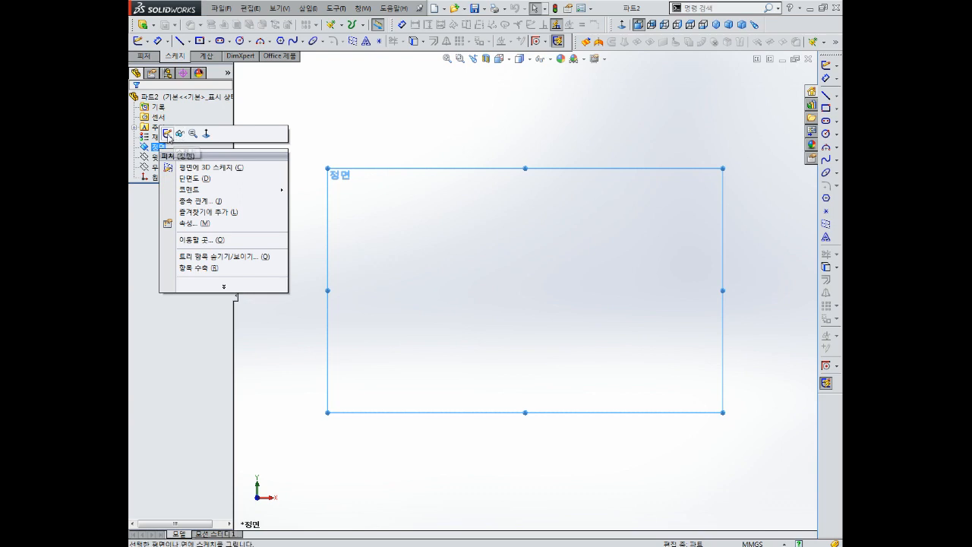
# - Start a sketch on the front plane and draw a corner rectangle about 65 by 71 mm up and right from the origin
pyautogui.click(167, 134)
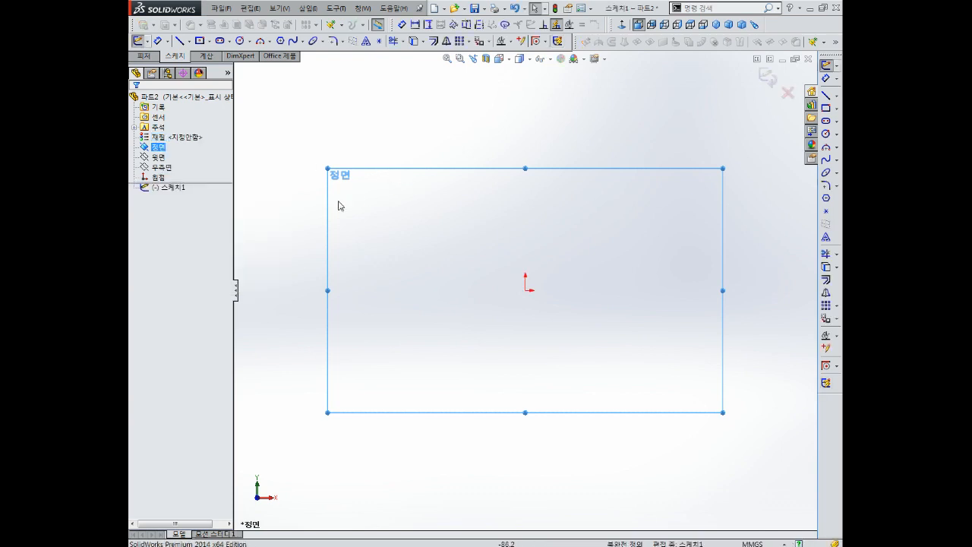
pyautogui.click(837, 107)
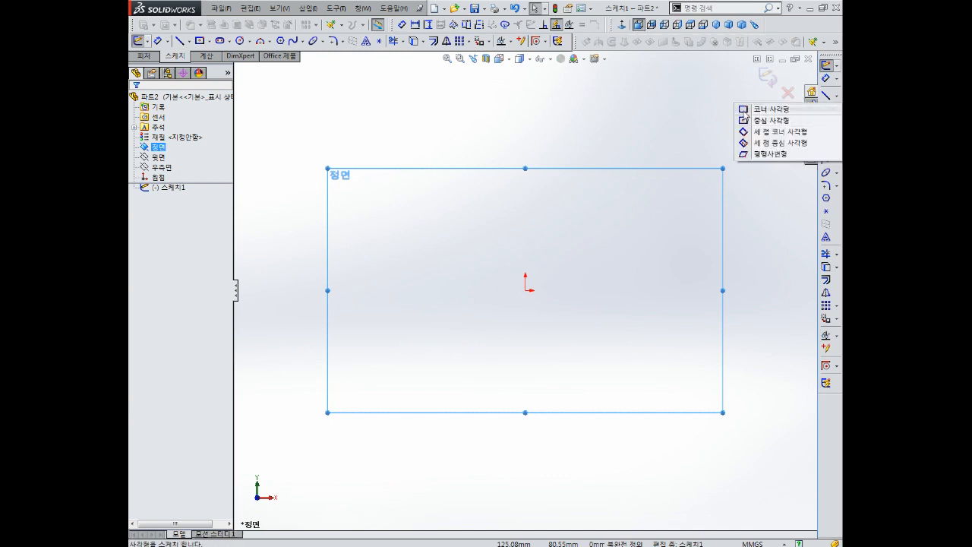
pyautogui.click(771, 109)
pyautogui.click(525, 290)
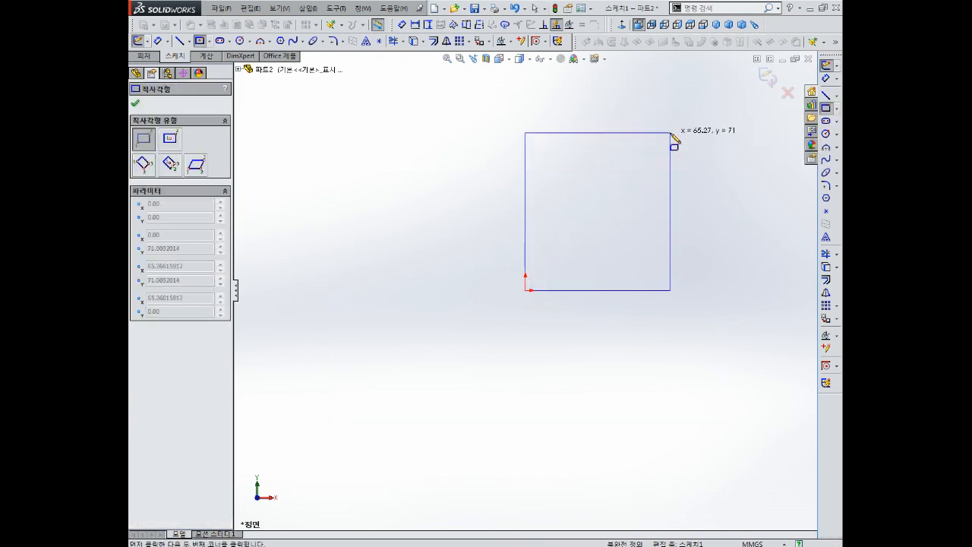
pyautogui.click(671, 132)
pyautogui.press('Escape')
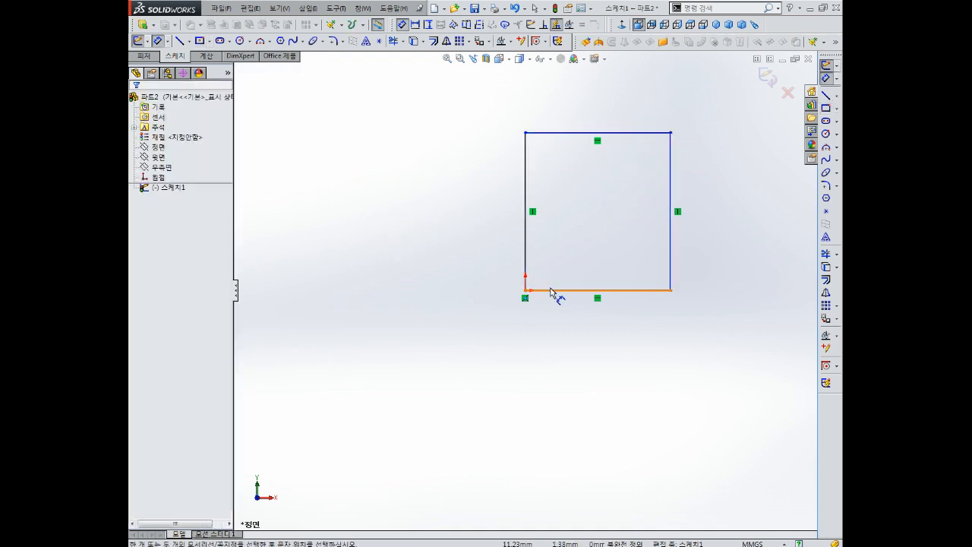
# - Dimension the rectangle's bottom edge and left edge to 70 mm each
pyautogui.click(551, 290)
pyautogui.click(532, 392)
pyautogui.write('70')
pyautogui.press('Return')
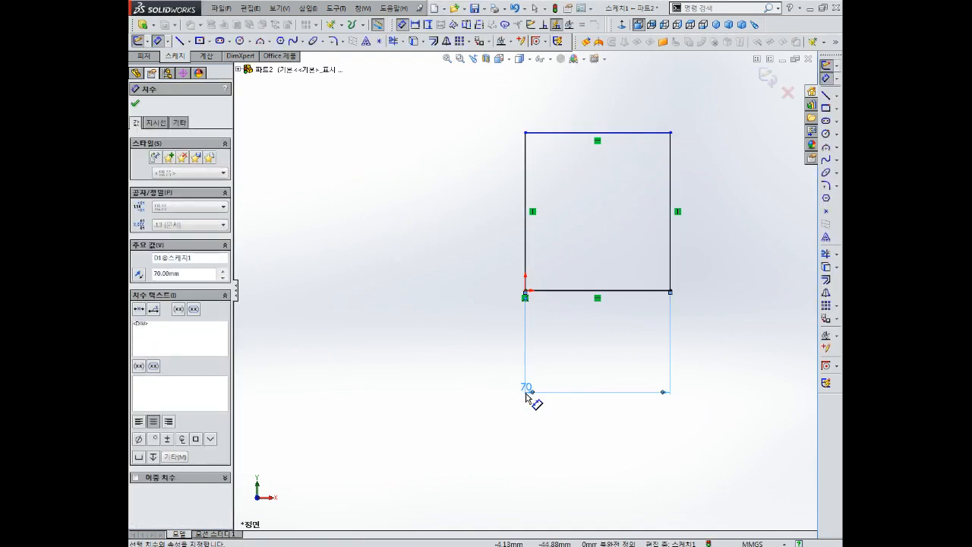
pyautogui.click(527, 250)
pyautogui.click(463, 246)
pyautogui.write('70')
pyautogui.press('Return')
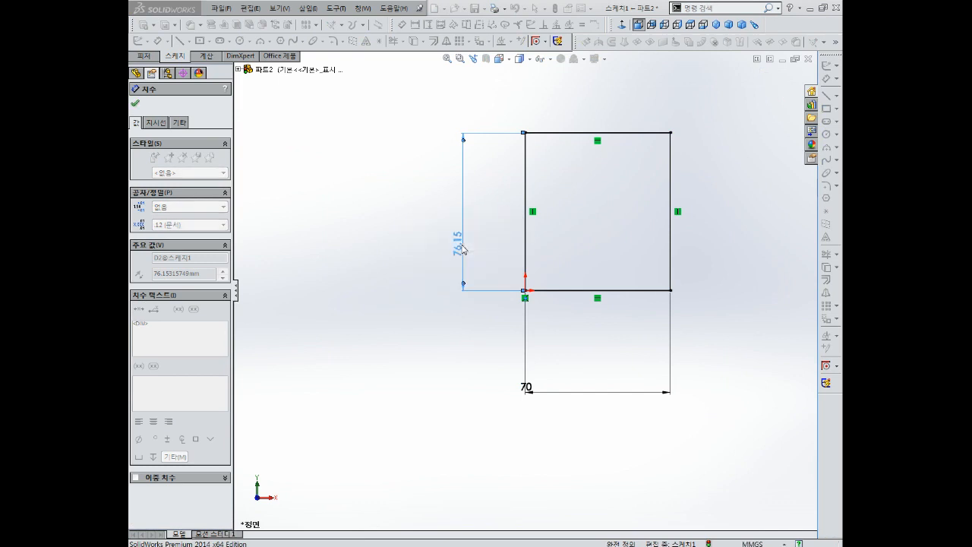
# - Exit the sketch and extrude the square as a boss to a blind depth of 16 mm
pyautogui.scroll(-3, 641, 228)
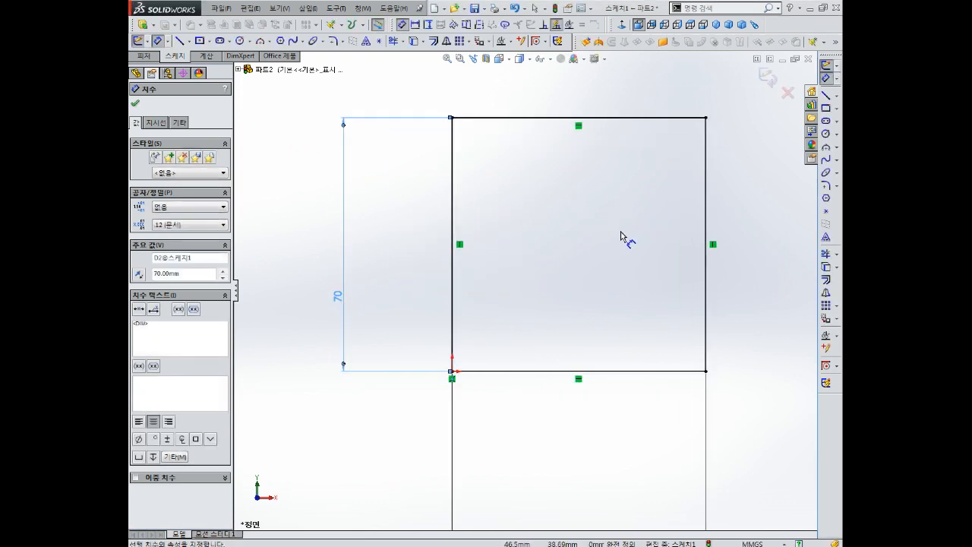
pyautogui.moveTo(621, 231); pyautogui.dragTo(631, 247, button='middle')
pyautogui.click(754, 76)
pyautogui.moveTo(562, 169); pyautogui.dragTo(537, 116, button='middle')
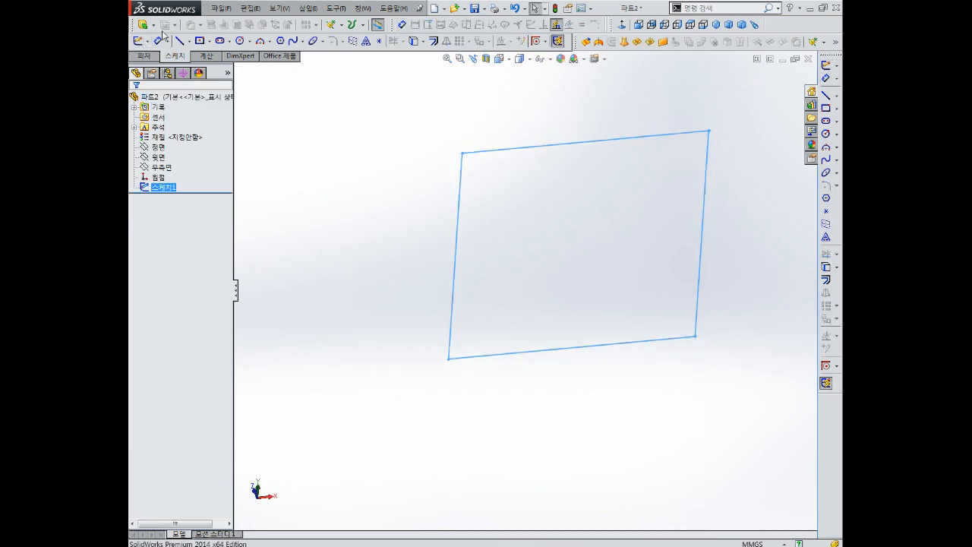
pyautogui.click(142, 25)
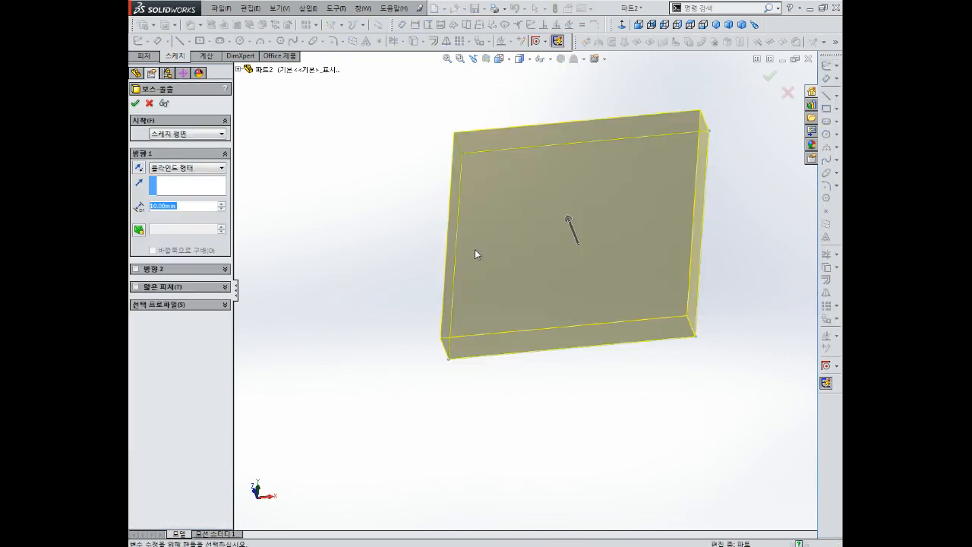
pyautogui.moveTo(476, 254); pyautogui.dragTo(490, 201, button='middle')
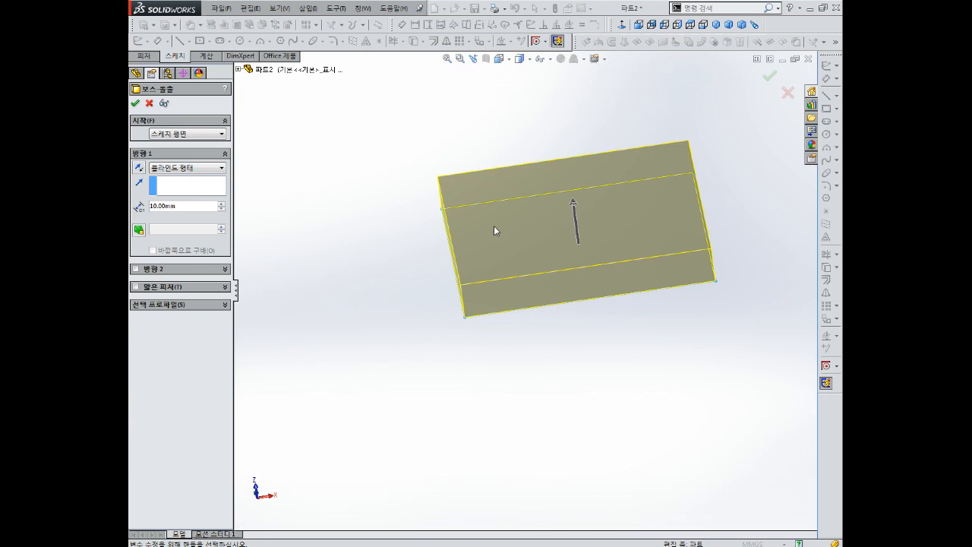
pyautogui.moveTo(491, 231); pyautogui.dragTo(475, 221, button='middle')
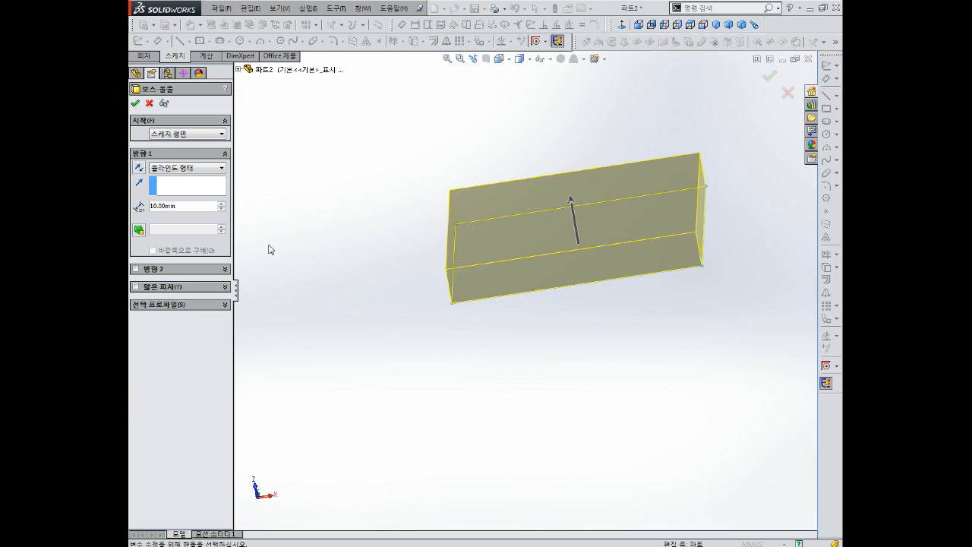
pyautogui.moveTo(194, 205); pyautogui.dragTo(132, 208)
pyautogui.write('16')
pyautogui.press('Return')
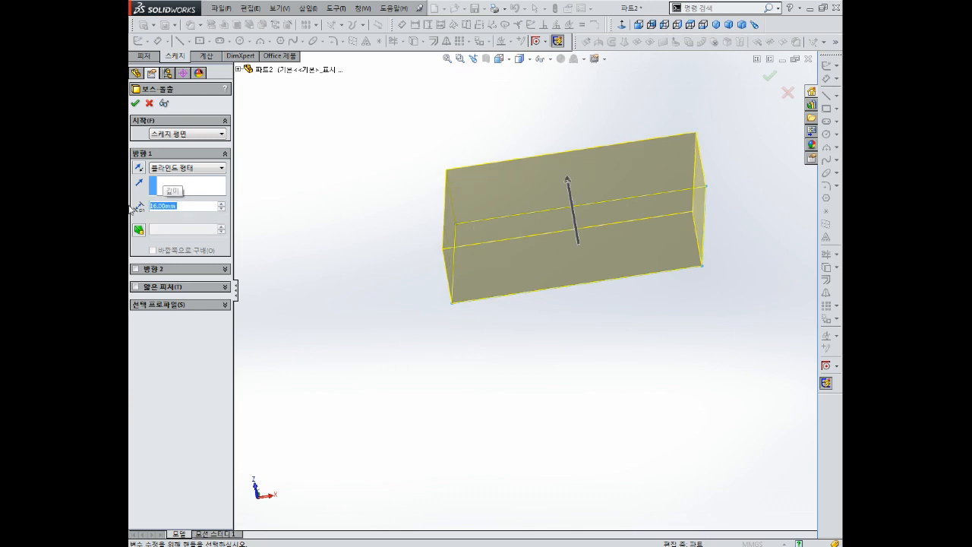
pyautogui.click(135, 104)
# - Open a new sketch on the block's large front face
pyautogui.click(543, 256)
pyautogui.scroll(3, 609, 189)
pyautogui.click(614, 189)
pyautogui.scroll(-2, 550, 267)
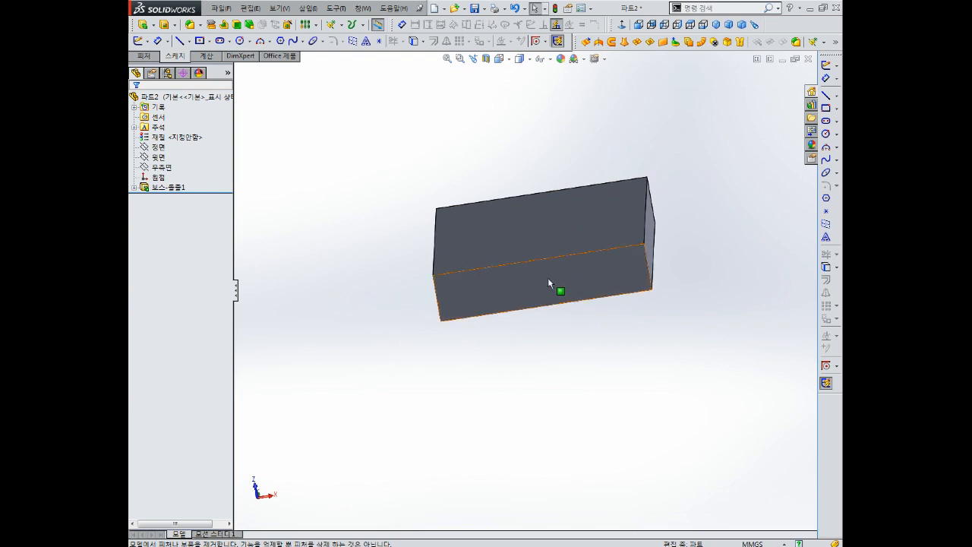
pyautogui.moveTo(556, 273); pyautogui.dragTo(597, 228, button='middle')
pyautogui.scroll(-3, 598, 232)
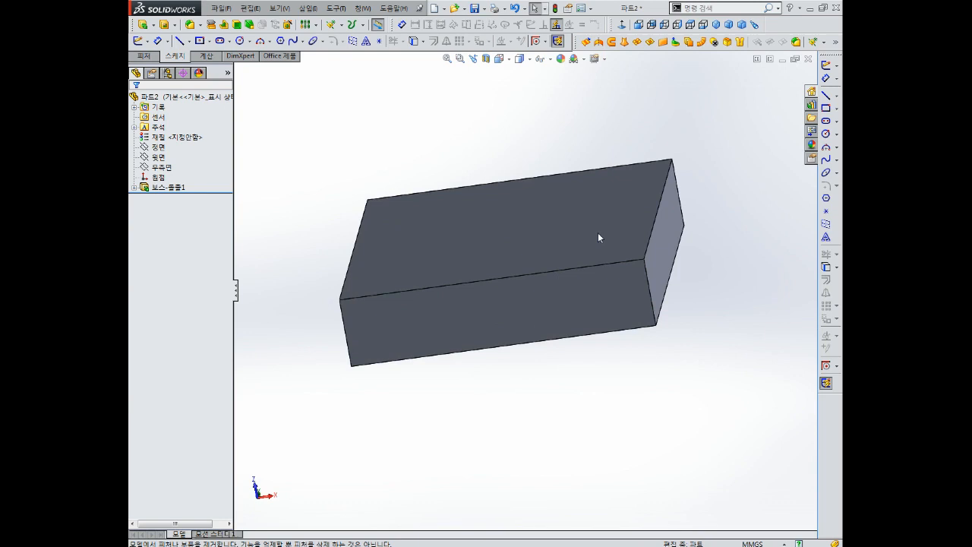
pyautogui.click(529, 206)
pyautogui.click(542, 124)
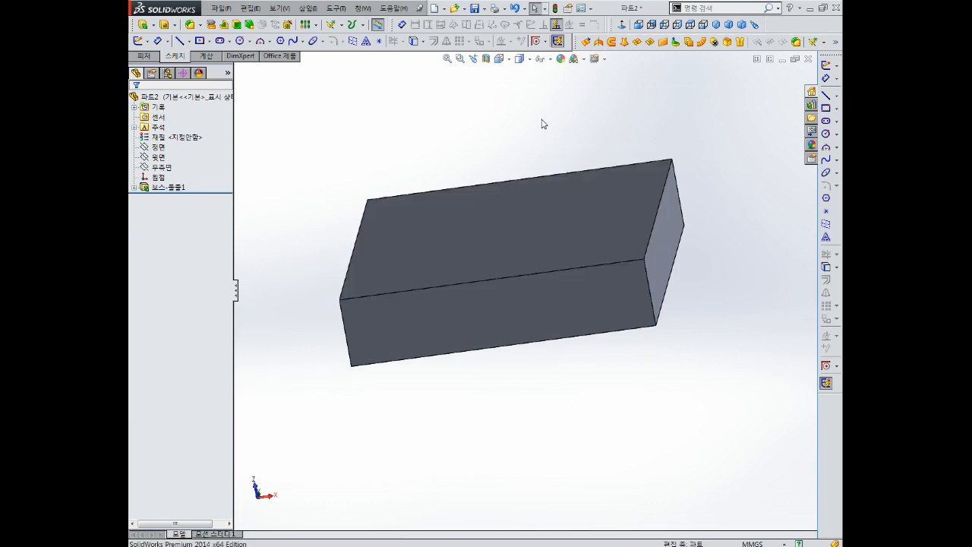
pyautogui.click(555, 188)
pyautogui.click(595, 154)
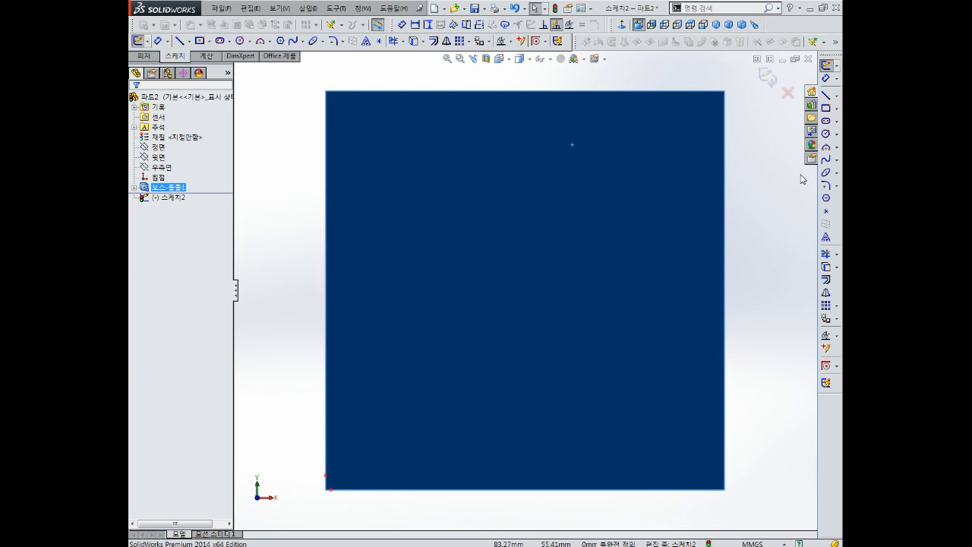
# - Draw a circle of about 6 mm radius near the upper-left corner of the square face
pyautogui.click(827, 134)
pyautogui.click(387, 145)
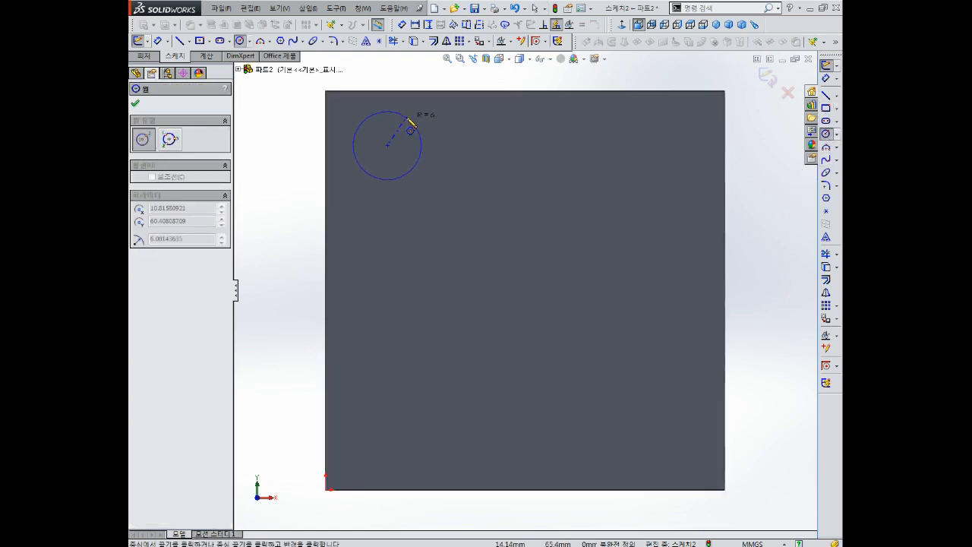
pyautogui.click(406, 119)
pyautogui.scroll(1, 464, 226)
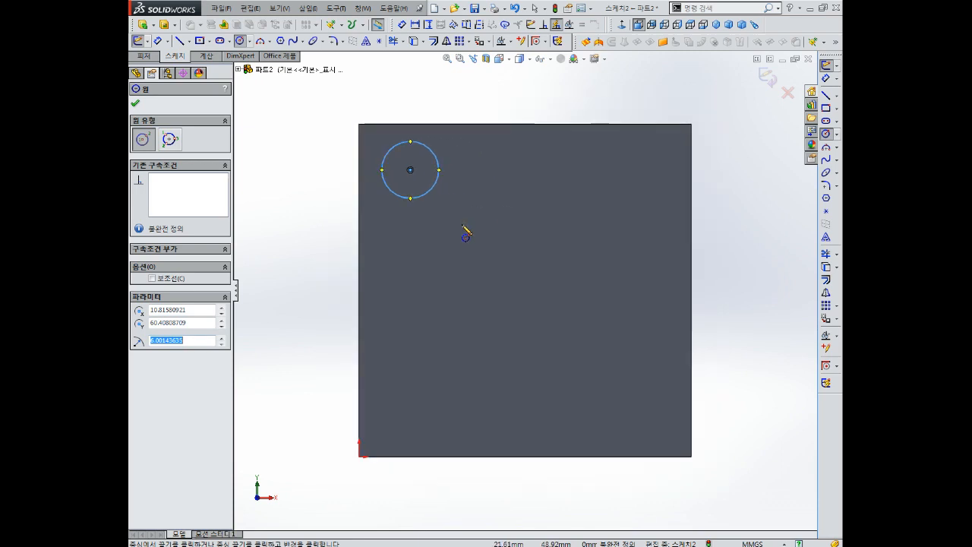
# - Draw a vertical line downward and a horizontal line rightward from the circle's centre, stopping both short of the face edges
pyautogui.click(827, 95)
pyautogui.click(411, 170)
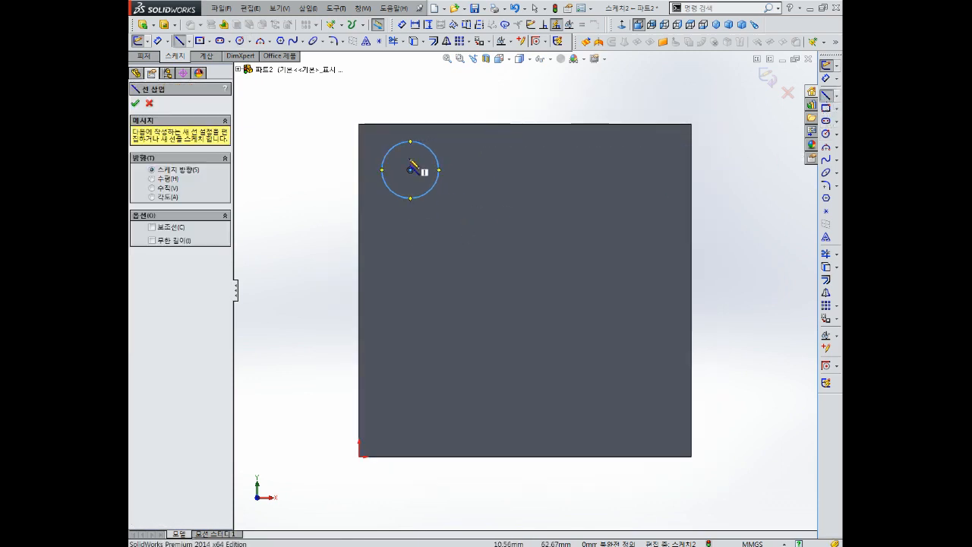
pyautogui.click(411, 420)
pyautogui.press('Escape')
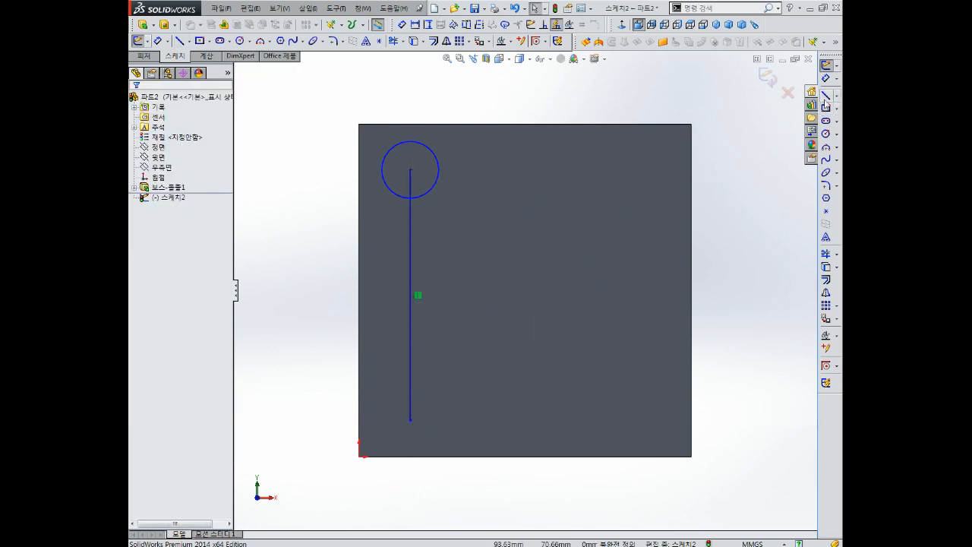
pyautogui.click(827, 95)
pyautogui.click(411, 170)
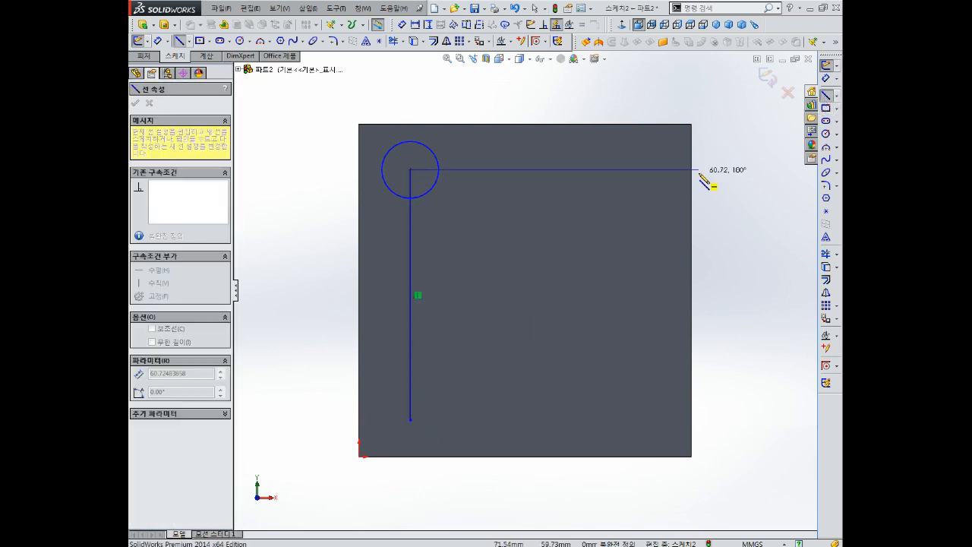
pyautogui.click(651, 170)
pyautogui.press('Escape')
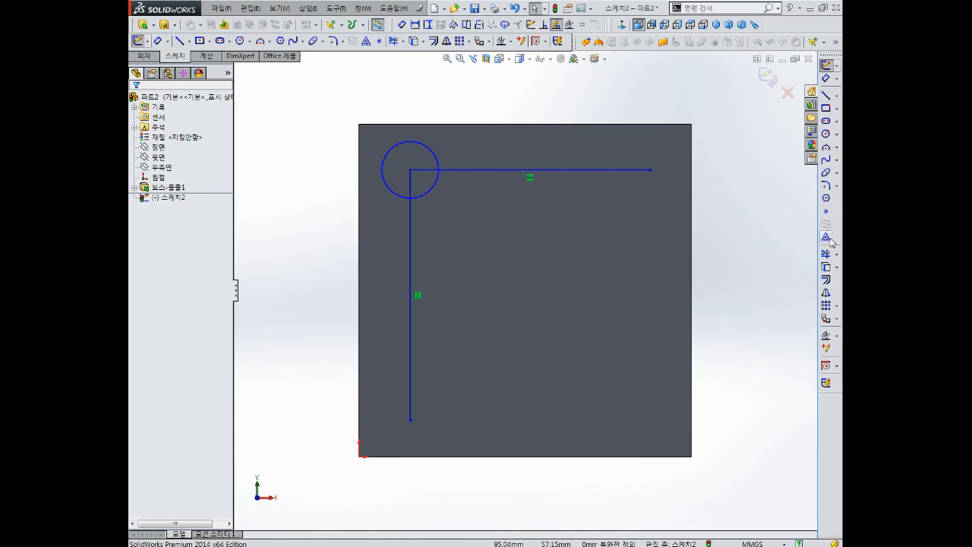
# - Trim the circle's outer three quarters and the line segments inside it, leaving a concave quarter arc joining the two lines
pyautogui.click(827, 254)
pyautogui.click(423, 145)
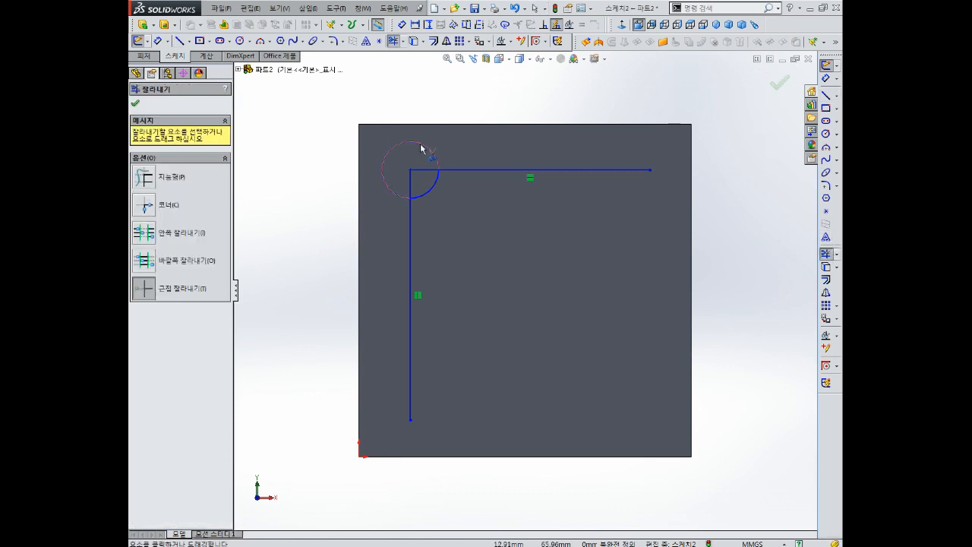
pyautogui.click(419, 170)
pyautogui.click(411, 184)
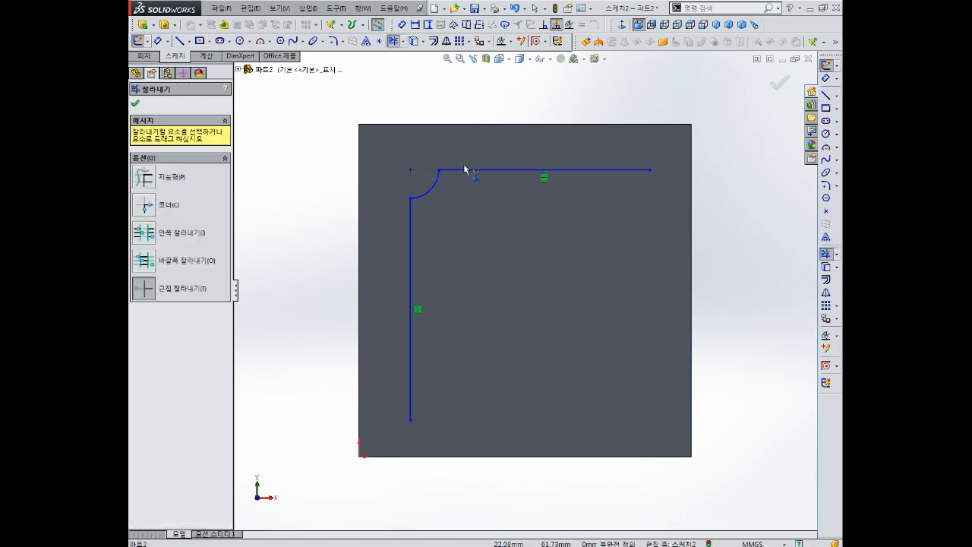
pyautogui.press('Escape')
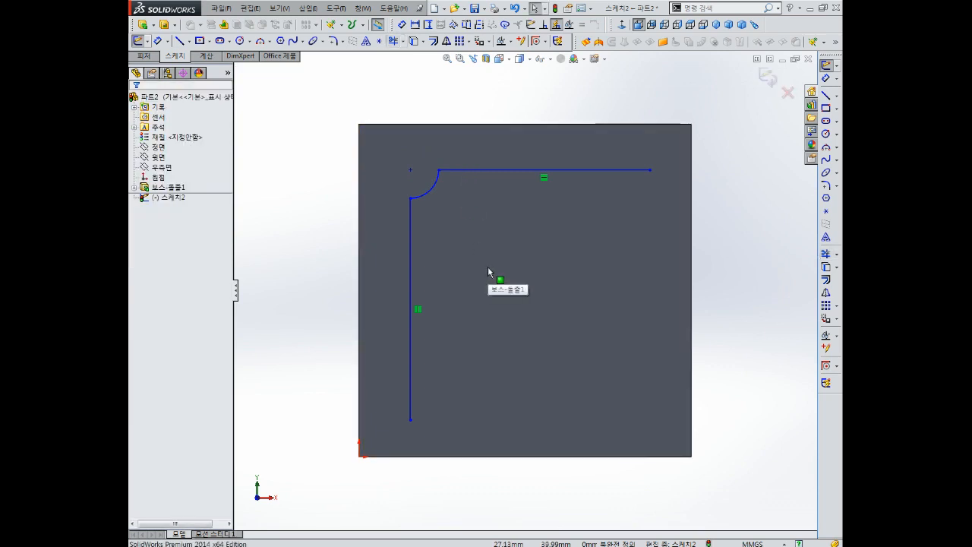
# - Dimension the vertical line 4 mm from the left edge of the face
pyautogui.moveTo(482, 274); pyautogui.dragTo(487, 206, button='right')
pyautogui.click(360, 379)
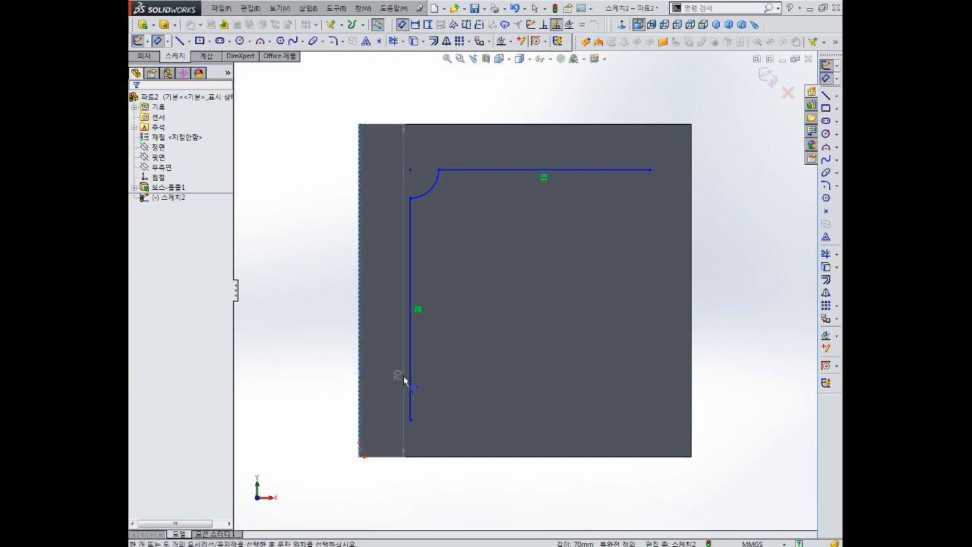
pyautogui.click(410, 380)
pyautogui.click(376, 493)
pyautogui.write('4')
pyautogui.press('Return')
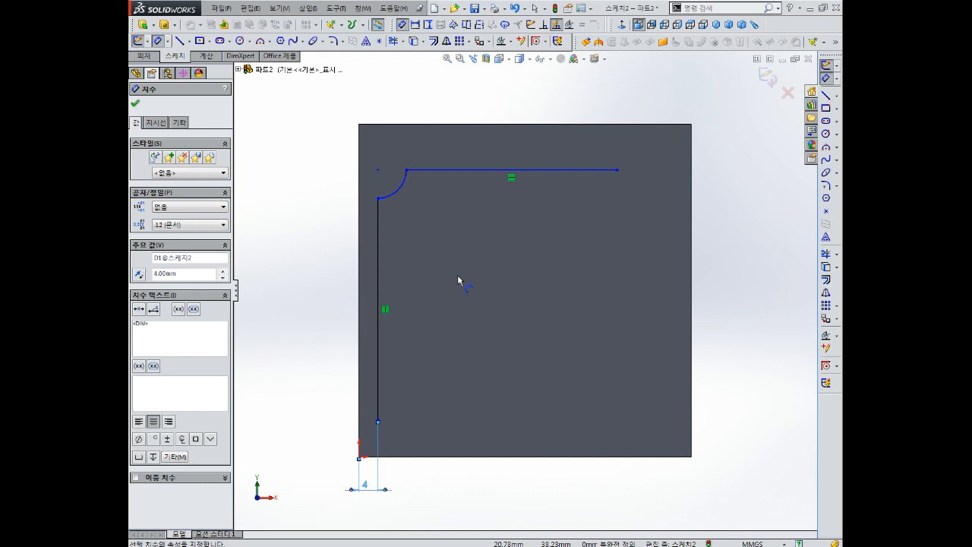
# - Dimension the horizontal line 4 mm from the top edge of the face
pyautogui.click(456, 170)
pyautogui.click(459, 126)
pyautogui.click(462, 152)
pyautogui.write('4')
pyautogui.press('Return')
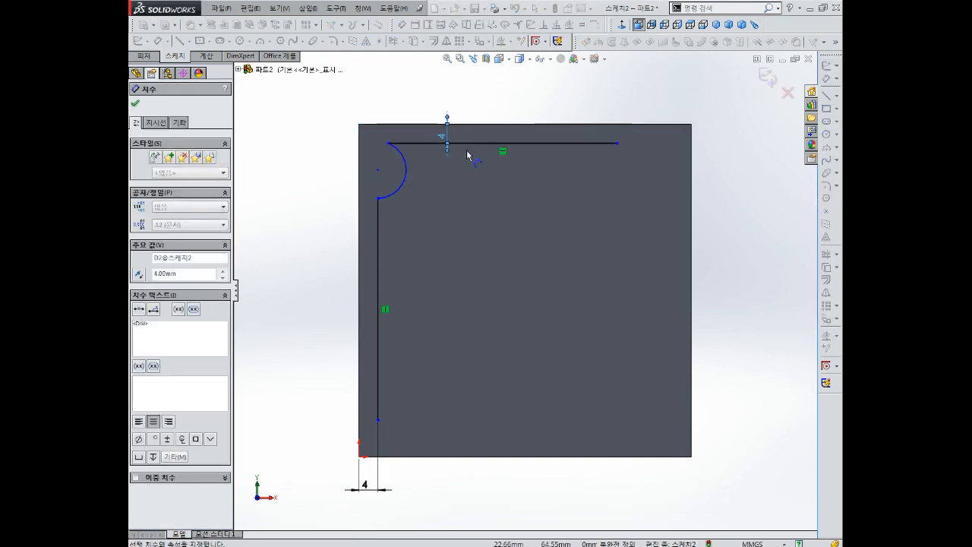
pyautogui.press('Escape')
# - Make the arc's centre horizontal with its upper endpoint and vertical with its lower endpoint
pyautogui.click(378, 169)
pyautogui.keyDown('ctrl'); pyautogui.click(388, 142); pyautogui.keyUp('ctrl')
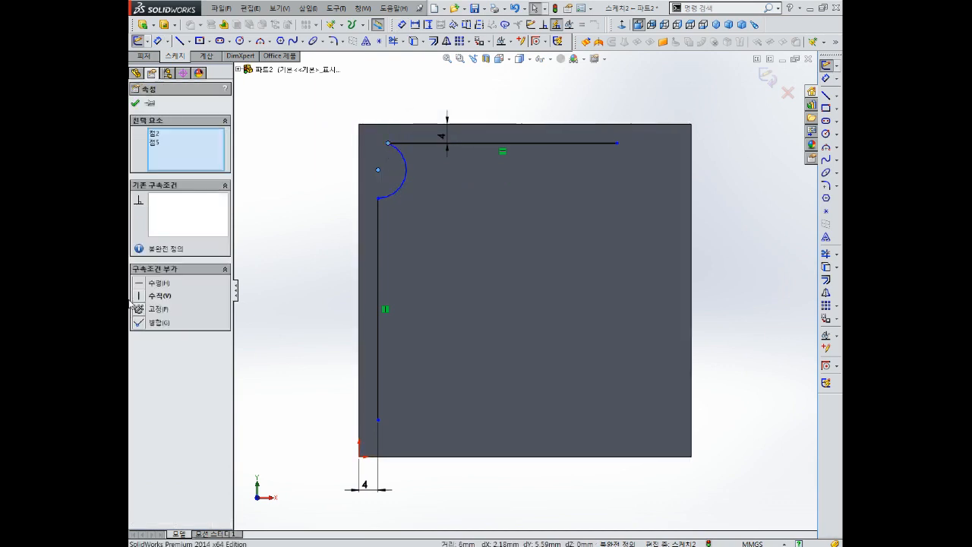
pyautogui.click(142, 283)
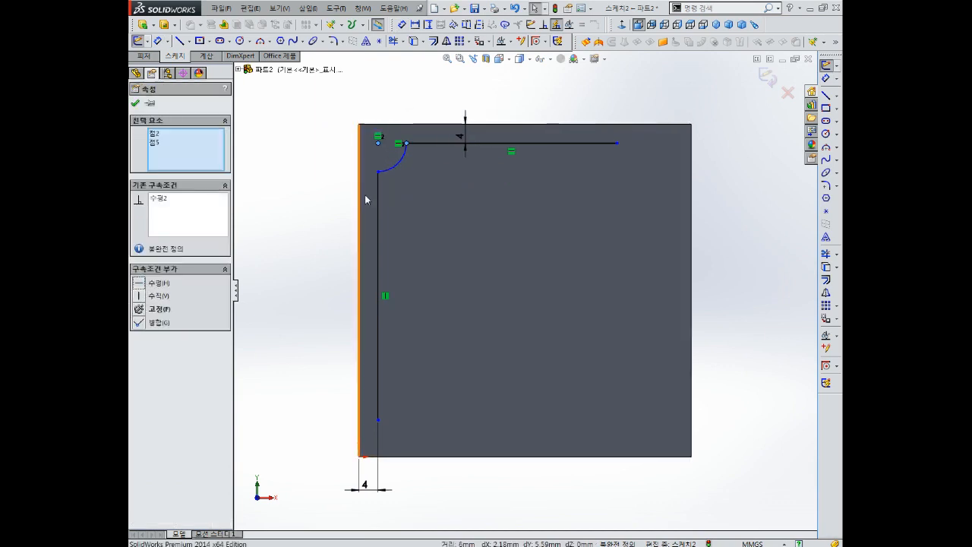
pyautogui.click(306, 226)
pyautogui.click(379, 143)
pyautogui.keyDown('ctrl'); pyautogui.click(378, 171); pyautogui.keyUp('ctrl')
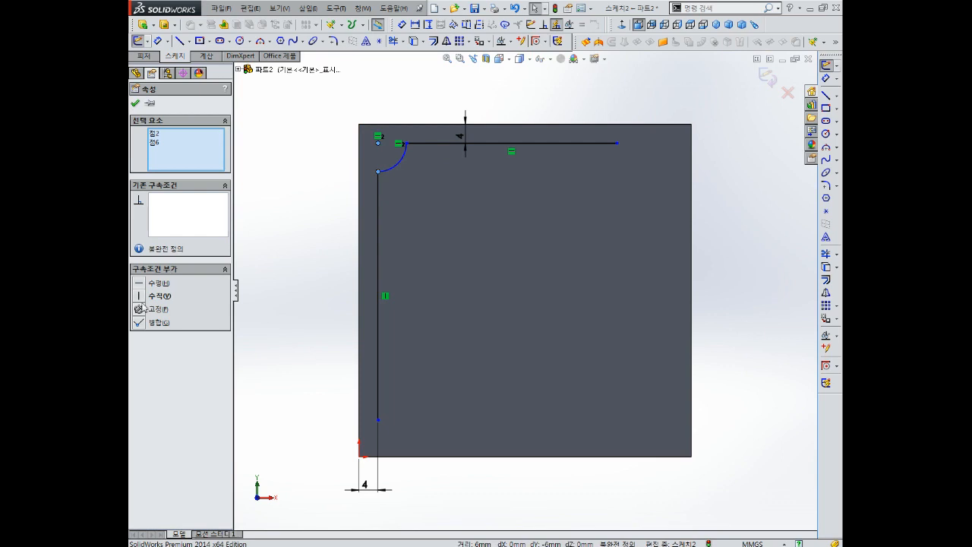
pyautogui.click(142, 297)
pyautogui.click(311, 250)
# - Dimension the corner arc's radius as 10 mm
pyautogui.moveTo(435, 222); pyautogui.dragTo(434, 177, button='right')
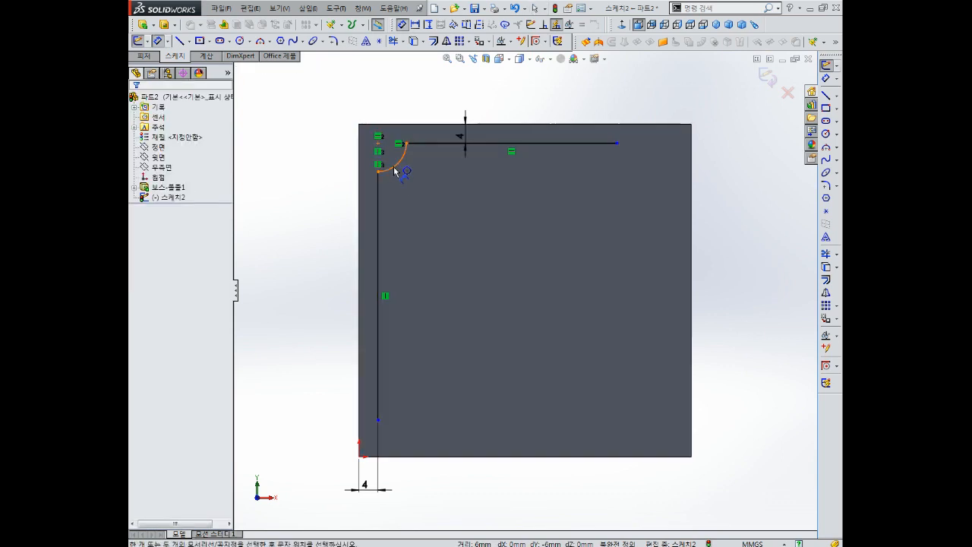
pyautogui.click(398, 164)
pyautogui.click(431, 197)
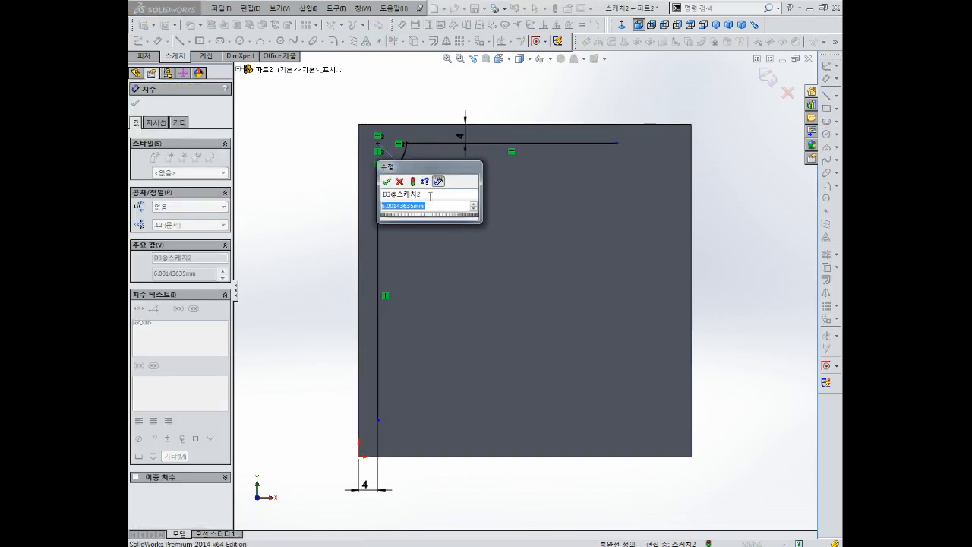
pyautogui.write('10')
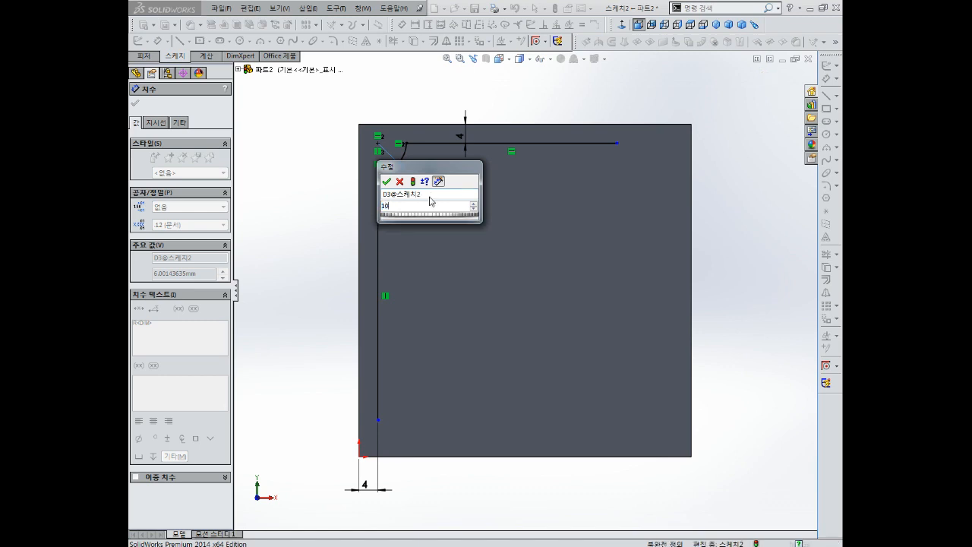
pyautogui.press('Return')
pyautogui.press('Escape')
pyautogui.press('f')
pyautogui.scroll(-2, 476, 285)
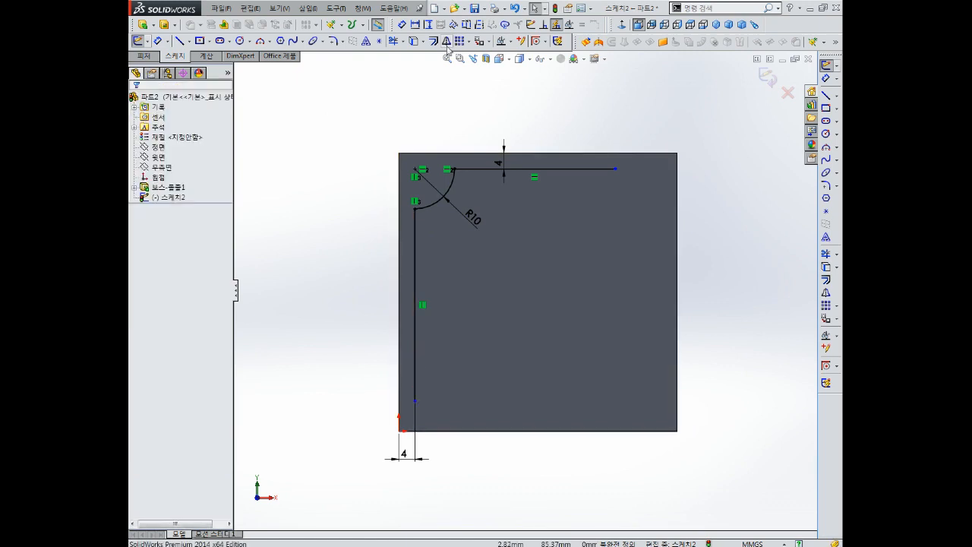
# - Dimension the length of the profile's vertical line as 56 mm
pyautogui.click(828, 78)
pyautogui.click(416, 337)
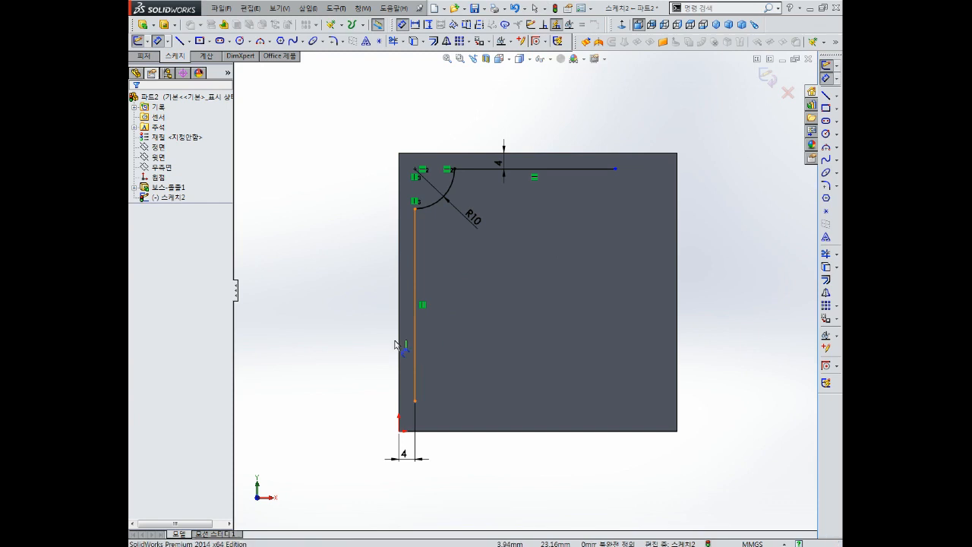
pyautogui.click(358, 334)
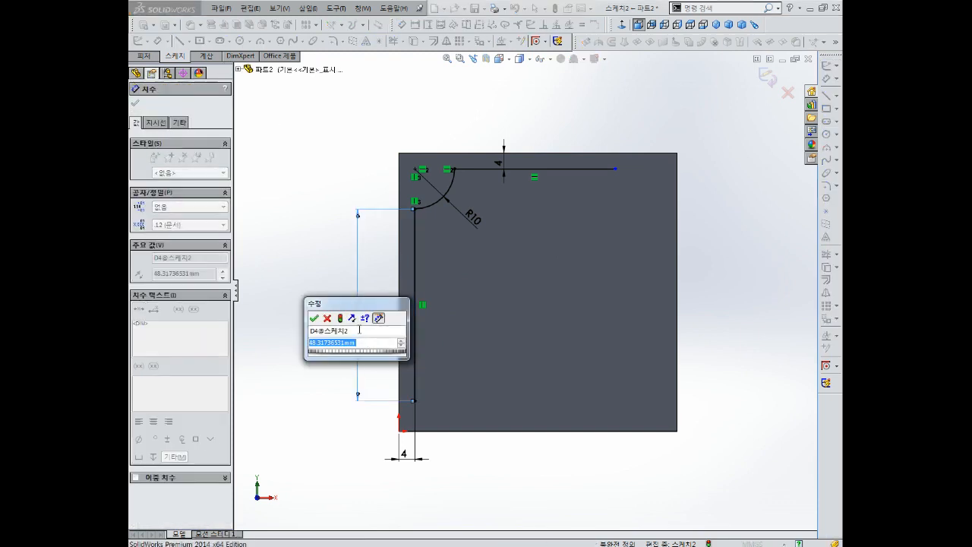
pyautogui.write('56')
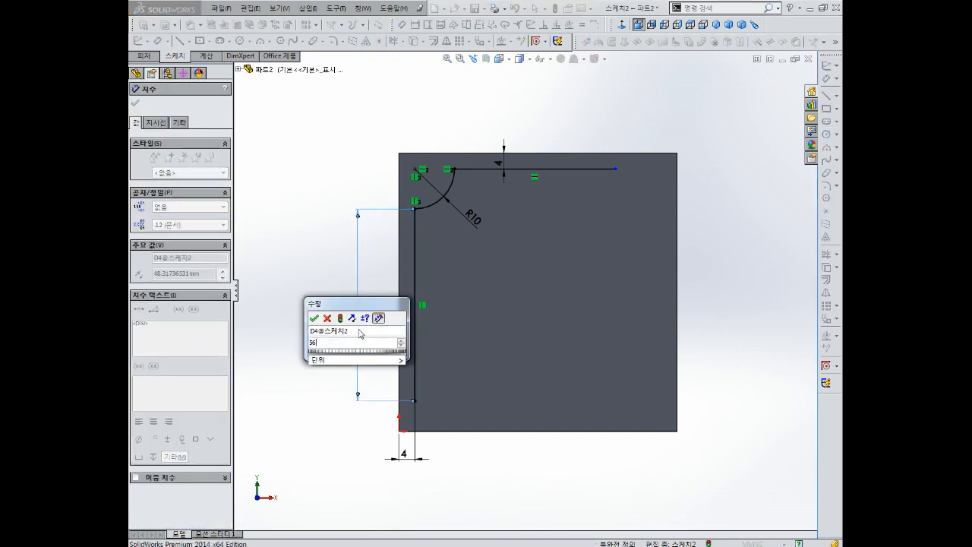
pyautogui.press('Return')
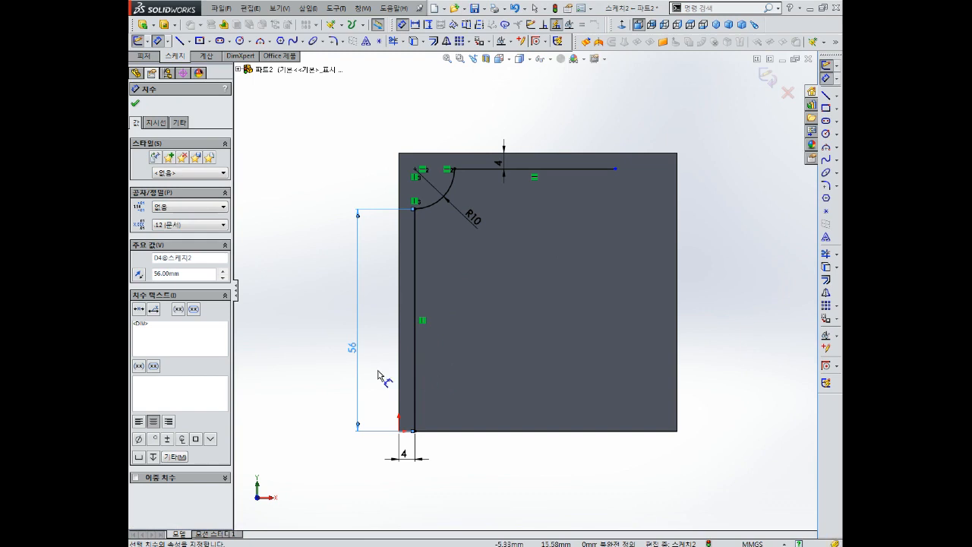
# - Change the vertical line's length dimension to 46 mm
pyautogui.doubleClick(353, 348)
pyautogui.write('46')
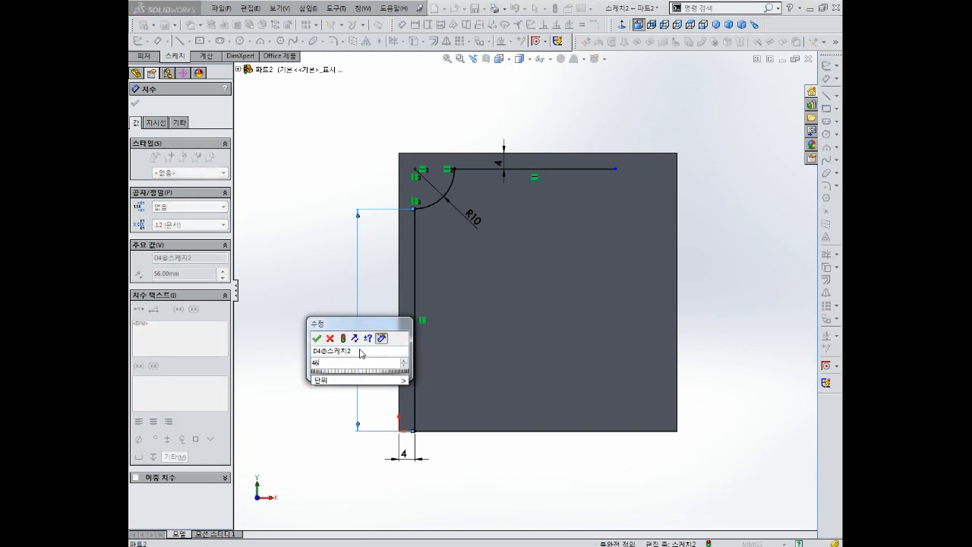
pyautogui.press('Return')
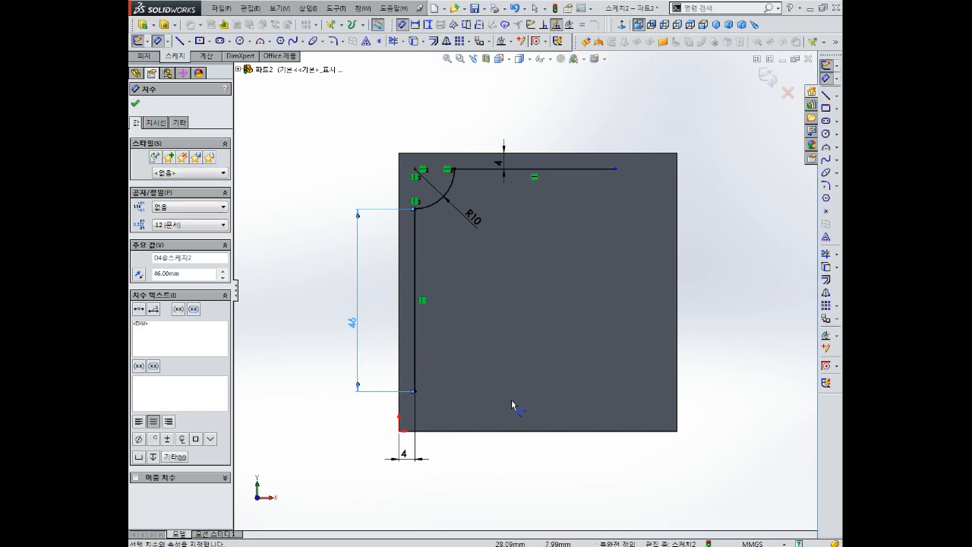
# - From the vertical line's lower end, sketch a horizontal line about 13 mm long, a peak of two slanted lines, and a short horizontal line
pyautogui.click(827, 98)
pyautogui.click(415, 392)
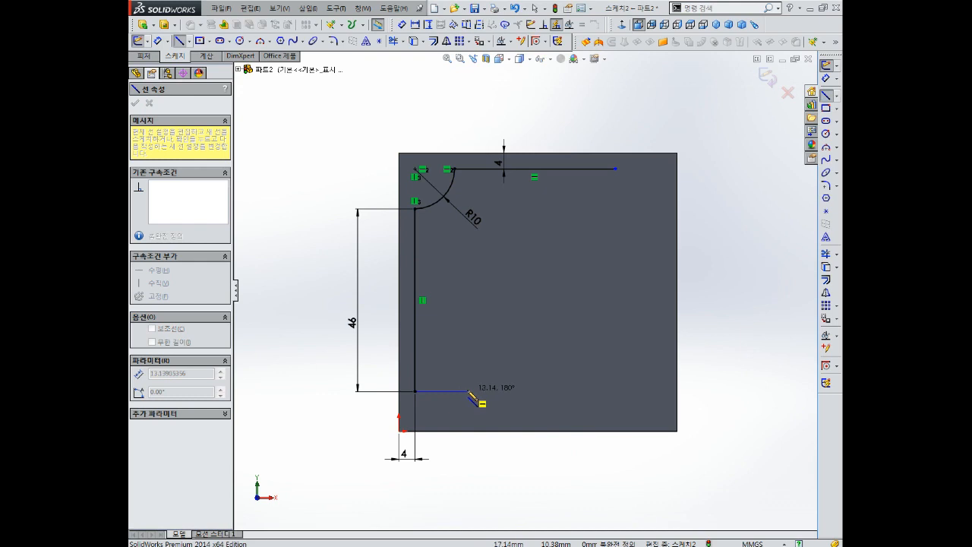
pyautogui.click(468, 392)
pyautogui.click(493, 356)
pyautogui.click(517, 391)
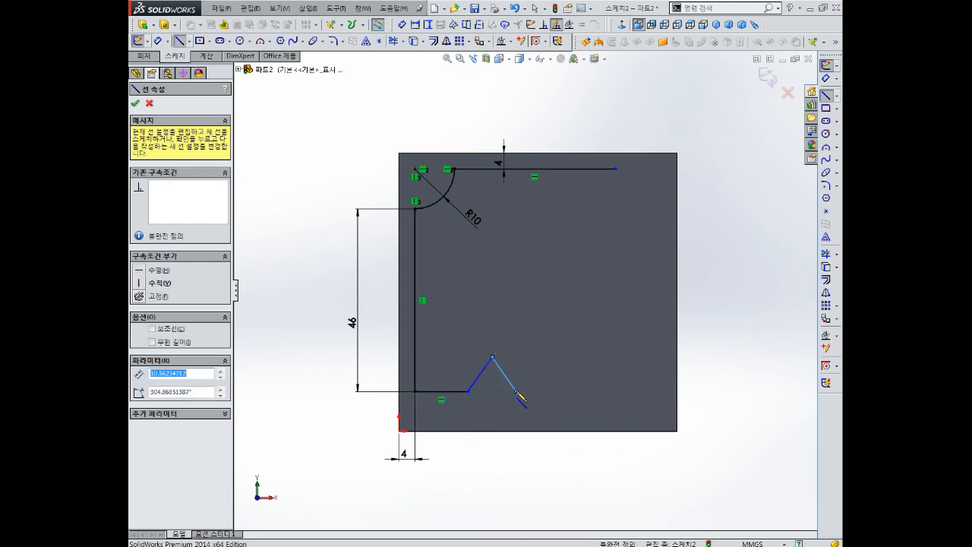
pyautogui.click(548, 392)
pyautogui.press('Escape')
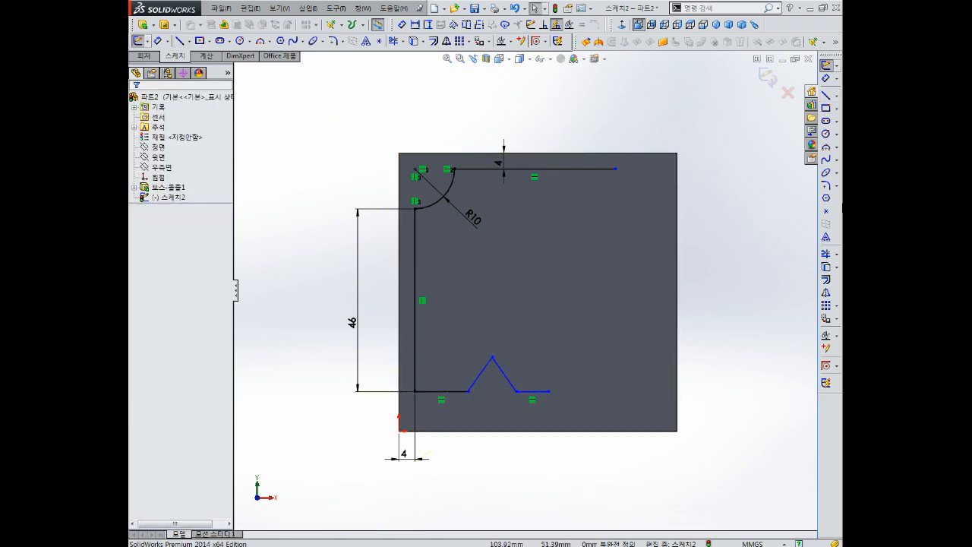
# - Apply a 7 mm equal-distance sketch chamfer to the profile's lower-left corner
pyautogui.click(836, 185)
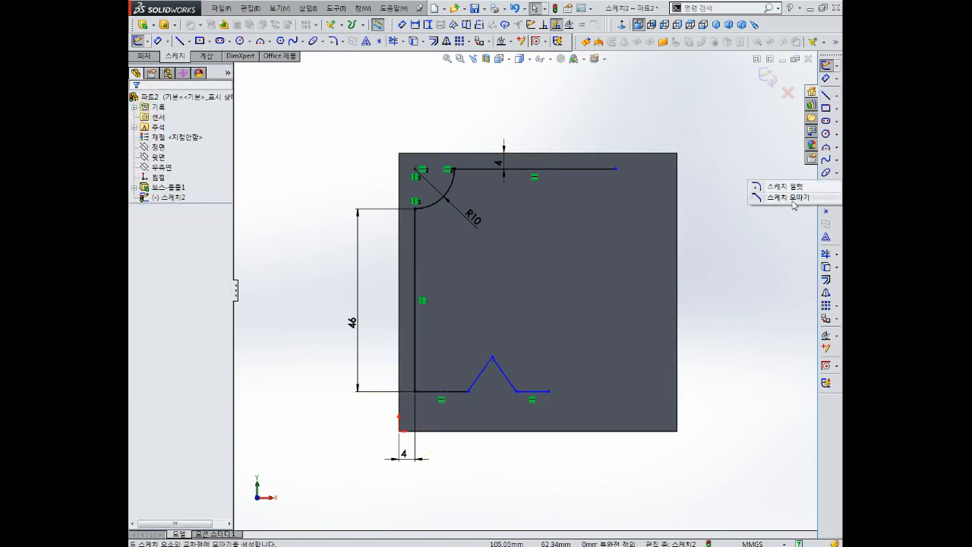
pyautogui.click(787, 199)
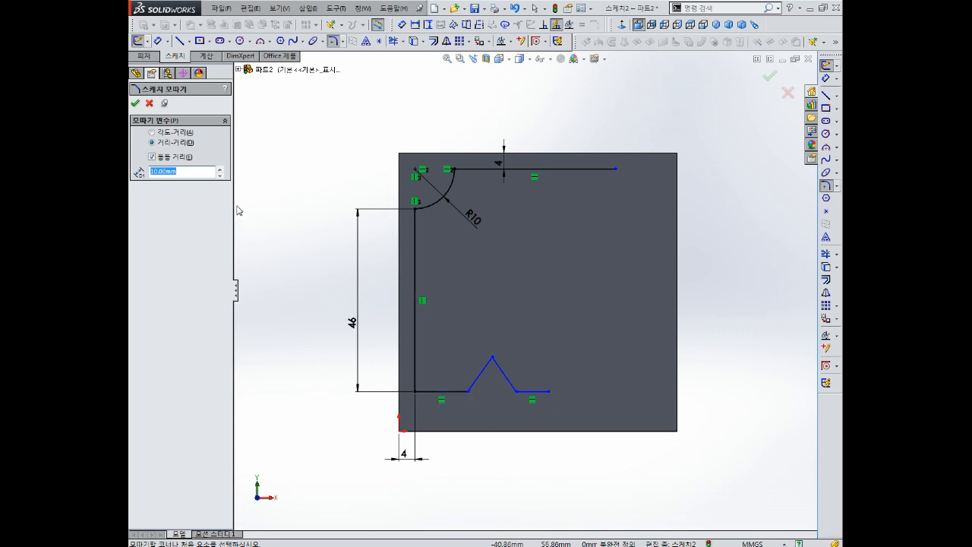
pyautogui.click(433, 391)
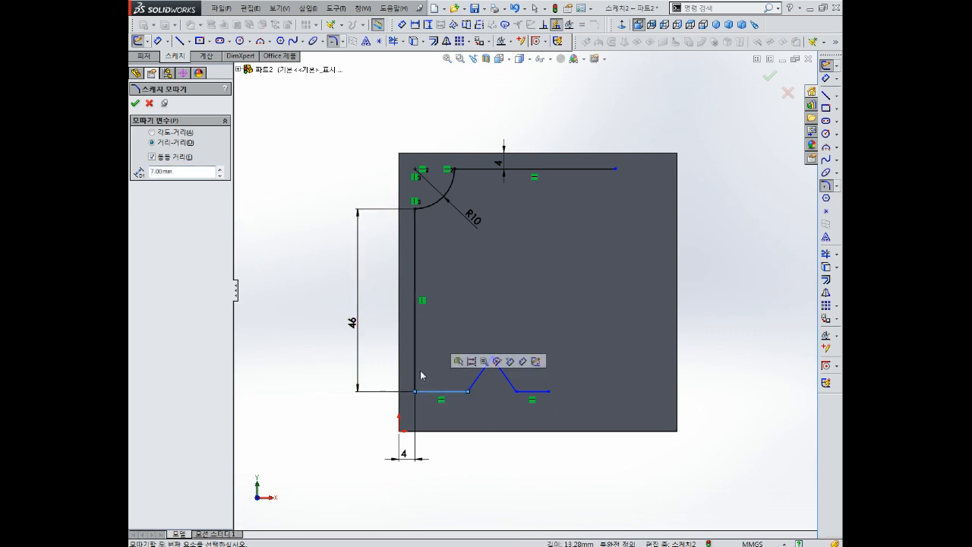
pyautogui.click(416, 363)
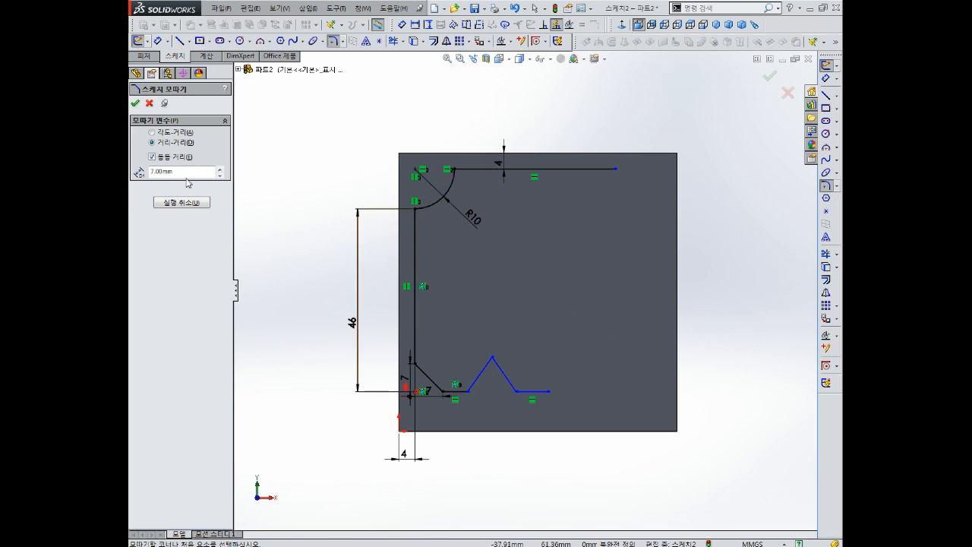
# - Chamfer the profile's lower-left corner again with an equal distance of 6 mm
pyautogui.moveTo(182, 171); pyautogui.dragTo(131, 157)
pyautogui.write('6')
pyautogui.click(454, 391)
pyautogui.click(417, 339)
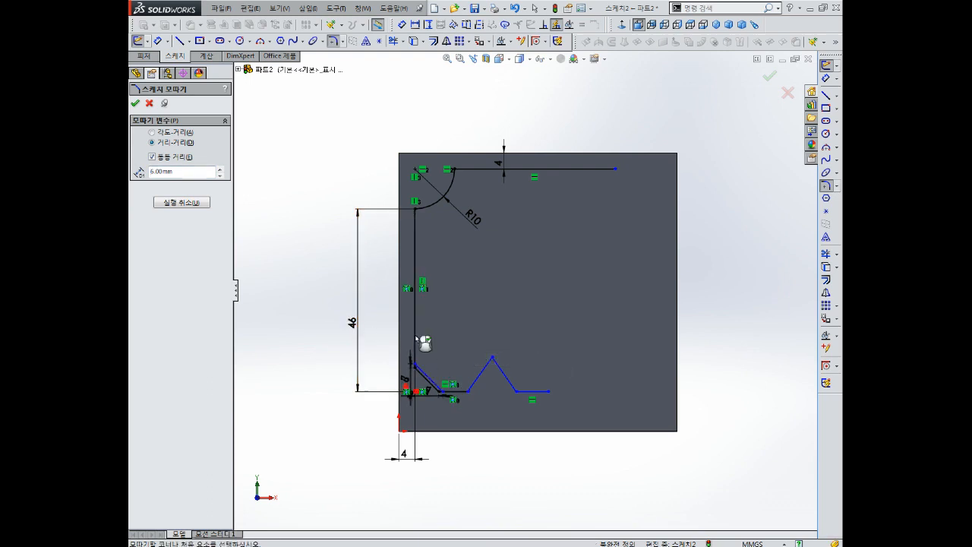
# - End the chamfer command and delete the leftover 7 mm chamfer line at the lower-left corner
pyautogui.scroll(-5, 418, 403)
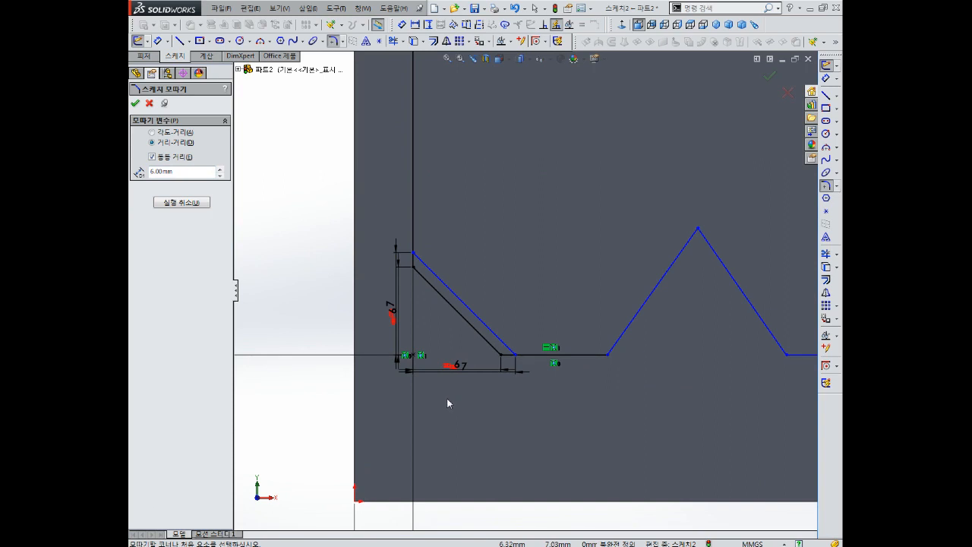
pyautogui.press('Escape')
pyautogui.click(483, 322)
pyautogui.press('Delete')
# - Dimension the angle between the two slanted lines of the peak as 90°
pyautogui.scroll(4, 524, 291)
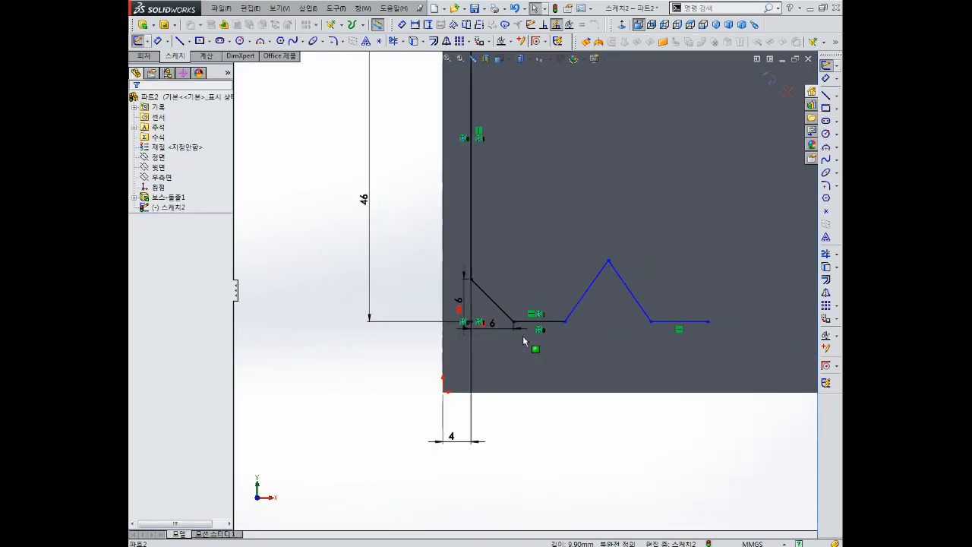
pyautogui.scroll(3, 649, 338)
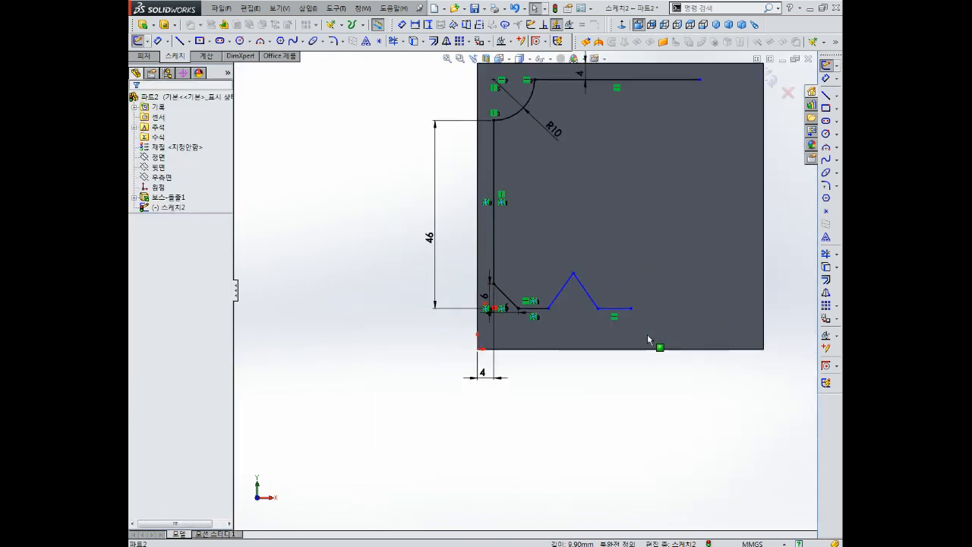
pyautogui.scroll(-2, 611, 300)
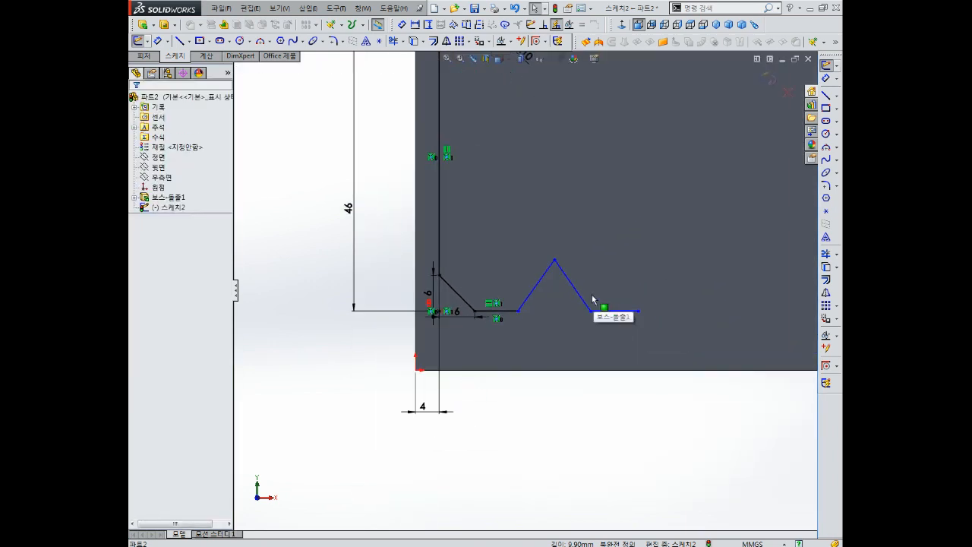
pyautogui.click(766, 186)
pyautogui.press('Escape')
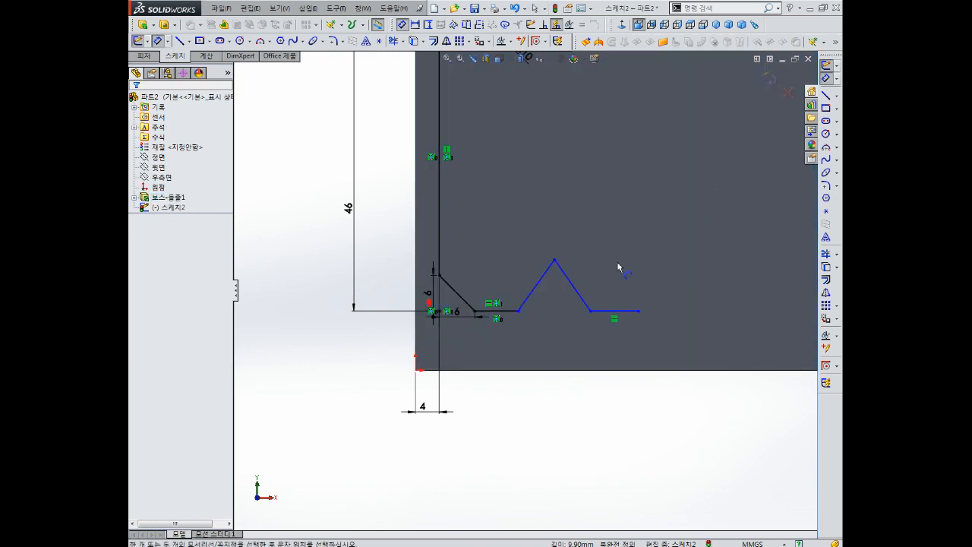
pyautogui.click(535, 286)
pyautogui.click(582, 298)
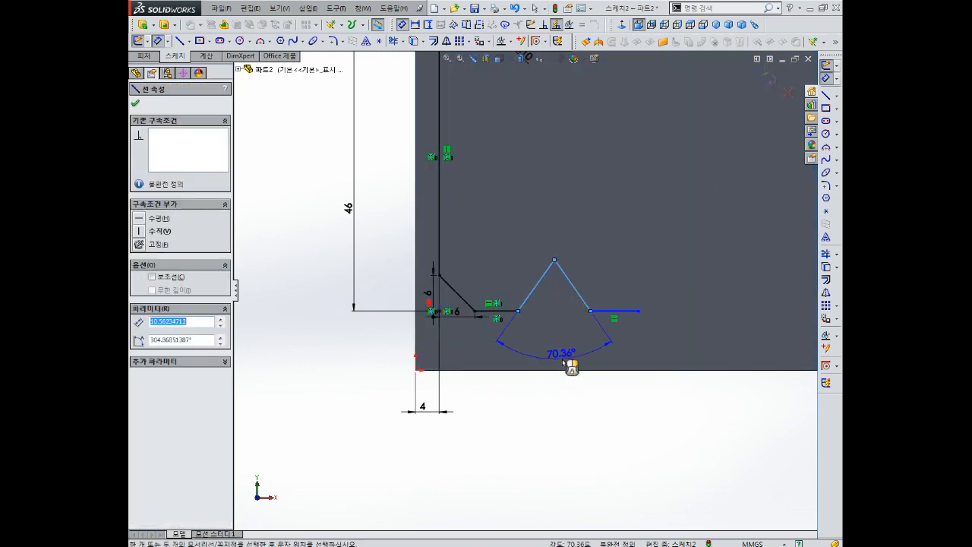
pyautogui.click(566, 361)
pyautogui.write('90')
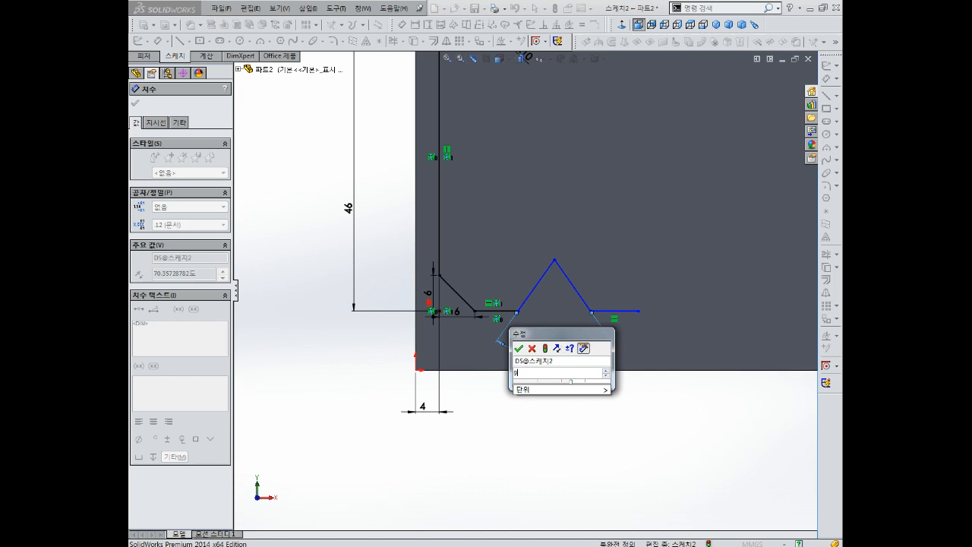
pyautogui.press('Return')
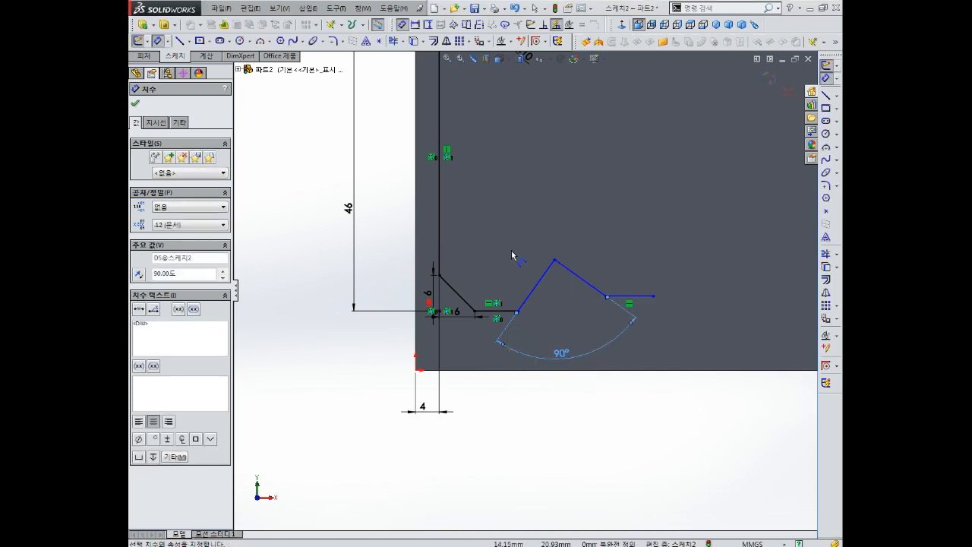
# - Add a horizontal relation between the two lower endpoints of the peak's slanted lines
pyautogui.click(603, 298)
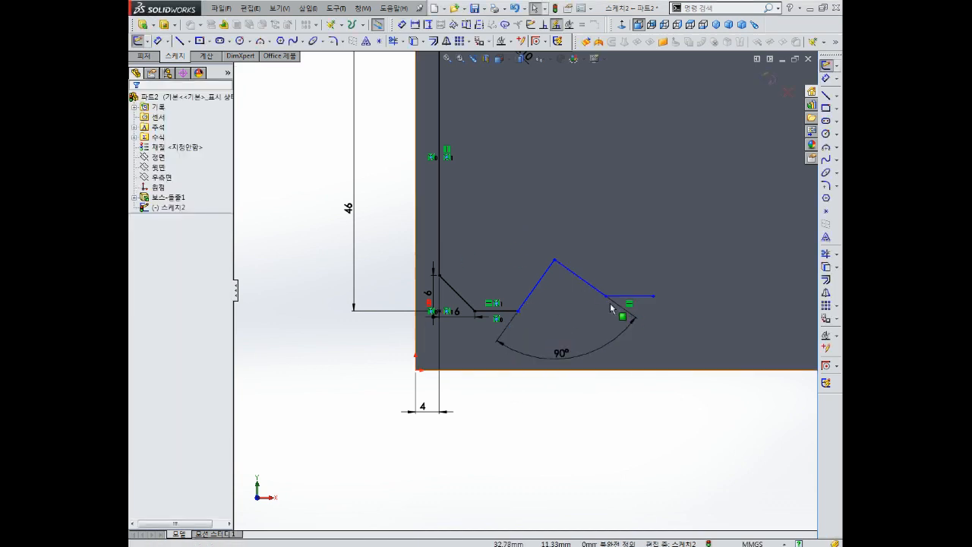
pyautogui.keyDown('ctrl'); pyautogui.click(518, 310); pyautogui.keyUp('ctrl')
pyautogui.click(141, 287)
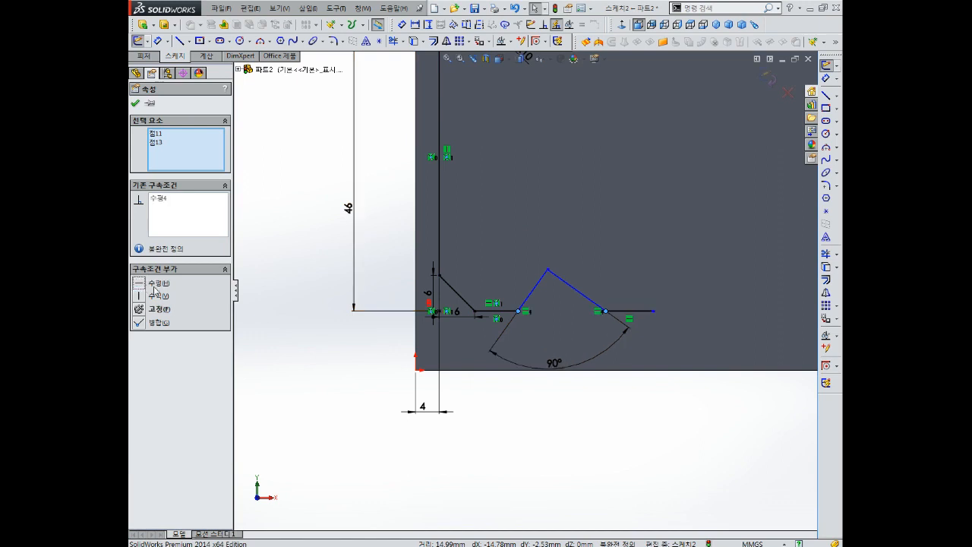
pyautogui.press('Escape')
pyautogui.click(552, 329)
# - Draw a vertical line from the peak's apex down past the block's lower edge and make it construction geometry
pyautogui.press('l')
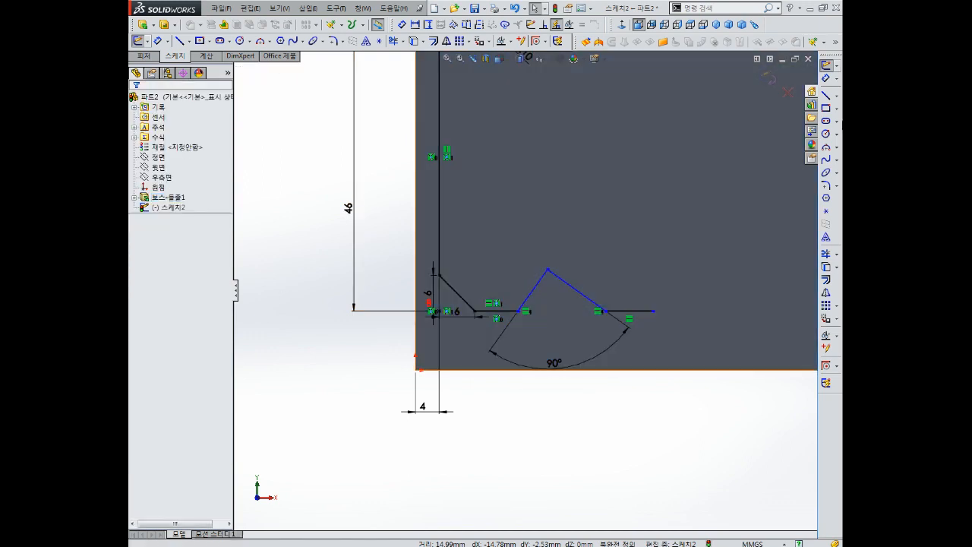
pyautogui.click(548, 269)
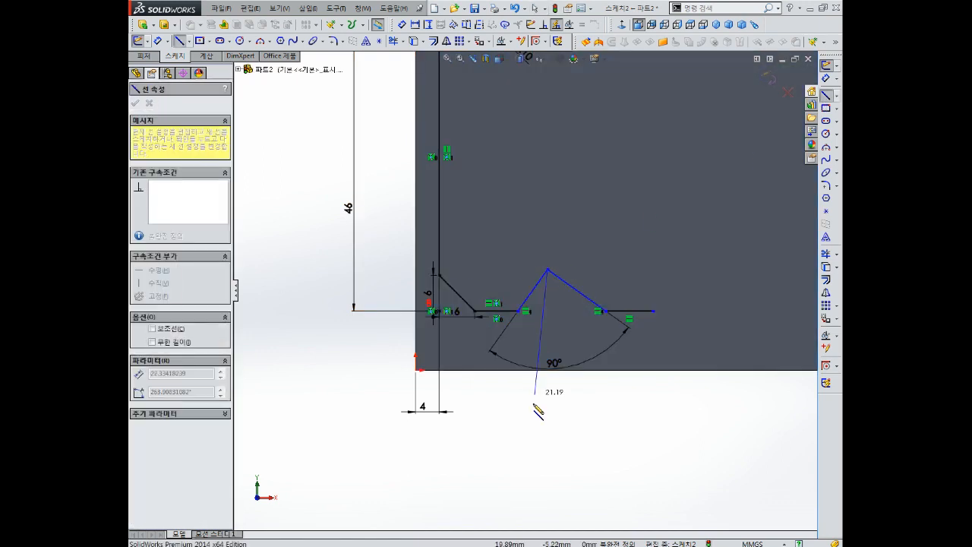
pyautogui.click(548, 449)
pyautogui.press('Escape')
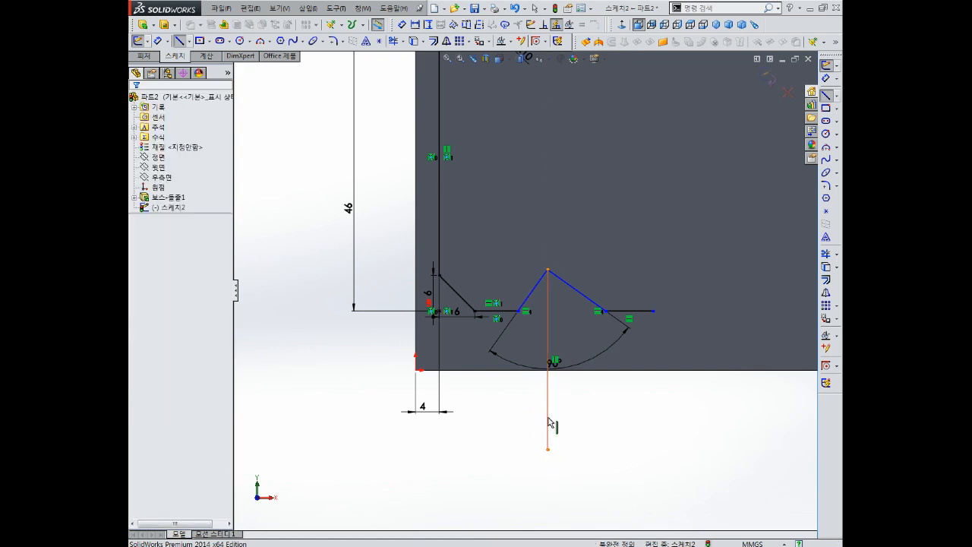
pyautogui.click(549, 416)
pyautogui.click(600, 387)
# - Dimension the angle between the peak's left slanted line and the vertical construction line as 45°
pyautogui.moveTo(636, 233); pyautogui.dragTo(637, 189, button='right')
pyautogui.click(534, 294)
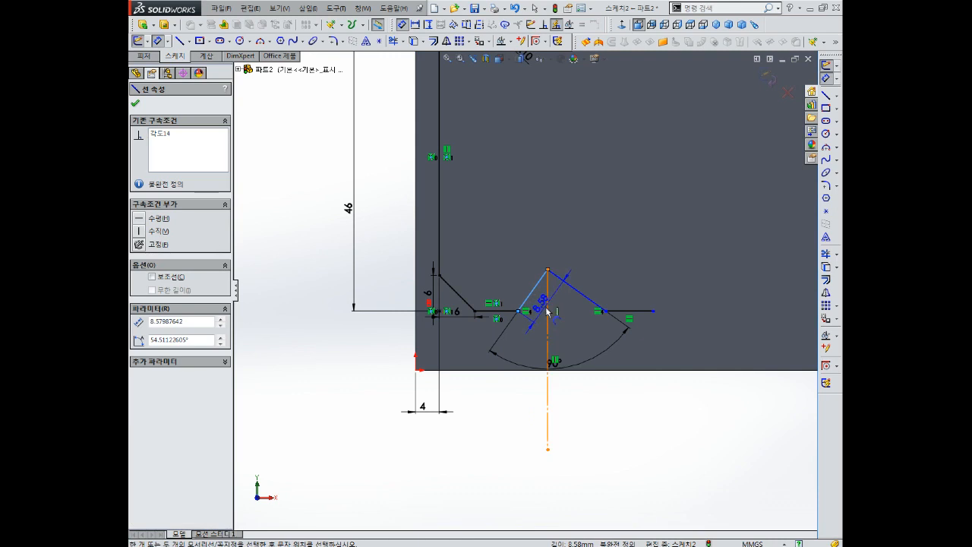
pyautogui.click(548, 315)
pyautogui.click(520, 341)
pyautogui.write('45')
pyautogui.press('Return')
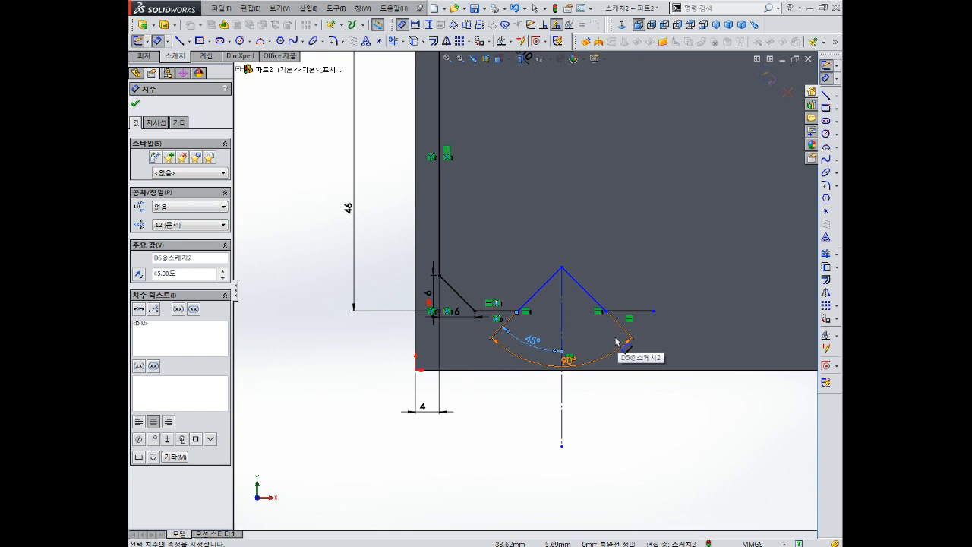
# - Dimension the horizontal distance between the peak's two lower endpoints as 16 mm
pyautogui.click(519, 311)
pyautogui.click(606, 311)
pyautogui.click(559, 468)
pyautogui.write('16')
pyautogui.press('Return')
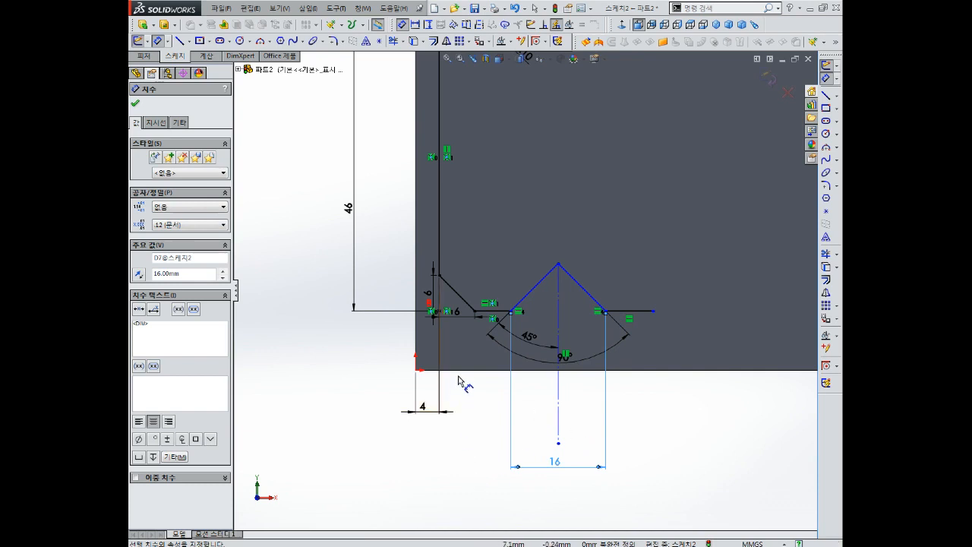
# - Dimension the horizontal distance from the chamfer's upper endpoint to the peak's lower-left endpoint as 10 mm
pyautogui.click(439, 276)
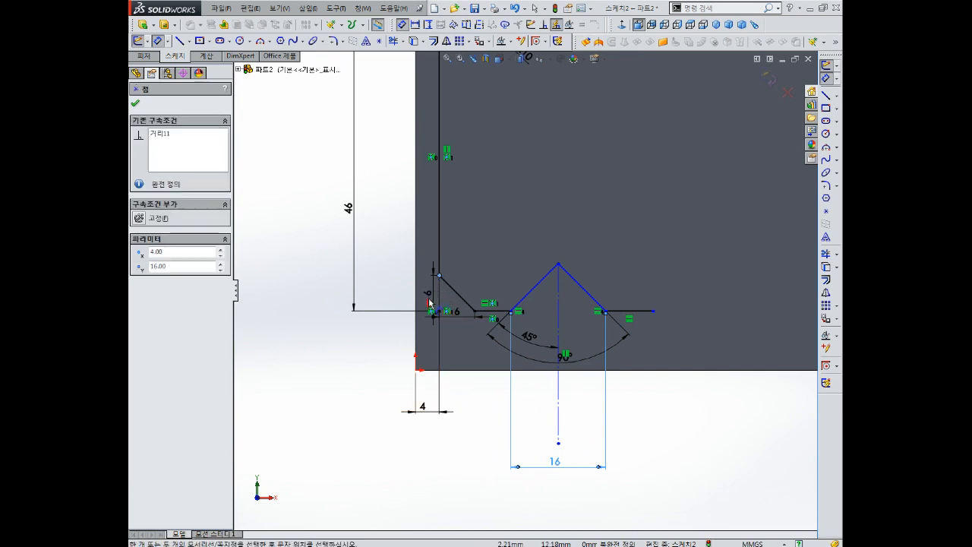
pyautogui.click(511, 314)
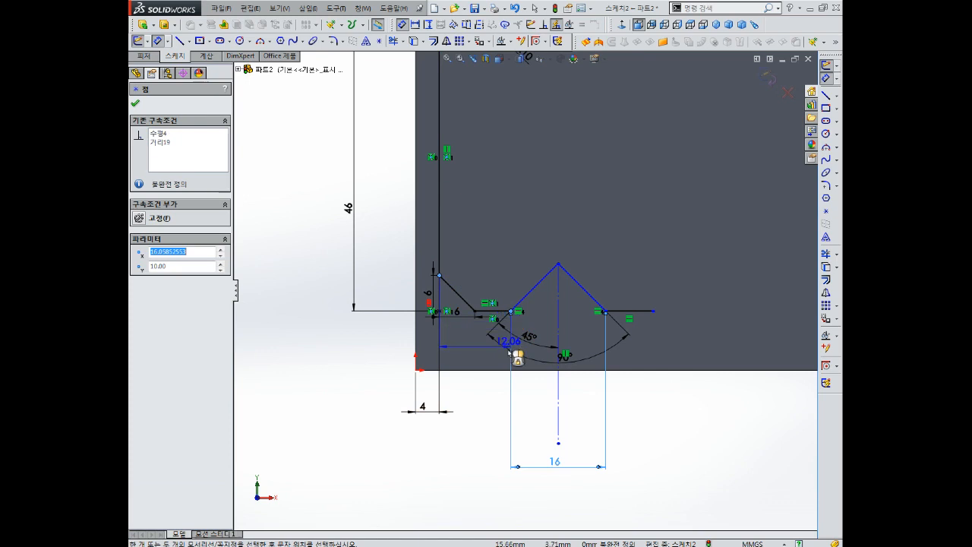
pyautogui.click(493, 457)
pyautogui.write('10')
pyautogui.press('Return')
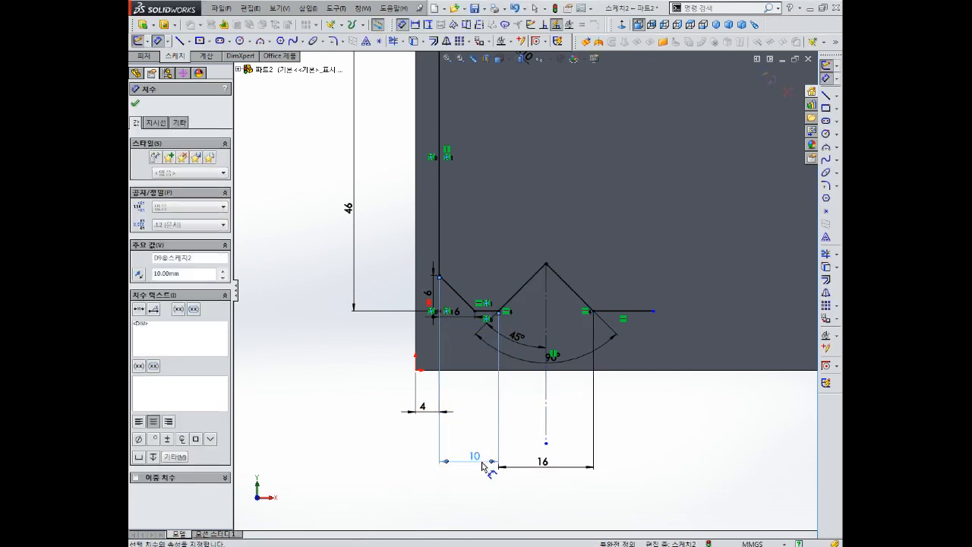
pyautogui.click(528, 459)
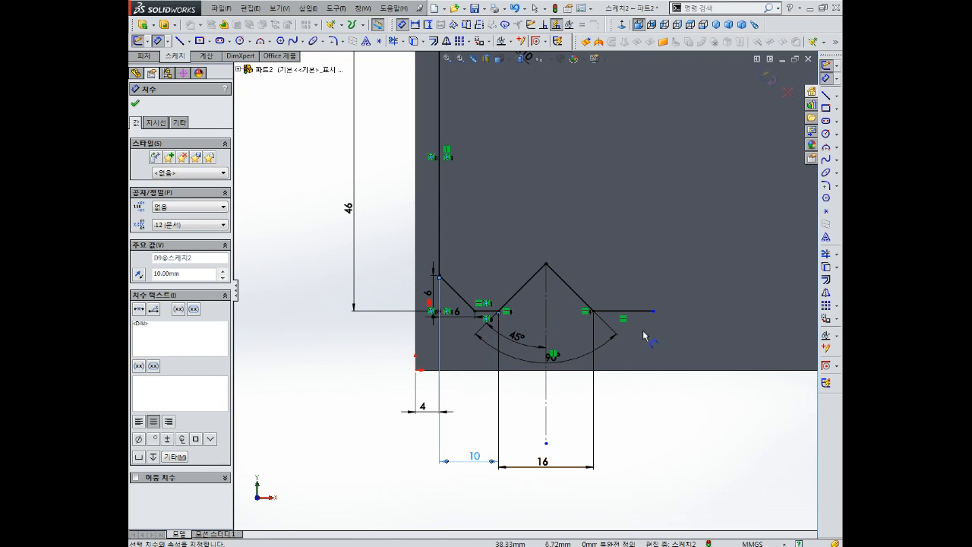
pyautogui.press('Escape')
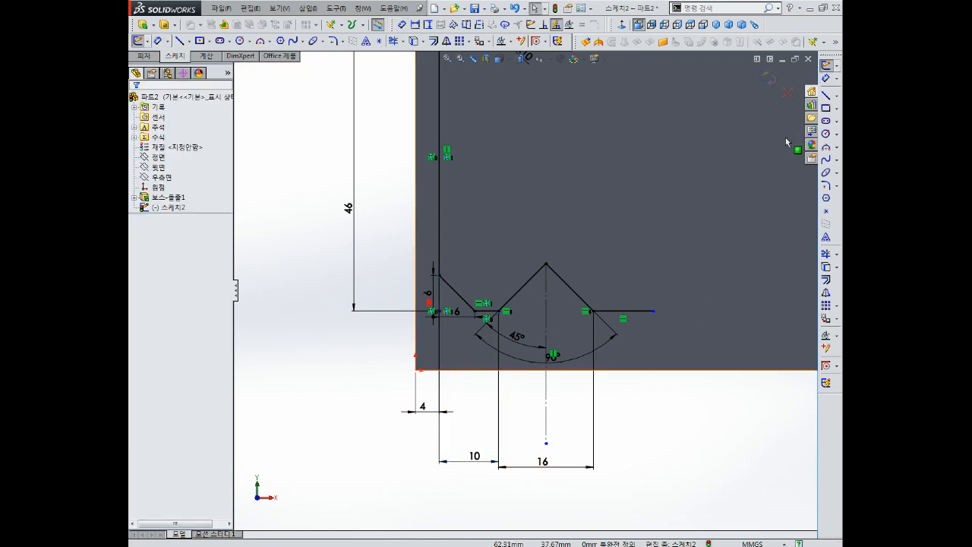
# - Fillet the peak's apex between the two slanted lines with a 6 mm radius
pyautogui.click(828, 186)
pyautogui.write('5.00mm')
pyautogui.click(532, 281)
pyautogui.click(560, 279)
pyautogui.click(135, 104)
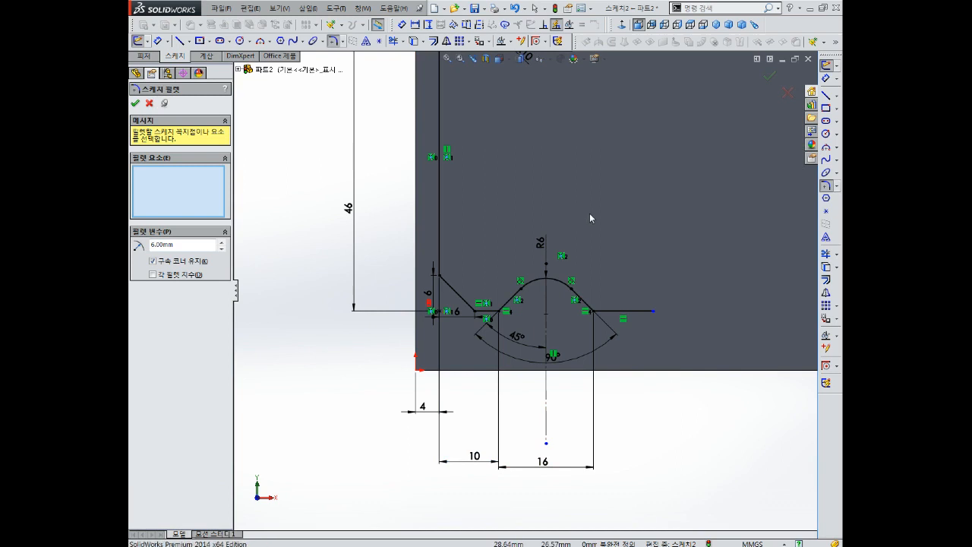
pyautogui.press('Escape')
# - Draw a circle of about 1.3 mm radius in the face's lower-right area, above the right end of the lower horizontal line
pyautogui.scroll(3, 630, 247)
pyautogui.moveTo(670, 282); pyautogui.dragTo(580, 284, button='middle')
pyautogui.scroll(-3, 582, 284)
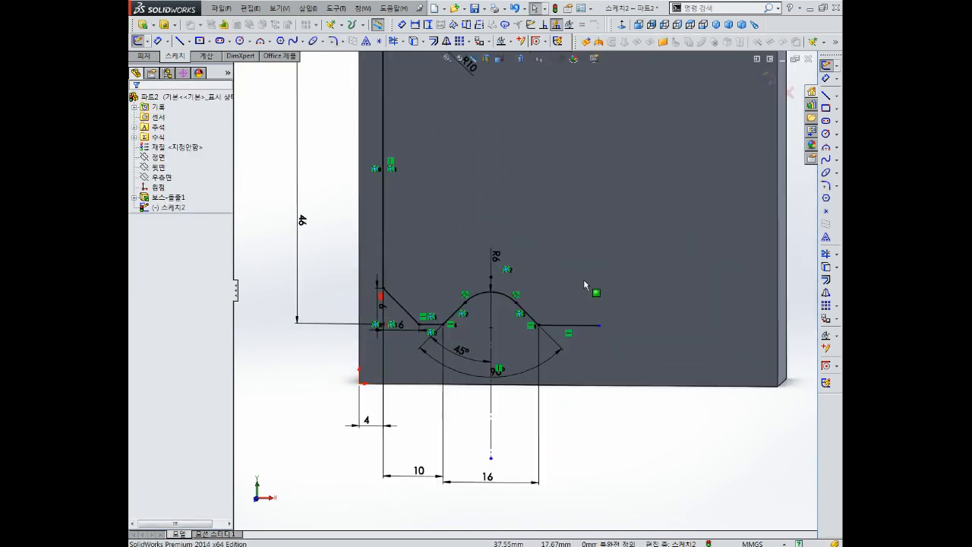
pyautogui.click(826, 134)
pyautogui.moveTo(658, 267); pyautogui.dragTo(666, 268)
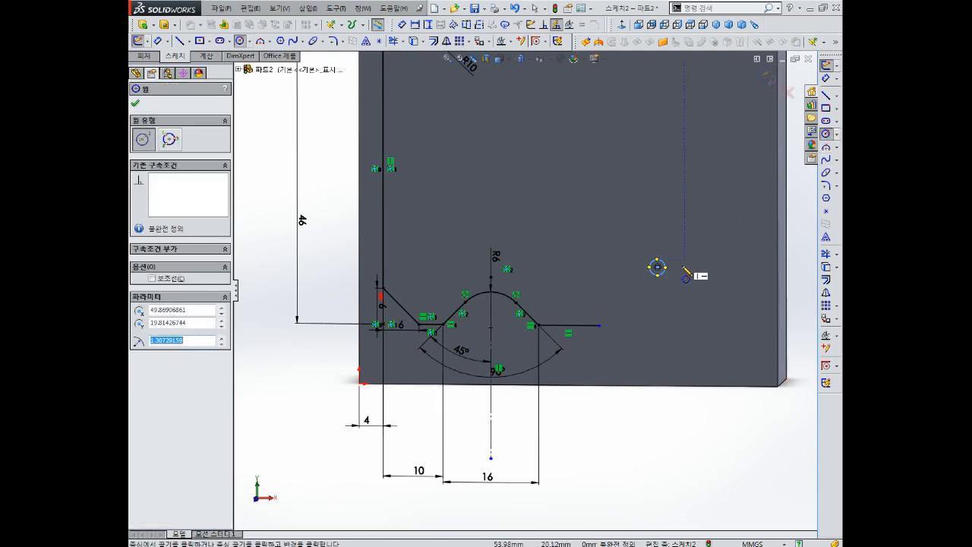
pyautogui.press('Escape')
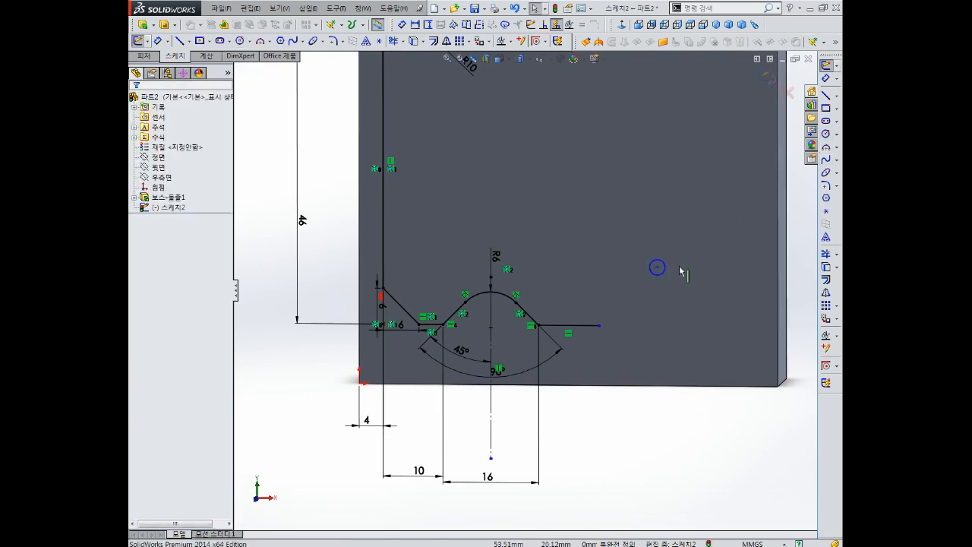
# - Dimension the circle's diameter as 30 mm
pyautogui.click(685, 217)
pyautogui.click(663, 261)
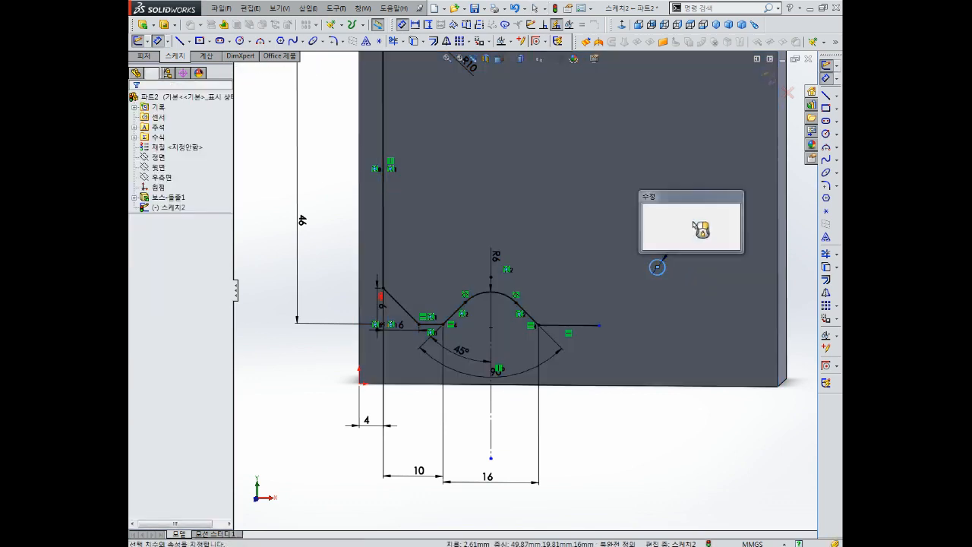
pyautogui.click(687, 226)
pyautogui.write('30')
pyautogui.press('Return')
pyautogui.press('Escape')
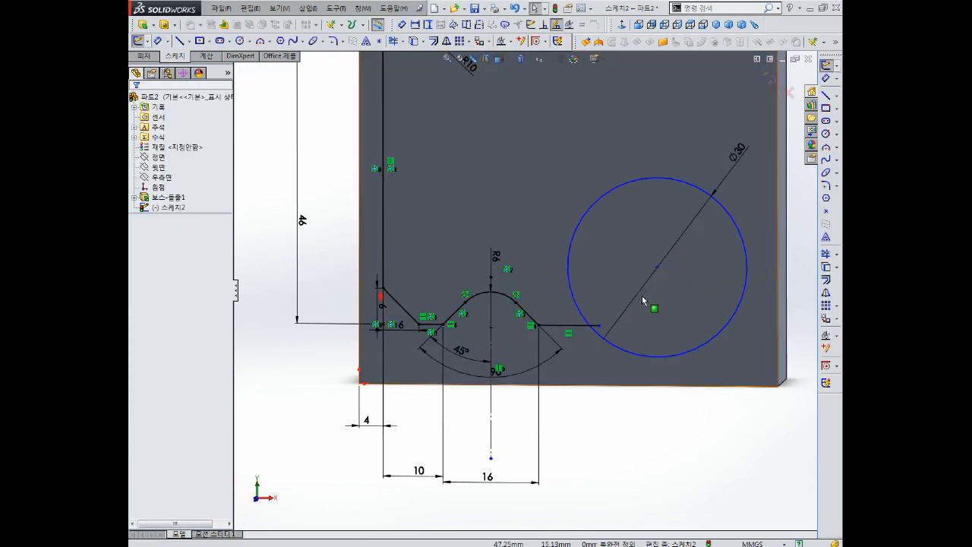
# - Dimension the horizontal distance from the circle's centre to the block's lower-right corner as 20 mm
pyautogui.scroll(3, 574, 295)
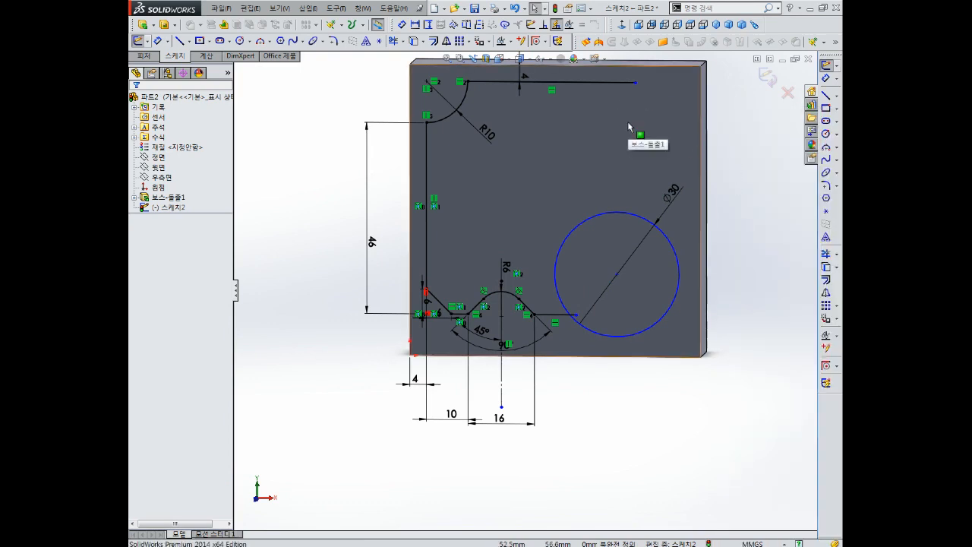
pyautogui.hotkey('ctrl', '8')
pyautogui.moveTo(759, 262); pyautogui.dragTo(759, 224, button='right')
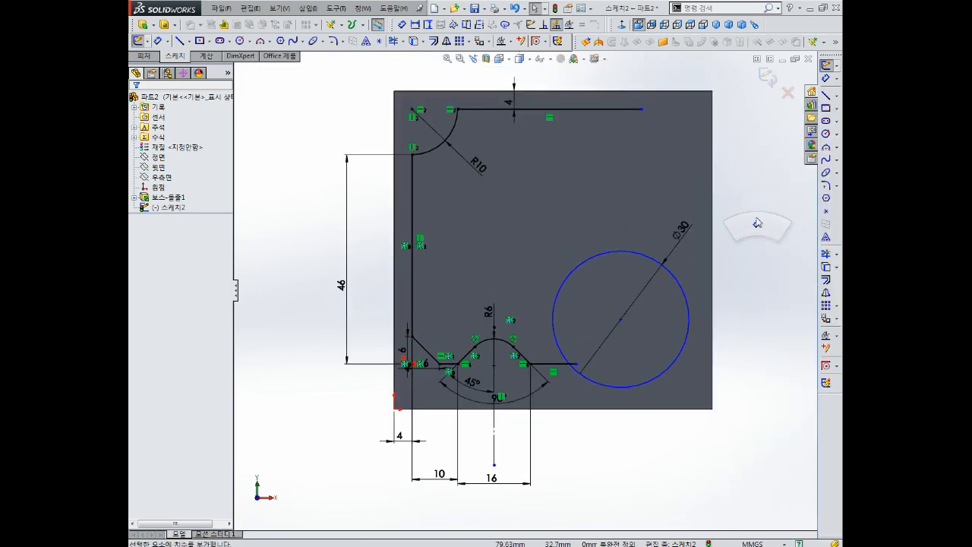
pyautogui.click(624, 319)
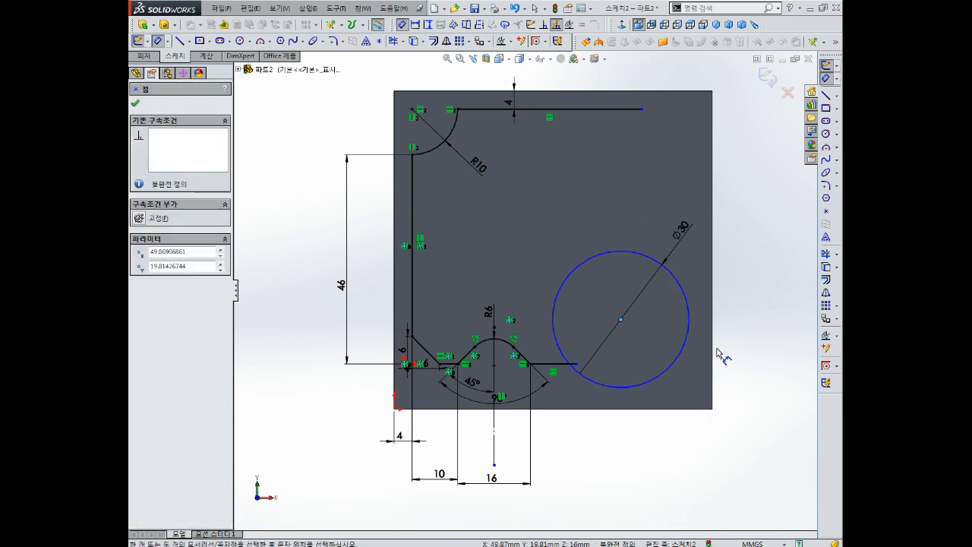
pyautogui.click(712, 411)
pyautogui.click(672, 448)
pyautogui.write('20')
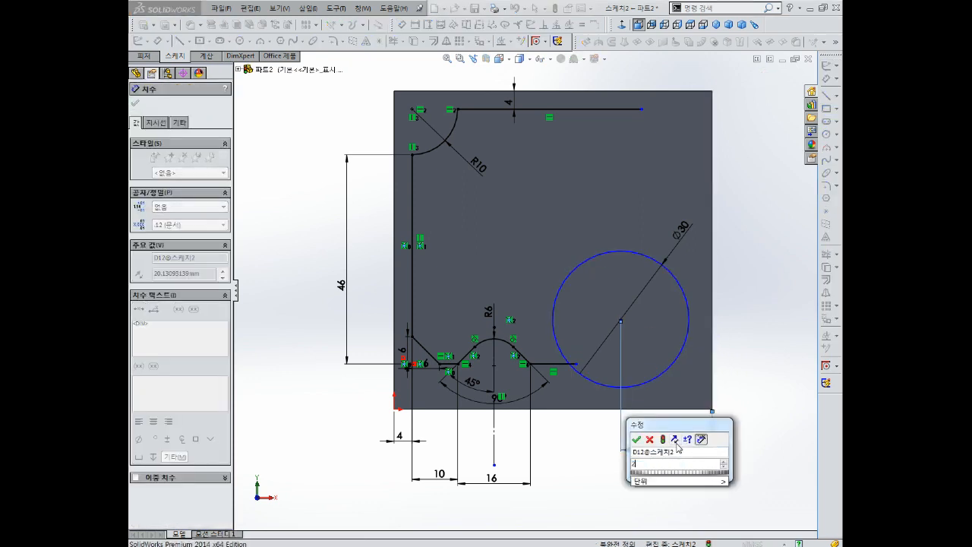
pyautogui.press('Return')
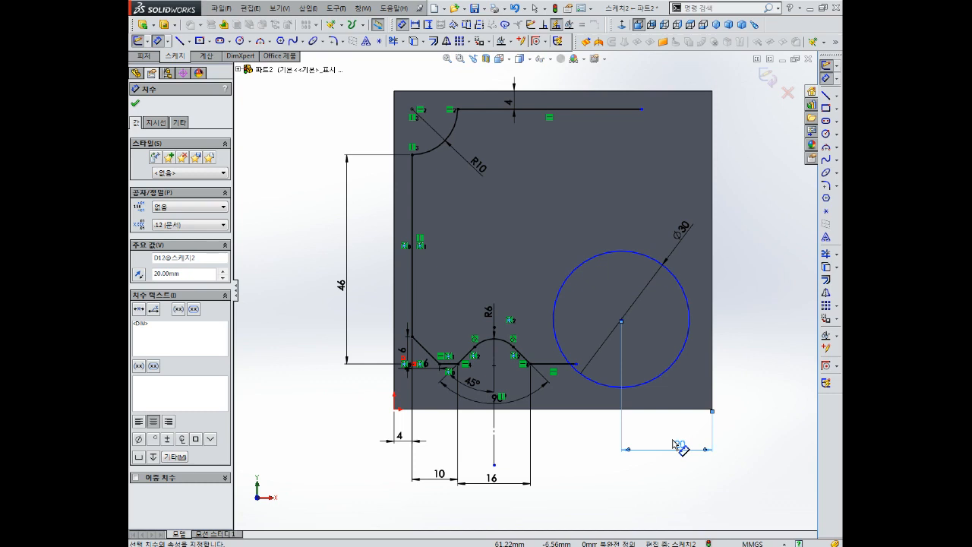
pyautogui.scroll(1, 595, 297)
pyautogui.scroll(-1, 579, 239)
pyautogui.press('Escape')
# - Draw a line from the R10 arc's centre to the circle's centre and make it construction geometry
pyautogui.click(827, 96)
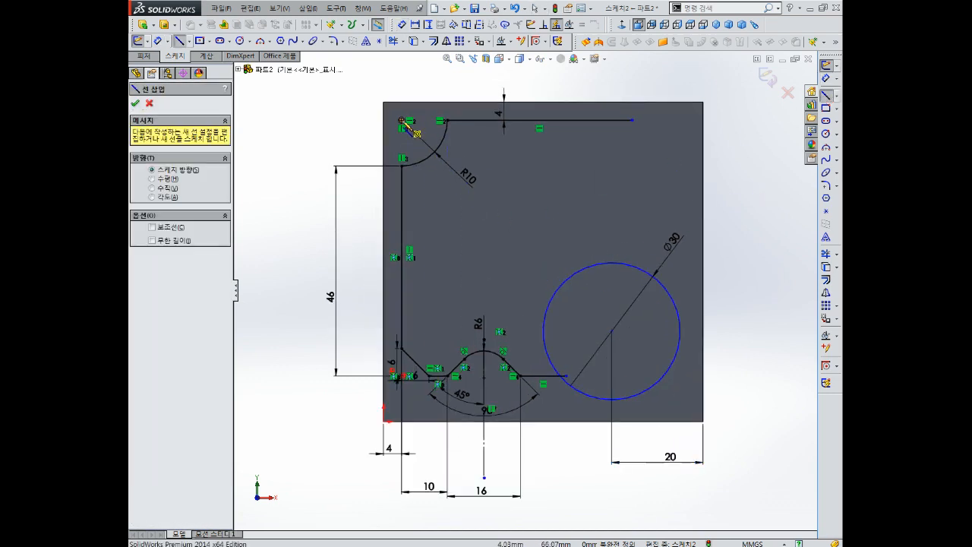
pyautogui.click(402, 120)
pyautogui.click(612, 331)
pyautogui.press('Escape')
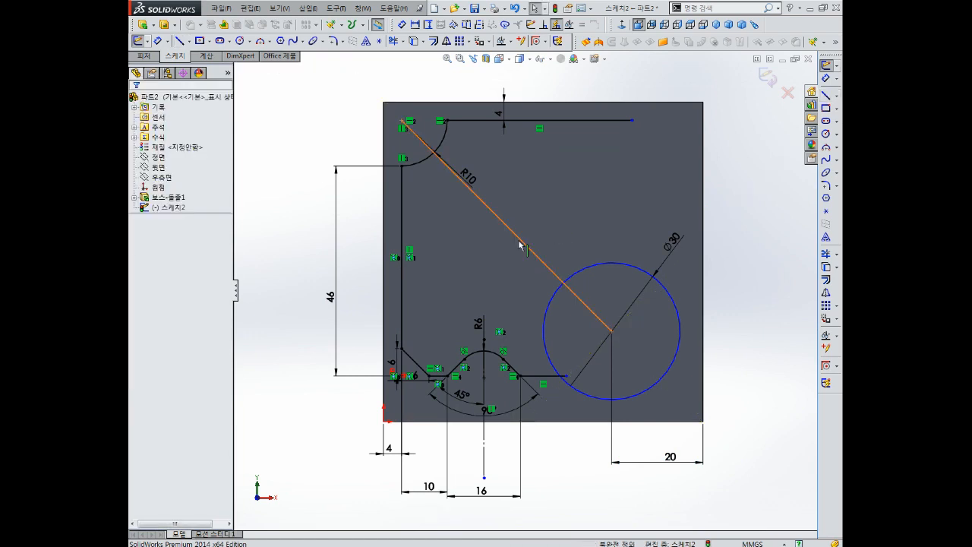
pyautogui.click(521, 240)
pyautogui.click(560, 206)
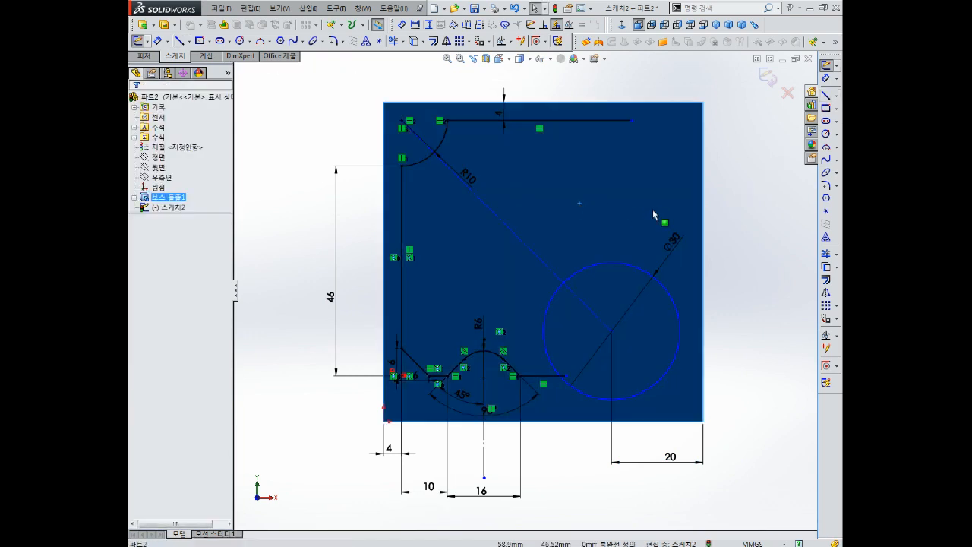
pyautogui.click(750, 283)
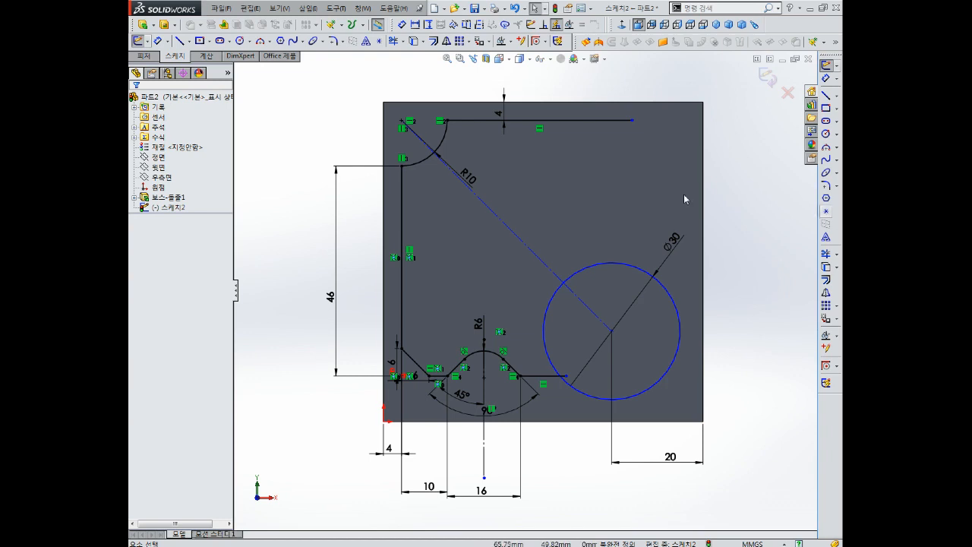
# - Dimension the angle between the upper horizontal line and the diagonal construction line as 45°
pyautogui.click(826, 78)
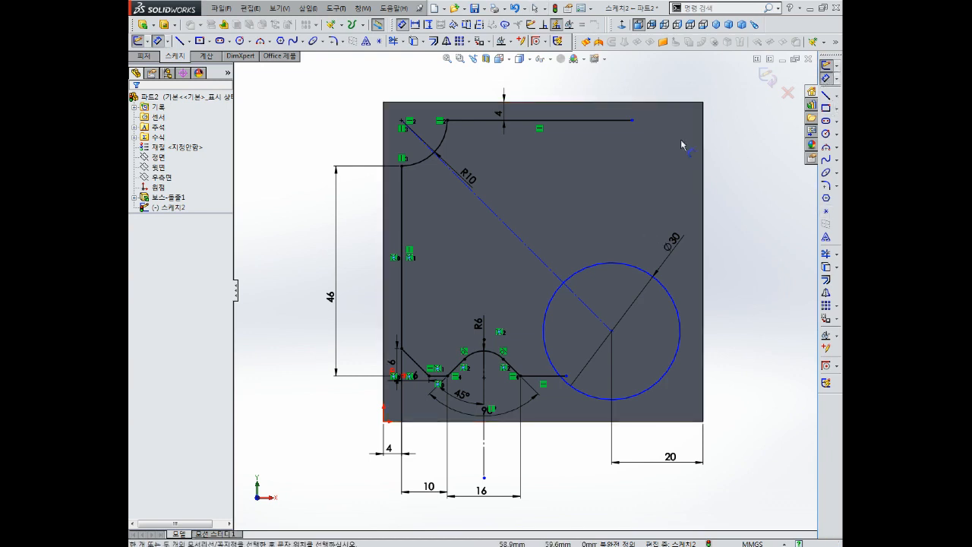
pyautogui.click(568, 119)
pyautogui.click(514, 227)
pyautogui.click(557, 204)
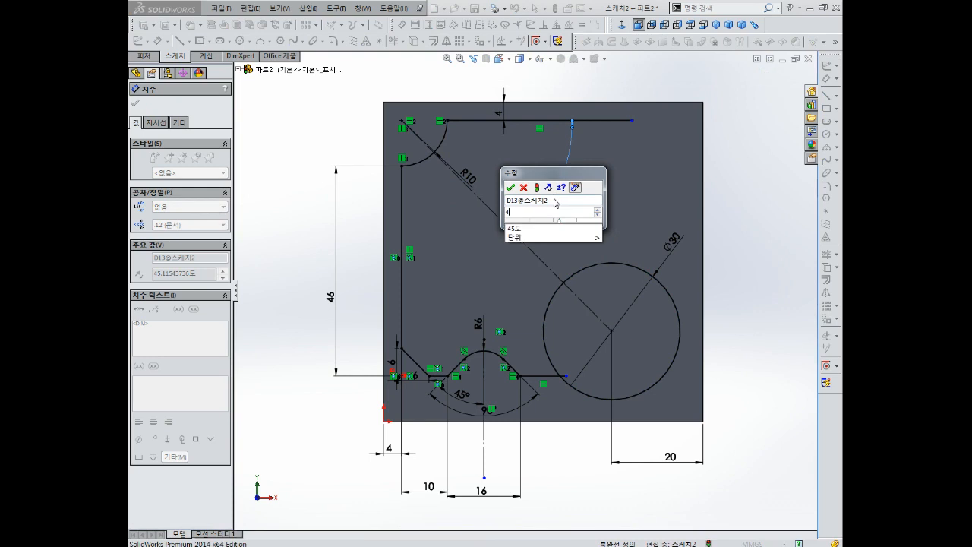
pyautogui.press('Return')
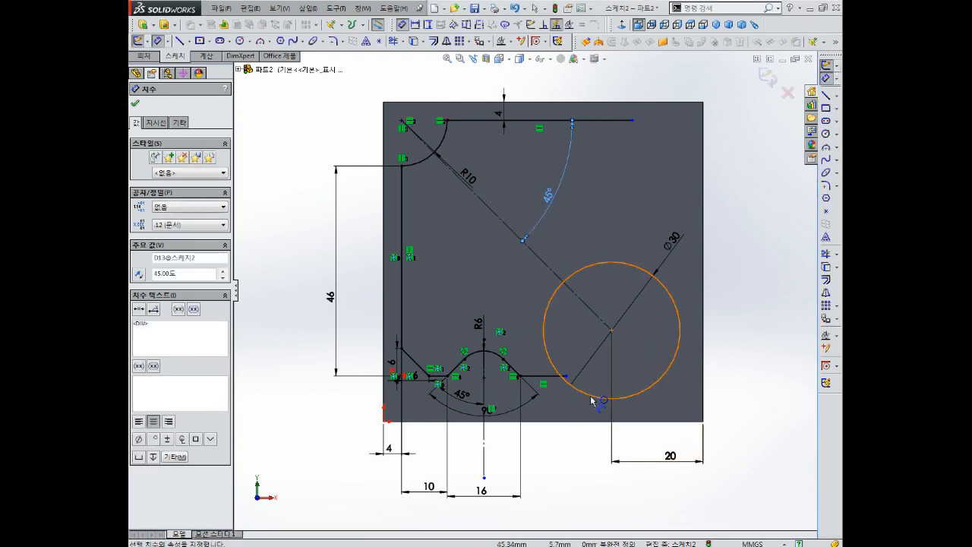
# - Trim the end of the lower horizontal line that lies inside the 30 mm circle
pyautogui.scroll(-3, 600, 383)
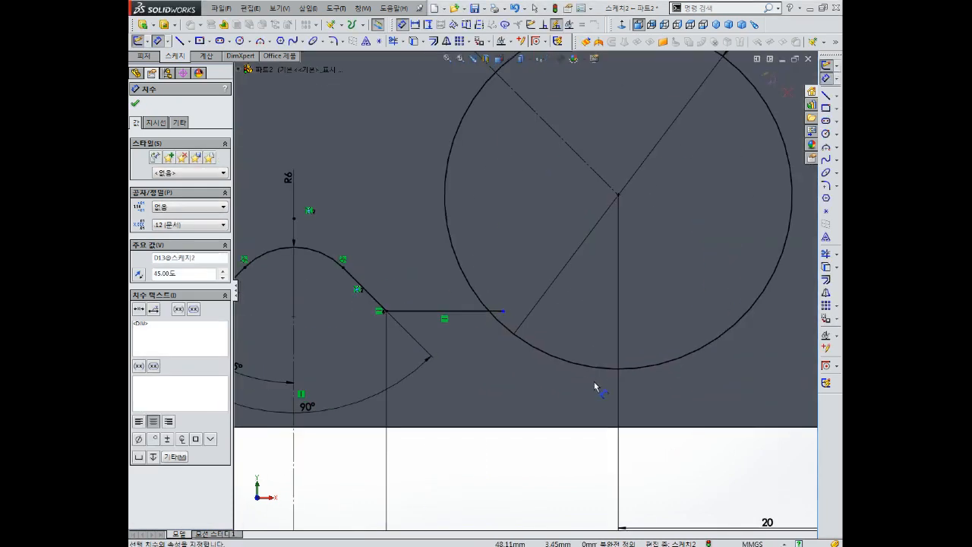
pyautogui.click(826, 254)
pyautogui.click(491, 291)
# - Try to trim the profile's upper horizontal line and undo that trim
pyautogui.scroll(4, 524, 266)
pyautogui.scroll(-3, 551, 237)
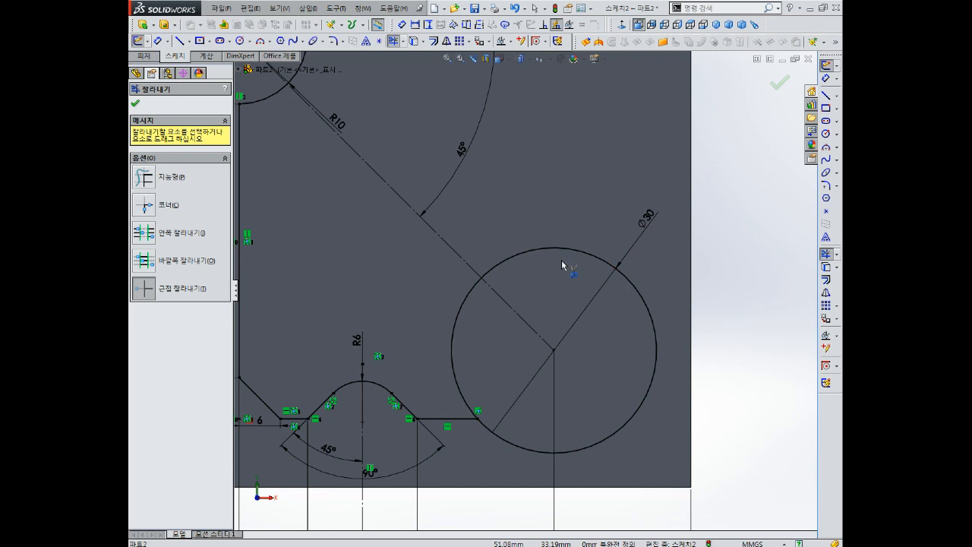
pyautogui.scroll(2, 562, 260)
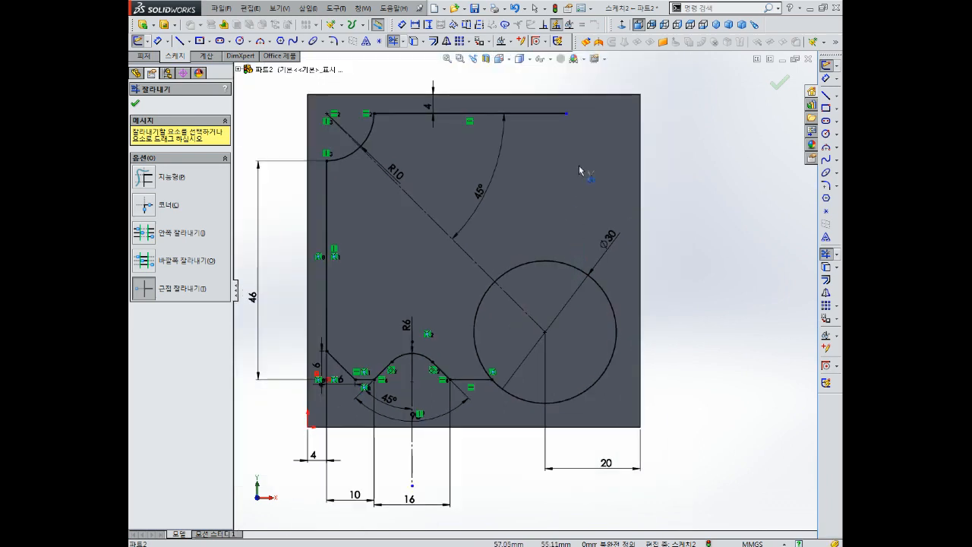
pyautogui.scroll(2, 547, 163)
pyautogui.scroll(3, 428, 120)
pyautogui.scroll(-4, 538, 246)
pyautogui.scroll(2, 616, 362)
pyautogui.scroll(-2, 523, 251)
pyautogui.click(504, 186)
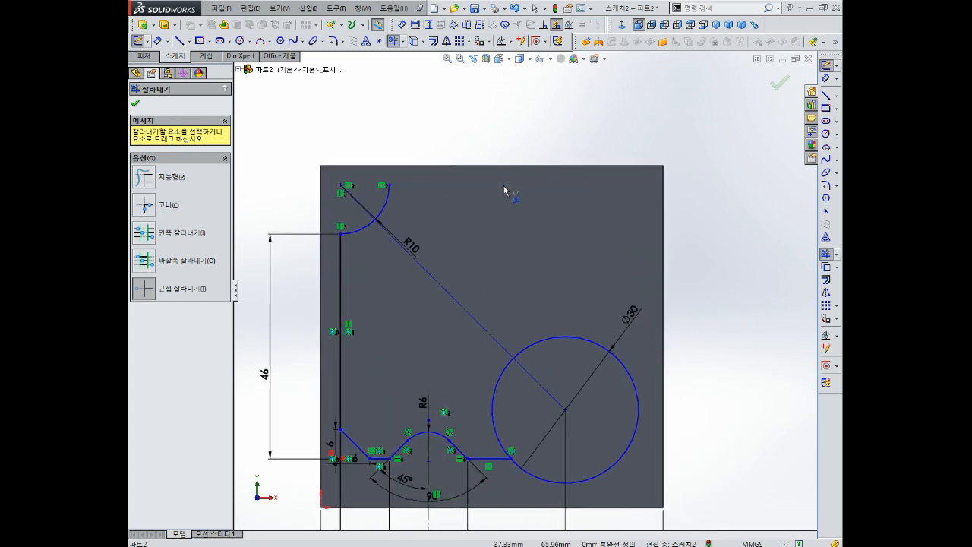
pyautogui.hotkey('ctrl', 'z')
# - Dimension the length of the upper horizontal line as 46 mm
pyautogui.press('d')
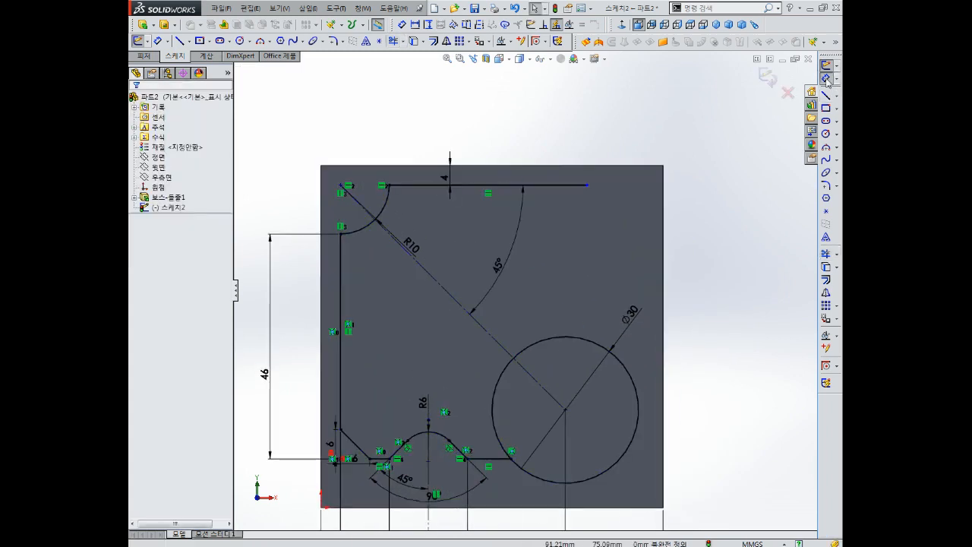
pyautogui.click(559, 185)
pyautogui.click(560, 120)
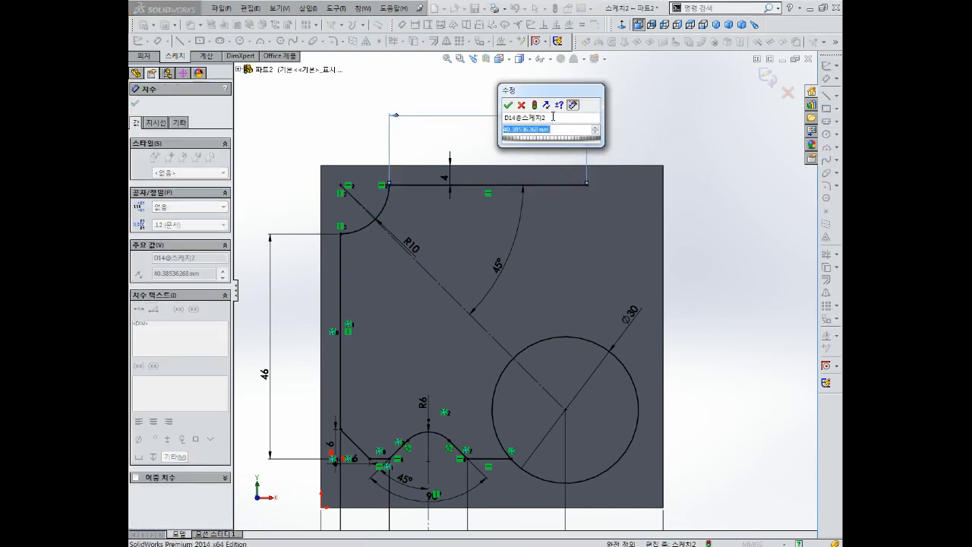
pyautogui.write('46')
pyautogui.press('Return')
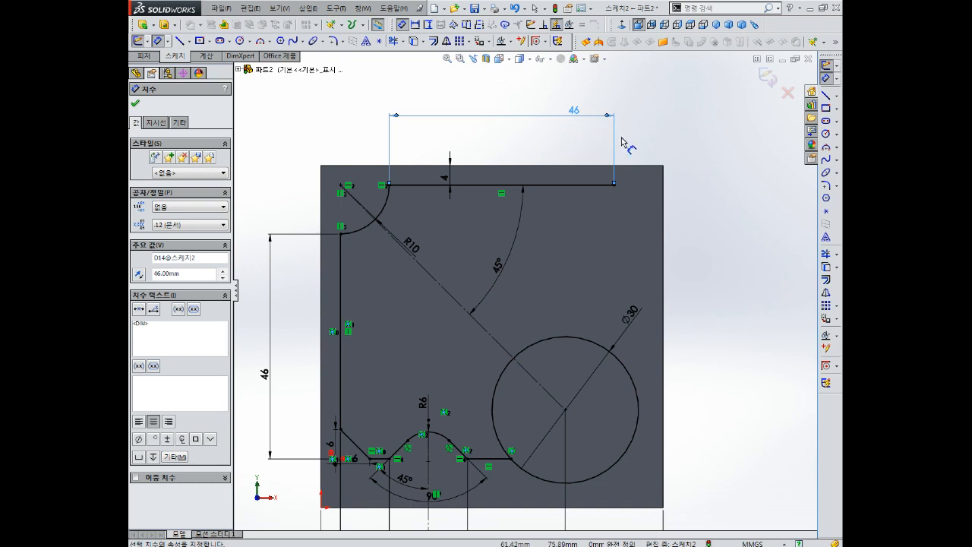
# - Draw a horizontal line about 4.7 mm long outward from the right endpoint of the upper 46 mm line
pyautogui.click(826, 95)
pyautogui.click(615, 186)
pyautogui.click(638, 185)
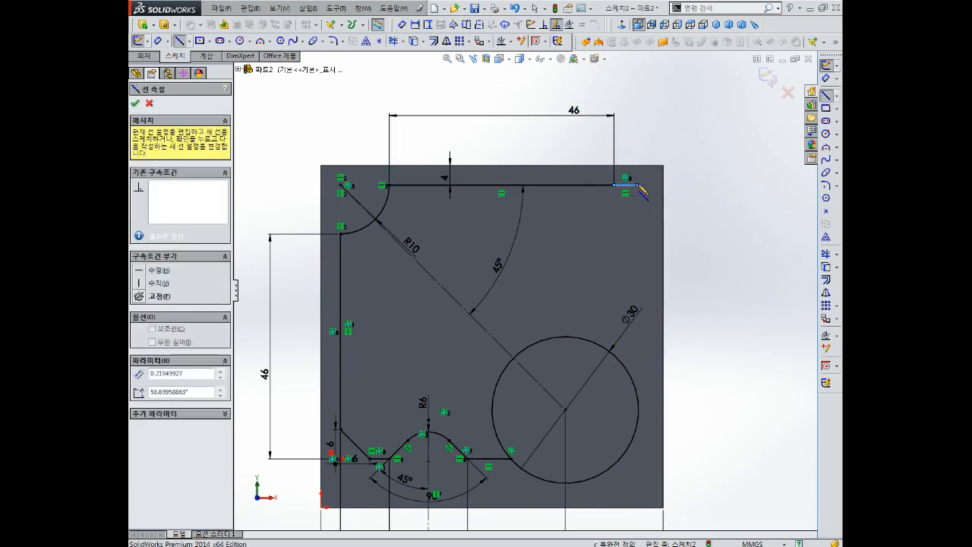
pyautogui.press('Escape')
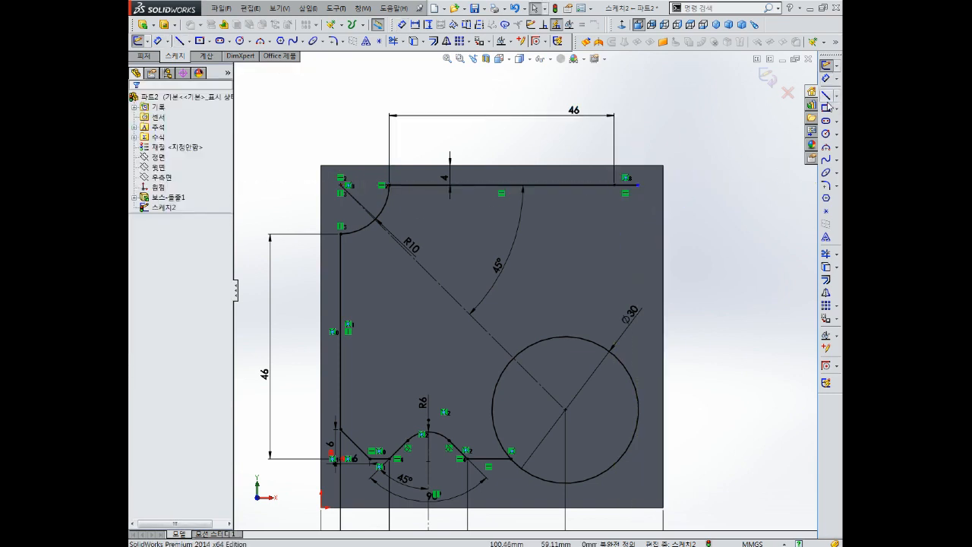
# - Dimension the length of the short horizontal extension line as 5 mm
pyautogui.click(826, 78)
pyautogui.click(628, 185)
pyautogui.click(634, 127)
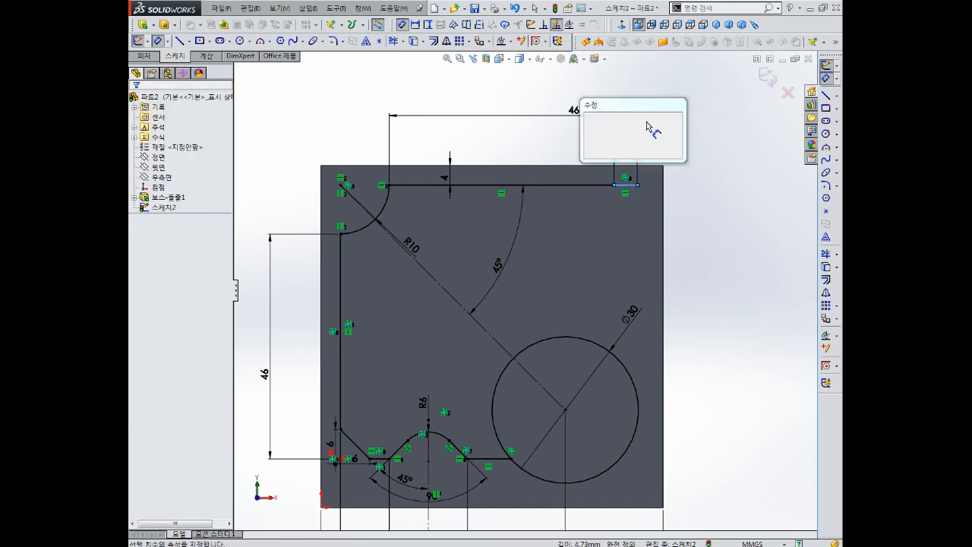
pyautogui.write('5')
pyautogui.press('Return')
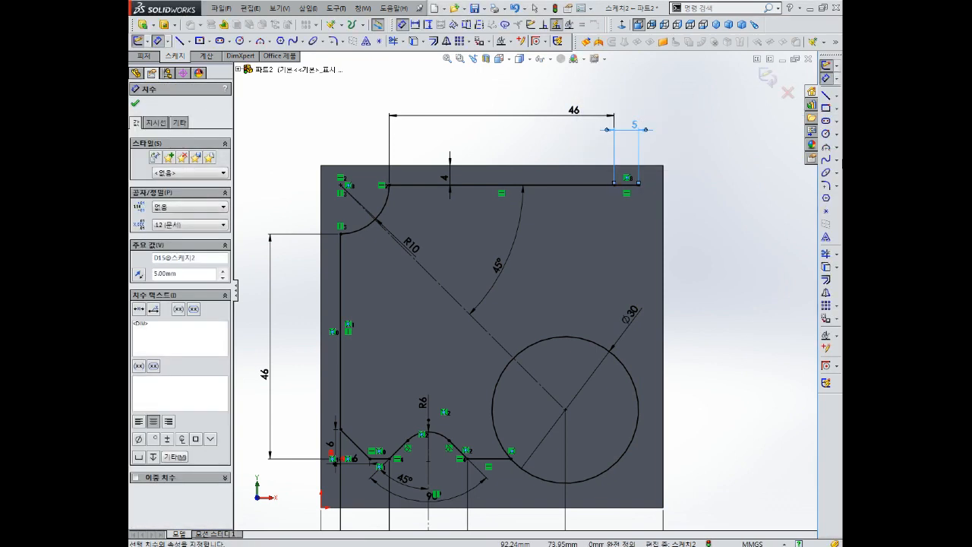
# - Draw a vertical line about 11.2 mm long downward from the right end of the 5 mm line
pyautogui.click(827, 97)
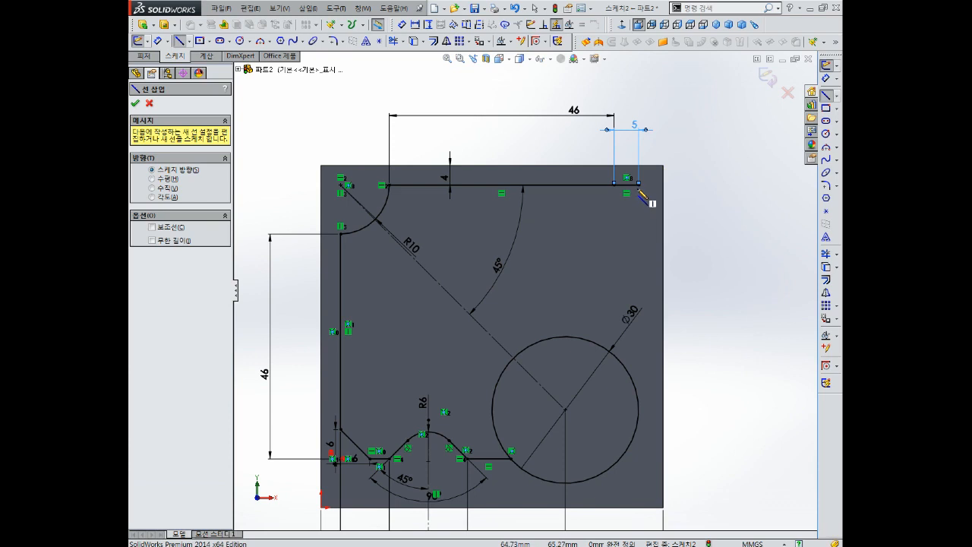
pyautogui.click(639, 184)
pyautogui.click(639, 240)
pyautogui.press('Escape')
# - Dimension the length of the short vertical line below the 5 mm line as 8 mm
pyautogui.moveTo(705, 218); pyautogui.dragTo(707, 171, button='right')
pyautogui.click(640, 222)
pyautogui.click(718, 220)
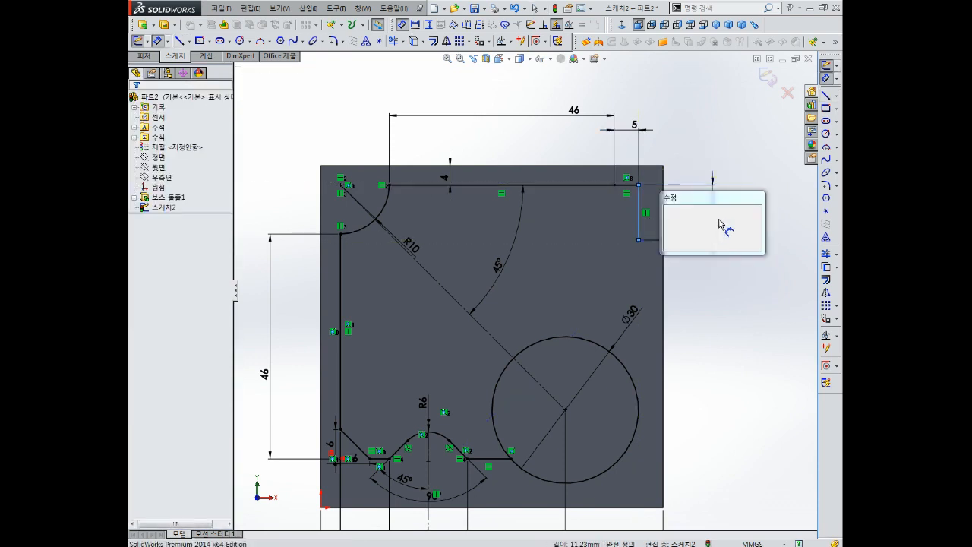
pyautogui.write('8')
pyautogui.press('Return')
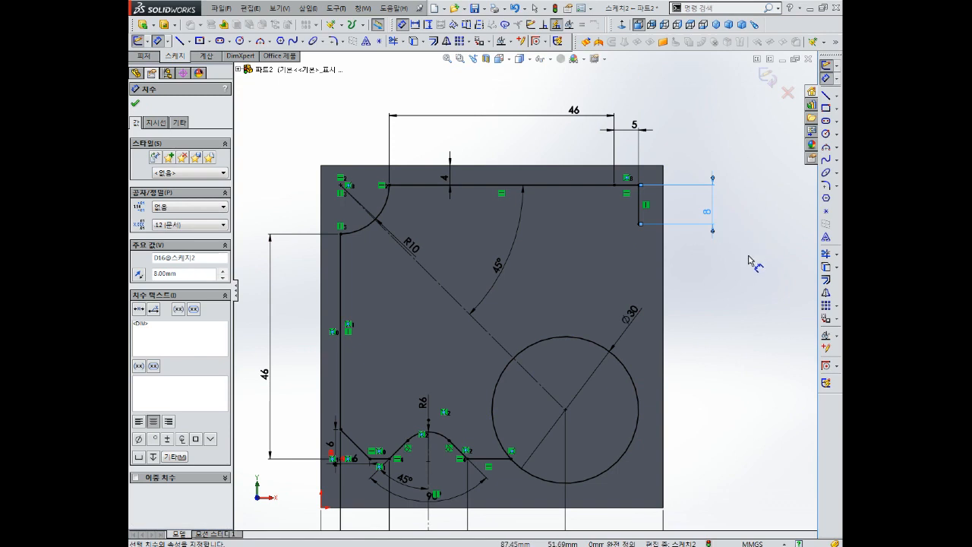
# - Draw a vertical line about 26.5 mm long downward from the junction of the 46 mm and 5 mm lines, and make it construction geometry
pyautogui.click(826, 96)
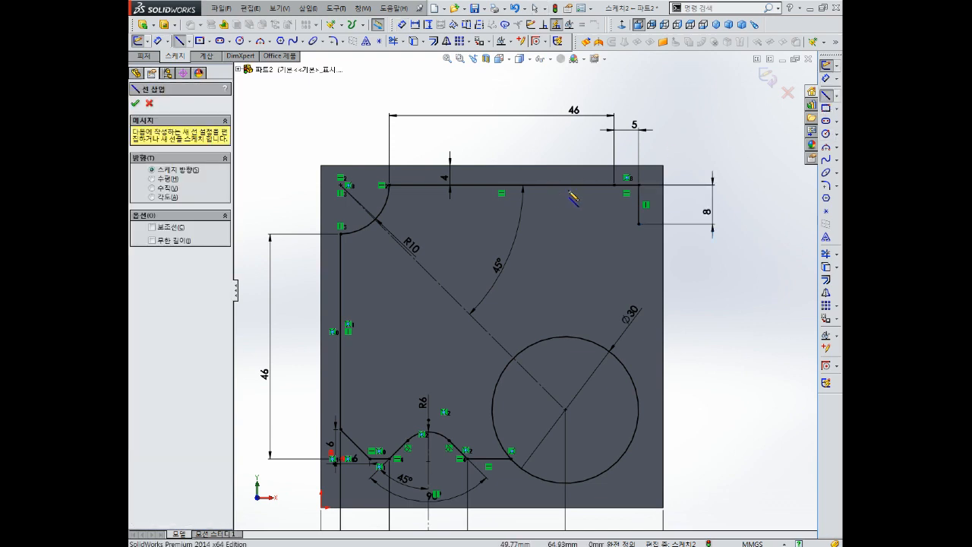
pyautogui.click(614, 185)
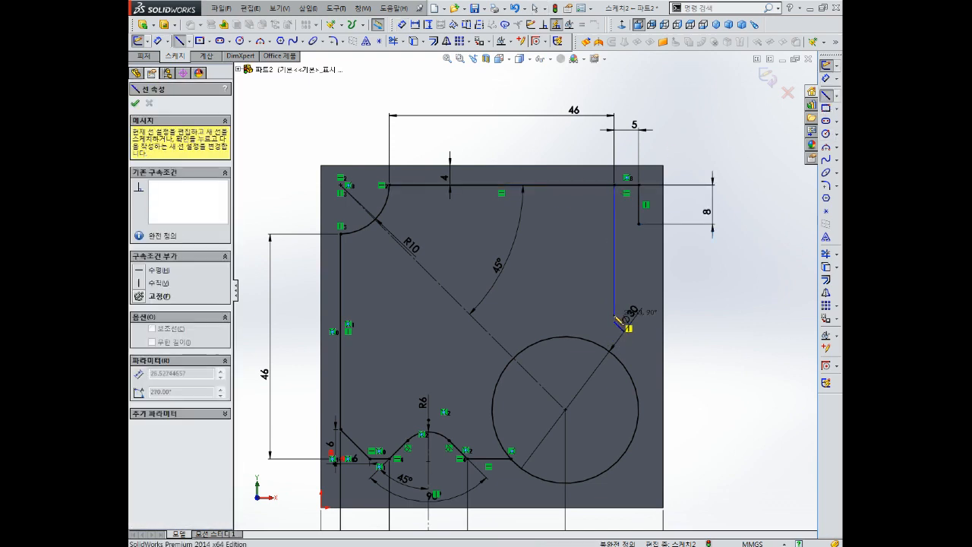
pyautogui.click(615, 315)
pyautogui.press('Escape')
pyautogui.click(617, 261)
pyautogui.click(661, 225)
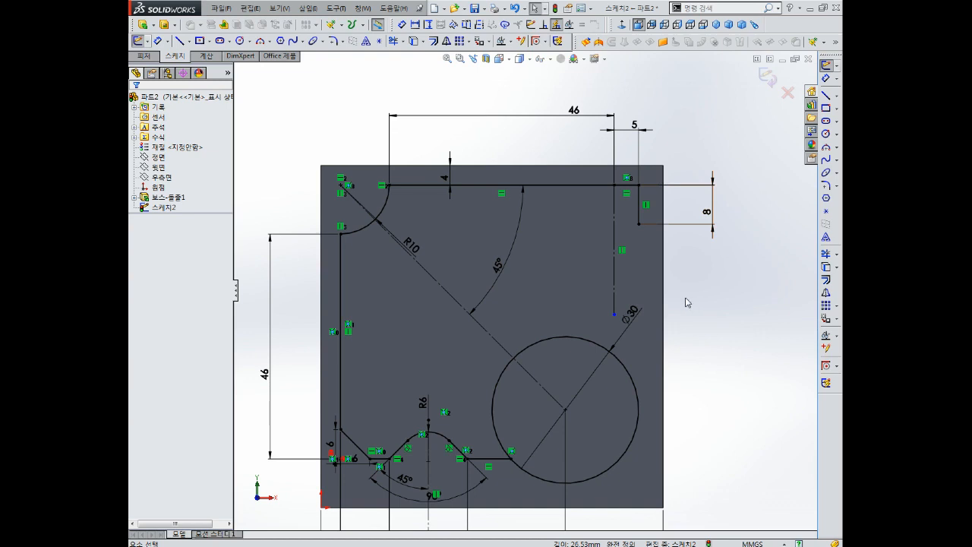
# - Dimension the vertical distance between the lower ends of the 8 mm line and the construction line as 15 mm
pyautogui.moveTo(770, 289); pyautogui.dragTo(687, 259, button='right')
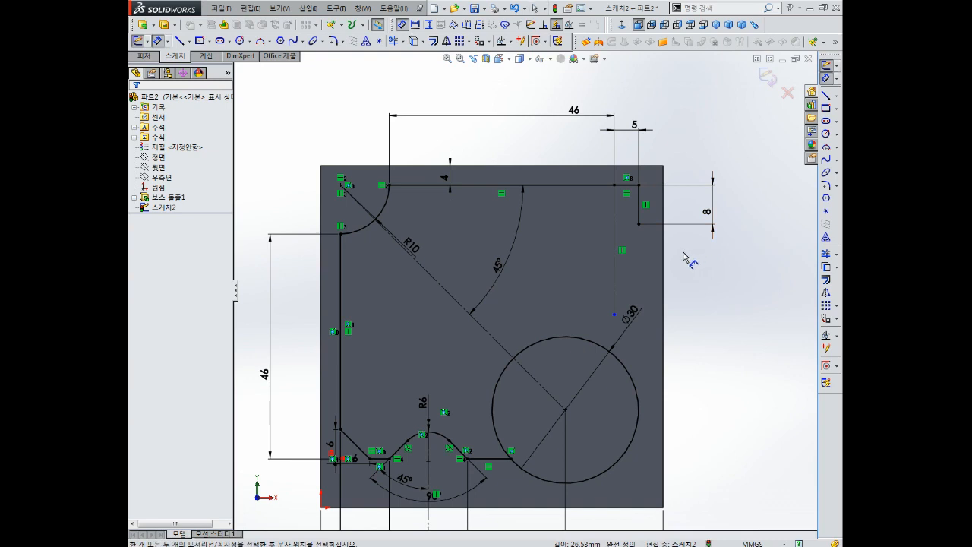
pyautogui.click(640, 226)
pyautogui.click(614, 314)
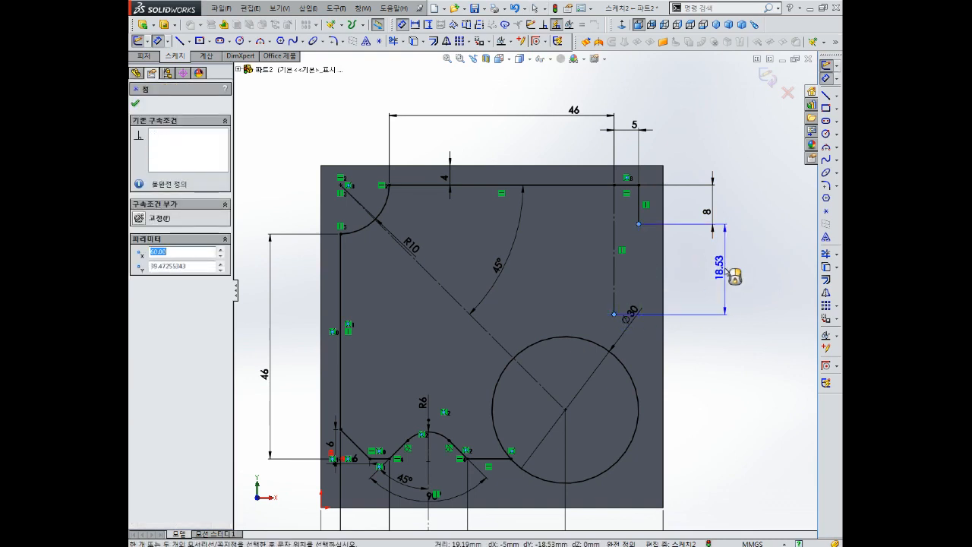
pyautogui.click(721, 283)
pyautogui.write('15')
pyautogui.press('Return')
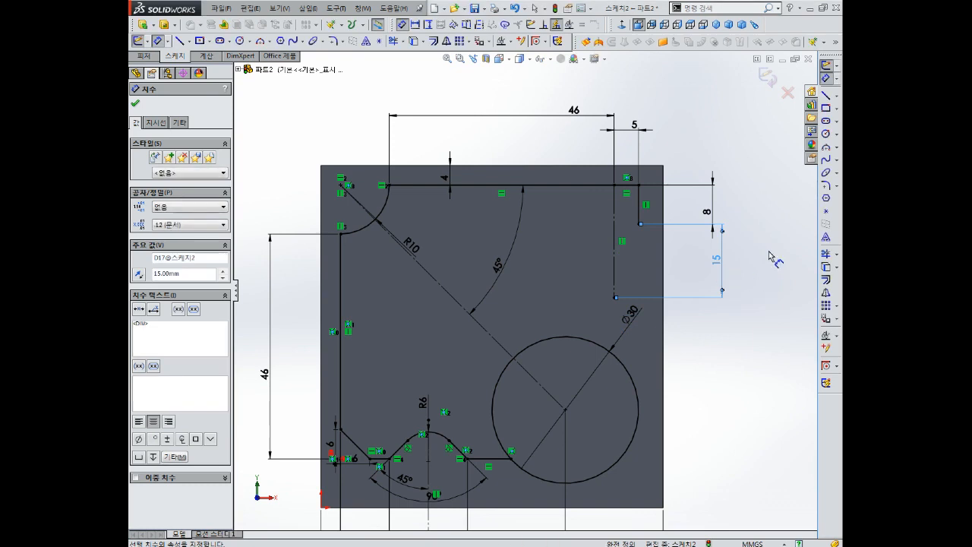
# - Draw a slanted line up and to the left from the lower end of the vertical construction line
pyautogui.press('Escape')
pyautogui.press('l')
pyautogui.click(615, 298)
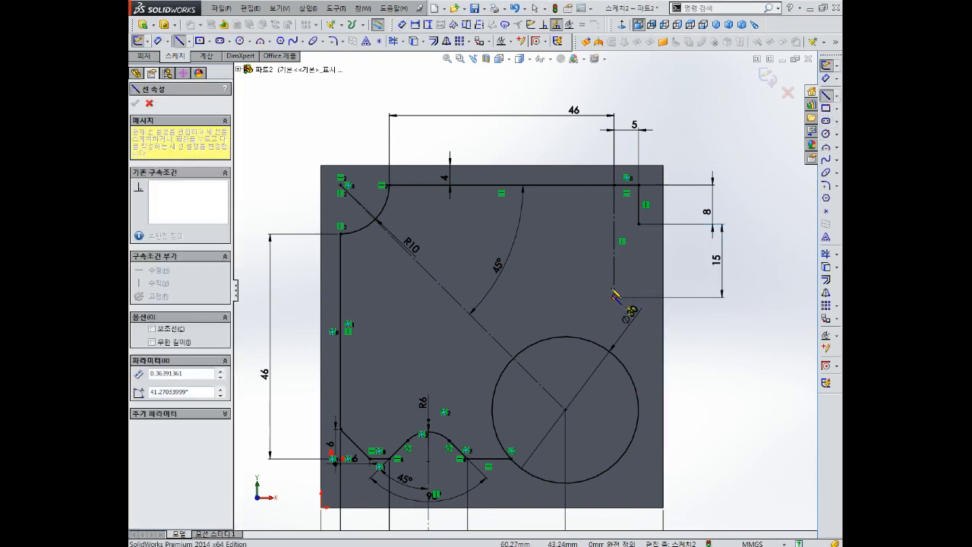
pyautogui.click(591, 230)
pyautogui.press('Escape')
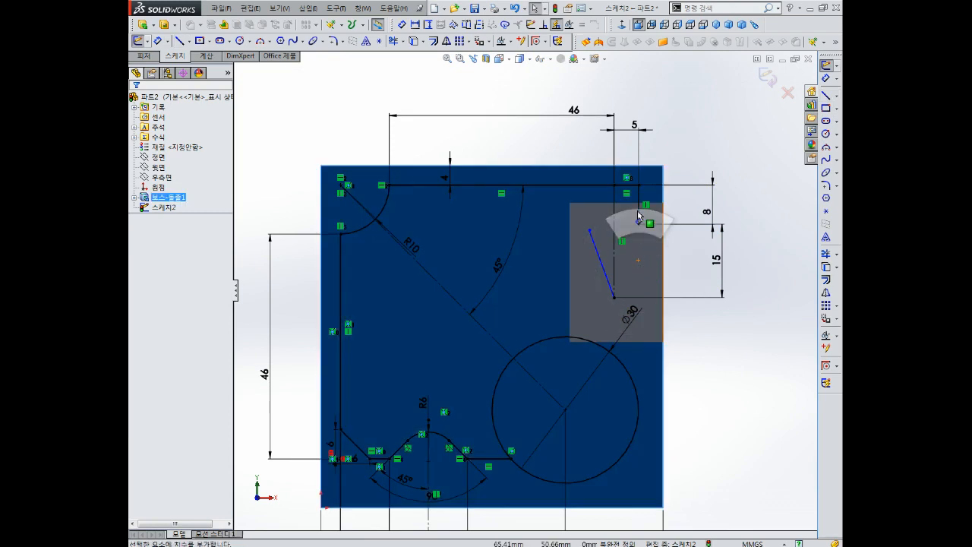
# - Dimension the angle between the slanted line and the vertical construction line as 20 degrees
pyautogui.click(616, 240)
pyautogui.click(614, 240)
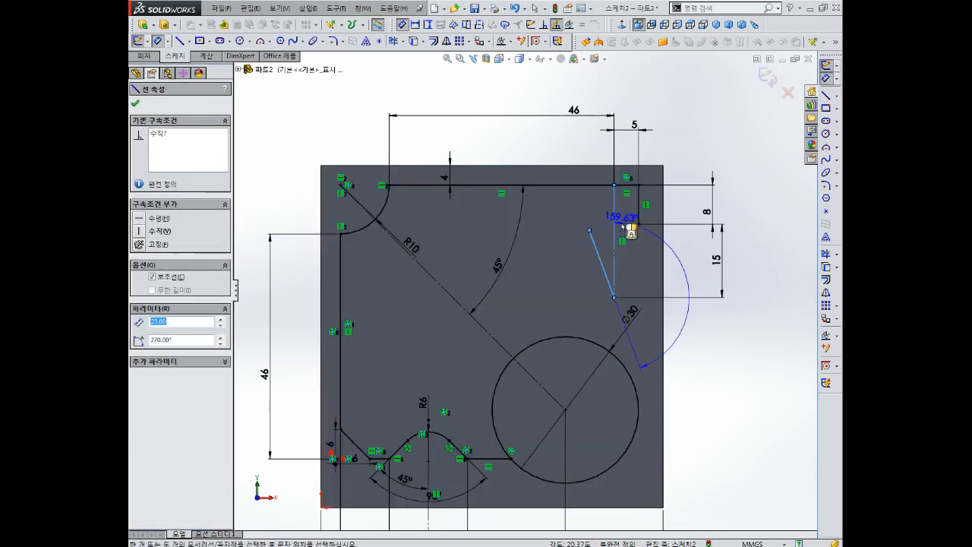
pyautogui.click(605, 226)
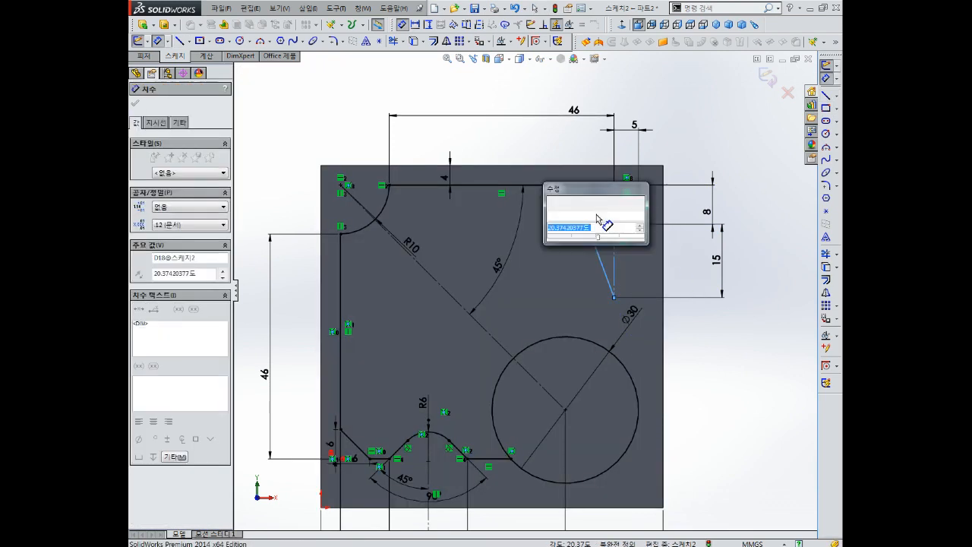
pyautogui.write('20')
pyautogui.press('Return')
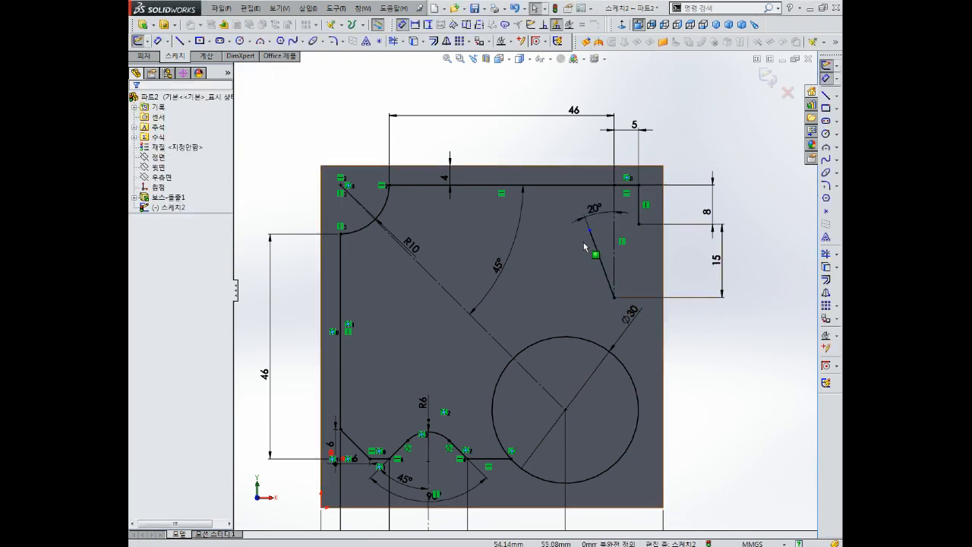
# - Draw a circle about 15 mm in diameter beside the slanted line, passing through the lower end of the 8 mm line
pyautogui.scroll(2, 586, 235)
pyautogui.click(582, 216)
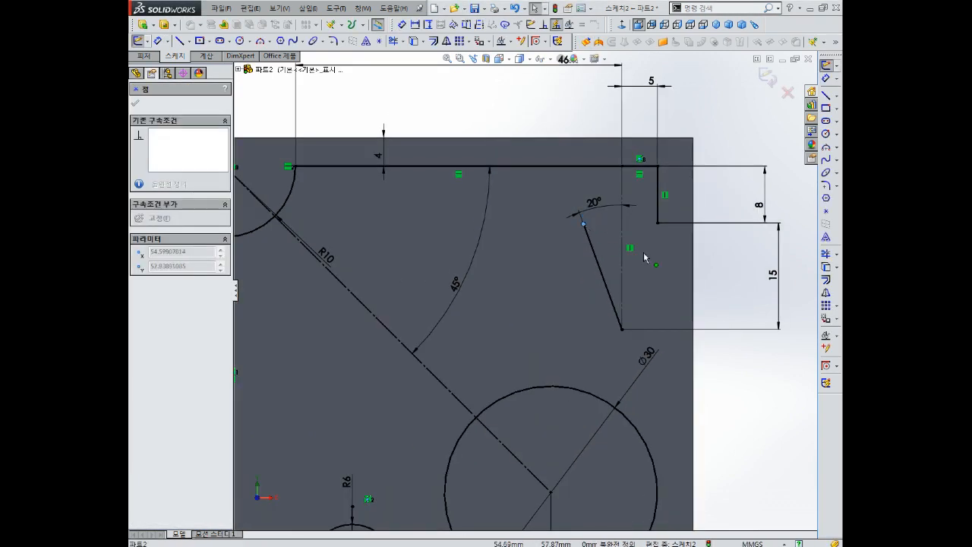
pyautogui.press('Escape')
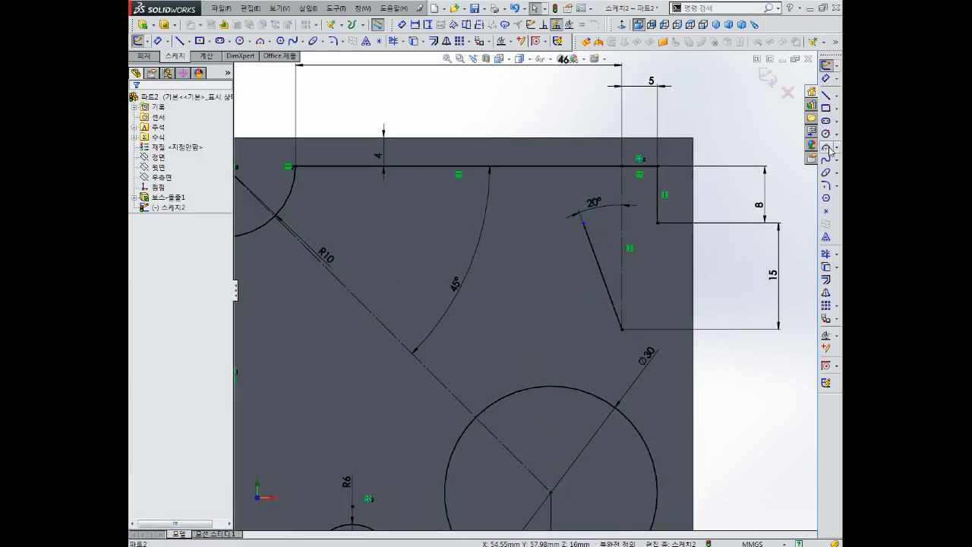
pyautogui.click(645, 256)
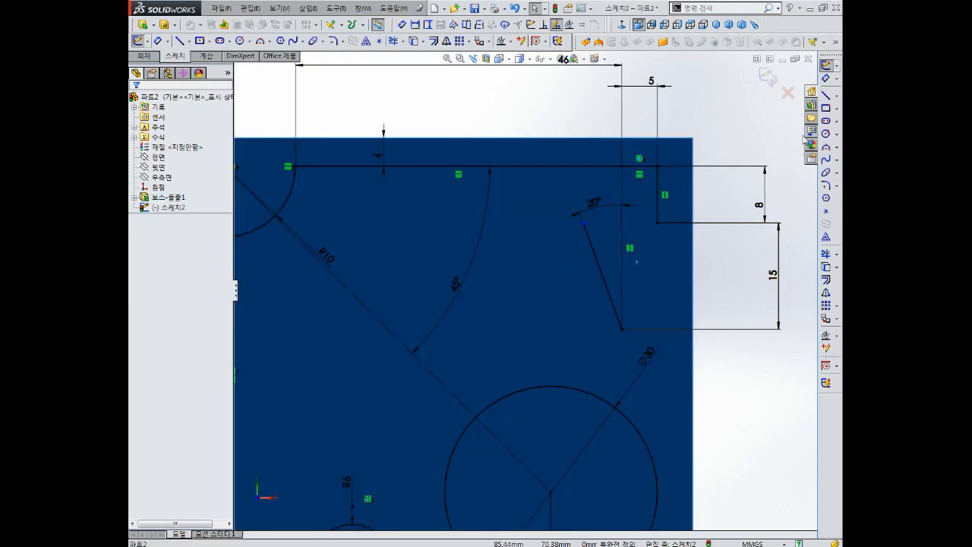
pyautogui.click(826, 133)
pyautogui.click(635, 271)
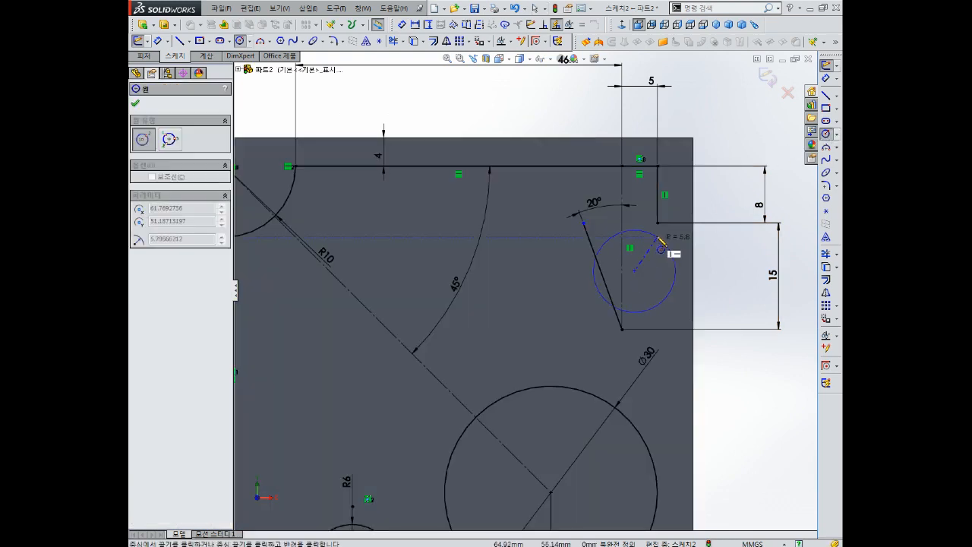
pyautogui.click(658, 223)
pyautogui.press('Escape')
# - Add a tangent relation between the slanted line and the new circle
pyautogui.scroll(-1, 669, 255)
pyautogui.scroll(-2, 668, 259)
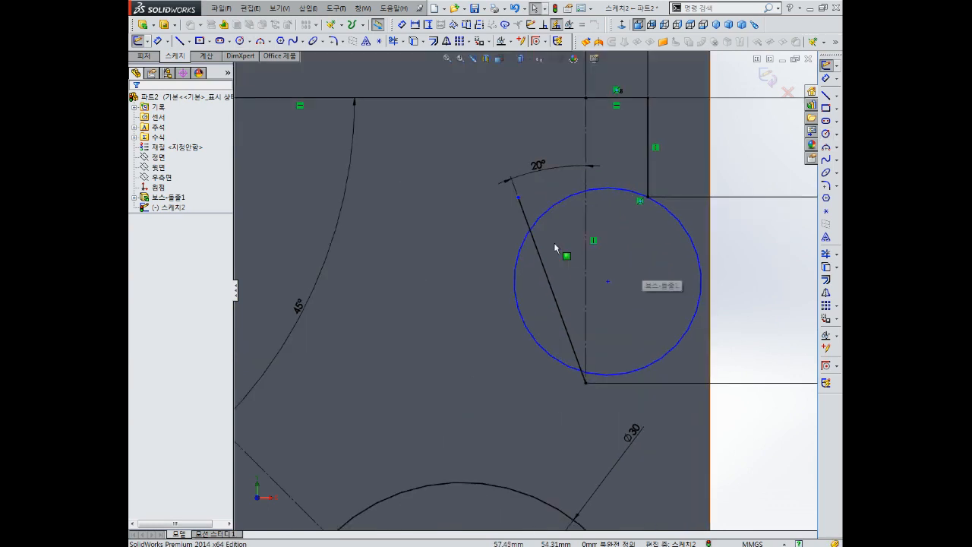
pyautogui.click(518, 306)
pyautogui.keyDown('ctrl'); pyautogui.click(550, 289); pyautogui.keyUp('ctrl')
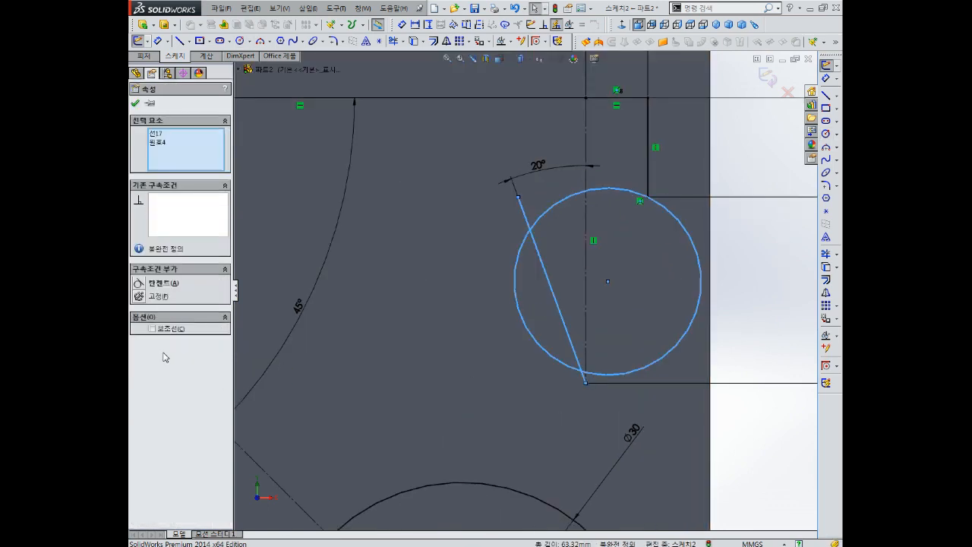
pyautogui.click(138, 284)
pyautogui.press('Escape')
# - Dimension the diameter of the circle tangent to the slanted line as 12 mm
pyautogui.moveTo(672, 282); pyautogui.dragTo(671, 222, button='right')
pyautogui.click(612, 211)
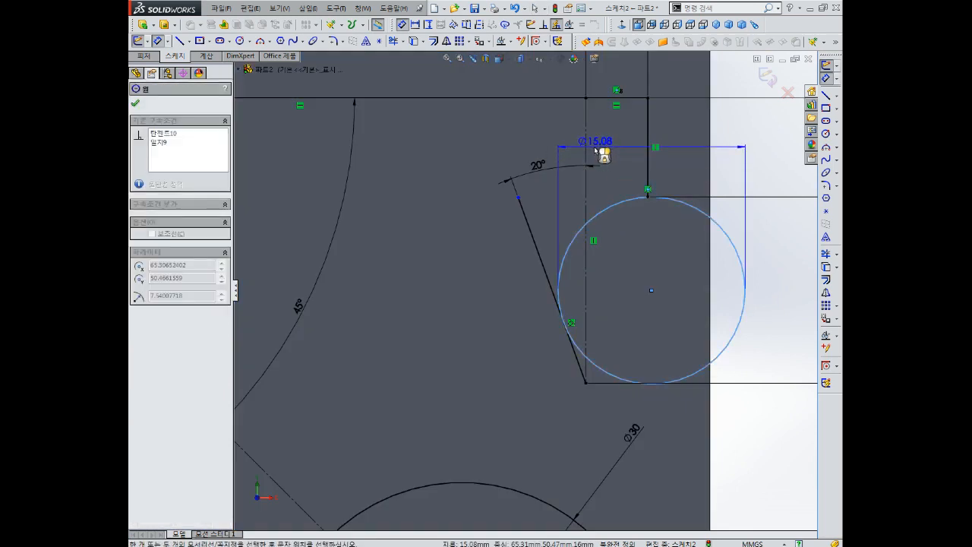
pyautogui.click(599, 149)
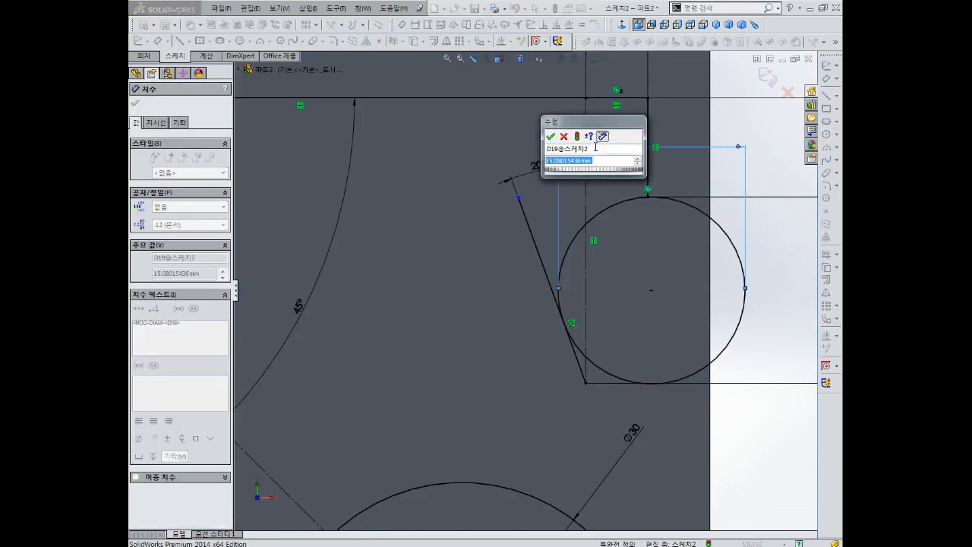
pyautogui.write('12')
pyautogui.press('Return')
pyautogui.press('Escape')
pyautogui.scroll(3, 532, 289)
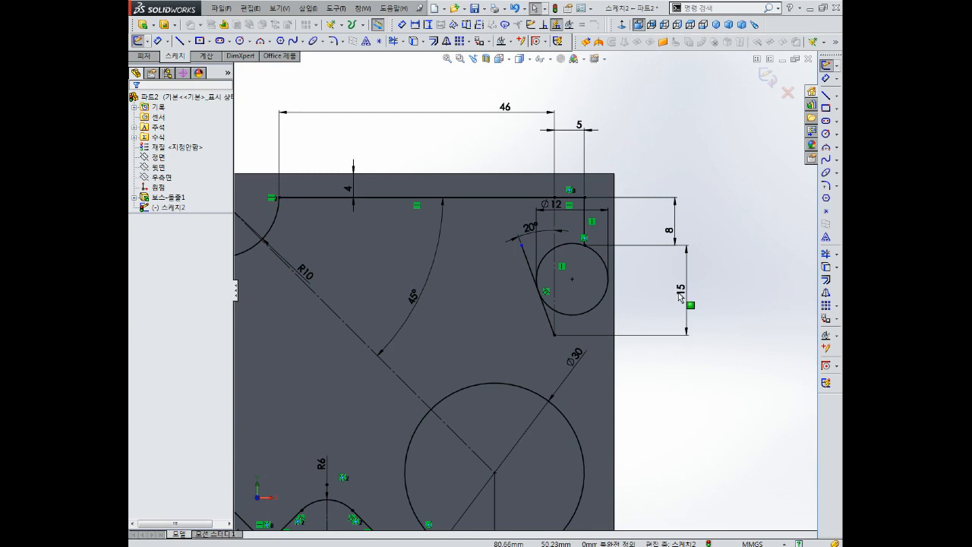
# - Trim the 12 mm circle to its upper-left arc and cut off the slanted line above the tangent point
pyautogui.scroll(-3, 617, 299)
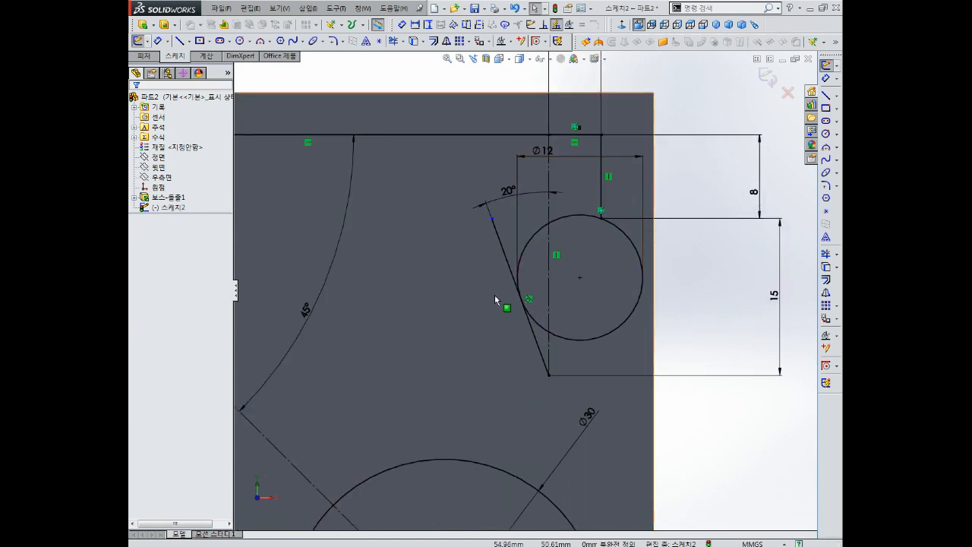
pyautogui.scroll(-2, 563, 322)
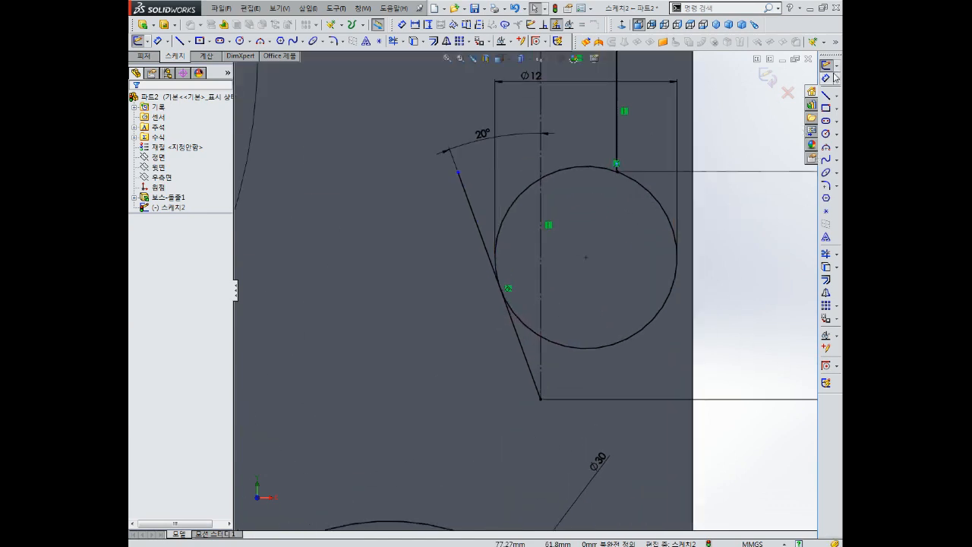
pyautogui.click(826, 253)
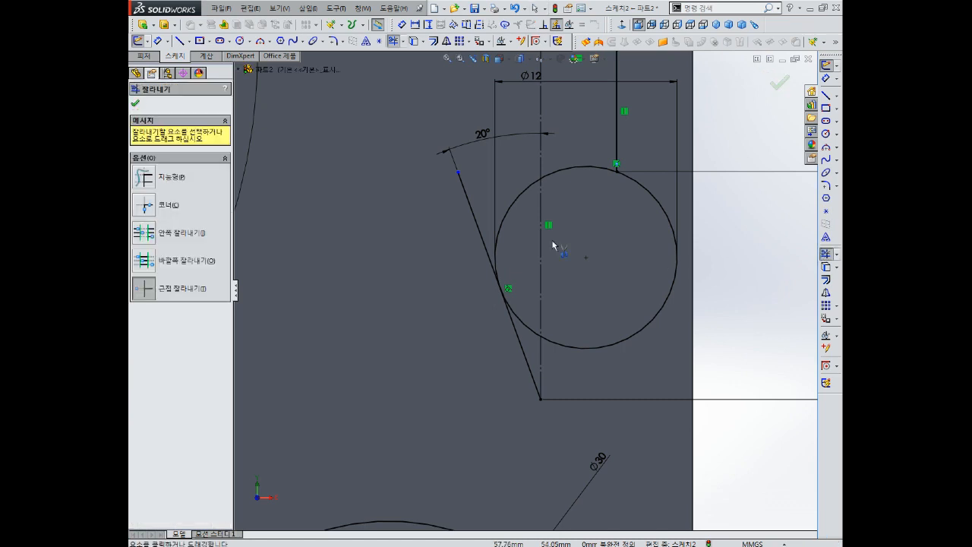
pyautogui.click(661, 213)
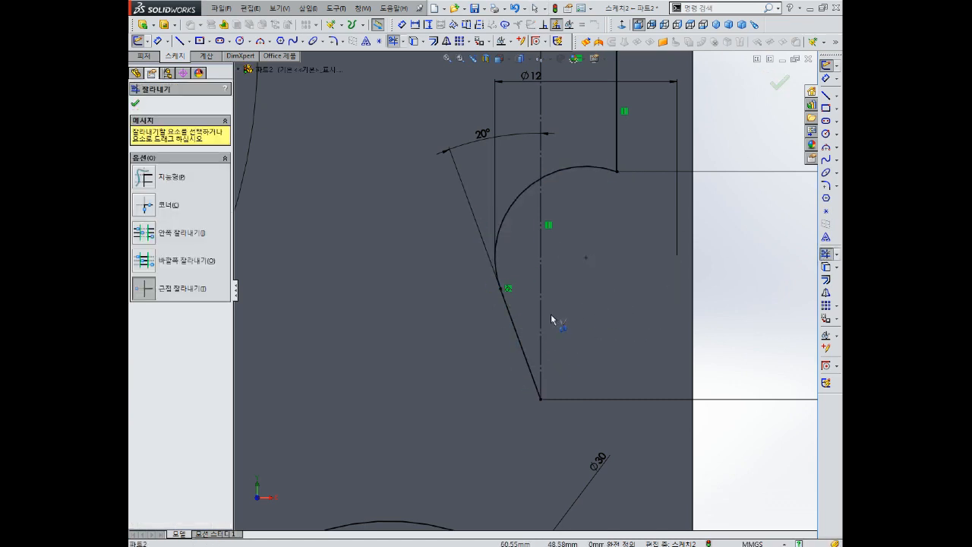
pyautogui.scroll(3, 545, 321)
pyautogui.scroll(3, 595, 415)
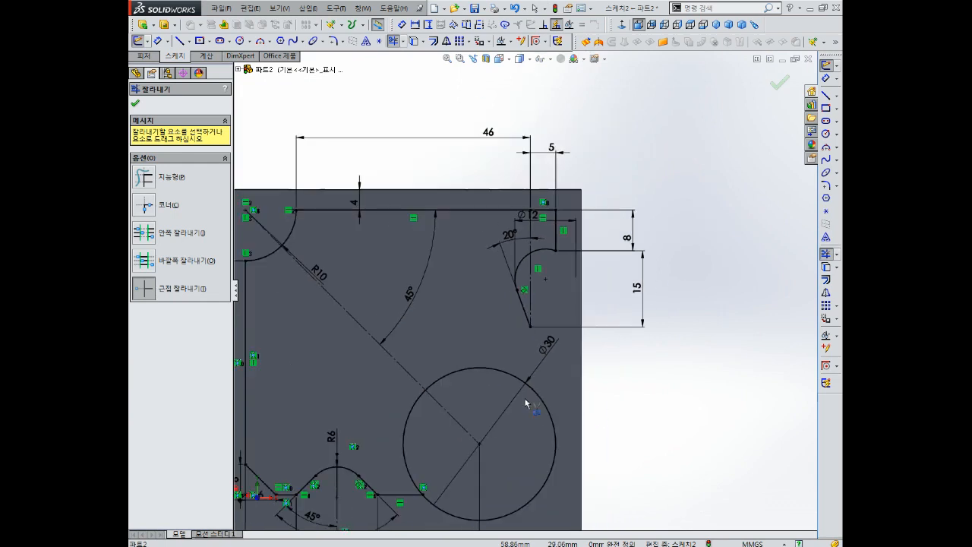
# - Draw a vertical line downward from the slanted line's lower end into the 30 mm circle
pyautogui.click(827, 95)
pyautogui.click(530, 327)
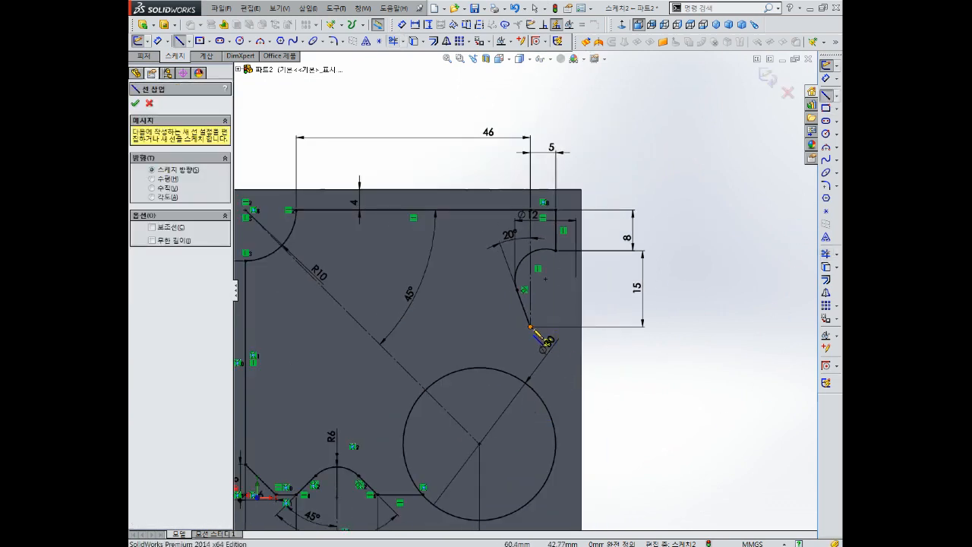
pyautogui.click(529, 417)
pyautogui.press('Escape')
# - Trim the 30 mm circle's upper-left arc and the part of the vertical line inside the circle
pyautogui.scroll(2, 565, 426)
pyautogui.scroll(-2, 570, 428)
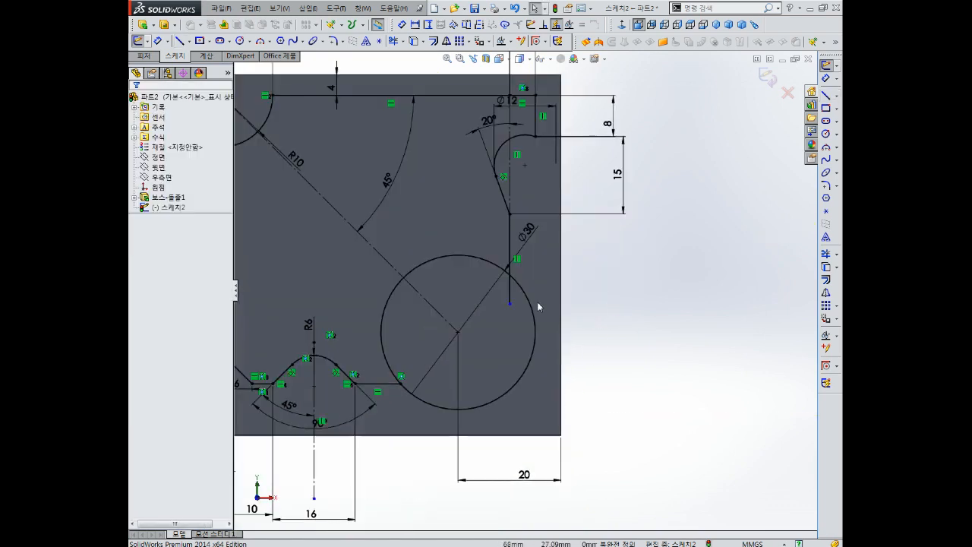
pyautogui.click(827, 255)
pyautogui.click(448, 257)
pyautogui.click(384, 321)
pyautogui.scroll(2, 466, 305)
pyautogui.press('Escape')
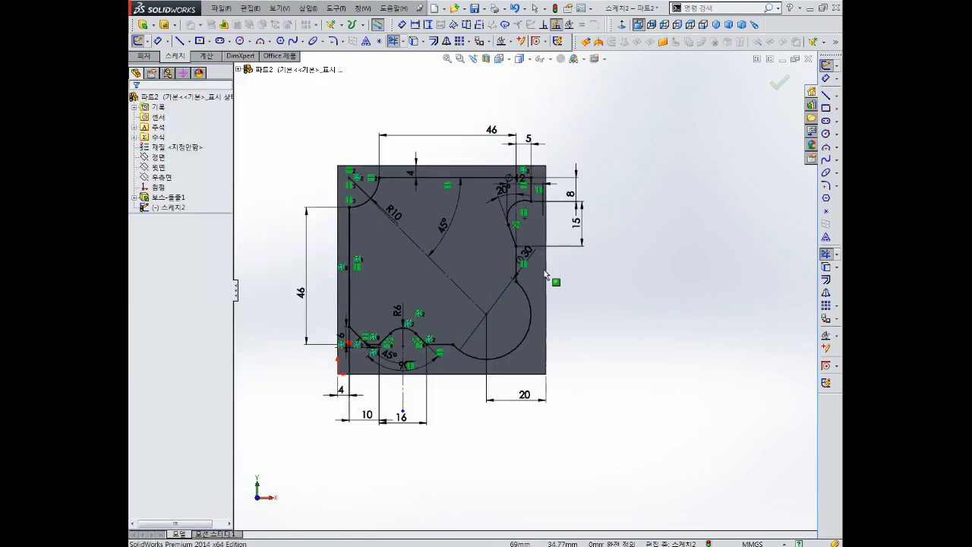
# - Add 6 mm sketch fillets where the 30 mm arc meets the vertical line and the lower horizontal line
pyautogui.scroll(-2, 572, 252)
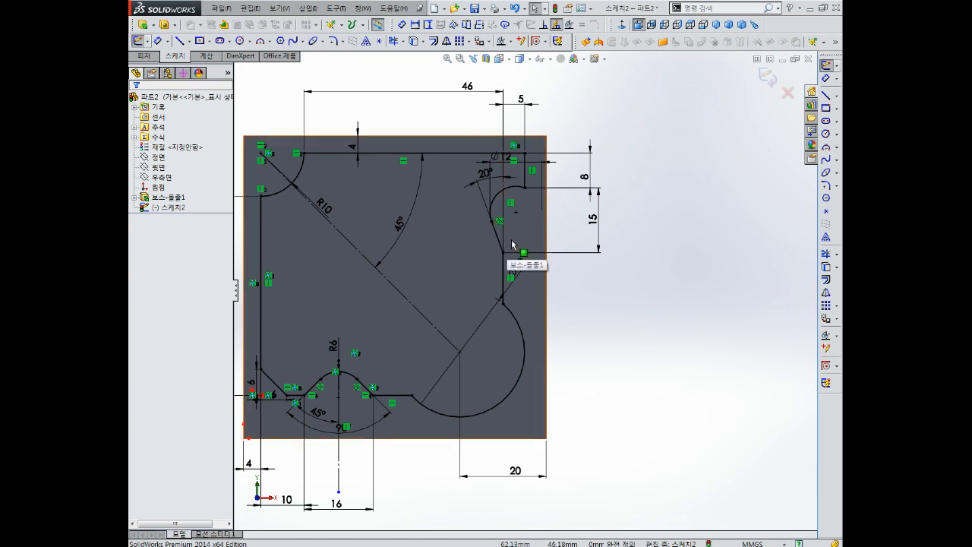
pyautogui.scroll(-3, 524, 333)
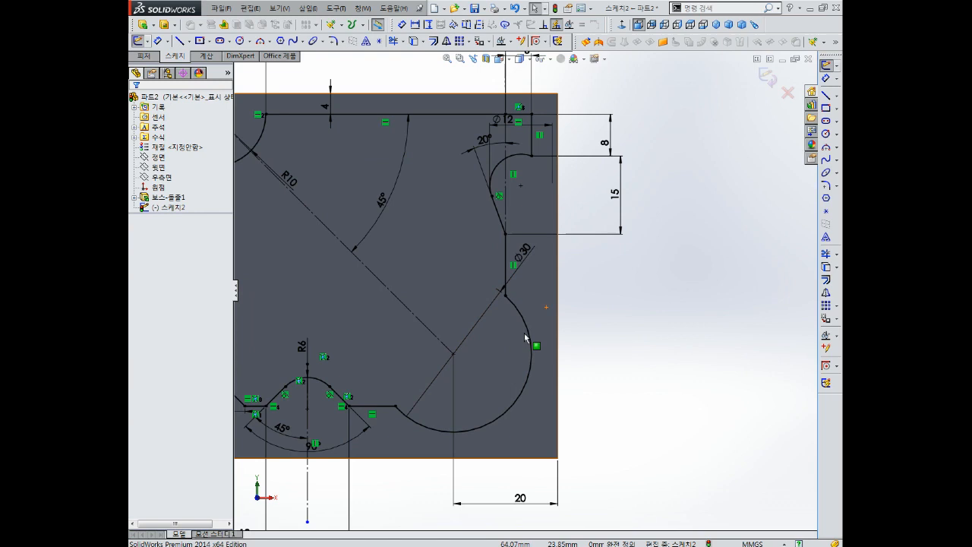
pyautogui.click(827, 186)
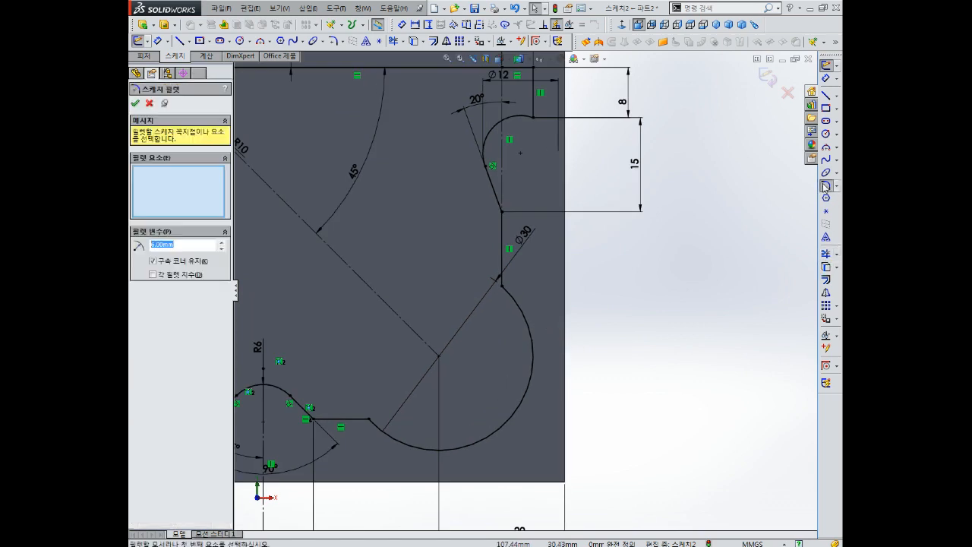
pyautogui.click(510, 290)
pyautogui.click(504, 263)
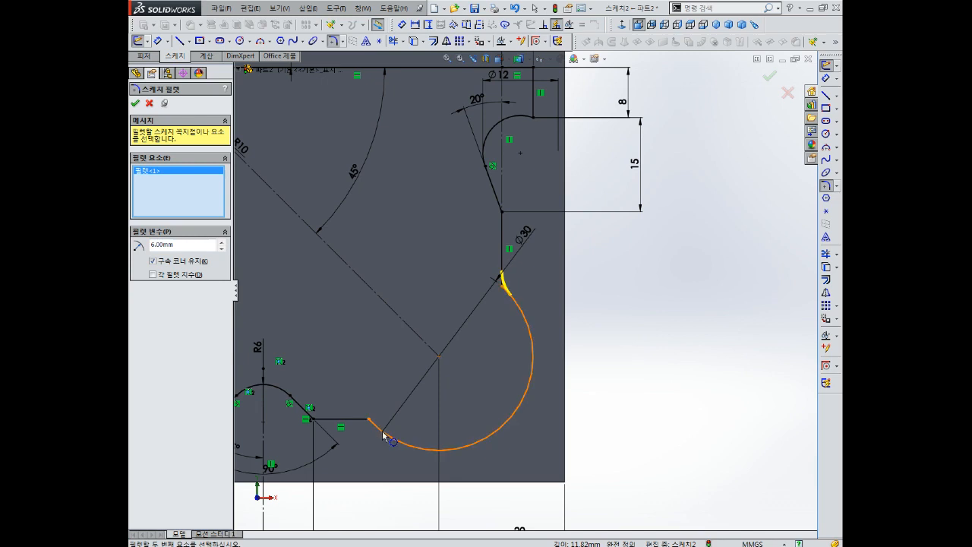
pyautogui.click(386, 433)
pyautogui.click(347, 426)
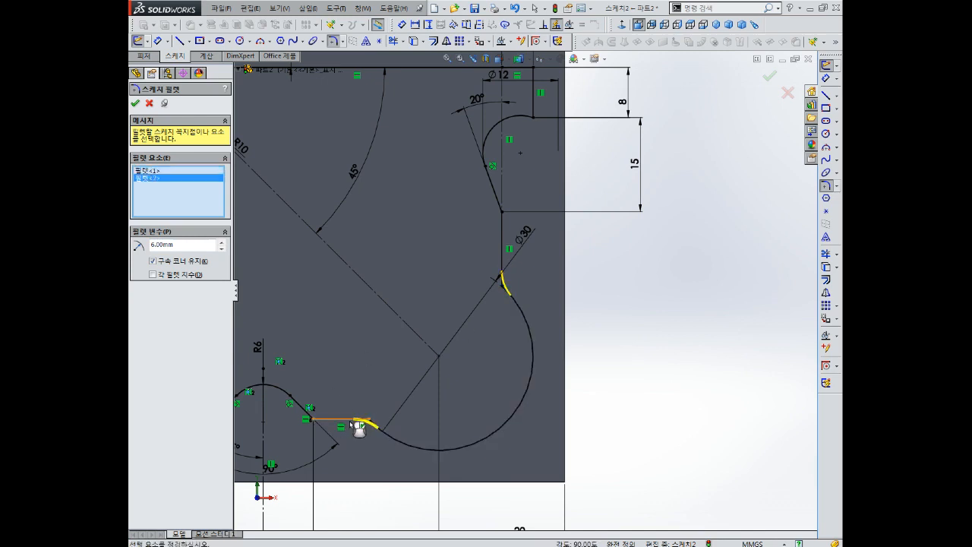
pyautogui.click(136, 104)
pyautogui.scroll(4, 430, 299)
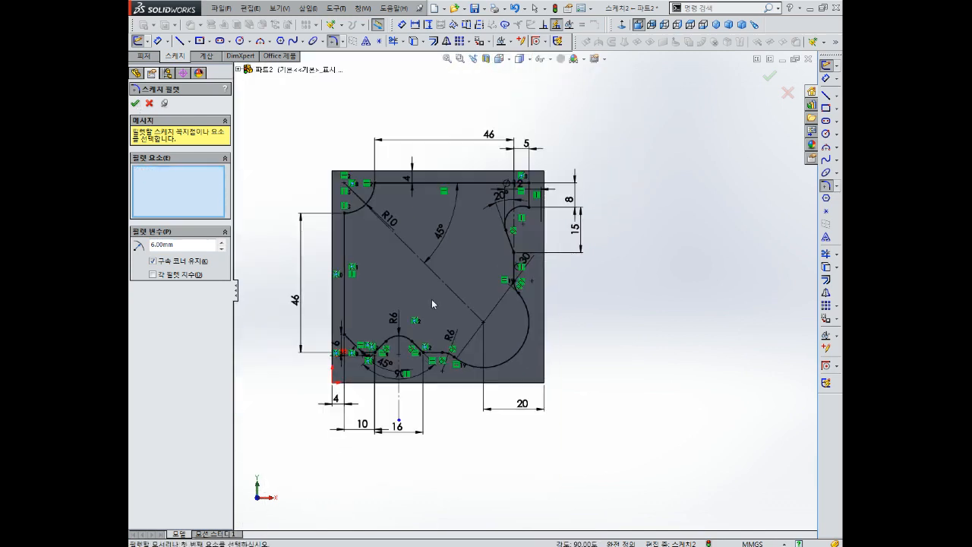
pyautogui.press('Escape')
# - Exit the completed profile sketch on the block's face
pyautogui.scroll(-1, 435, 287)
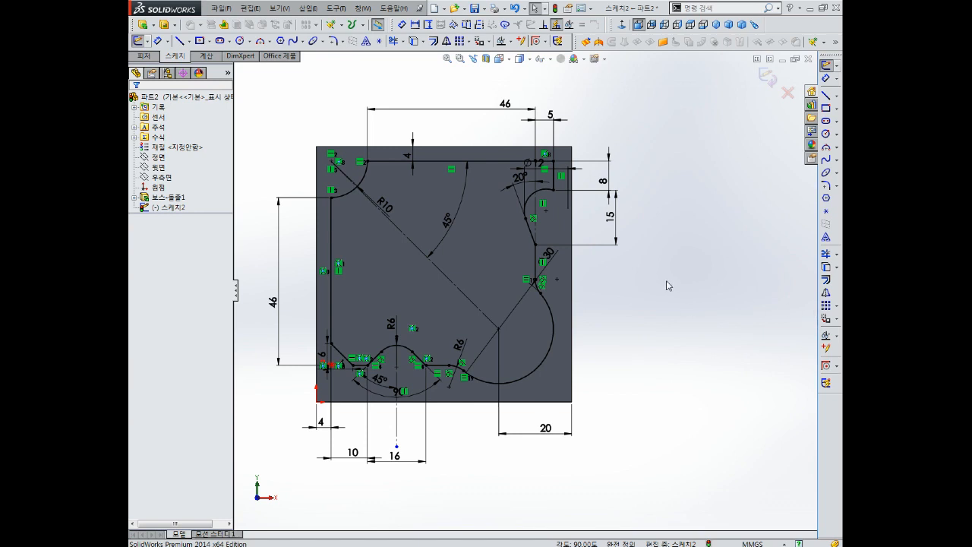
pyautogui.scroll(2, 362, 272)
pyautogui.scroll(-3, 365, 272)
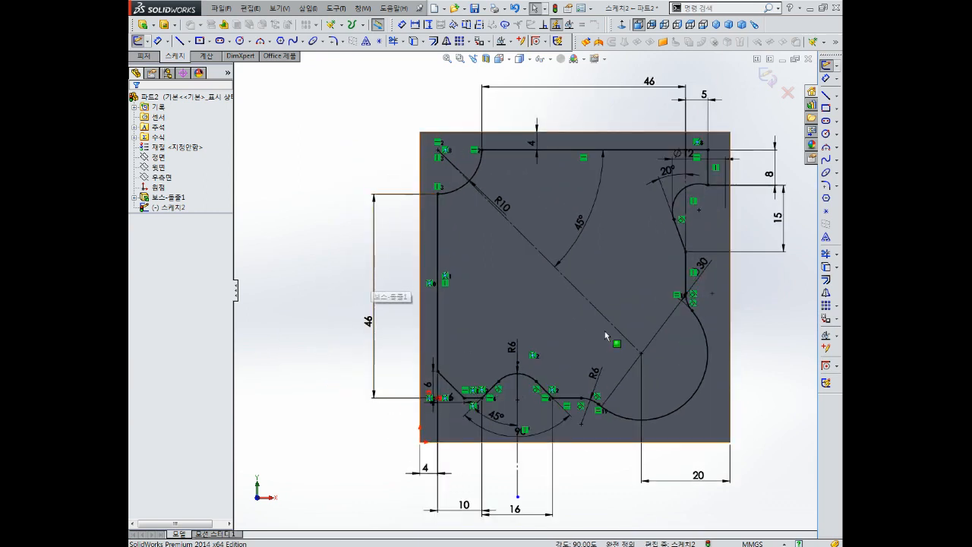
pyautogui.moveTo(605, 332); pyautogui.dragTo(605, 323, button='middle')
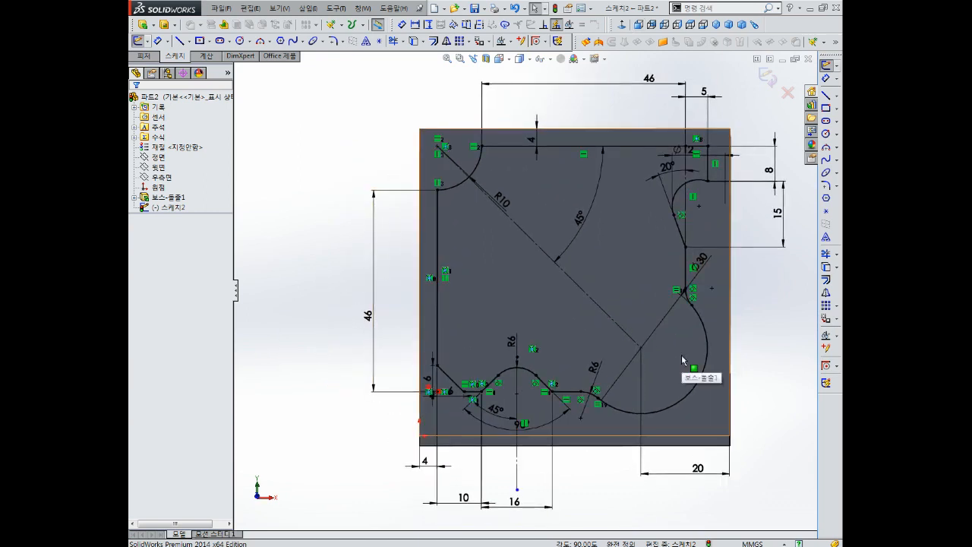
pyautogui.moveTo(681, 355); pyautogui.dragTo(674, 302, button='middle')
pyautogui.click(767, 77)
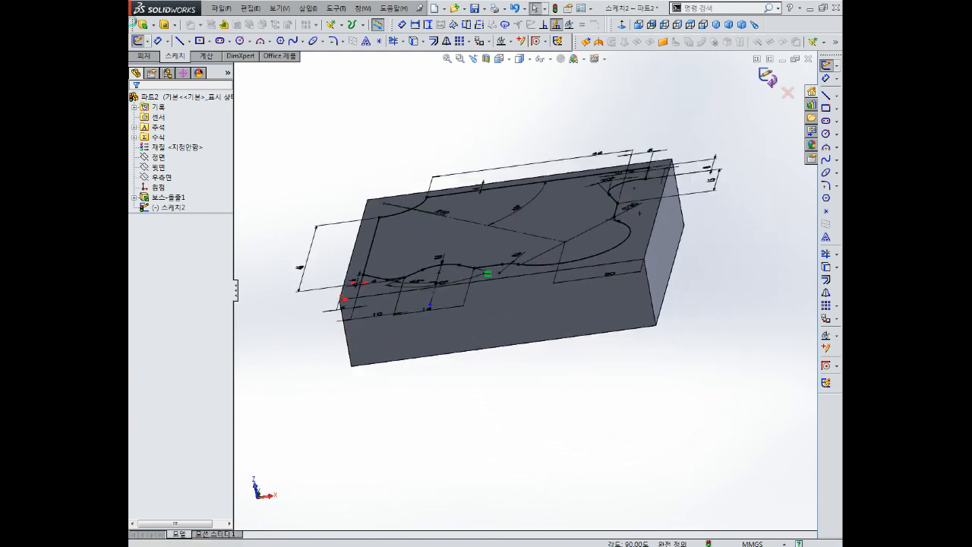
# - Extrude the inset face profile 6 mm above the block, merged with the existing body
pyautogui.click(142, 23)
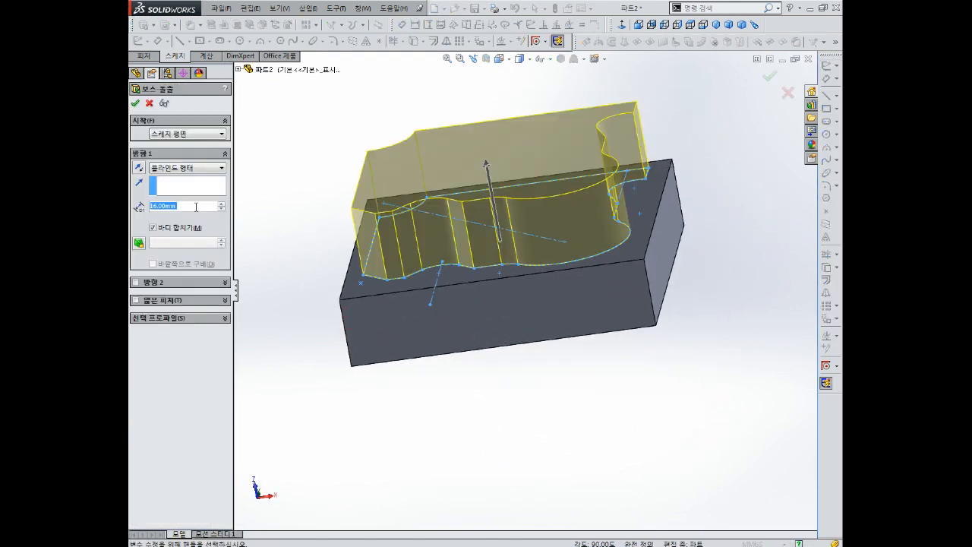
pyautogui.write('6')
pyautogui.press('Return')
pyautogui.click(135, 103)
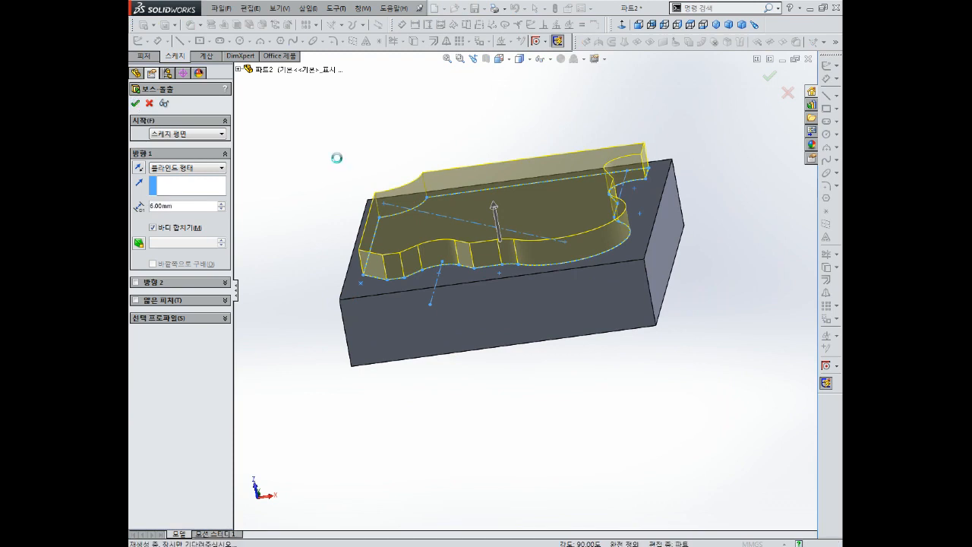
pyautogui.moveTo(526, 130); pyautogui.dragTo(440, 194, button='middle')
pyautogui.scroll(-2, 440, 190)
pyautogui.moveTo(525, 266); pyautogui.dragTo(520, 221, button='middle')
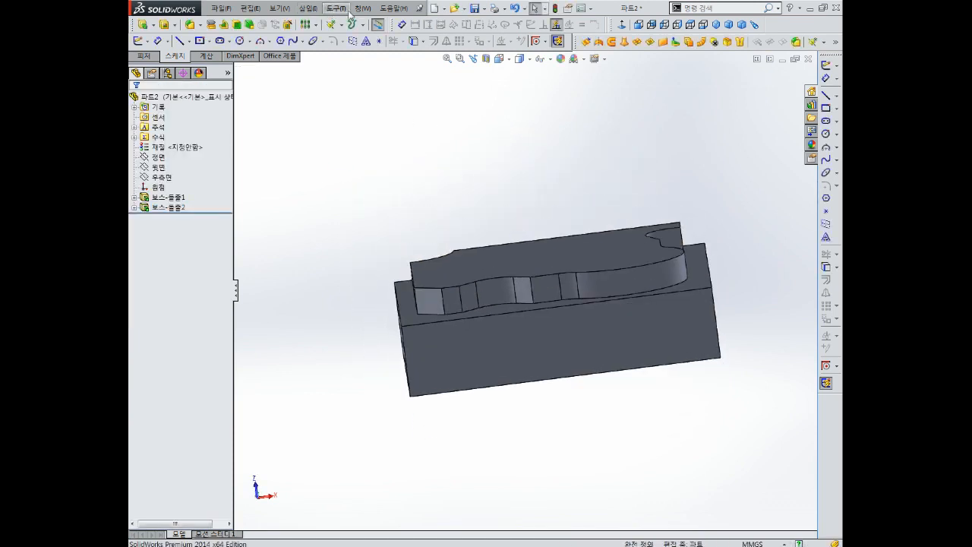
pyautogui.click(334, 8)
pyautogui.click(353, 335)
pyautogui.click(610, 256)
pyautogui.moveTo(631, 306); pyautogui.dragTo(674, 371, button='middle')
pyautogui.click(620, 270)
pyautogui.press('Escape')
# - Start a new sketch on the top face of the raised profile
pyautogui.moveTo(646, 311); pyautogui.dragTo(667, 396, button='middle')
pyautogui.scroll(1, 601, 305)
pyautogui.scroll(2, 600, 305)
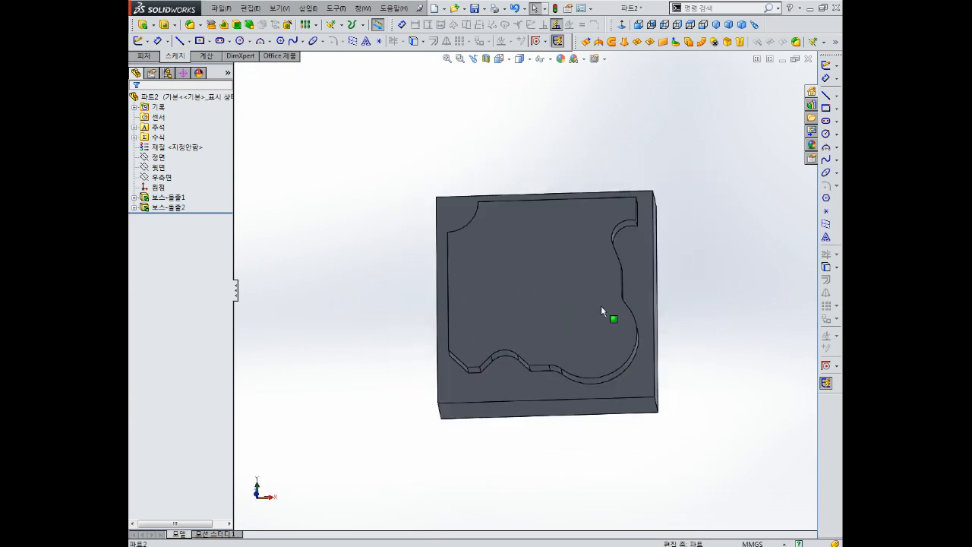
pyautogui.click(536, 258)
pyautogui.click(578, 225)
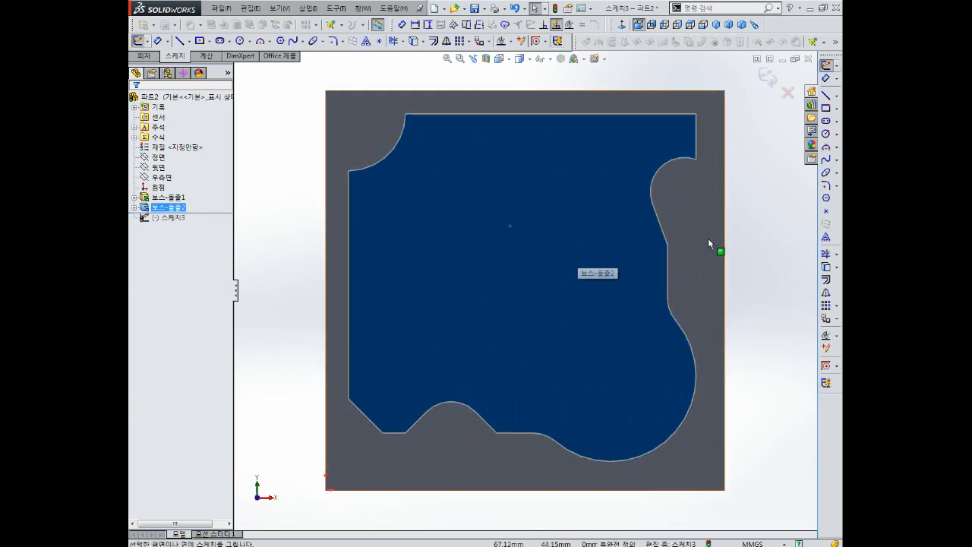
pyautogui.click(763, 216)
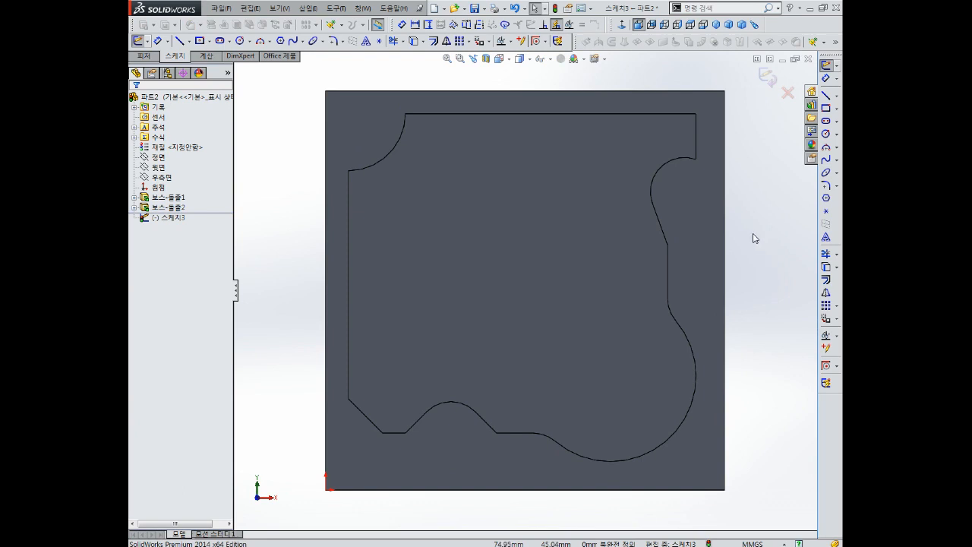
pyautogui.press('z')
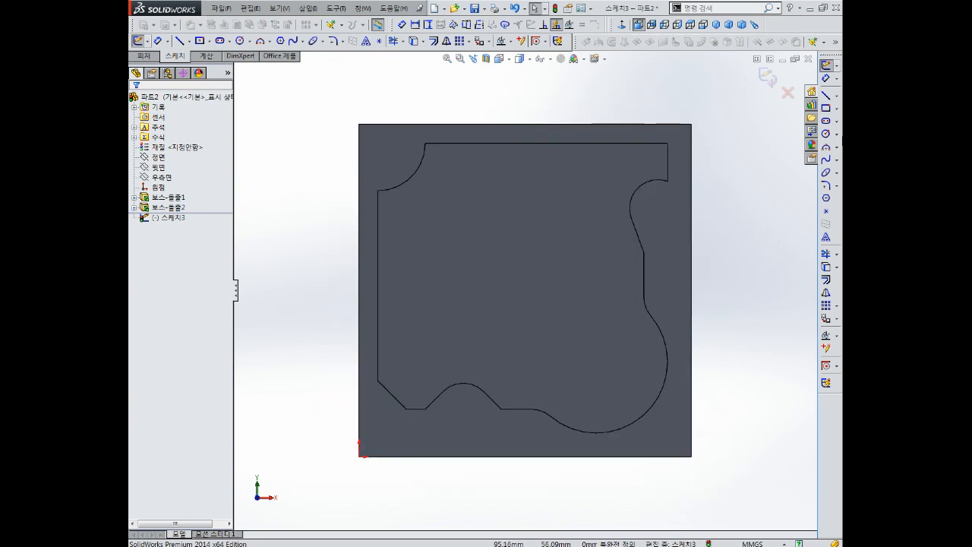
# - Draw a circle of about 33.7 mm radius centred on the centre of the raised profile's concave corner arc
pyautogui.click(826, 136)
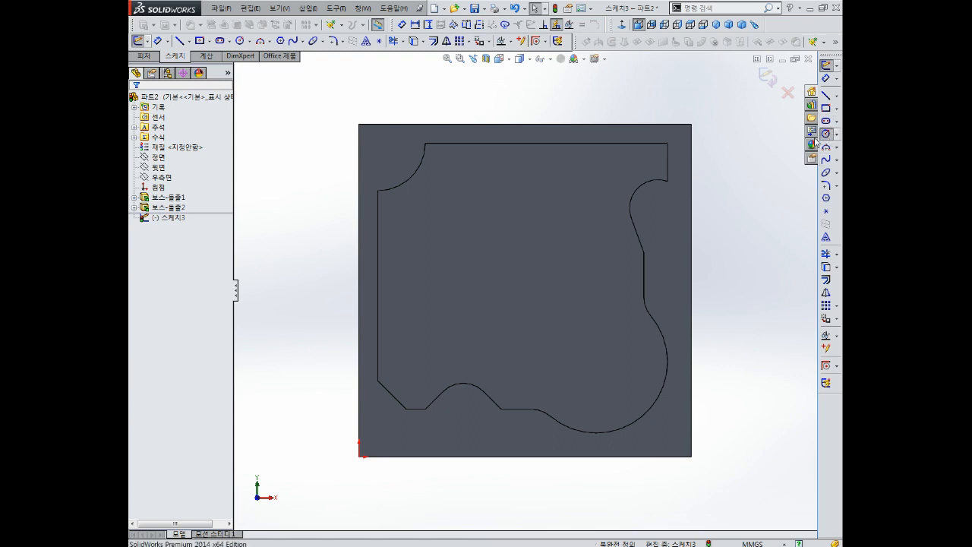
pyautogui.click(377, 143)
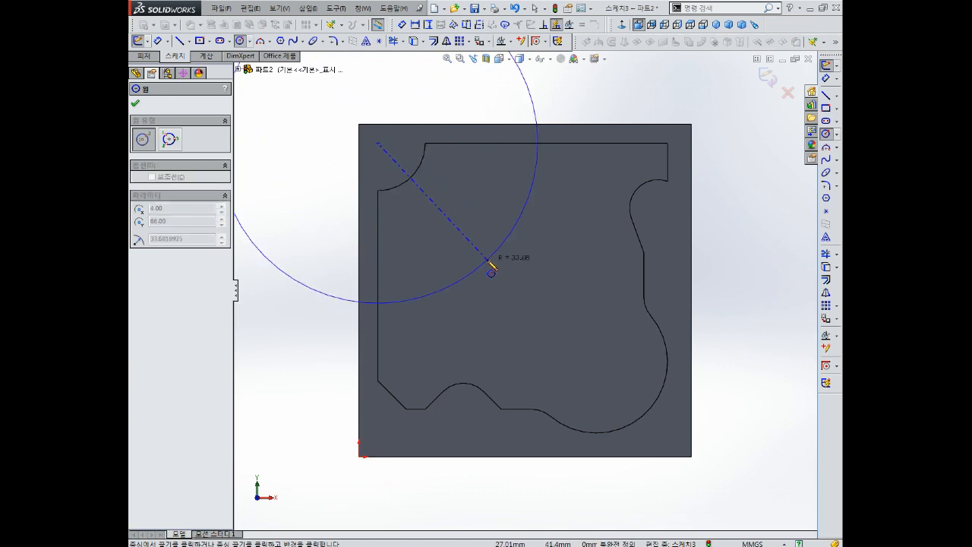
pyautogui.click(490, 268)
pyautogui.moveTo(508, 265); pyautogui.dragTo(493, 248, button='middle')
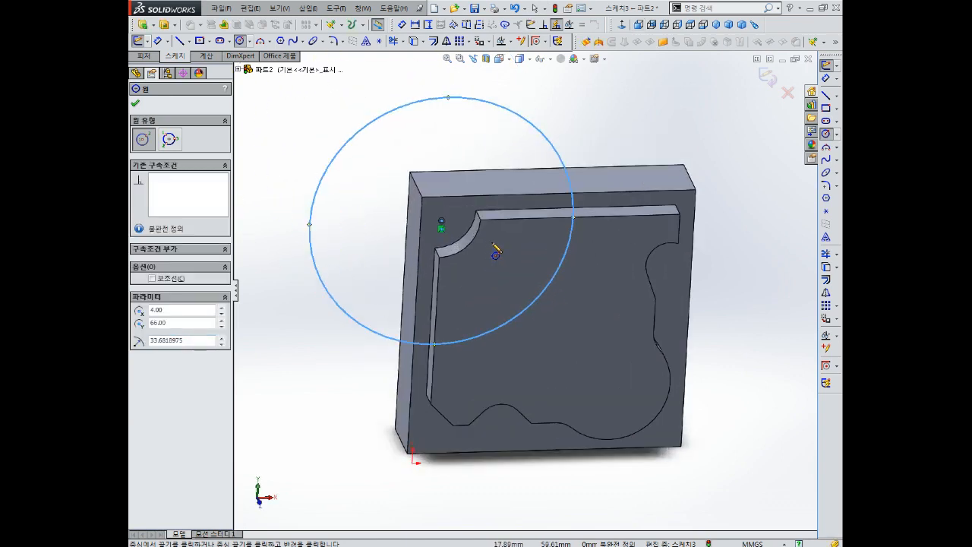
pyautogui.hotkey('ctrl', '8')
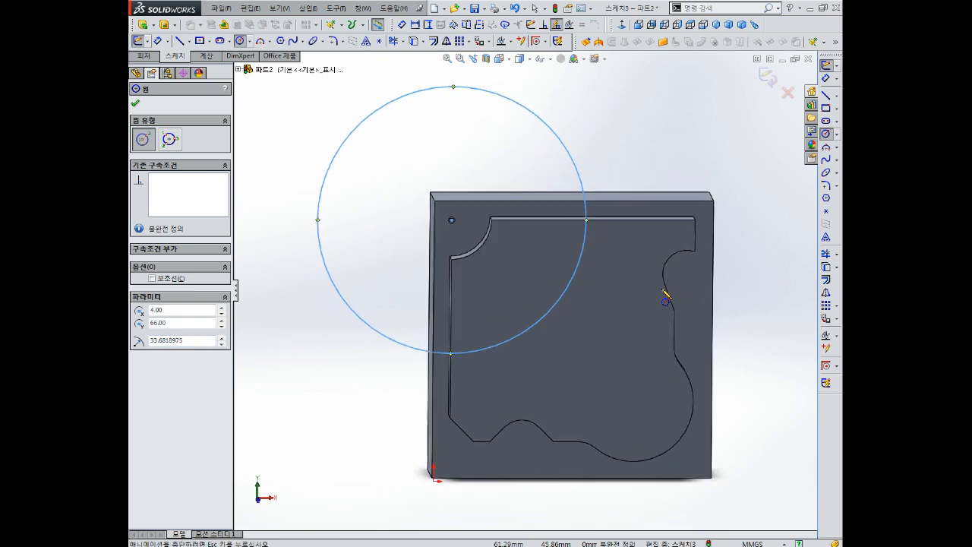
pyautogui.press('Escape')
# - Dimension the circle's diameter as 60 mm
pyautogui.scroll(-3, 542, 272)
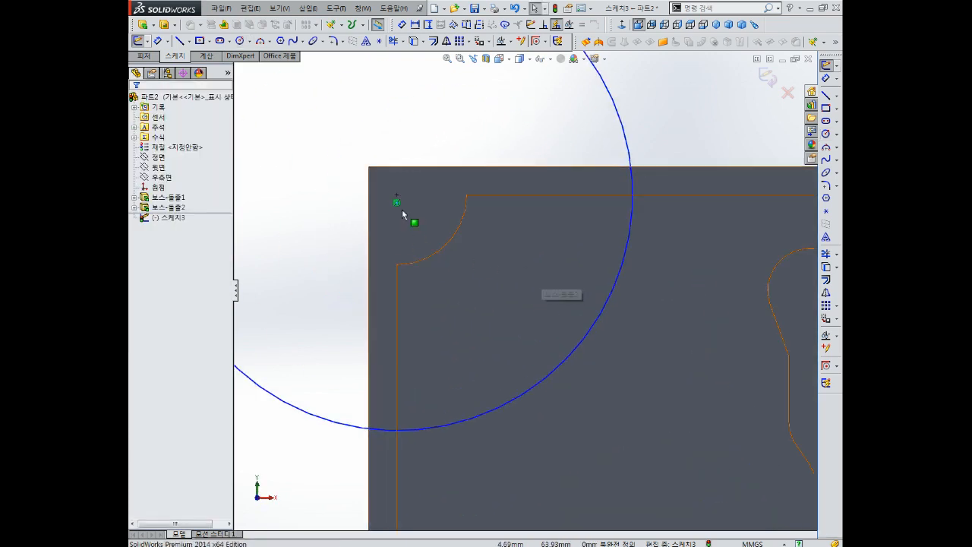
pyautogui.scroll(2, 514, 267)
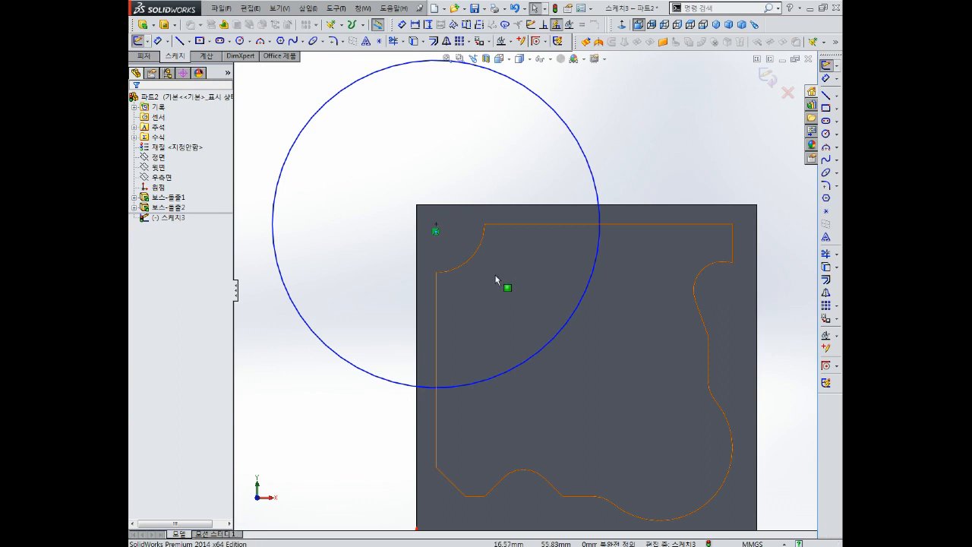
pyautogui.moveTo(599, 291); pyautogui.dragTo(617, 257, button='right')
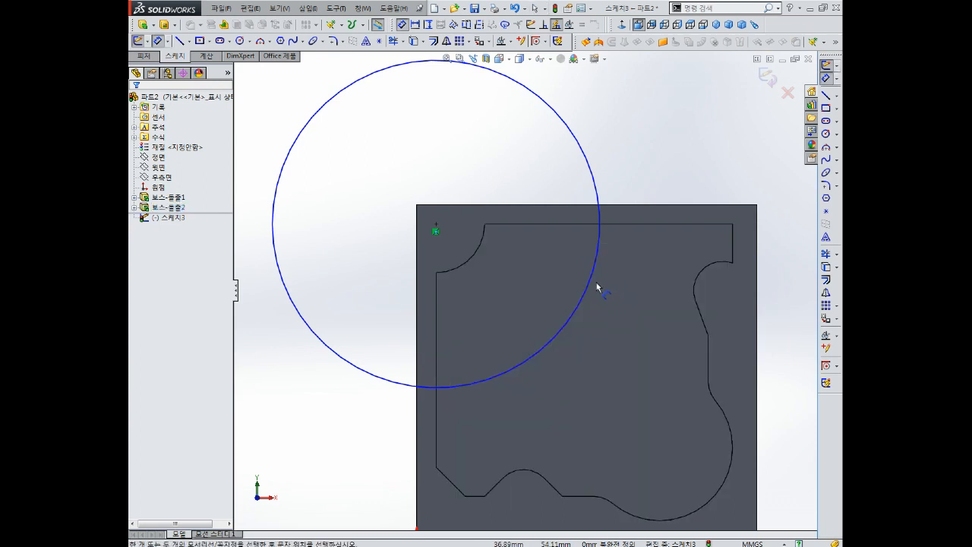
pyautogui.click(585, 290)
pyautogui.click(610, 319)
pyautogui.write('60')
pyautogui.press('Return')
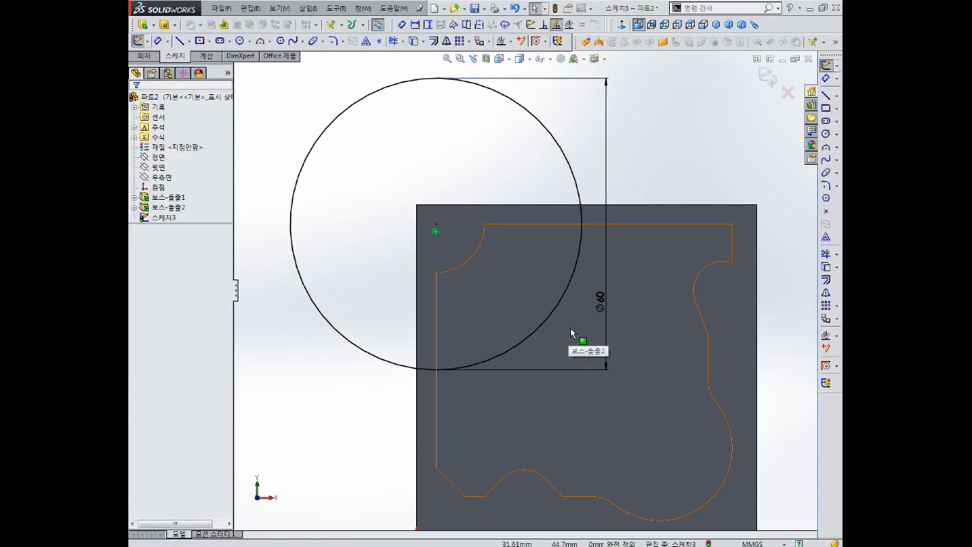
# - Draw two 30 mm lines from the circle's centre to its circumference, spreading across the raised face
pyautogui.click(826, 95)
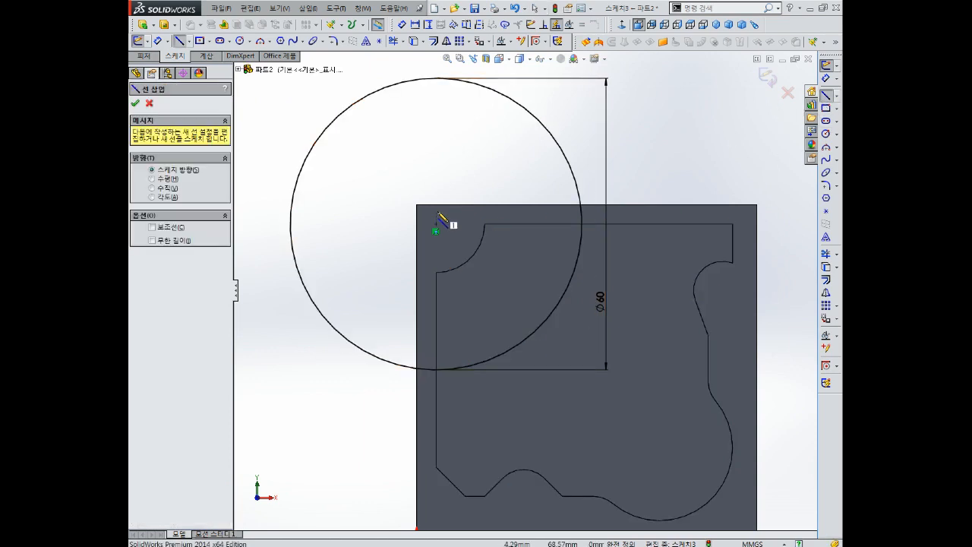
pyautogui.click(435, 230)
pyautogui.click(585, 259)
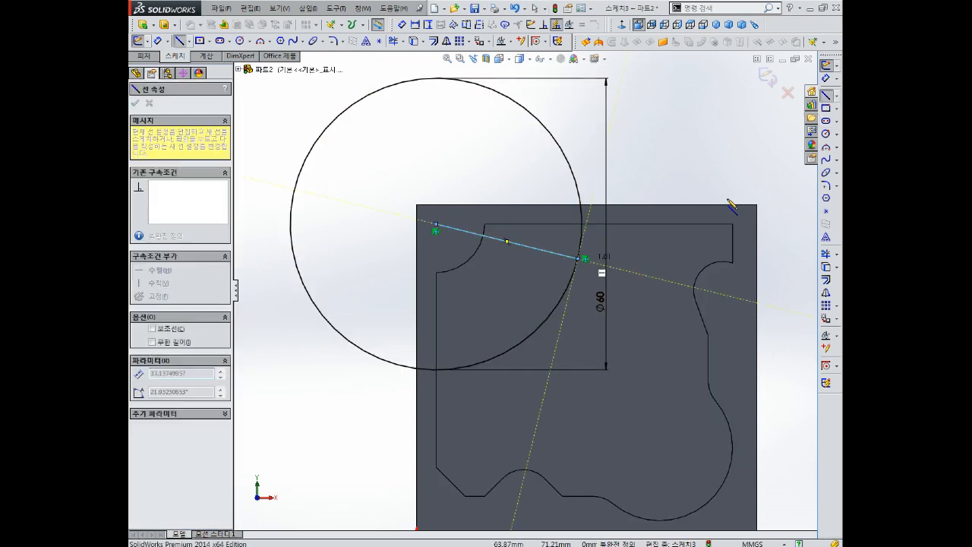
pyautogui.press('Escape')
pyautogui.click(827, 95)
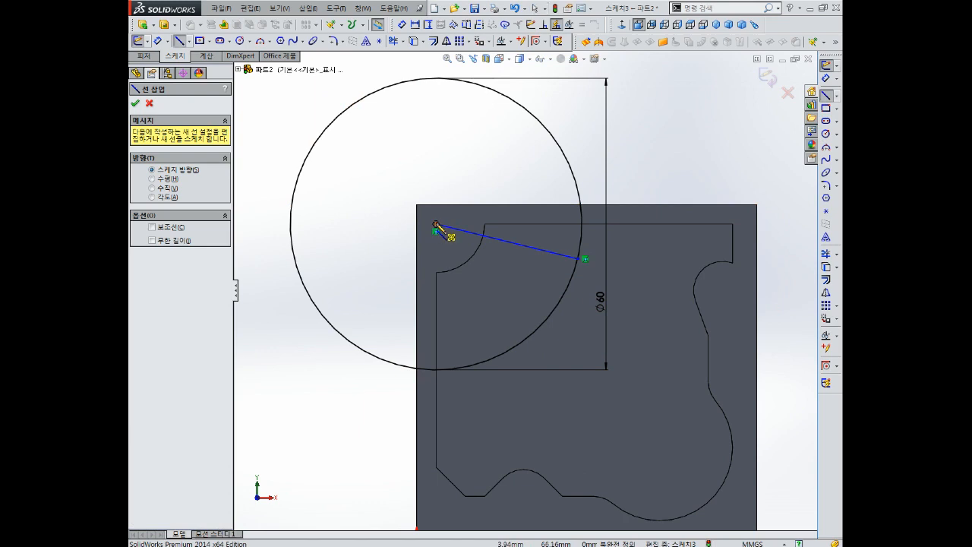
pyautogui.click(436, 231)
pyautogui.press('Escape')
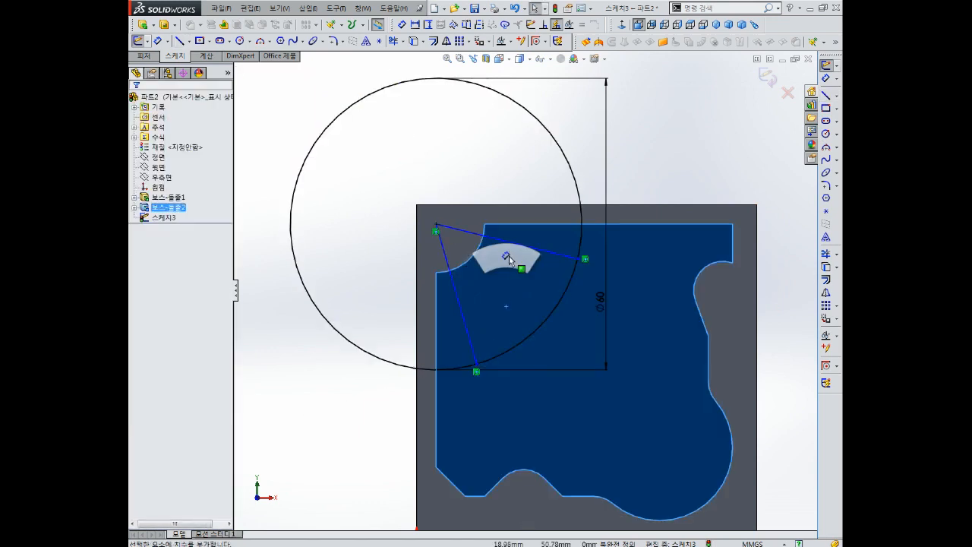
# - Dimension the angle between the two radial lines as 52°
pyautogui.click(514, 248)
pyautogui.click(459, 313)
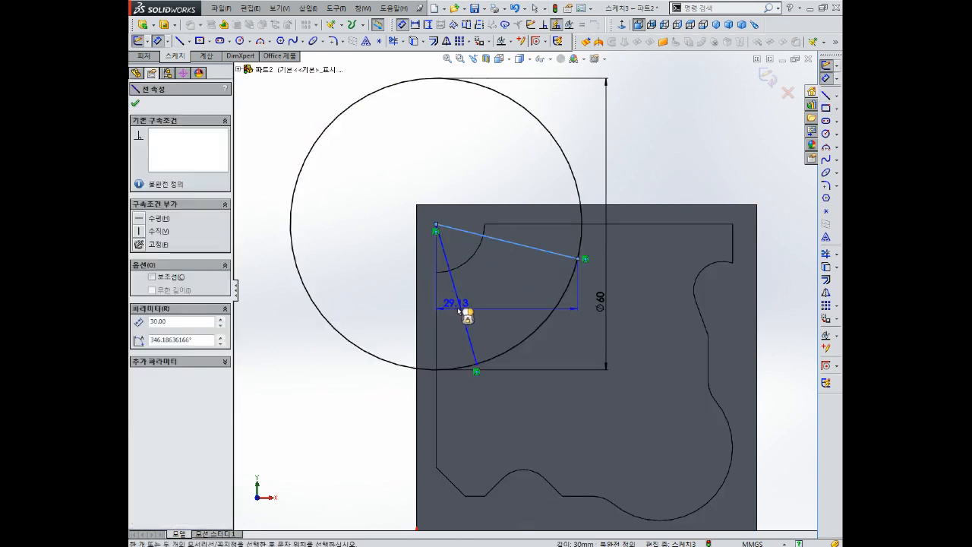
pyautogui.click(505, 293)
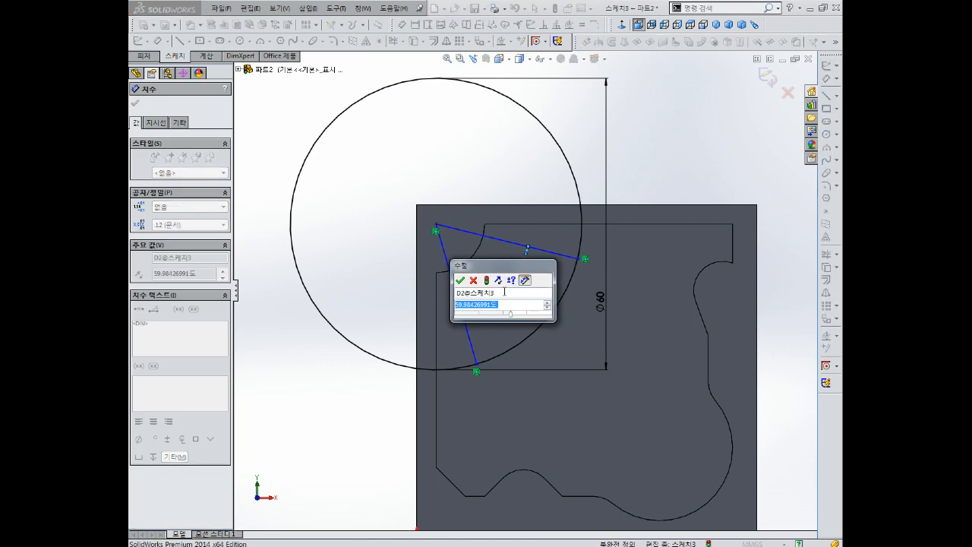
pyautogui.write('52')
pyautogui.press('Return')
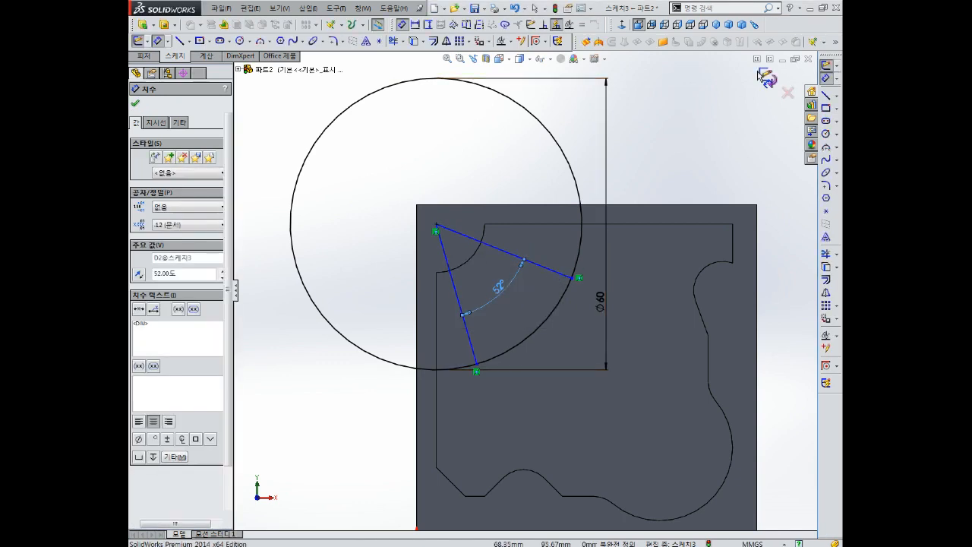
pyautogui.press('Escape')
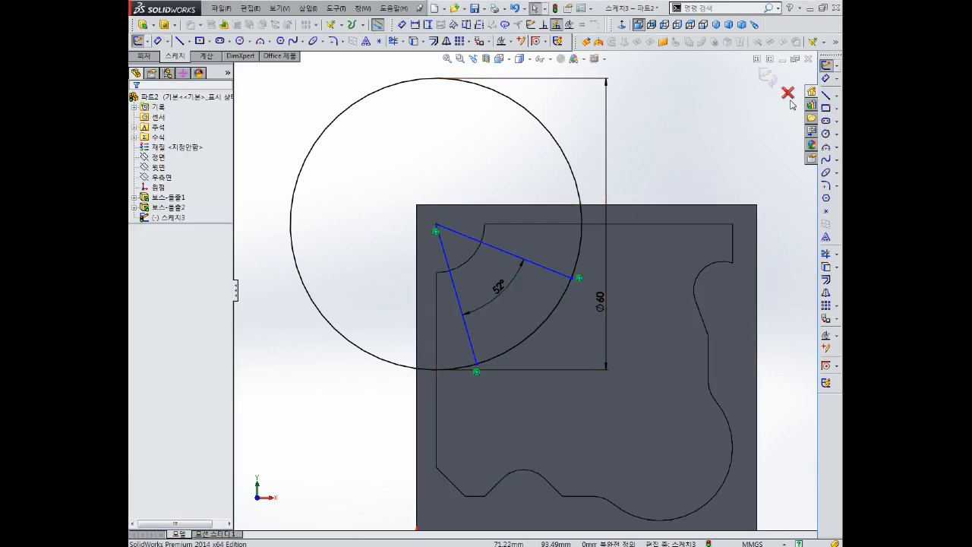
pyautogui.click(825, 95)
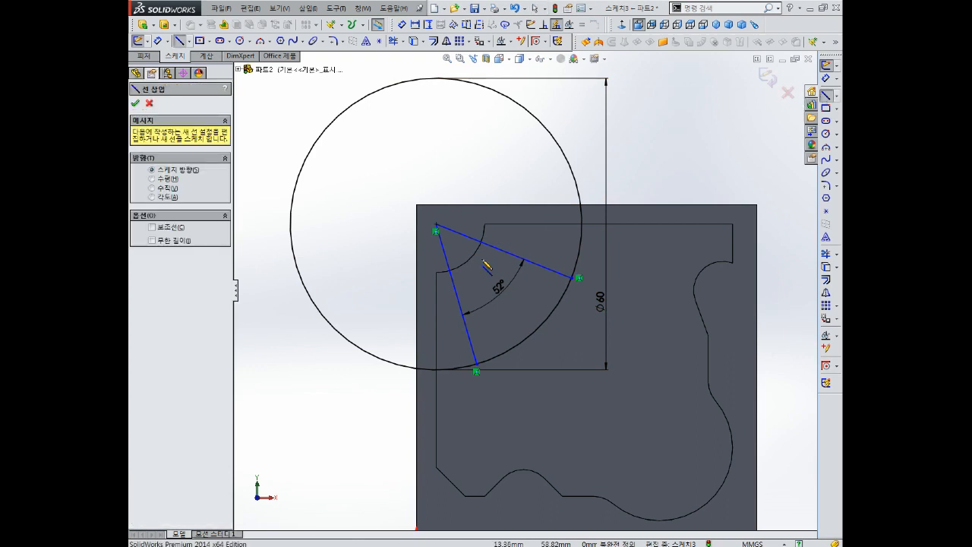
pyautogui.click(436, 224)
pyautogui.press('Escape')
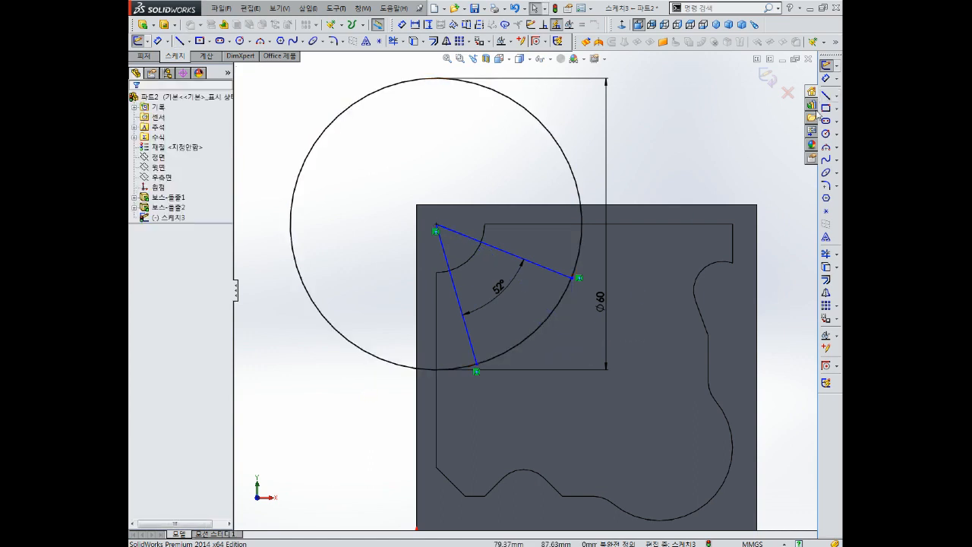
pyautogui.click(826, 97)
pyautogui.click(444, 228)
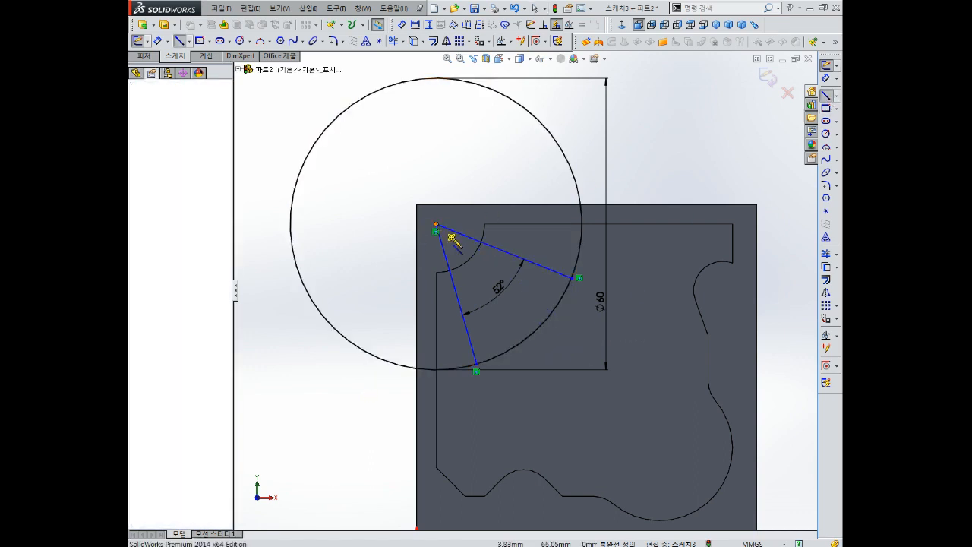
pyautogui.press('Escape')
# - Draw a third line from the circle's centre to its circumference between the two radial lines
pyautogui.click(827, 95)
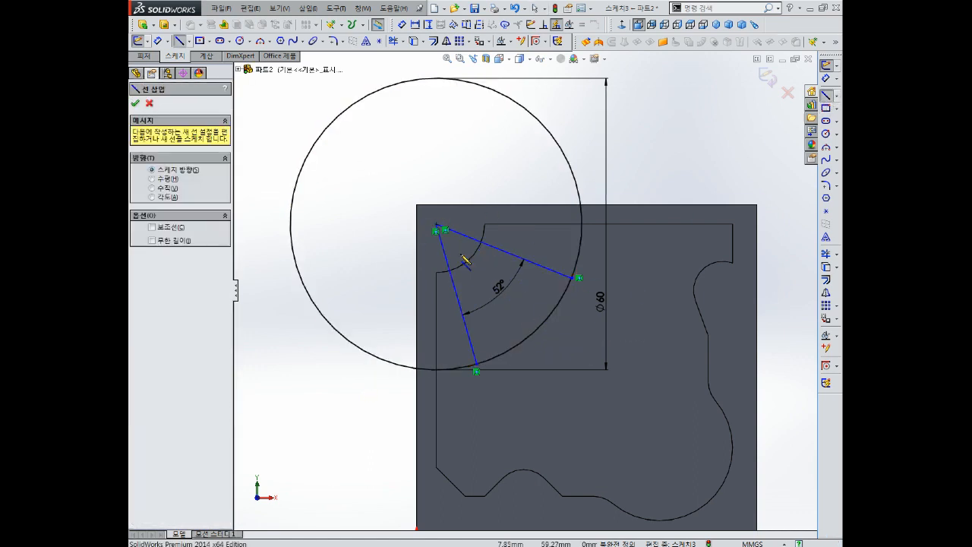
pyautogui.click(438, 225)
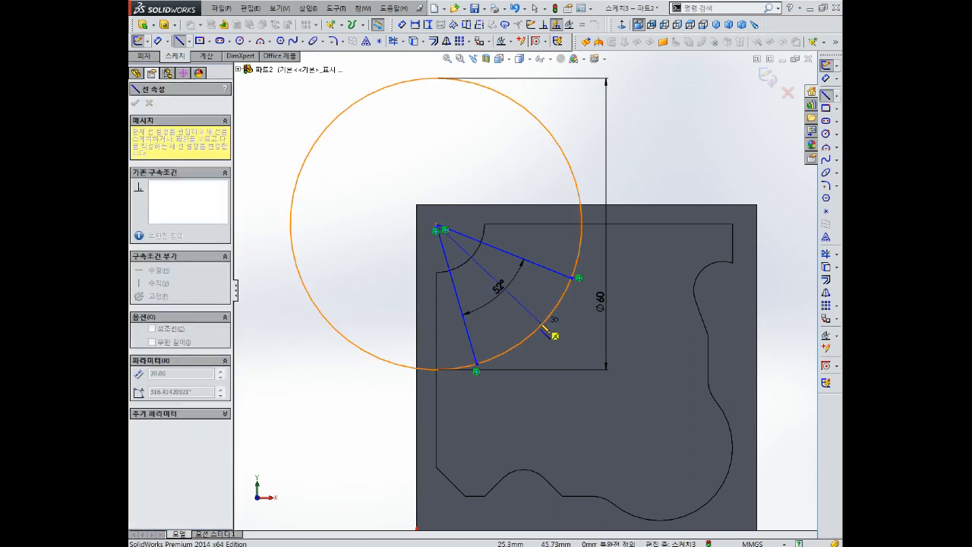
pyautogui.click(541, 323)
pyautogui.press('Escape')
# - Dimension the angle between the block's upper edge and the middle radial line as 45°
pyautogui.moveTo(486, 158); pyautogui.dragTo(491, 111, button='right')
pyautogui.click(530, 205)
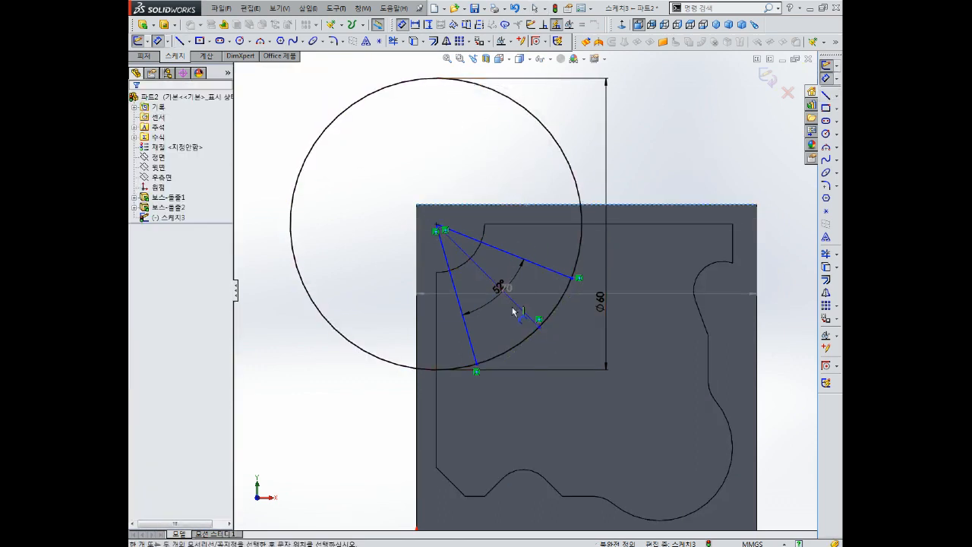
pyautogui.click(521, 307)
pyautogui.click(630, 259)
pyautogui.press('Return')
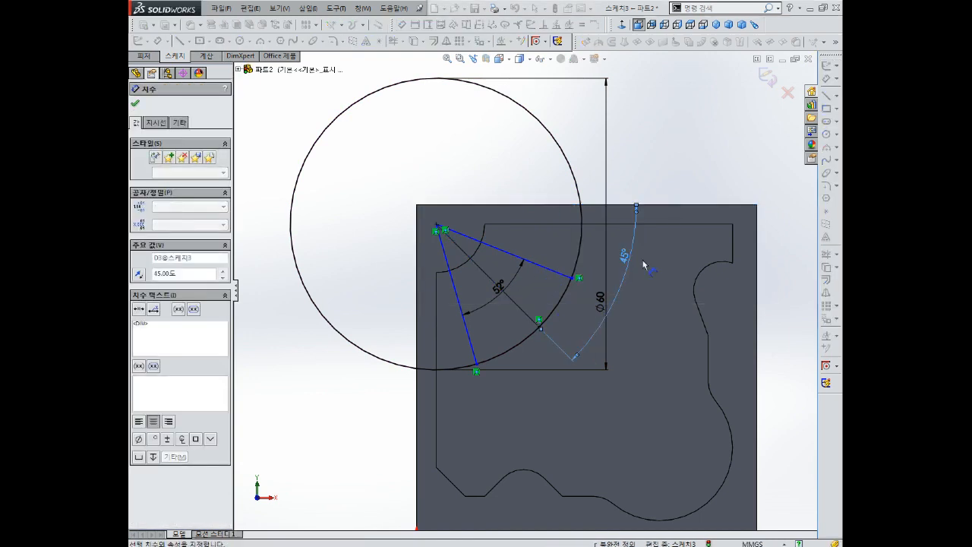
# - Dimension the angle between the upper and middle radial lines as 52/2, giving 26°
pyautogui.click(555, 279)
pyautogui.click(531, 315)
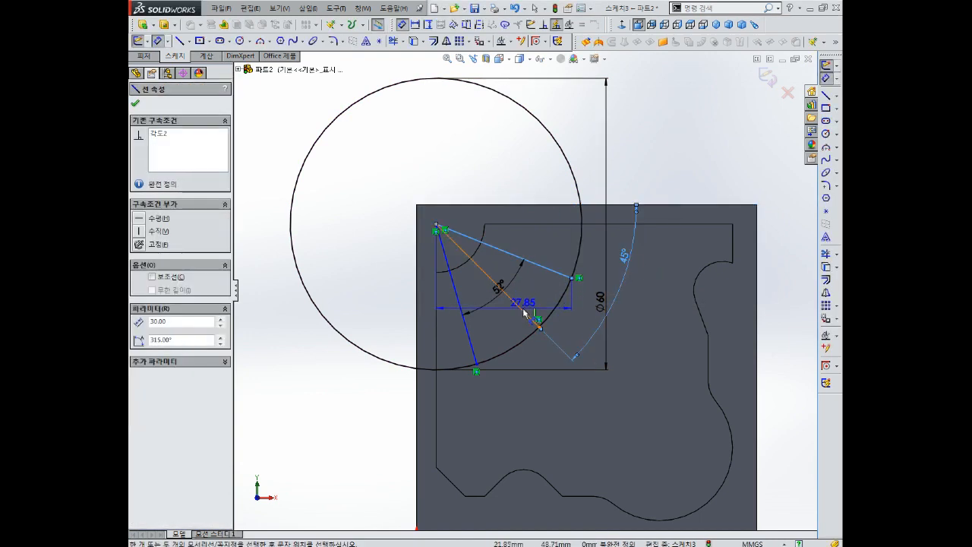
pyautogui.click(529, 300)
pyautogui.write('26')
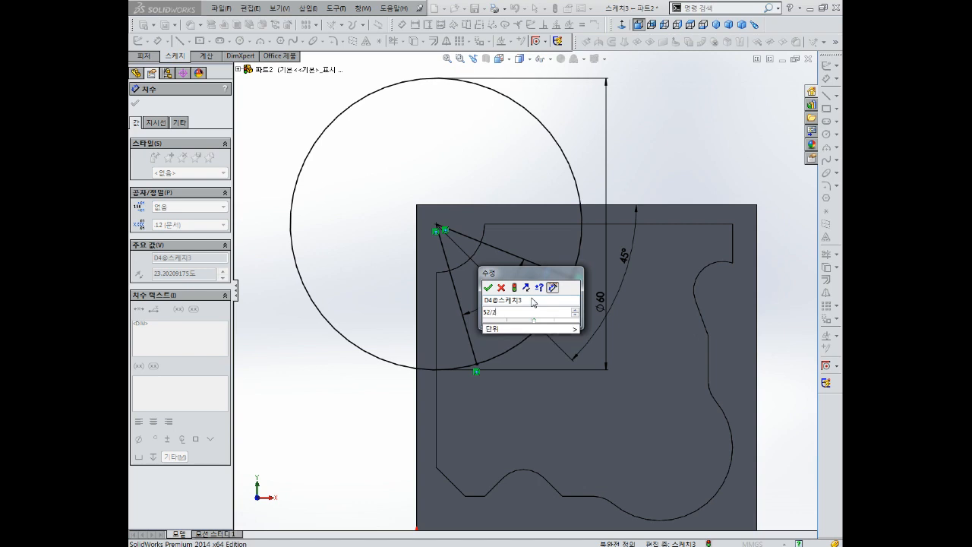
pyautogui.press('Return')
pyautogui.press('Escape')
# - Convert the upper radial line to construction geometry
pyautogui.scroll(-3, 630, 337)
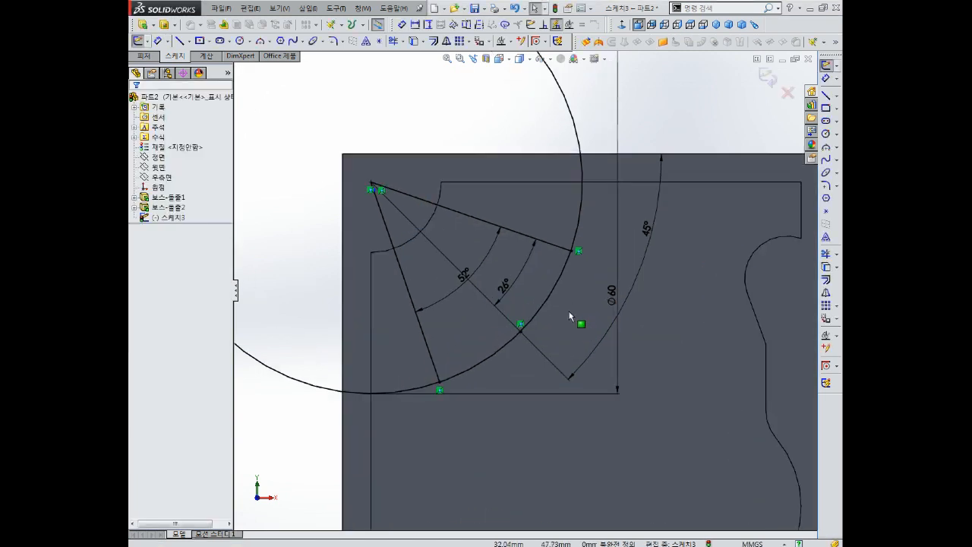
pyautogui.scroll(3, 481, 241)
pyautogui.scroll(1, 481, 240)
pyautogui.click(481, 243)
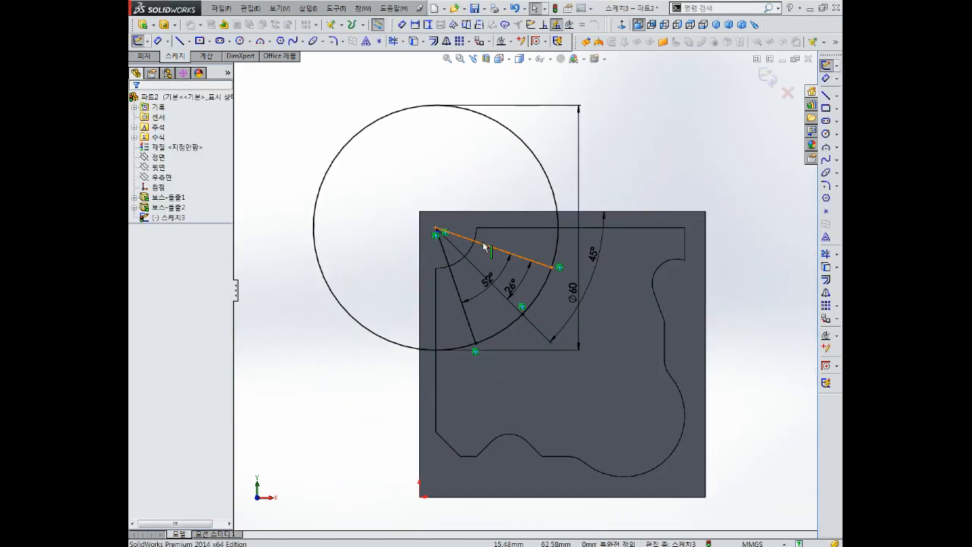
pyautogui.press('Escape')
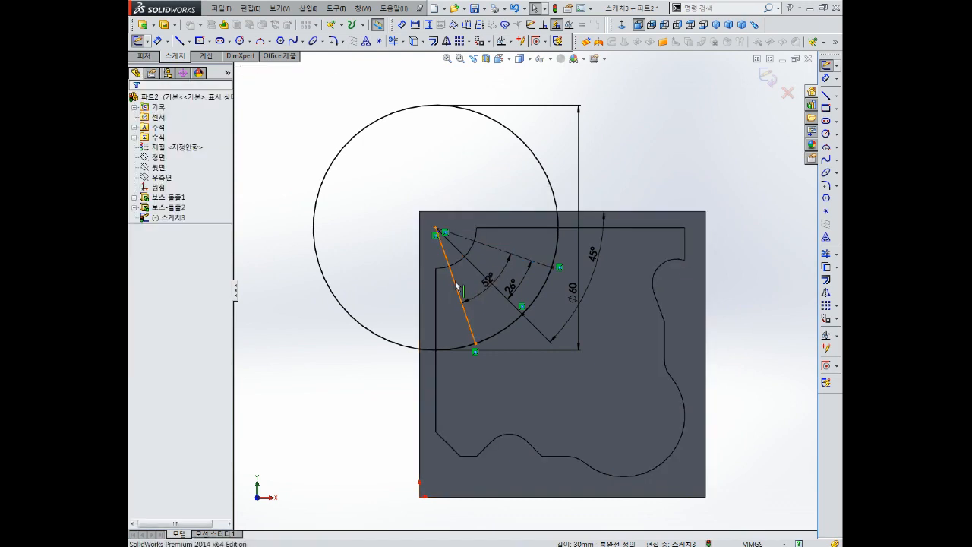
# - Convert the lower radial line to construction geometry and trim the circle to the arc between the two outer radial lines
pyautogui.click(458, 292)
pyautogui.click(498, 247)
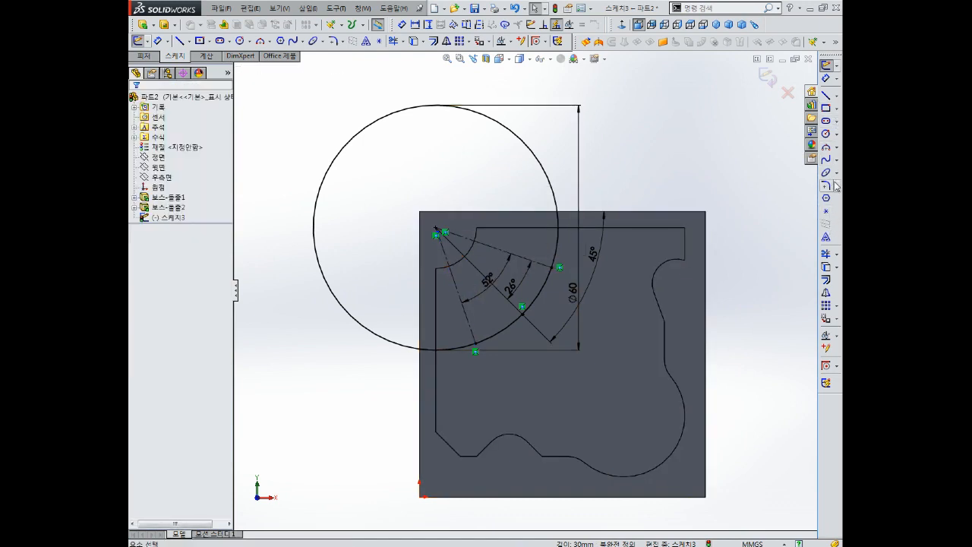
pyautogui.click(827, 255)
pyautogui.click(524, 149)
pyautogui.scroll(-3, 480, 282)
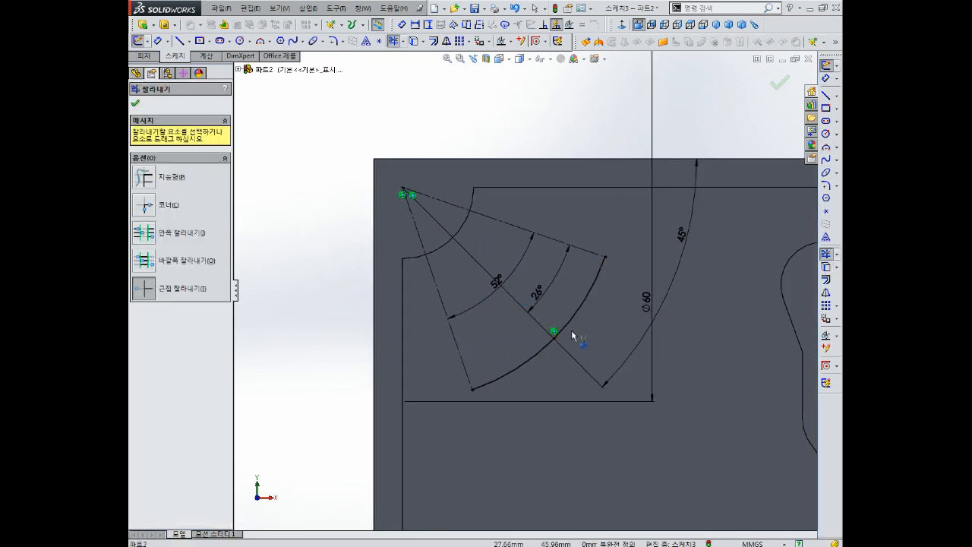
pyautogui.press('Escape')
pyautogui.moveTo(682, 236); pyautogui.dragTo(445, 151)
pyautogui.moveTo(546, 194); pyautogui.dragTo(668, 256)
pyautogui.scroll(1, 582, 288)
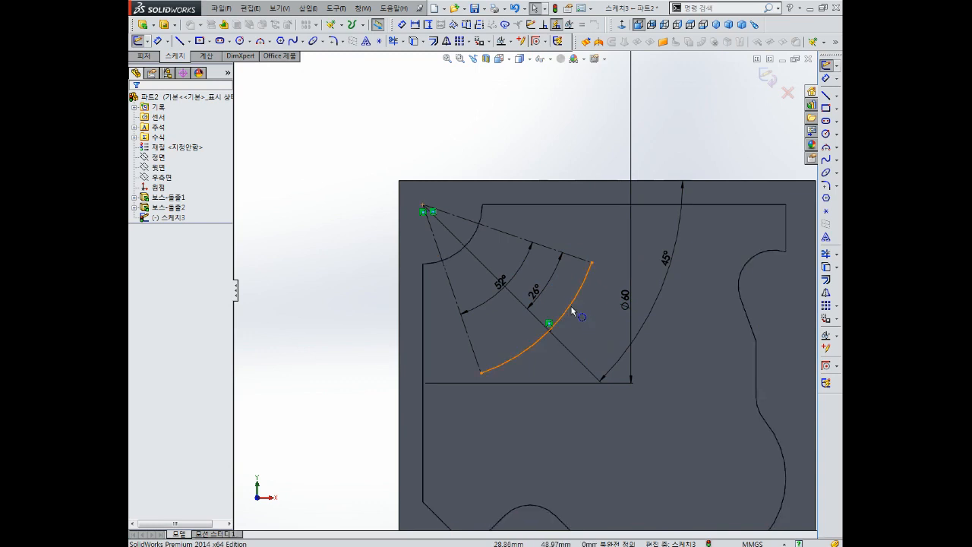
# - Draw a circle of about 5.4 mm radius on the arc's upper end and a similar circle near its lower end
pyautogui.click(827, 135)
pyautogui.click(592, 263)
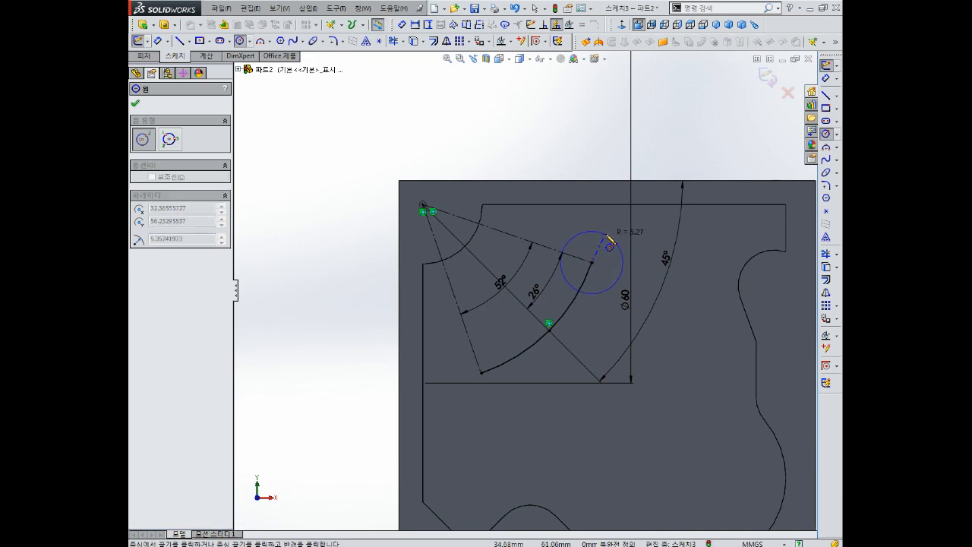
pyautogui.click(608, 237)
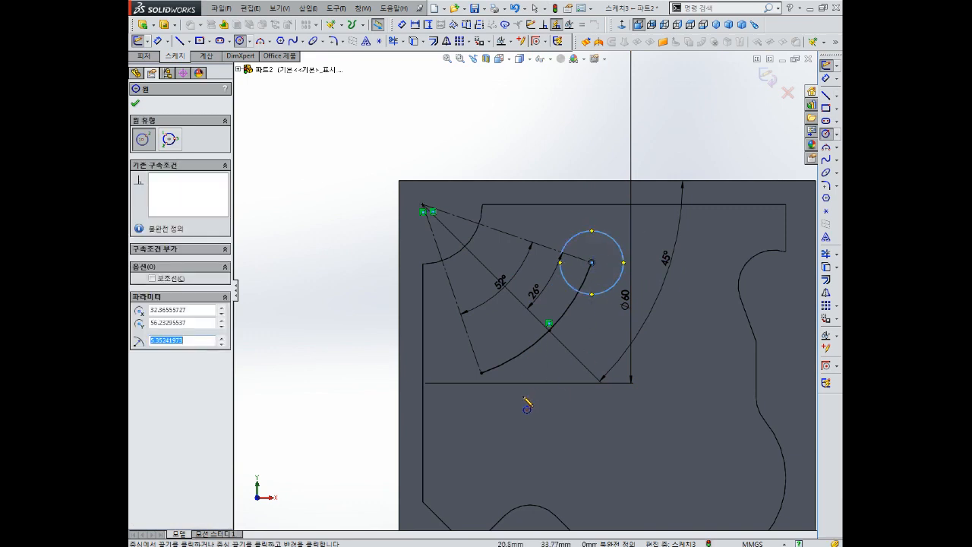
pyautogui.click(481, 373)
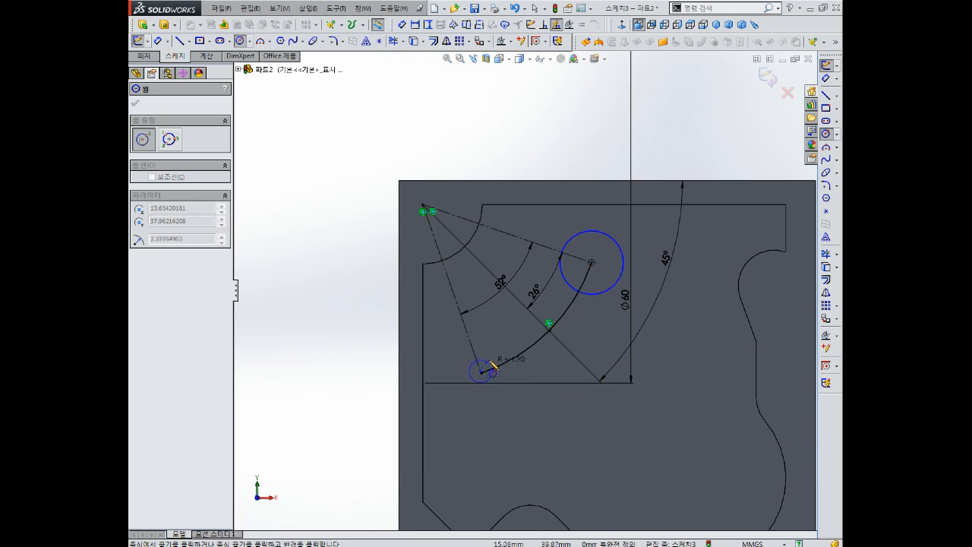
pyautogui.click(504, 353)
pyautogui.press('Escape')
# - Merge the lower circle's centre with the lower endpoint of the arc
pyautogui.scroll(-3, 481, 375)
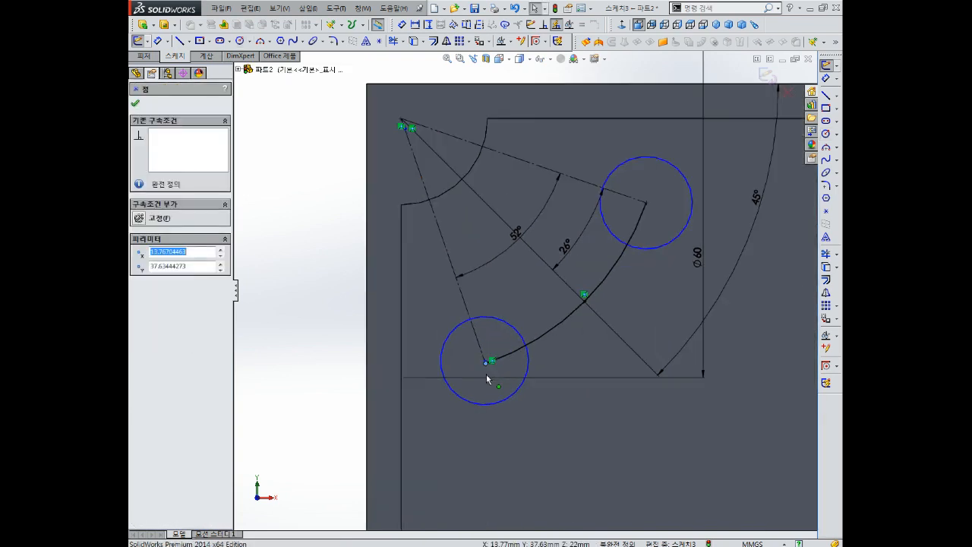
pyautogui.click(487, 355)
pyautogui.keyDown('ctrl'); pyautogui.click(490, 357); pyautogui.keyUp('ctrl')
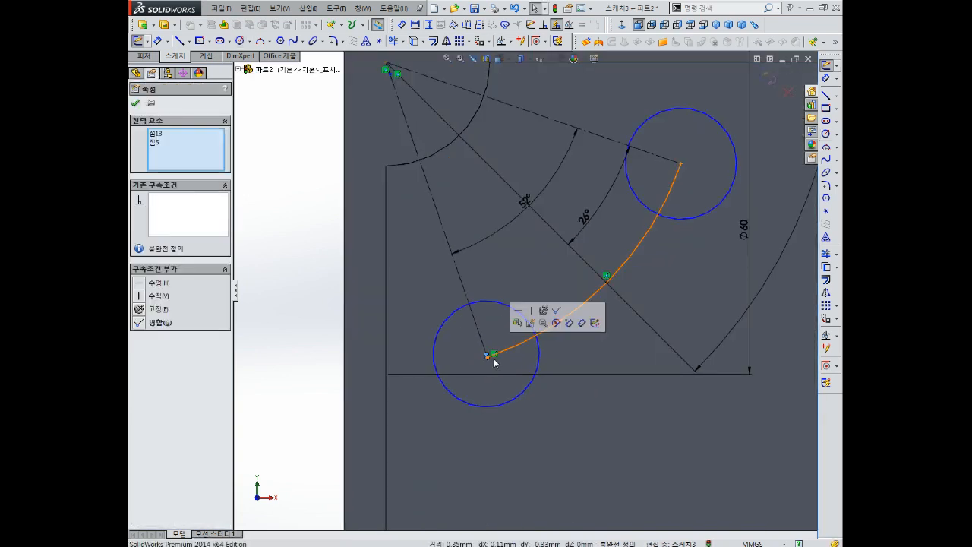
pyautogui.press('Escape')
pyautogui.scroll(-6, 484, 375)
pyautogui.click(495, 265)
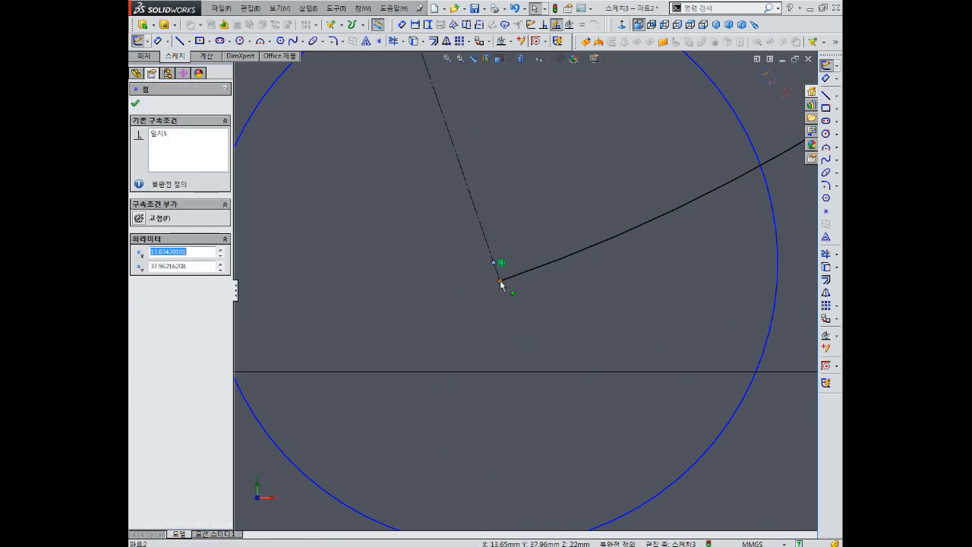
pyautogui.keyDown('ctrl'); pyautogui.click(500, 281); pyautogui.keyUp('ctrl')
pyautogui.scroll(4, 487, 293)
pyautogui.click(146, 323)
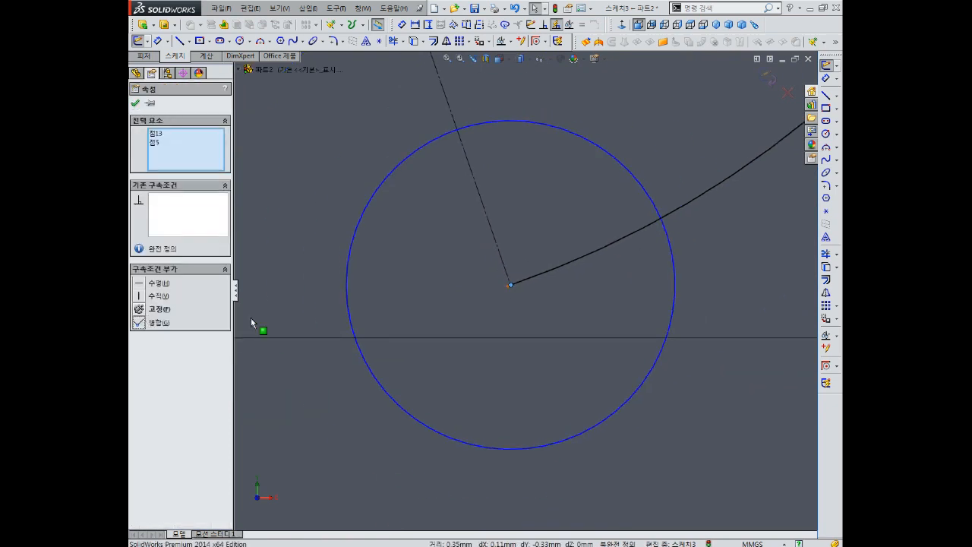
pyautogui.scroll(5, 481, 289)
pyautogui.press('Escape')
# - Dimension the diameters of the upper and lower end circles as 12 mm each
pyautogui.moveTo(253, 300); pyautogui.dragTo(256, 262, button='right')
pyautogui.click(649, 134)
pyautogui.click(658, 92)
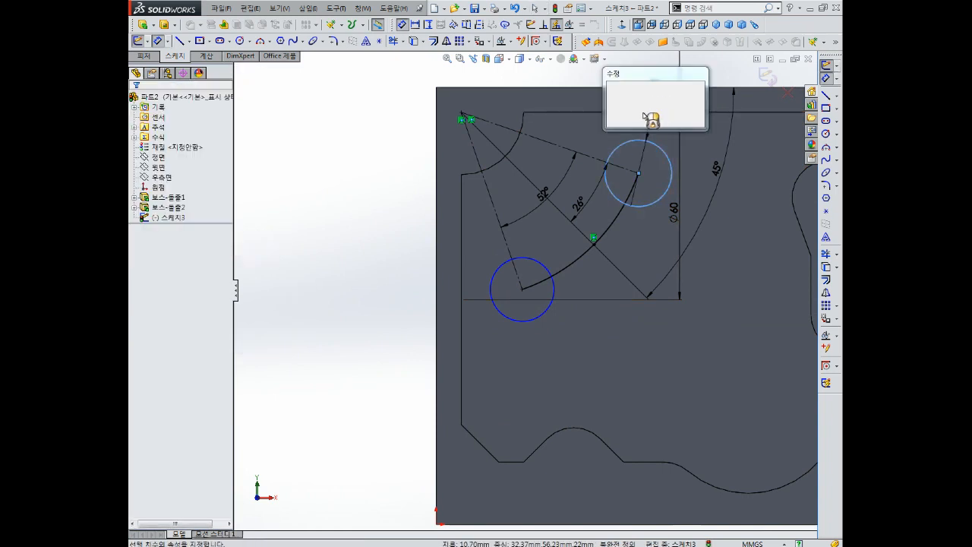
pyautogui.write('12')
pyautogui.press('Return')
pyautogui.click(545, 317)
pyautogui.click(560, 343)
pyautogui.write('12')
pyautogui.press('Return')
pyautogui.scroll(4, 597, 323)
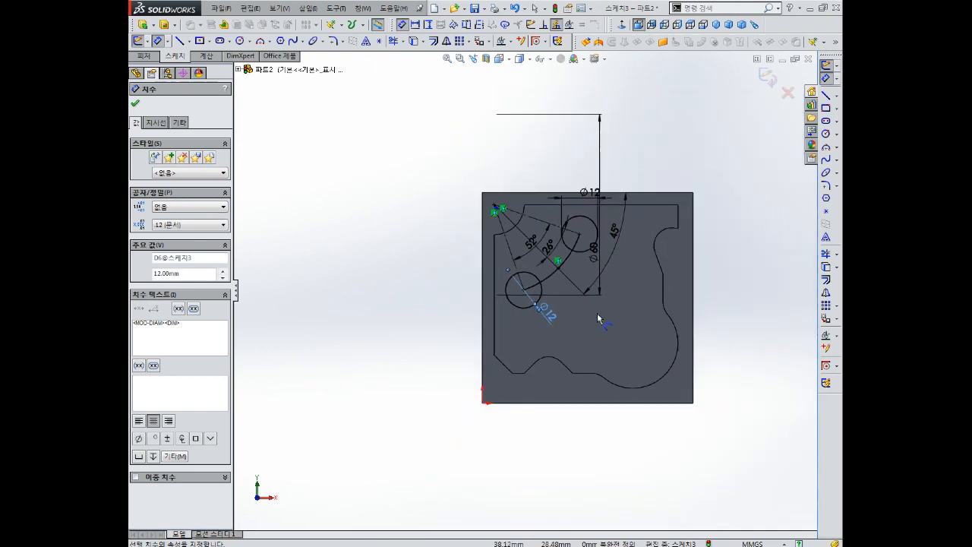
pyautogui.press('Escape')
# - Offset the centre arc 6 mm outward, away from the radial lines' common point
pyautogui.scroll(-3, 589, 241)
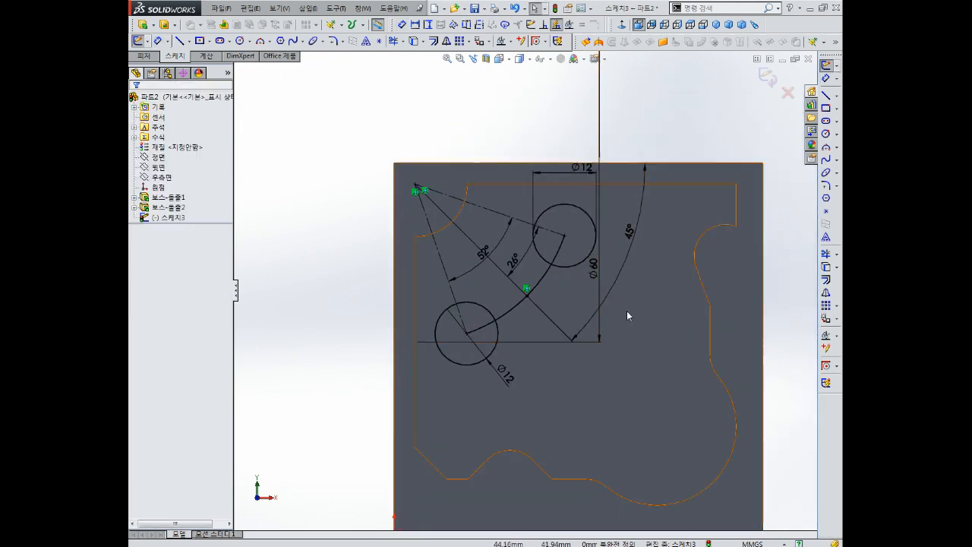
pyautogui.click(826, 280)
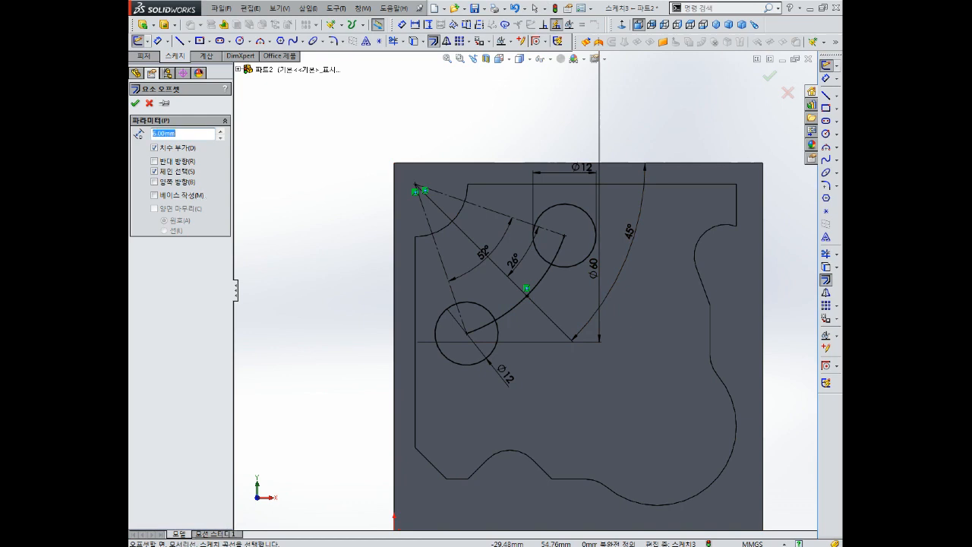
pyautogui.click(509, 311)
pyautogui.press('Return')
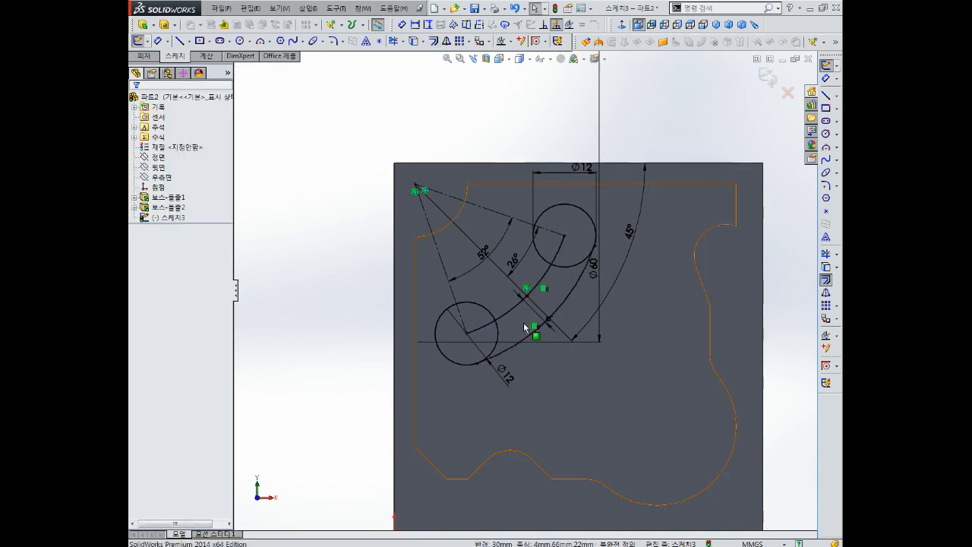
pyautogui.click(511, 314)
pyautogui.press('Escape')
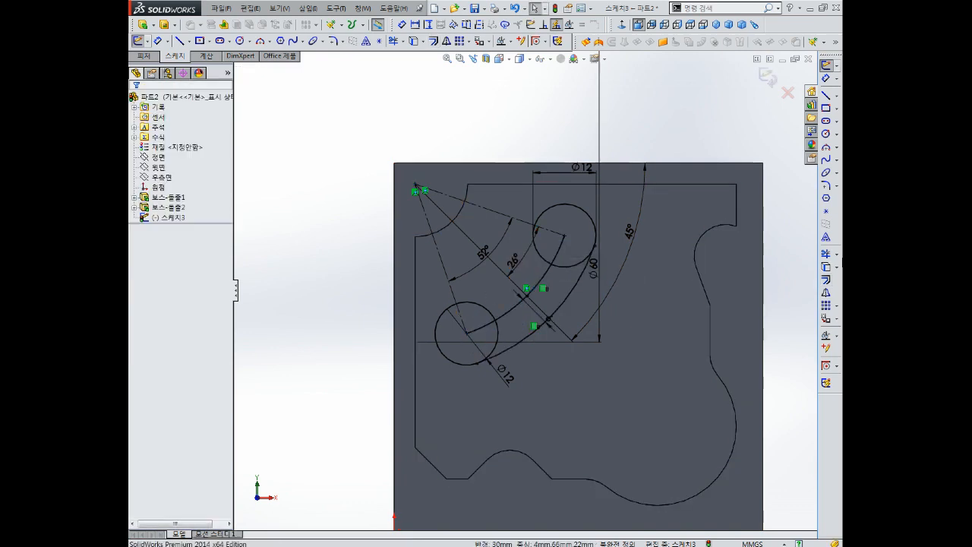
# - Offset the centre arc 6 mm inward, toward the radial lines' common point
pyautogui.click(826, 280)
pyautogui.click(509, 303)
pyautogui.press('Return')
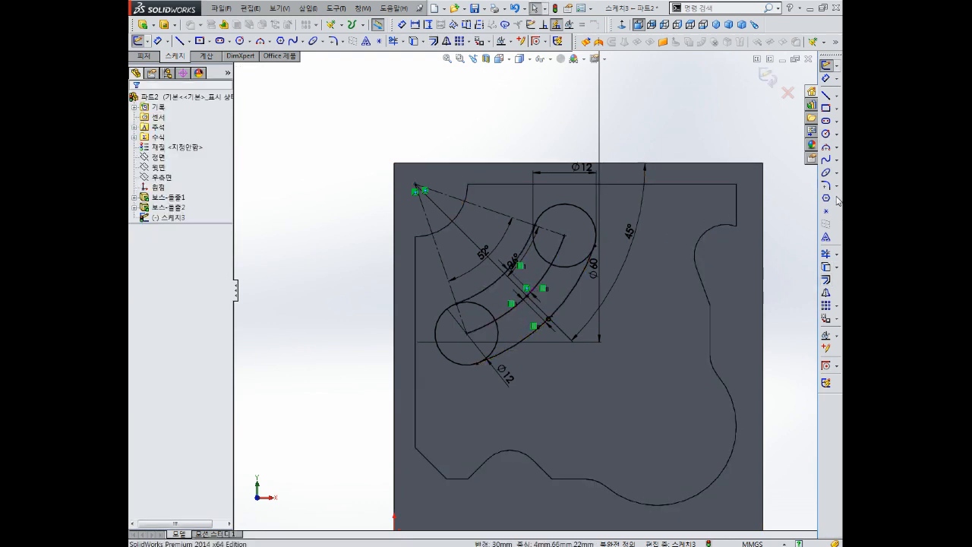
# - Trim the inner portions of both end circles between the offset arcs to form a curved slot outline
pyautogui.click(827, 267)
pyautogui.scroll(-3, 547, 255)
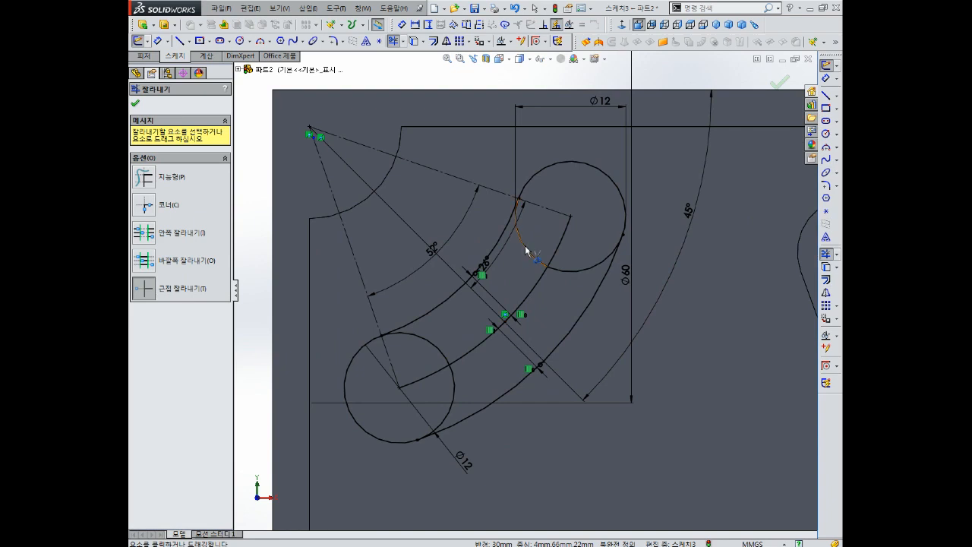
pyautogui.click(527, 251)
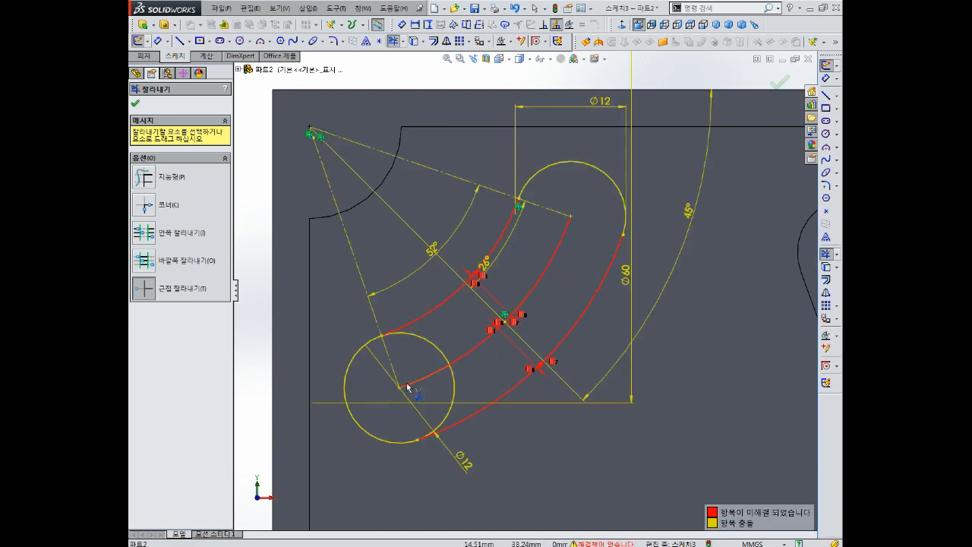
pyautogui.click(429, 342)
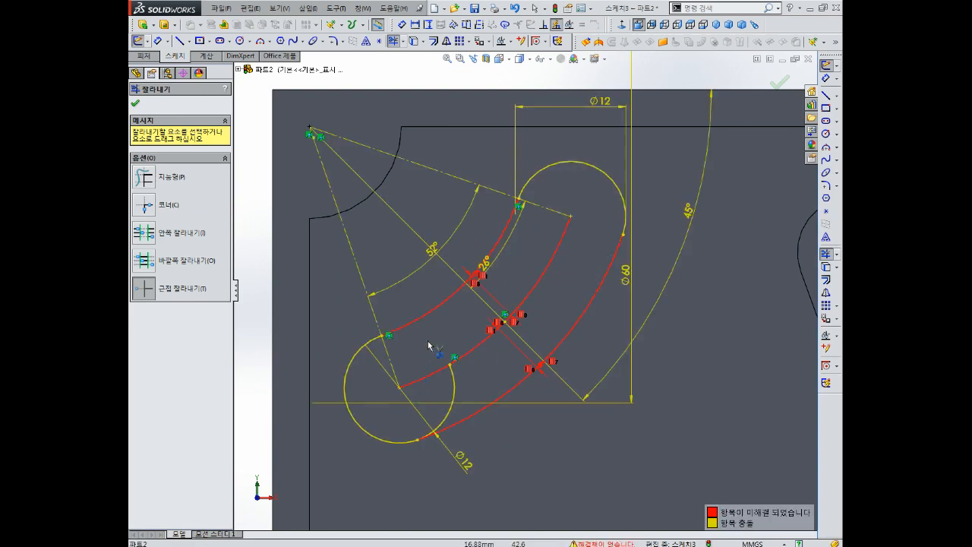
pyautogui.click(452, 393)
pyautogui.scroll(4, 610, 406)
pyautogui.press('Escape')
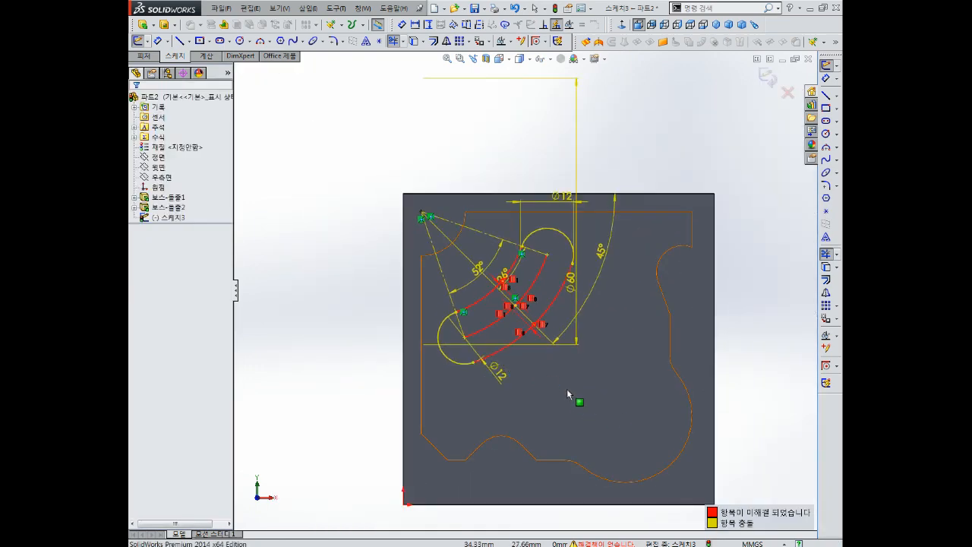
# - Delete the 12 mm diameter dimensions from both slot ends
pyautogui.scroll(-3, 529, 325)
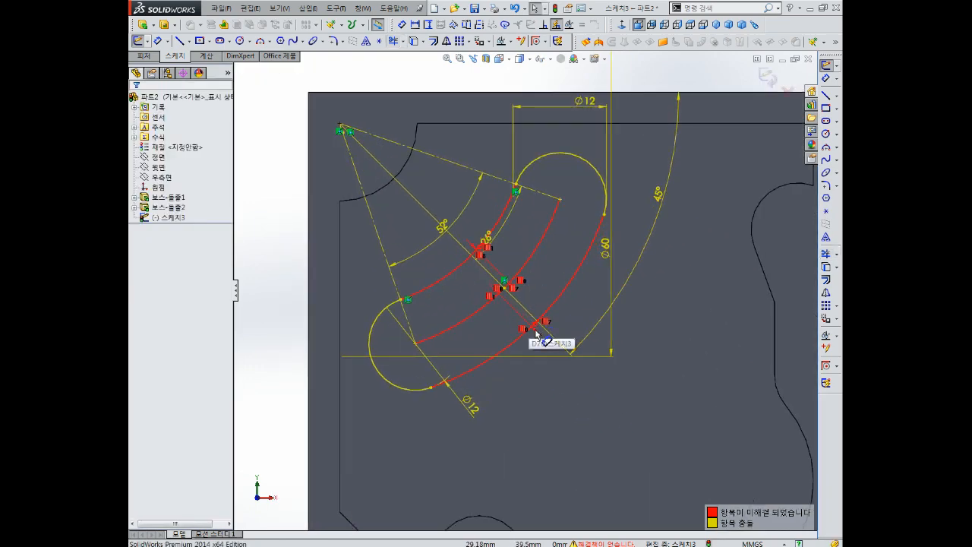
pyautogui.scroll(3, 543, 330)
pyautogui.scroll(-3, 522, 287)
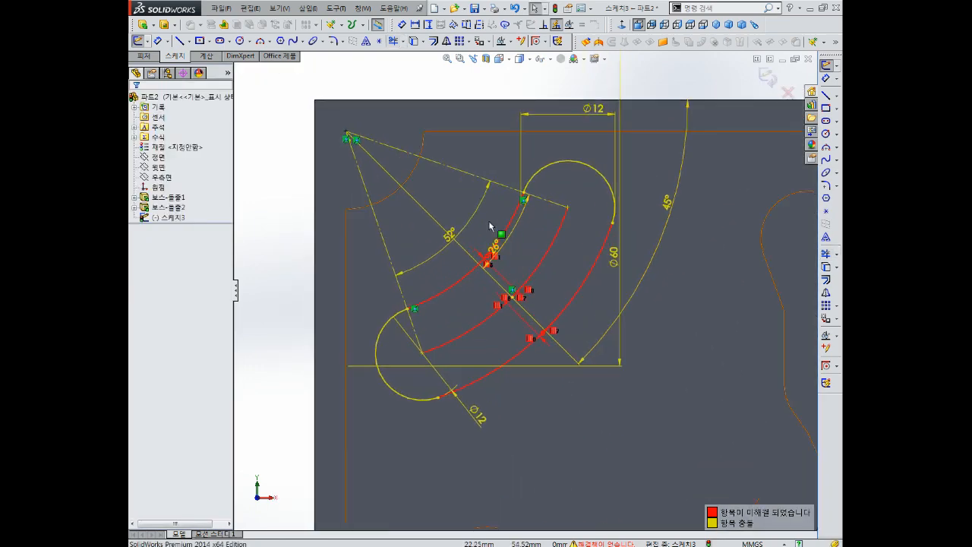
pyautogui.scroll(2, 492, 226)
pyautogui.press('Delete')
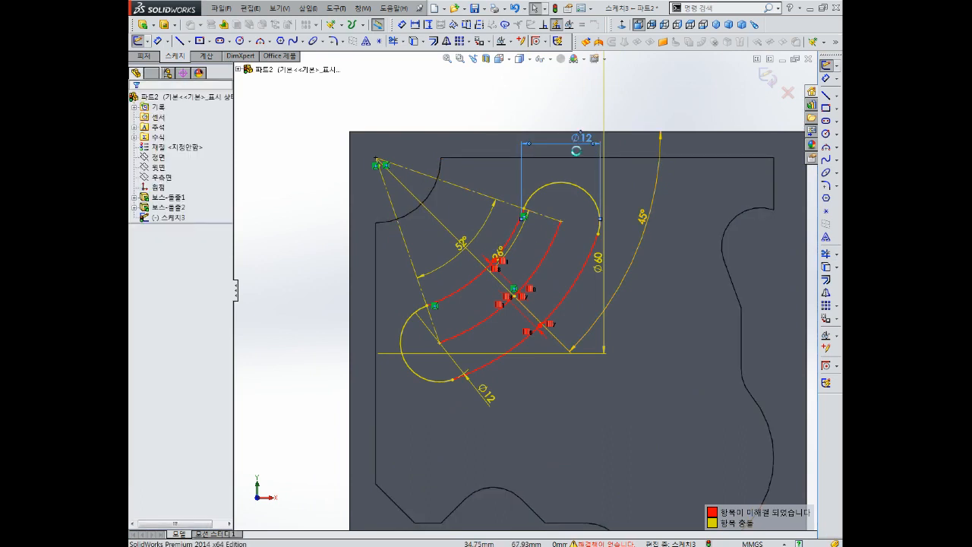
pyautogui.click(485, 387)
pyautogui.press('Delete')
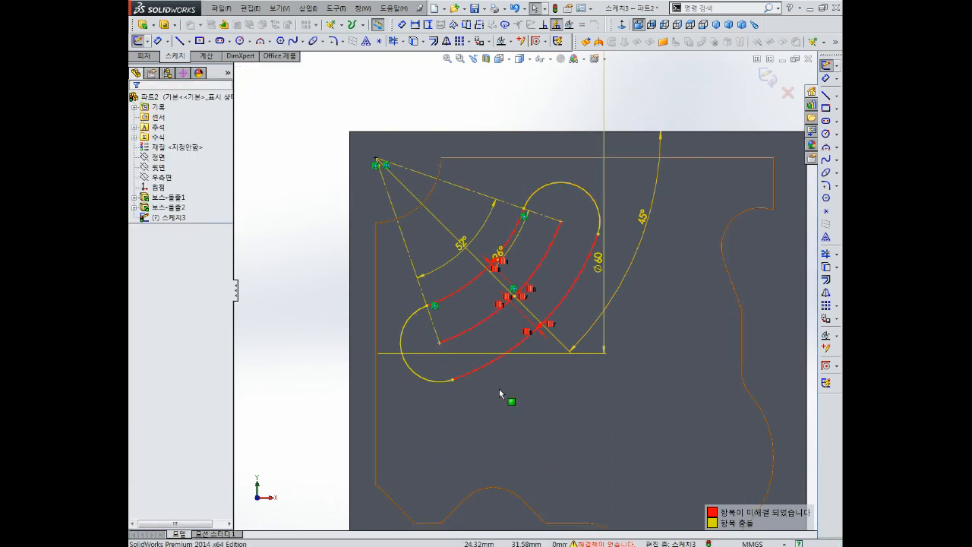
# - Delete the 45° angle dimension and the 60 mm diameter dimension
pyautogui.click(586, 340)
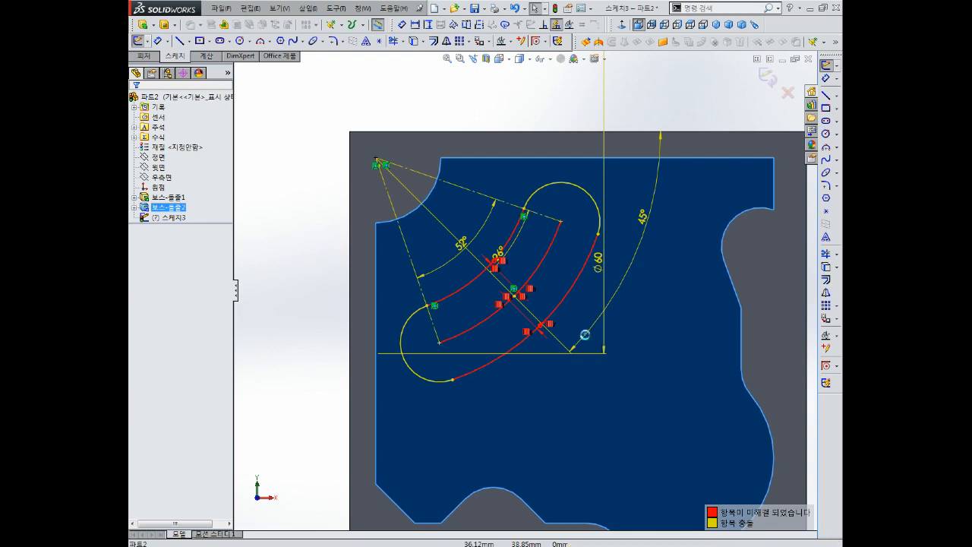
pyautogui.click(644, 220)
pyautogui.press('Delete')
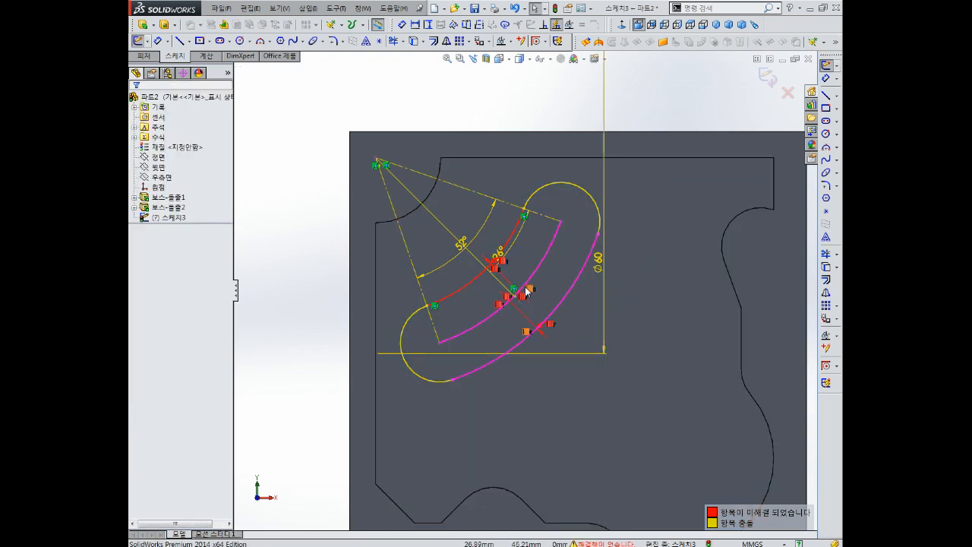
pyautogui.scroll(3, 524, 274)
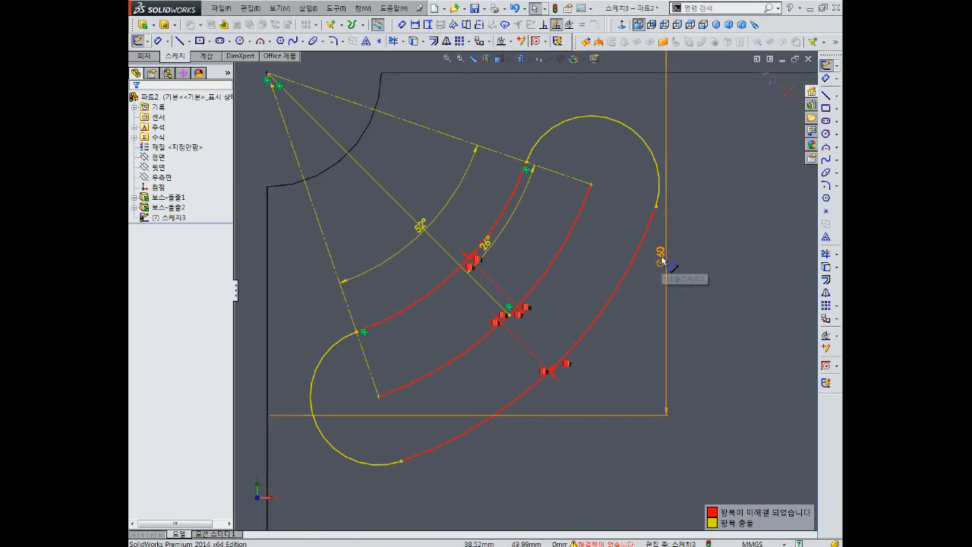
pyautogui.scroll(3, 677, 279)
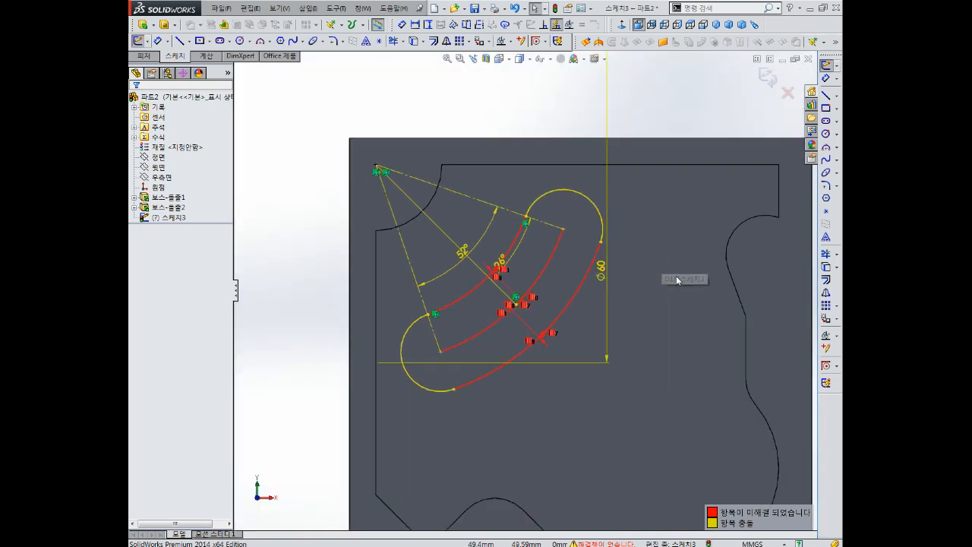
pyautogui.click(605, 280)
pyautogui.click(606, 278)
pyautogui.press('Delete')
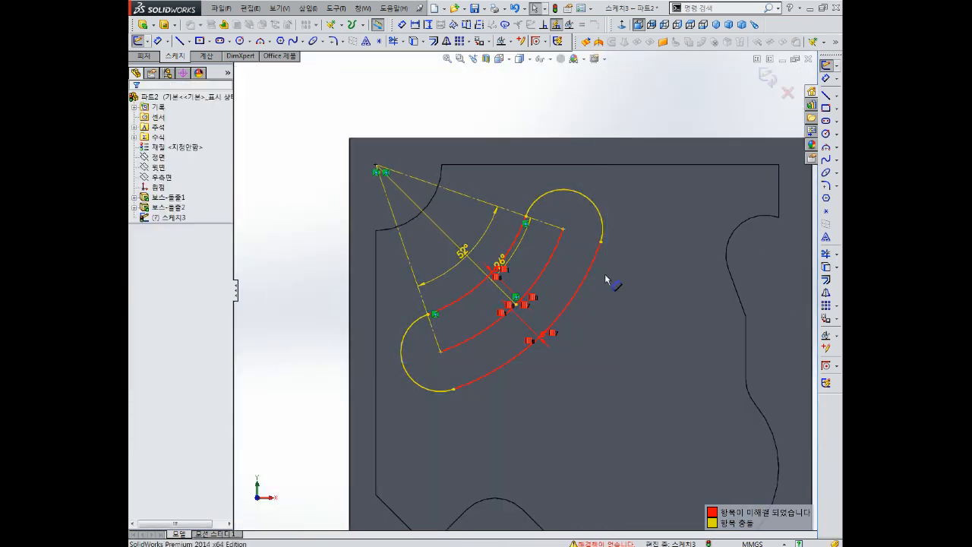
# - Delete the 26° angle dimension and the offset relation between the centre and inner arcs
pyautogui.scroll(-2, 541, 282)
pyautogui.click(484, 255)
pyautogui.press('Delete')
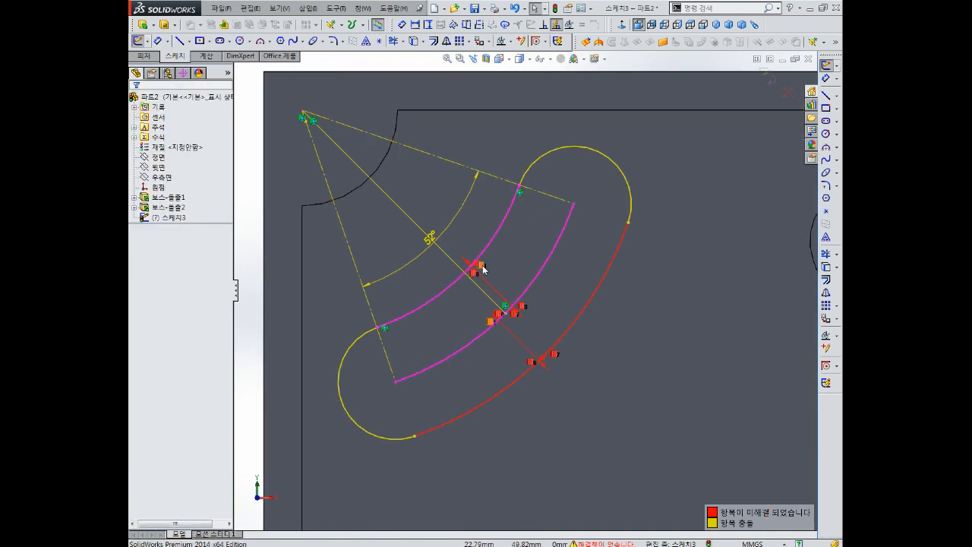
pyautogui.click(482, 266)
pyautogui.press('Delete')
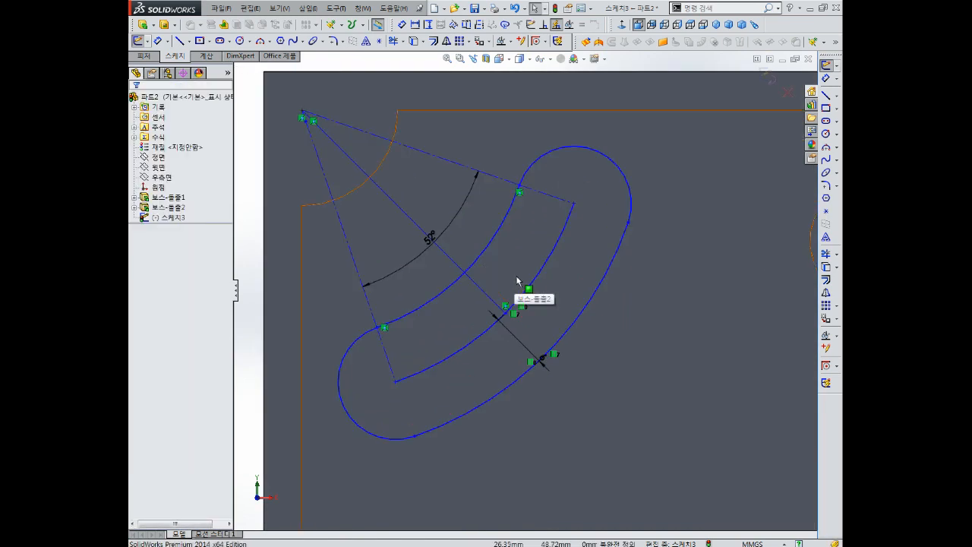
# - Undo the deletions of the slot sketch's dimensions and offset relation
pyautogui.hotkey('ctrl', 'z')
pyautogui.hotkey('ctrl', 'z')
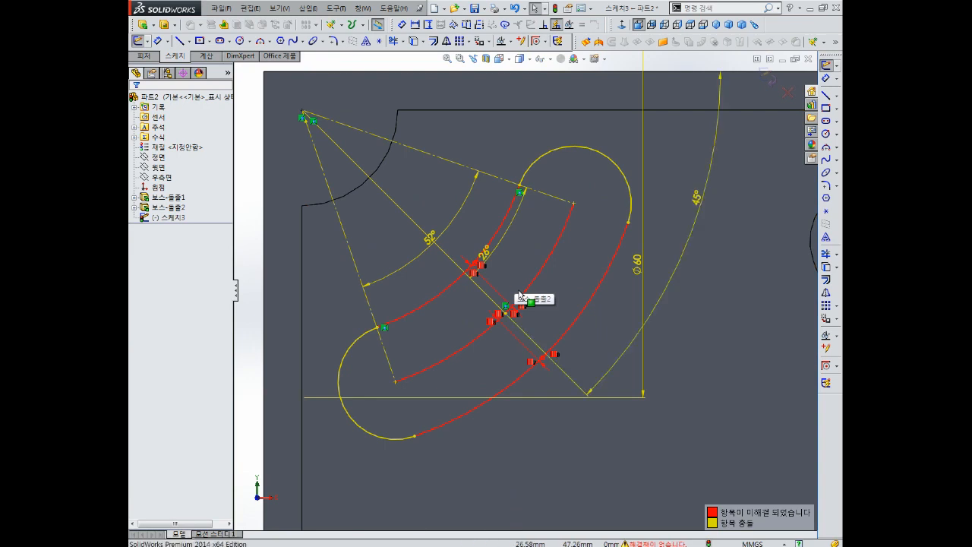
pyautogui.hotkey('ctrl', 'z')
# - Delete only the offset relation linking the inner arc to the centre arc
pyautogui.click(483, 266)
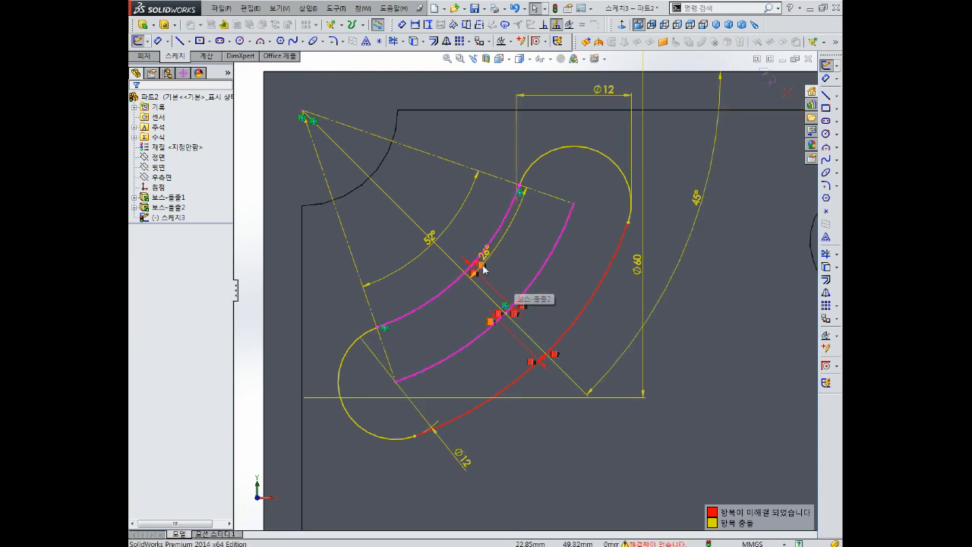
pyautogui.press('Delete')
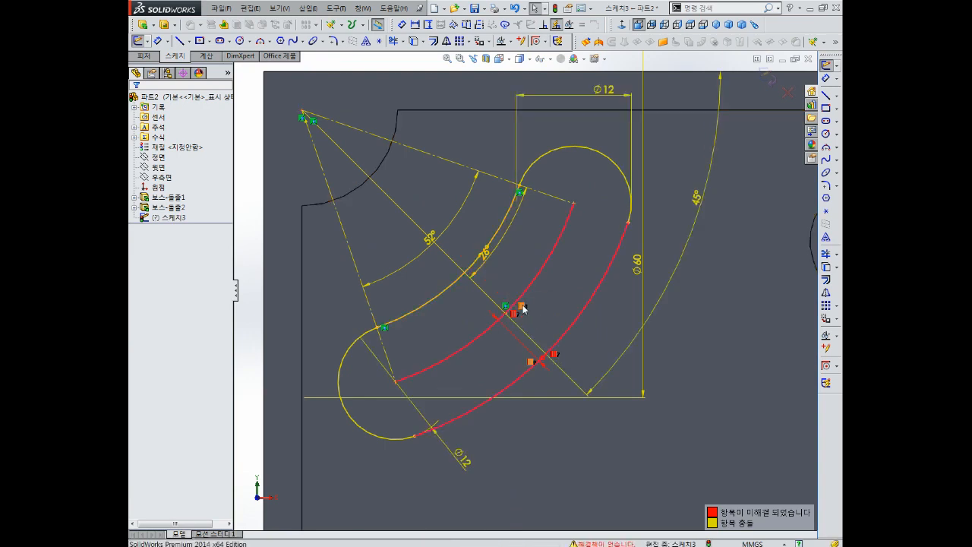
# - Try to fix the upper endpoint of the slot's outer arc in place
pyautogui.scroll(3, 532, 308)
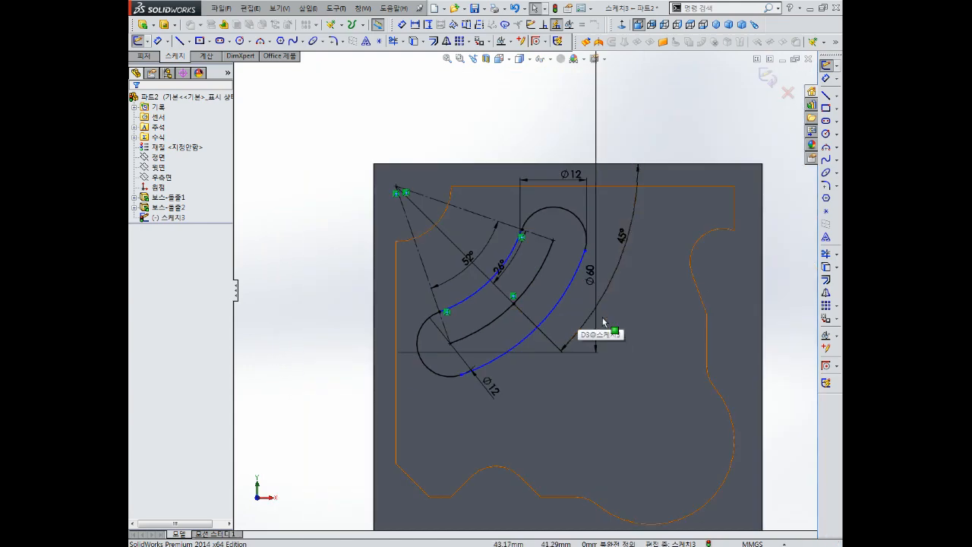
pyautogui.scroll(-5, 584, 210)
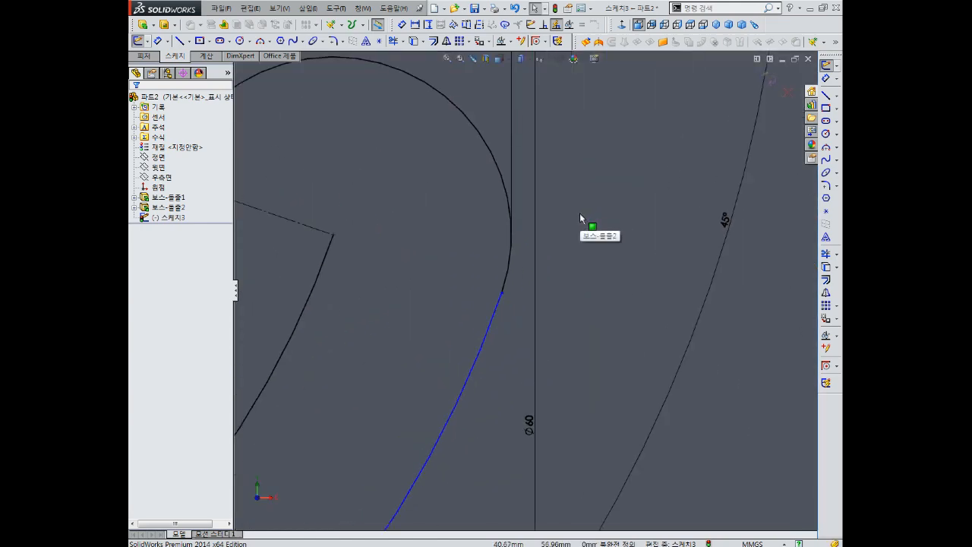
pyautogui.scroll(5, 580, 212)
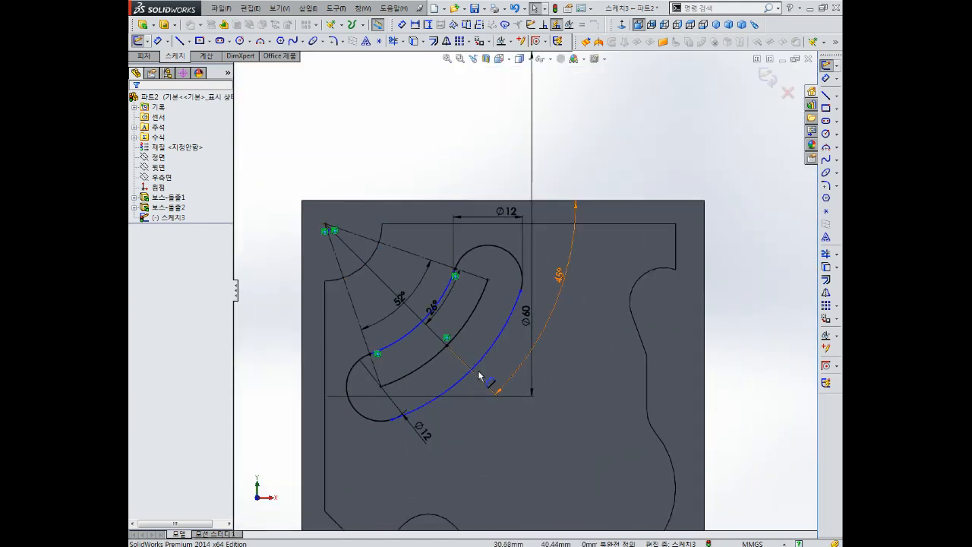
pyautogui.click(521, 292)
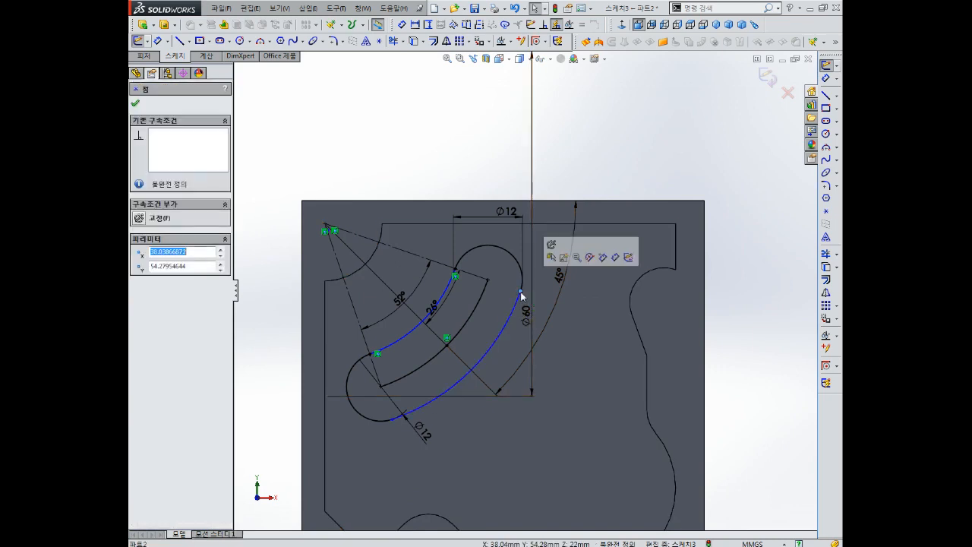
pyautogui.click(560, 257)
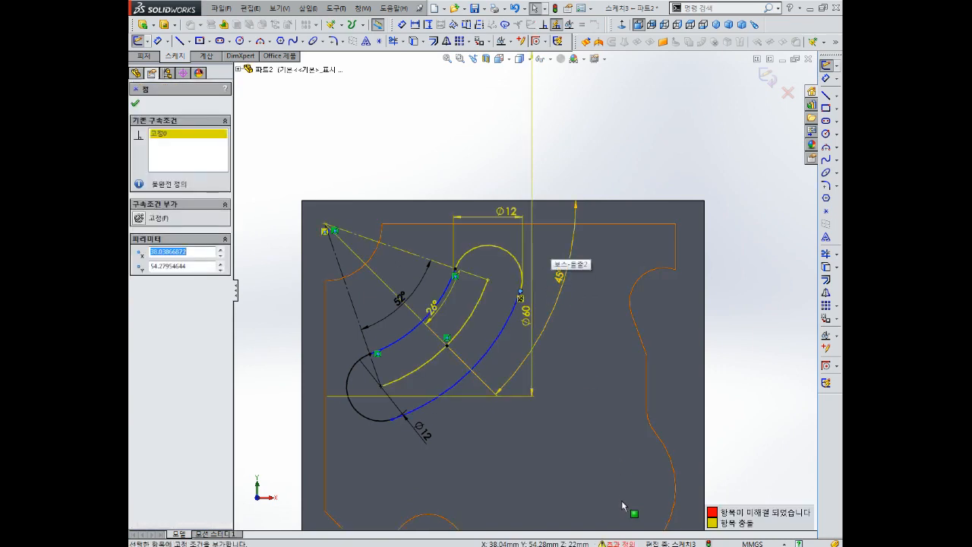
# - Diagnose the sketch conflict with SketchXpert and delete the fixed relation from the outer arc's upper endpoint
pyautogui.click(192, 160)
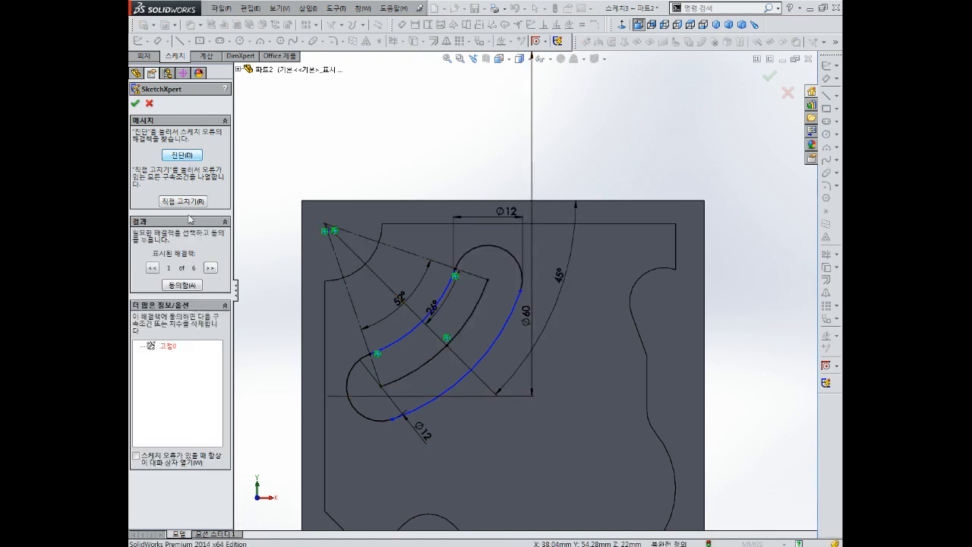
pyautogui.click(181, 286)
pyautogui.press('Escape')
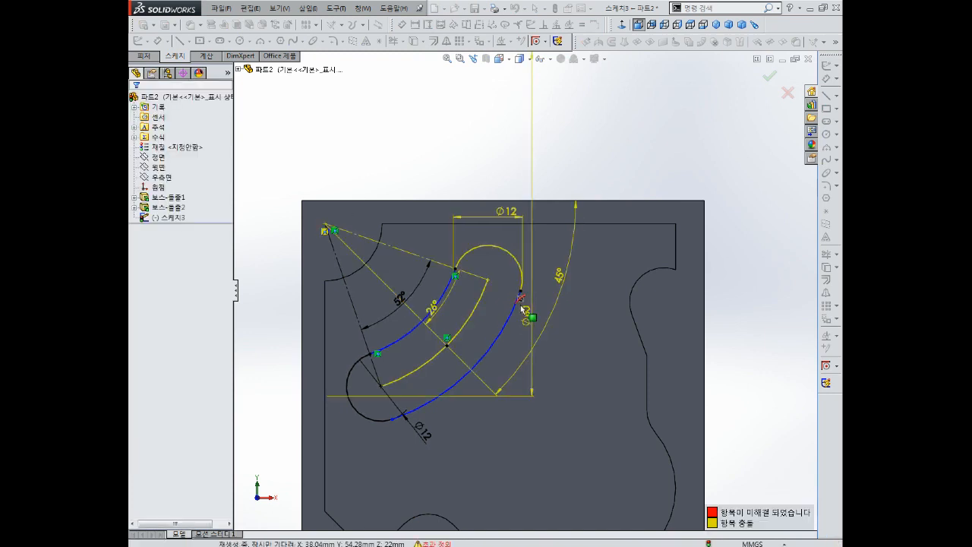
pyautogui.click(521, 300)
pyautogui.press('Delete')
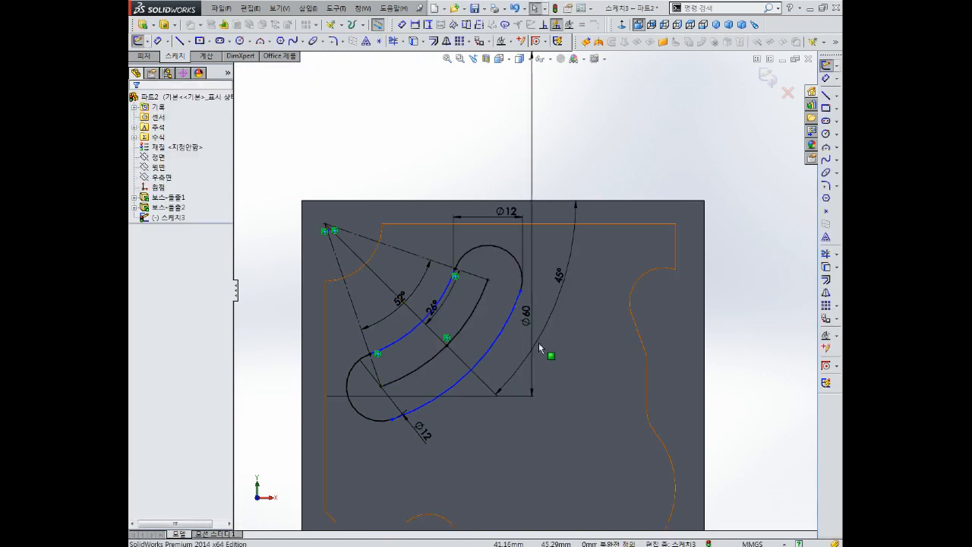
pyautogui.click(453, 403)
pyautogui.moveTo(464, 405)
pyautogui.mouseDown()
pyautogui.moveTo(460, 397)
pyautogui.moveTo(466, 407)
pyautogui.mouseUp()
pyautogui.hotkey('ctrl', 'z')
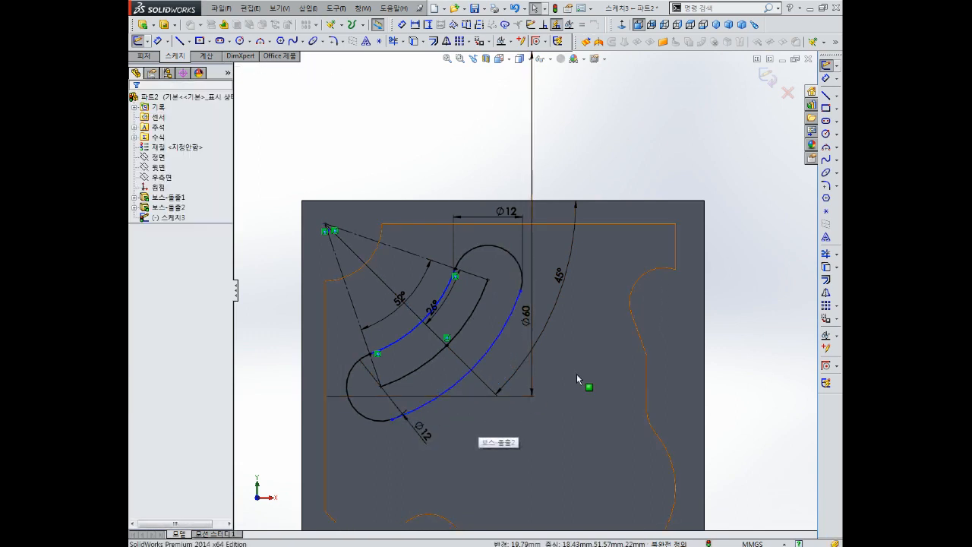
# - Add radius dimensions to the slot's outer arc and inner arc
pyautogui.moveTo(577, 373); pyautogui.dragTo(576, 328, button='right')
pyautogui.click(491, 346)
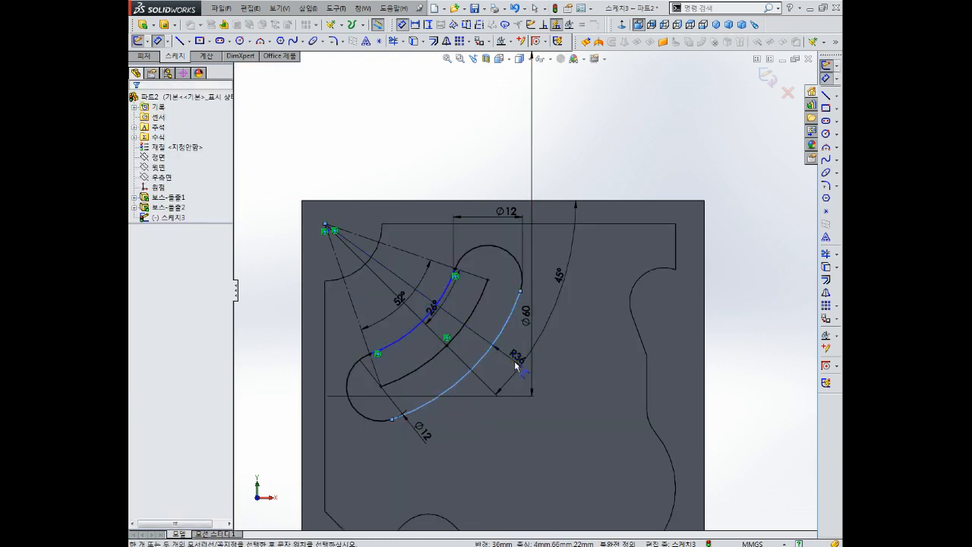
pyautogui.click(517, 361)
pyautogui.press('Return')
pyautogui.click(410, 335)
pyautogui.click(416, 353)
pyautogui.press('Return')
pyautogui.press('Escape')
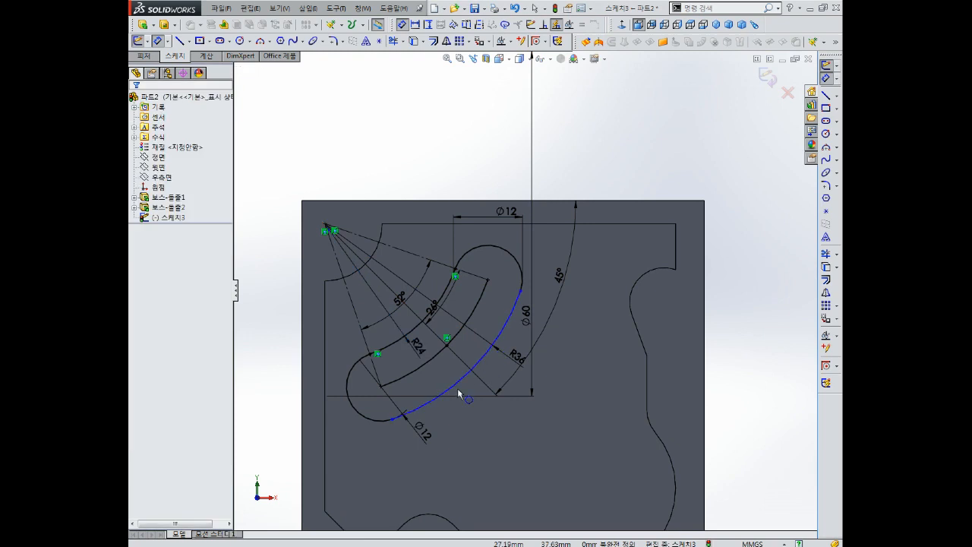
# - Extend the two angled construction lines from the ends of the centre arc to the slot's outer arc
pyautogui.click(397, 419)
pyautogui.moveTo(417, 444)
pyautogui.mouseDown()
pyautogui.moveTo(389, 444)
pyautogui.moveTo(402, 443)
pyautogui.mouseUp()
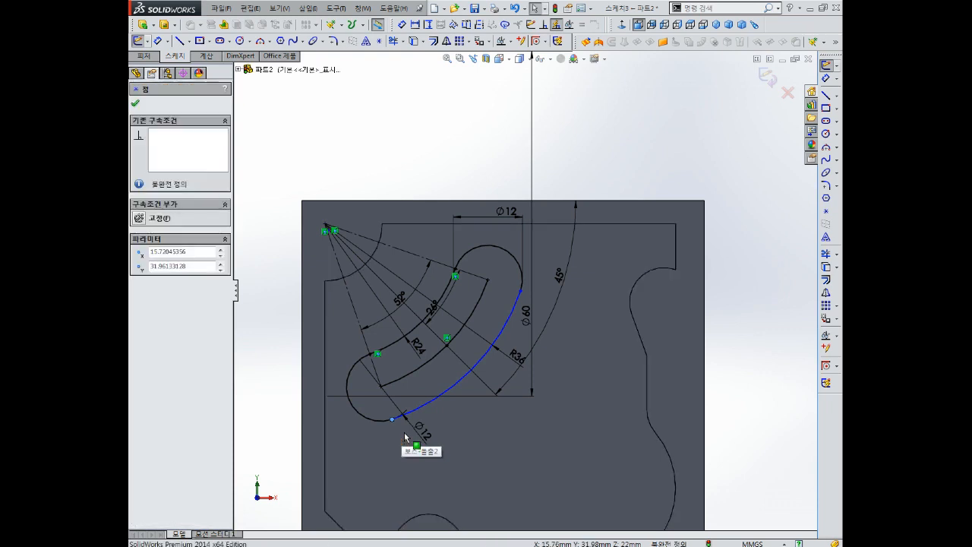
pyautogui.scroll(-3, 413, 445)
pyautogui.press('Escape')
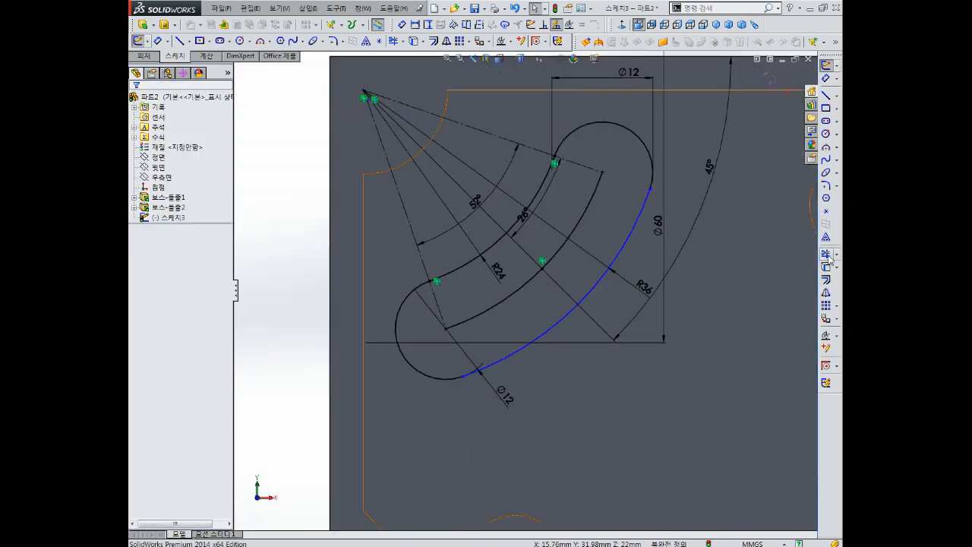
pyautogui.click(837, 253)
pyautogui.click(776, 268)
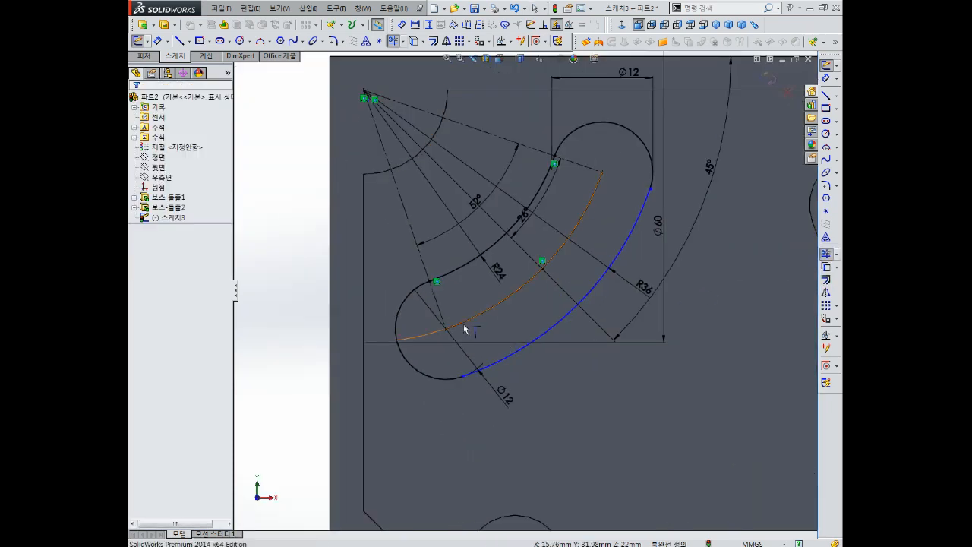
pyautogui.click(445, 316)
pyautogui.click(585, 173)
pyautogui.scroll(-3, 630, 220)
pyautogui.scroll(3, 567, 233)
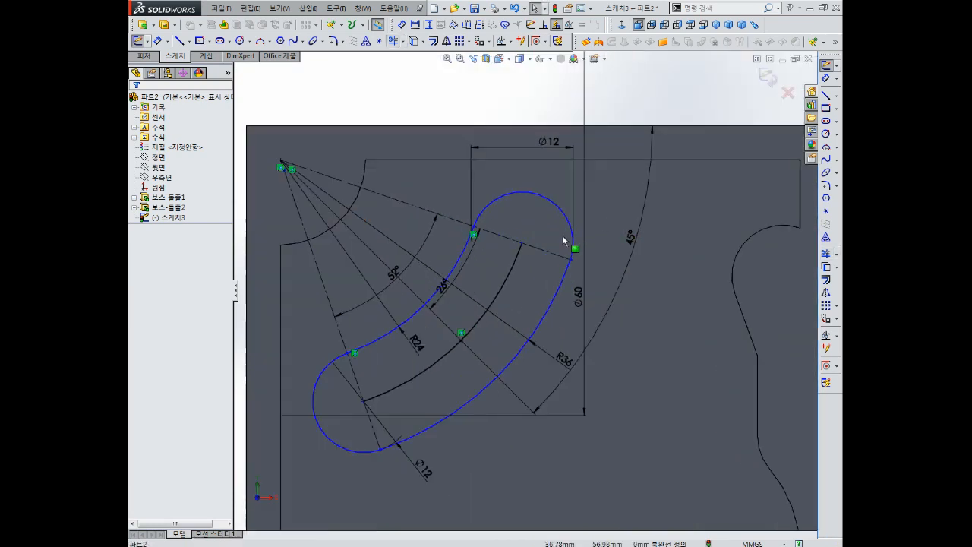
# - Apply a coincident relation between the inner arc's upper endpoint and the upper construction line
pyautogui.scroll(-1, 549, 231)
pyautogui.click(459, 225)
pyautogui.keyDown('ctrl'); pyautogui.click(478, 232); pyautogui.keyUp('ctrl')
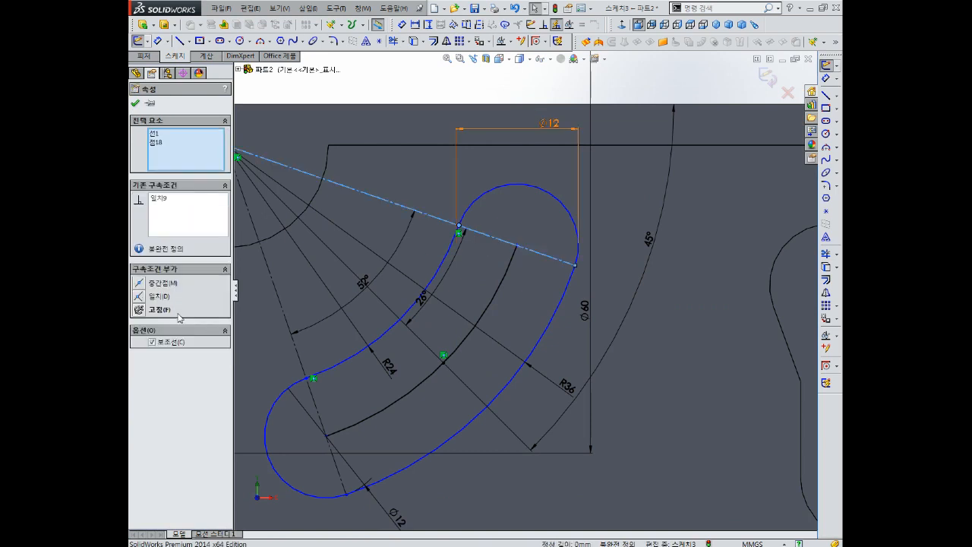
pyautogui.click(142, 296)
pyautogui.click(478, 281)
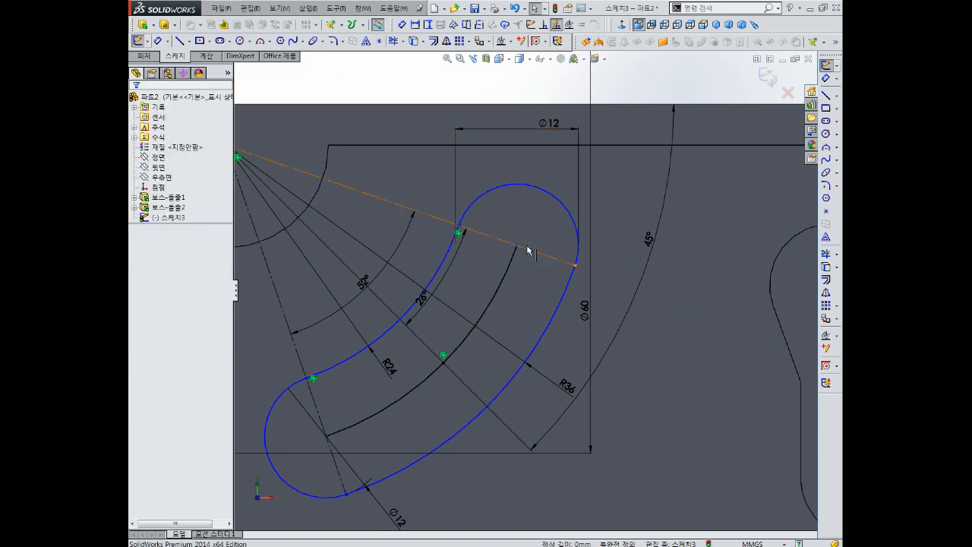
# - Try to select the outer arc's upper endpoint together with the upper construction line to relate them
pyautogui.click(576, 266)
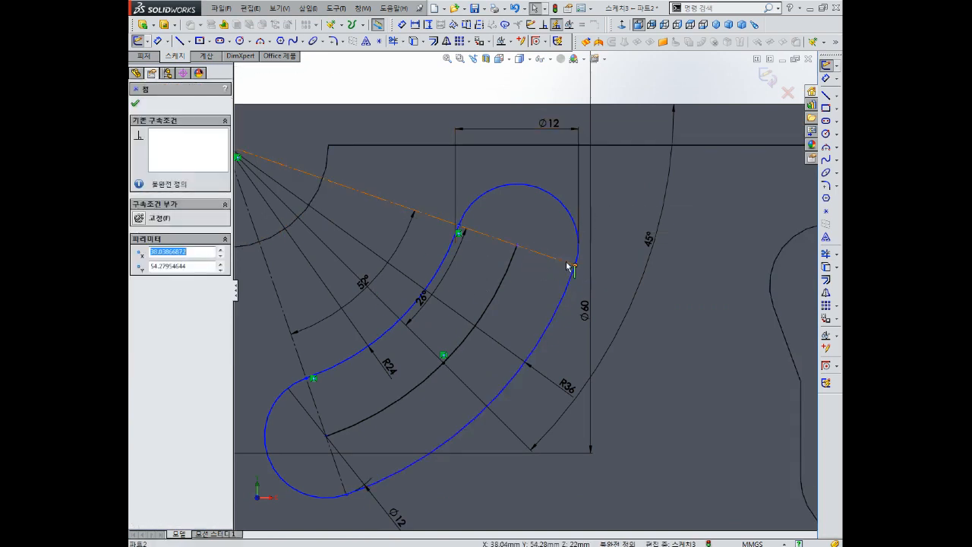
pyautogui.keyDown('ctrl'); pyautogui.click(568, 262); pyautogui.keyUp('ctrl')
pyautogui.press('Escape')
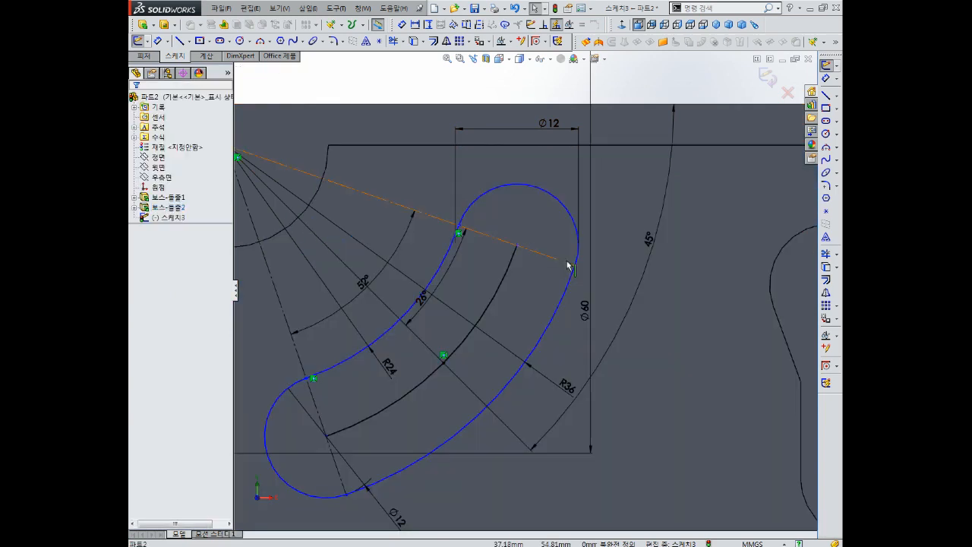
pyautogui.click(569, 266)
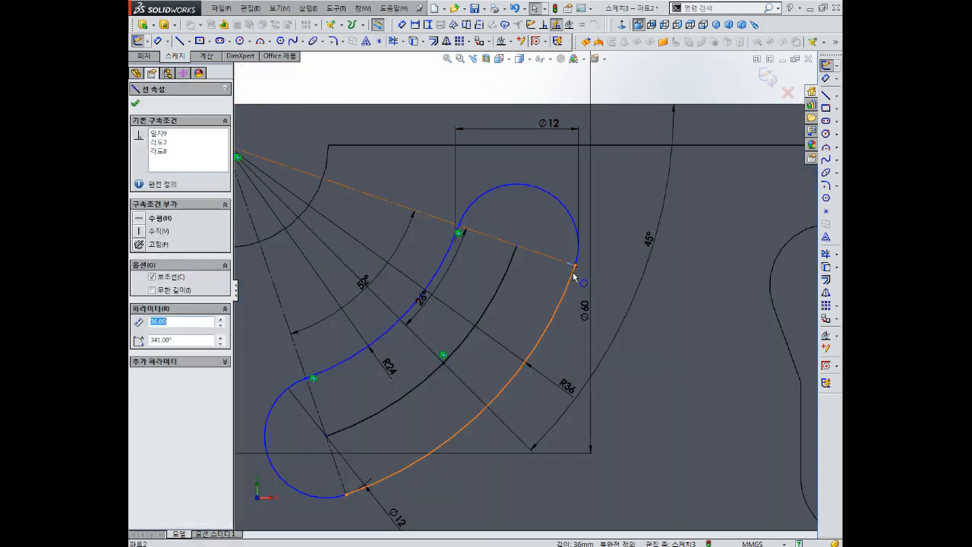
pyautogui.keyDown('ctrl'); pyautogui.click(573, 273); pyautogui.keyUp('ctrl')
pyautogui.press('Escape')
pyautogui.click(576, 267)
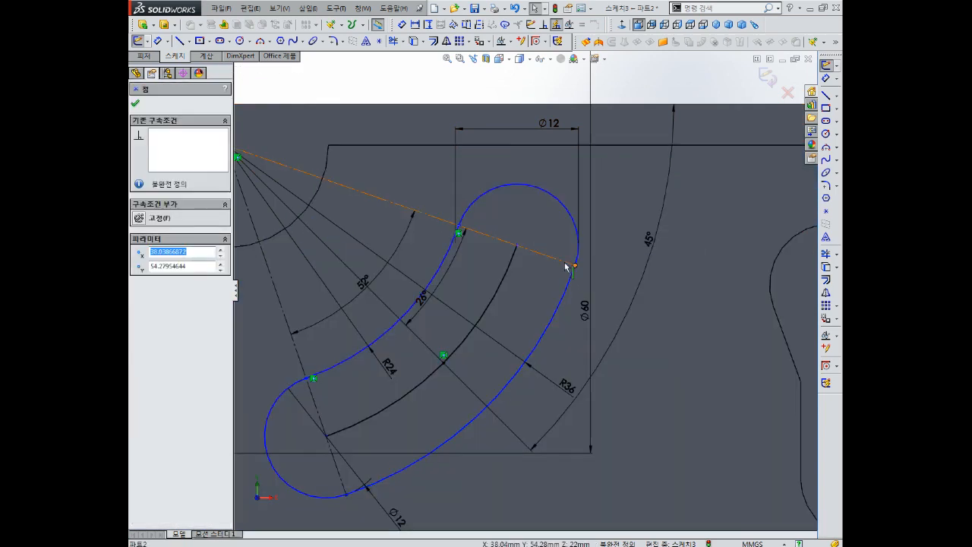
pyautogui.keyDown('ctrl'); pyautogui.click(568, 263); pyautogui.keyUp('ctrl')
pyautogui.press('Escape')
pyautogui.scroll(3, 490, 357)
pyautogui.scroll(-2, 582, 283)
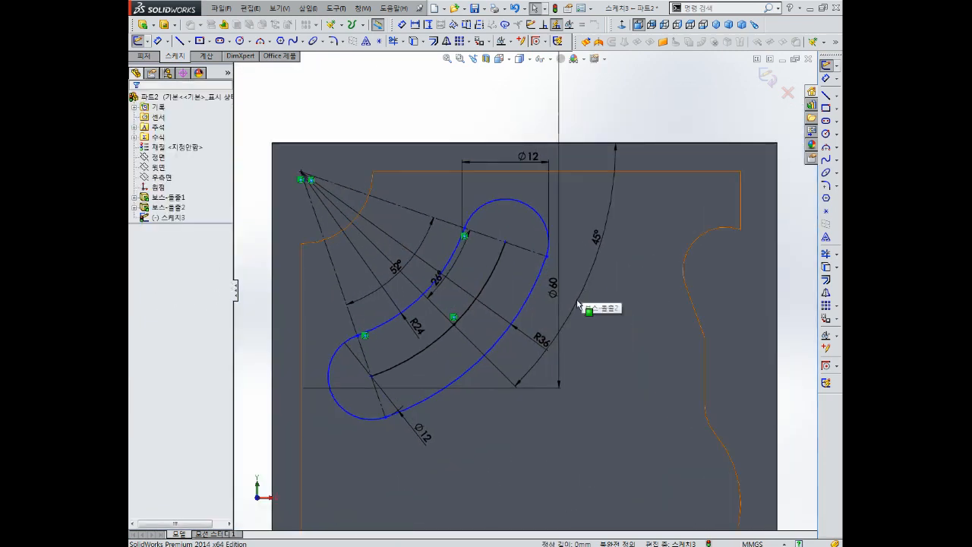
# - Undo the extensions of the two construction lines
pyautogui.hotkey('ctrl', 'z')
pyautogui.hotkey('ctrl', 'z')
pyautogui.hotkey('ctrl', 'z')
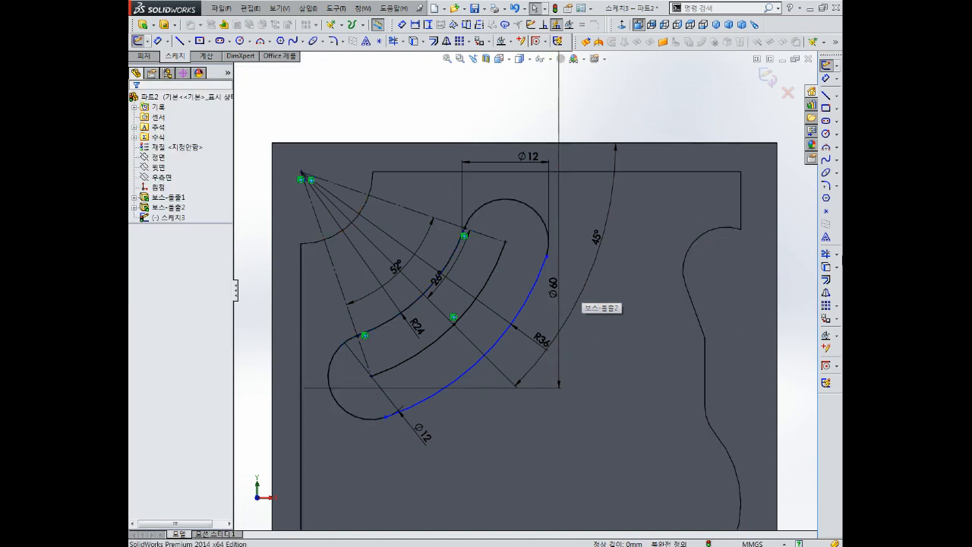
pyautogui.click(827, 255)
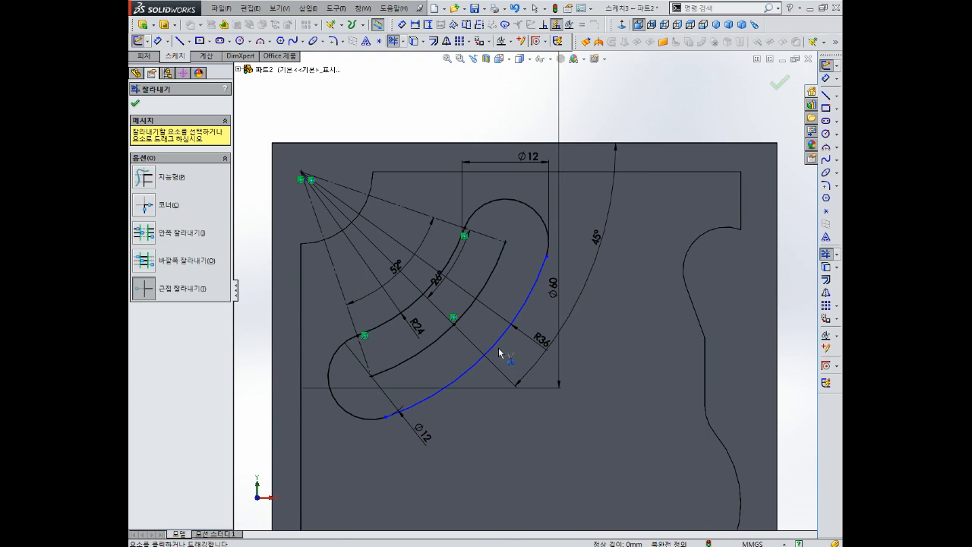
pyautogui.press('Escape')
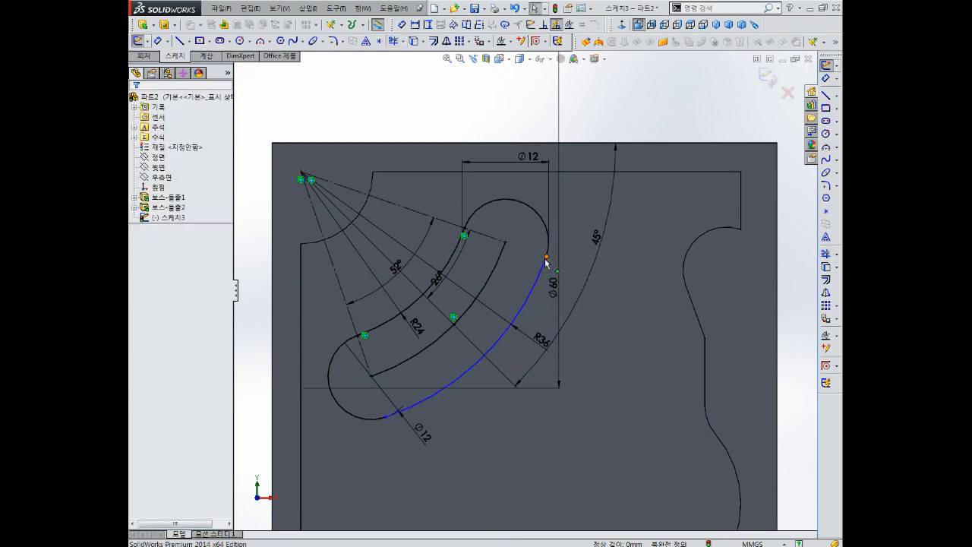
pyautogui.click(505, 243)
pyautogui.keyDown('ctrl'); pyautogui.click(507, 243); pyautogui.keyUp('ctrl')
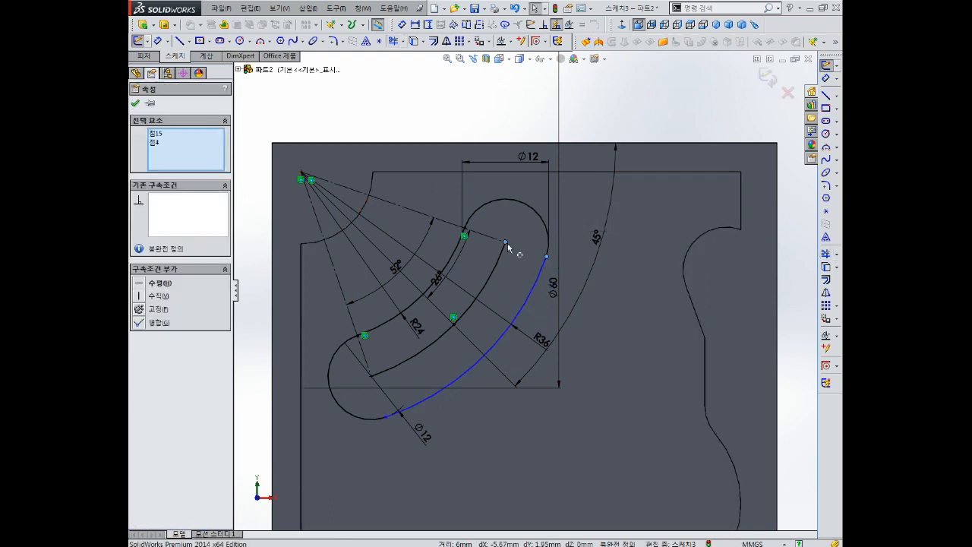
pyautogui.press('Escape')
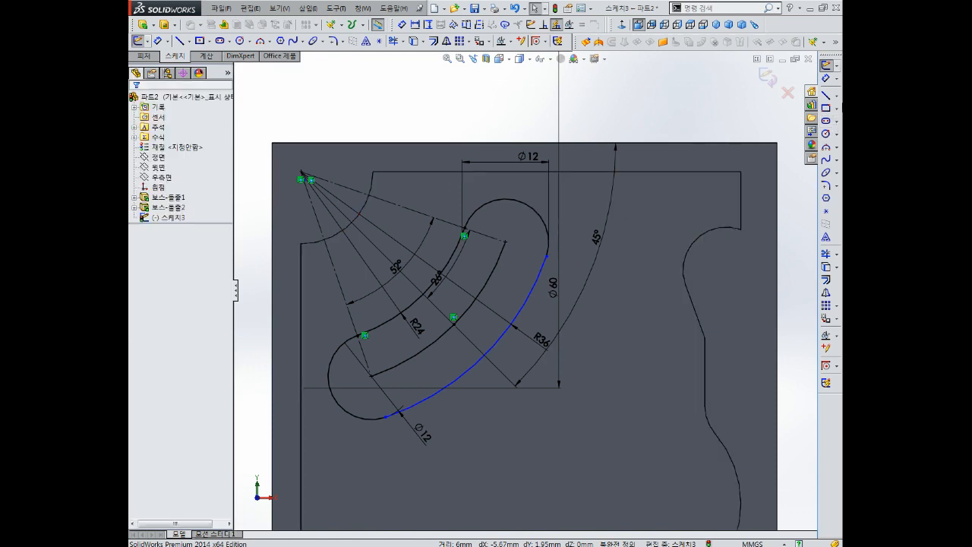
# - Draw two short lines joining the centre arc's upper and lower ends to the matching ends of the outer arc
pyautogui.click(811, 92)
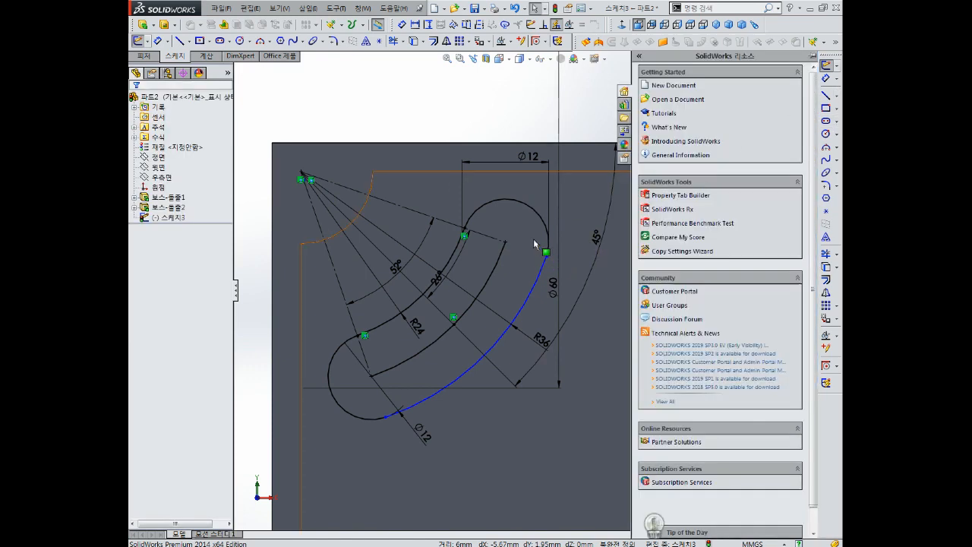
pyautogui.click(601, 91)
pyautogui.click(826, 95)
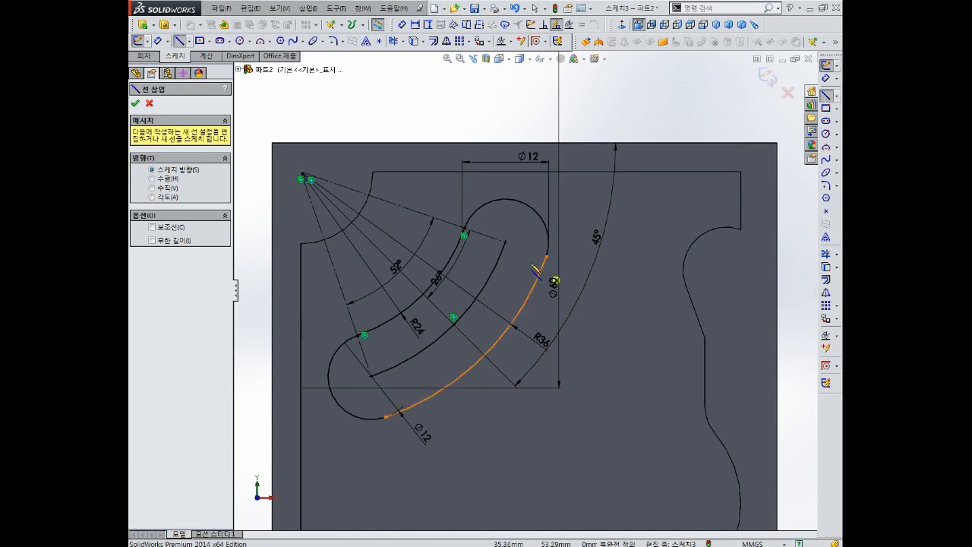
pyautogui.click(547, 257)
pyautogui.press('Escape')
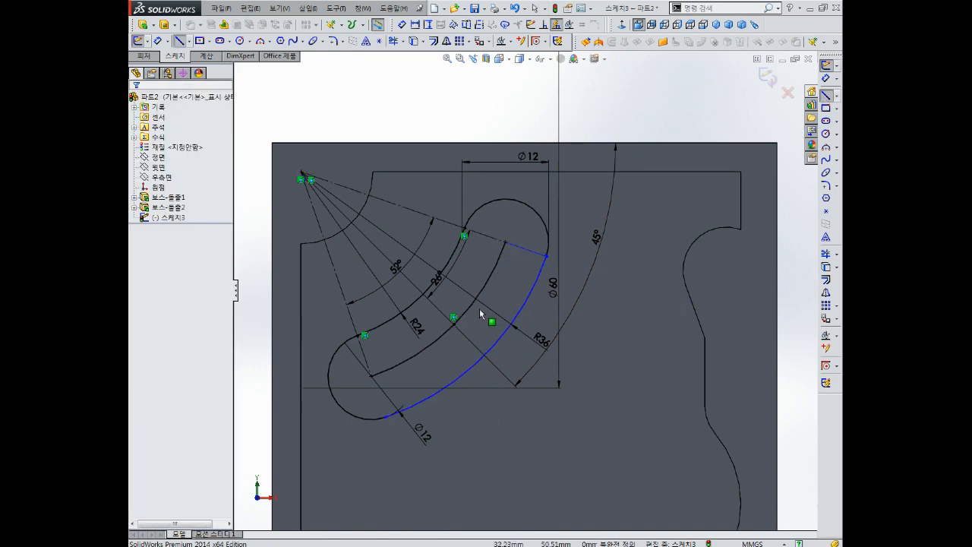
pyautogui.click(827, 95)
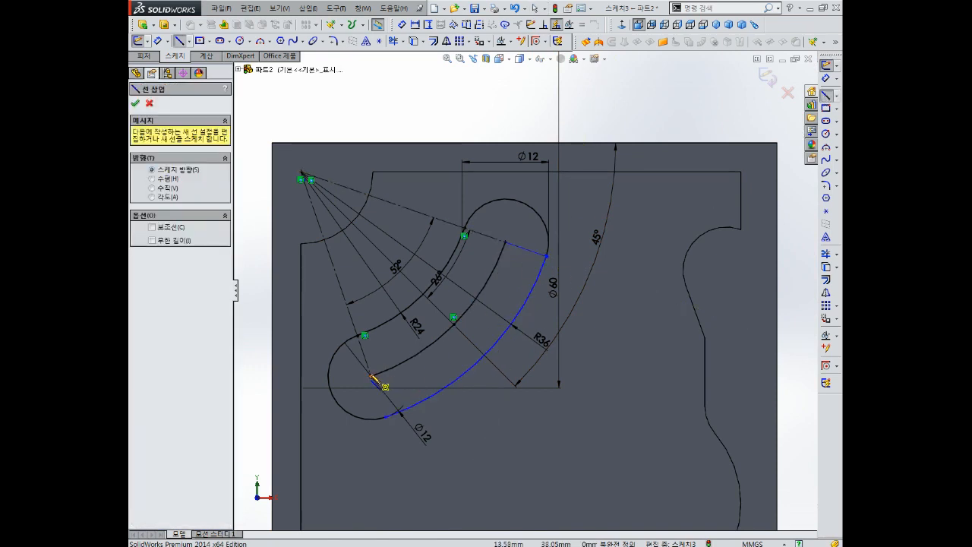
pyautogui.click(372, 375)
pyautogui.click(386, 416)
pyautogui.press('Escape')
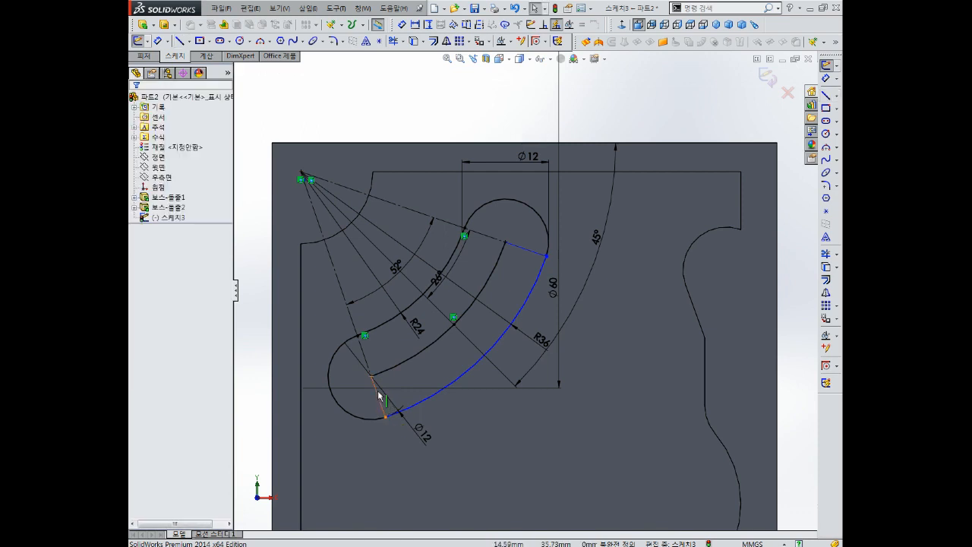
# - Apply a fixed relation to the short line at the slot's lower end
pyautogui.click(374, 389)
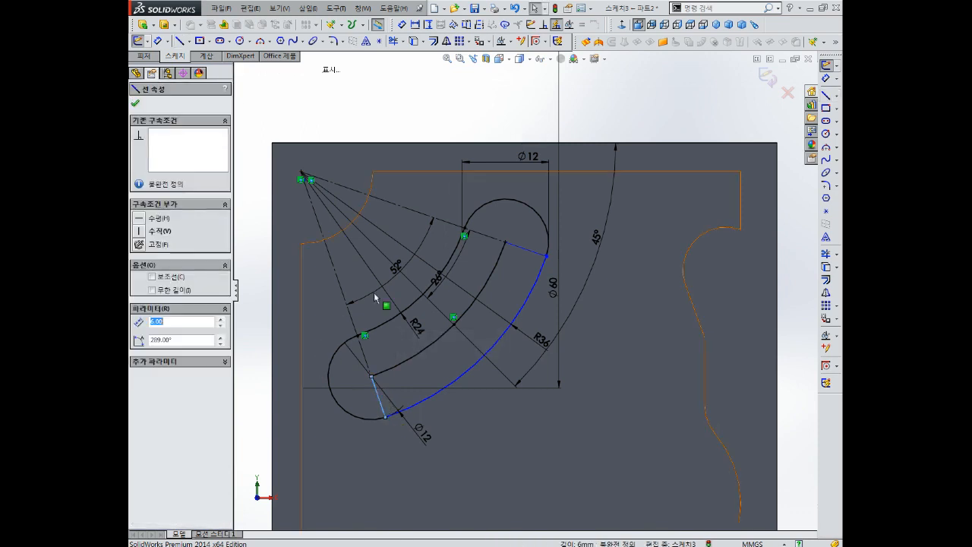
pyautogui.click(139, 244)
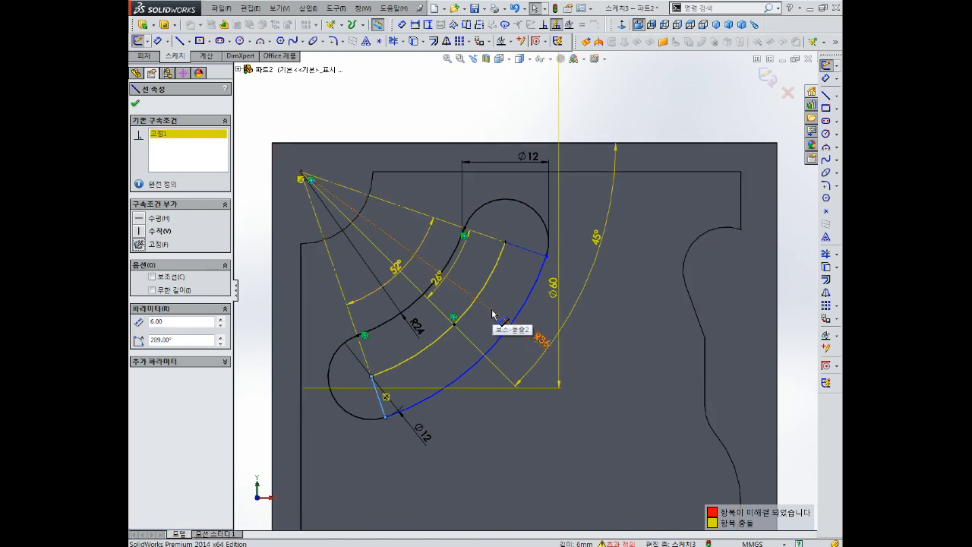
pyautogui.press('Escape')
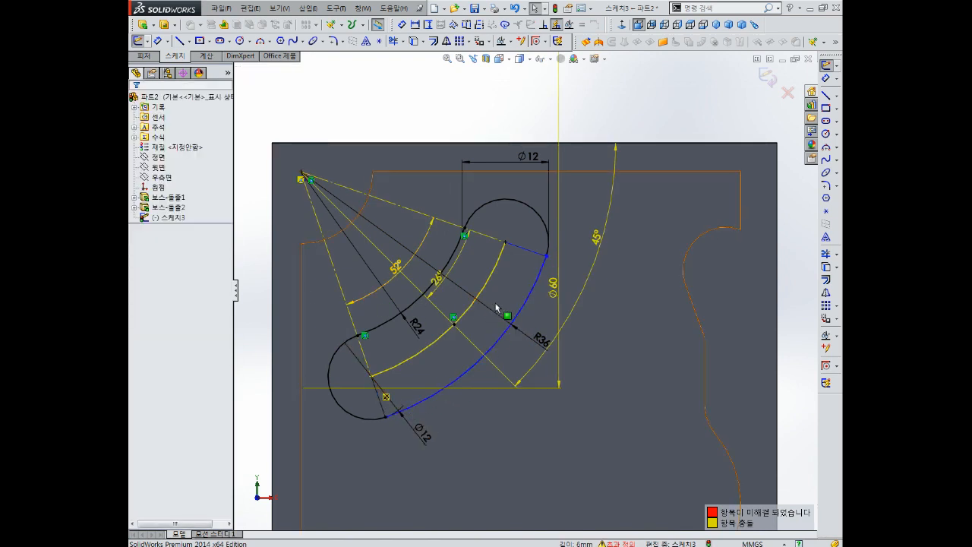
# - Undo the fixed relation on the lower short line and convert both short lines and the slot's centre arc to construction geometry
pyautogui.hotkey('ctrl', 'z')
pyautogui.press('Escape')
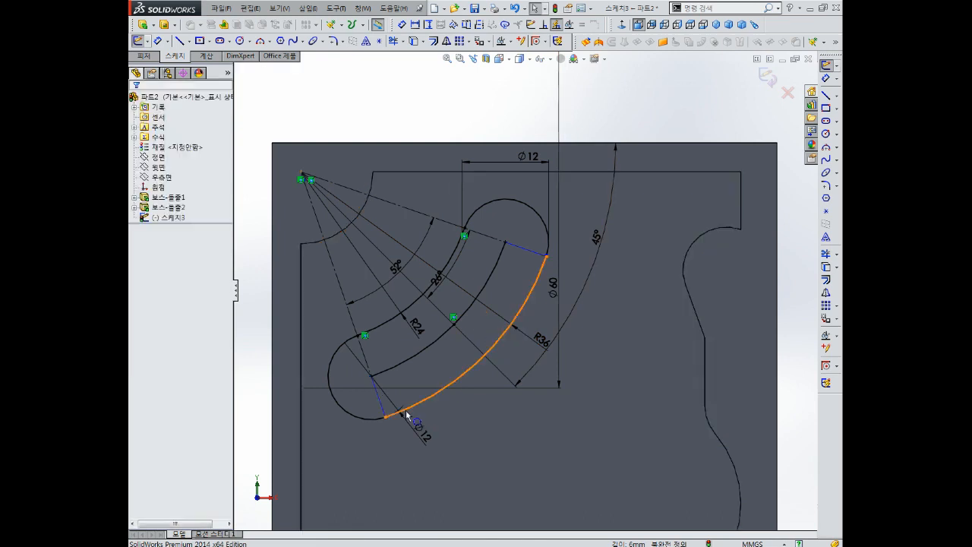
pyautogui.click(382, 406)
pyautogui.press('Escape')
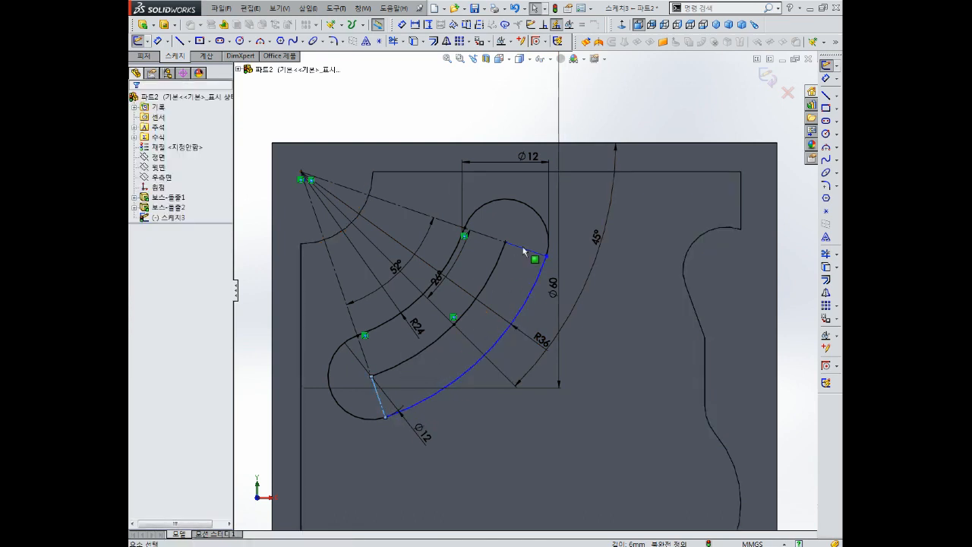
pyautogui.click(525, 249)
pyautogui.press('Escape')
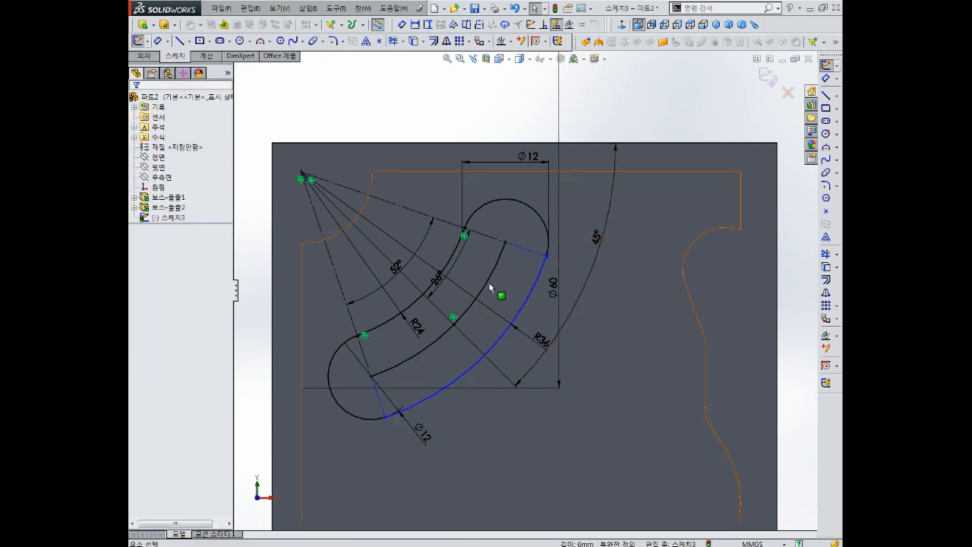
pyautogui.click(487, 282)
pyautogui.click(531, 245)
pyautogui.press('Escape')
# - Try to apply a fixed relation to the outer arc's lower endpoint
pyautogui.scroll(2, 577, 310)
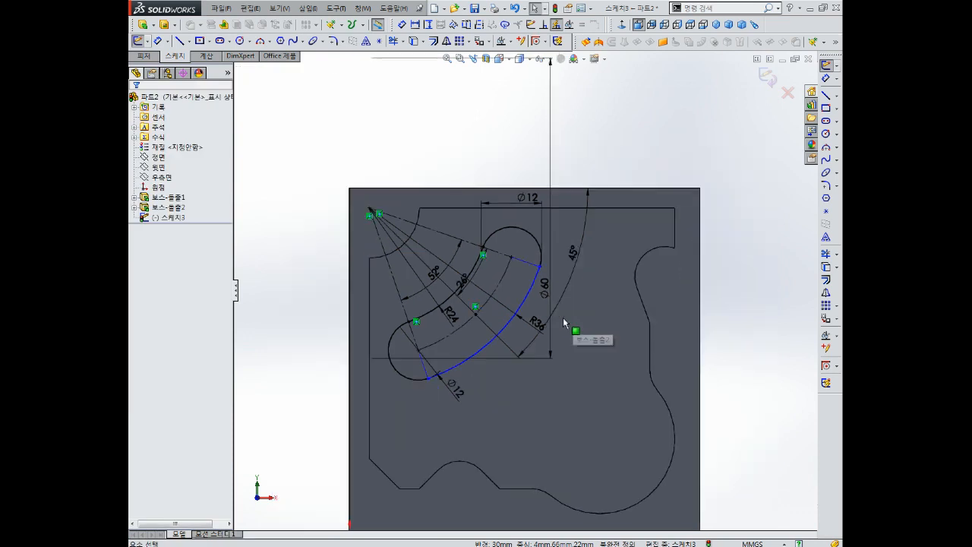
pyautogui.scroll(-4, 563, 317)
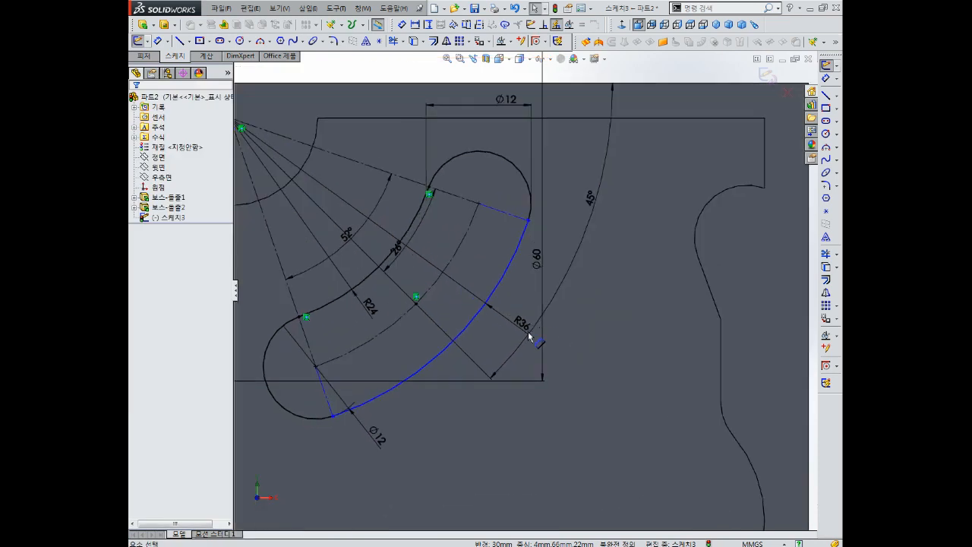
pyautogui.click(333, 416)
pyautogui.click(139, 219)
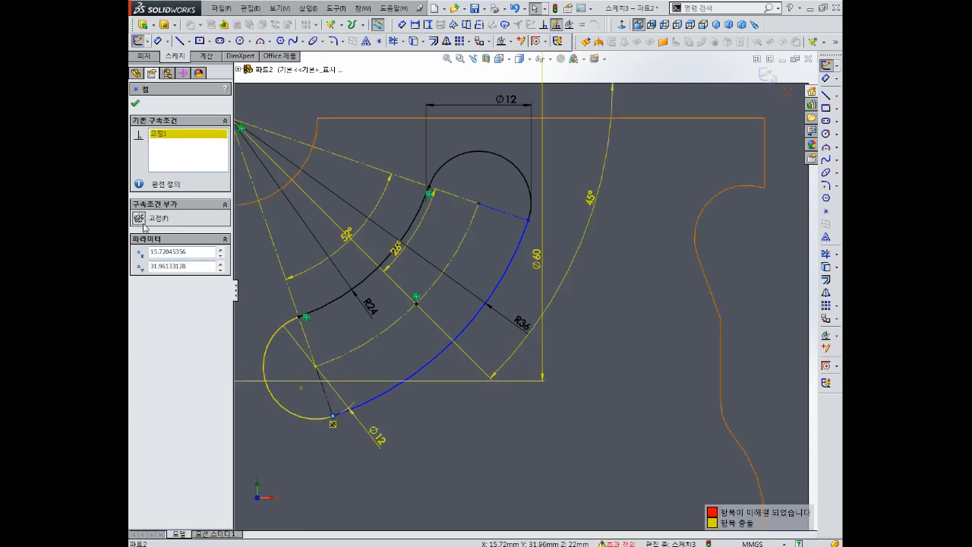
pyautogui.click(254, 281)
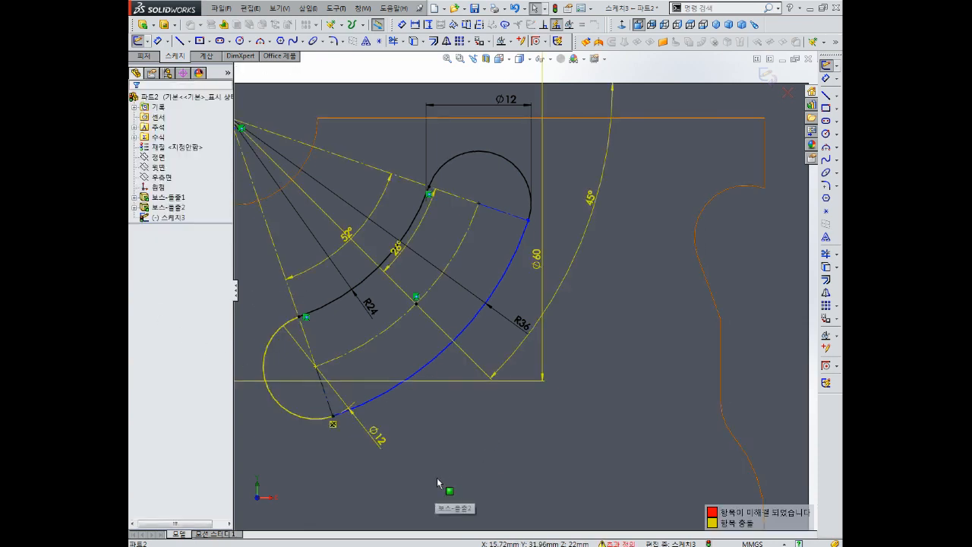
pyautogui.hotkey('ctrl', 'z')
pyautogui.press('Escape')
pyautogui.scroll(3, 523, 291)
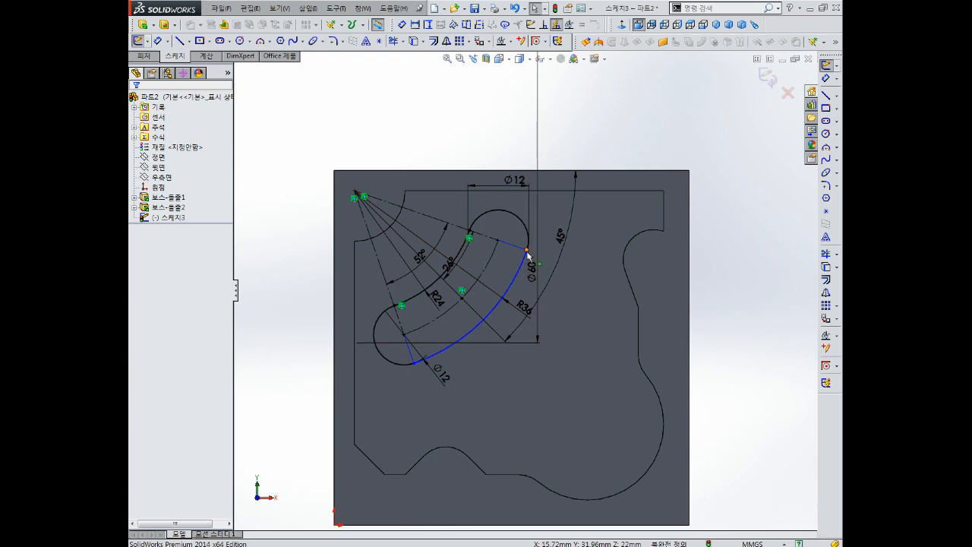
# - Try to select the outer arc together with its upper endpoint to relate them
pyautogui.click(528, 254)
pyautogui.scroll(-3, 511, 255)
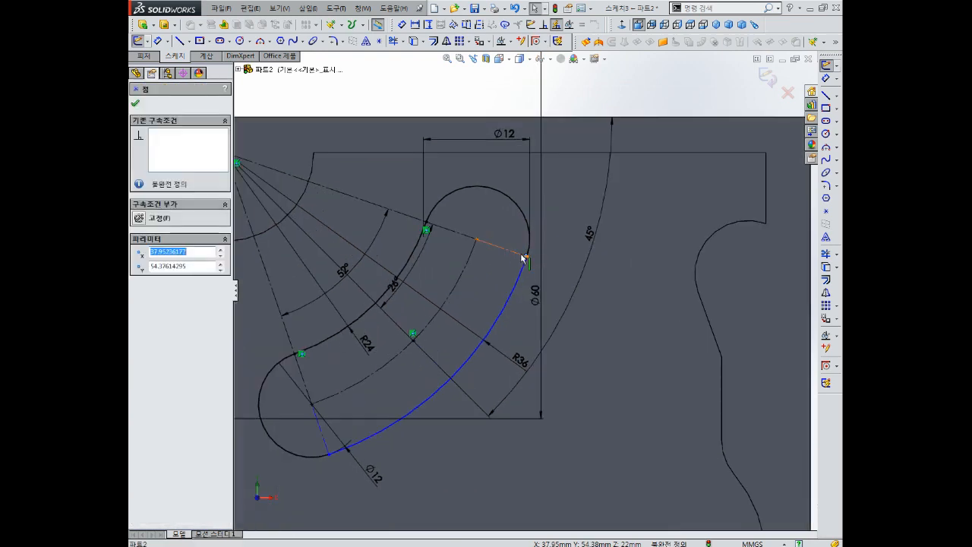
pyautogui.scroll(-5, 524, 258)
pyautogui.press('Escape')
pyautogui.click(523, 288)
pyautogui.press('Escape')
pyautogui.click(523, 287)
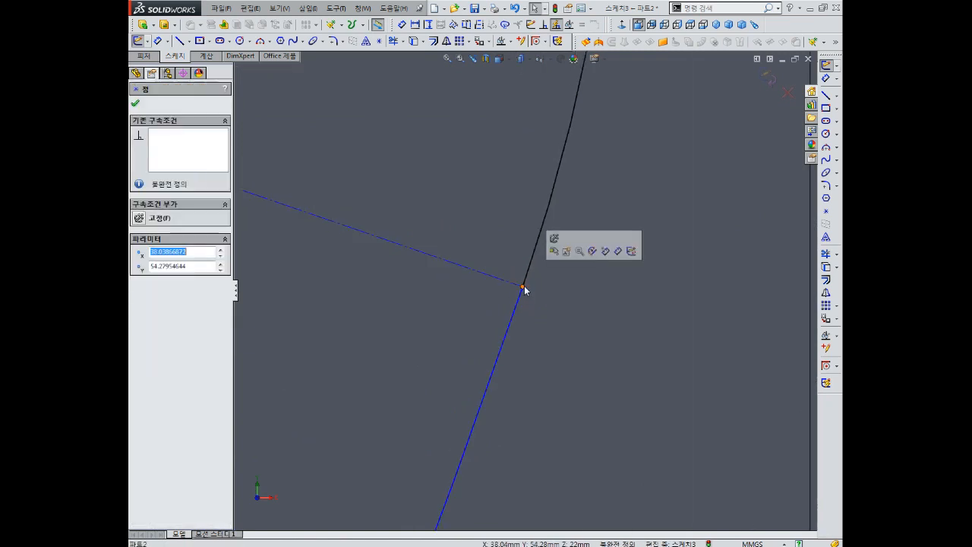
pyautogui.click(520, 297)
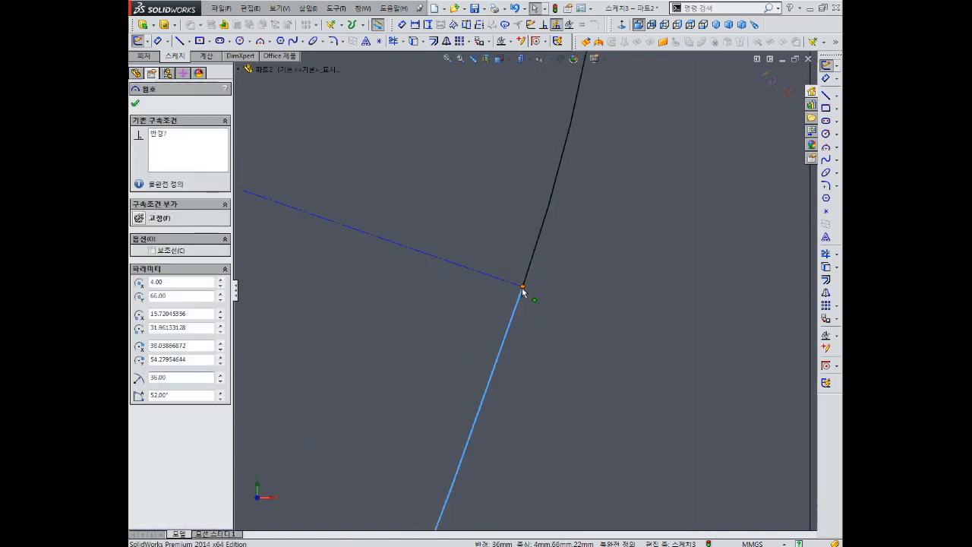
pyautogui.keyDown('ctrl'); pyautogui.click(523, 287); pyautogui.keyUp('ctrl')
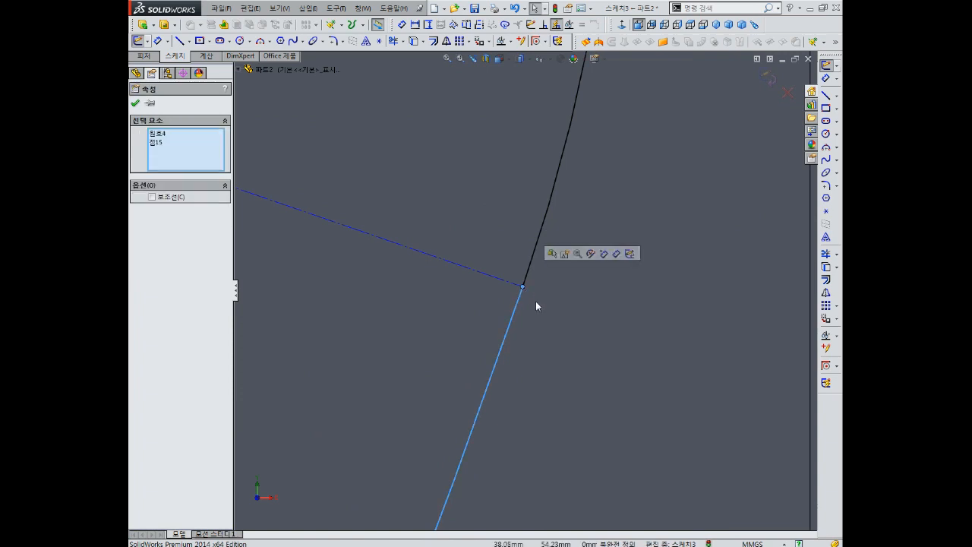
pyautogui.scroll(3, 527, 290)
# - Try to select the upper short construction line with the outer arc and its endpoint to relate them
pyautogui.click(492, 290)
pyautogui.click(495, 286)
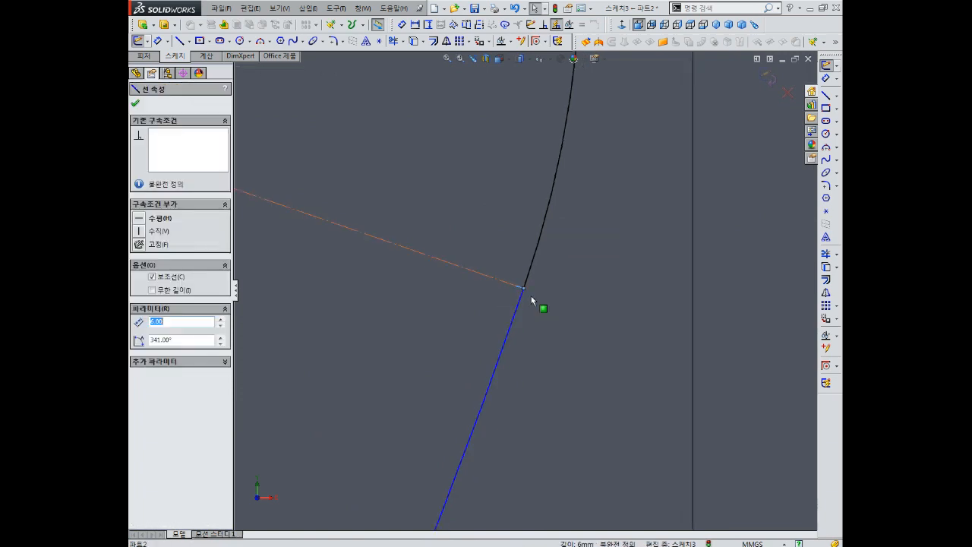
pyautogui.keyDown('ctrl'); pyautogui.click(524, 288); pyautogui.keyUp('ctrl')
pyautogui.click(530, 303)
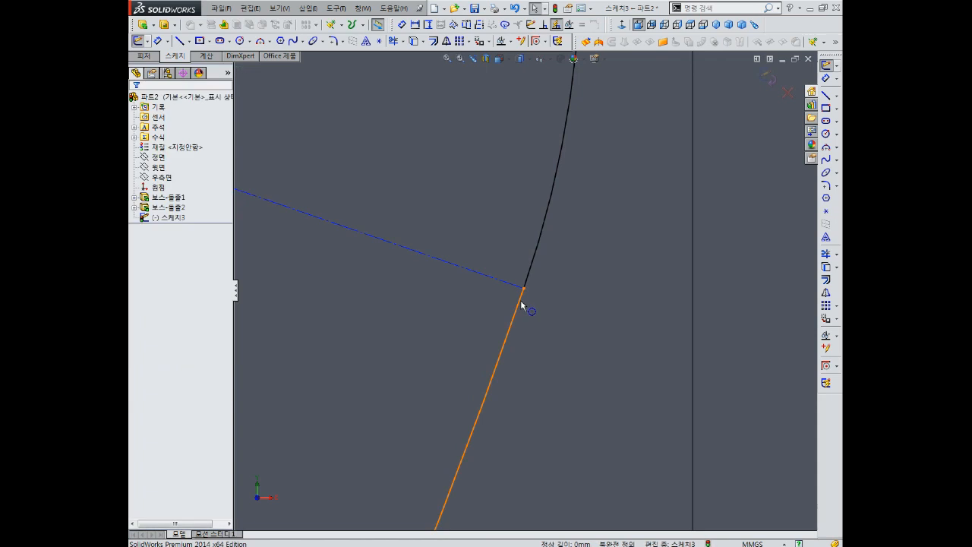
pyautogui.click(524, 292)
pyautogui.keyDown('ctrl'); pyautogui.click(509, 287); pyautogui.keyUp('ctrl')
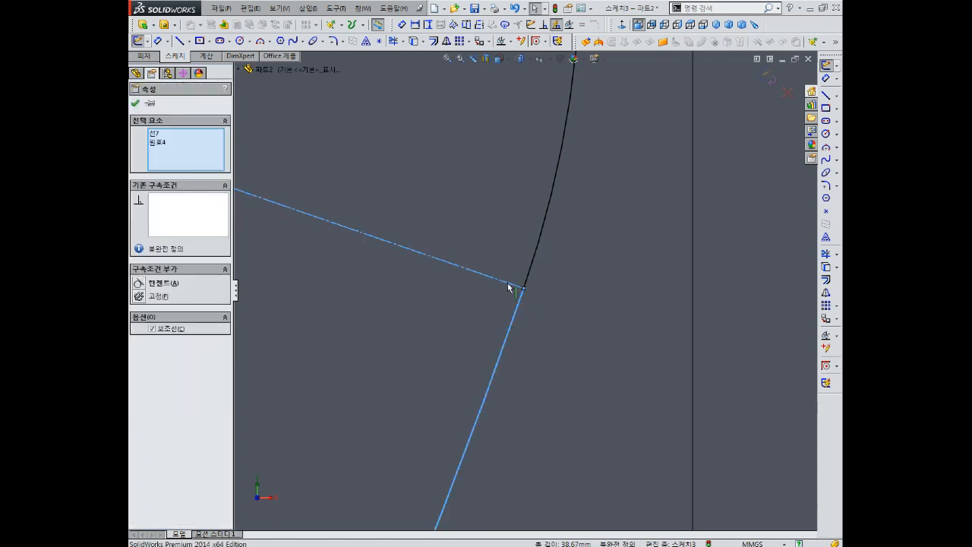
pyautogui.click(551, 328)
pyautogui.scroll(5, 560, 330)
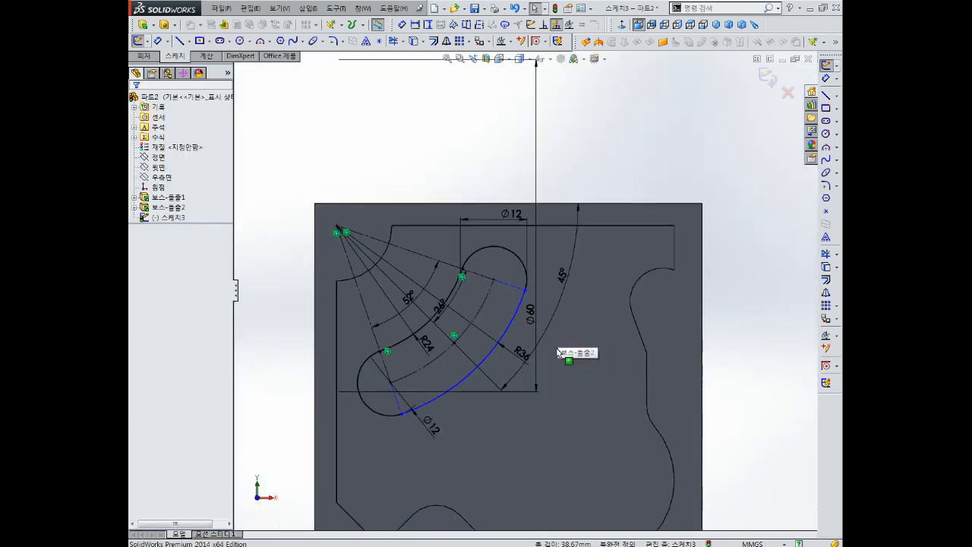
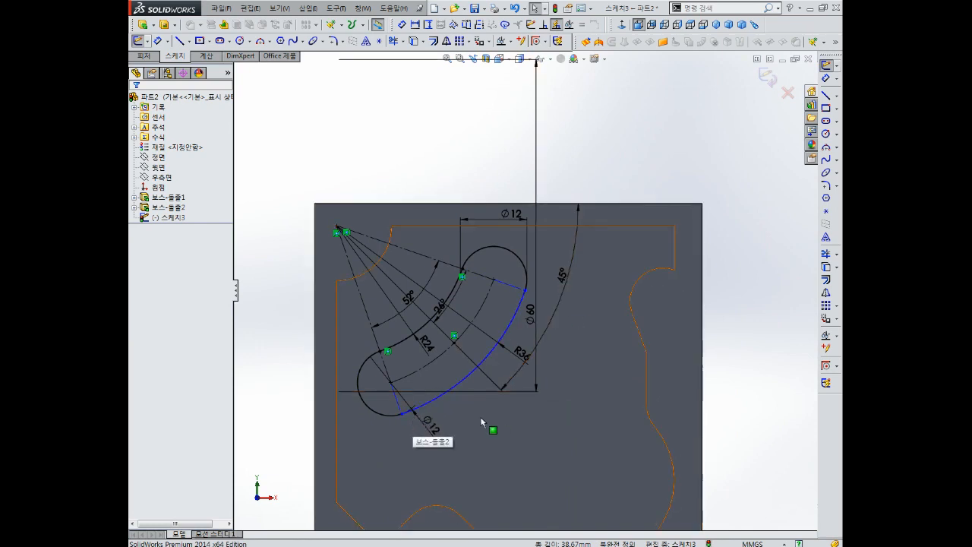
# - Constrain the slot's outer arc at the short construction lines so that the arc is fully defined
pyautogui.scroll(3, 478, 403)
pyautogui.click(476, 354)
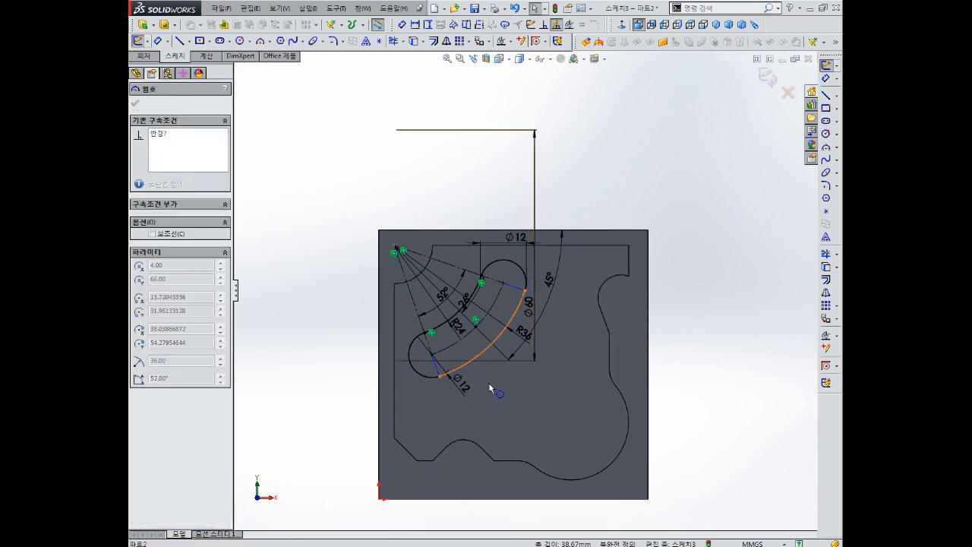
pyautogui.press('Escape')
pyautogui.scroll(-3, 526, 273)
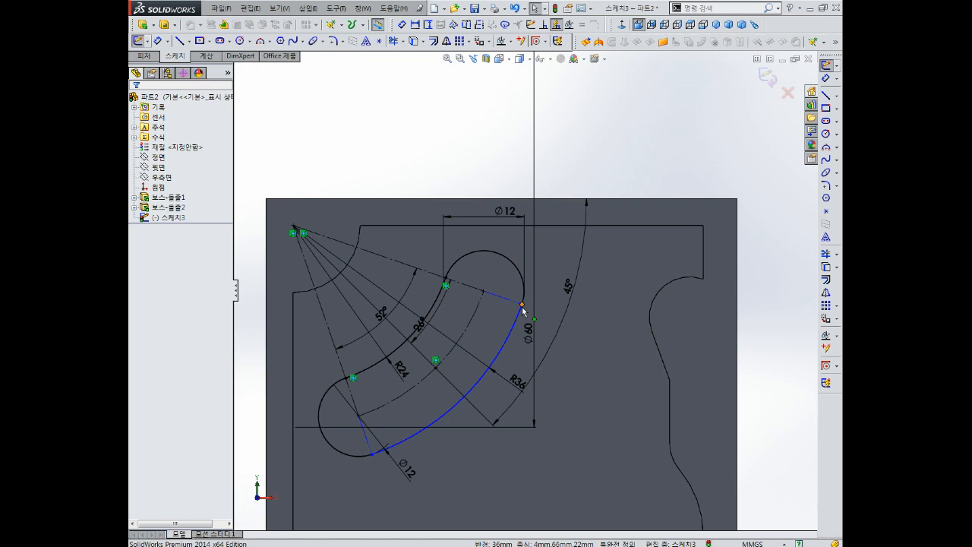
pyautogui.click(369, 441)
pyautogui.press('Escape')
# - Try to apply a fixed relation to the slot's 36 mm radius outer arc
pyautogui.click(423, 433)
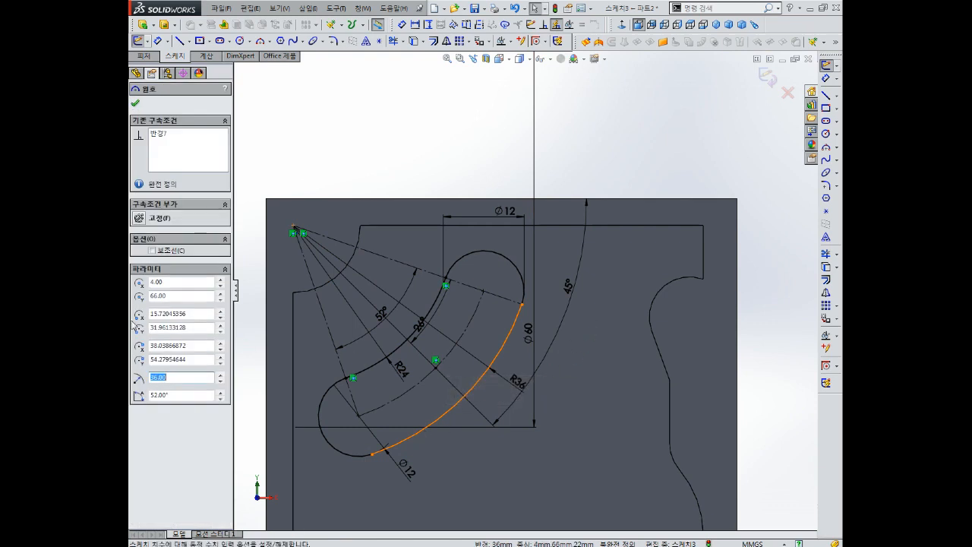
pyautogui.click(141, 219)
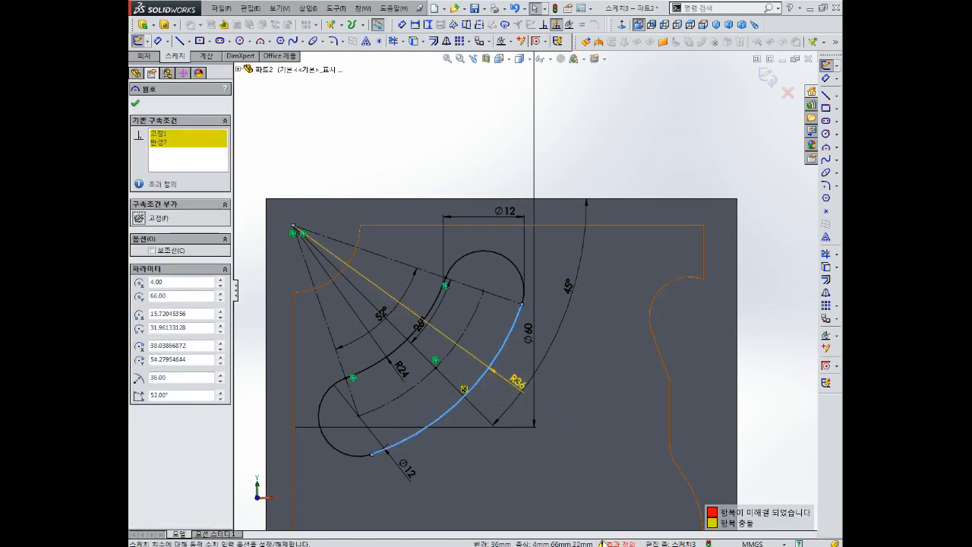
pyautogui.press('Escape')
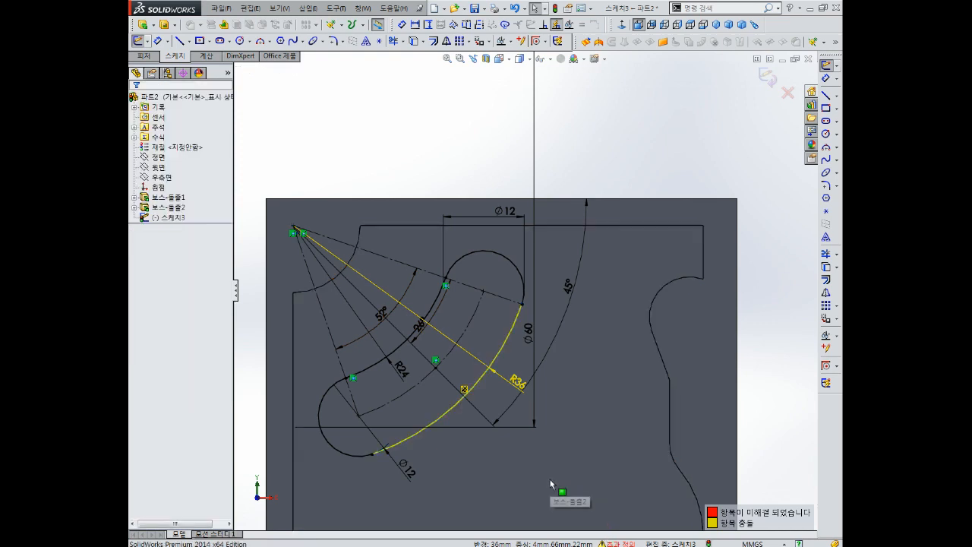
pyautogui.hotkey('ctrl', 'z')
pyautogui.press('Escape')
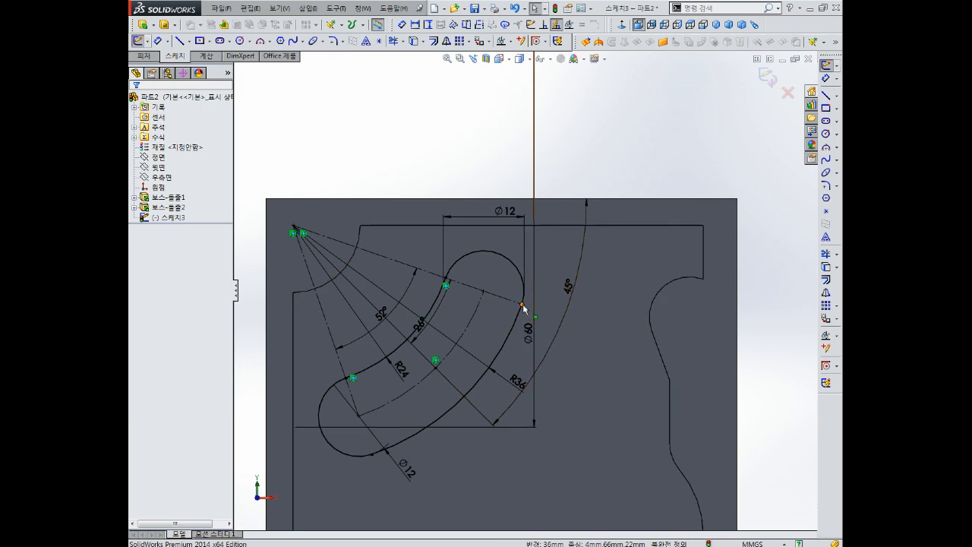
# - Examine the slot's outer arc endpoint and the slot sketch against the whole raised profile
pyautogui.click(523, 306)
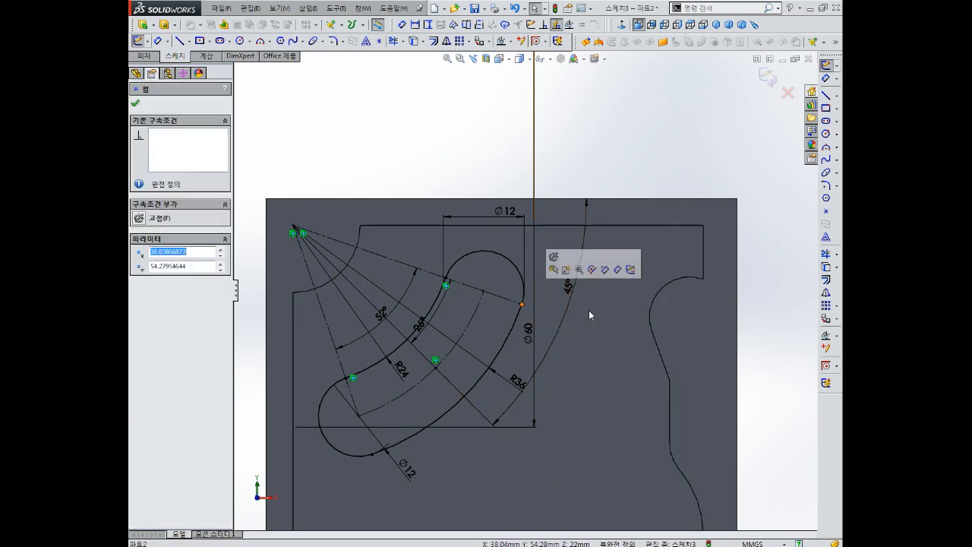
pyautogui.press('Escape')
pyautogui.scroll(3, 583, 386)
pyautogui.scroll(-2, 565, 419)
pyautogui.scroll(2, 565, 419)
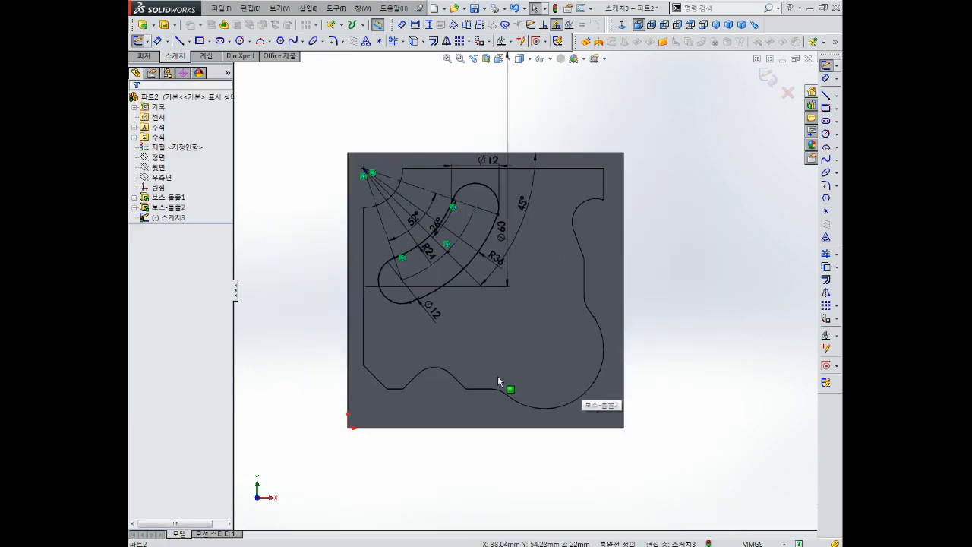
pyautogui.scroll(-3, 475, 309)
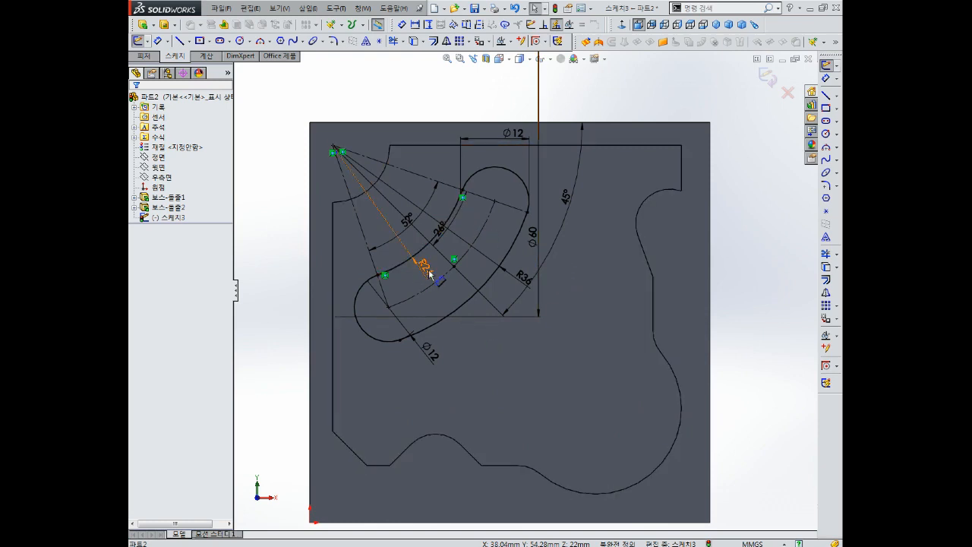
pyautogui.scroll(3, 529, 293)
pyautogui.scroll(-3, 497, 304)
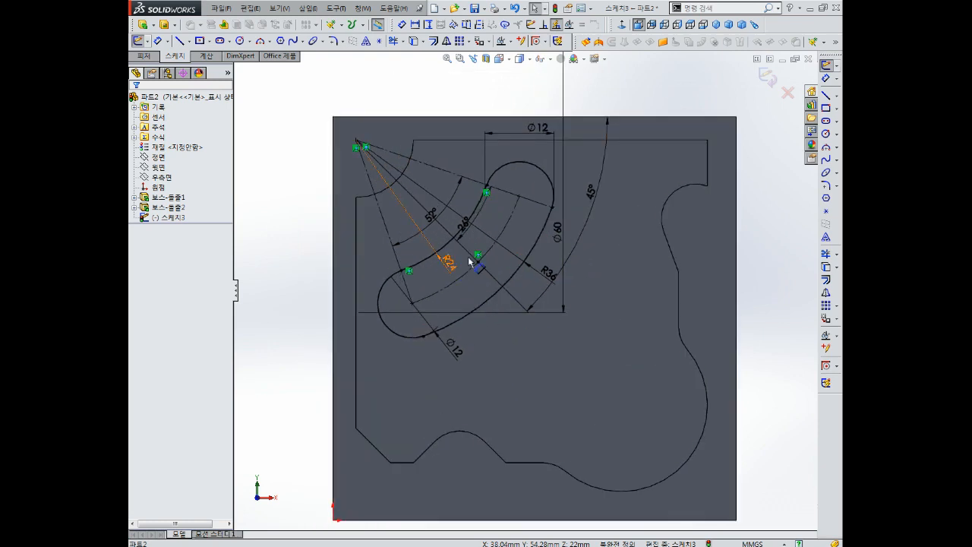
pyautogui.scroll(2, 524, 288)
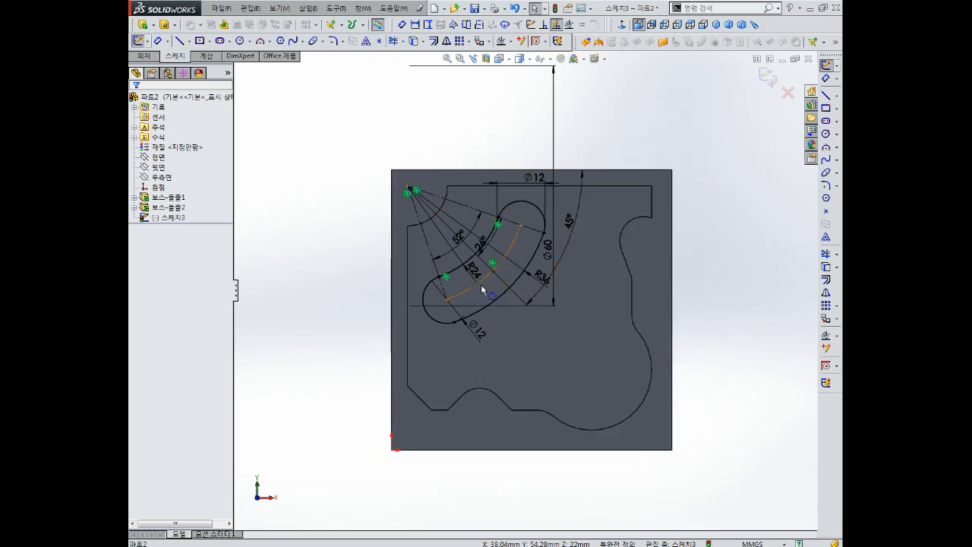
pyautogui.scroll(-2, 642, 341)
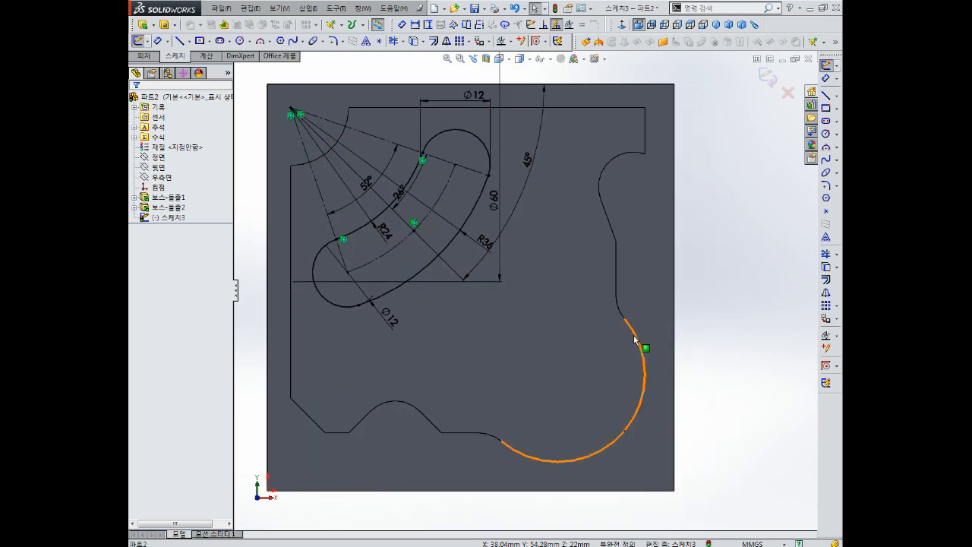
pyautogui.click(642, 343)
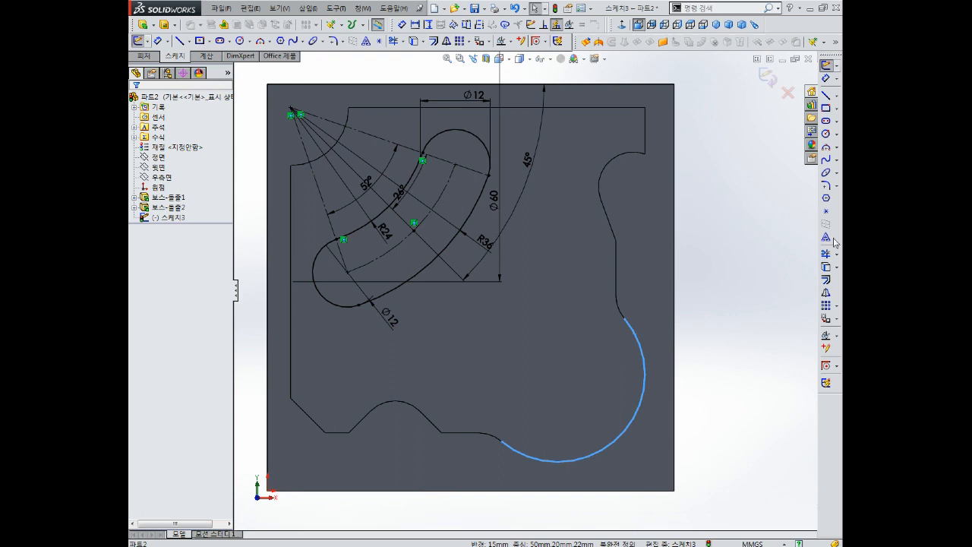
pyautogui.click(828, 135)
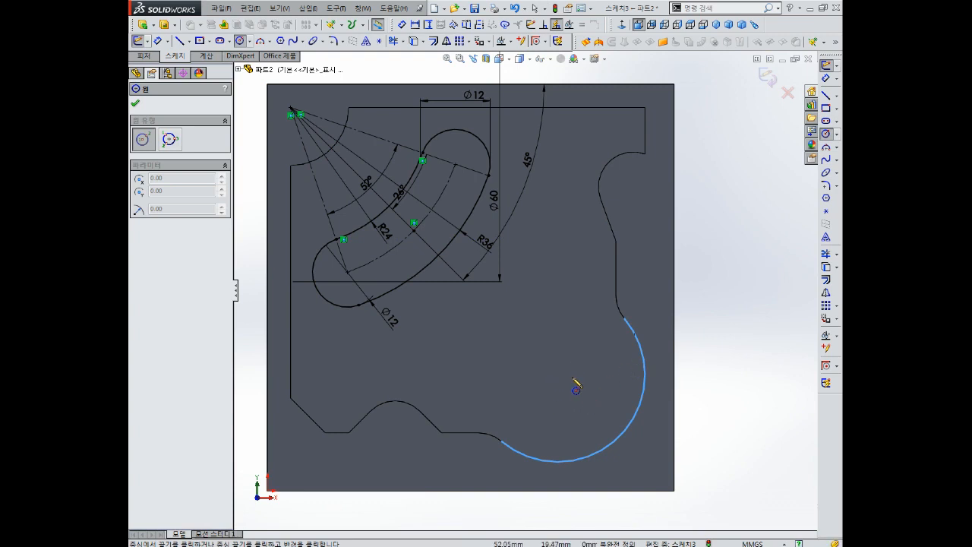
pyautogui.press('Escape')
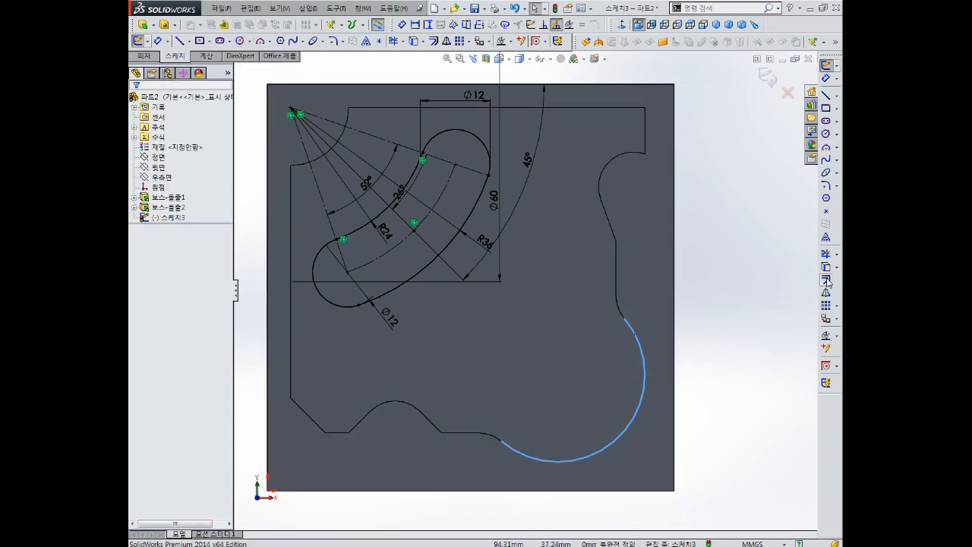
# - Convert the raised profile's large lower-right arc edge into a sketch entity with Convert Entities
pyautogui.click(826, 281)
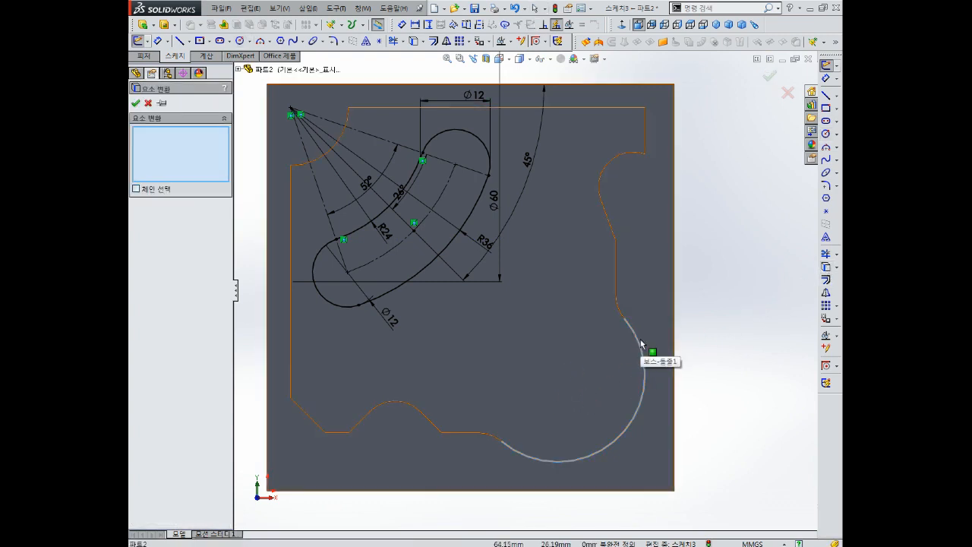
pyautogui.click(642, 344)
pyautogui.press('Return')
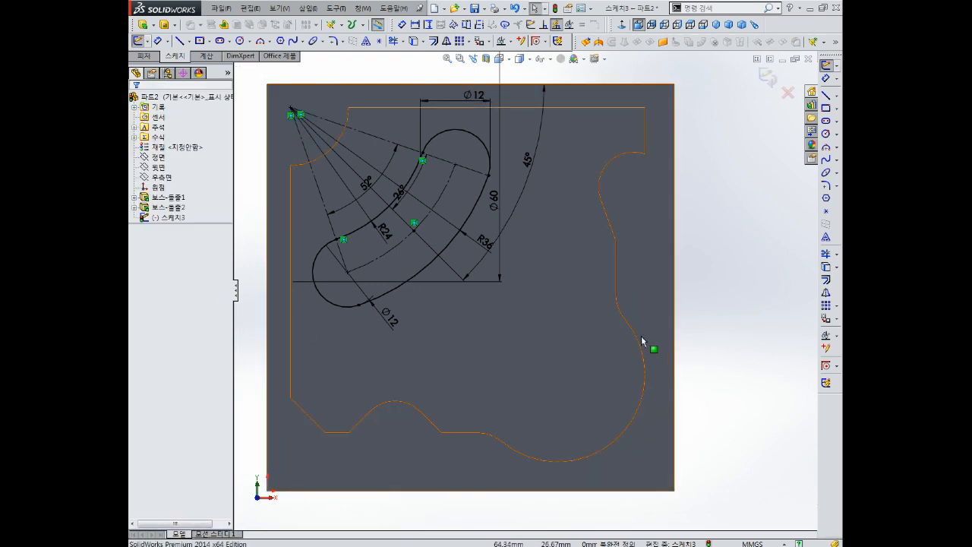
pyautogui.click(644, 340)
pyautogui.click(825, 267)
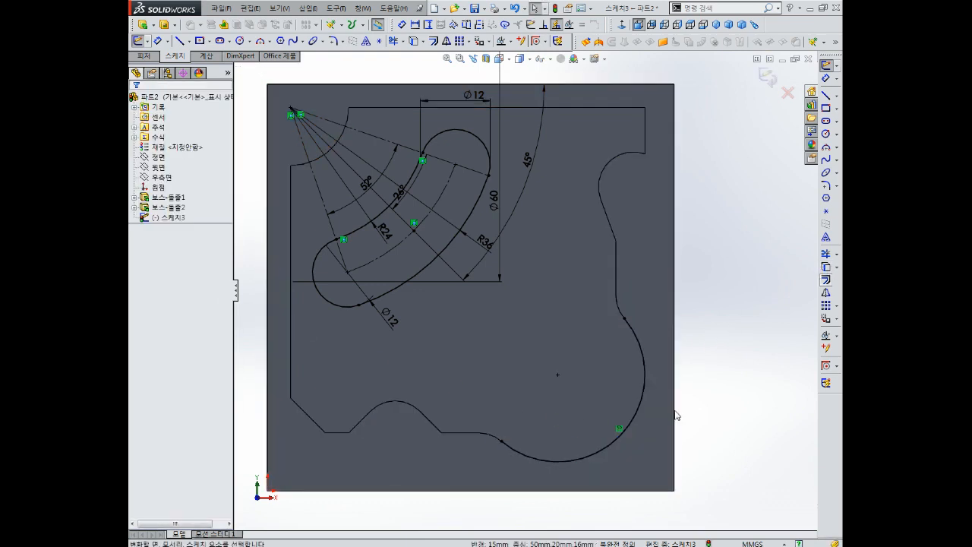
# - Draw a 15 mm radius circle centred on the converted corner arc's centre and passing through the arc's upper endpoint
pyautogui.click(637, 343)
pyautogui.click(681, 339)
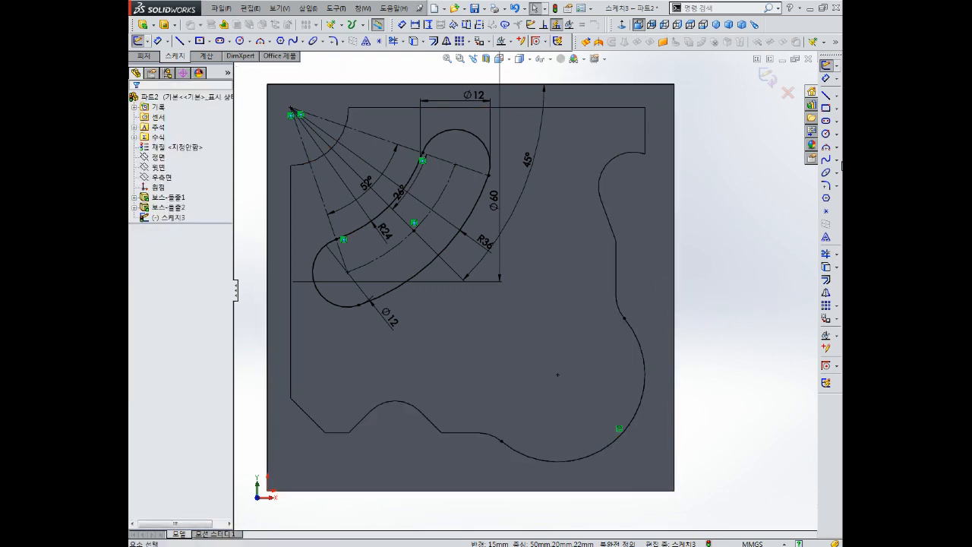
pyautogui.click(826, 133)
pyautogui.click(558, 374)
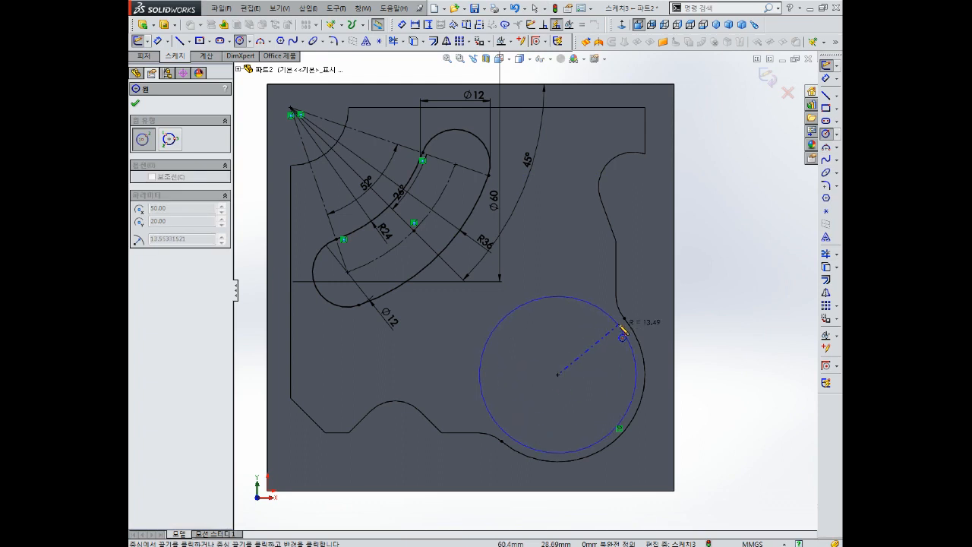
pyautogui.click(624, 319)
pyautogui.press('Escape')
pyautogui.moveTo(704, 325); pyautogui.dragTo(705, 273, button='right')
pyautogui.click(586, 294)
pyautogui.press('Escape')
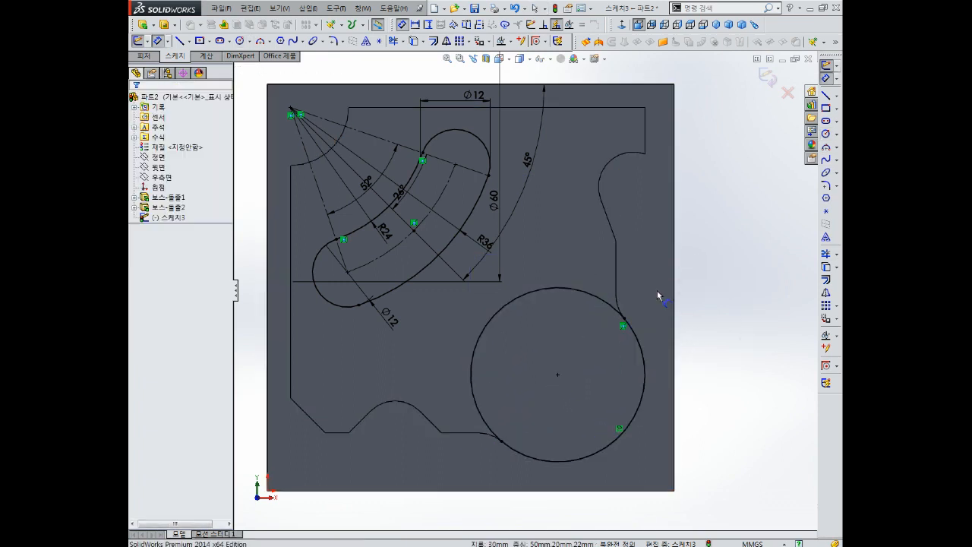
# - Draw a diagonal line about 41 mm long from the circle's centre to the midpoint of the slot's inner arc
pyautogui.scroll(2, 540, 319)
pyautogui.click(826, 95)
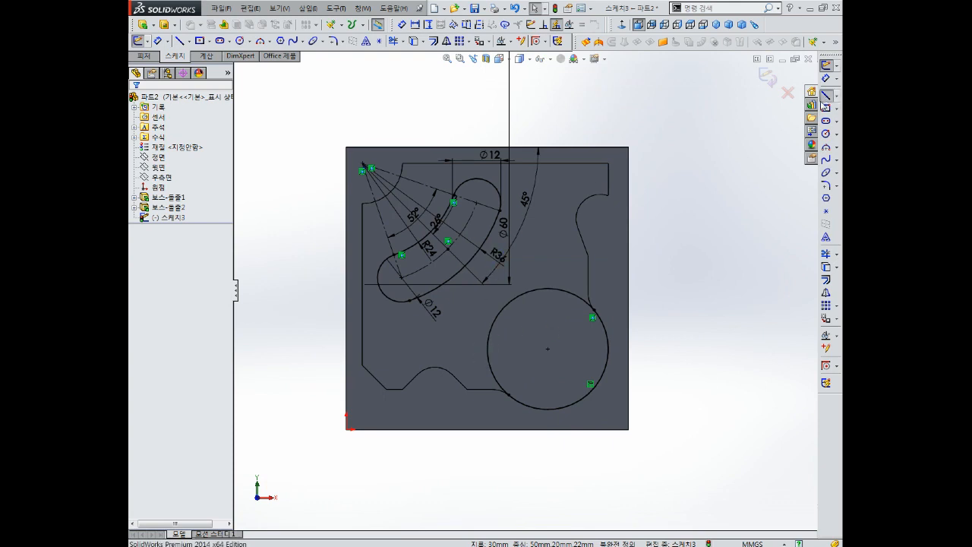
pyautogui.scroll(-2, 439, 240)
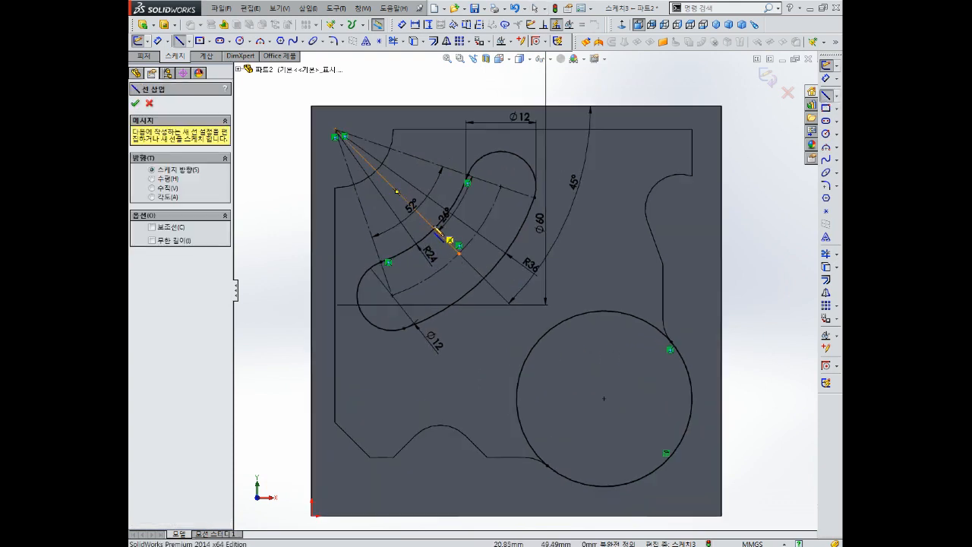
pyautogui.click(604, 398)
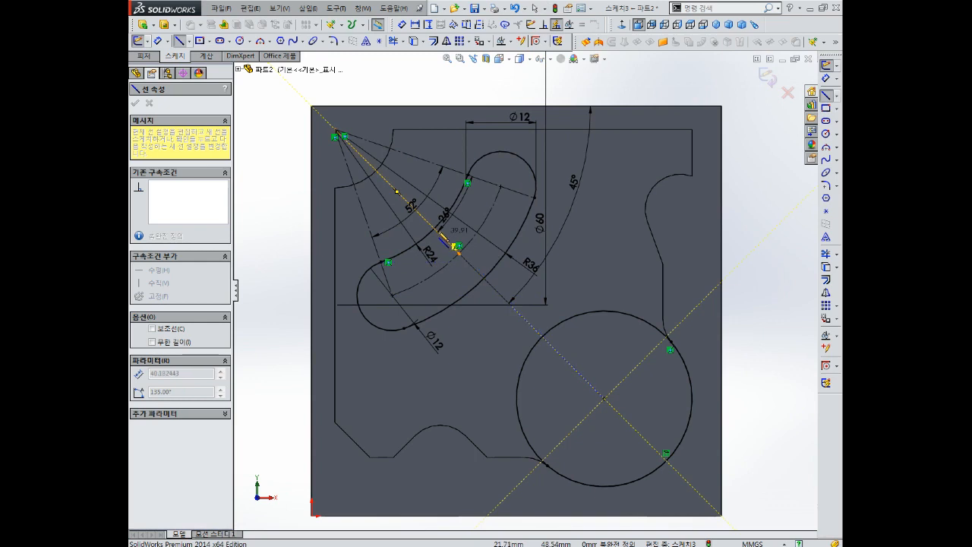
pyautogui.click(435, 229)
pyautogui.press('Escape')
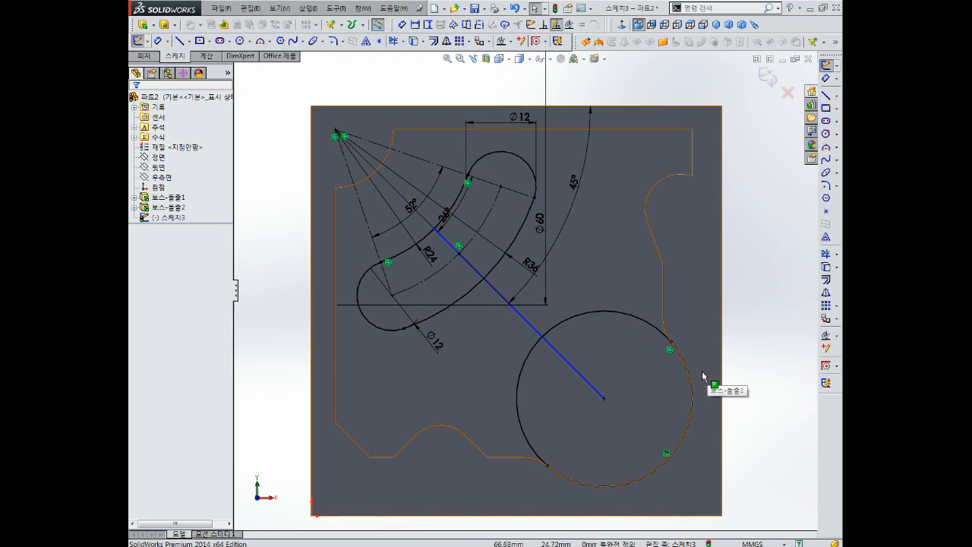
# - Offset the diagonal line by 7 mm to each side to form two parallel channel lines
pyautogui.click(828, 281)
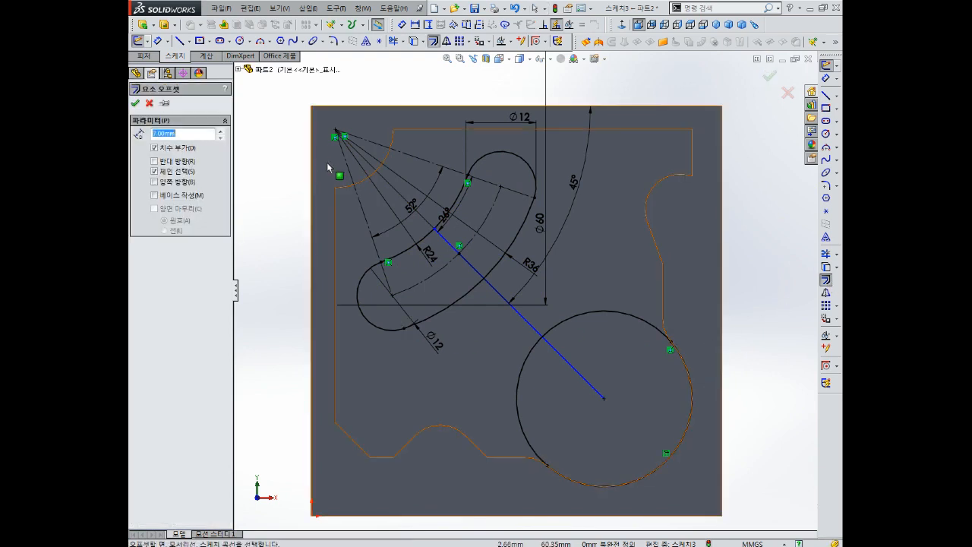
pyautogui.click(515, 309)
pyautogui.click(575, 298)
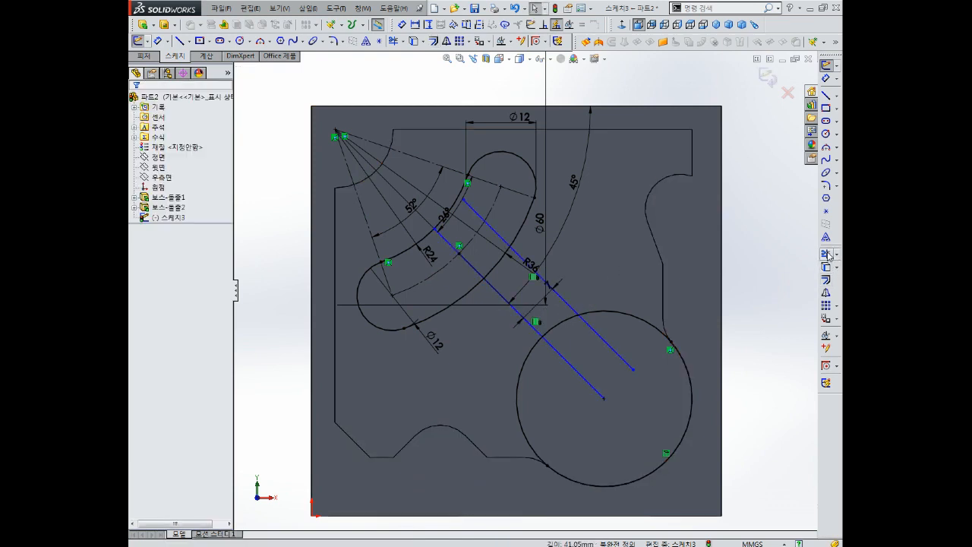
pyautogui.click(827, 281)
pyautogui.click(530, 328)
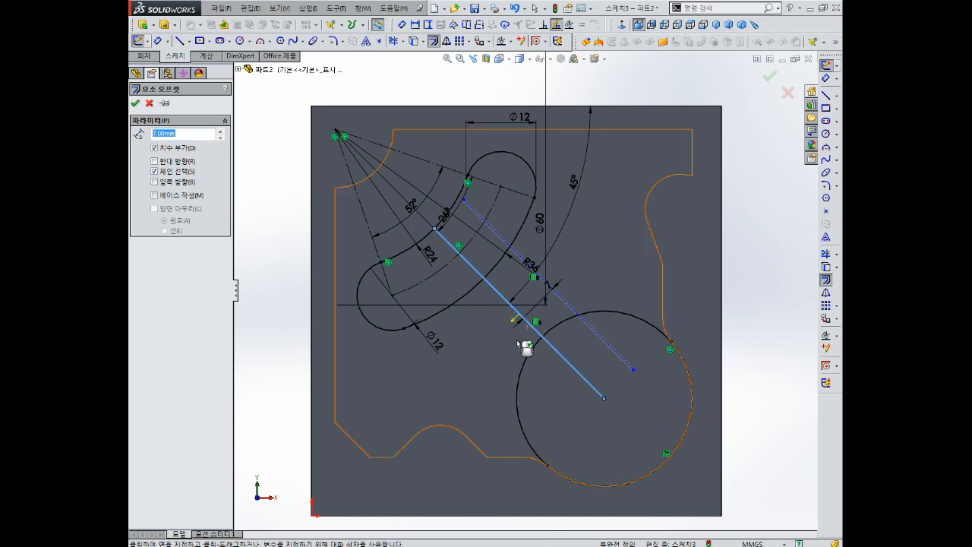
pyautogui.click(509, 352)
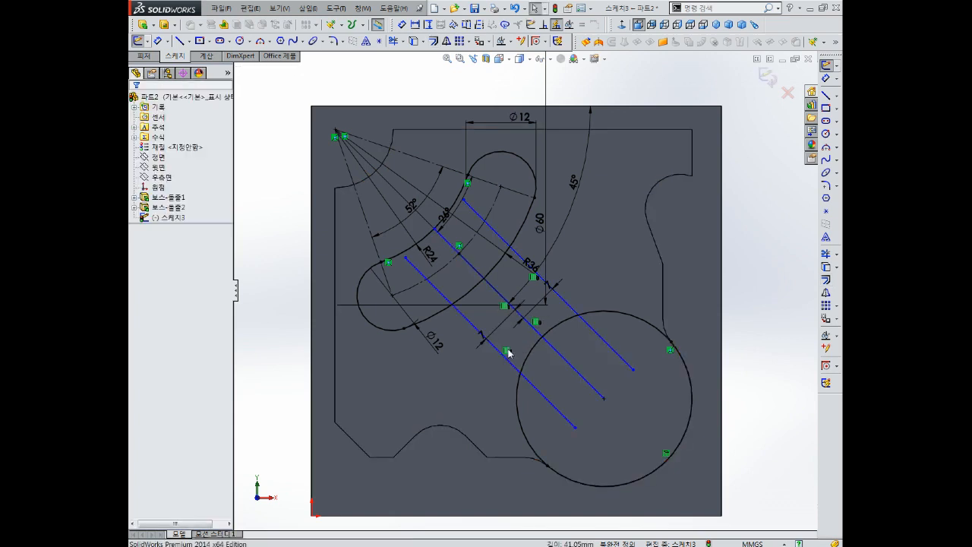
# - Trim the channel line ends inside the circle and the part of the circle lying between the two lines
pyautogui.click(826, 256)
pyautogui.click(610, 348)
pyautogui.click(557, 404)
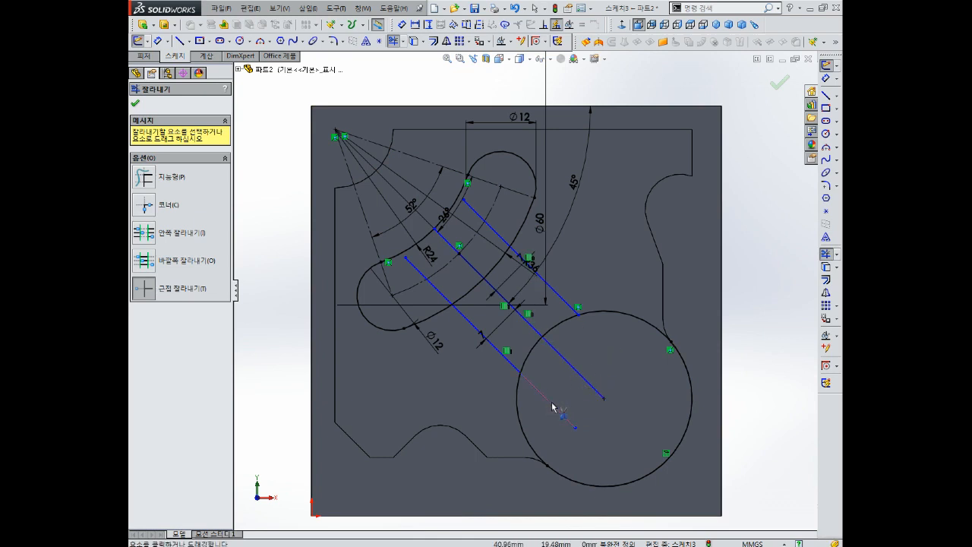
pyautogui.click(549, 350)
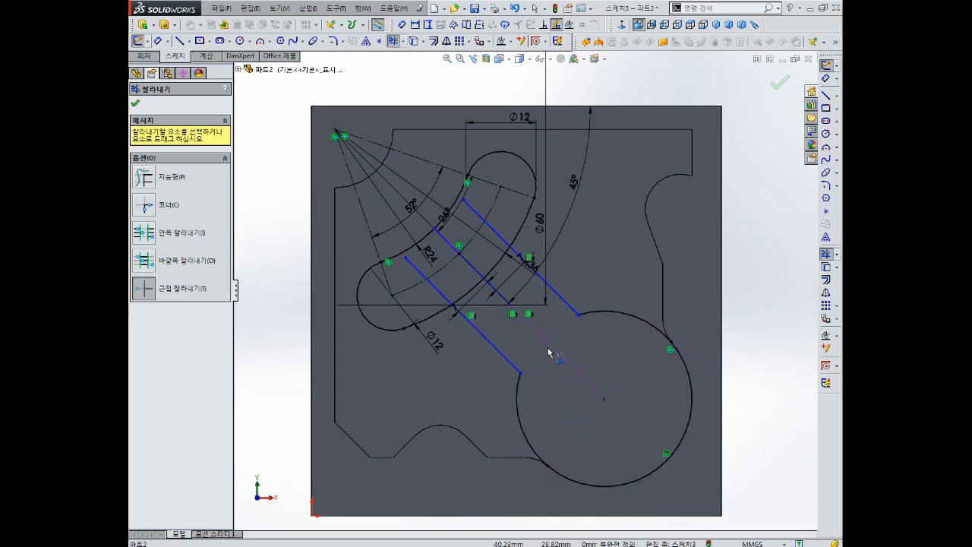
# - Trim both channel lines inside the curved slot and the slot's outer arc between them
pyautogui.click(418, 272)
pyautogui.click(439, 293)
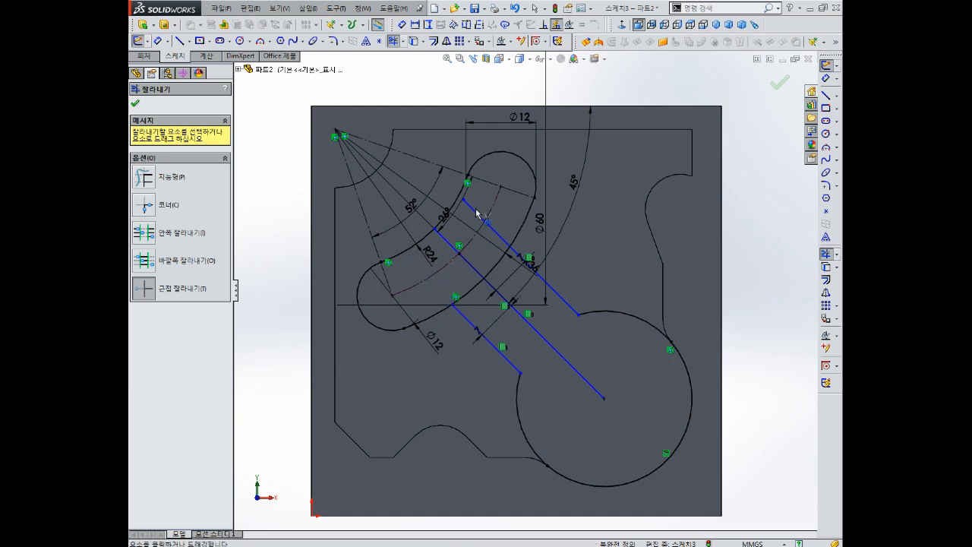
pyautogui.click(477, 214)
pyautogui.click(493, 236)
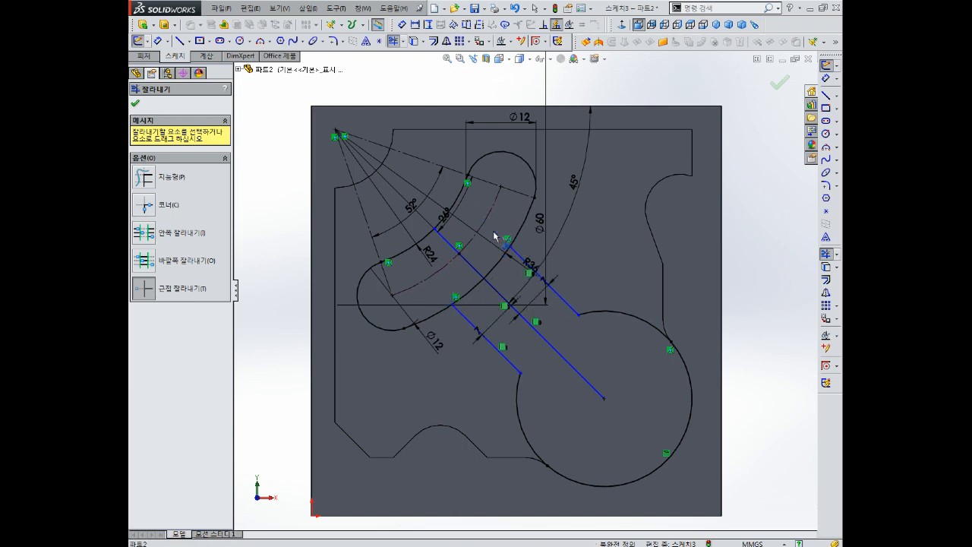
pyautogui.click(448, 240)
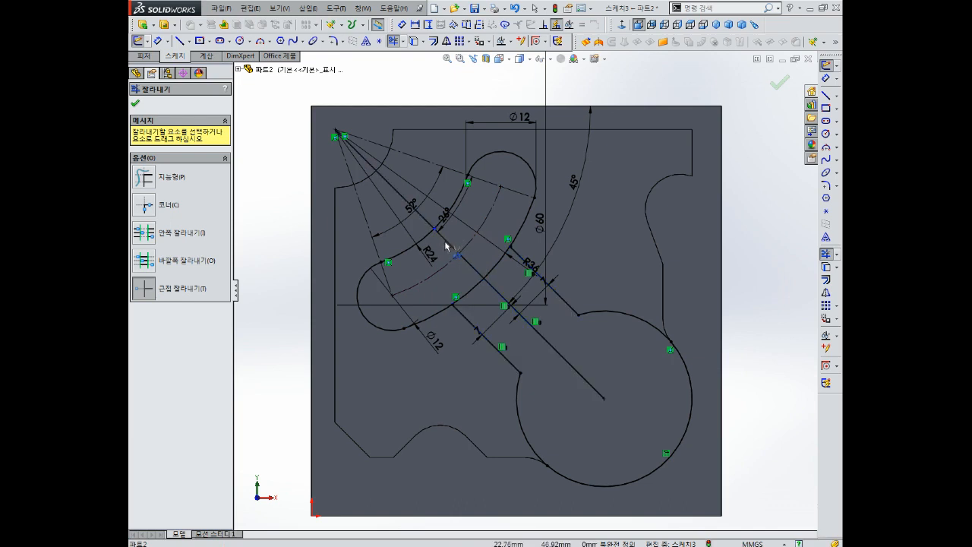
pyautogui.click(465, 298)
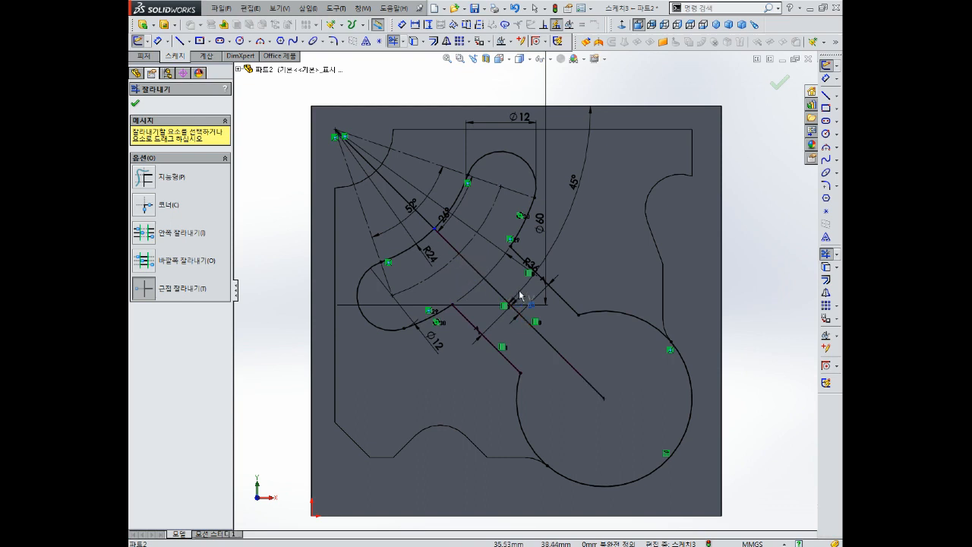
# - Delete the diagonal centre line running from the circle's centre to the slot's inner arc
pyautogui.press('Escape')
pyautogui.click(553, 342)
pyautogui.press('Delete')
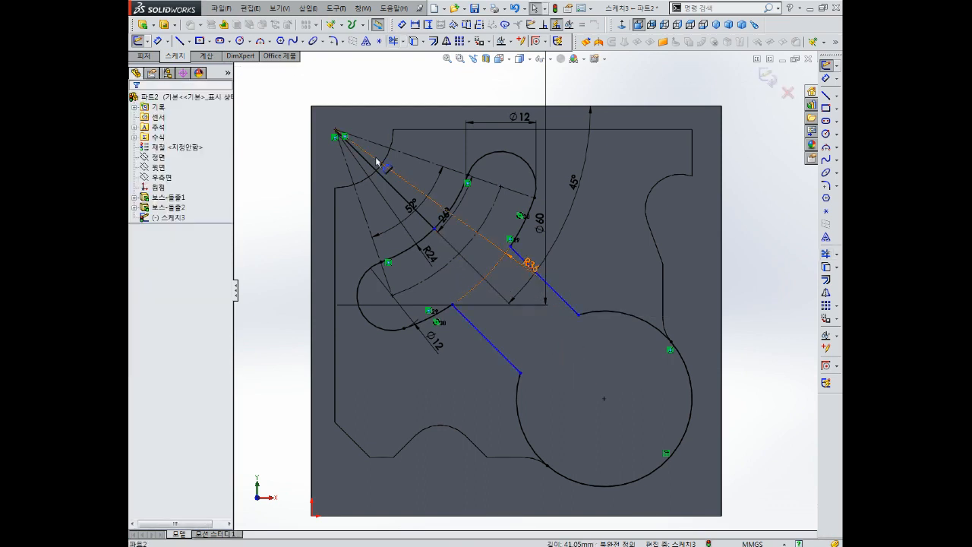
pyautogui.click(389, 189)
pyautogui.press('Delete')
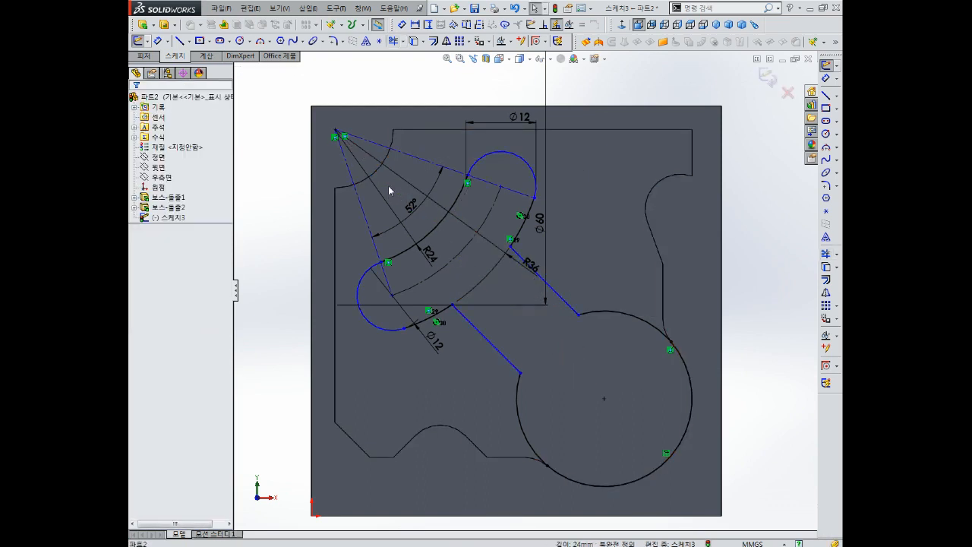
pyautogui.hotkey('ctrl', 'z')
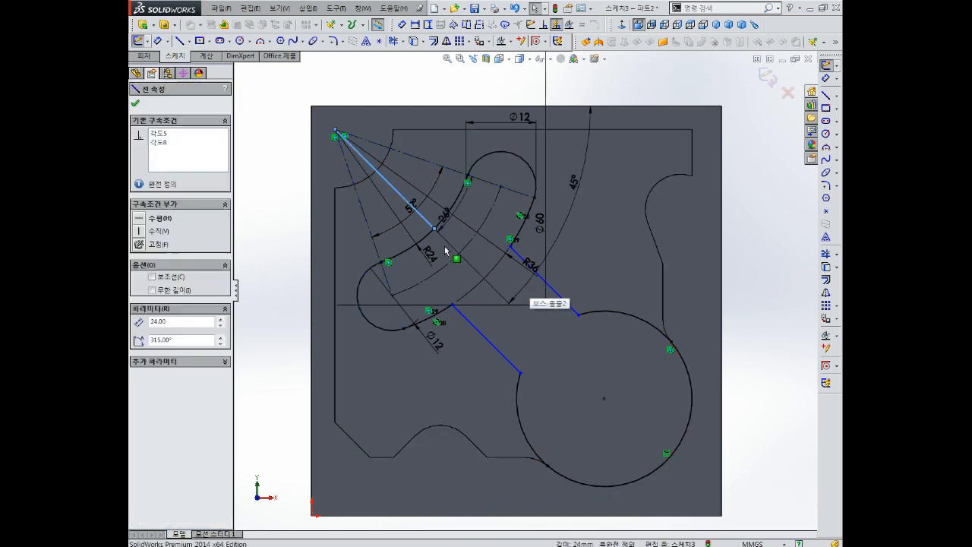
# - Convert the 24 mm diagonal line from the slot arcs' centre to the inner arc into construction geometry
pyautogui.click(427, 223)
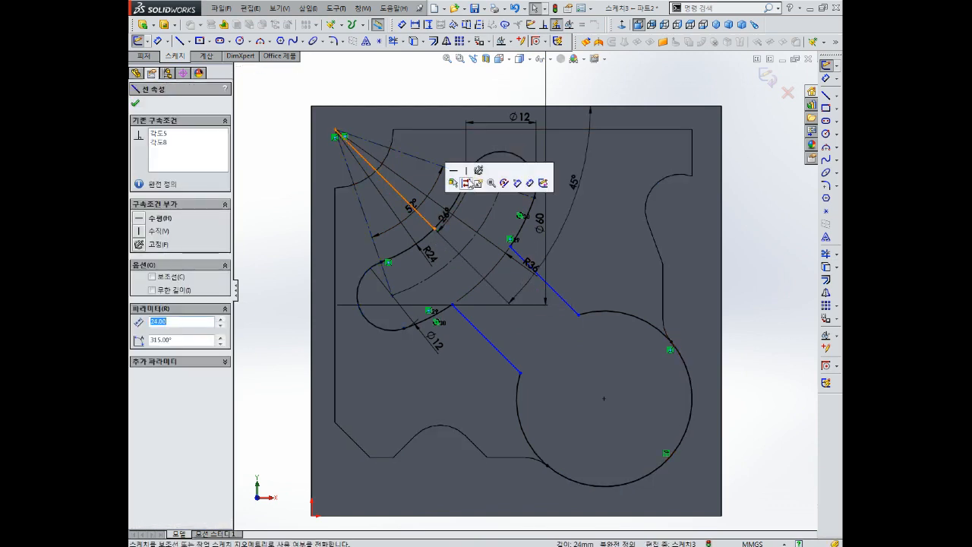
pyautogui.press('Escape')
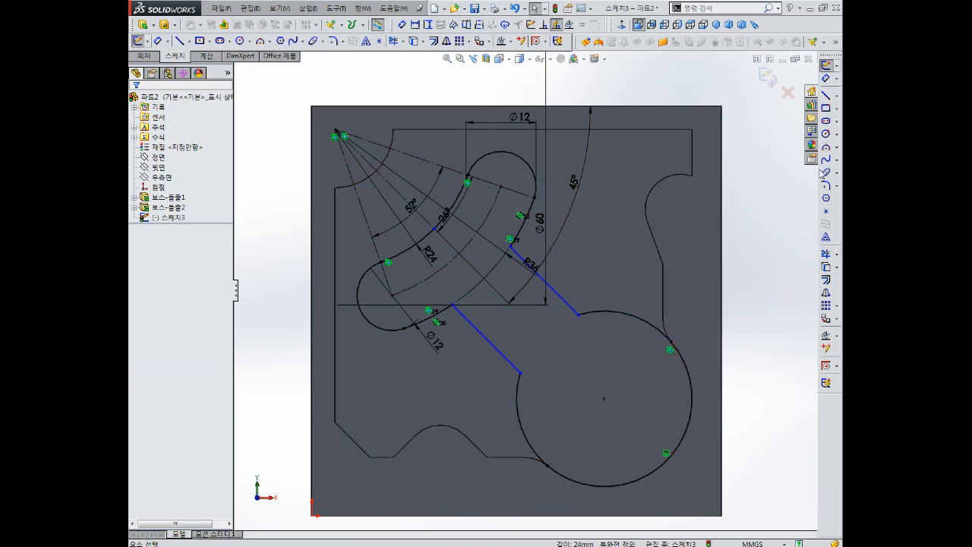
# - Dimension the distance between the two parallel channel lines as 14 mm
pyautogui.click(827, 79)
pyautogui.click(500, 354)
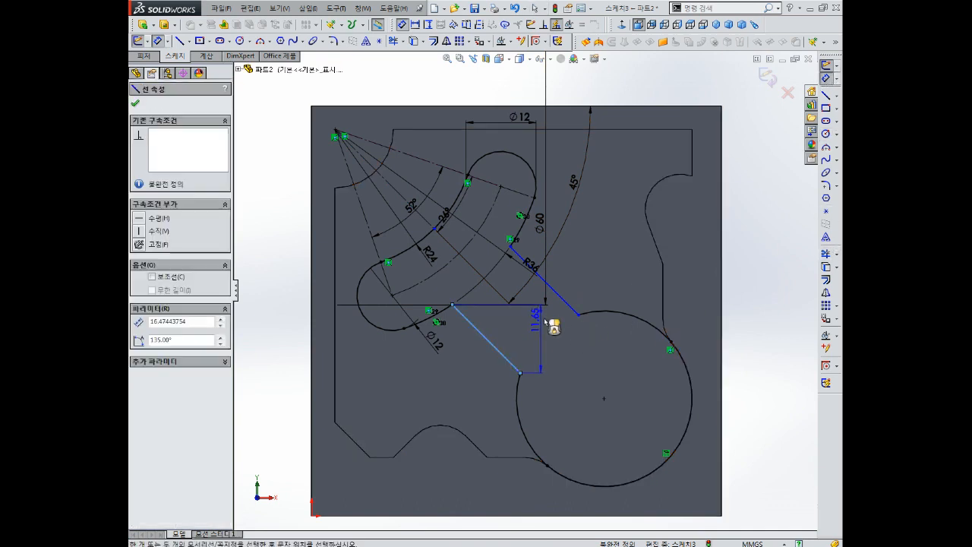
pyautogui.click(549, 332)
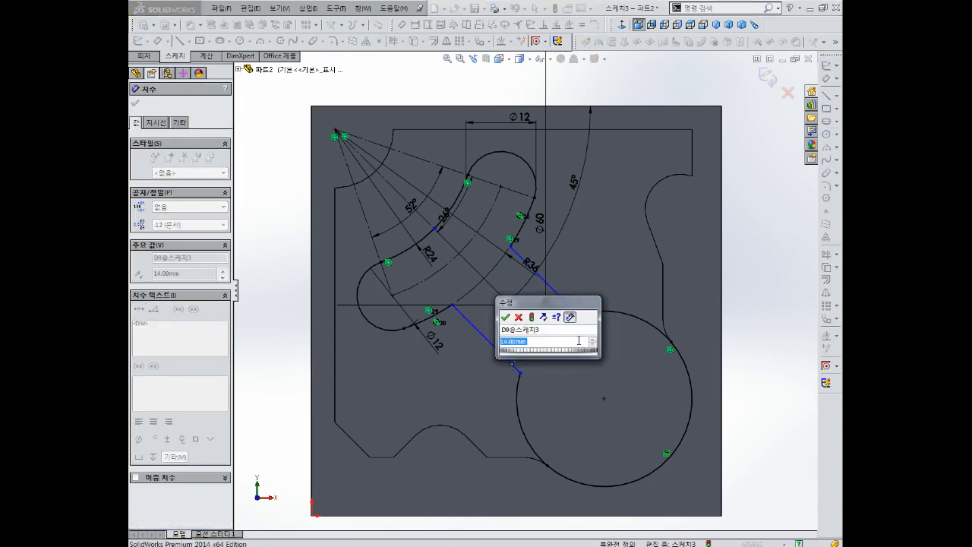
pyautogui.press('Return')
pyautogui.press('Escape')
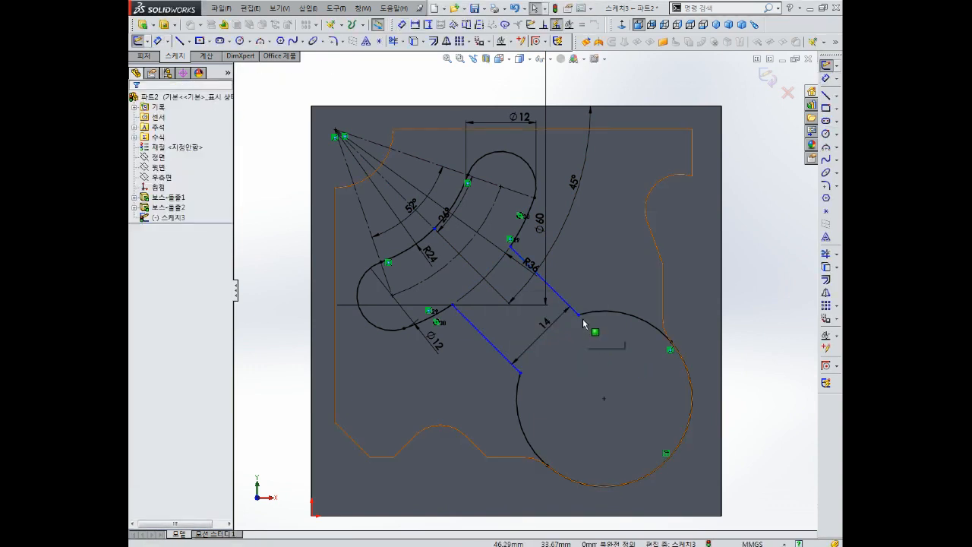
# - Apply a fixed relation to the two points where the channel lines meet the circle
pyautogui.click(579, 315)
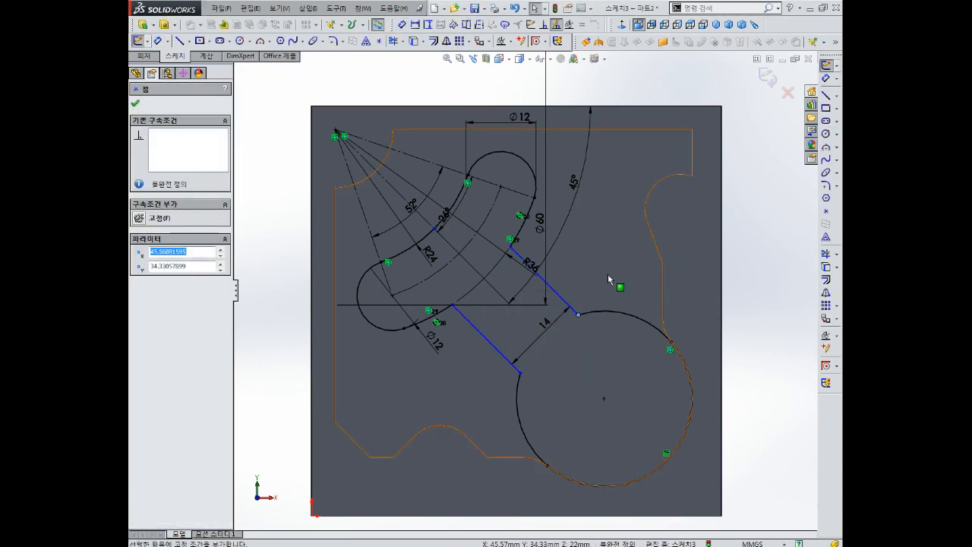
pyautogui.click(520, 372)
pyautogui.click(551, 324)
pyautogui.press('Escape')
pyautogui.scroll(2, 612, 349)
pyautogui.scroll(-2, 574, 334)
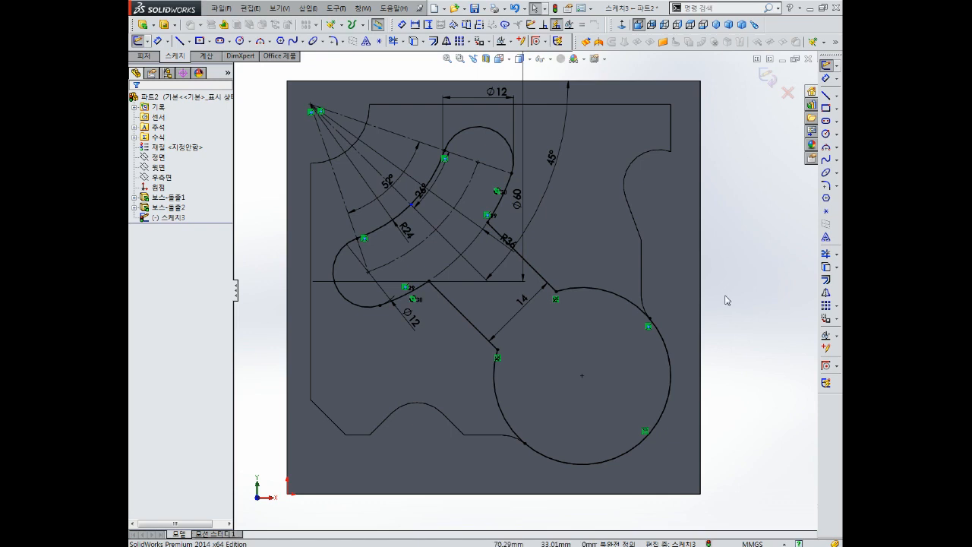
# - Exit the sketch and try to cut its combined slot, channel and circle profile 5 mm deep with a blind Extruded Cut
pyautogui.click(766, 77)
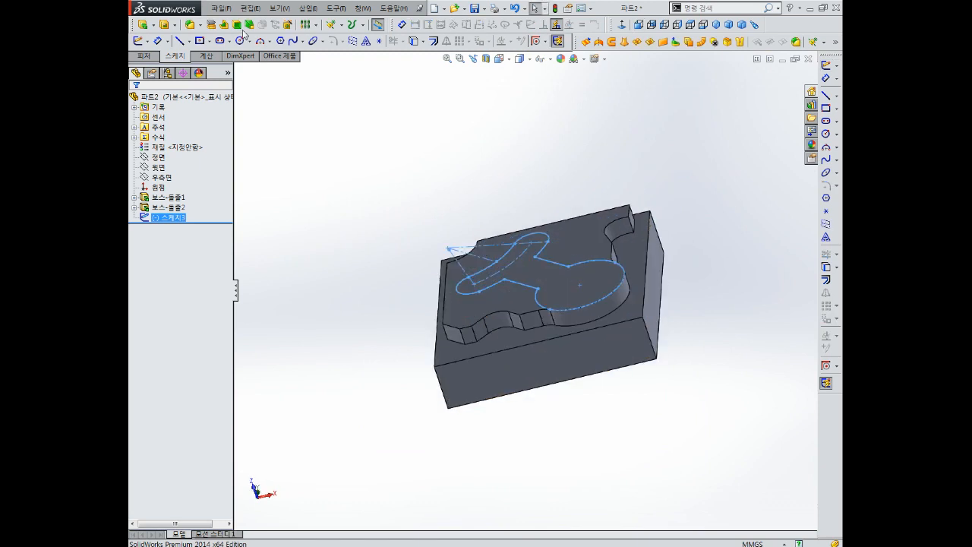
pyautogui.click(165, 24)
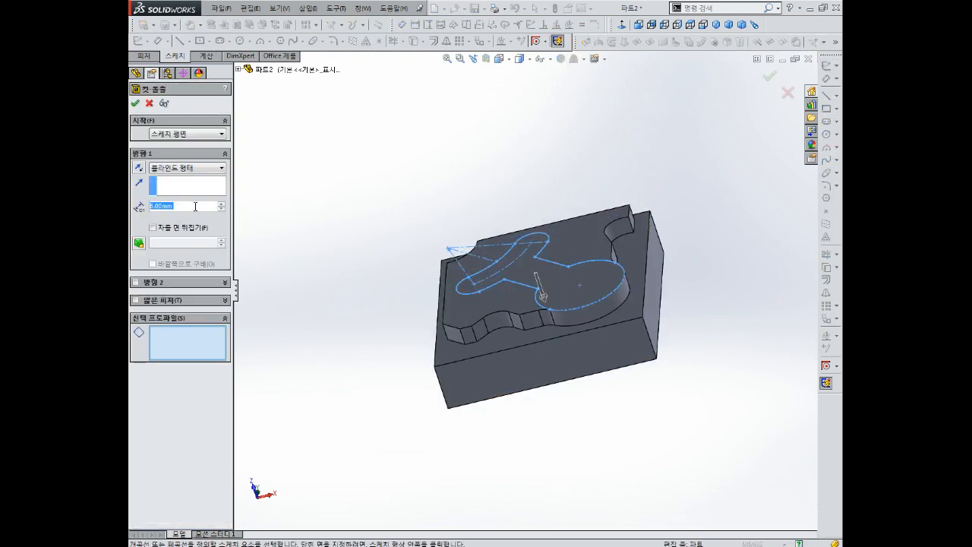
pyautogui.click(136, 104)
pyautogui.click(553, 294)
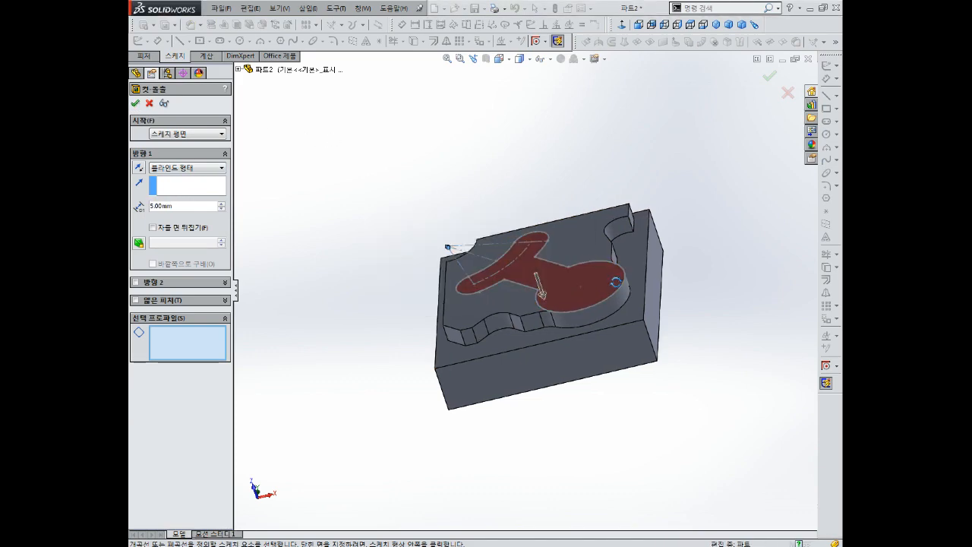
pyautogui.press('Escape')
# - Reopen the slot and circle sketch for editing
pyautogui.scroll(-4, 576, 296)
pyautogui.rightClick(174, 218)
pyautogui.click(184, 186)
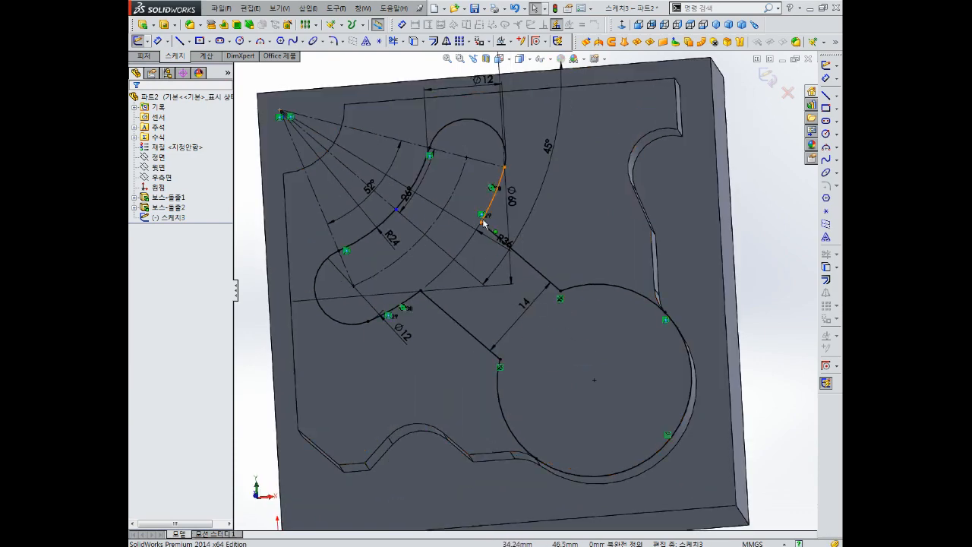
# - Examine the junctions of the channel lines with the slot's outer arc and the circle for gaps or stray segments
pyautogui.scroll(-5, 520, 269)
pyautogui.scroll(5, 455, 297)
pyautogui.scroll(-5, 458, 324)
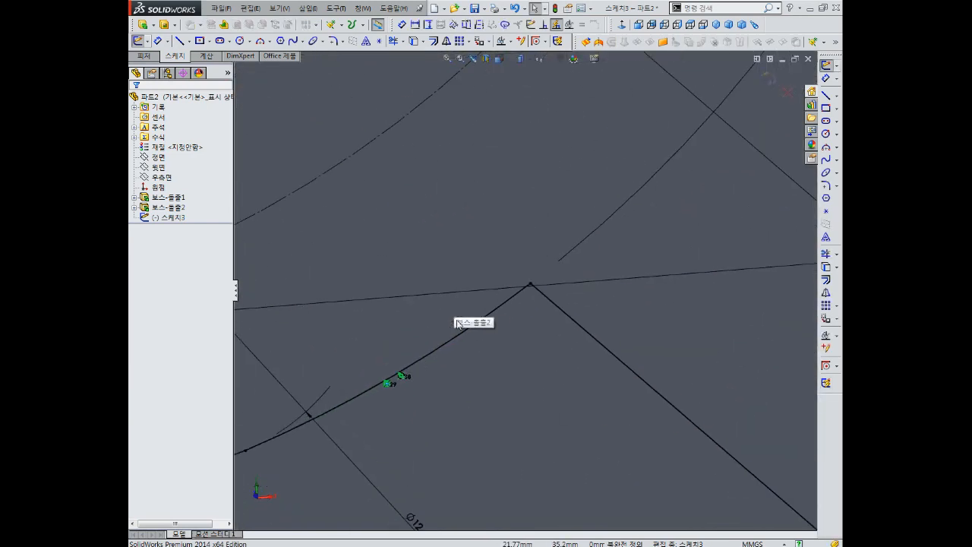
pyautogui.scroll(5, 515, 313)
pyautogui.scroll(-6, 616, 302)
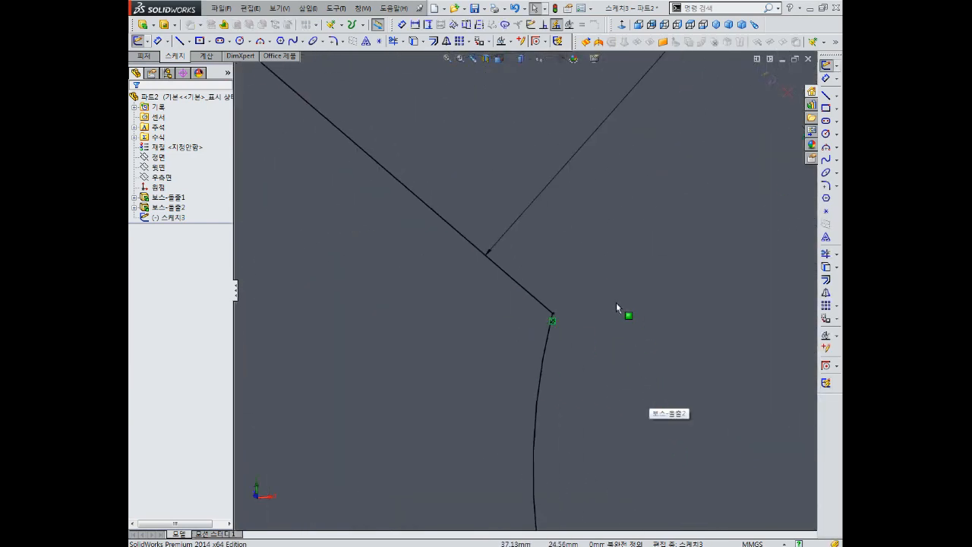
pyautogui.scroll(8, 583, 288)
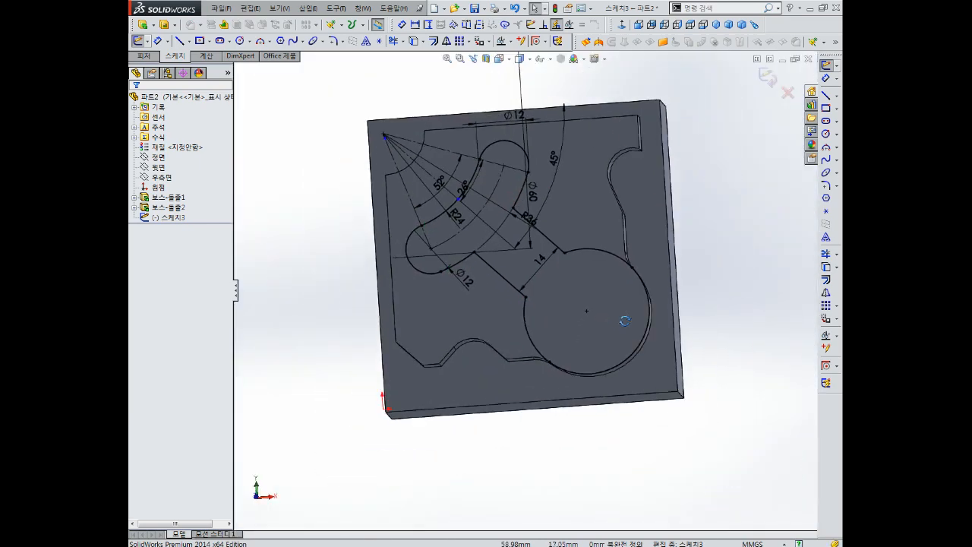
pyautogui.scroll(-5, 592, 371)
pyautogui.scroll(5, 546, 351)
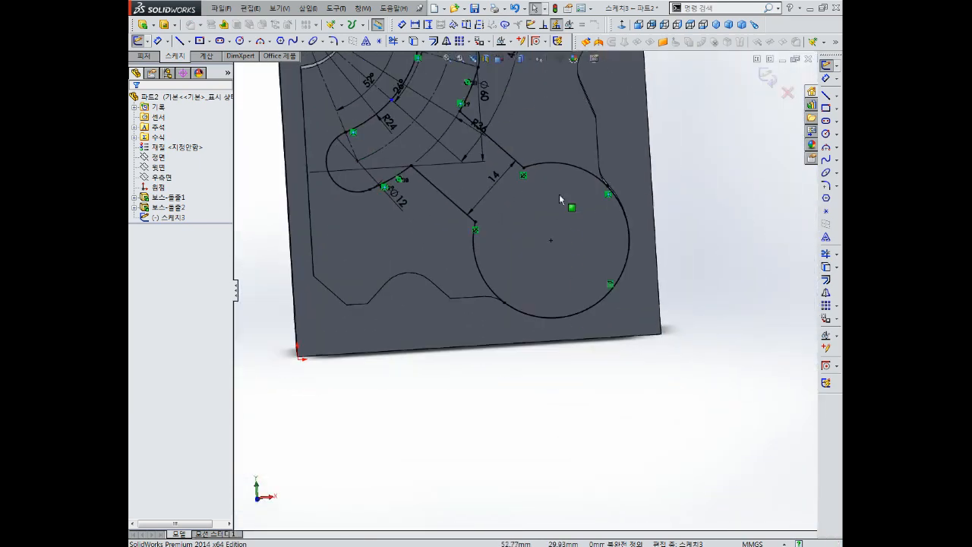
# - Move the 60 mm diameter dimension out past the block's left edge, clear of the slot's construction lines
pyautogui.scroll(-5, 612, 189)
pyautogui.scroll(-10, 613, 189)
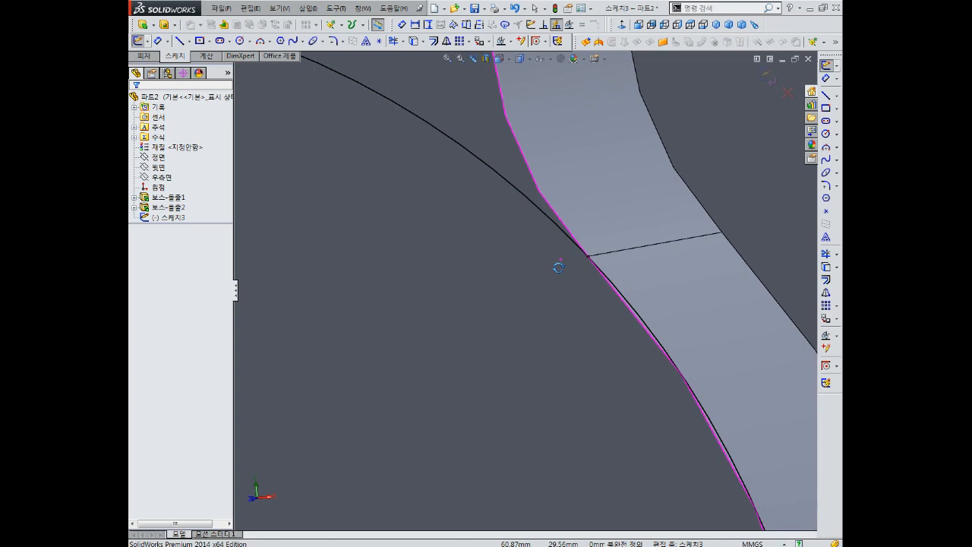
pyautogui.scroll(8, 560, 271)
pyautogui.scroll(-6, 492, 262)
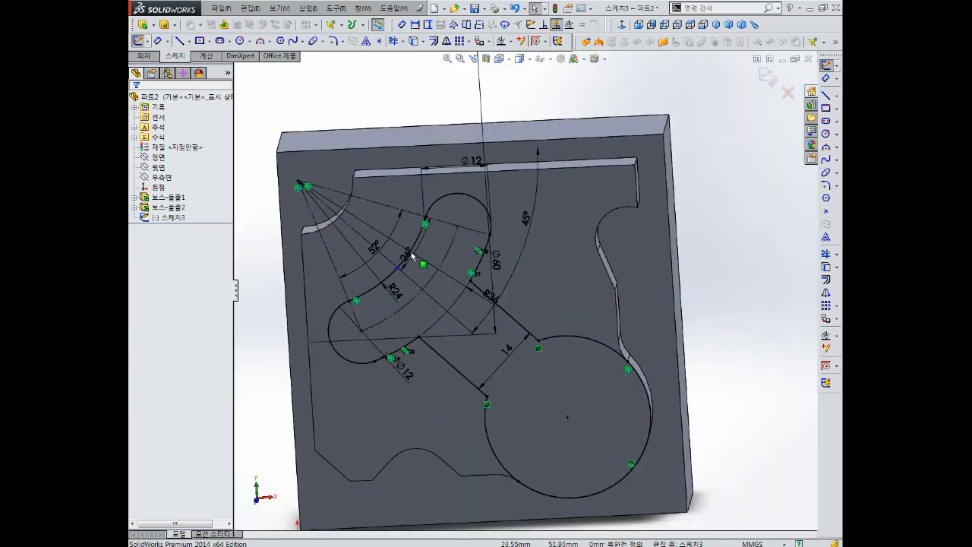
pyautogui.scroll(-4, 421, 297)
pyautogui.scroll(4, 469, 345)
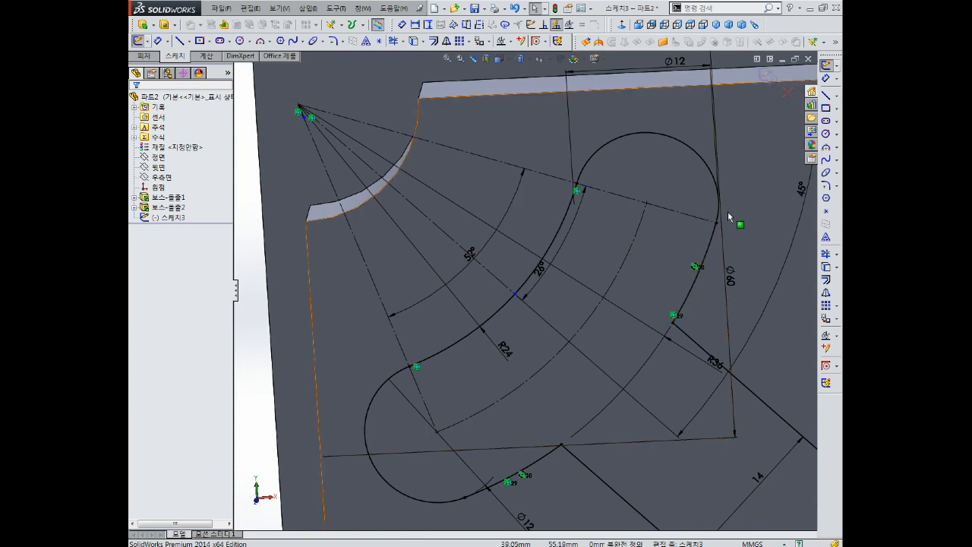
pyautogui.scroll(3, 708, 180)
pyautogui.moveTo(646, 287); pyautogui.dragTo(301, 288)
pyautogui.scroll(-3, 456, 201)
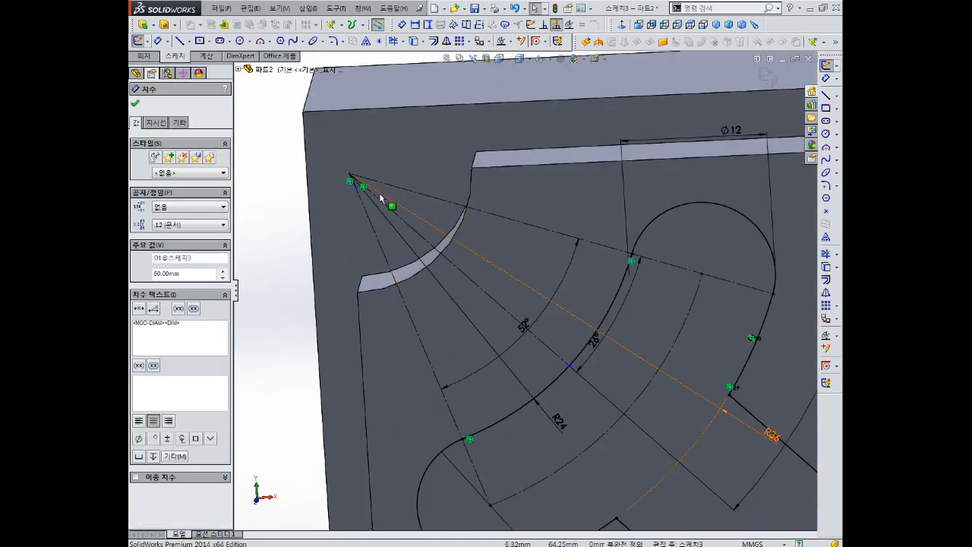
# - Delete the short stray solid line at the common apex of the slot's construction lines
pyautogui.scroll(-5, 360, 193)
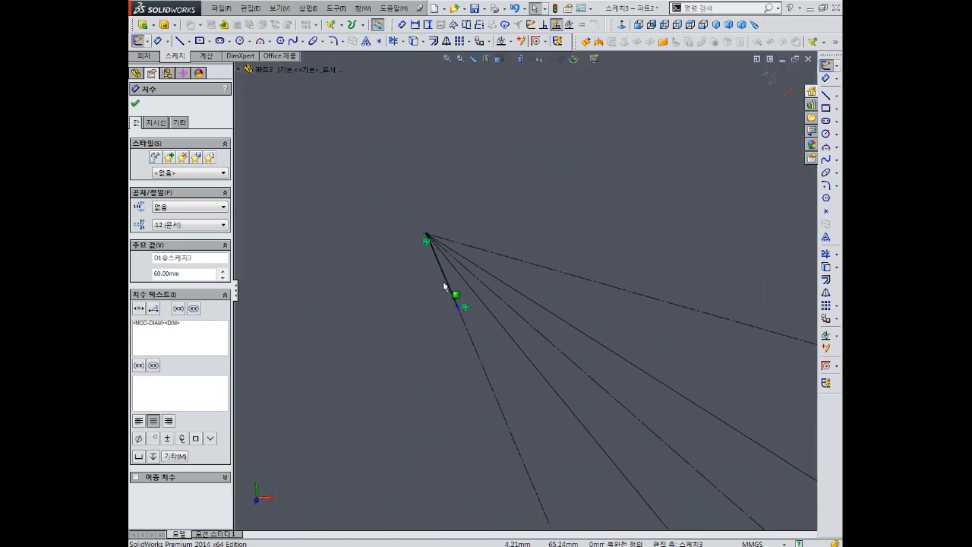
pyautogui.click(445, 282)
pyautogui.press('Delete')
pyautogui.scroll(6, 474, 302)
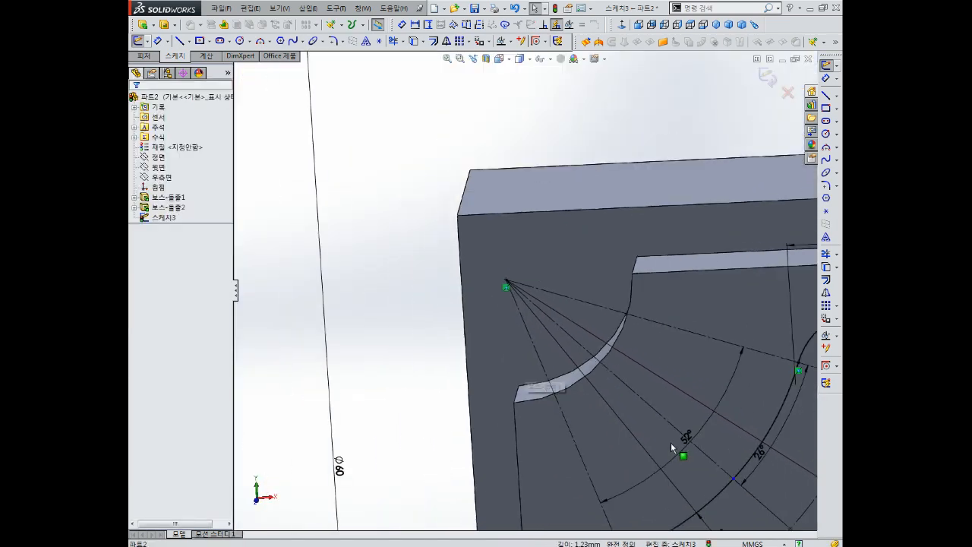
# - Exit the sketch and cut its combined slot, channel and circle profile 5 mm deep with a blind Extruded Cut
pyautogui.scroll(4, 670, 463)
pyautogui.scroll(2, 713, 419)
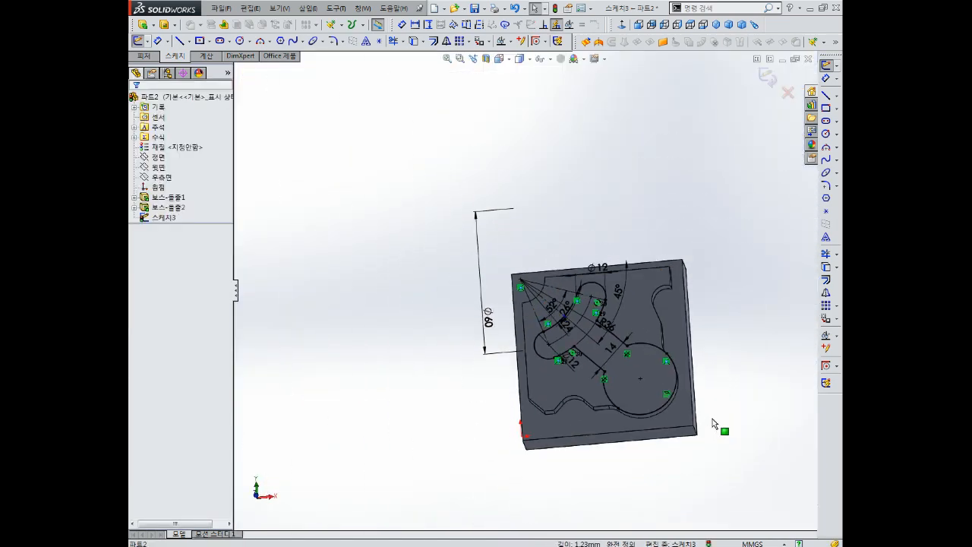
pyautogui.click(782, 93)
pyautogui.scroll(-3, 654, 342)
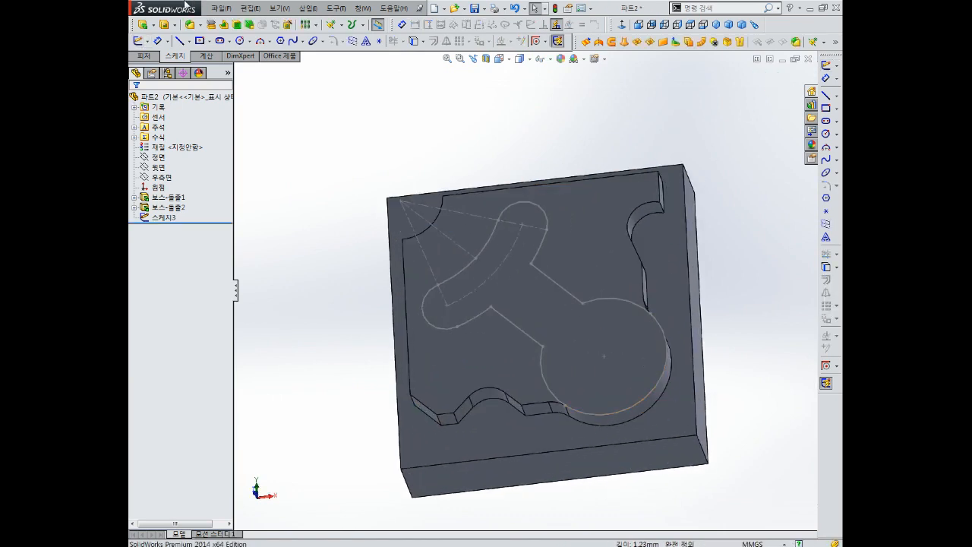
pyautogui.click(164, 25)
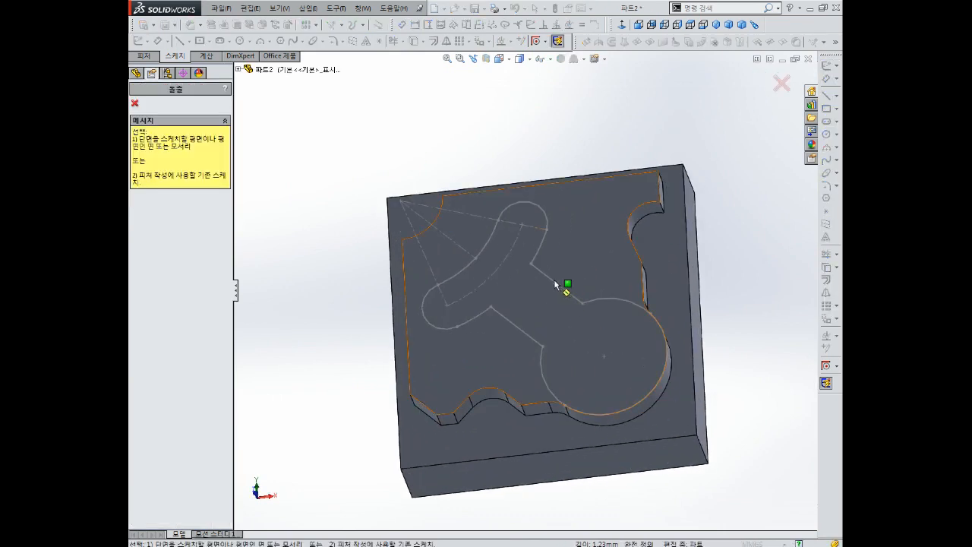
pyautogui.click(557, 283)
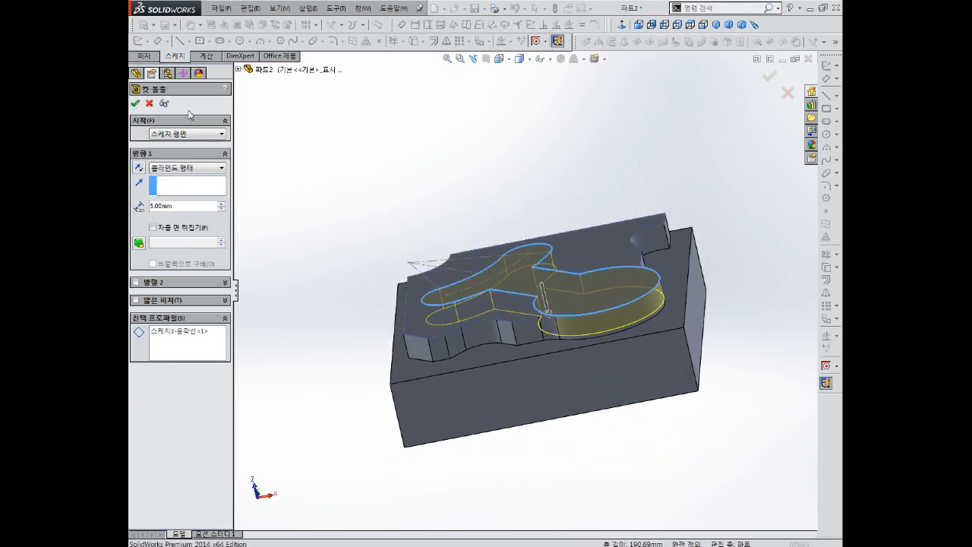
pyautogui.click(134, 104)
# - Set up a 3 mm constant-size fillet on the vertical edge where the pocket circle meets the raised profile's right side
pyautogui.scroll(2, 567, 240)
pyautogui.scroll(-8, 567, 336)
pyautogui.moveTo(569, 334); pyautogui.dragTo(621, 346, button='middle')
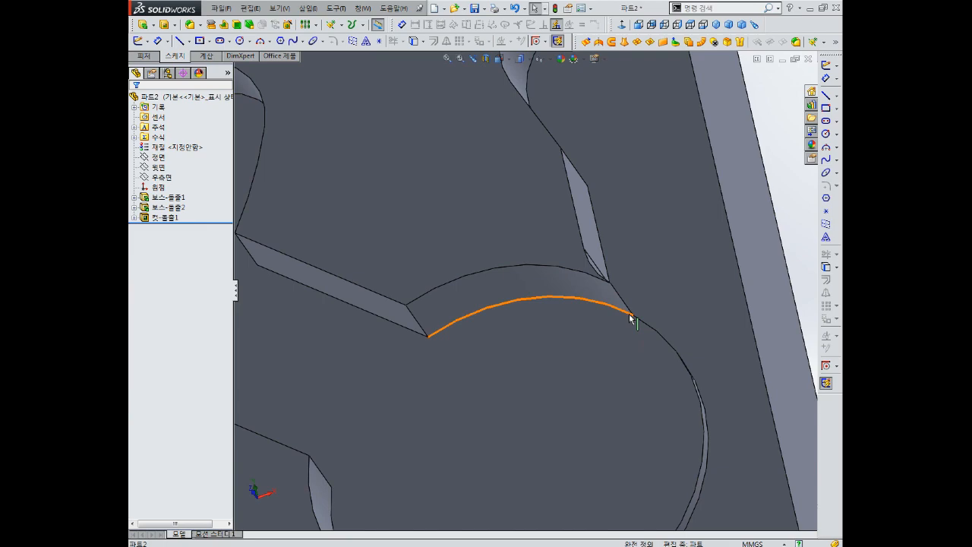
pyautogui.scroll(3, 629, 314)
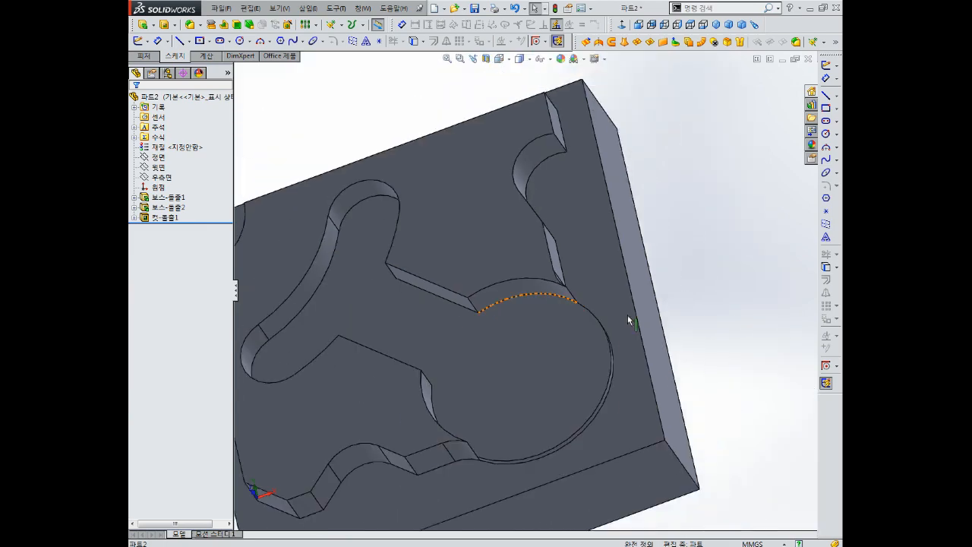
pyautogui.moveTo(629, 315); pyautogui.dragTo(661, 292, button='middle')
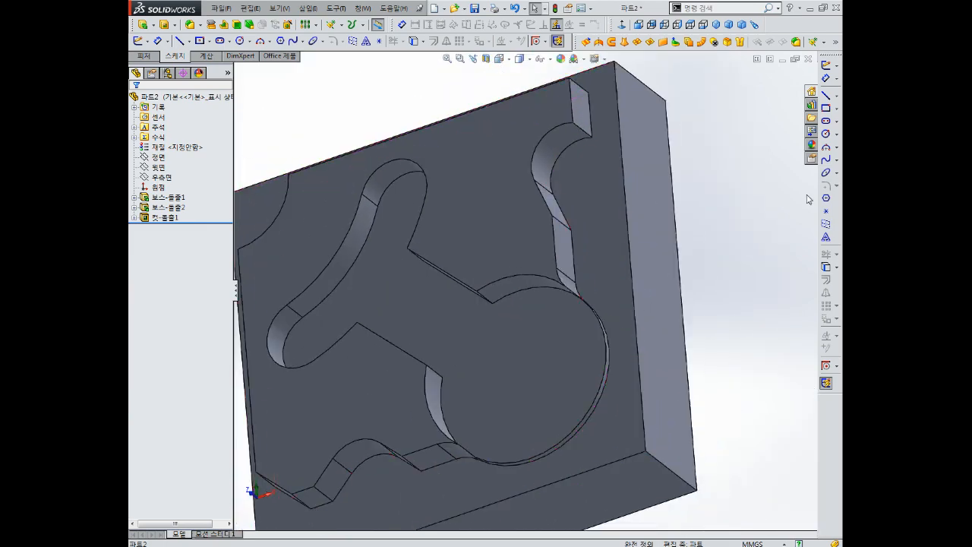
pyautogui.click(224, 25)
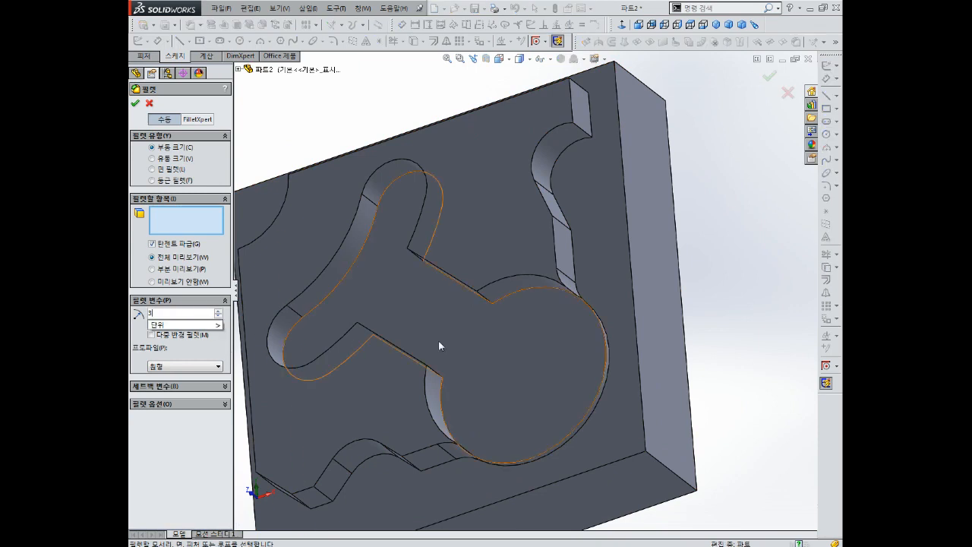
pyautogui.scroll(-4, 608, 336)
pyautogui.moveTo(605, 256)
pyautogui.mouseDown(button='middle')
pyautogui.moveTo(629, 268)
pyautogui.moveTo(603, 269)
pyautogui.mouseUp(button='middle')
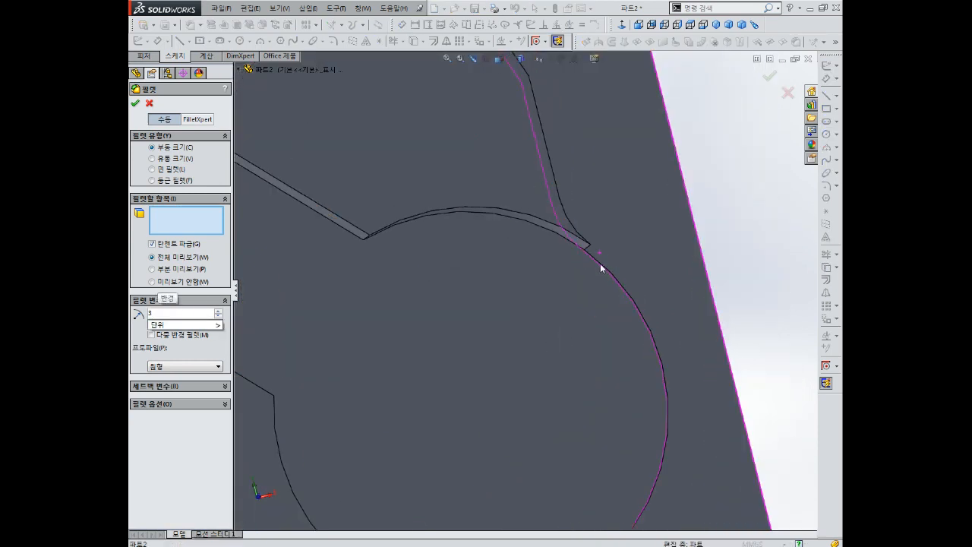
pyautogui.scroll(-3, 604, 262)
pyautogui.write('3')
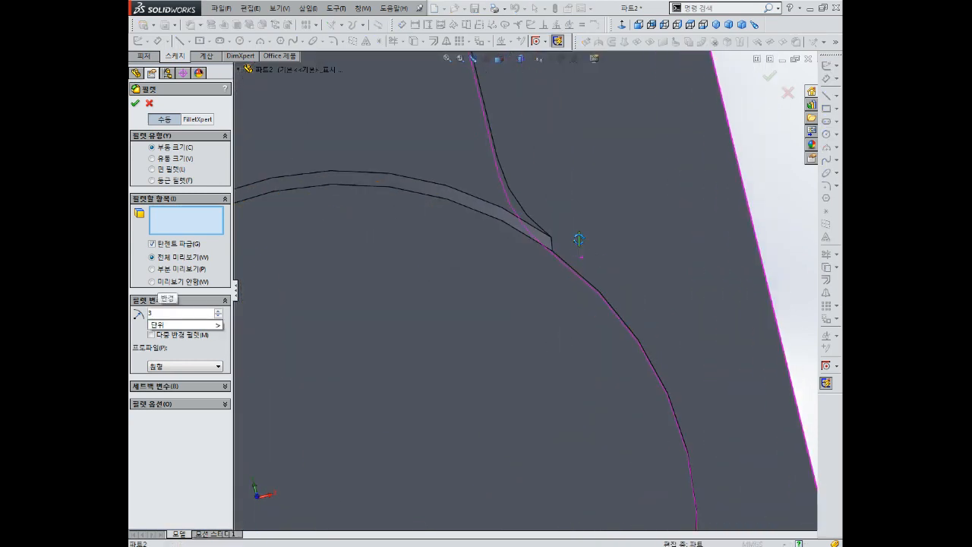
pyautogui.press('Return')
pyautogui.scroll(-2, 538, 247)
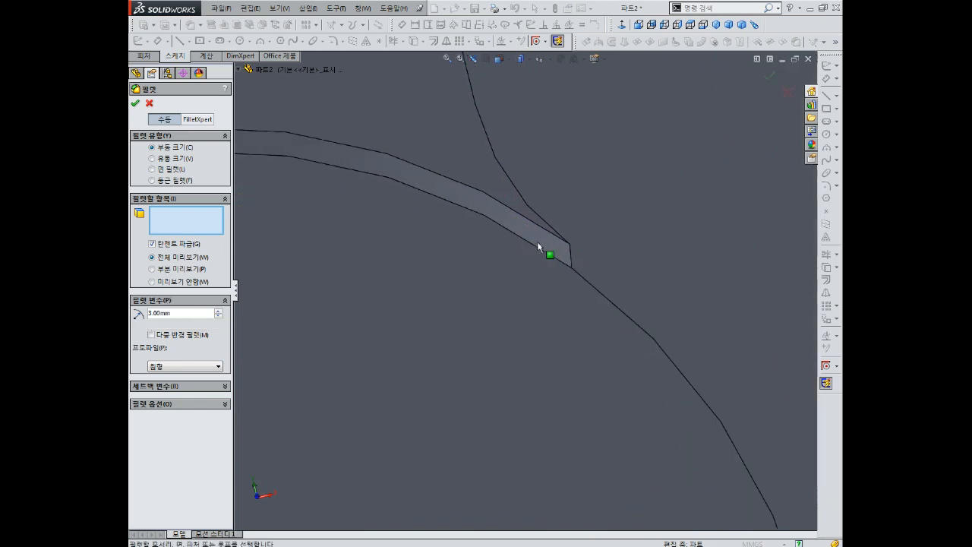
pyautogui.click(572, 262)
pyautogui.scroll(2, 580, 279)
pyautogui.scroll(3, 580, 279)
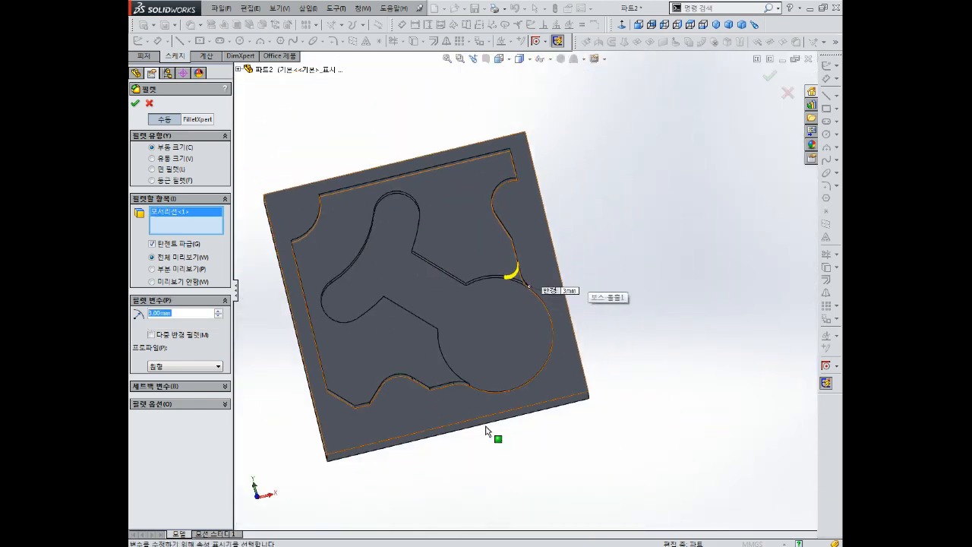
# - Add the vertical edge at the circle's lower junction with the raised profile to the fillet and apply it
pyautogui.scroll(-5, 471, 258)
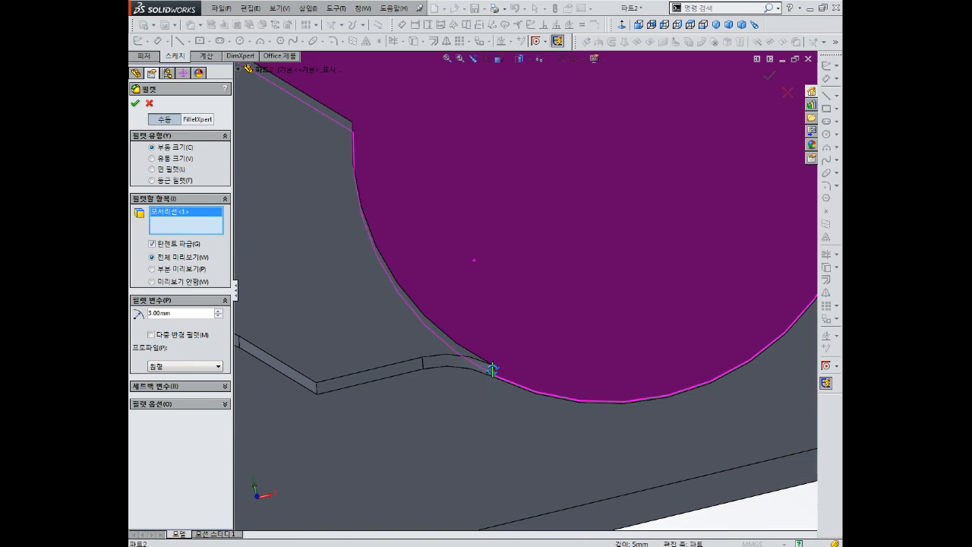
pyautogui.scroll(-4, 492, 370)
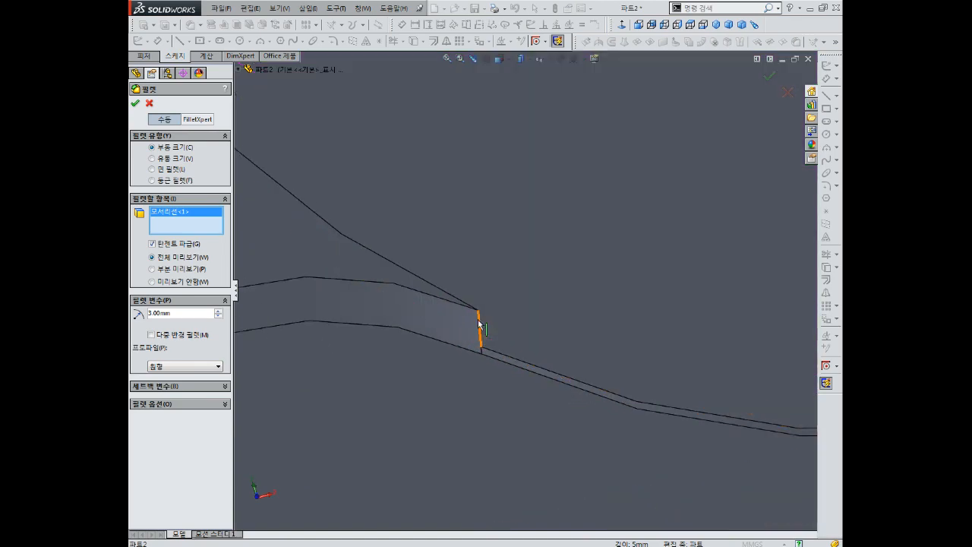
pyautogui.click(481, 323)
pyautogui.scroll(5, 504, 332)
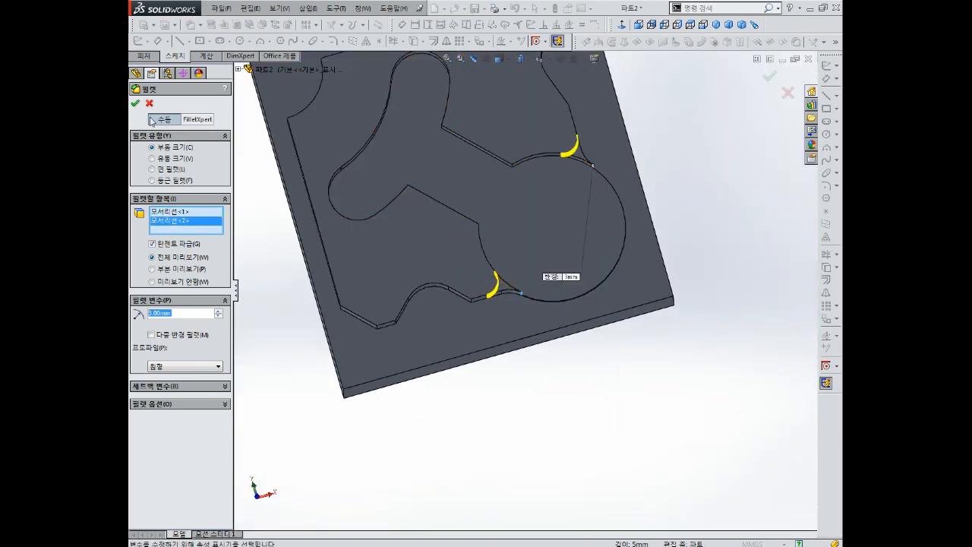
pyautogui.click(136, 106)
pyautogui.moveTo(538, 206)
pyautogui.mouseDown(button='middle')
pyautogui.moveTo(466, 235)
pyautogui.moveTo(534, 193)
pyautogui.mouseUp(button='middle')
pyautogui.click(733, 124)
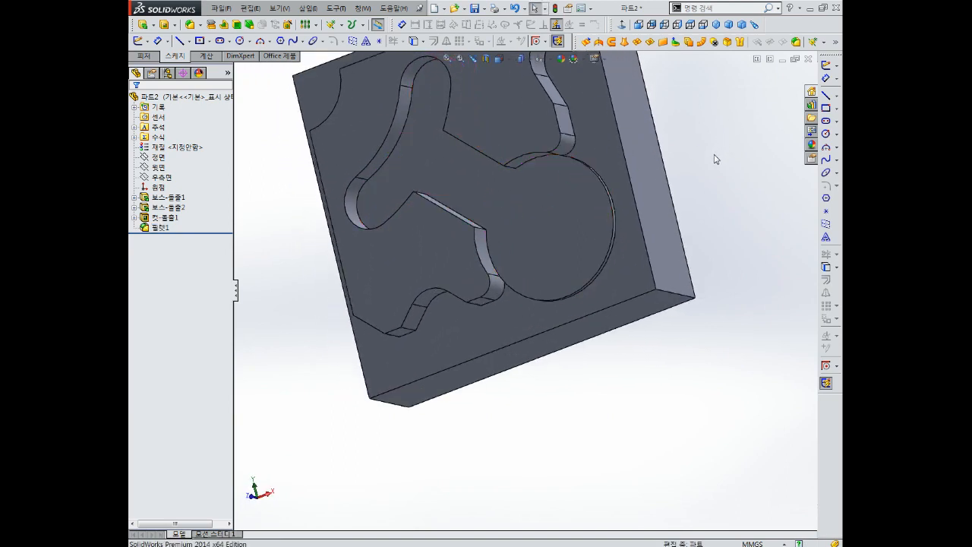
# - Undo the 3 mm fillet on the two junction edges
pyautogui.moveTo(653, 135)
pyautogui.mouseDown(button='middle')
pyautogui.moveTo(640, 124)
pyautogui.moveTo(649, 140)
pyautogui.mouseUp(button='middle')
pyautogui.hotkey('ctrl', 'z')
pyautogui.scroll(-5, 646, 173)
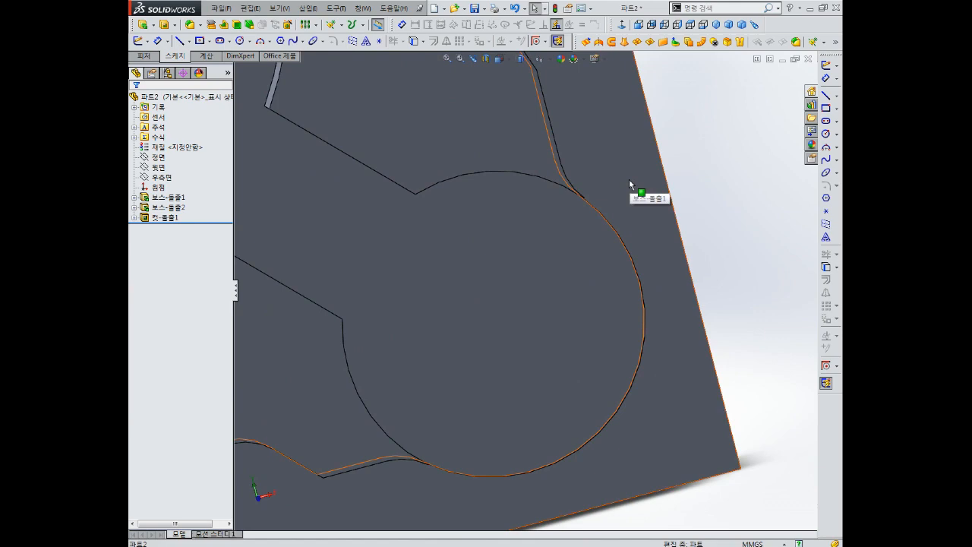
# - Open the raised profile's sketch for editing
pyautogui.scroll(8, 629, 179)
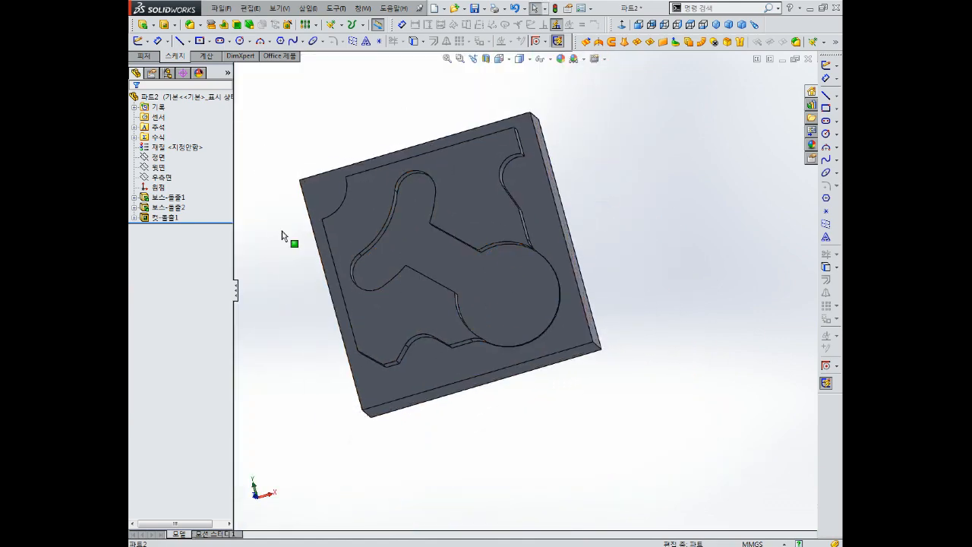
pyautogui.click(161, 207)
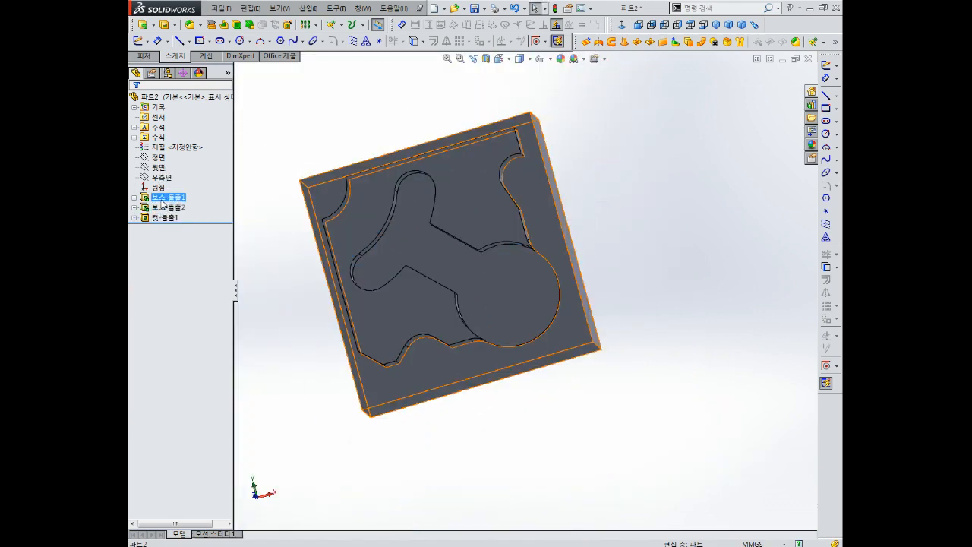
pyautogui.rightClick(163, 212)
pyautogui.click(185, 182)
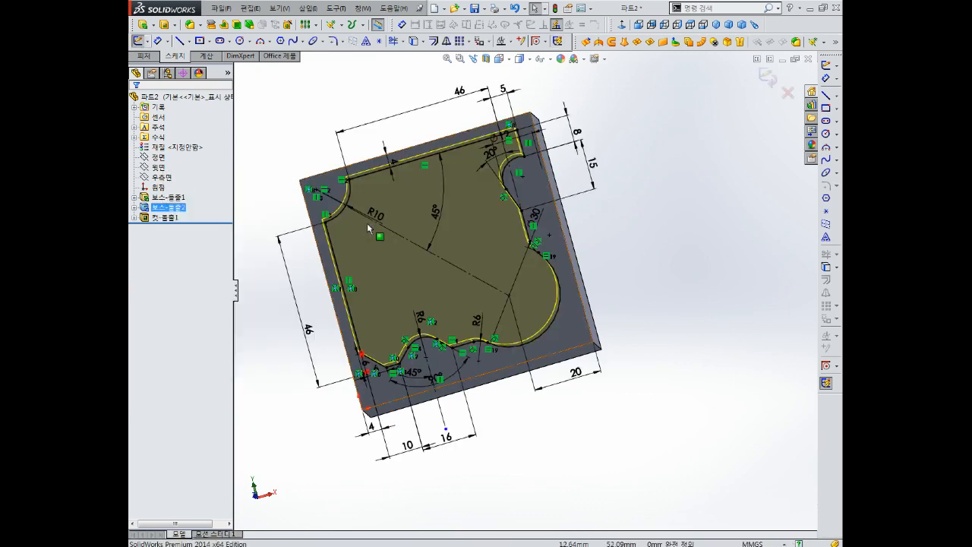
pyautogui.scroll(-8, 523, 253)
pyautogui.scroll(5, 524, 258)
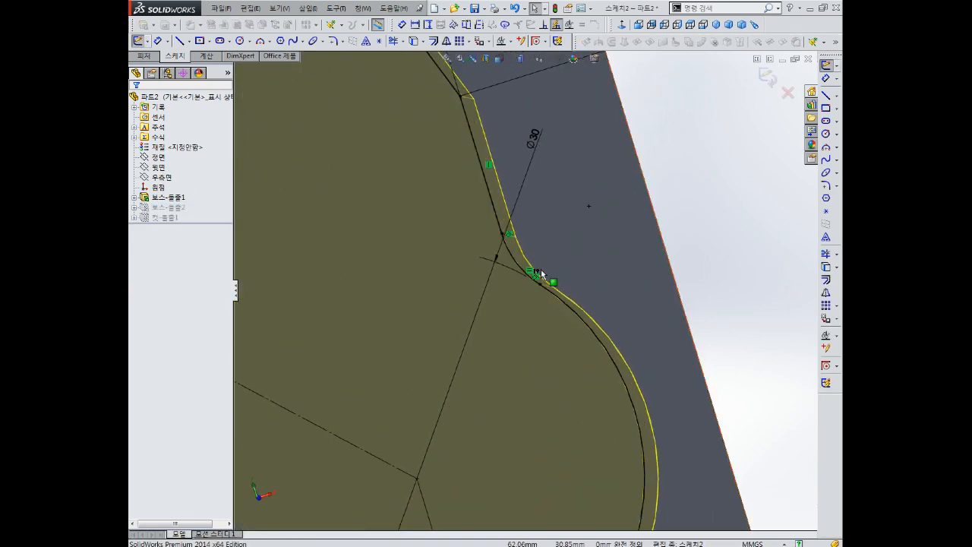
pyautogui.scroll(-5, 517, 273)
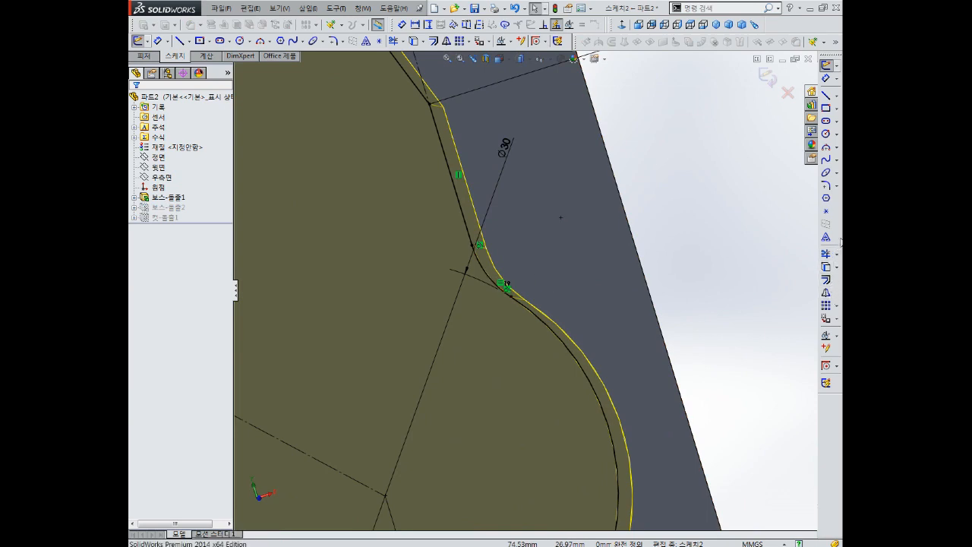
pyautogui.click(827, 185)
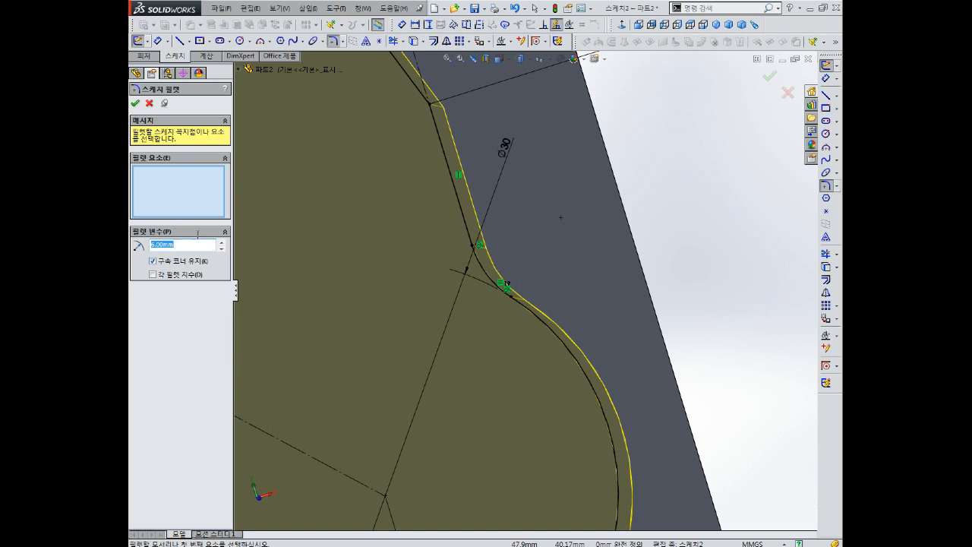
pyautogui.click(464, 221)
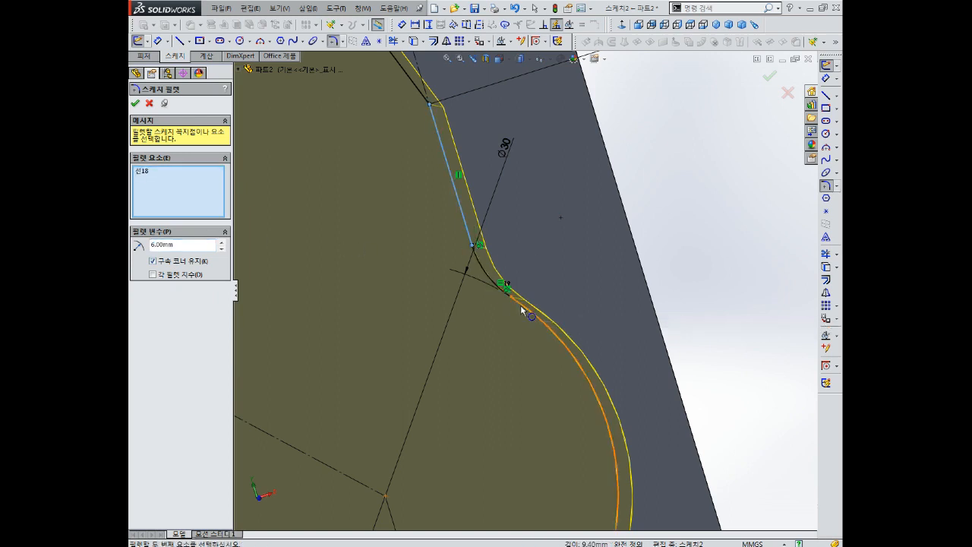
pyautogui.moveTo(326, 313); pyautogui.dragTo(350, 286, button='middle')
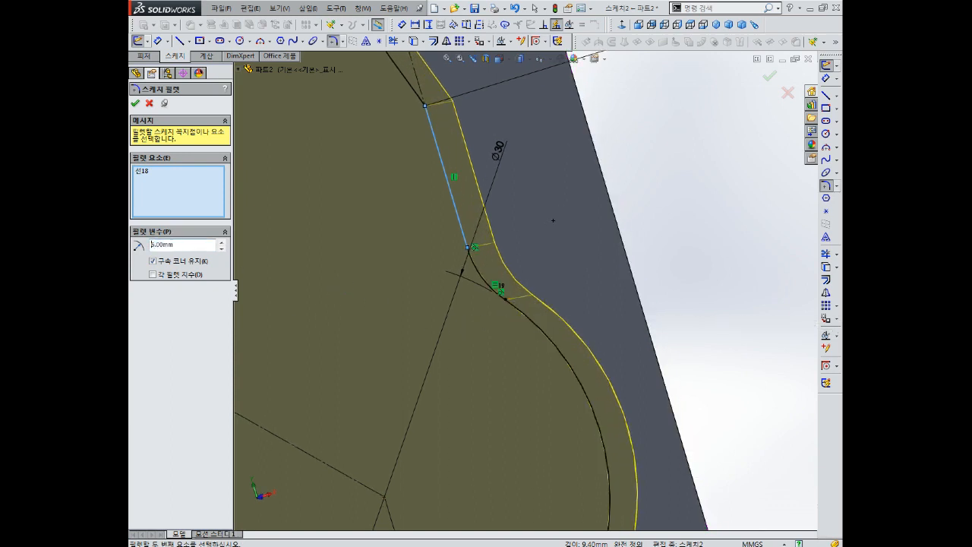
pyautogui.press('Escape')
# - Draw a vertical line about 5 mm long downward from the tangent end of the profile's right edge, past the circle junction
pyautogui.moveTo(541, 305)
pyautogui.mouseDown(button='middle')
pyautogui.moveTo(592, 271)
pyautogui.moveTo(568, 287)
pyautogui.mouseUp(button='middle')
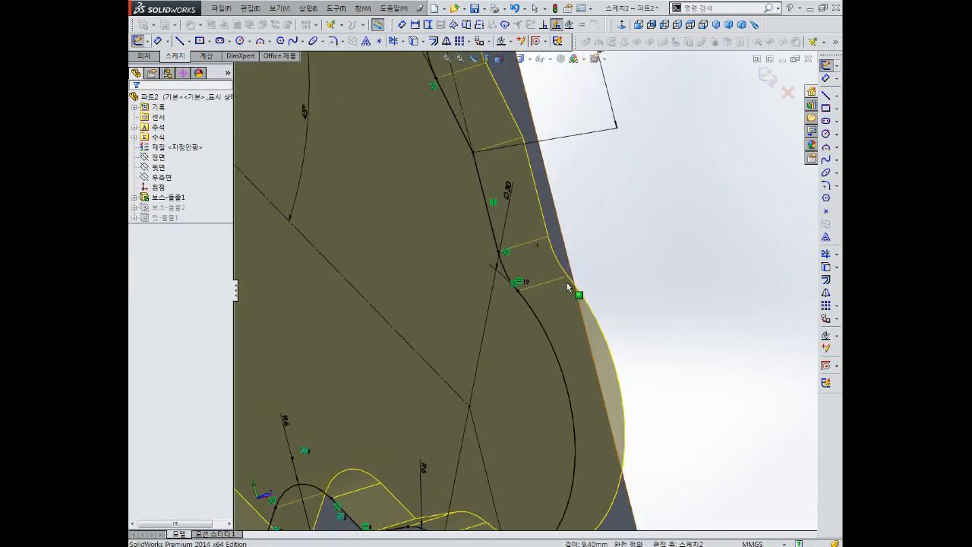
pyautogui.hotkey('ctrl', '8')
pyautogui.scroll(-6, 660, 312)
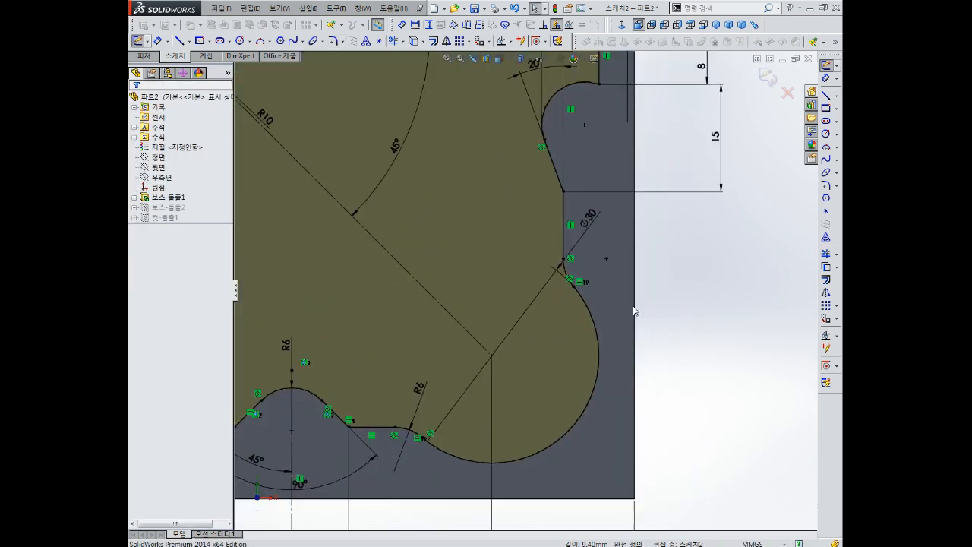
pyautogui.click(826, 96)
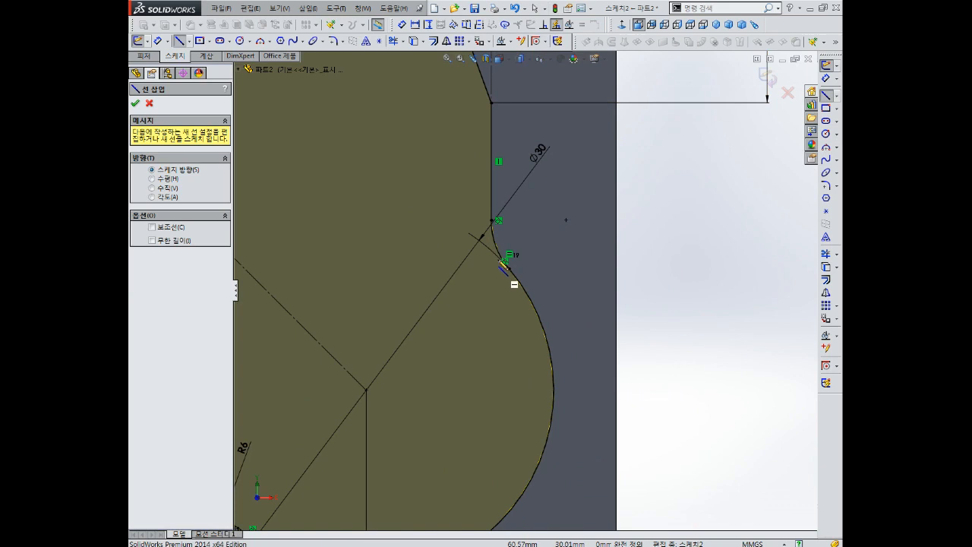
pyautogui.click(492, 221)
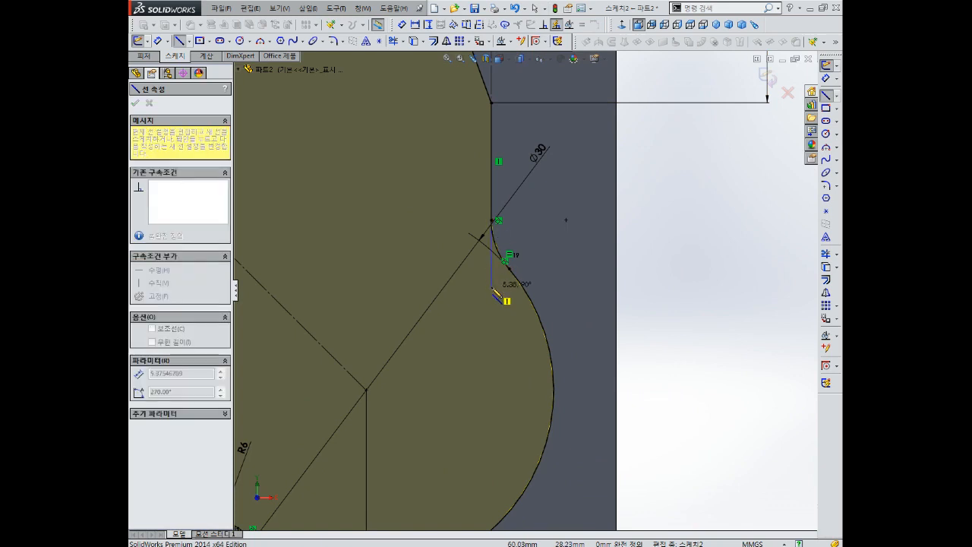
pyautogui.press('Escape')
pyautogui.scroll(-3, 508, 258)
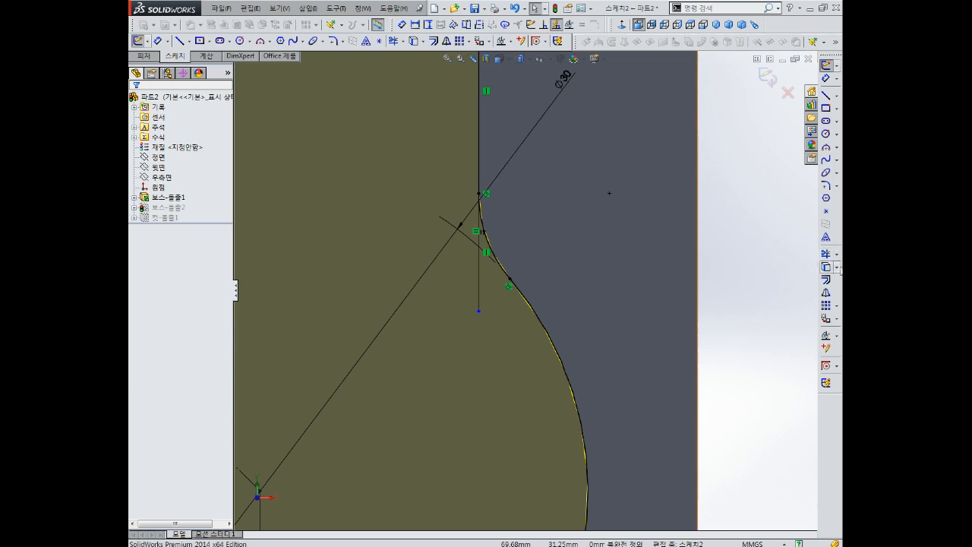
# - Extend the 30 mm circle's arc up to the new vertical line with Extend Entities
pyautogui.click(835, 255)
pyautogui.click(835, 256)
pyautogui.click(837, 259)
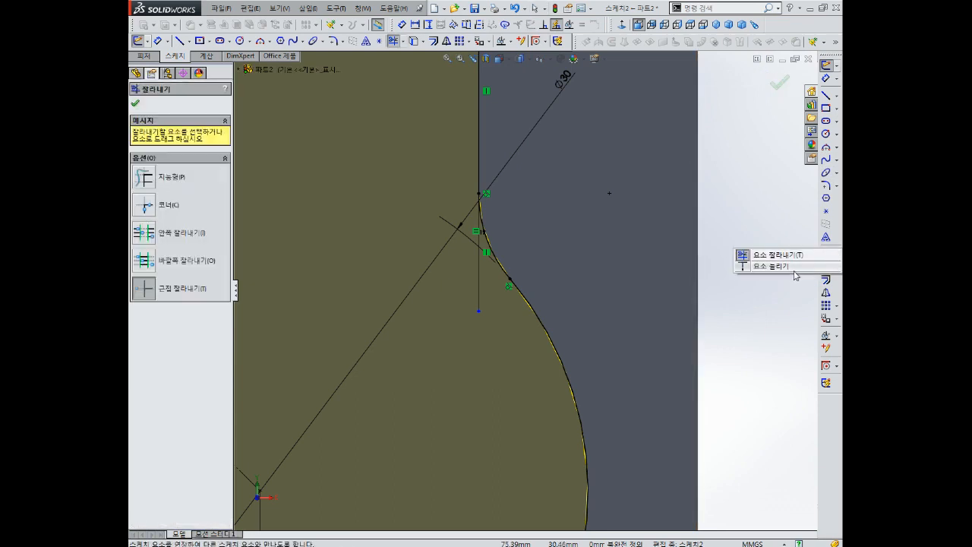
pyautogui.click(835, 260)
pyautogui.scroll(3, 524, 291)
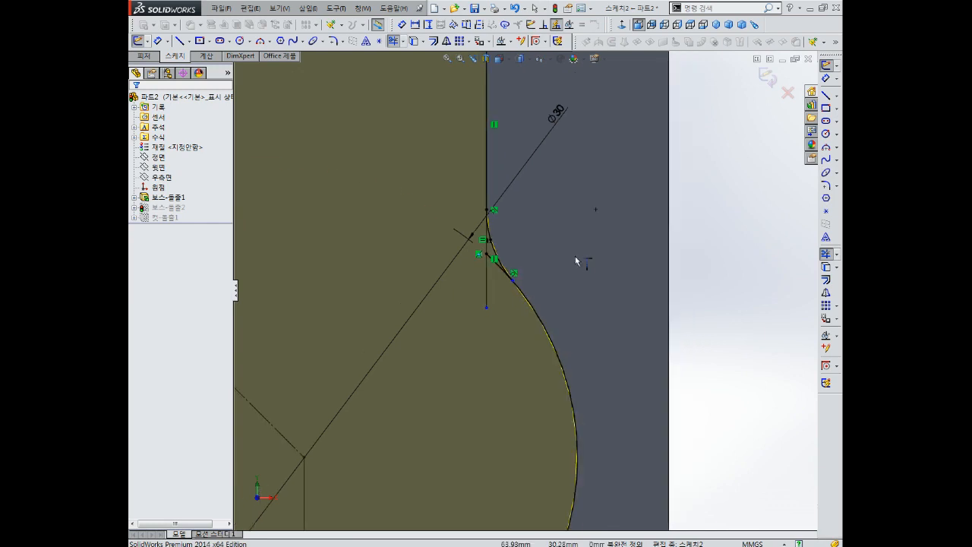
# - Trim the vertical line's excess below the circle junction and remove the small fillet arc there, leaving a sharp corner
pyautogui.click(827, 256)
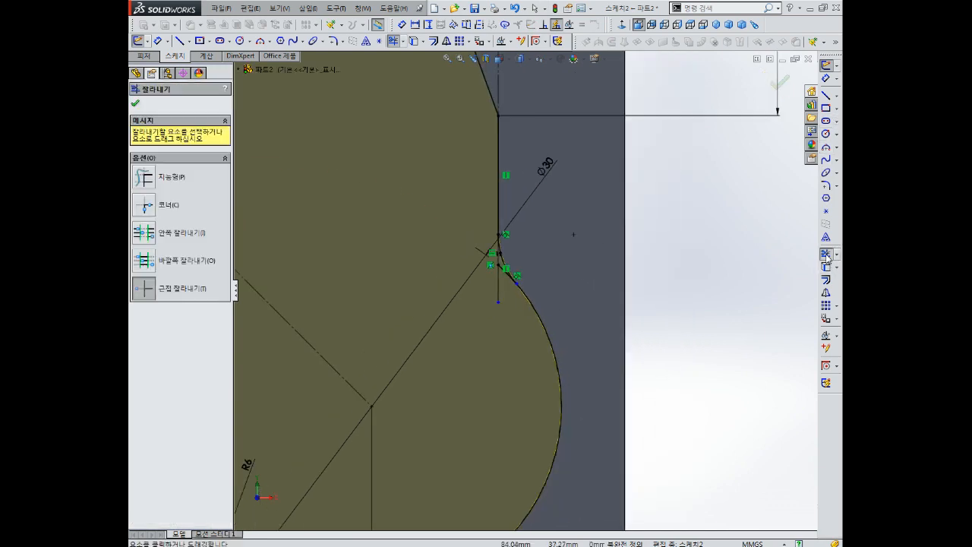
pyautogui.click(828, 256)
pyautogui.click(828, 256)
pyautogui.scroll(-2, 544, 290)
pyautogui.scroll(-3, 483, 250)
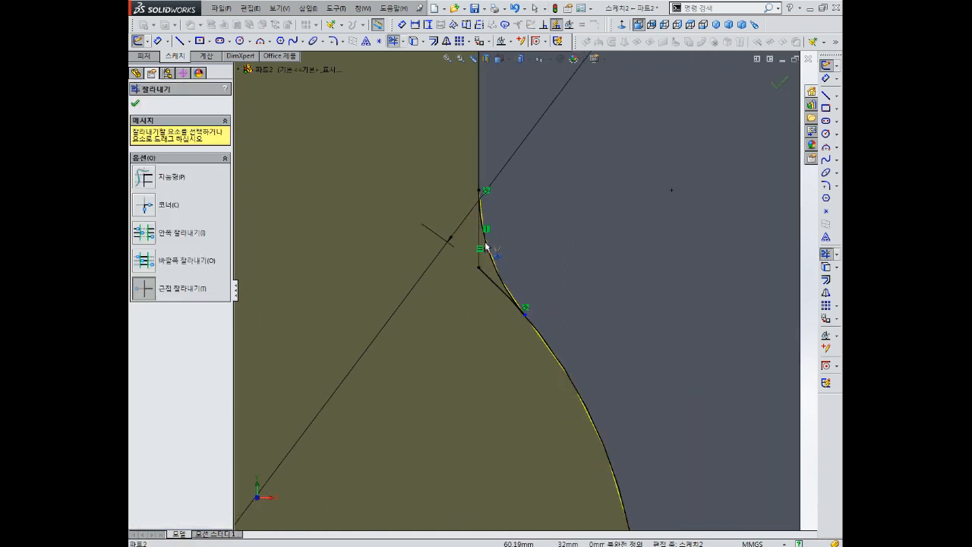
pyautogui.click(490, 253)
# - Draw a horizontal line from the end of the bottom edge at the R6 arc, running past the arc toward the circle's lower junction
pyautogui.scroll(5, 523, 289)
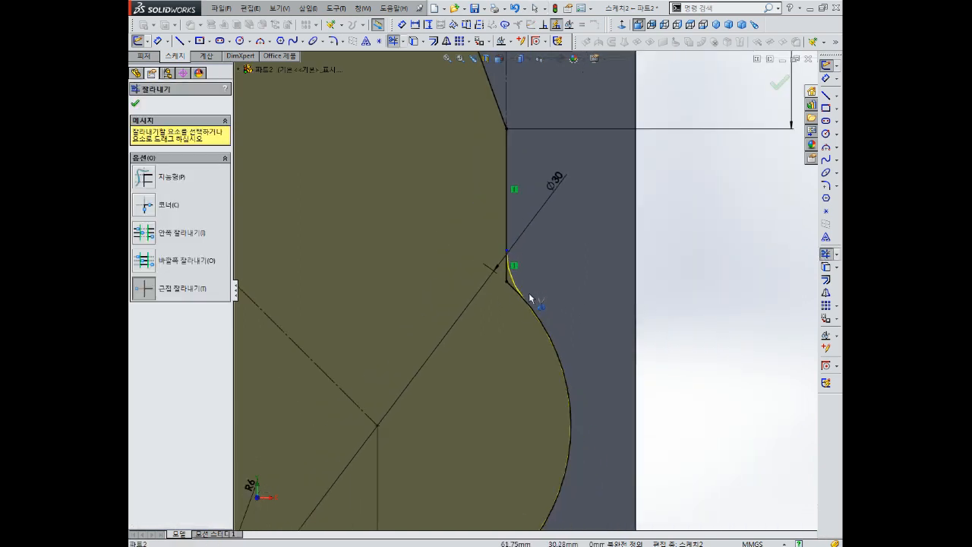
pyautogui.scroll(-3, 397, 426)
pyautogui.scroll(-2, 397, 426)
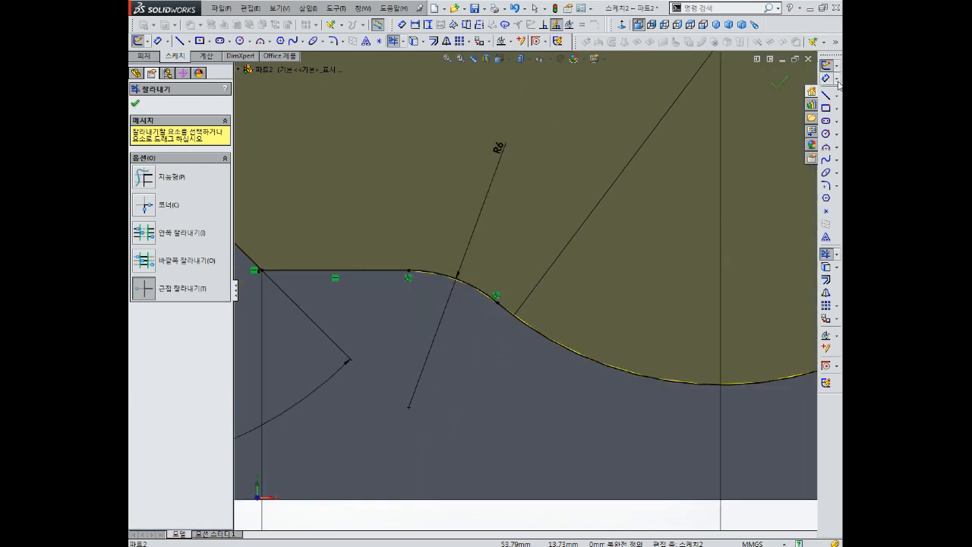
pyautogui.click(827, 96)
pyautogui.moveTo(411, 271); pyautogui.dragTo(509, 270)
pyautogui.press('Escape')
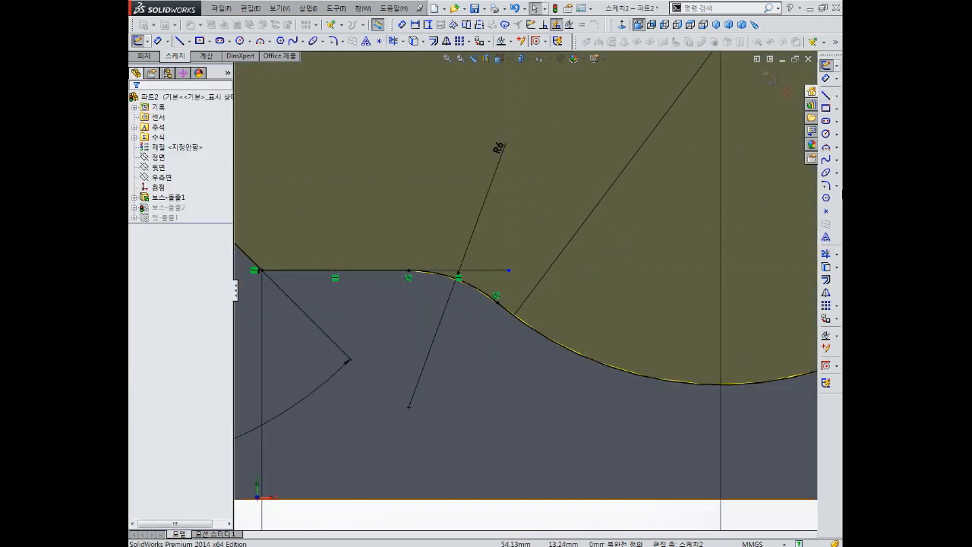
# - Extend the circle's arc to the new horizontal line at the lower junction
pyautogui.click(827, 255)
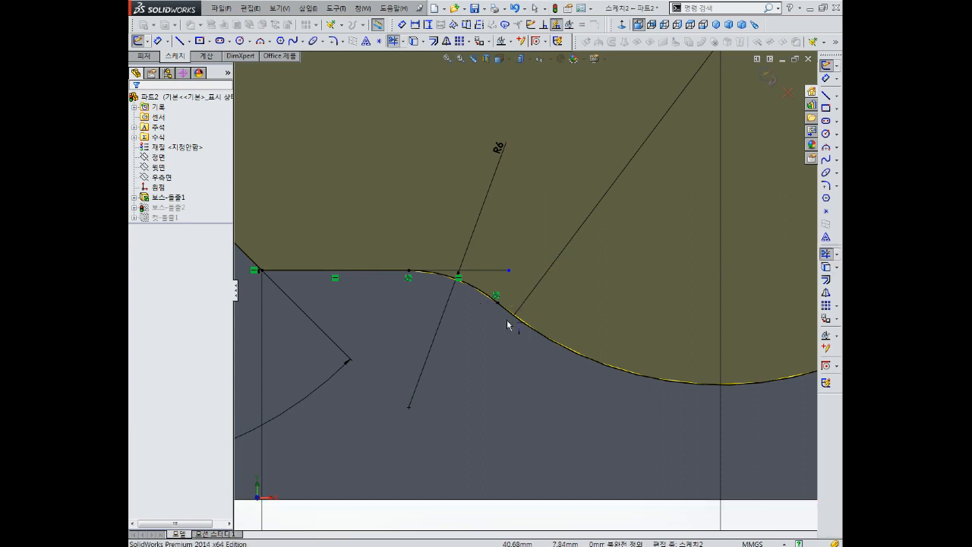
# - Replace the R6 sketch fillet with a sharp corner by extending the large arc to the line and trimming the fillet arc and line overhang
pyautogui.click(509, 318)
pyautogui.press('Escape')
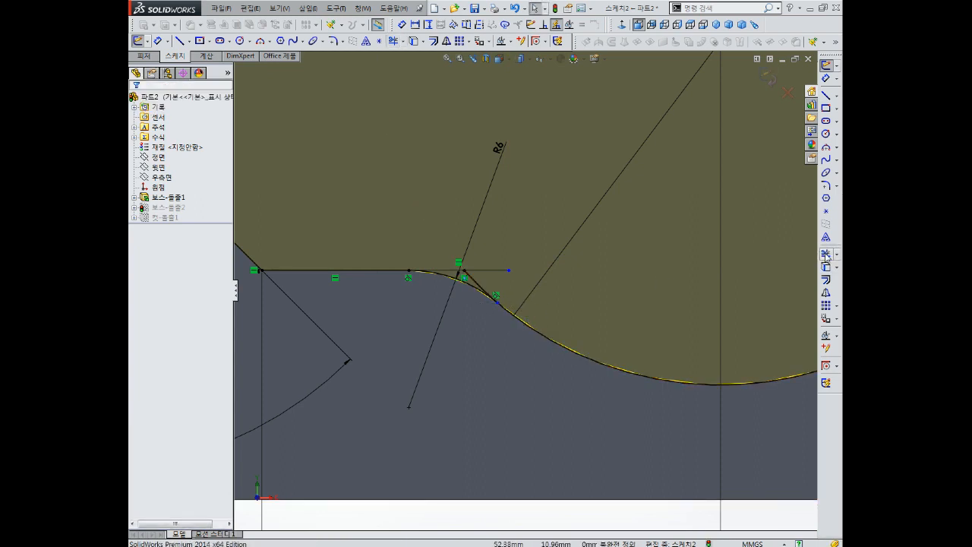
pyautogui.click(826, 254)
pyautogui.click(495, 271)
pyautogui.click(468, 285)
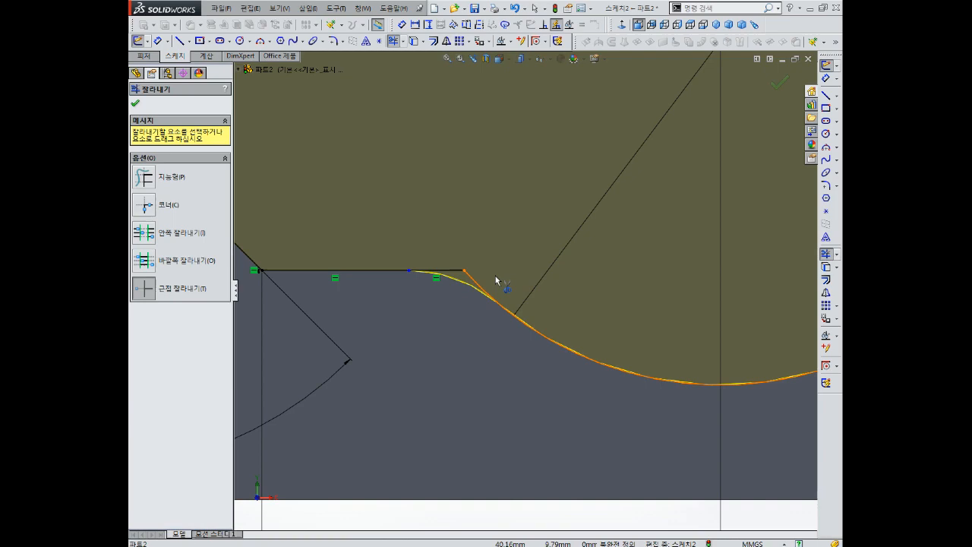
pyautogui.scroll(6, 495, 280)
pyautogui.click(780, 83)
pyautogui.click(769, 77)
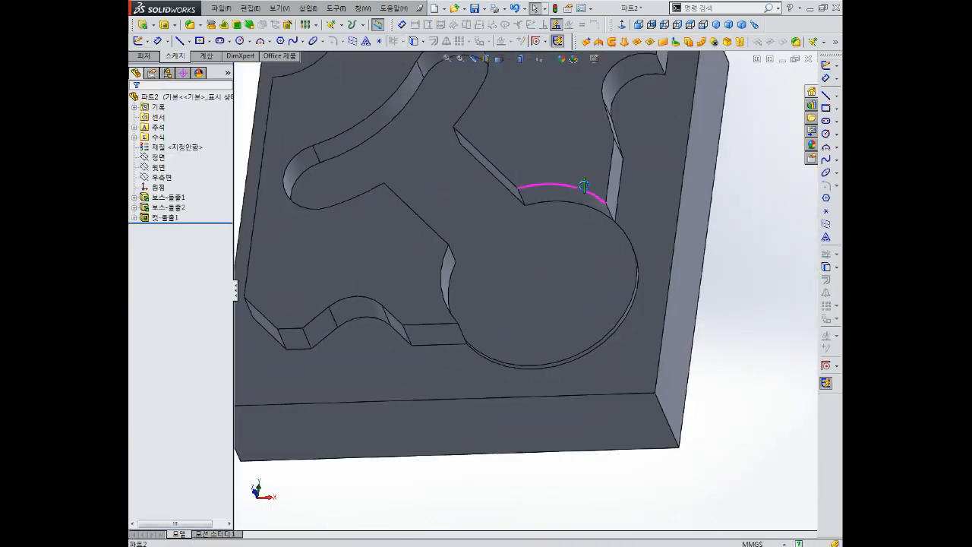
# - Fillet the two vertical edges where the raised boss's outer walls meet the round end of the pocket with a 3 mm radius
pyautogui.scroll(-6, 652, 199)
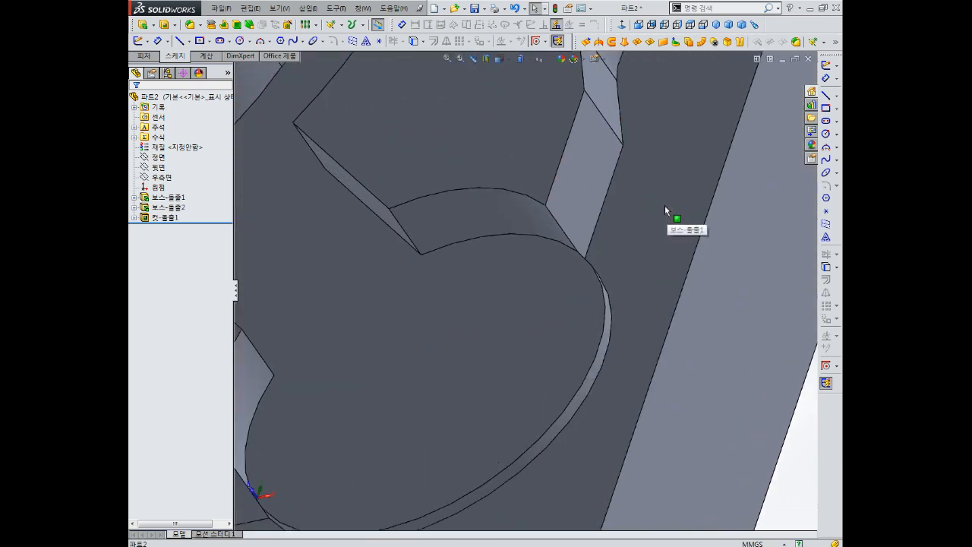
pyautogui.scroll(6, 639, 205)
pyautogui.moveTo(669, 220); pyautogui.dragTo(581, 183, button='middle')
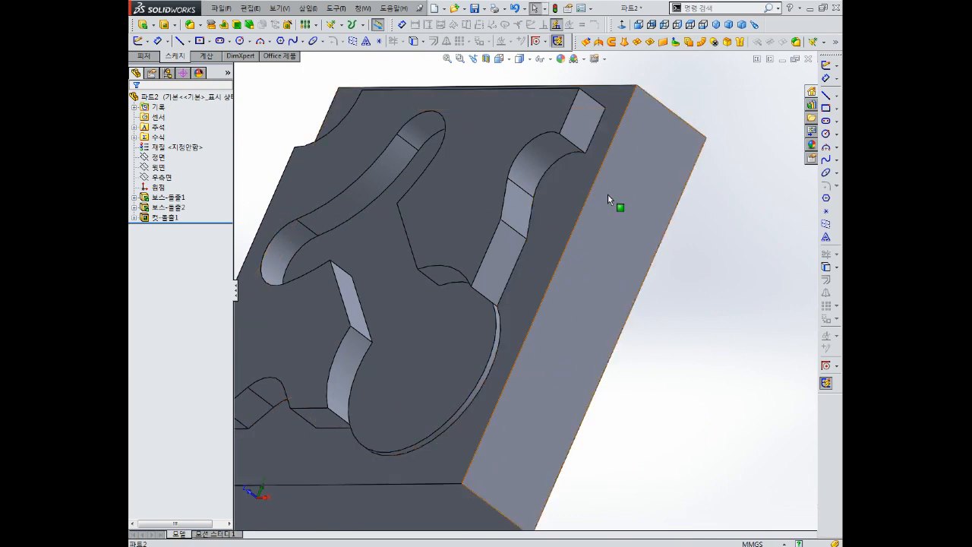
pyautogui.moveTo(607, 195); pyautogui.dragTo(588, 104, button='middle')
pyautogui.click(238, 24)
pyautogui.scroll(-5, 473, 327)
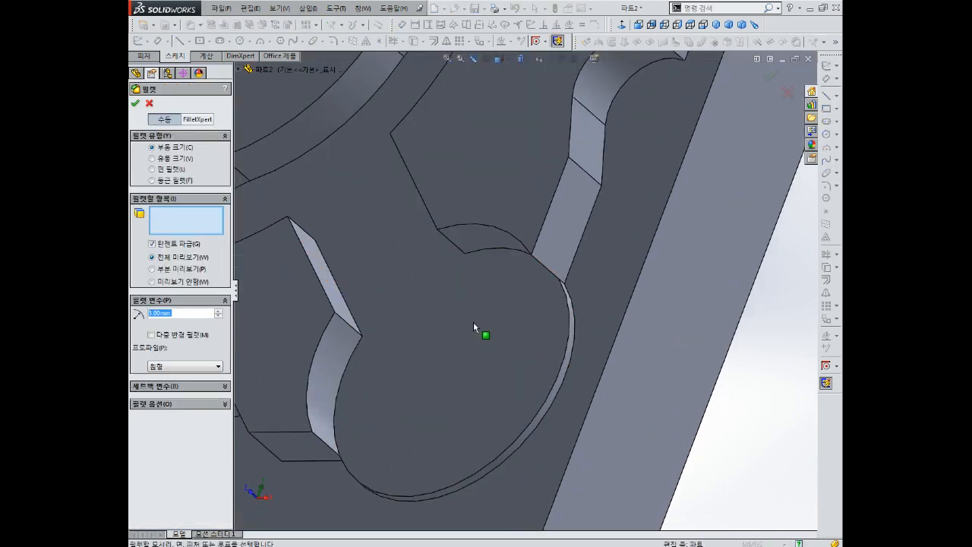
pyautogui.click(560, 252)
pyautogui.scroll(5, 535, 287)
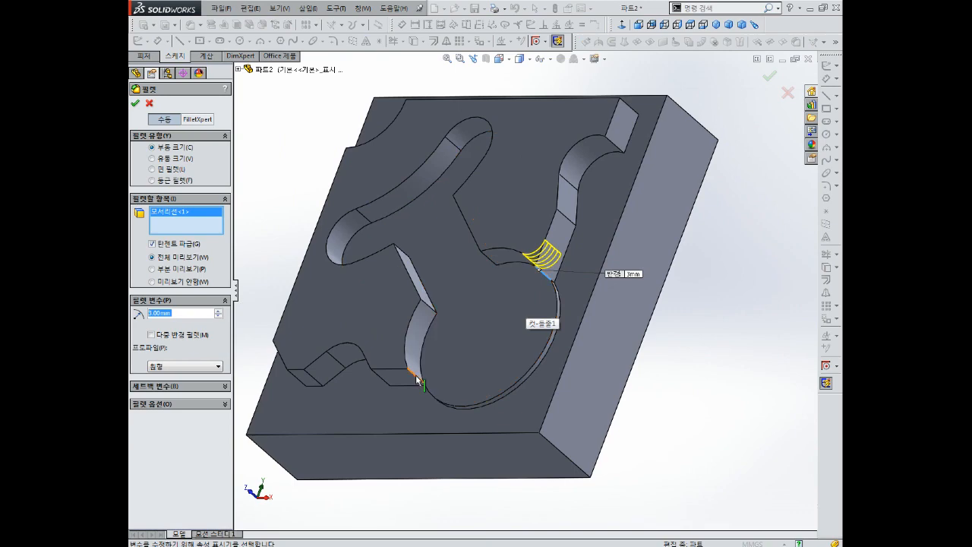
pyautogui.click(417, 380)
pyautogui.click(135, 104)
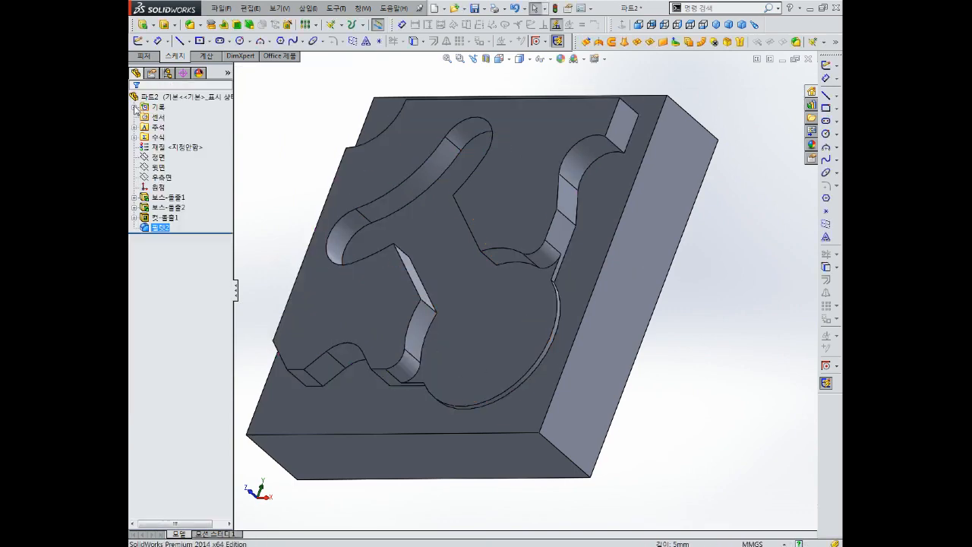
# - Fillet the two short vertical edges where the low round ledge joins the boss's outer walls with a 6 mm radius
pyautogui.moveTo(356, 188); pyautogui.dragTo(553, 268, button='middle')
pyautogui.scroll(-5, 629, 313)
pyautogui.click(194, 26)
pyautogui.scroll(-3, 572, 278)
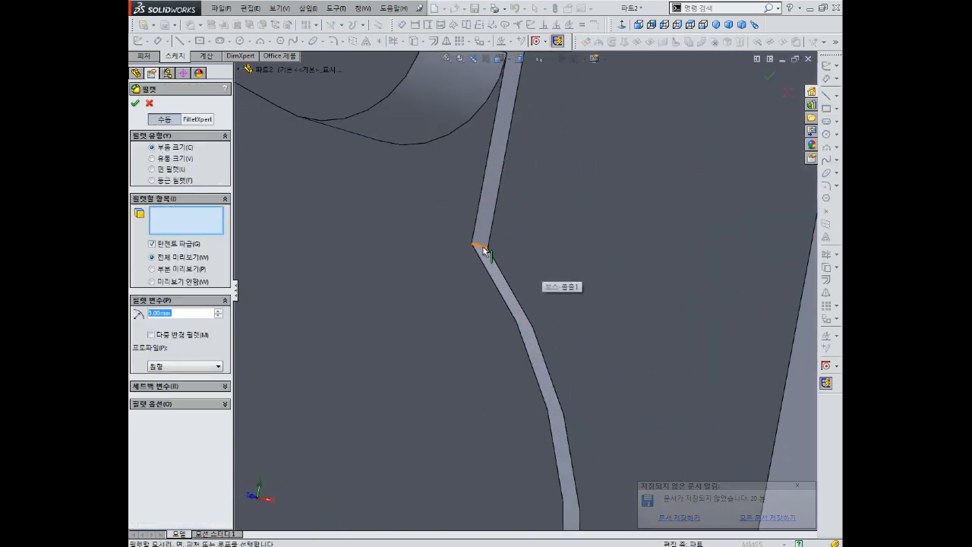
pyautogui.click(482, 248)
pyautogui.moveTo(481, 248); pyautogui.dragTo(504, 263, button='middle')
pyautogui.scroll(4, 470, 355)
pyautogui.moveTo(470, 354); pyautogui.dragTo(515, 265, button='middle')
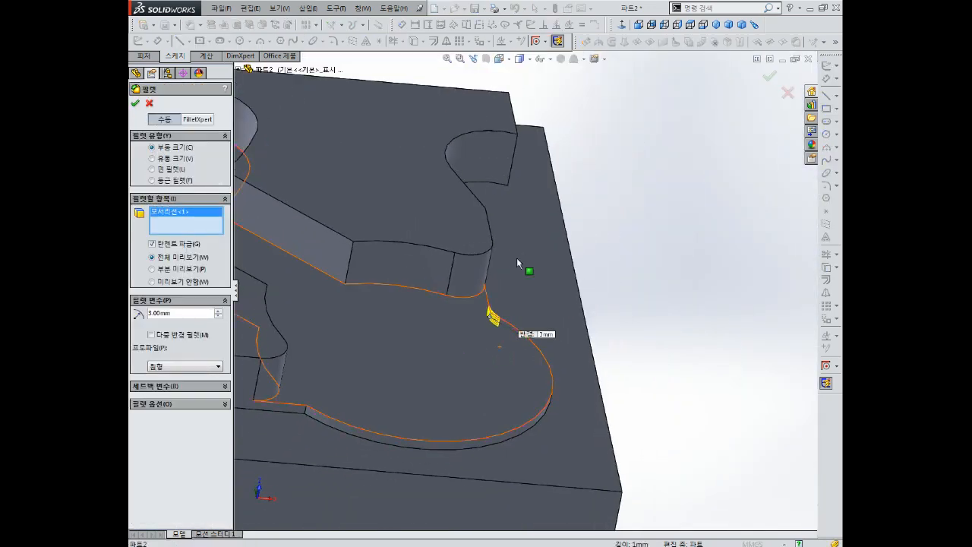
pyautogui.scroll(-3, 345, 390)
pyautogui.scroll(-2, 345, 391)
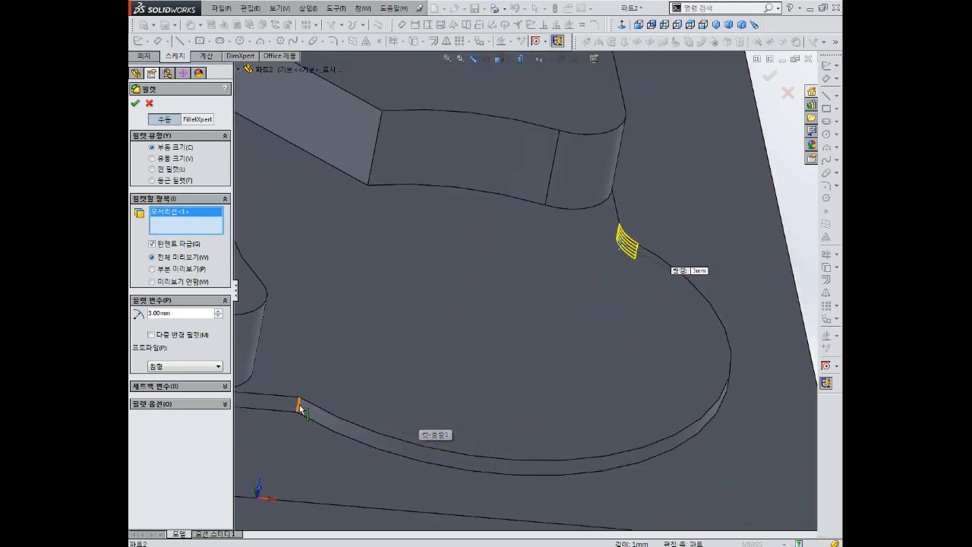
pyautogui.click(301, 404)
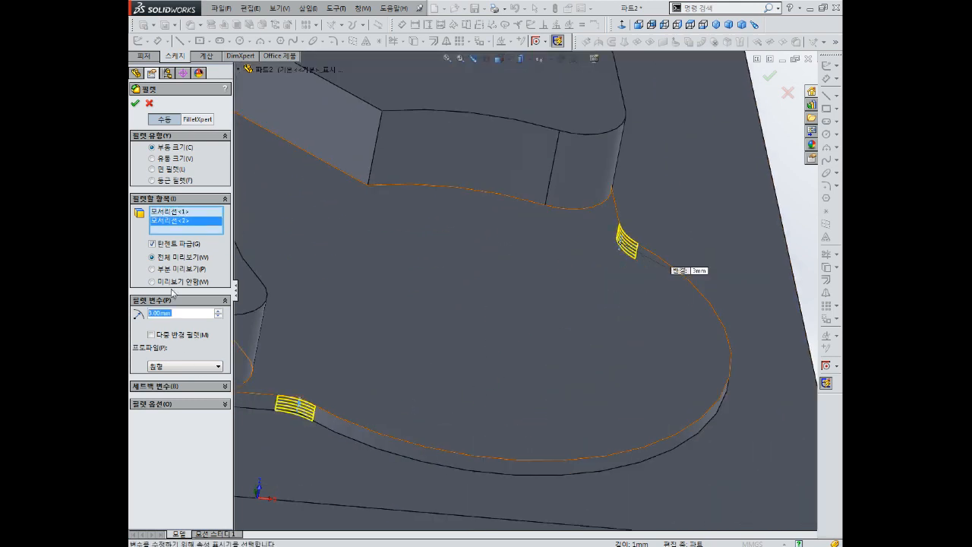
pyautogui.write('6')
pyautogui.press('Return')
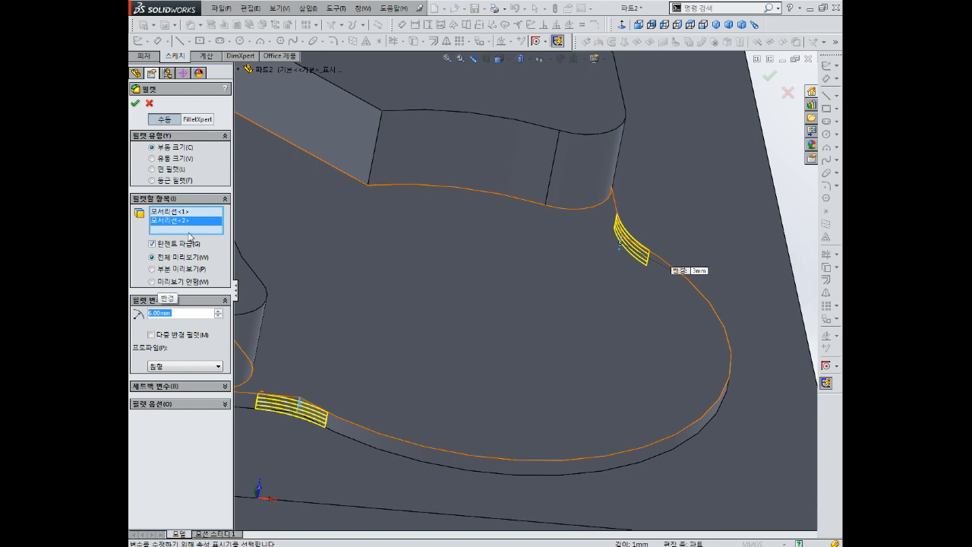
pyautogui.click(135, 104)
# - Reopen the second boss's sketch, examine its profile around the round lobe, and close it
pyautogui.scroll(5, 463, 333)
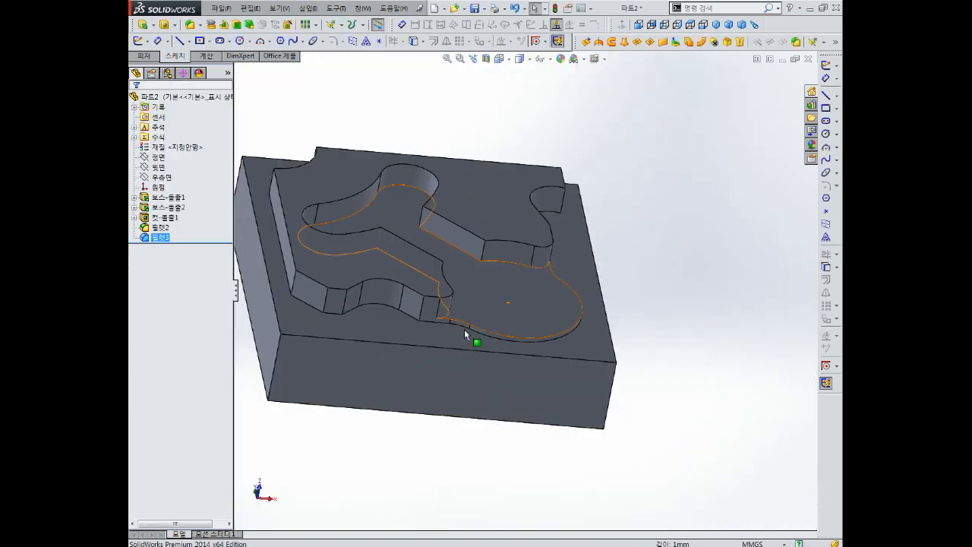
pyautogui.moveTo(464, 331); pyautogui.dragTo(450, 400, button='middle')
pyautogui.moveTo(526, 310); pyautogui.dragTo(523, 328, button='middle')
pyautogui.scroll(4, 485, 355)
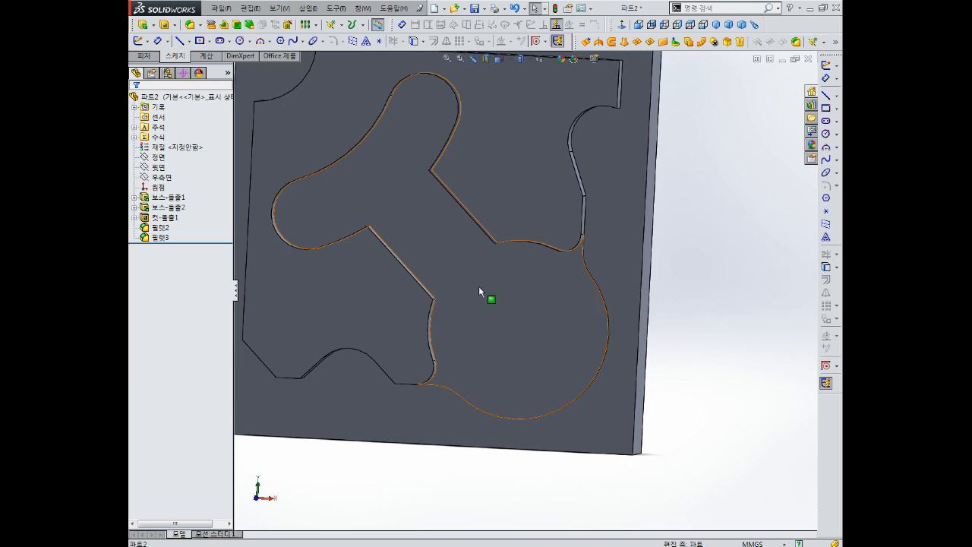
pyautogui.click(168, 196)
pyautogui.keyDown('ctrl'); pyautogui.click(170, 207); pyautogui.keyUp('ctrl')
pyautogui.rightClick(172, 212)
pyautogui.click(191, 180)
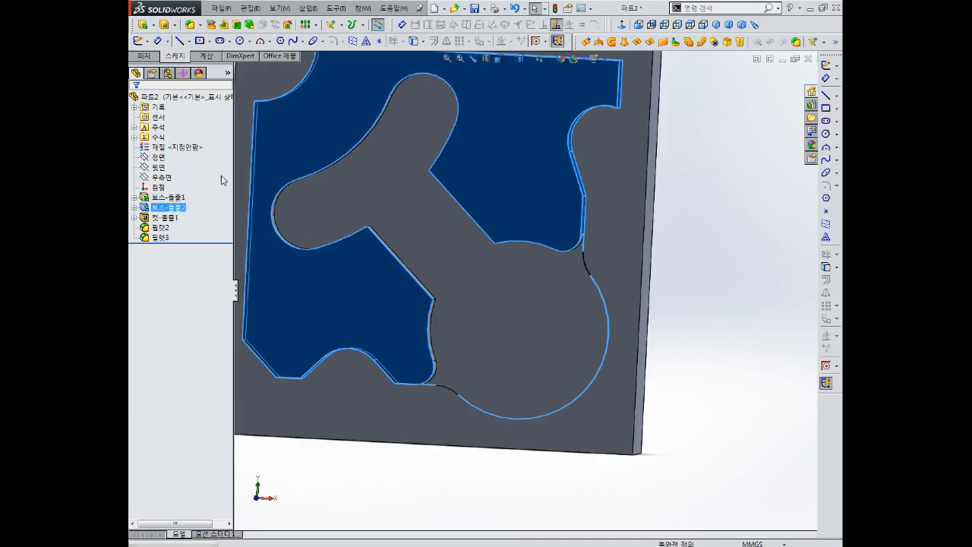
pyautogui.scroll(-5, 538, 266)
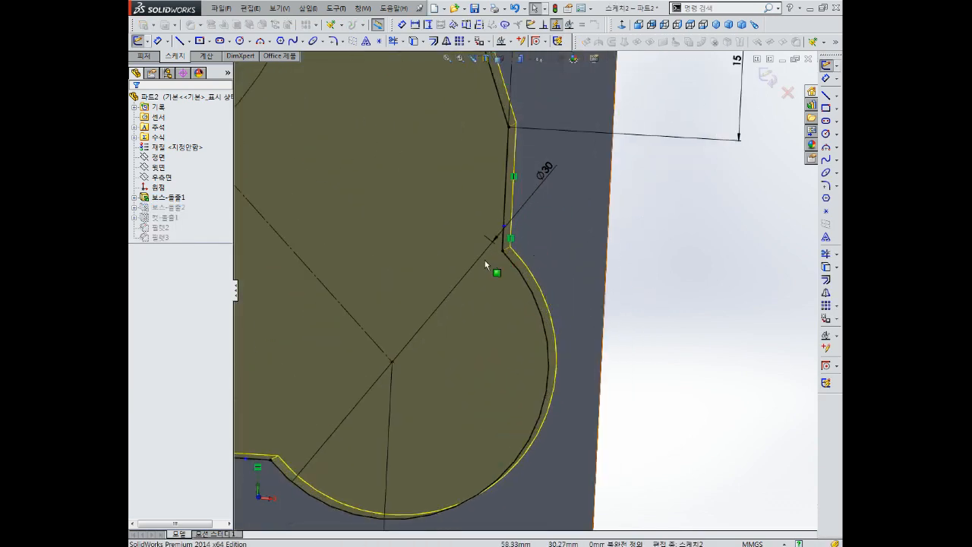
pyautogui.scroll(5, 520, 256)
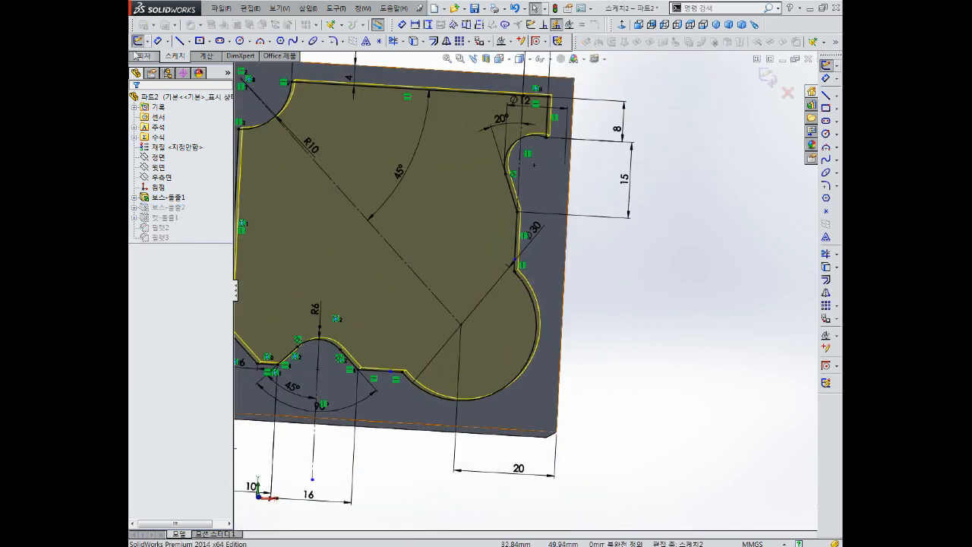
pyautogui.click(766, 79)
# - Sketch a circle about 9.3 mm in diameter on the pocket floor, near the centre of the round lobe
pyautogui.scroll(3, 536, 296)
pyautogui.moveTo(536, 295)
pyautogui.mouseDown(button='middle')
pyautogui.moveTo(464, 261)
pyautogui.moveTo(475, 246)
pyautogui.mouseUp(button='middle')
pyautogui.scroll(-4, 477, 289)
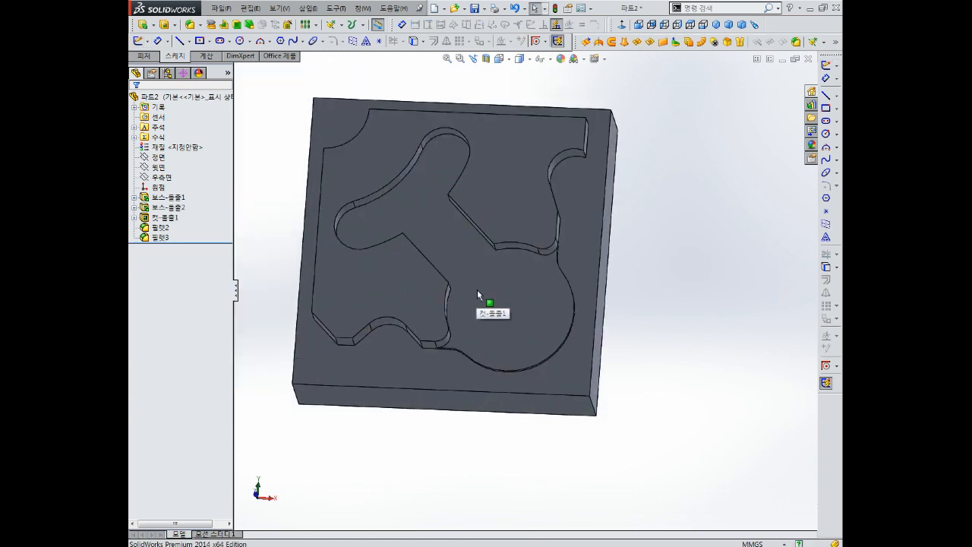
pyautogui.moveTo(477, 289); pyautogui.dragTo(505, 281, button='middle')
pyautogui.scroll(-2, 503, 286)
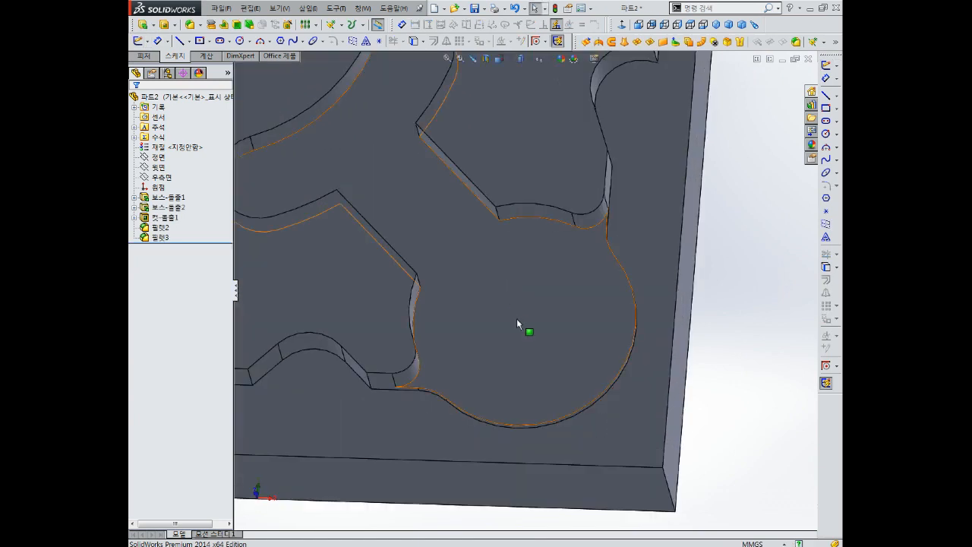
pyautogui.click(518, 295)
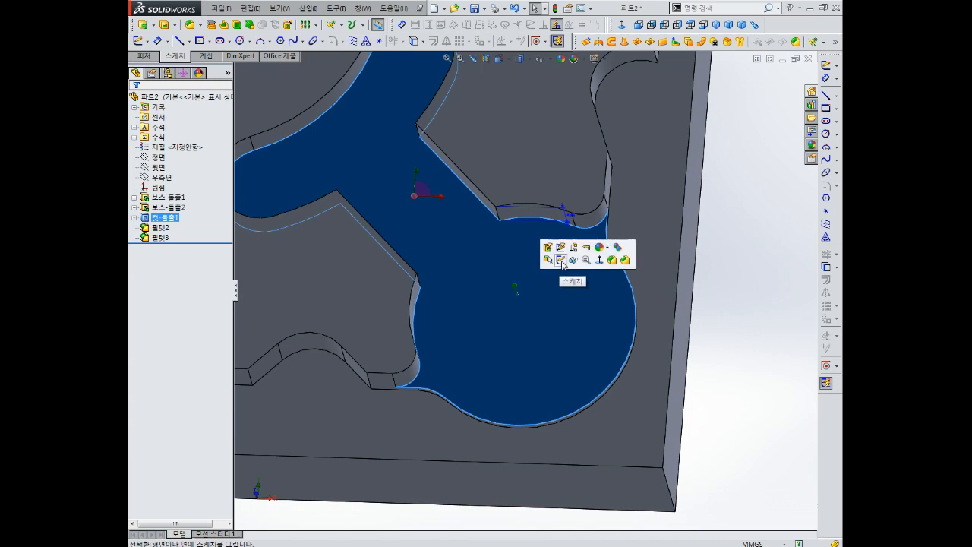
pyautogui.click(562, 260)
pyautogui.click(826, 133)
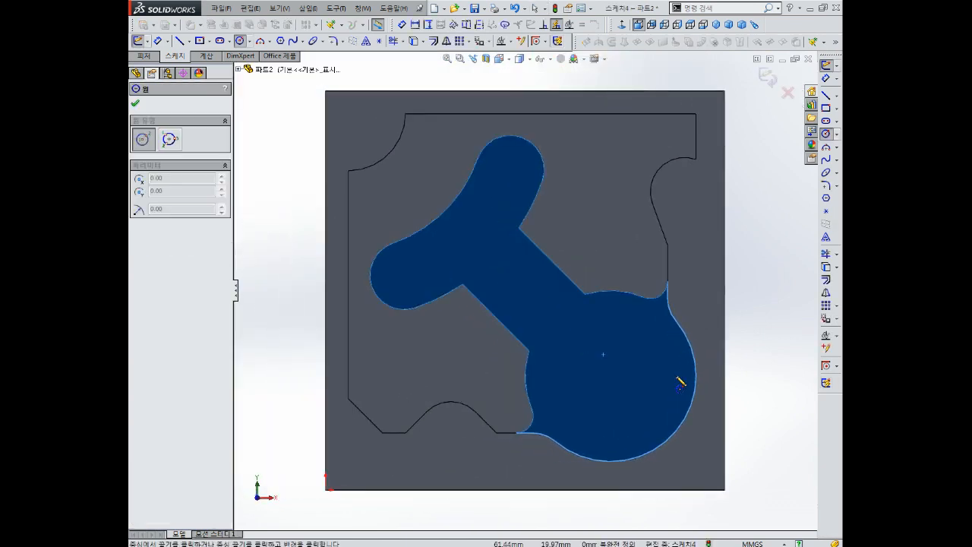
pyautogui.click(616, 375)
pyautogui.click(641, 366)
pyautogui.scroll(3, 669, 354)
pyautogui.scroll(-2, 595, 317)
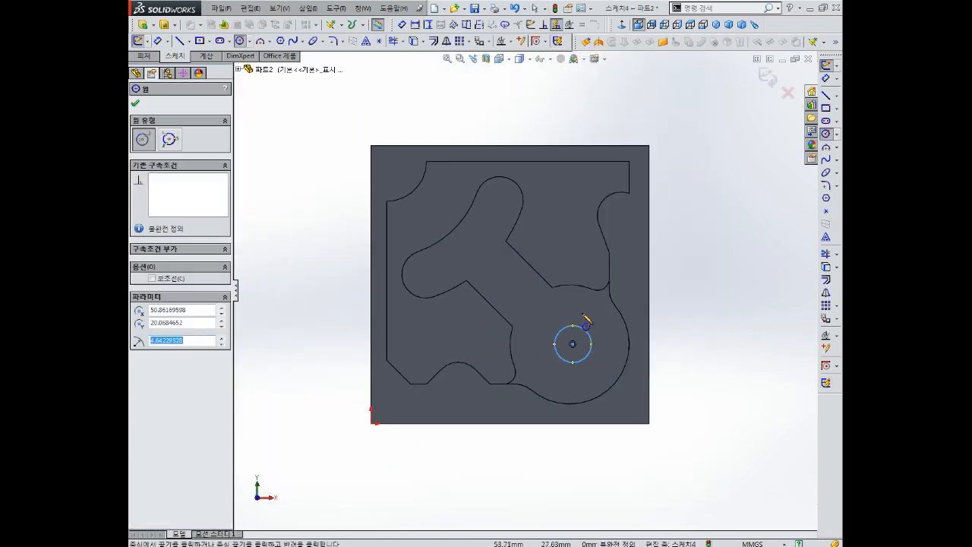
pyautogui.press('Escape')
# - Make the circle concentric with the lobe's outer arc, set its diameter to 8 mm, and close the sketch
pyautogui.click(628, 322)
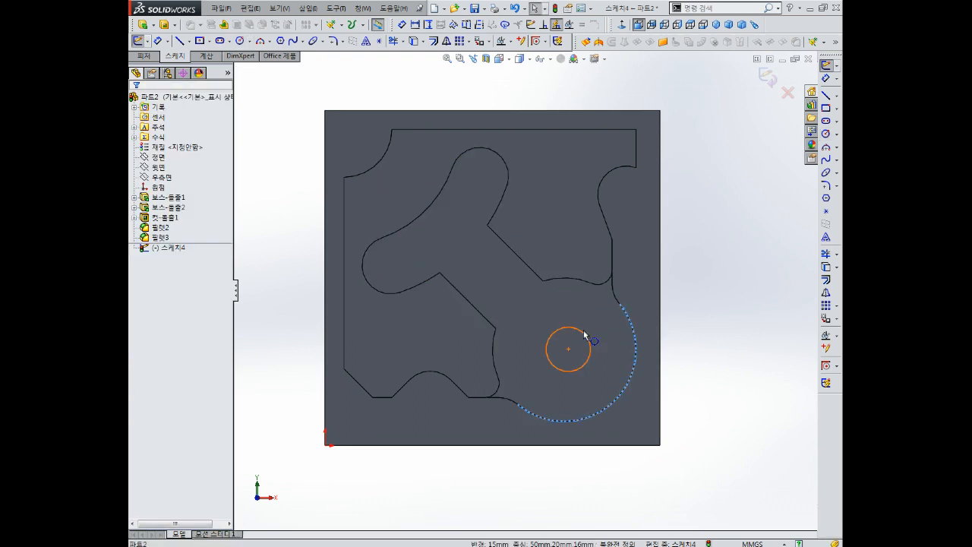
pyautogui.keyDown('ctrl'); pyautogui.click(585, 334); pyautogui.keyUp('ctrl')
pyautogui.click(139, 310)
pyautogui.moveTo(677, 317); pyautogui.dragTo(687, 268, button='right')
pyautogui.click(582, 334)
pyautogui.click(595, 309)
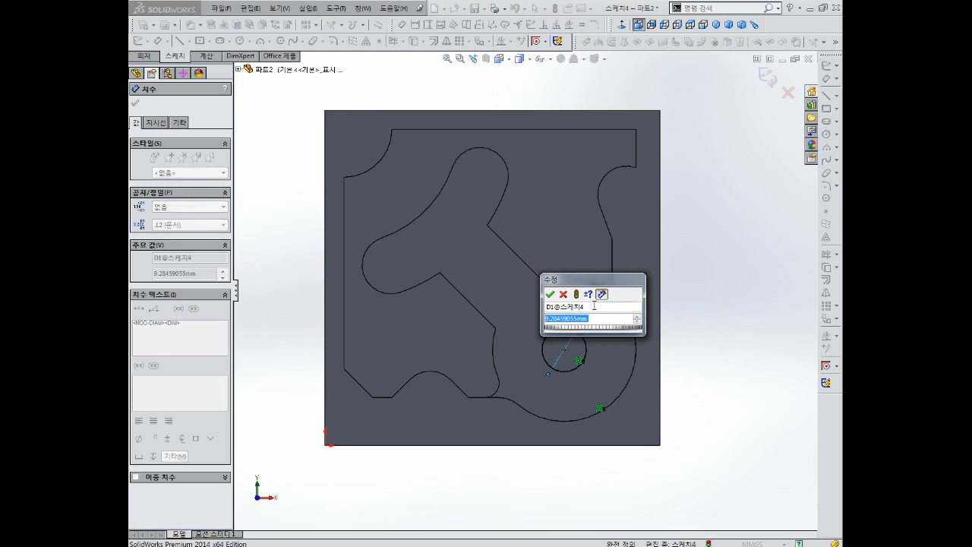
pyautogui.write('8')
pyautogui.press('Return')
pyautogui.moveTo(627, 265); pyautogui.dragTo(745, 106, button='middle')
pyautogui.click(768, 77)
# - Cut-extrude the 8 mm circle through all of the block
pyautogui.scroll(3, 636, 196)
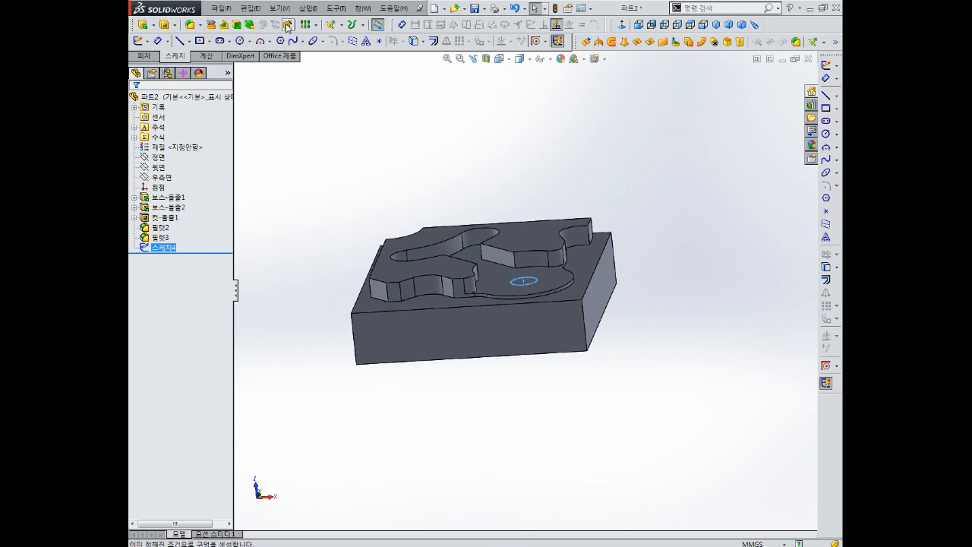
pyautogui.click(164, 25)
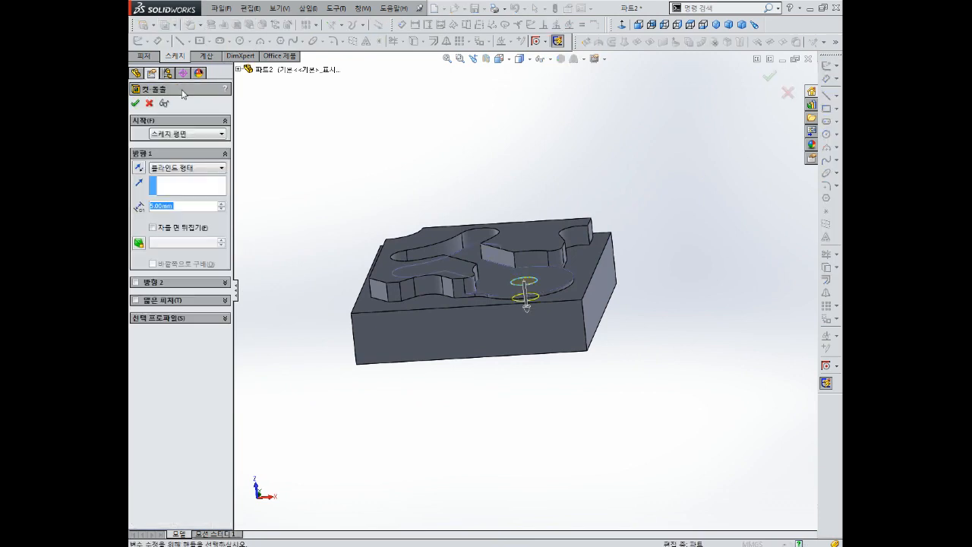
pyautogui.click(182, 167)
pyautogui.click(167, 187)
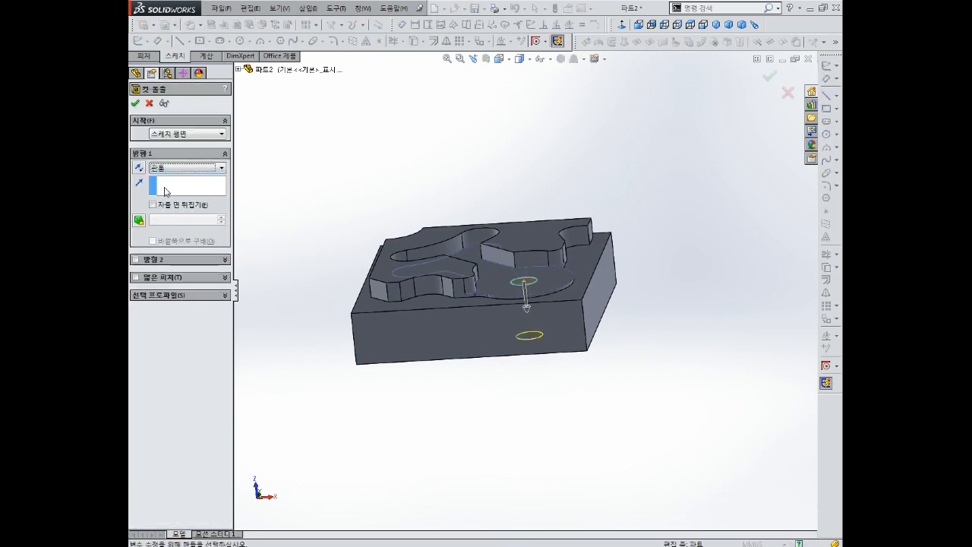
pyautogui.click(135, 102)
# - Start a sketch on the pocket floor and draw a circle about 6.9 mm in diameter centred in the upper arm's rounded end
pyautogui.moveTo(616, 172); pyautogui.dragTo(597, 290, button='middle')
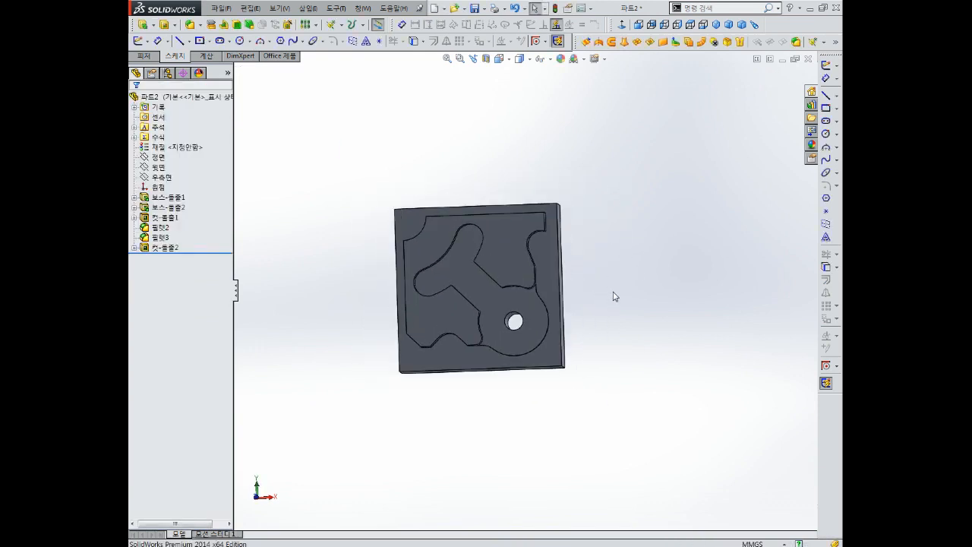
pyautogui.moveTo(593, 295); pyautogui.dragTo(447, 380, button='middle')
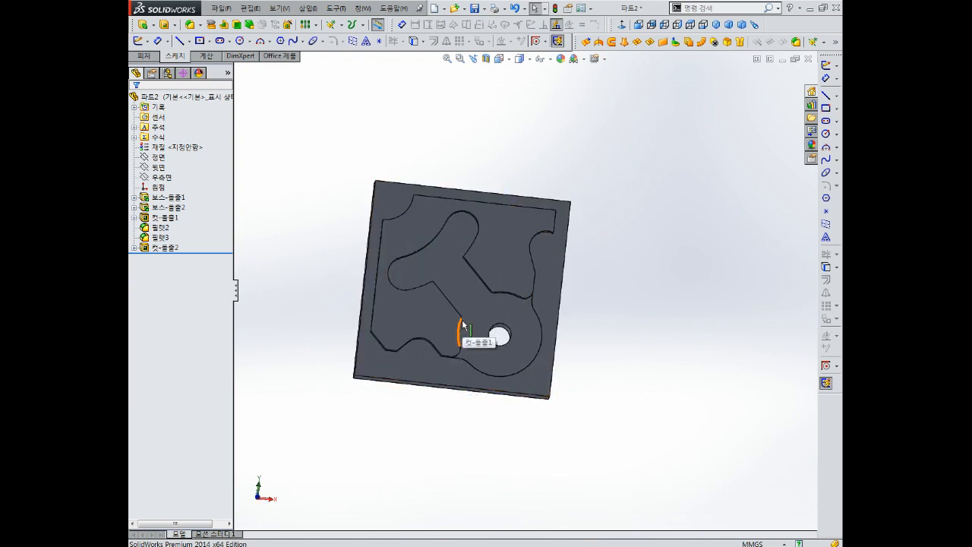
pyautogui.moveTo(510, 221)
pyautogui.mouseDown(button='middle')
pyautogui.moveTo(507, 244)
pyautogui.moveTo(503, 228)
pyautogui.mouseUp(button='middle')
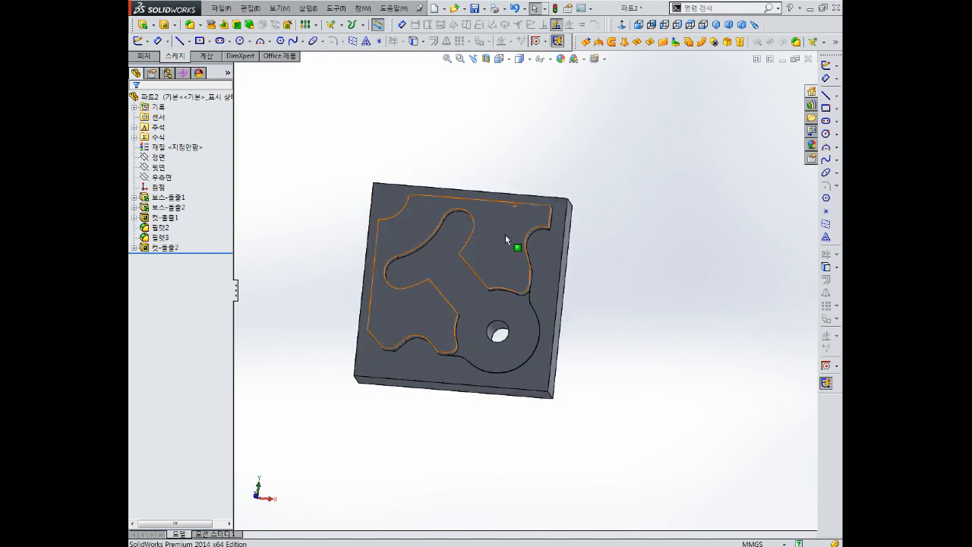
pyautogui.moveTo(496, 261); pyautogui.dragTo(494, 281, button='middle')
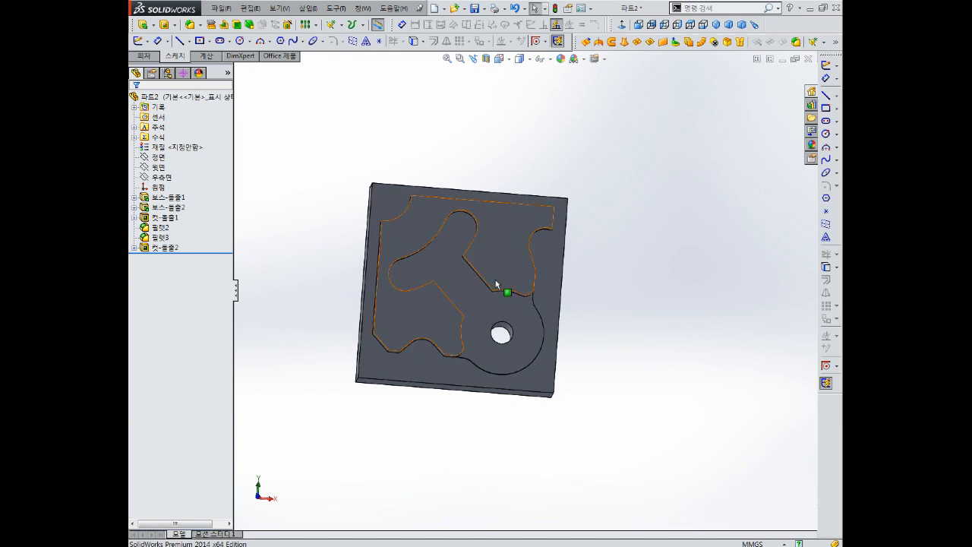
pyautogui.click(447, 246)
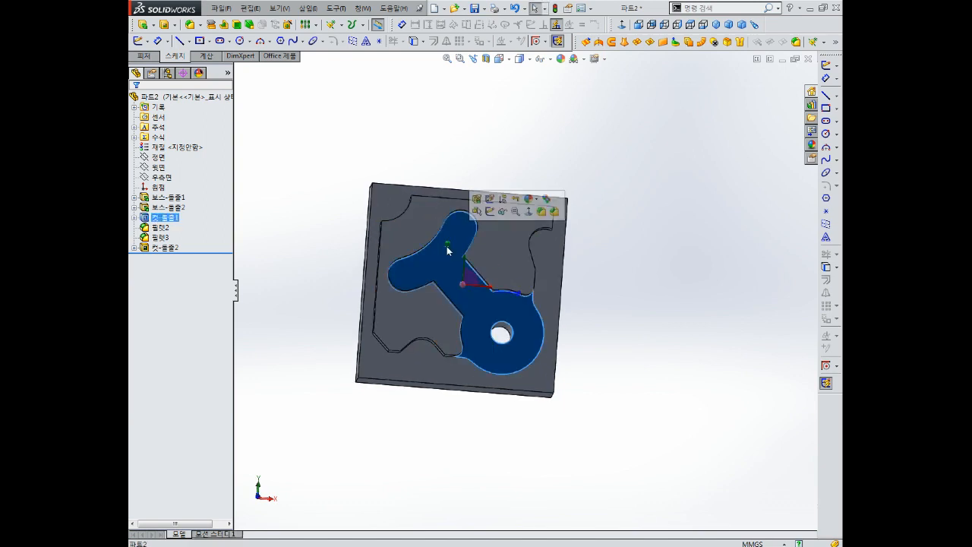
pyautogui.click(490, 212)
pyautogui.press('c')
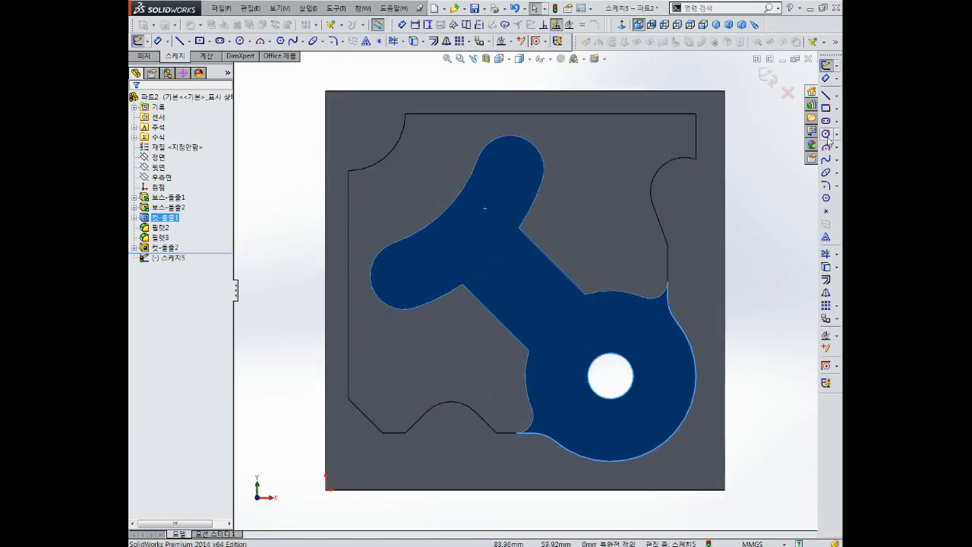
pyautogui.click(510, 168)
pyautogui.click(530, 168)
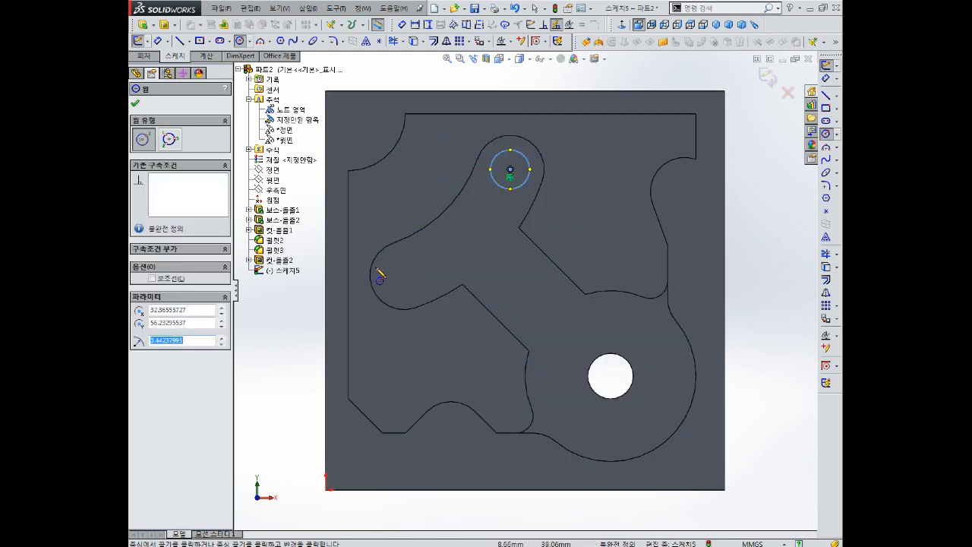
# - Draw a circle about 3 mm in diameter centred in the rounded end of the pocket's left arm
pyautogui.press('Escape')
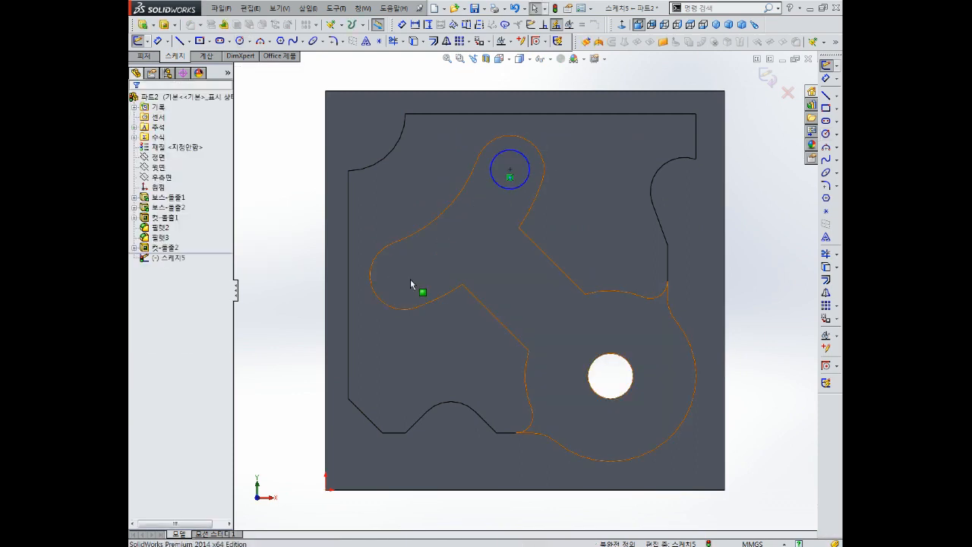
pyautogui.click(827, 133)
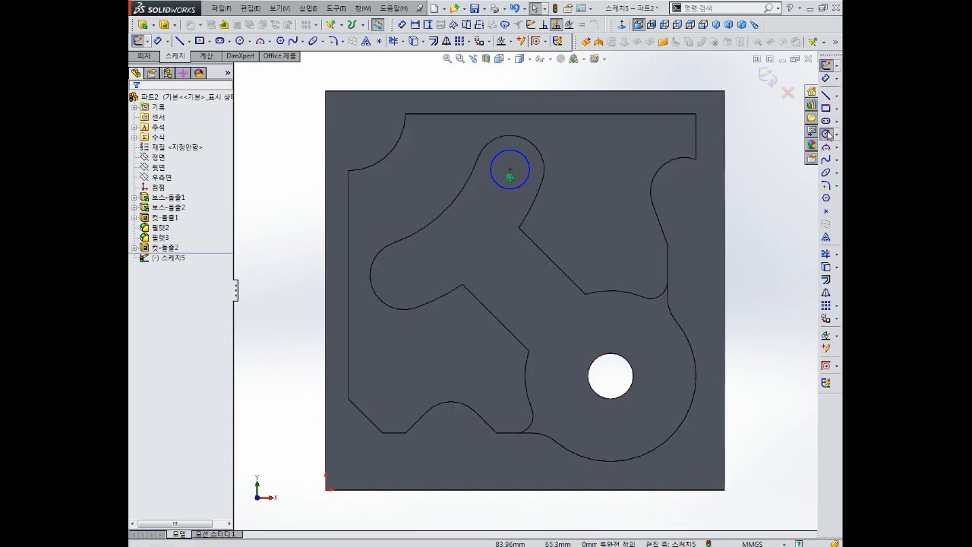
pyautogui.click(404, 275)
pyautogui.click(411, 269)
pyautogui.click(431, 250)
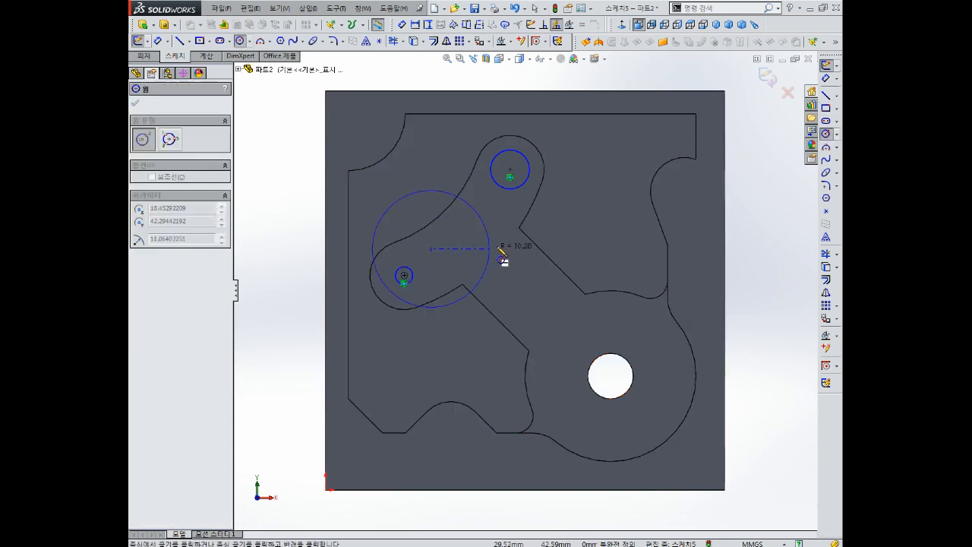
pyautogui.press('Escape')
pyautogui.moveTo(574, 211); pyautogui.dragTo(589, 173, button='right')
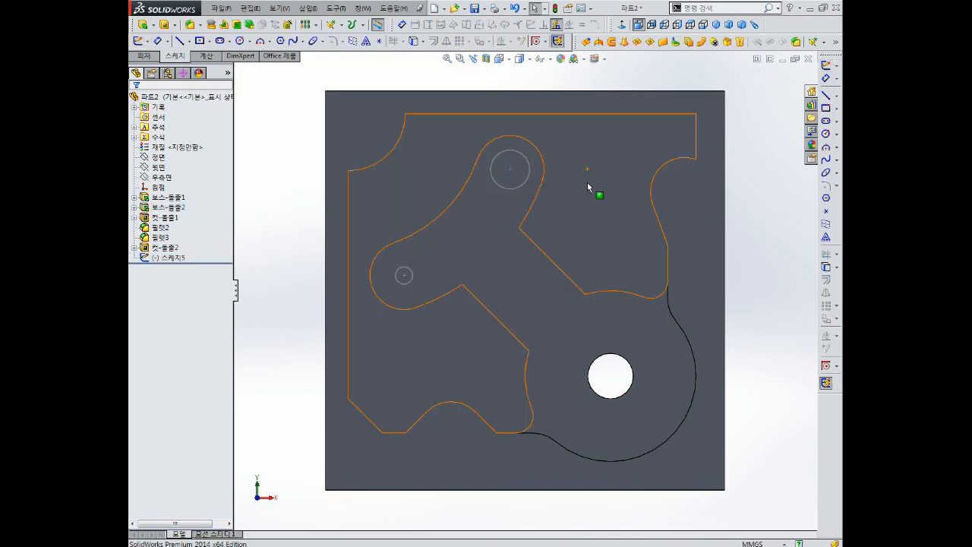
# - Reopen the sketch containing the two arm circles and set the upper circle's diameter to 8 mm
pyautogui.rightClick(173, 259)
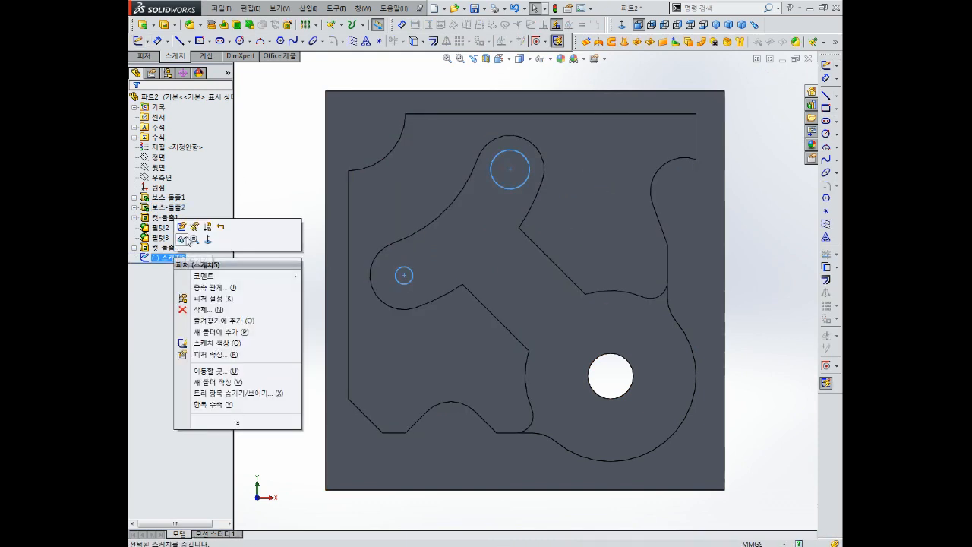
pyautogui.click(181, 228)
pyautogui.moveTo(577, 192)
pyautogui.mouseDown(button='right')
pyautogui.moveTo(577, 174)
pyautogui.moveTo(545, 145)
pyautogui.mouseUp(button='right')
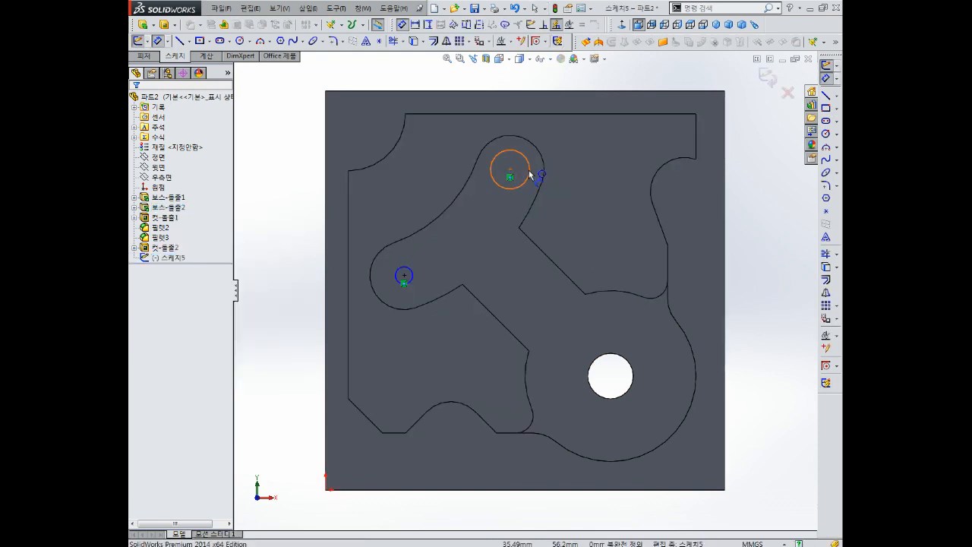
pyautogui.click(529, 174)
pyautogui.click(596, 174)
pyautogui.write('8')
pyautogui.press('Return')
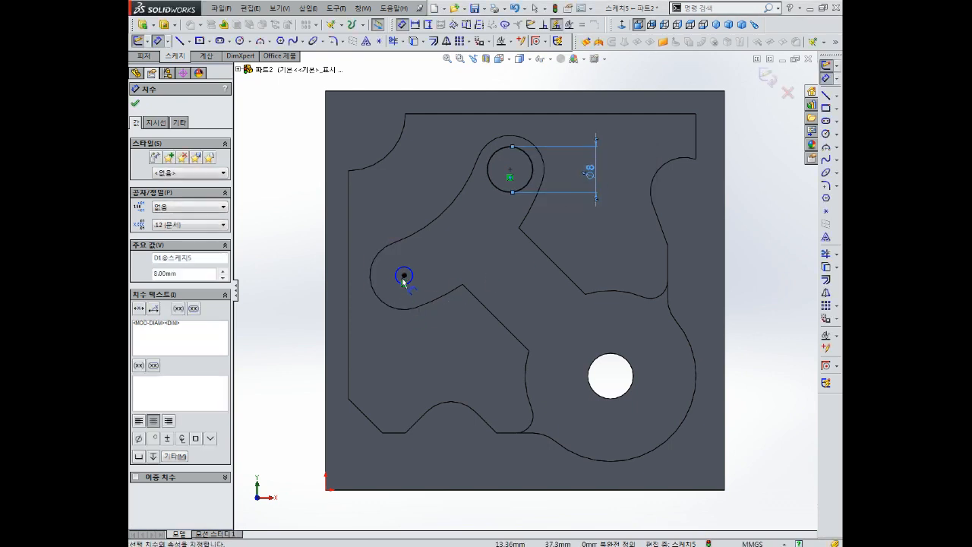
# - Set the left arm circle's diameter to 8 mm and close the sketch
pyautogui.click(417, 277)
pyautogui.click(462, 276)
pyautogui.write('8')
pyautogui.press('Return')
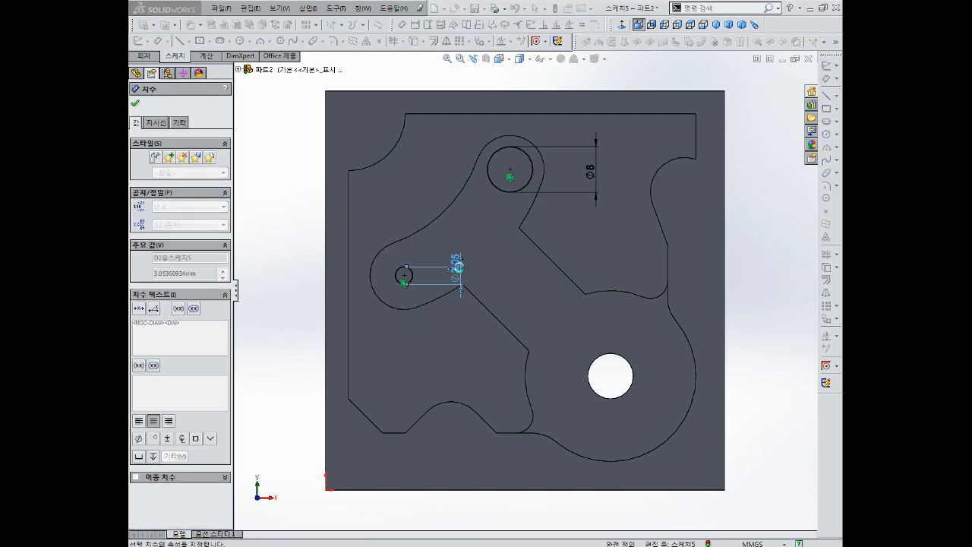
pyautogui.click(767, 77)
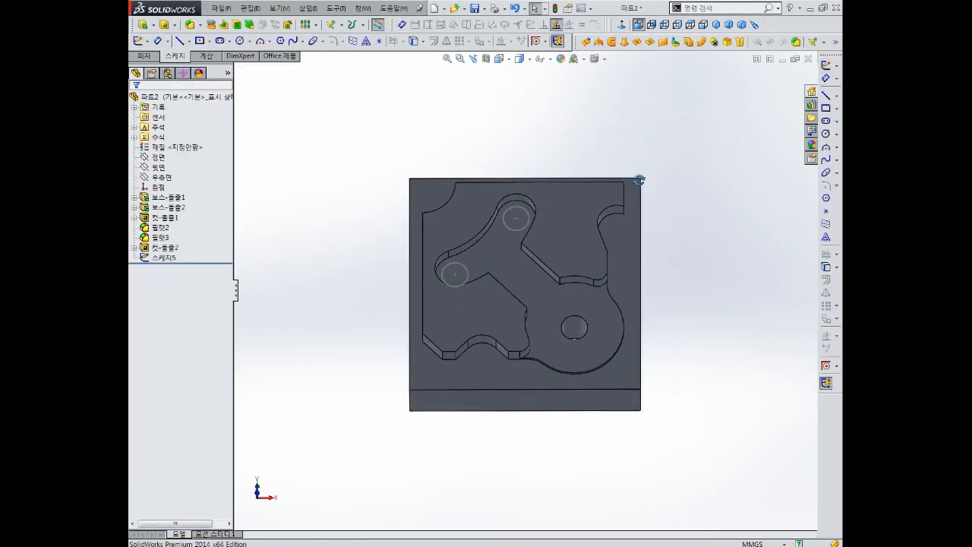
# - Cut-extrude both 8 mm arm circles through all of the block
pyautogui.click(199, 25)
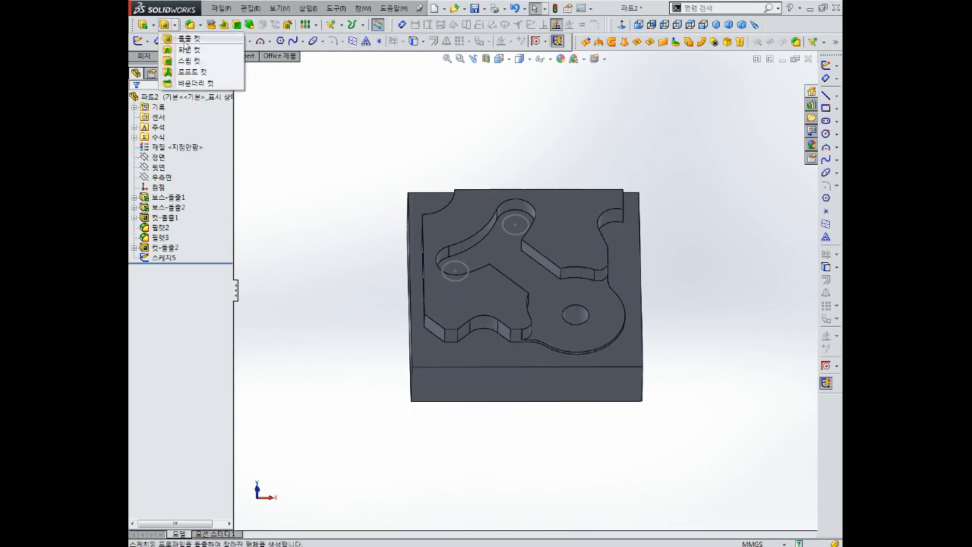
pyautogui.click(194, 37)
pyautogui.click(461, 264)
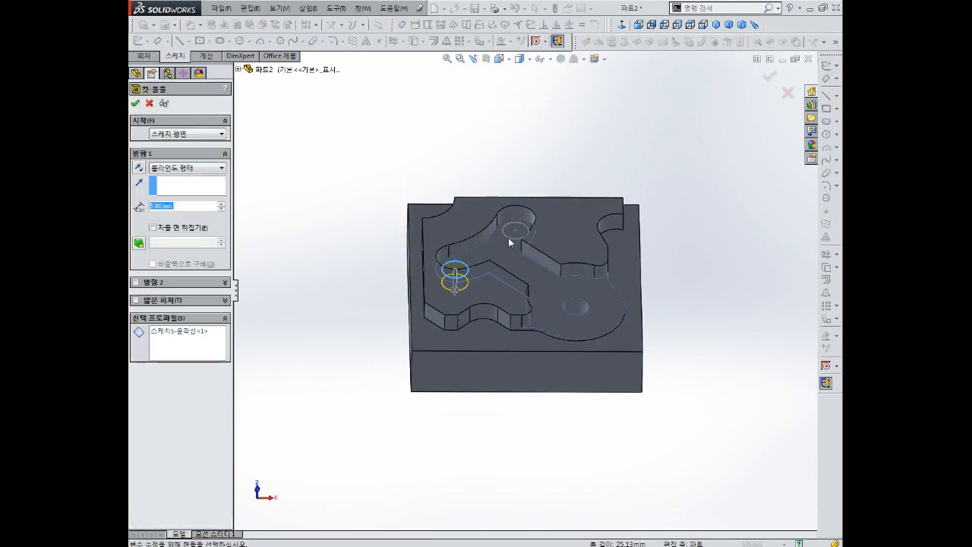
pyautogui.click(188, 348)
pyautogui.click(514, 232)
pyautogui.click(167, 162)
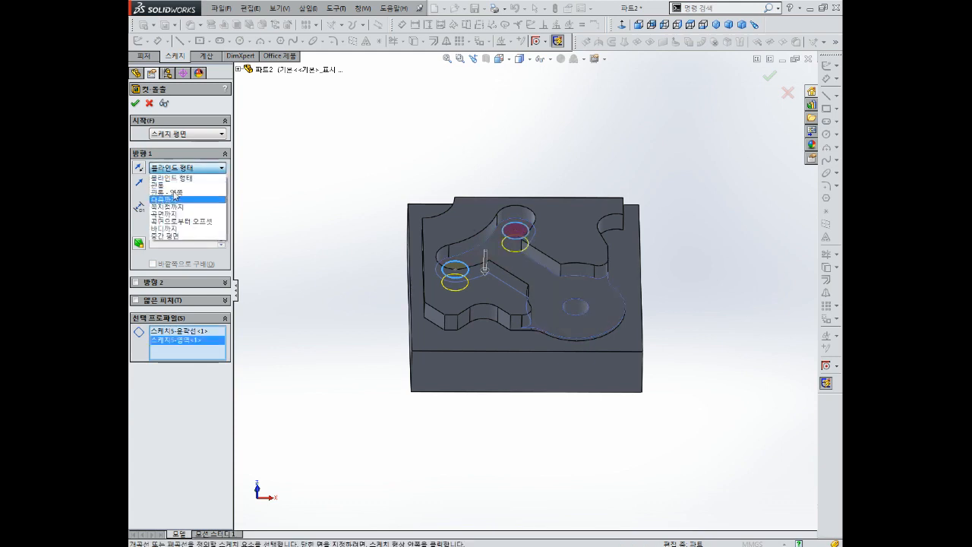
pyautogui.click(175, 186)
pyautogui.click(134, 105)
# - Start a sketch on the raised boss's top face and draw a rectangle about 11.4 by 20.1 mm in its upper-right region
pyautogui.moveTo(579, 182); pyautogui.dragTo(569, 276, button='middle')
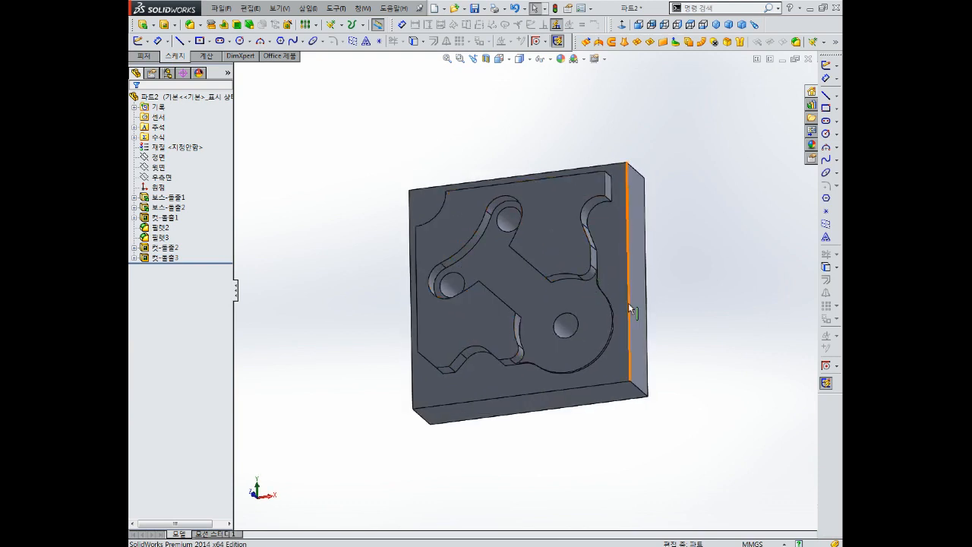
pyautogui.moveTo(625, 322); pyautogui.dragTo(578, 238, button='middle')
pyautogui.scroll(2, 585, 285)
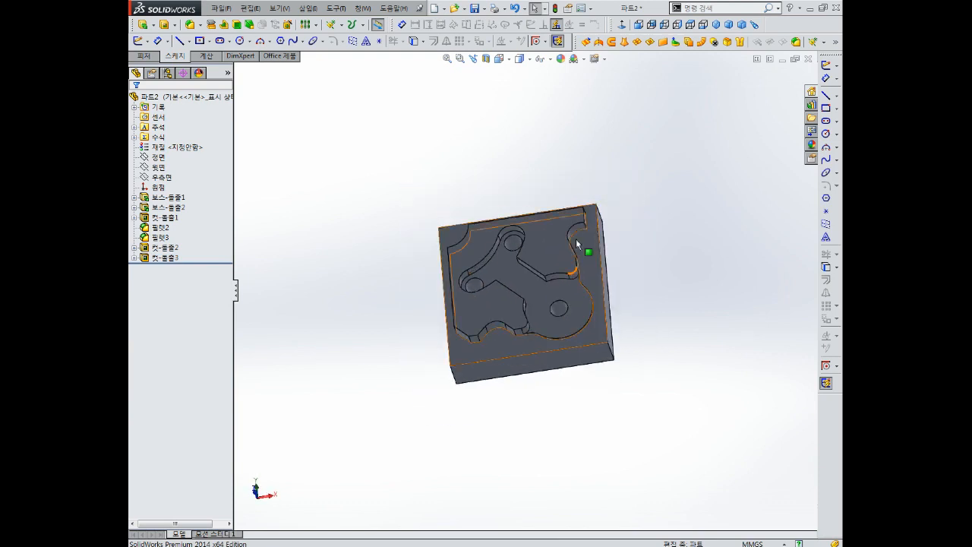
pyautogui.scroll(-1, 535, 272)
pyautogui.moveTo(534, 271); pyautogui.dragTo(539, 294, button='middle')
pyautogui.scroll(-2, 539, 294)
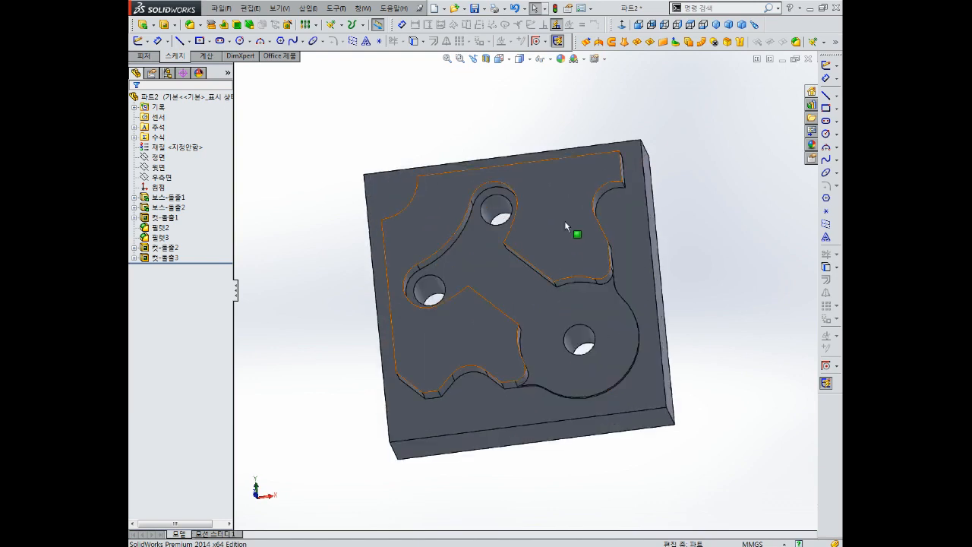
pyautogui.click(566, 221)
pyautogui.click(599, 173)
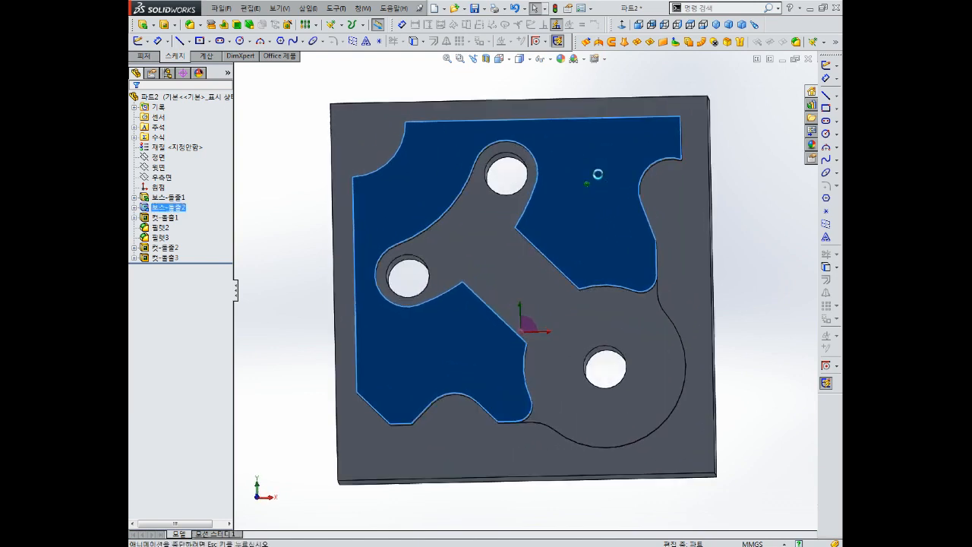
pyautogui.click(827, 108)
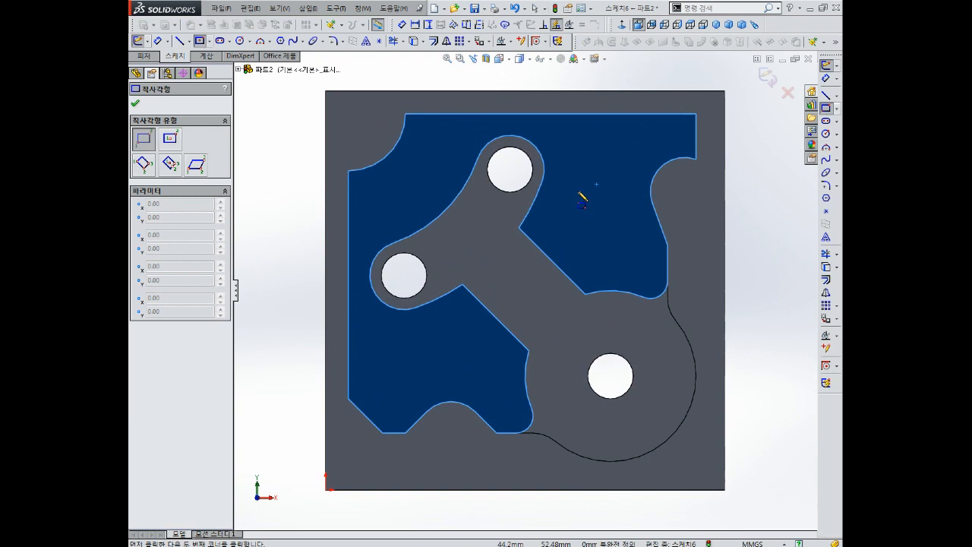
pyautogui.moveTo(576, 167); pyautogui.dragTo(640, 267)
pyautogui.press('Escape')
pyautogui.press('Escape')
pyautogui.moveTo(582, 166); pyautogui.dragTo(577, 154)
pyautogui.press('Escape')
# - Set the rectangle's width to 12 mm and its height to 20 mm
pyautogui.moveTo(723, 264); pyautogui.dragTo(722, 212, button='right')
pyautogui.click(617, 159)
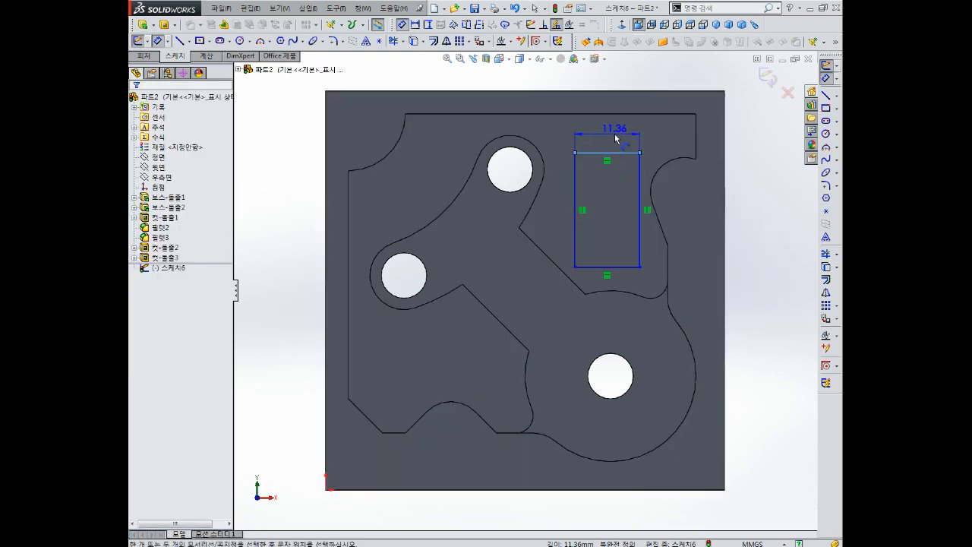
pyautogui.click(615, 134)
pyautogui.write('12')
pyautogui.press('Return')
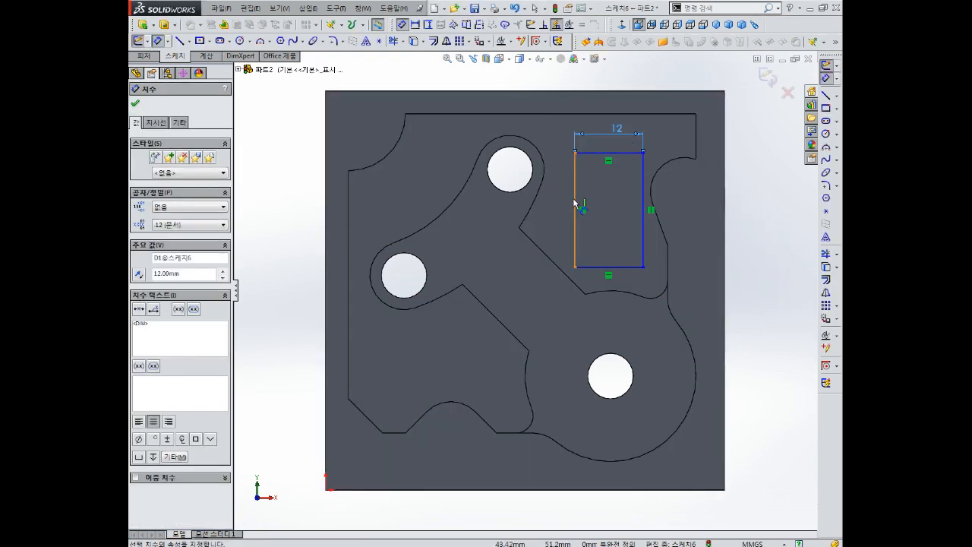
pyautogui.click(577, 192)
pyautogui.click(552, 209)
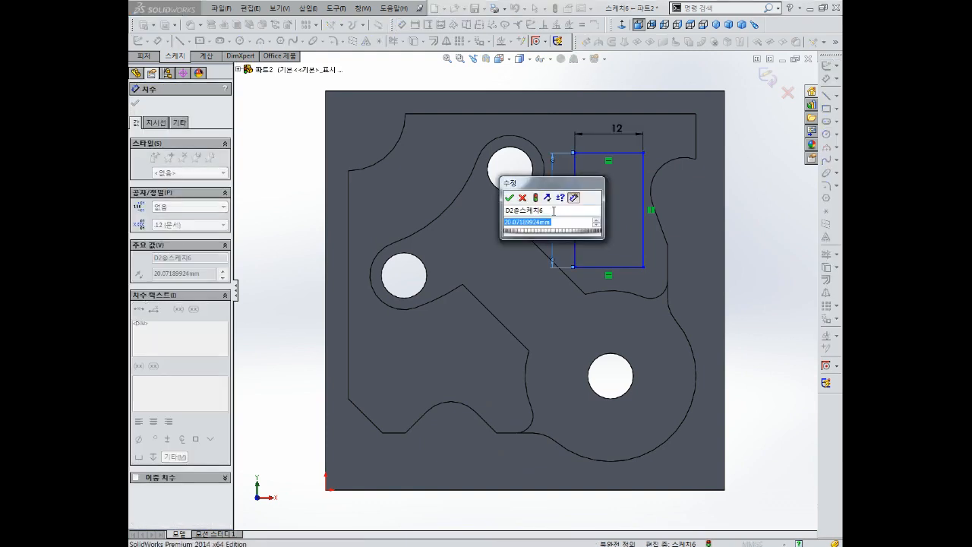
pyautogui.write('20')
pyautogui.press('Return')
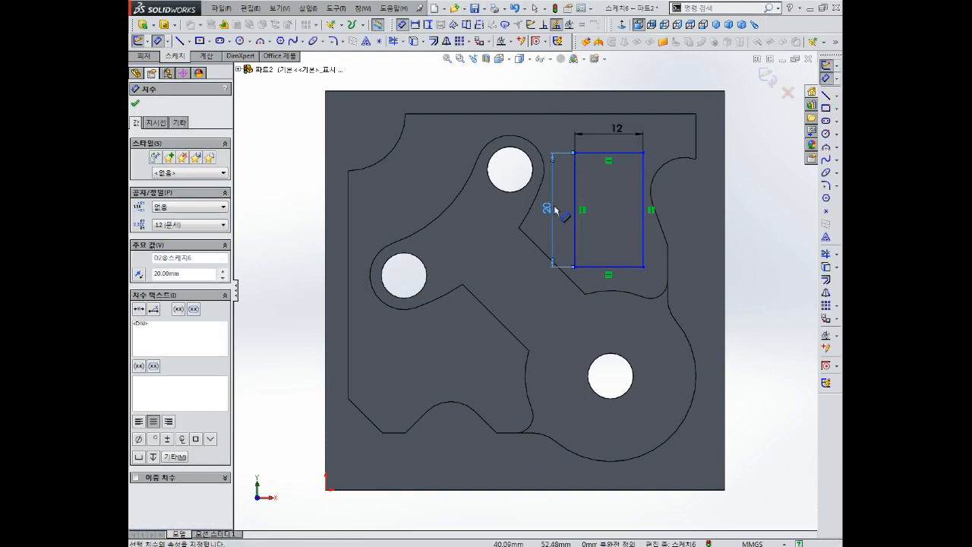
# - Set the distance between the rectangle's upper side and the boss's upper edge to 6 mm and correct it to 5 mm
pyautogui.click(622, 154)
pyautogui.click(631, 115)
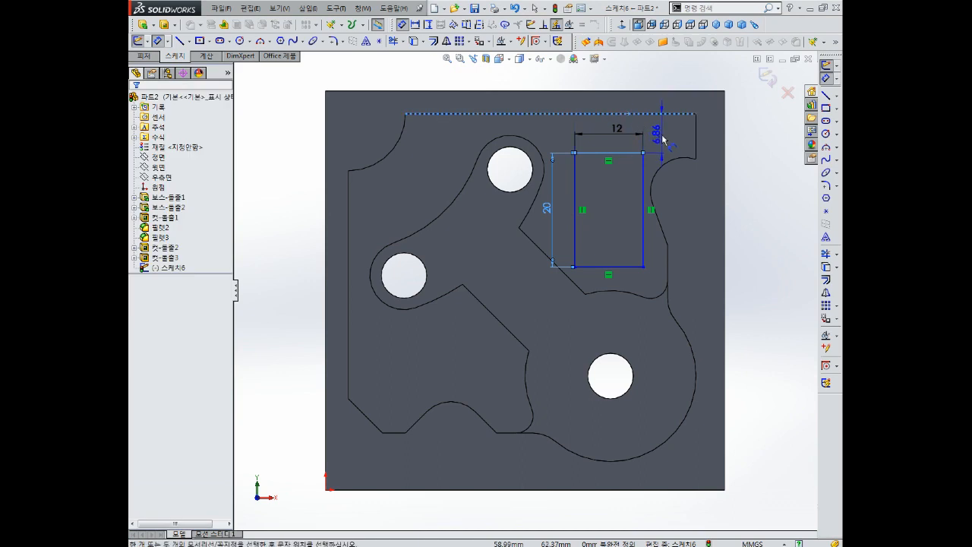
pyautogui.click(662, 136)
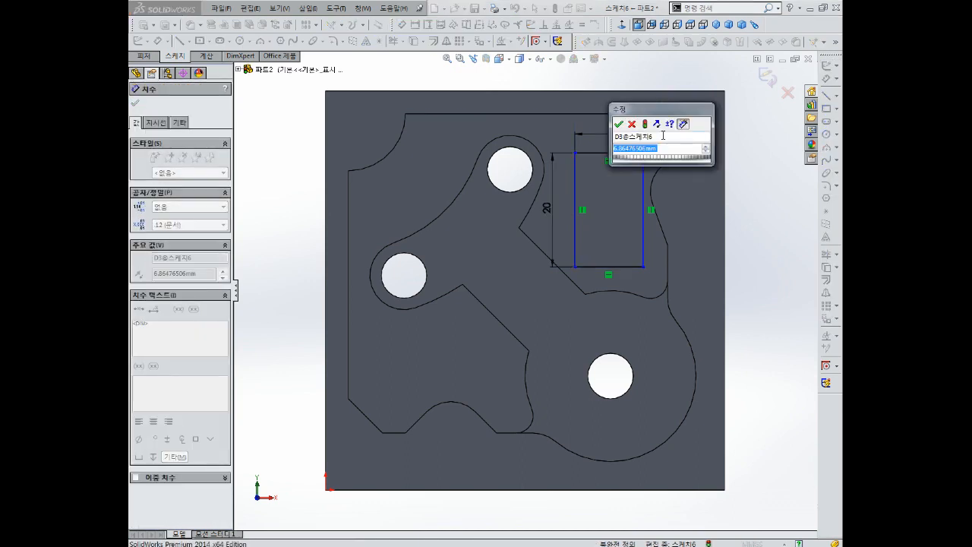
pyautogui.write('6')
pyautogui.press('Return')
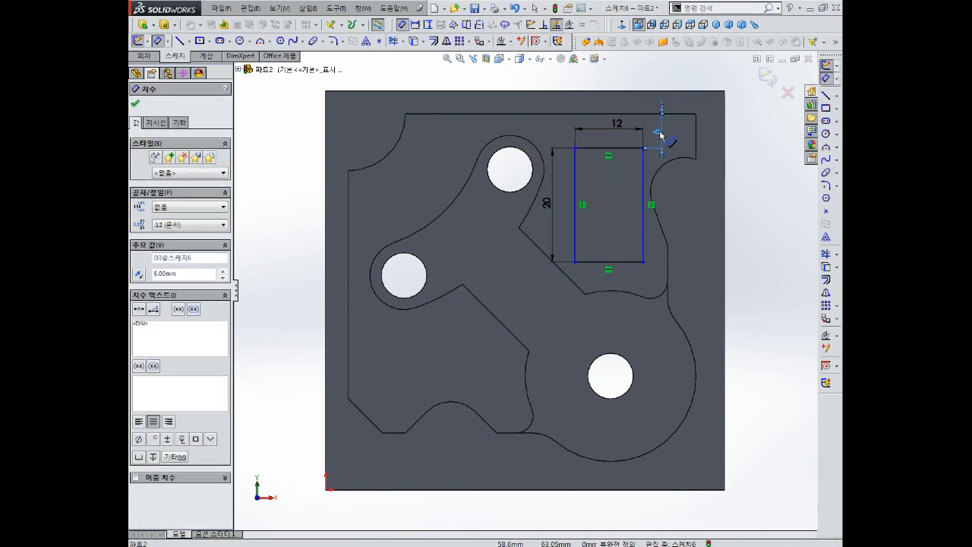
pyautogui.doubleClick(658, 132)
pyautogui.write('5')
pyautogui.press('Return')
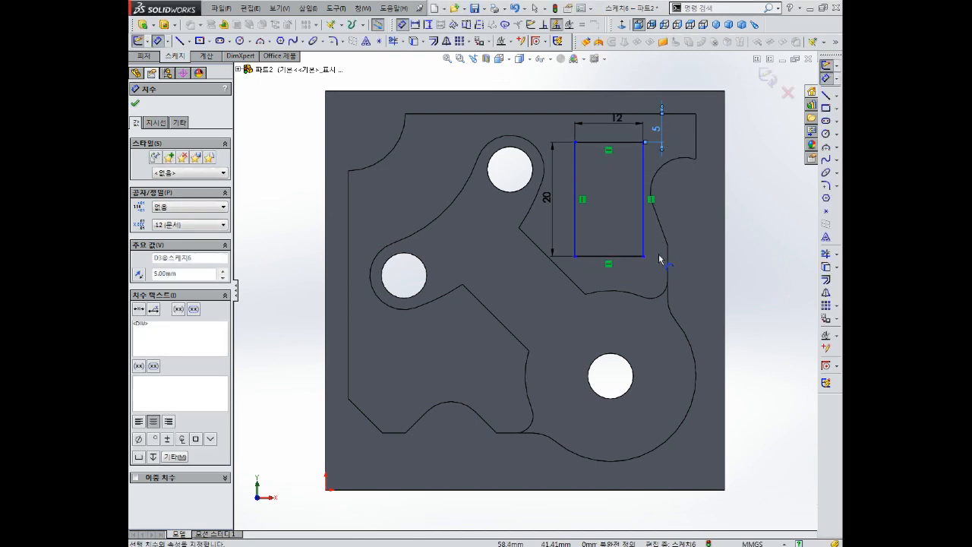
pyautogui.press('Escape')
pyautogui.moveTo(706, 216); pyautogui.dragTo(676, 168, button='right')
pyautogui.click(576, 174)
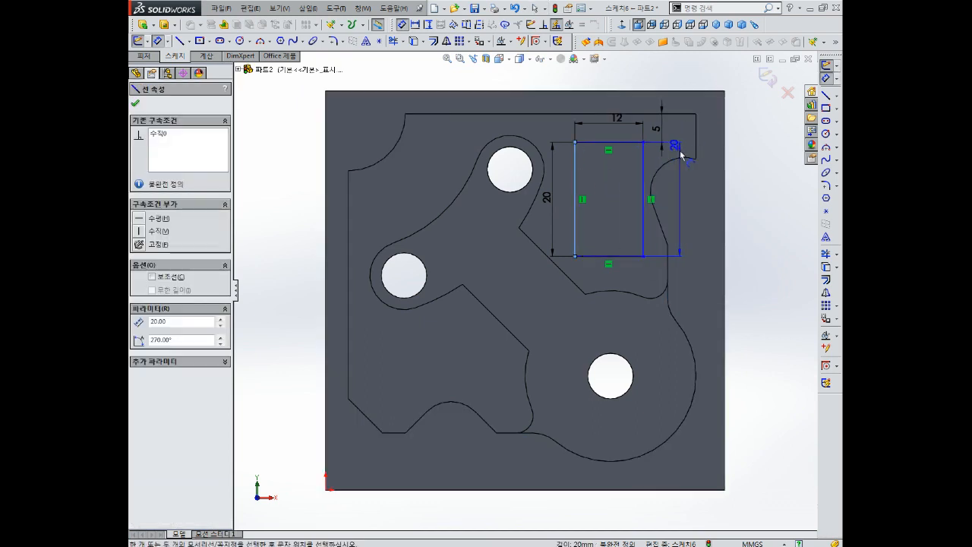
pyautogui.press('Escape')
# - Set the distance between the rectangle's right side and the boss's right edge to 10 mm
pyautogui.moveTo(706, 217); pyautogui.dragTo(643, 171, button='right')
pyautogui.click(643, 165)
pyautogui.click(693, 145)
pyautogui.click(679, 199)
pyautogui.write('1')
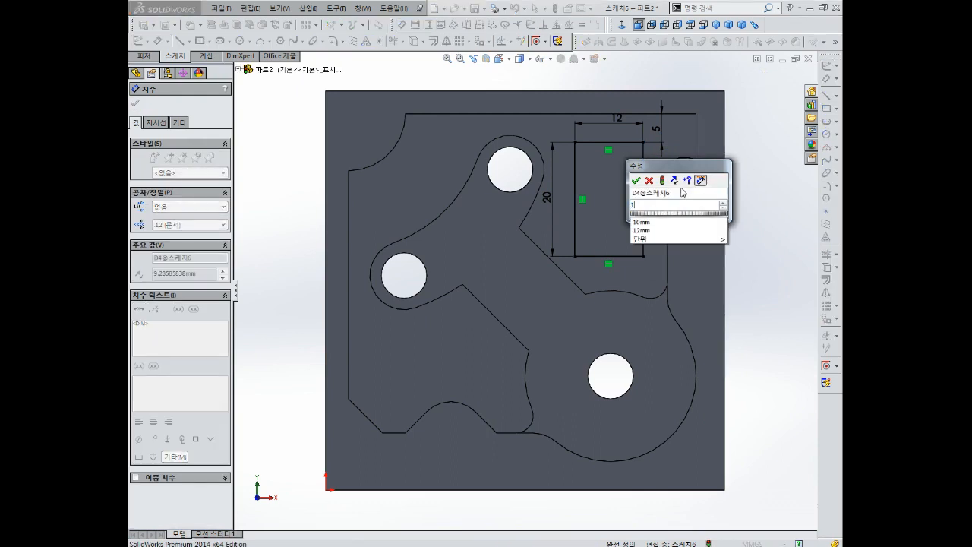
pyautogui.write('0')
pyautogui.press('Return')
pyautogui.press('Escape')
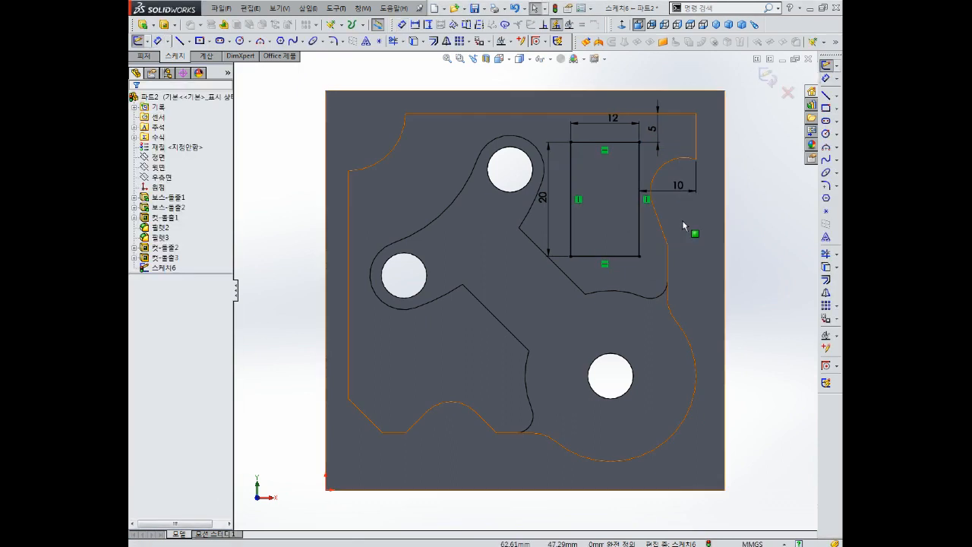
# - Round the rectangle's corners with 5 mm sketch fillets
pyautogui.click(825, 190)
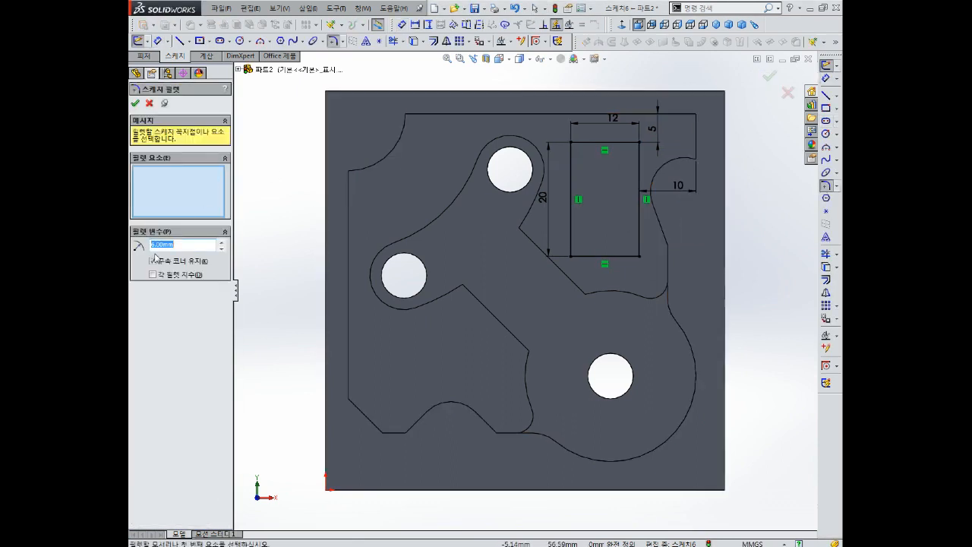
pyautogui.click(583, 142)
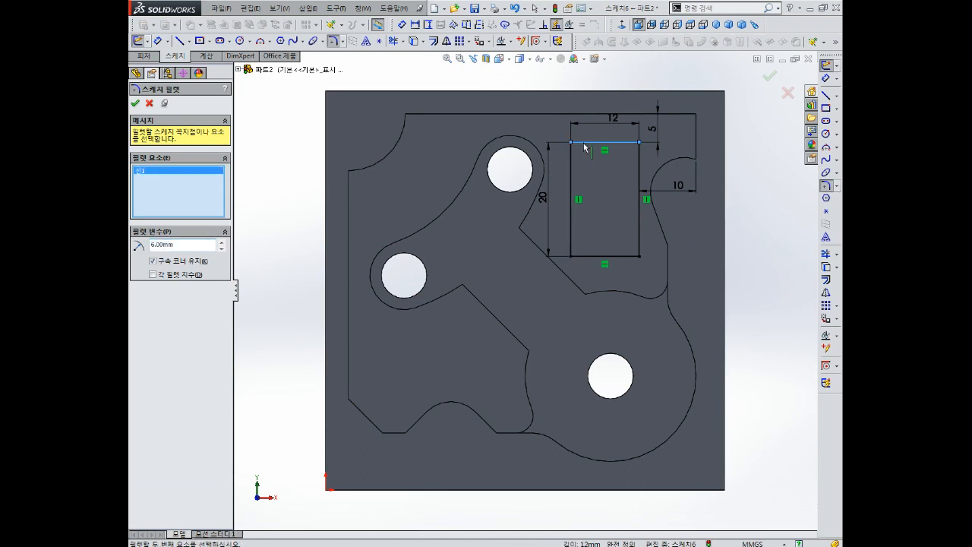
pyautogui.click(574, 162)
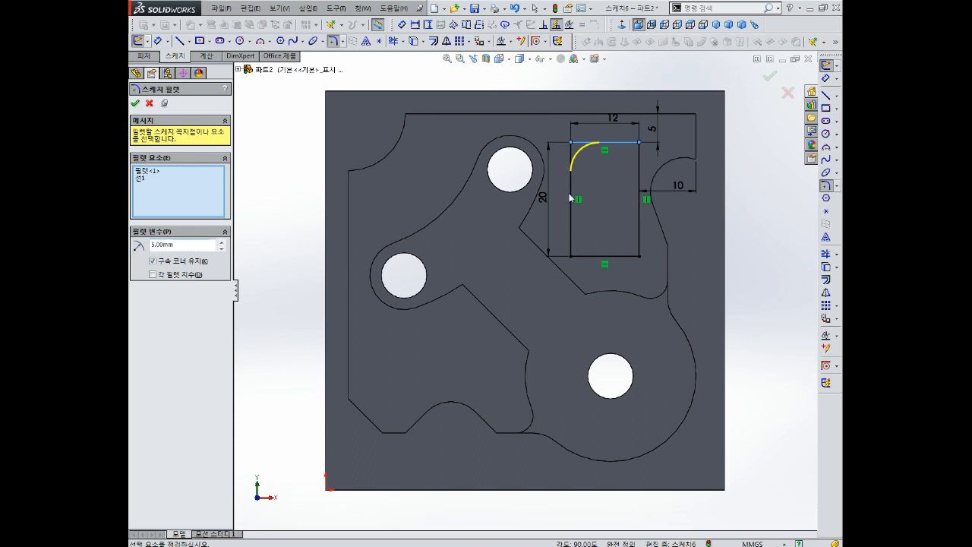
pyautogui.click(621, 143)
pyautogui.click(640, 170)
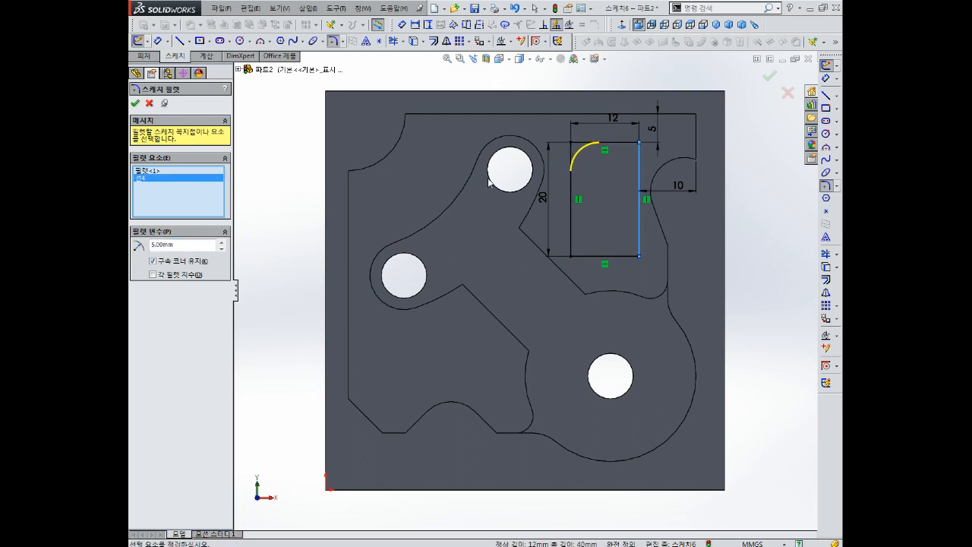
pyautogui.click(622, 144)
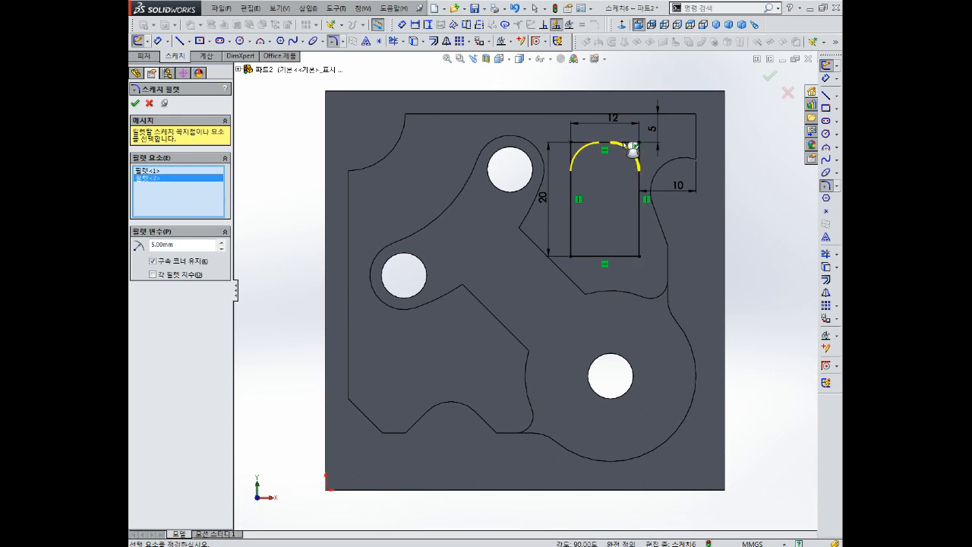
pyautogui.click(622, 257)
pyautogui.click(573, 226)
pyautogui.click(771, 77)
# - Cut-extrude the rounded rectangle 4 mm deep into the boss
pyautogui.moveTo(748, 179); pyautogui.dragTo(725, 153, button='middle')
pyautogui.press('Escape')
pyautogui.scroll(2, 700, 195)
pyautogui.moveTo(701, 195); pyautogui.dragTo(608, 190, button='middle')
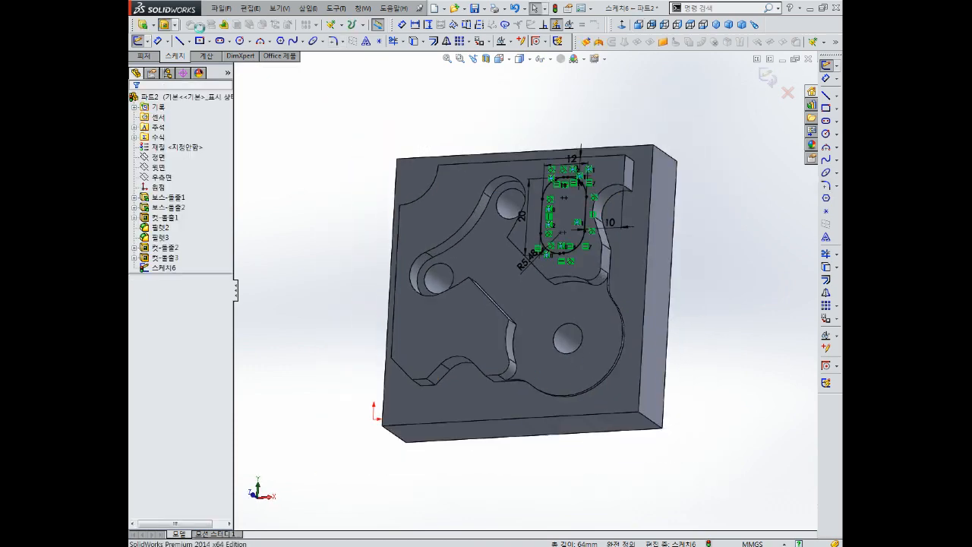
pyautogui.write('4')
pyautogui.press('Return')
pyautogui.click(135, 103)
pyautogui.moveTo(511, 150); pyautogui.dragTo(635, 256, button='middle')
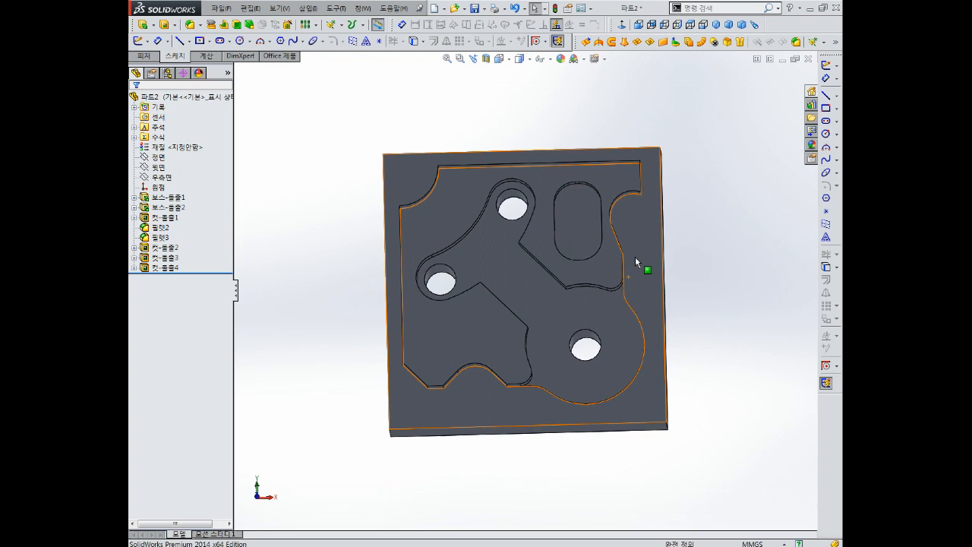
# - Save the part as 도면화작업1 in the 0502 folder inside the 어셈블리 folder
pyautogui.hotkey('ctrl', 's')
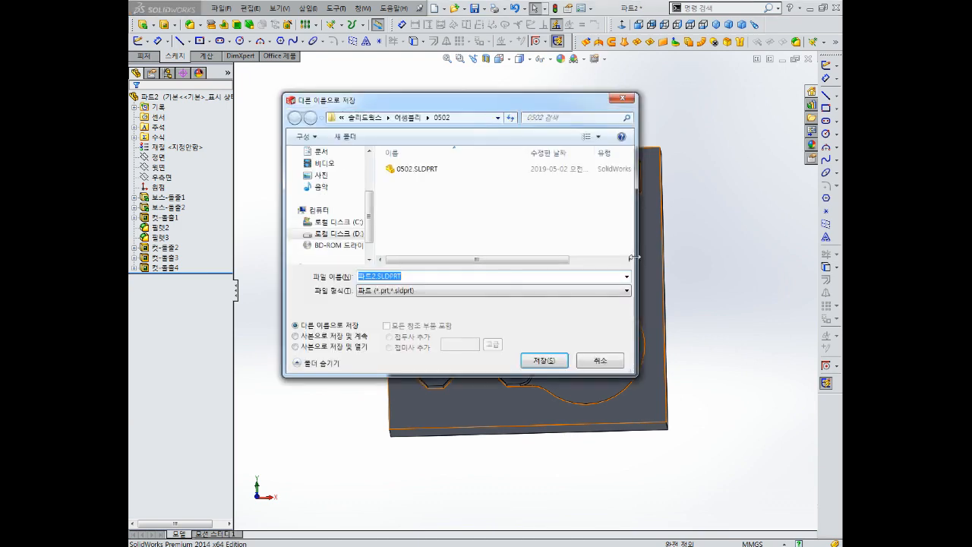
pyautogui.click(449, 219)
pyautogui.press('BackSpace')
pyautogui.press('BackSpace')
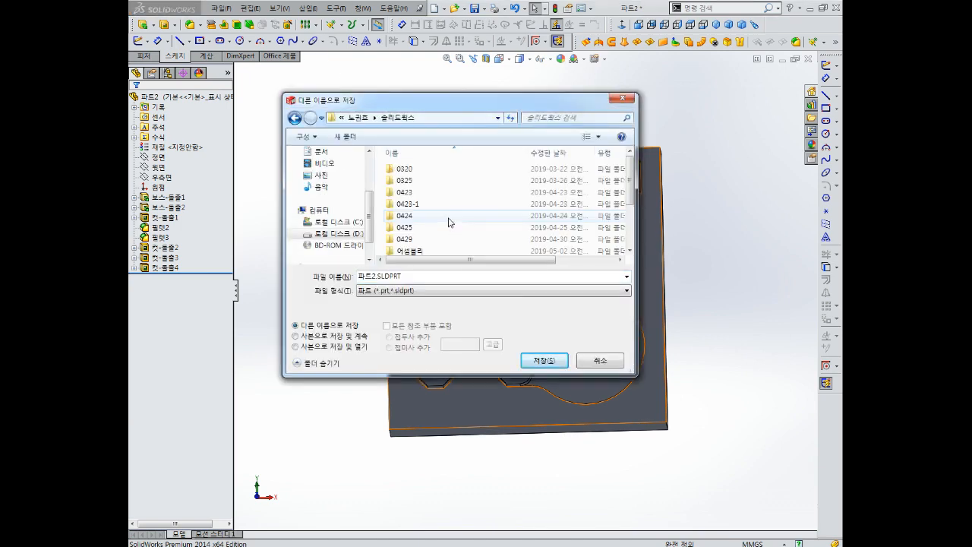
pyautogui.scroll(-2, 439, 220)
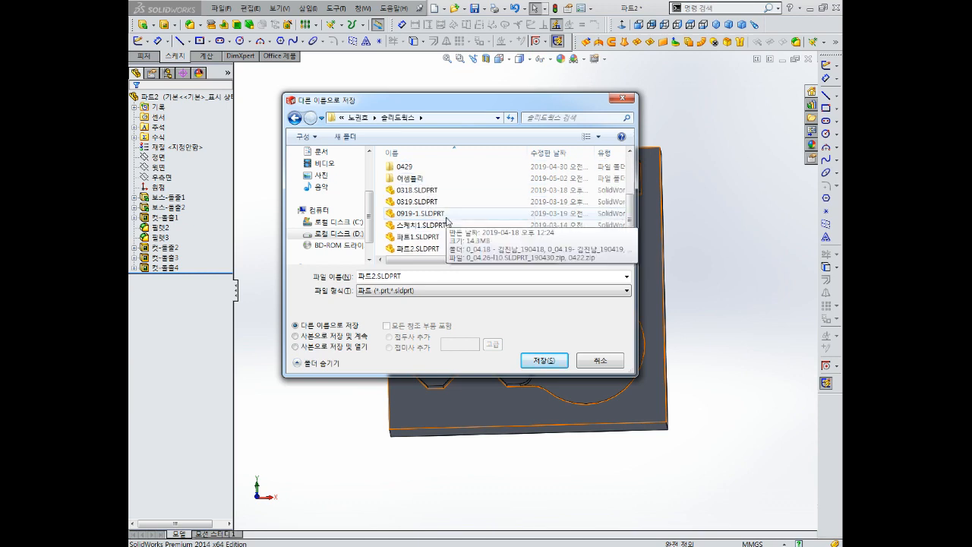
pyautogui.scroll(2, 444, 225)
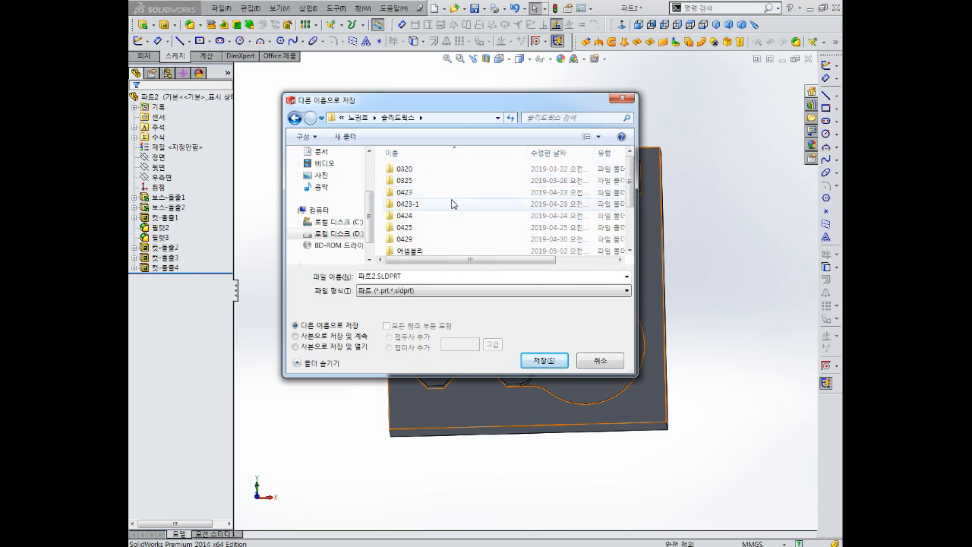
pyautogui.doubleClick(411, 251)
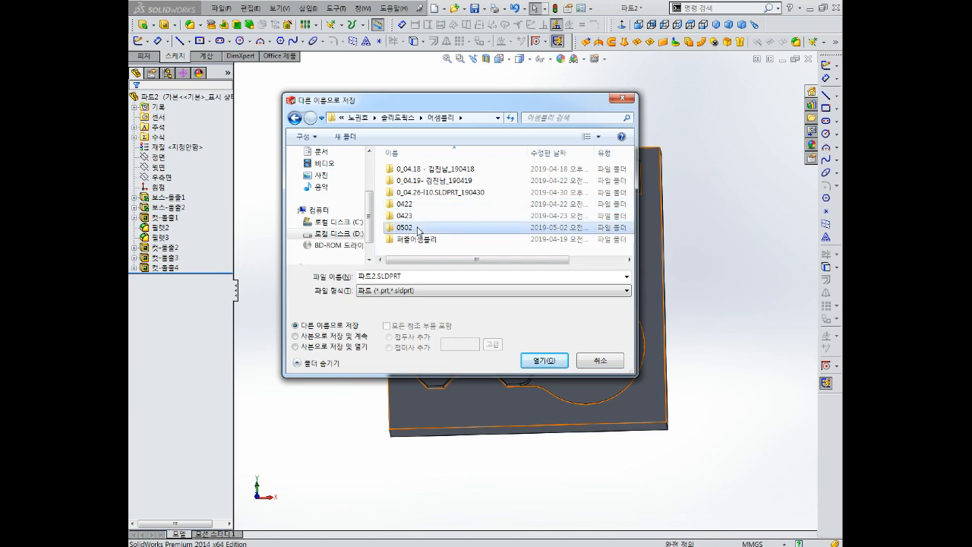
pyautogui.doubleClick(425, 228)
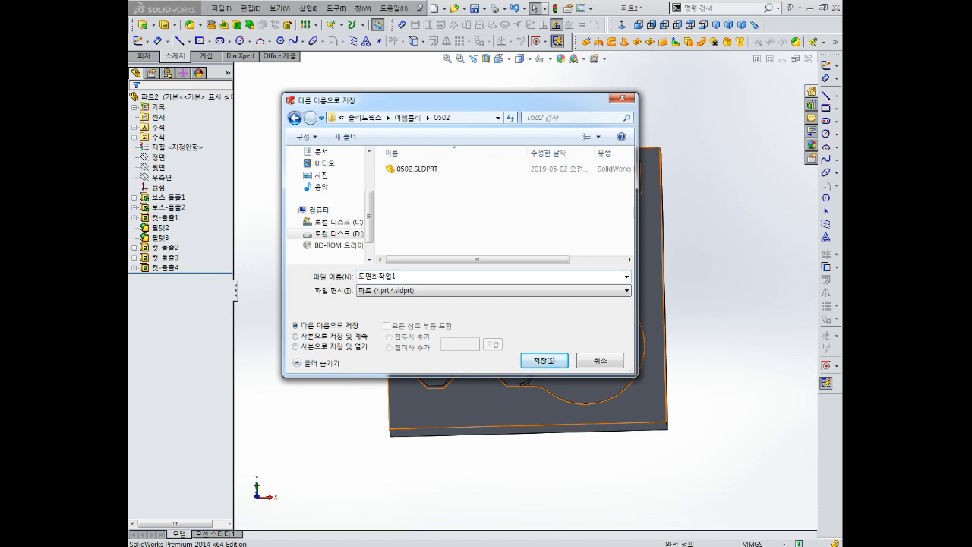
pyautogui.press('Return')
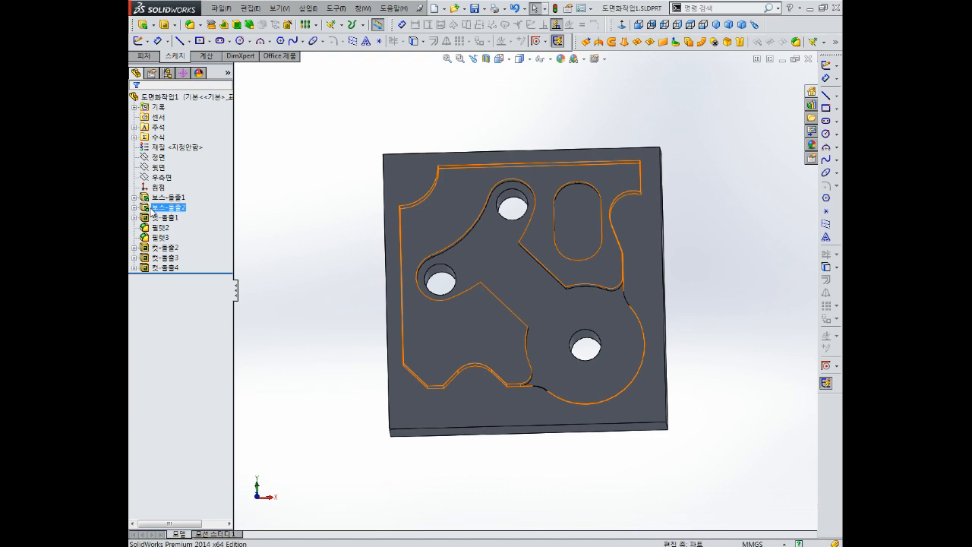
pyautogui.click(257, 220)
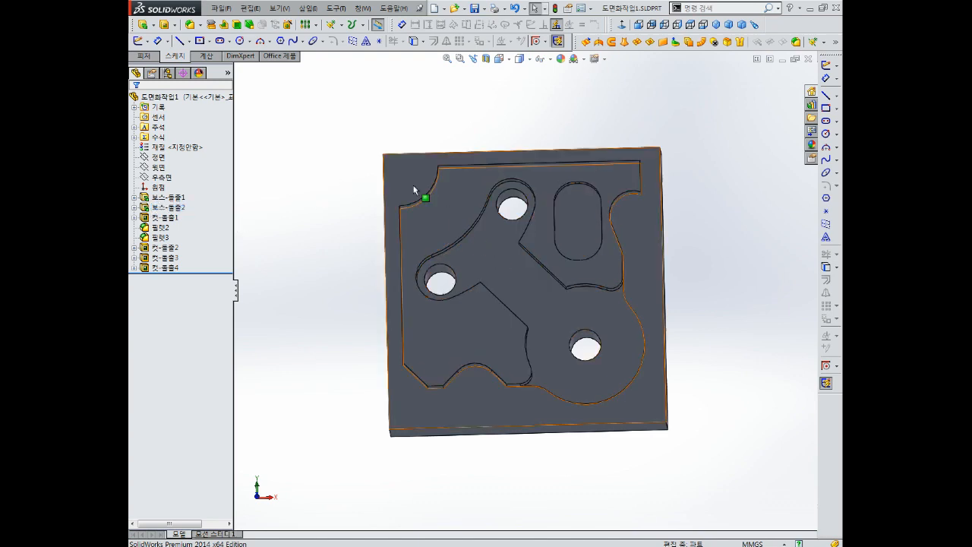
pyautogui.moveTo(482, 266); pyautogui.dragTo(548, 259, button='middle')
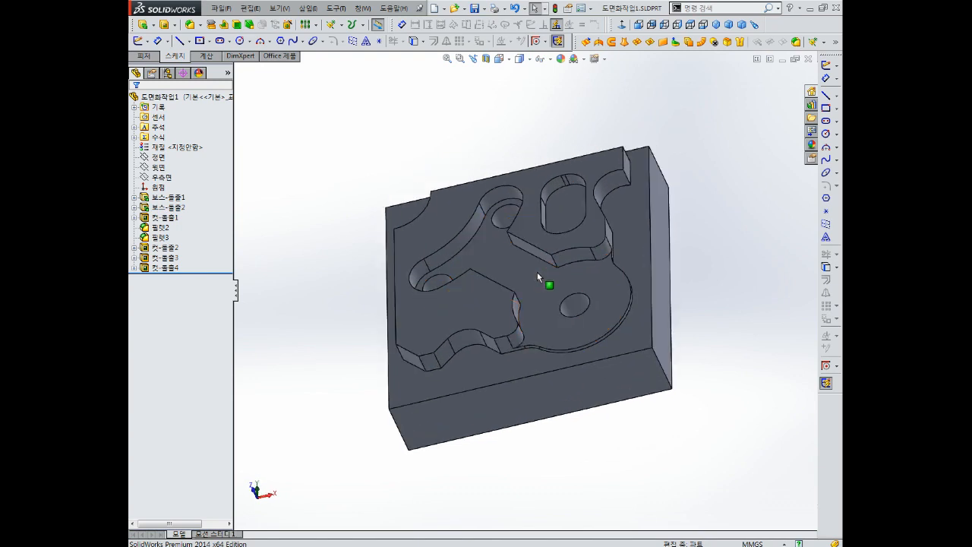
pyautogui.moveTo(514, 246); pyautogui.dragTo(535, 298, button='middle')
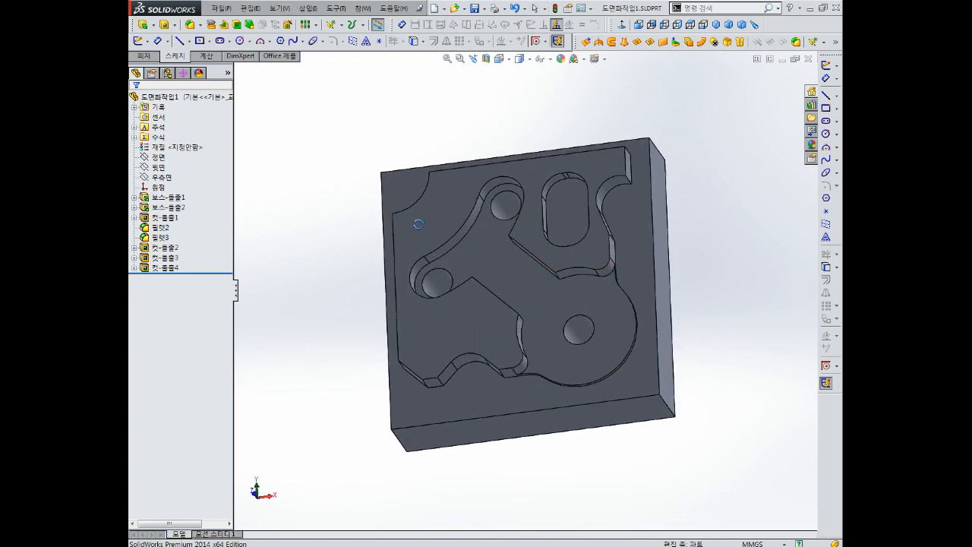
# - Create a new drawing on a standard A3 (ISO) sheet with the sheet format displayed
pyautogui.click(220, 8)
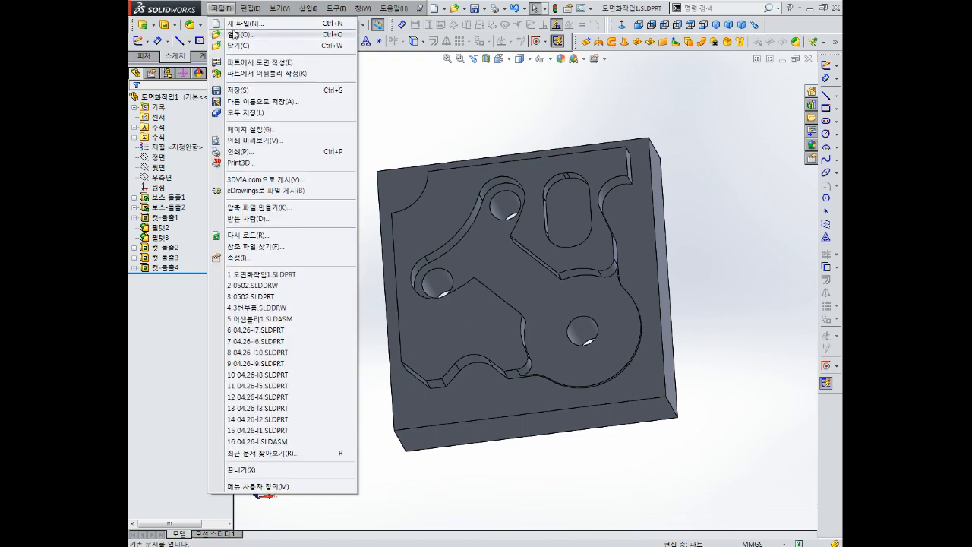
pyautogui.click(238, 22)
pyautogui.click(501, 196)
pyautogui.click(671, 254)
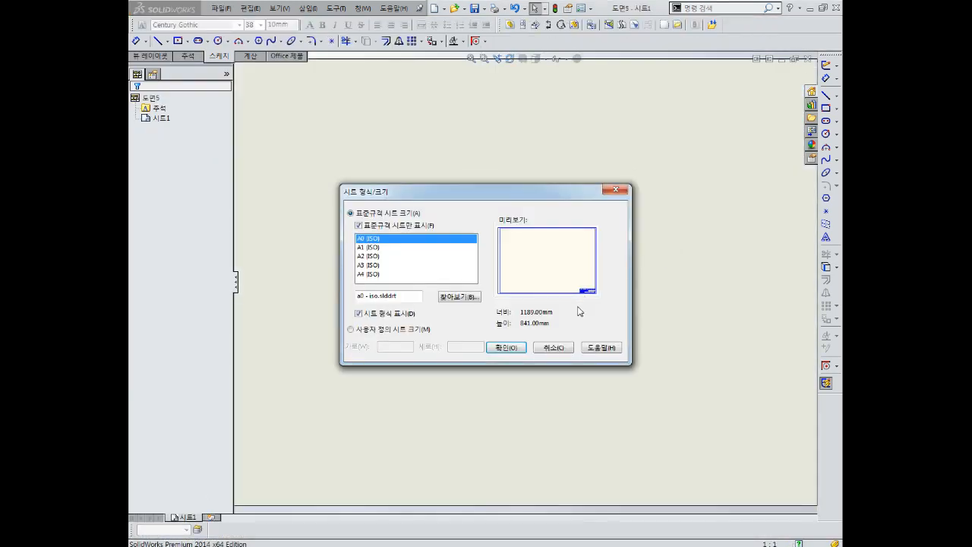
pyautogui.click(369, 265)
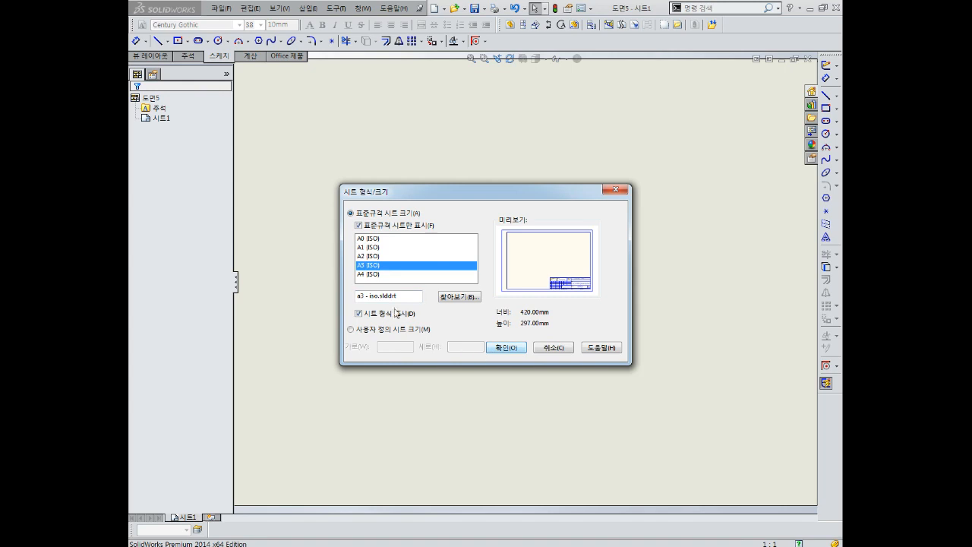
pyautogui.click(513, 348)
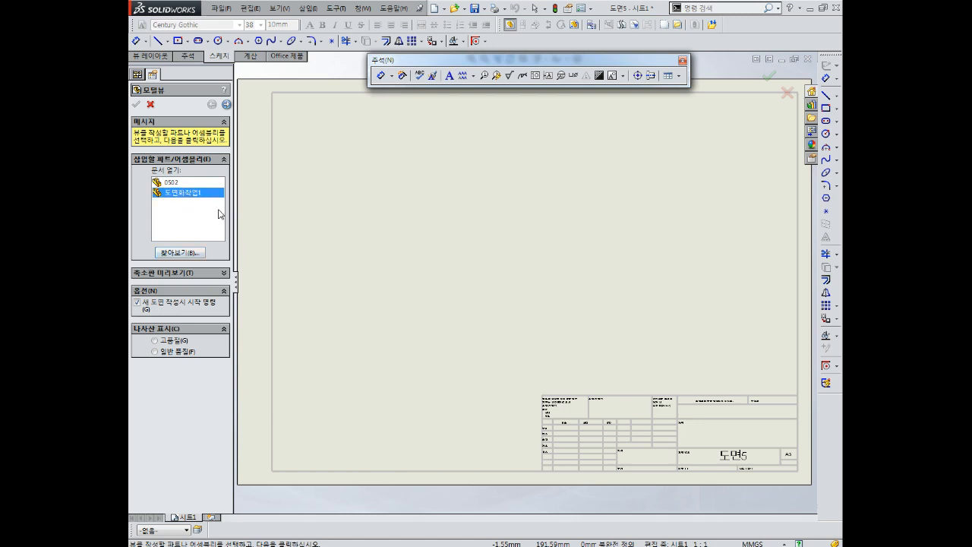
# - Insert a top view of the 도면화작업1 part in the upper-left area of the drawing sheet, without projected views
pyautogui.click(180, 253)
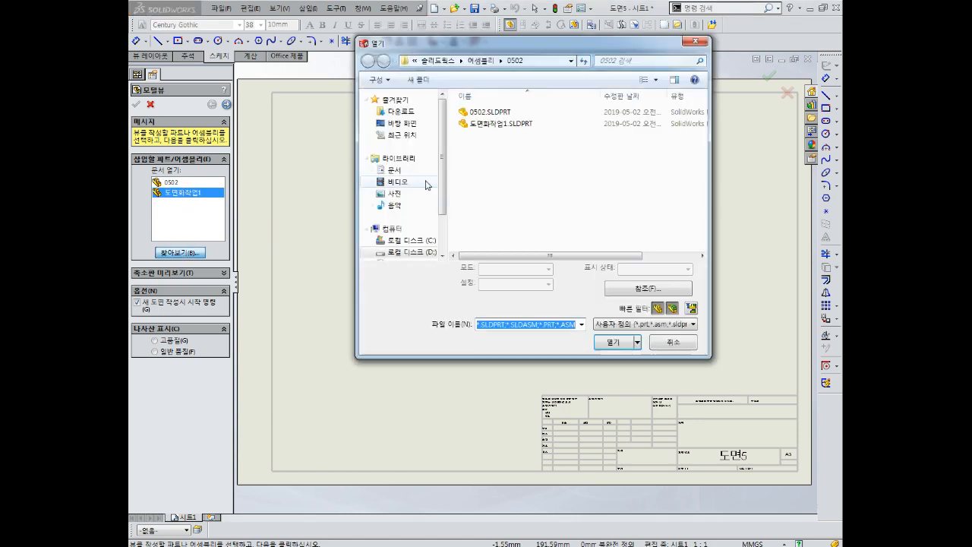
pyautogui.click(495, 123)
pyautogui.click(637, 343)
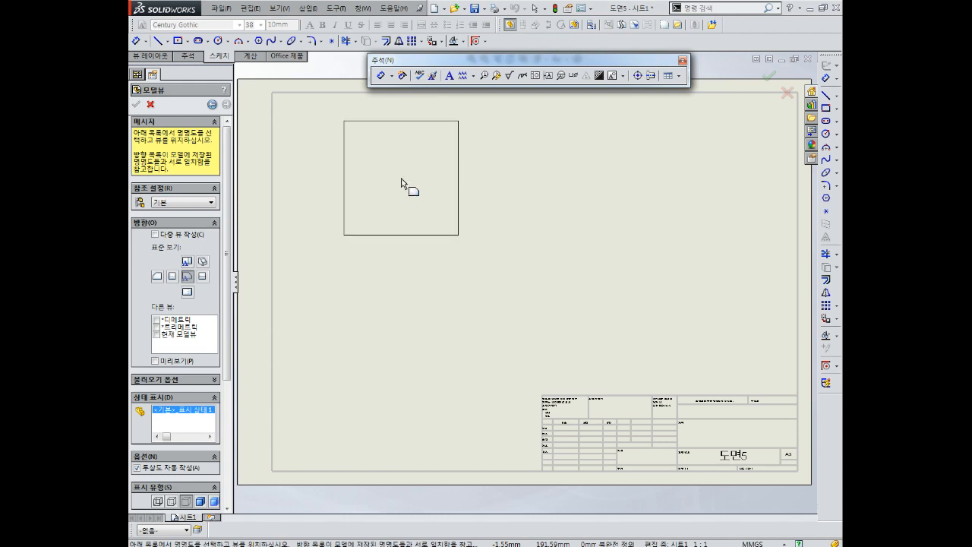
pyautogui.click(406, 188)
pyautogui.scroll(-1, 403, 212)
pyautogui.scroll(1, 412, 217)
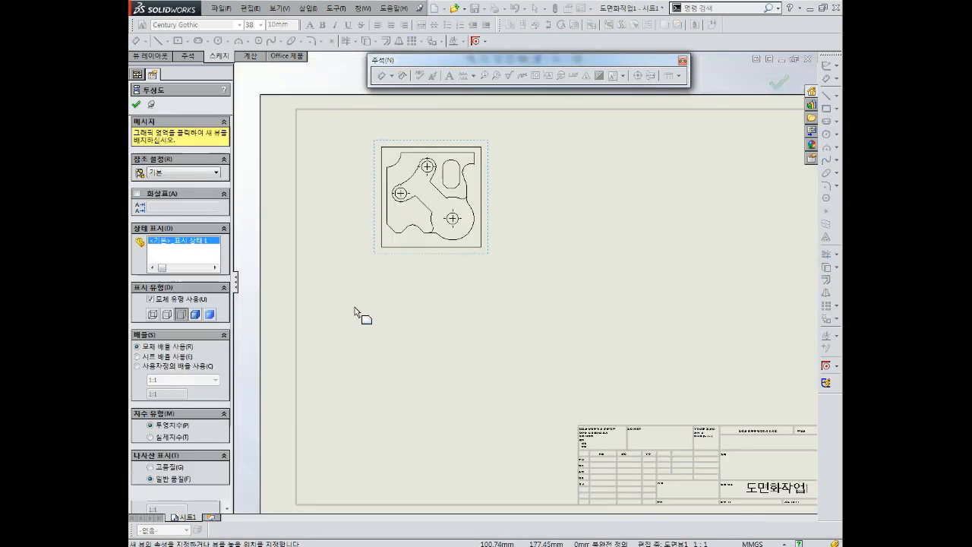
pyautogui.press('Escape')
pyautogui.scroll(-1, 468, 243)
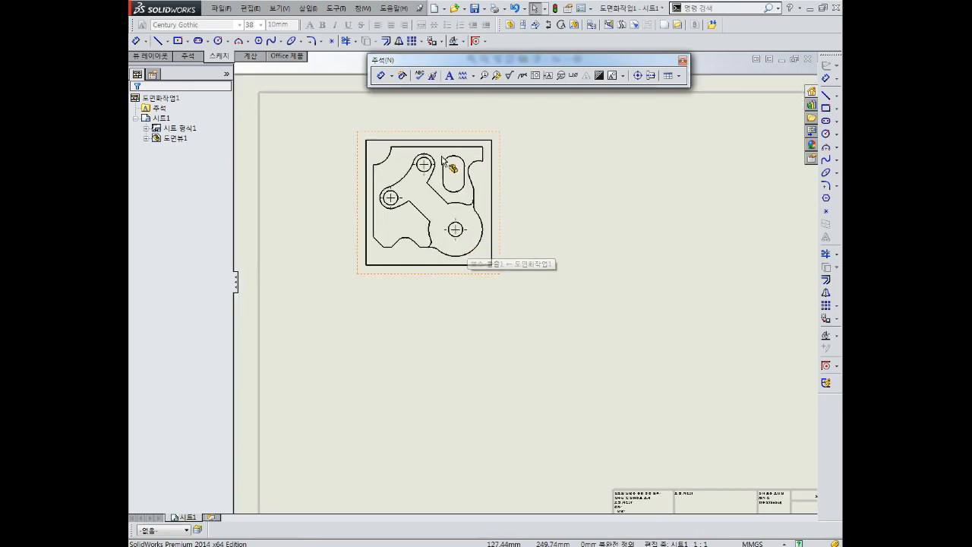
# - Give the top view a custom scale of 1:1
pyautogui.click(448, 140)
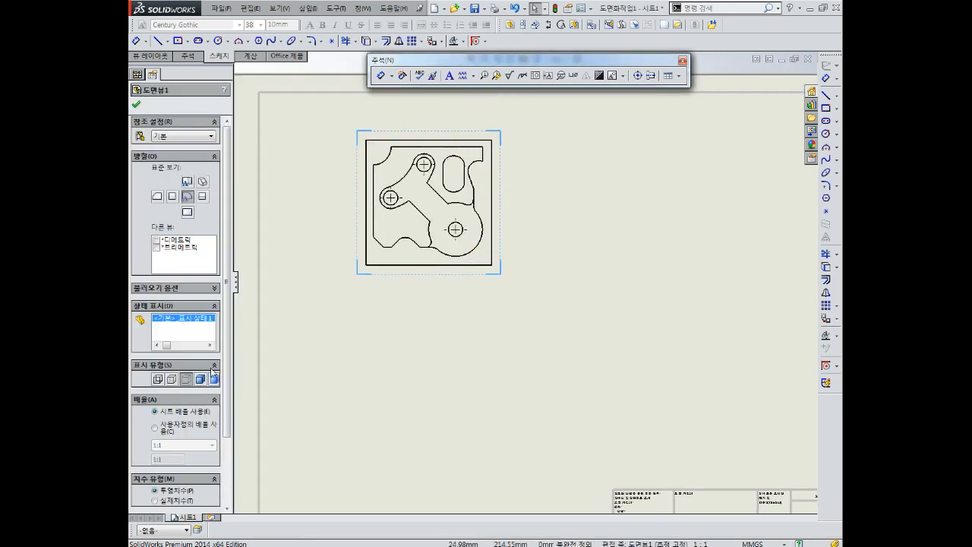
pyautogui.click(155, 429)
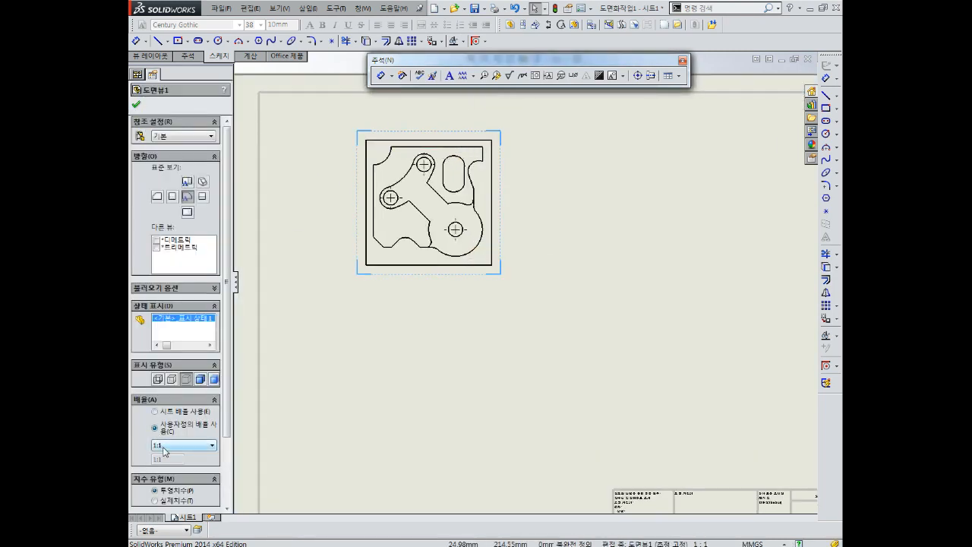
pyautogui.click(165, 447)
pyautogui.click(166, 464)
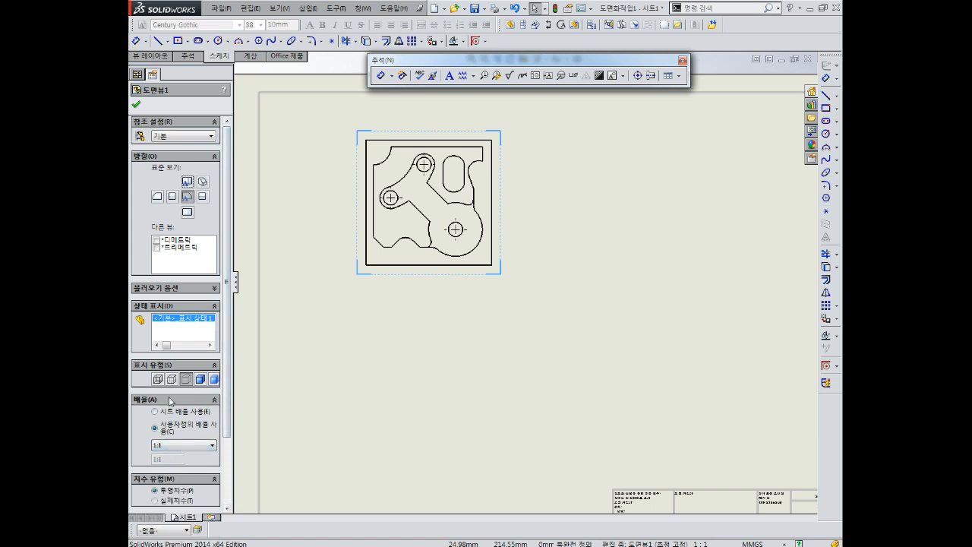
pyautogui.click(136, 107)
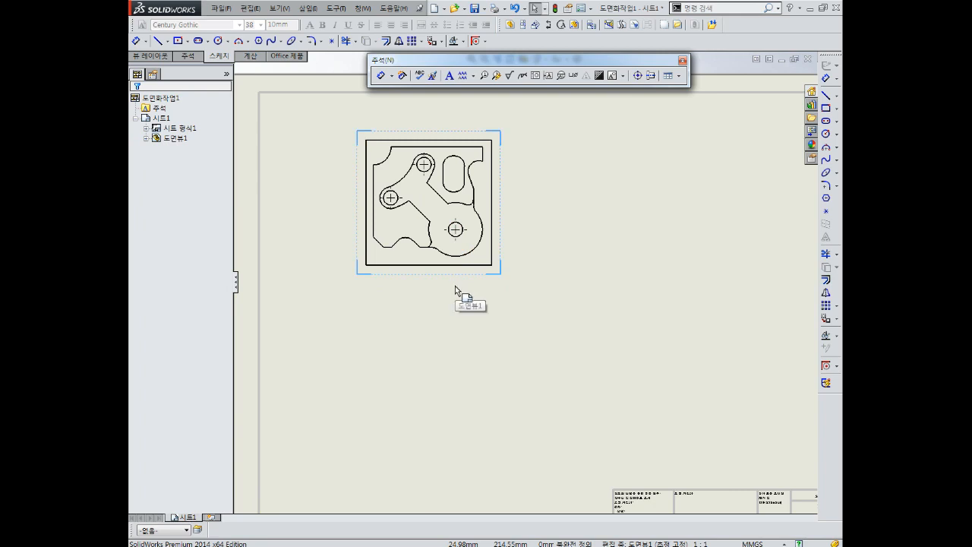
# - Place a projected front view directly below the top view
pyautogui.moveTo(448, 280); pyautogui.dragTo(447, 302)
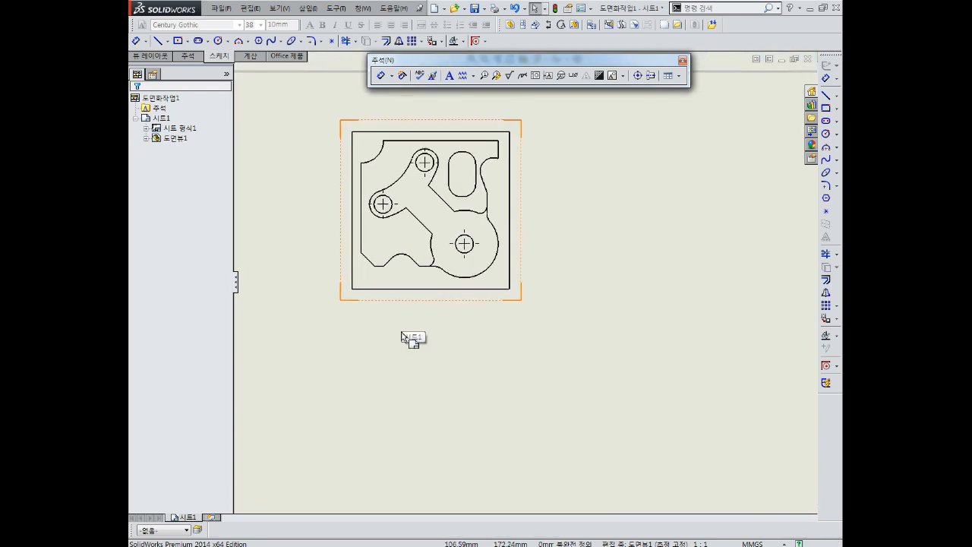
pyautogui.moveTo(409, 315); pyautogui.dragTo(452, 308, button='middle')
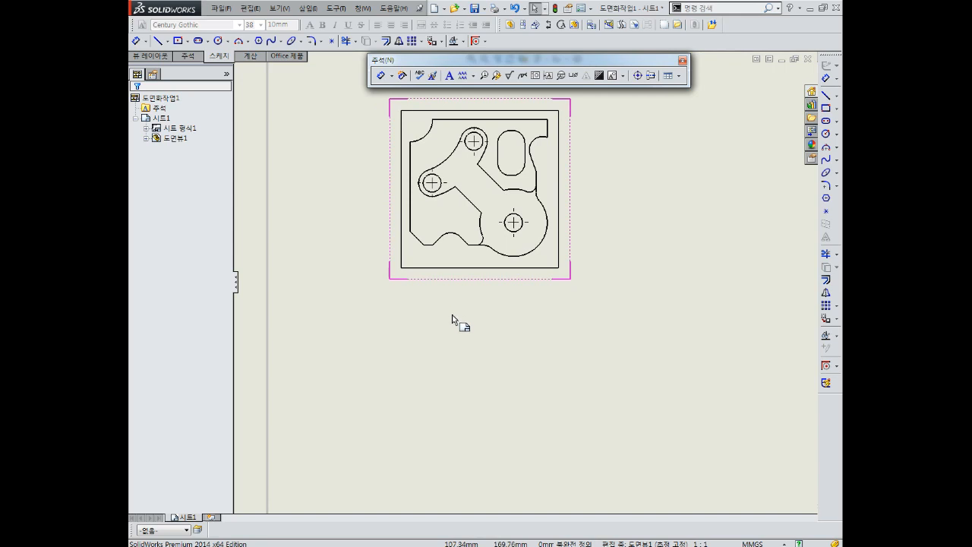
pyautogui.scroll(2, 575, 308)
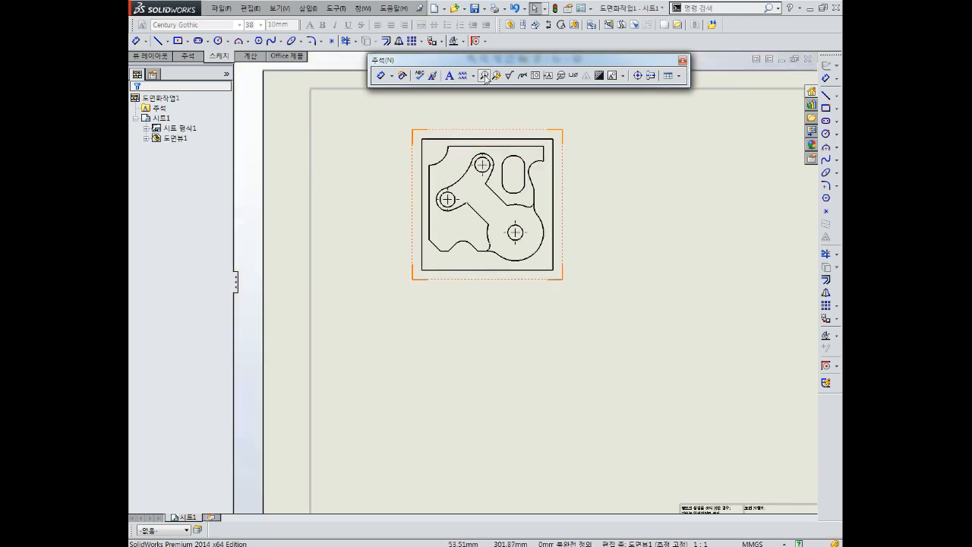
pyautogui.moveTo(497, 24); pyautogui.dragTo(400, 105)
pyautogui.click(418, 118)
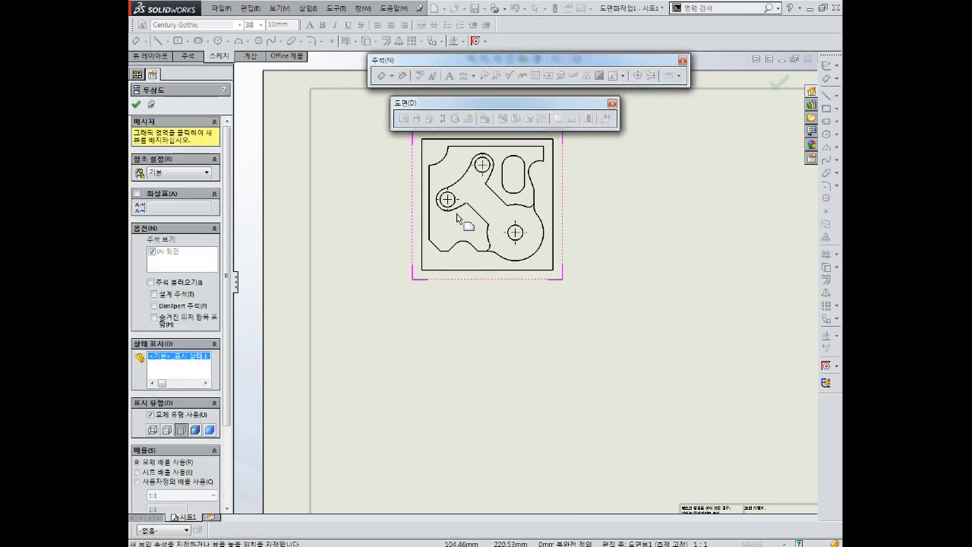
pyautogui.scroll(1, 508, 289)
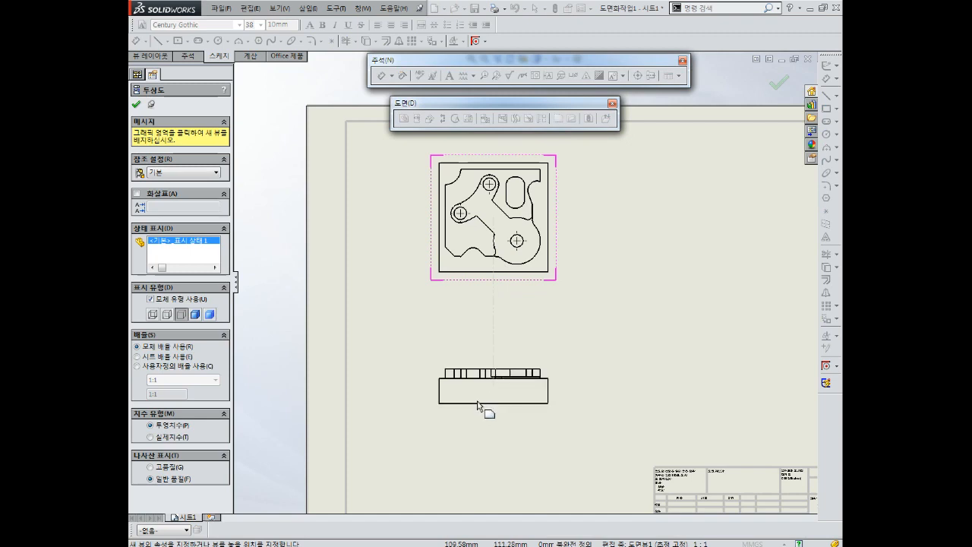
pyautogui.click(487, 389)
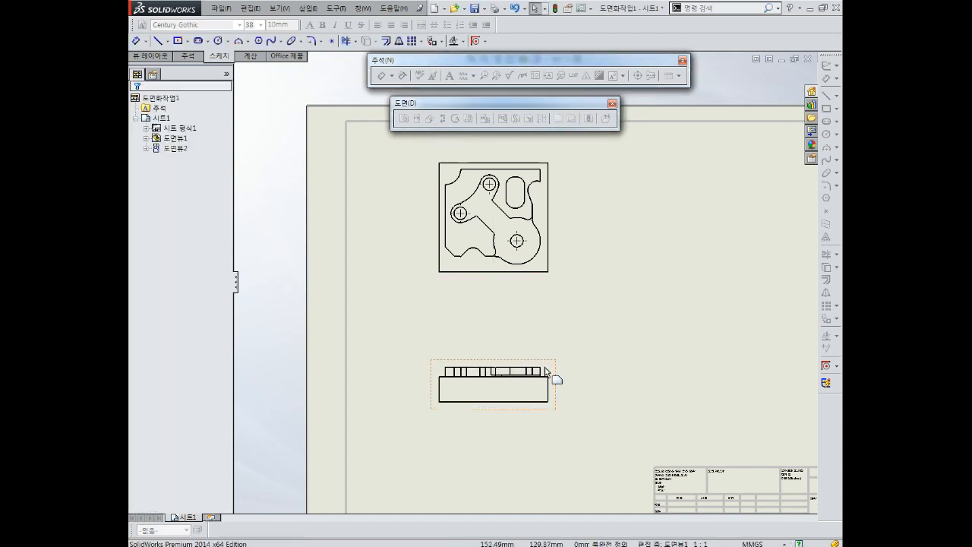
pyautogui.scroll(-2, 532, 357)
pyautogui.scroll(3, 524, 348)
pyautogui.scroll(-1, 496, 325)
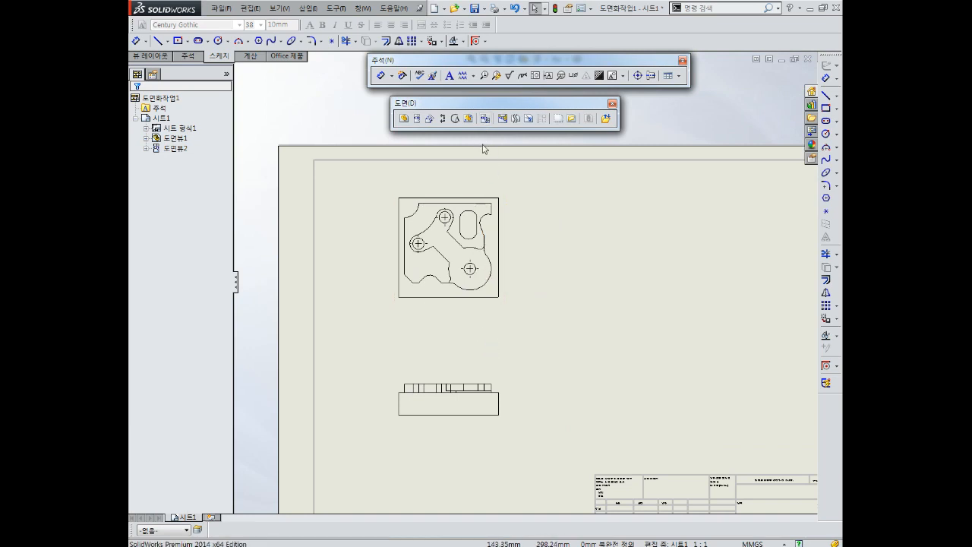
# - Create section view A-A with a horizontal cutting line through the large circle's hole in the top view, placed between the top and front views
pyautogui.scroll(-1, 451, 147)
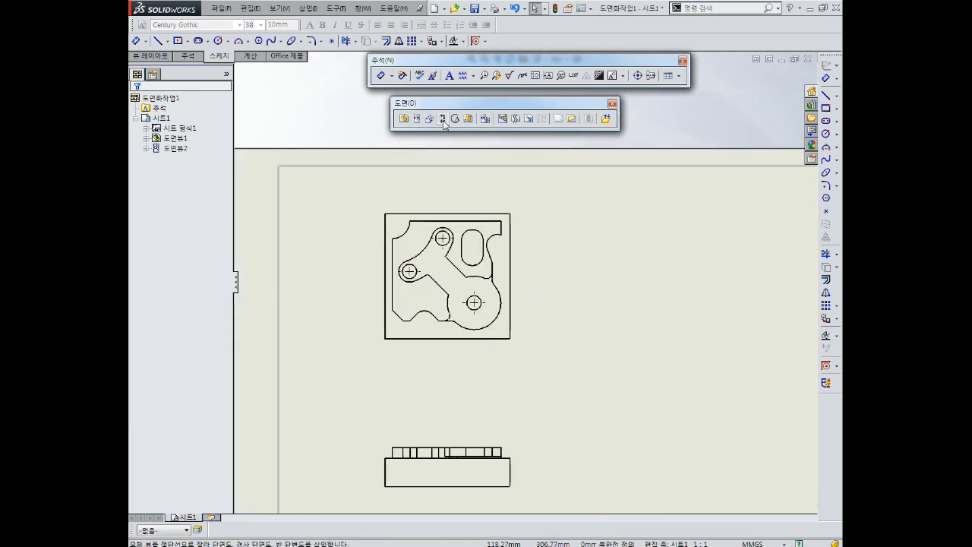
pyautogui.moveTo(427, 102); pyautogui.dragTo(404, 99)
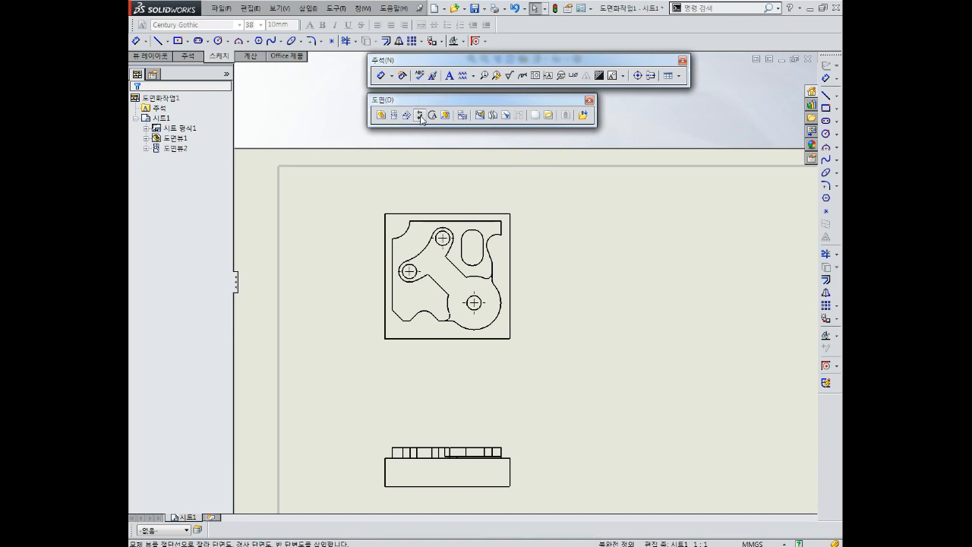
pyautogui.click(421, 116)
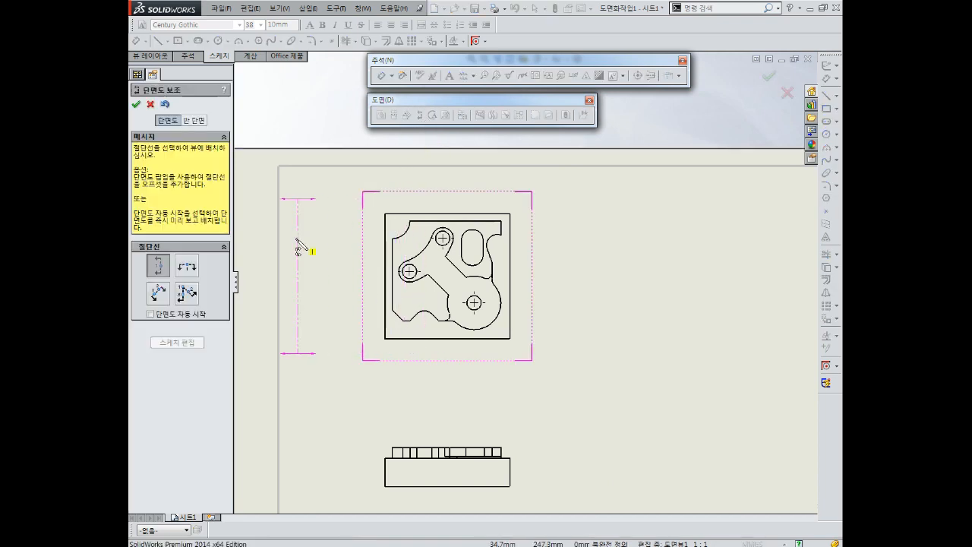
pyautogui.click(187, 265)
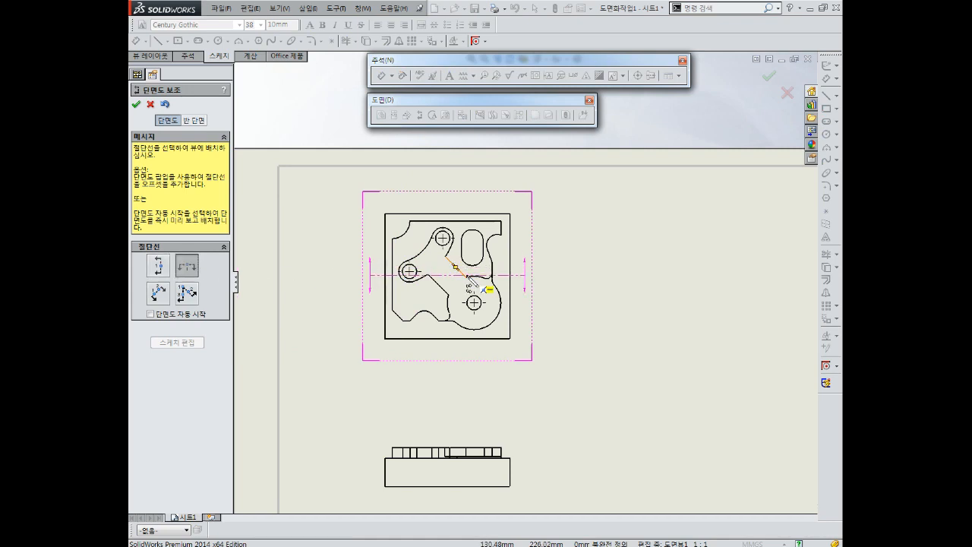
pyautogui.scroll(-2, 479, 303)
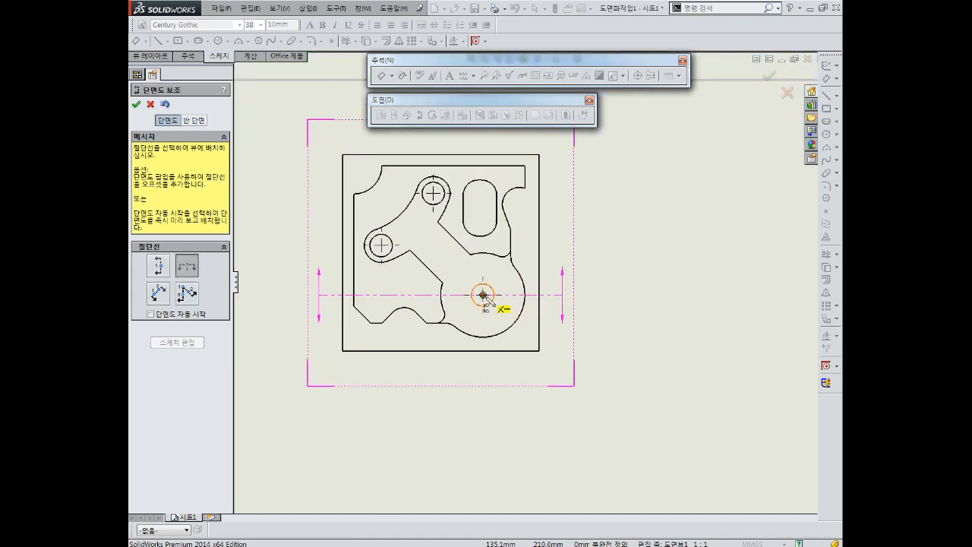
pyautogui.click(484, 294)
pyautogui.scroll(2, 487, 298)
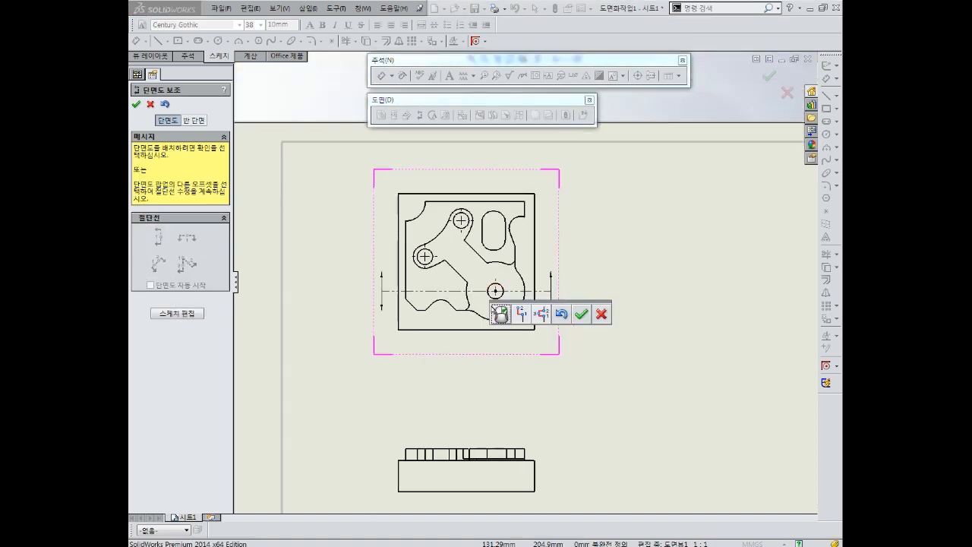
pyautogui.click(581, 314)
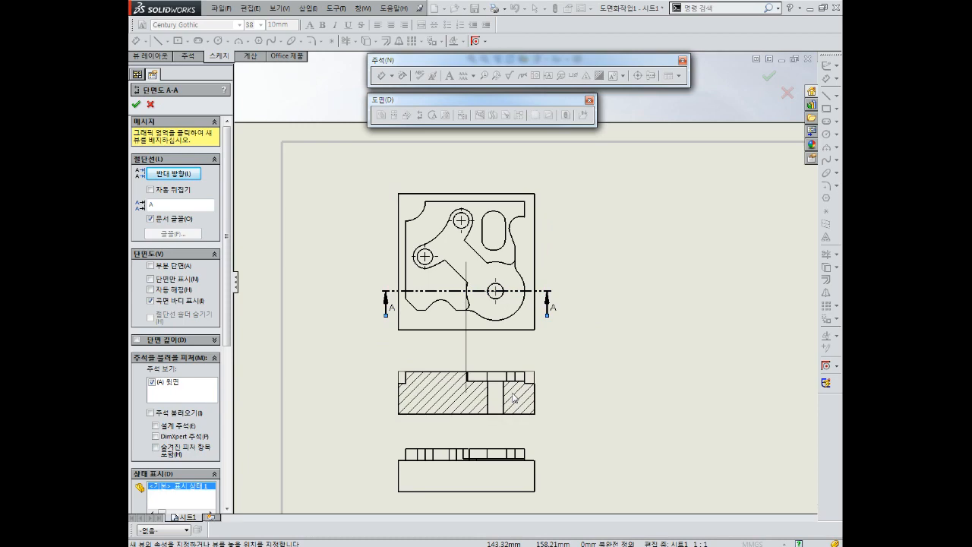
pyautogui.click(514, 396)
pyautogui.press('Escape')
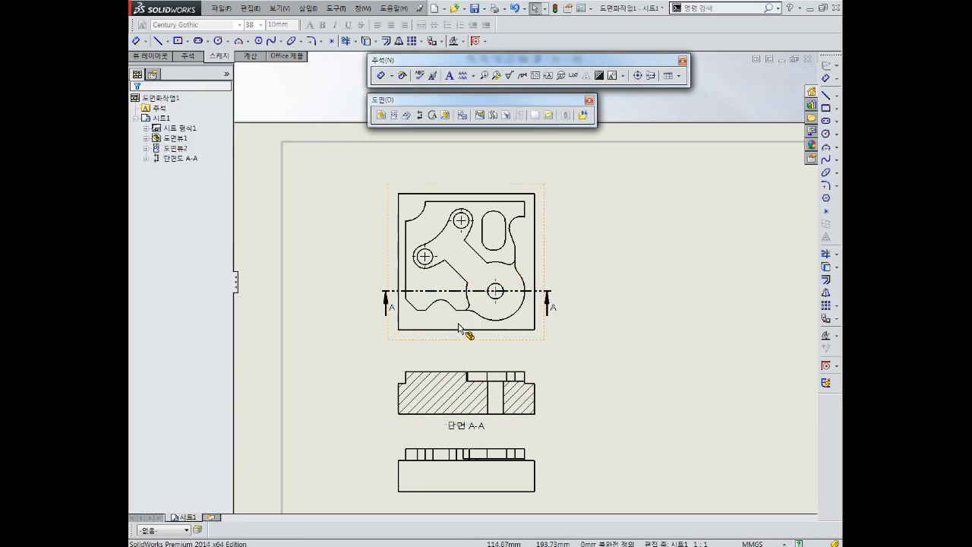
# - Move the front view further down the sheet, away from section view A-A
pyautogui.scroll(-3, 482, 434)
pyautogui.moveTo(529, 471); pyautogui.dragTo(527, 370, button='middle')
pyautogui.scroll(-1, 527, 370)
pyautogui.moveTo(510, 331); pyautogui.dragTo(504, 410)
pyautogui.scroll(2, 508, 377)
pyautogui.moveTo(512, 366); pyautogui.dragTo(463, 402, button='middle')
# - Adjust the vertical spacing of the stacked views by moving section view A-A and the top view
pyautogui.click(470, 286)
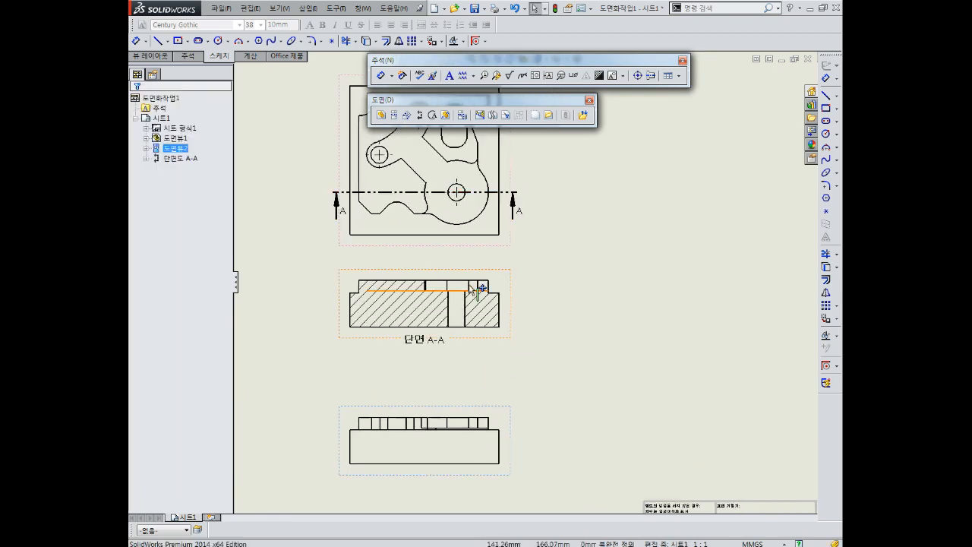
pyautogui.moveTo(458, 278); pyautogui.dragTo(458, 316)
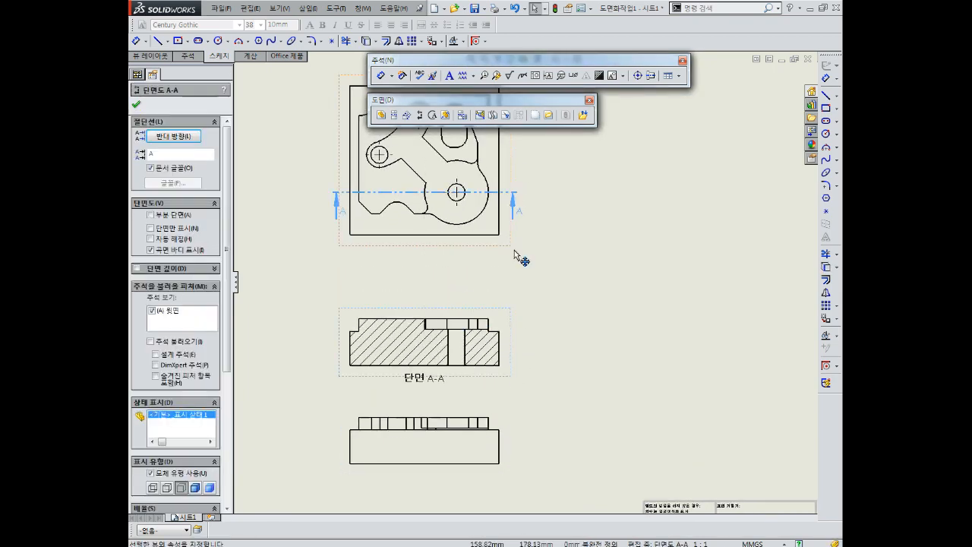
pyautogui.moveTo(509, 251); pyautogui.dragTo(473, 335, button='middle')
pyautogui.moveTo(467, 335); pyautogui.dragTo(464, 356)
pyautogui.moveTo(516, 374); pyautogui.dragTo(521, 348, button='middle')
pyautogui.scroll(-1, 521, 348)
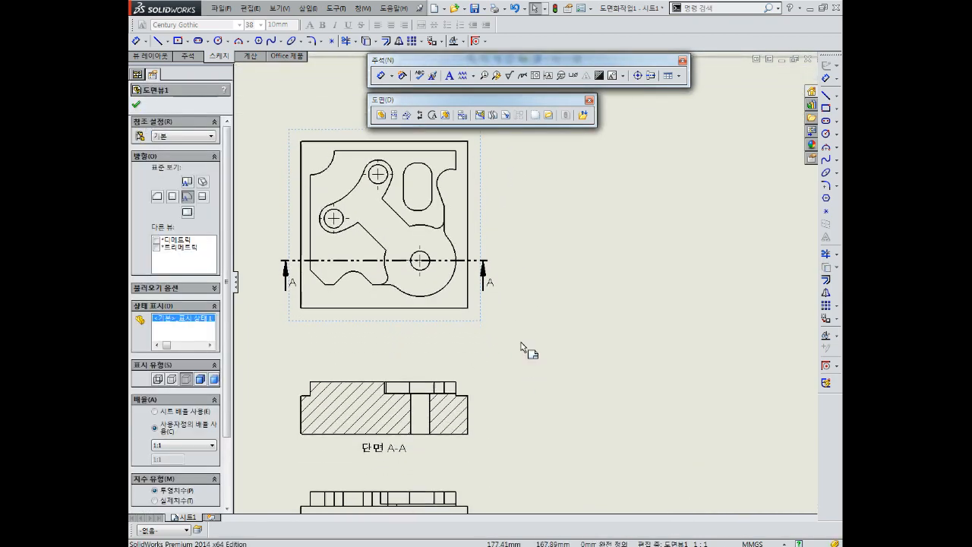
pyautogui.scroll(2, 522, 347)
pyautogui.scroll(1, 488, 310)
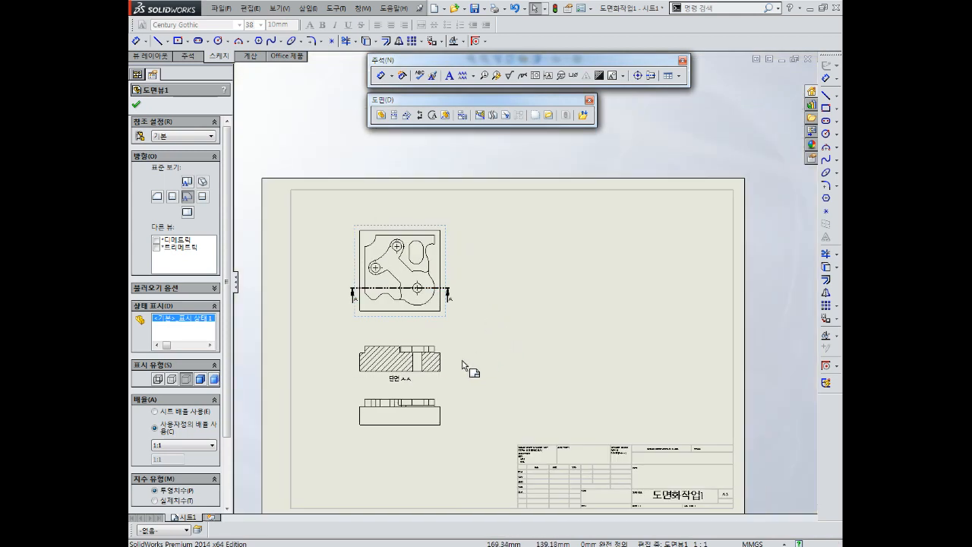
pyautogui.moveTo(435, 347); pyautogui.dragTo(441, 342)
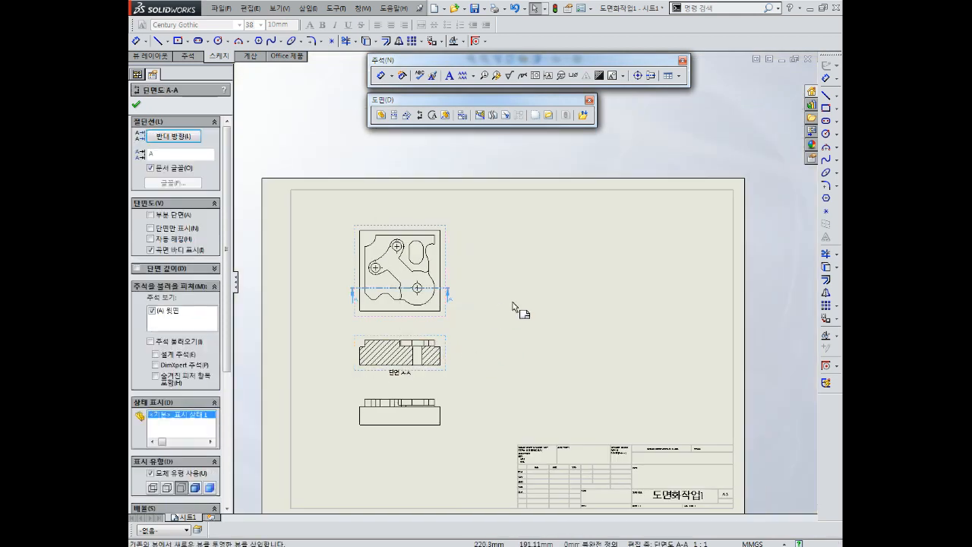
pyautogui.click(514, 307)
pyautogui.moveTo(526, 229); pyautogui.dragTo(498, 244, button='middle')
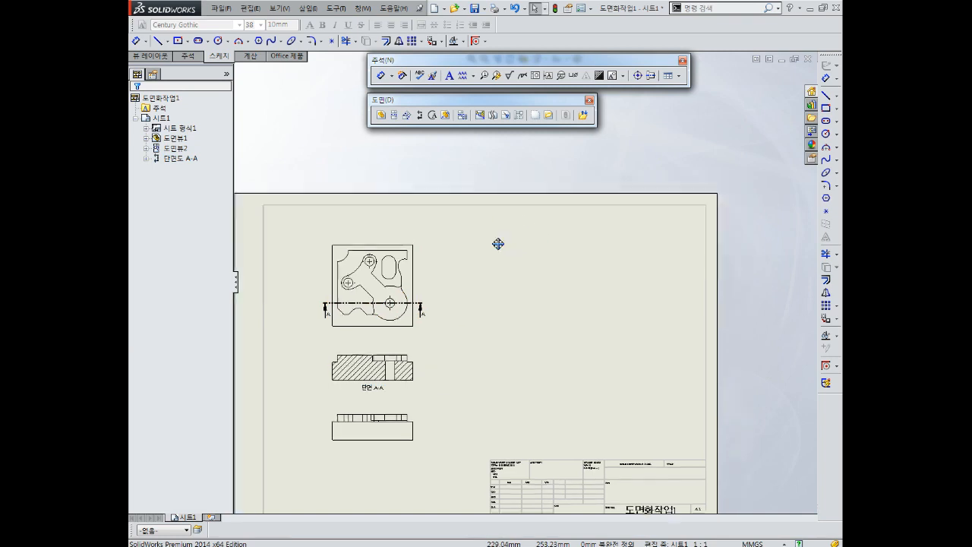
pyautogui.moveTo(413, 423); pyautogui.dragTo(421, 394, button='middle')
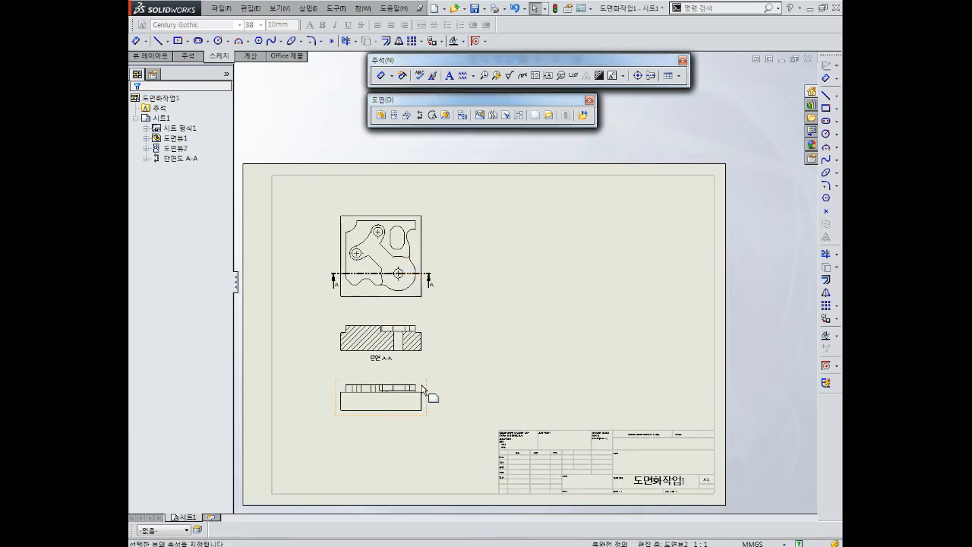
# - Project an isometric view from the front view and position it beside the top view in the sheet's upper-right area
pyautogui.click(421, 385)
pyautogui.press('Escape')
pyautogui.click(425, 215)
pyautogui.click(464, 180)
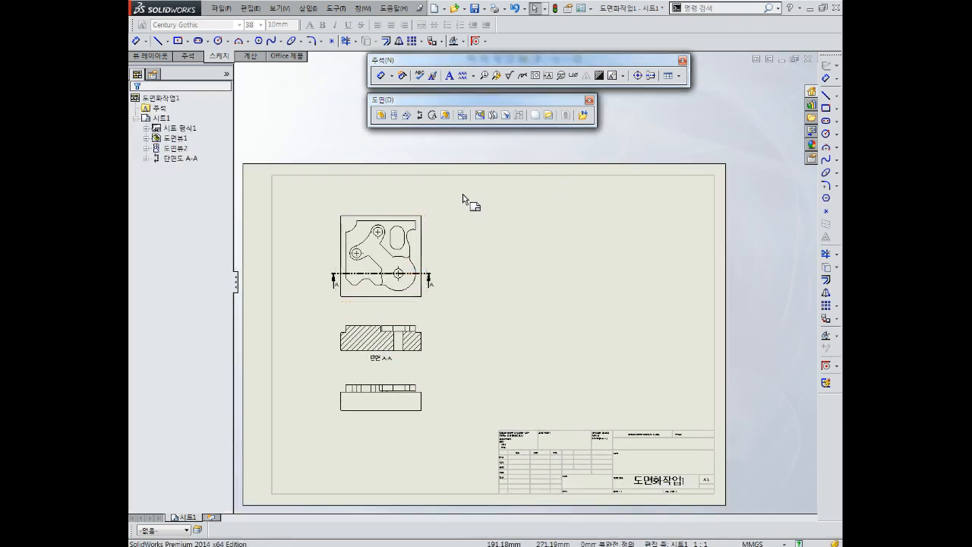
pyautogui.click(393, 115)
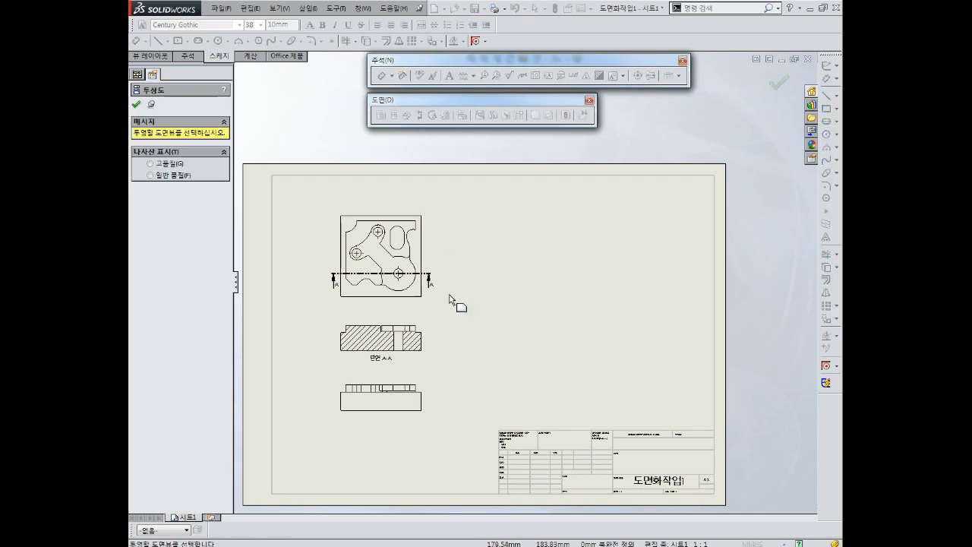
pyautogui.click(423, 391)
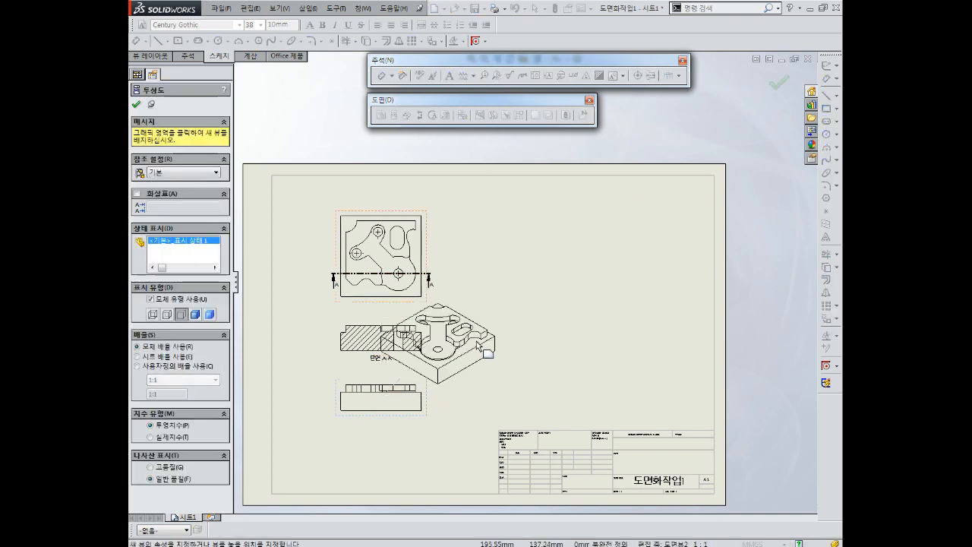
pyautogui.click(542, 281)
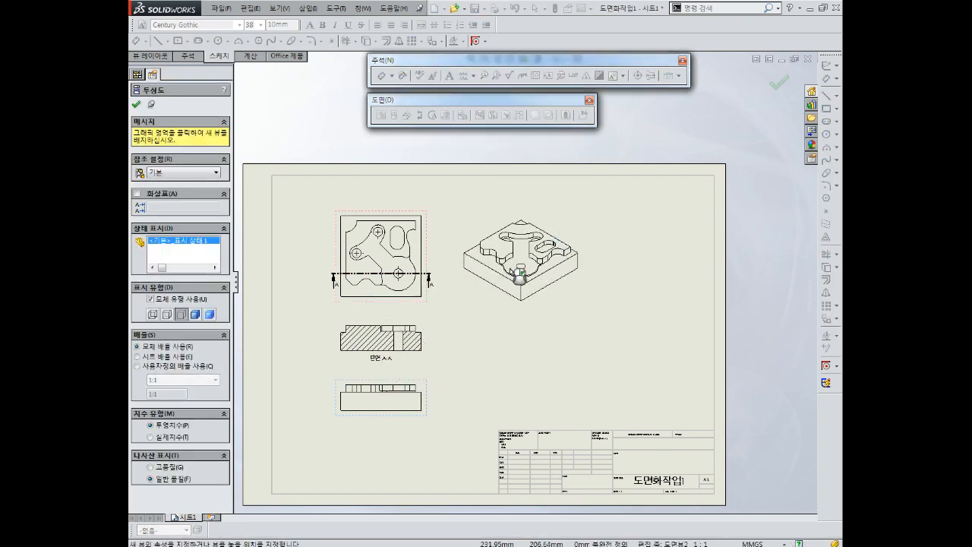
pyautogui.press('Escape')
pyautogui.moveTo(544, 212); pyautogui.dragTo(565, 219)
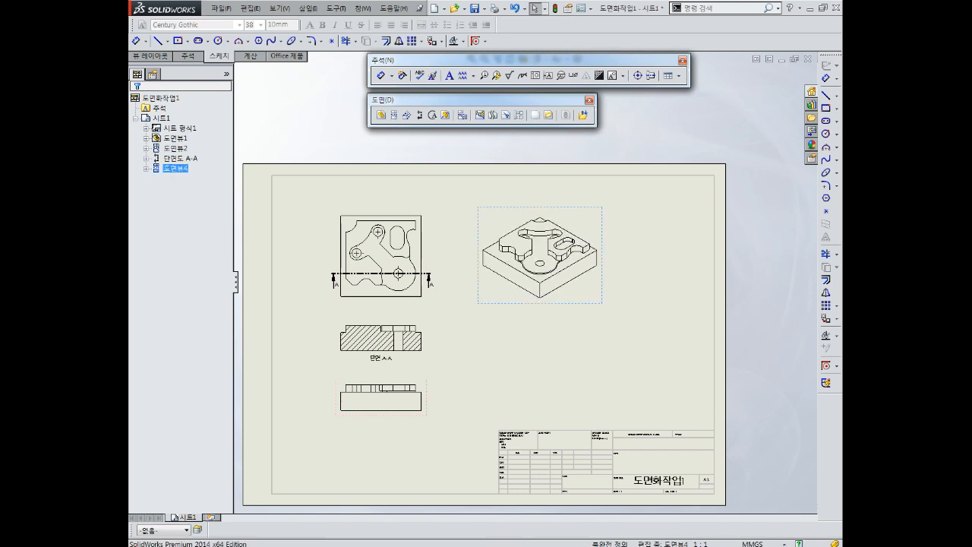
# - Dimension the block's overall width in the top view, placing the dimension below the view
pyautogui.moveTo(413, 398); pyautogui.dragTo(419, 383, button='middle')
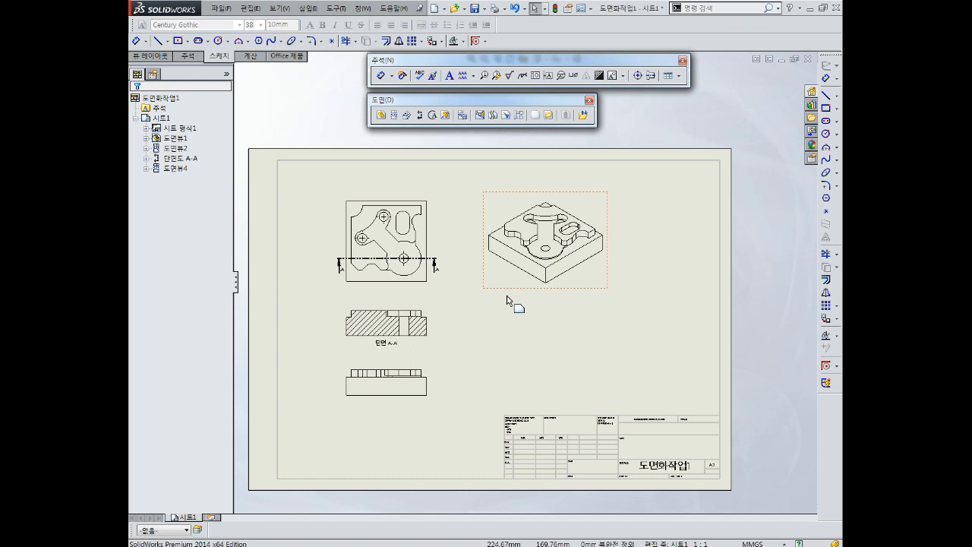
pyautogui.scroll(-3, 401, 254)
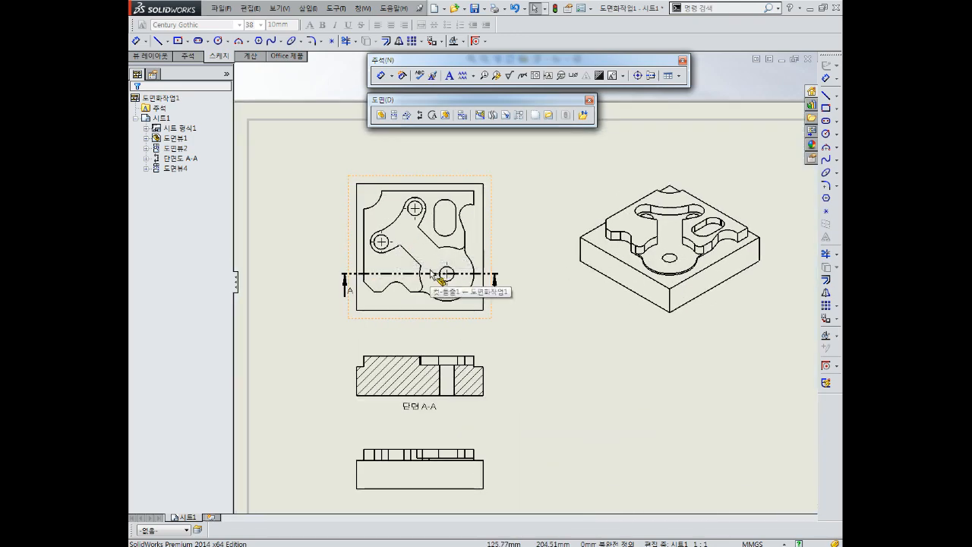
pyautogui.scroll(-2, 410, 297)
pyautogui.moveTo(401, 325); pyautogui.dragTo(407, 303, button='middle')
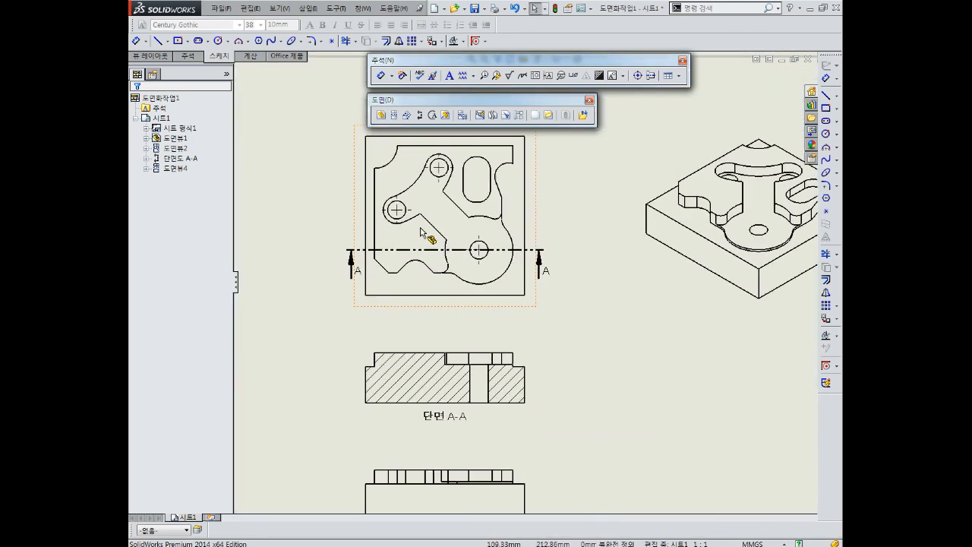
pyautogui.scroll(-2, 408, 329)
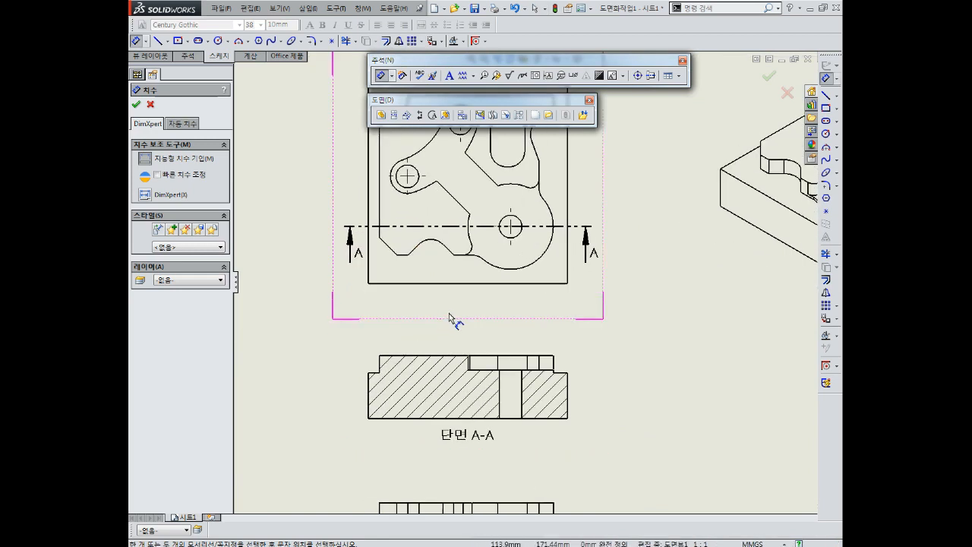
pyautogui.click(368, 284)
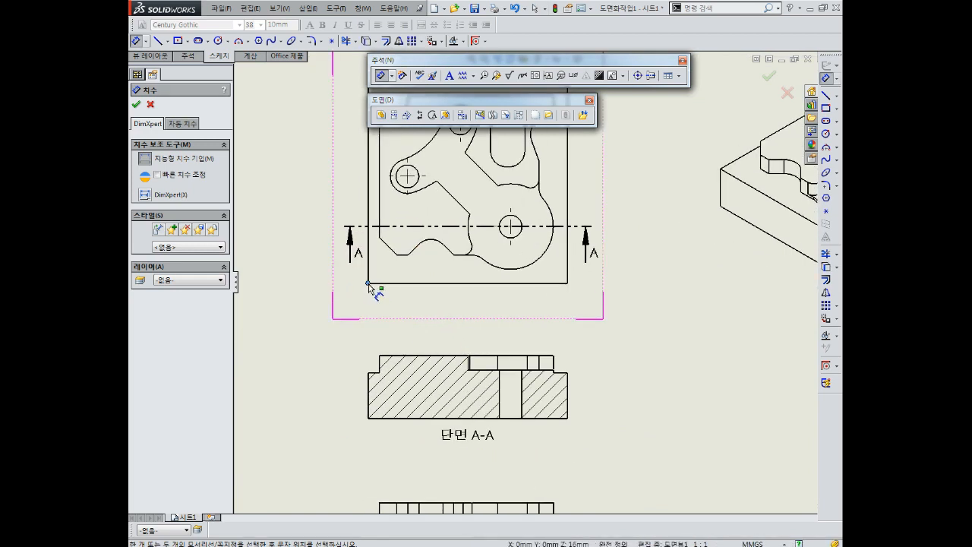
pyautogui.click(567, 284)
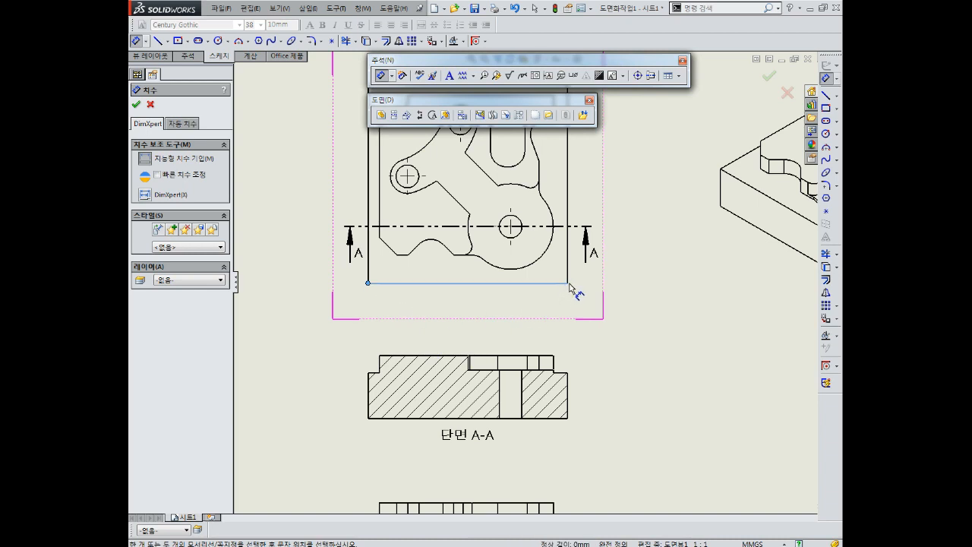
pyautogui.press('Escape')
pyautogui.click(368, 283)
pyautogui.click(568, 284)
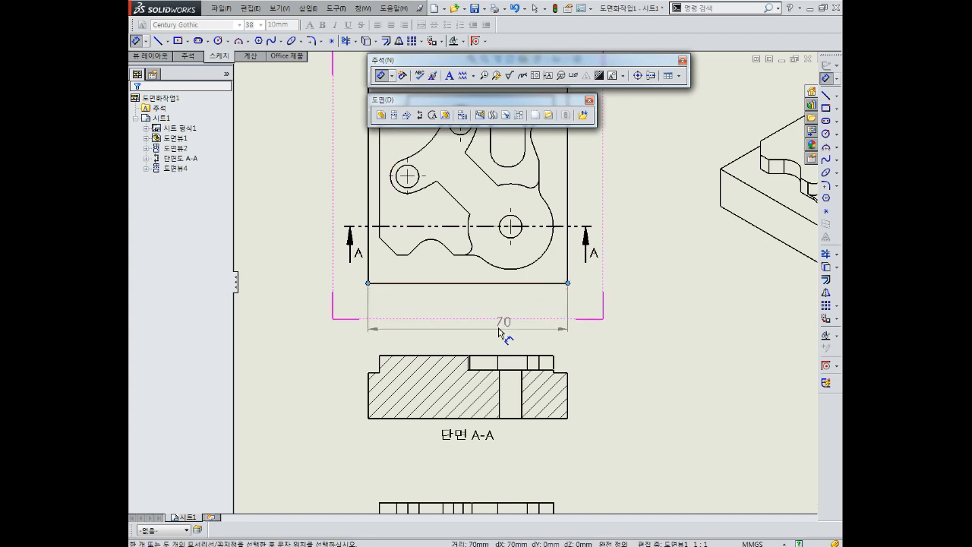
pyautogui.click(467, 319)
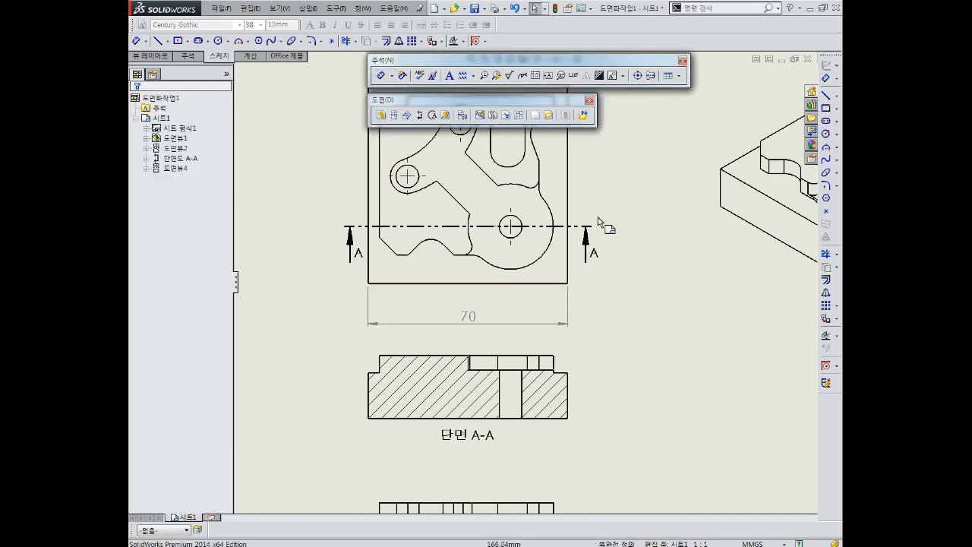
# - Dimension the block's overall height in the top view, placing the dimension to the right of the view
pyautogui.moveTo(603, 226); pyautogui.dragTo(521, 304, button='middle')
pyautogui.click(381, 76)
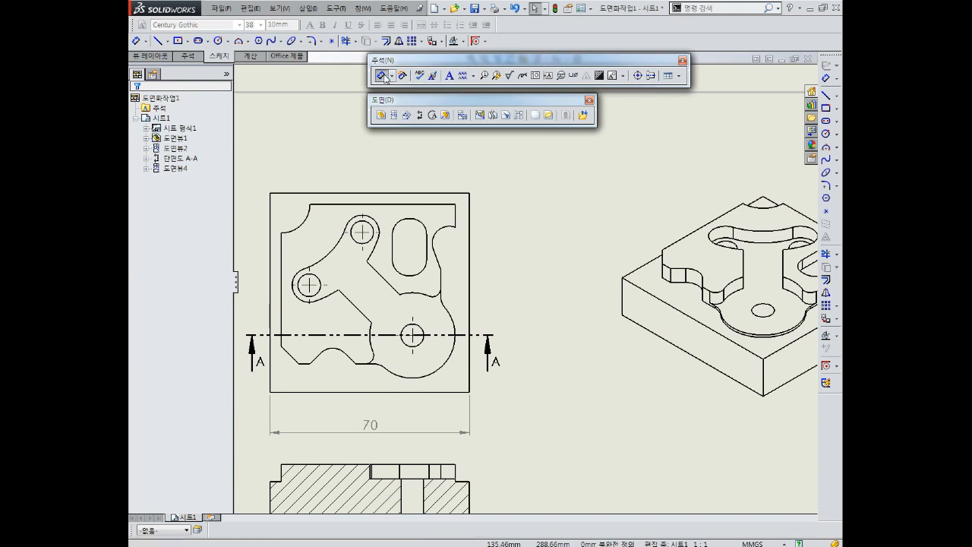
pyautogui.click(470, 193)
pyautogui.click(471, 392)
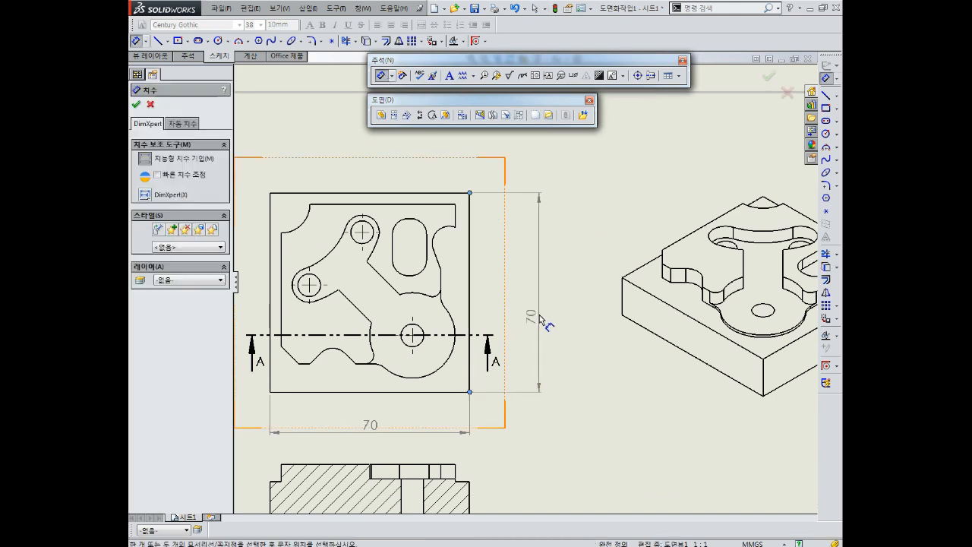
pyautogui.click(532, 301)
pyautogui.press('Escape')
pyautogui.moveTo(539, 329); pyautogui.dragTo(542, 272, button='middle')
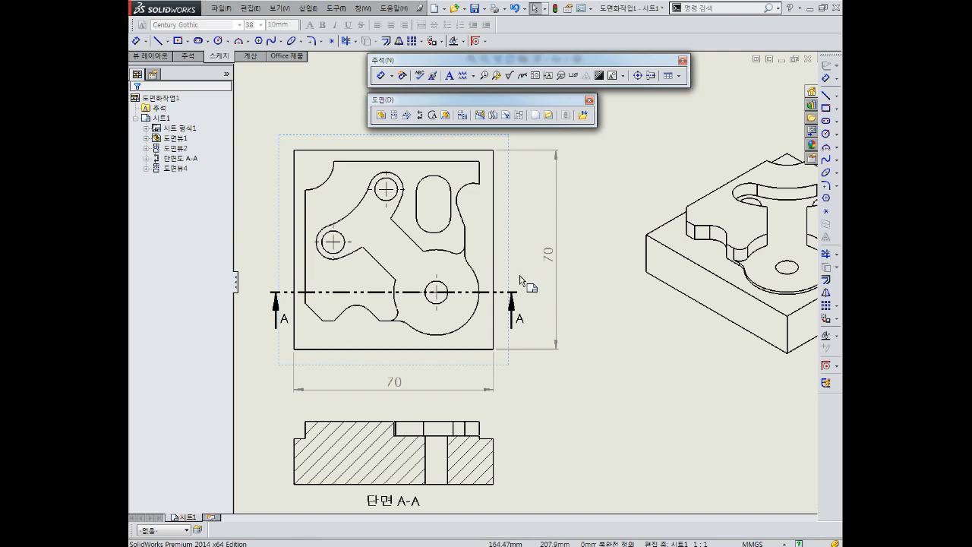
pyautogui.click(386, 396)
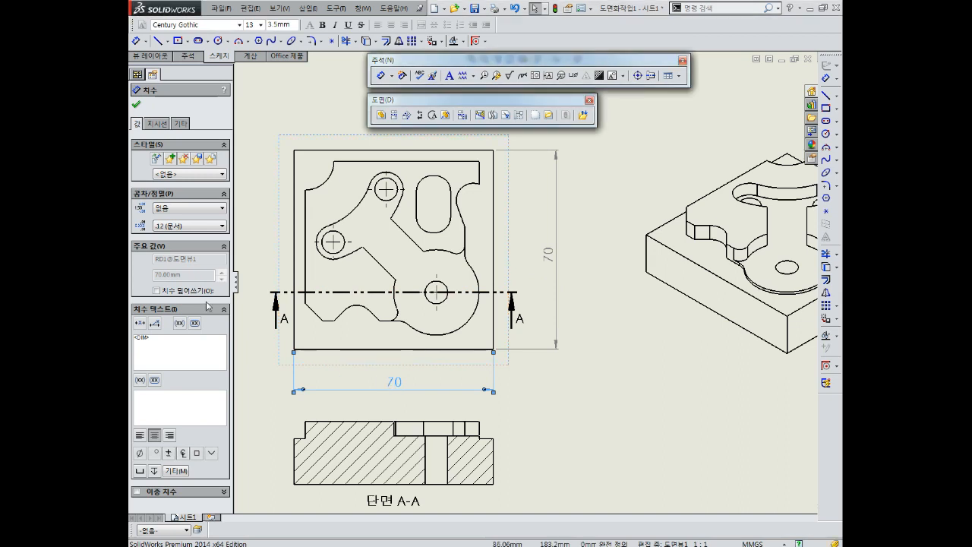
pyautogui.click(172, 211)
pyautogui.click(174, 210)
pyautogui.click(166, 212)
pyautogui.click(179, 219)
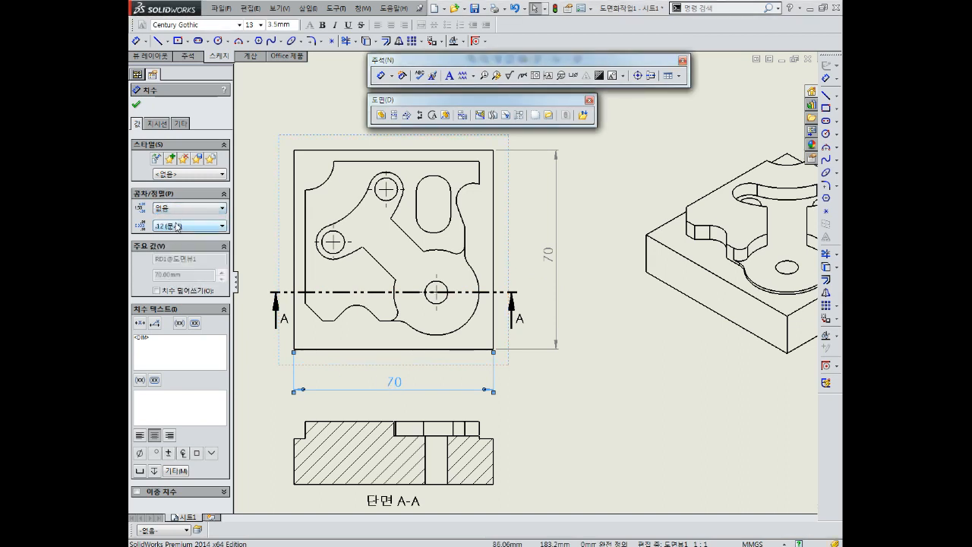
pyautogui.hotkey('ctrl', 'z')
# - Dimension the vertical distance from the block's lower edge to the contour's lower edge, placing it left of the top view
pyautogui.moveTo(397, 375); pyautogui.dragTo(465, 348, button='middle')
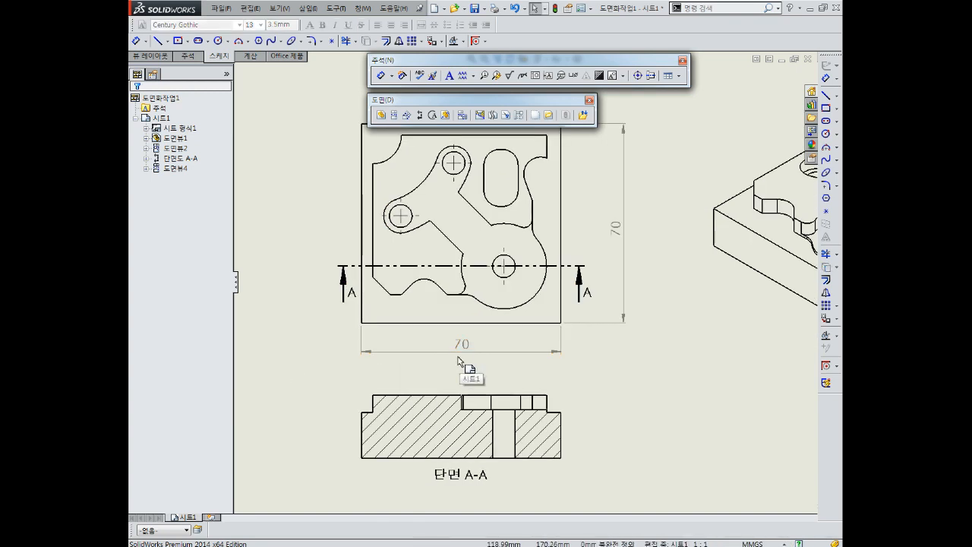
pyautogui.moveTo(473, 364); pyautogui.dragTo(495, 359, button='middle')
pyautogui.moveTo(372, 76); pyautogui.dragTo(376, 75)
pyautogui.click(384, 74)
pyautogui.scroll(1, 384, 338)
pyautogui.click(404, 317)
pyautogui.click(424, 284)
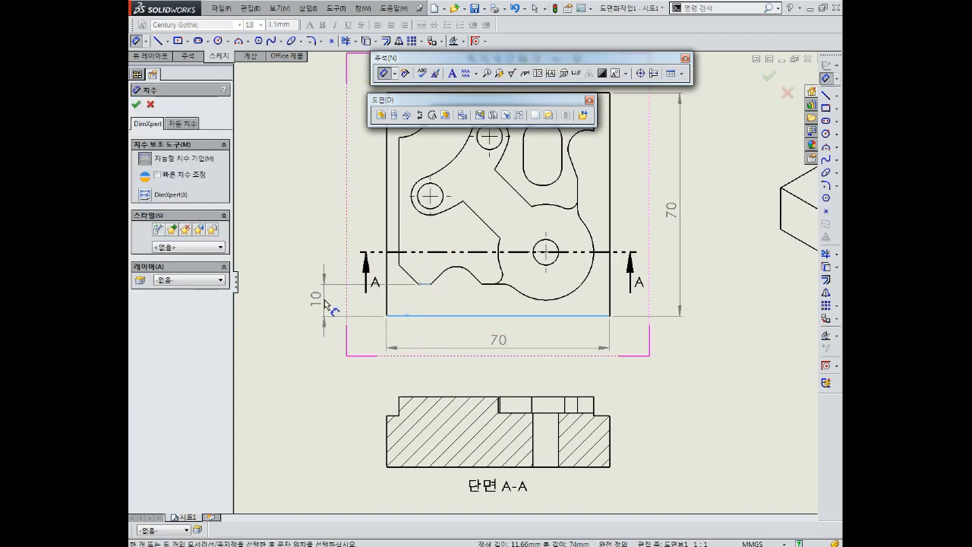
pyautogui.click(313, 300)
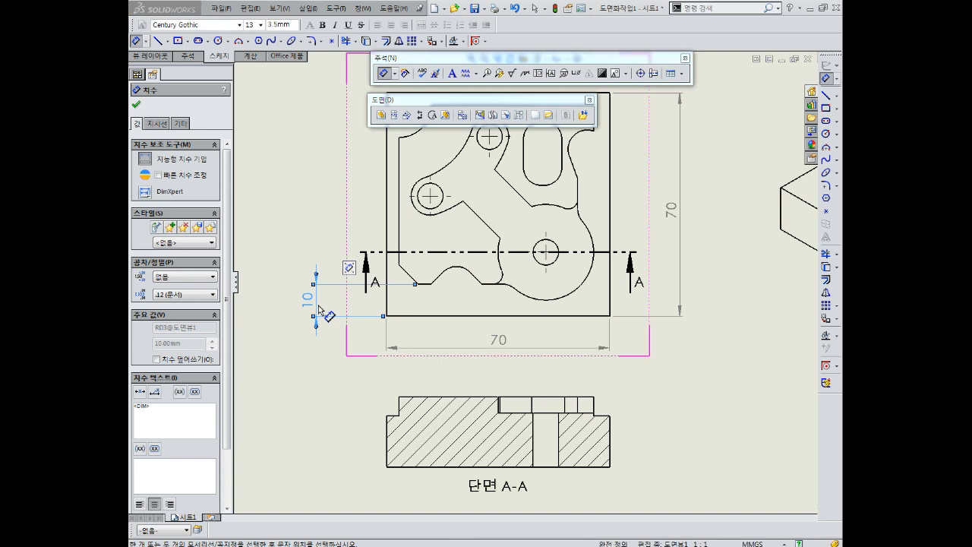
# - Give the lower-edge offset dimension a symmetric tolerance of 0.1 mm
pyautogui.click(200, 279)
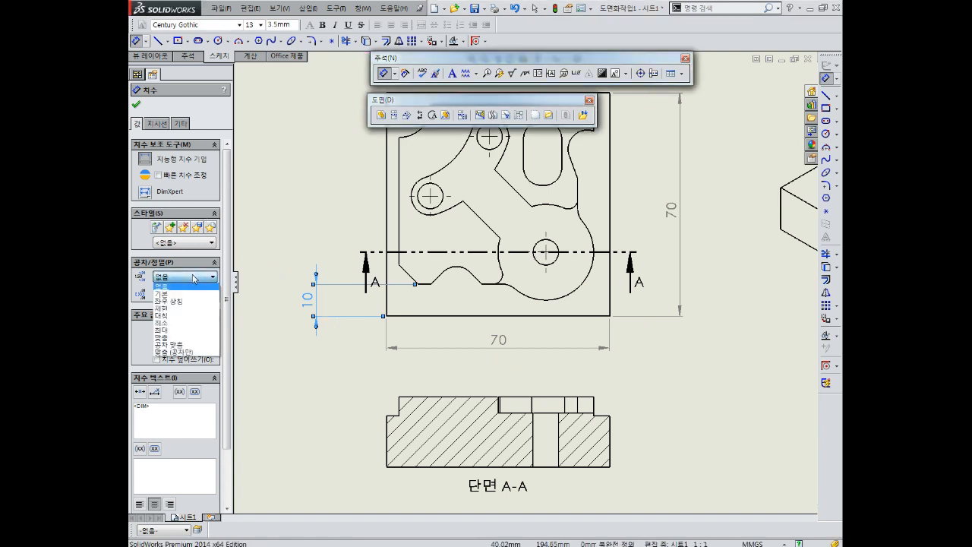
pyautogui.click(179, 317)
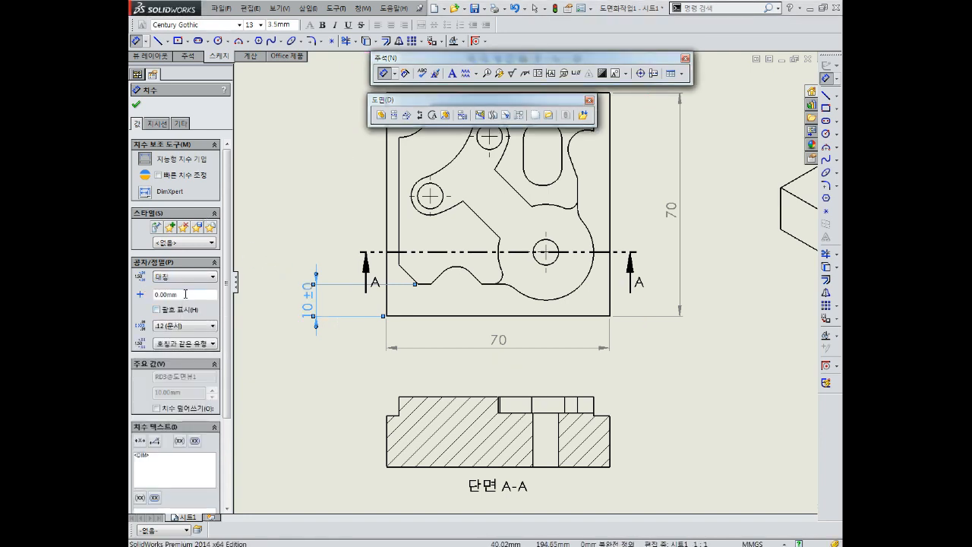
pyautogui.write('0.1')
pyautogui.press('Return')
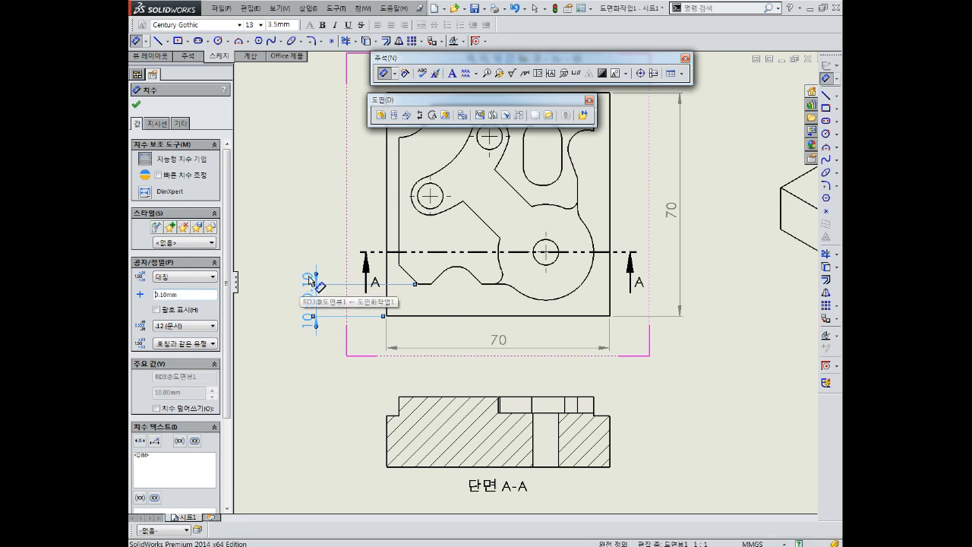
pyautogui.click(137, 102)
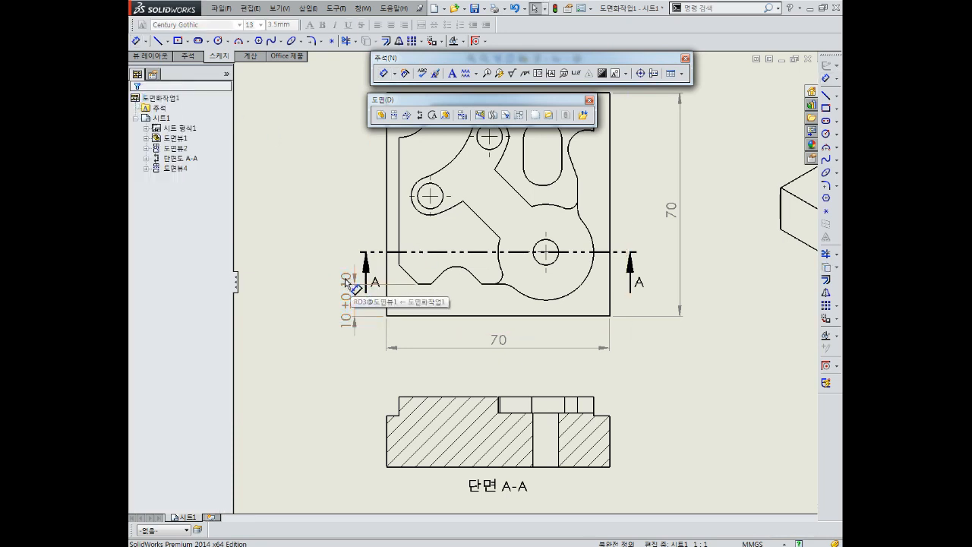
pyautogui.moveTo(376, 278); pyautogui.dragTo(359, 281, button='middle')
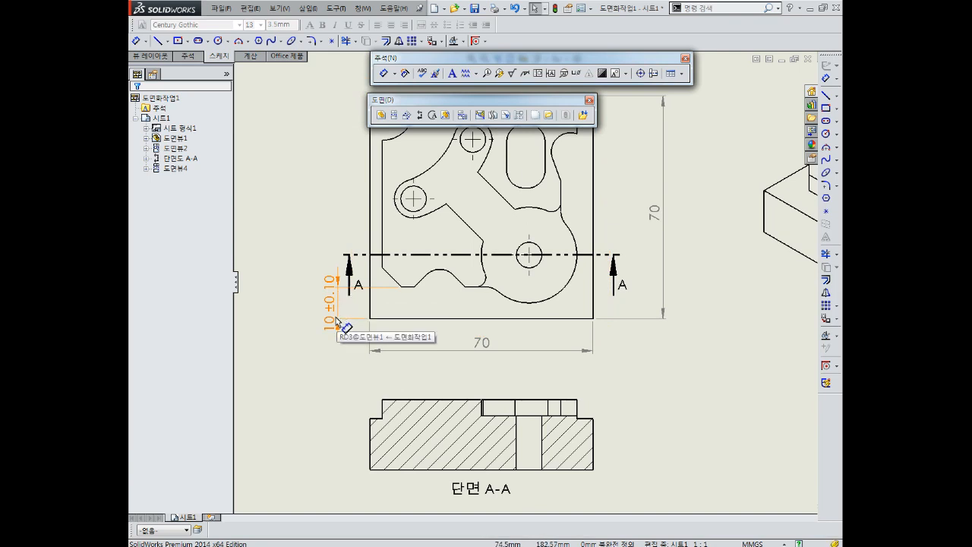
# - Dimension the contour's height between its upper and lower edges, aligning it with the offset dimension left of the top view
pyautogui.moveTo(480, 290)
pyautogui.mouseDown(button='middle')
pyautogui.moveTo(449, 294)
pyautogui.moveTo(504, 331)
pyautogui.mouseUp(button='middle')
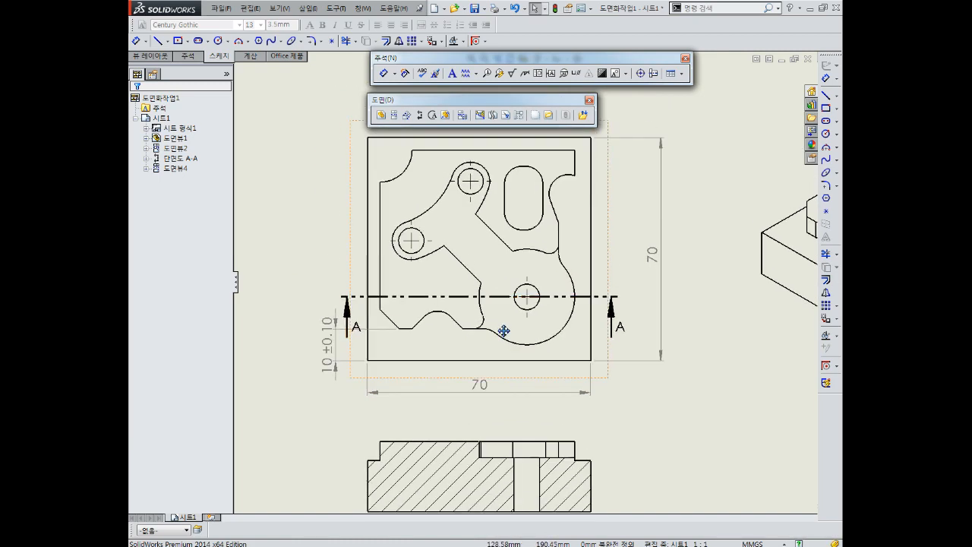
pyautogui.click(384, 73)
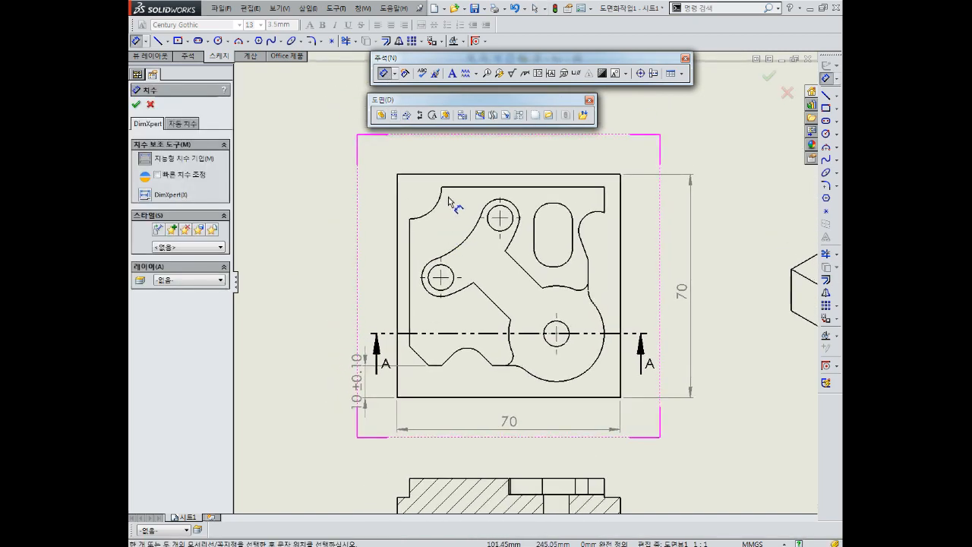
pyautogui.click(453, 190)
pyautogui.click(436, 365)
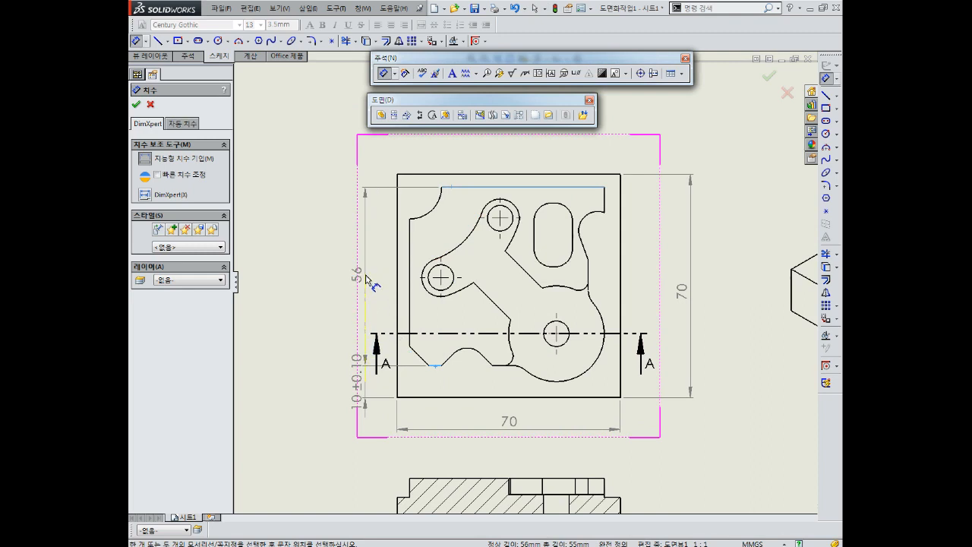
pyautogui.click(368, 279)
# - Apply a symmetric tolerance of 0.1 mm to the contour's height dimension
pyautogui.click(205, 276)
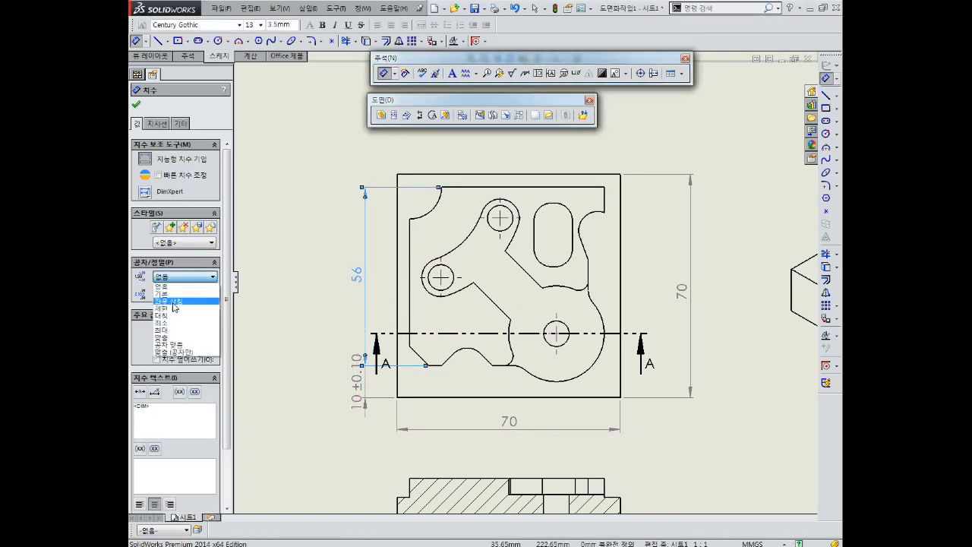
pyautogui.click(186, 319)
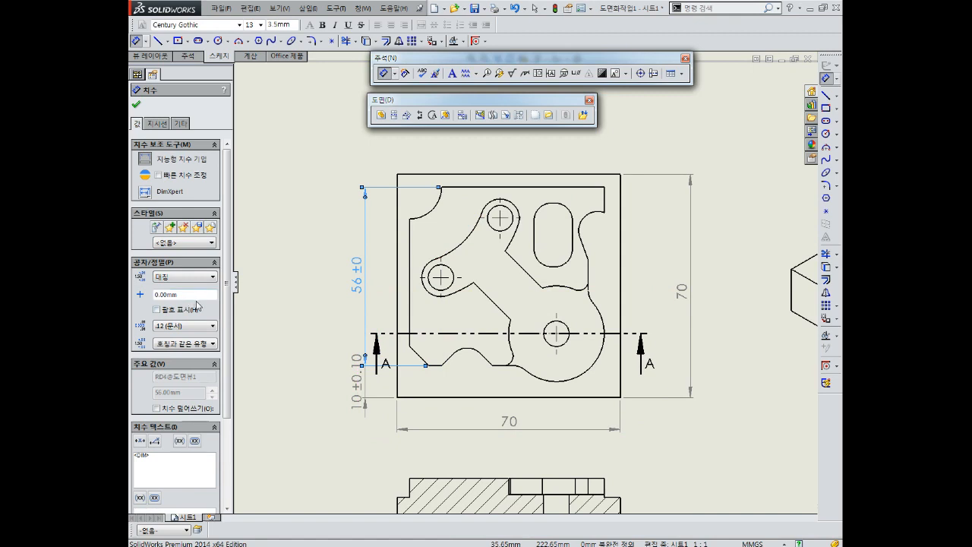
pyautogui.write('0.1')
pyautogui.press('Return')
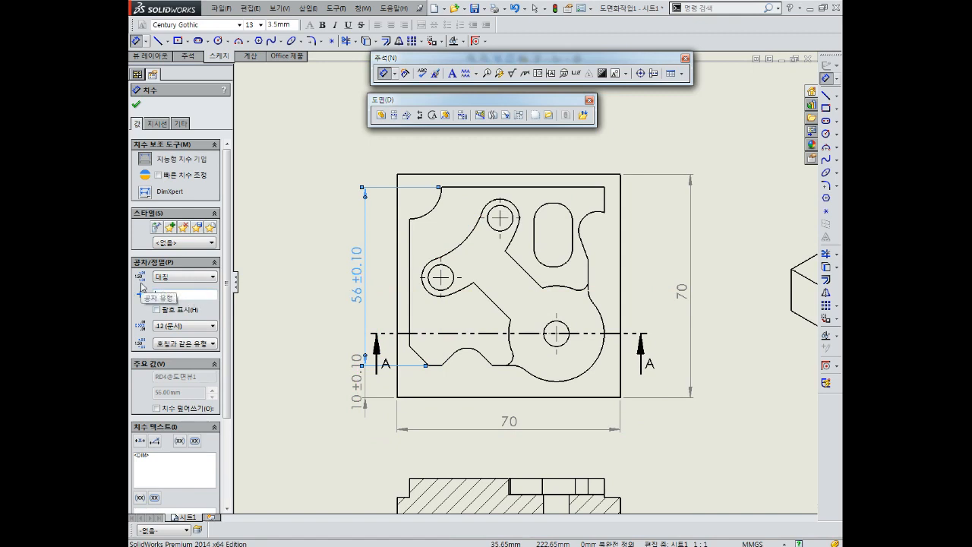
# - Try the basic tolerance type on the contour's height dimension and reset the tolerance to none
pyautogui.click(179, 277)
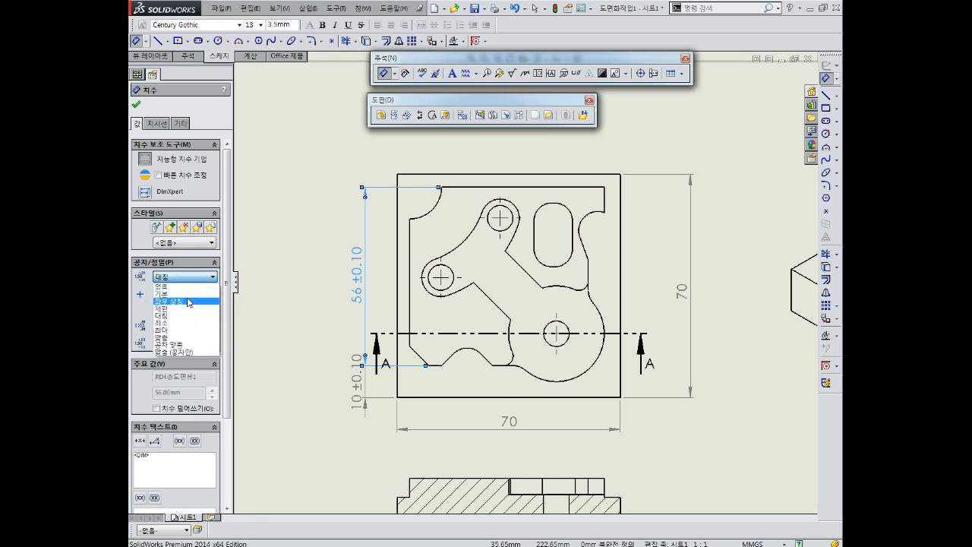
pyautogui.click(184, 293)
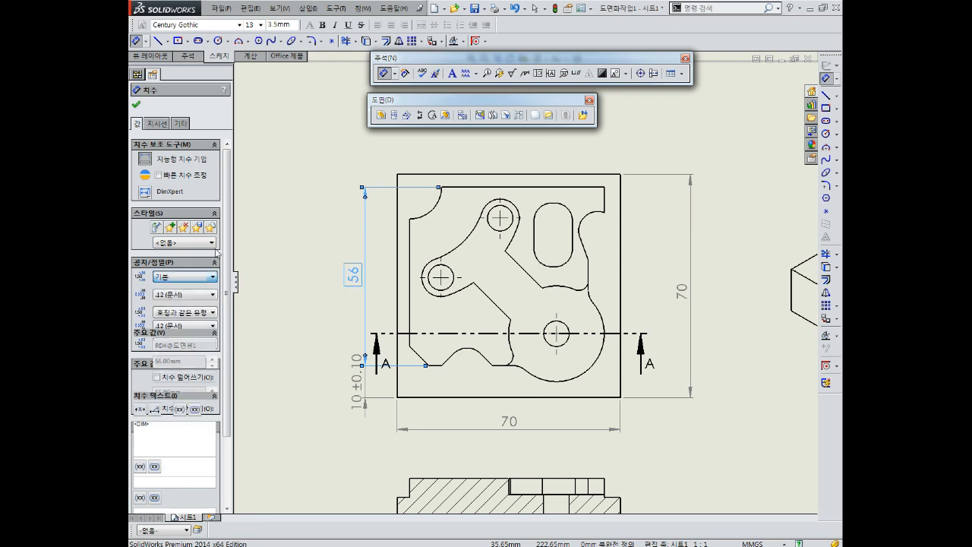
pyautogui.click(188, 280)
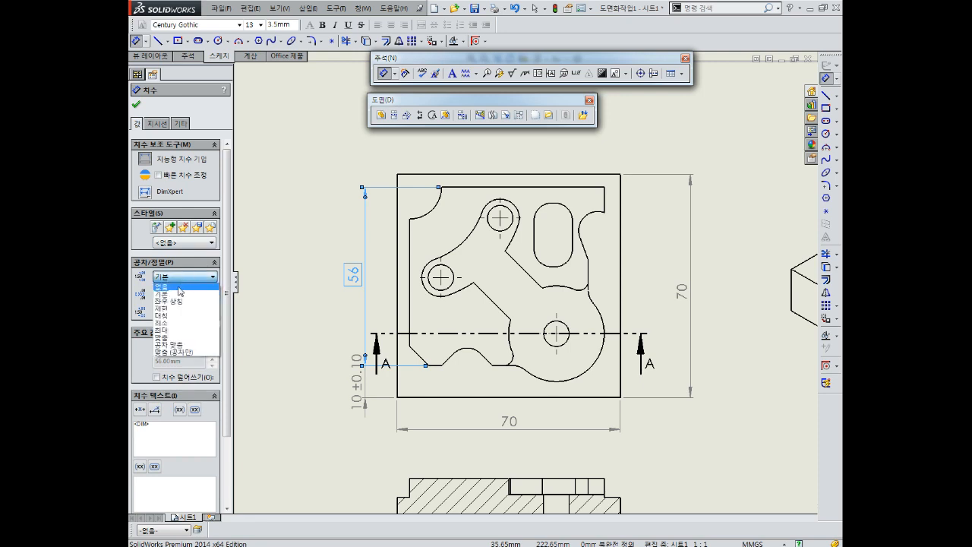
pyautogui.click(176, 287)
# - Give the contour's height dimension a fit-with-tolerance type with an upper deviation of 0 and a lower deviation of -0.05 mm
pyautogui.click(175, 278)
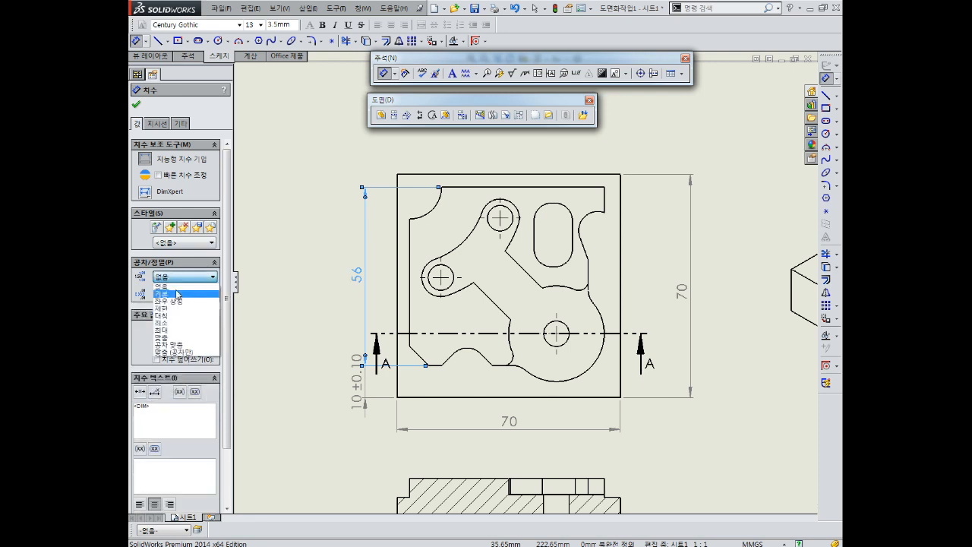
pyautogui.click(176, 346)
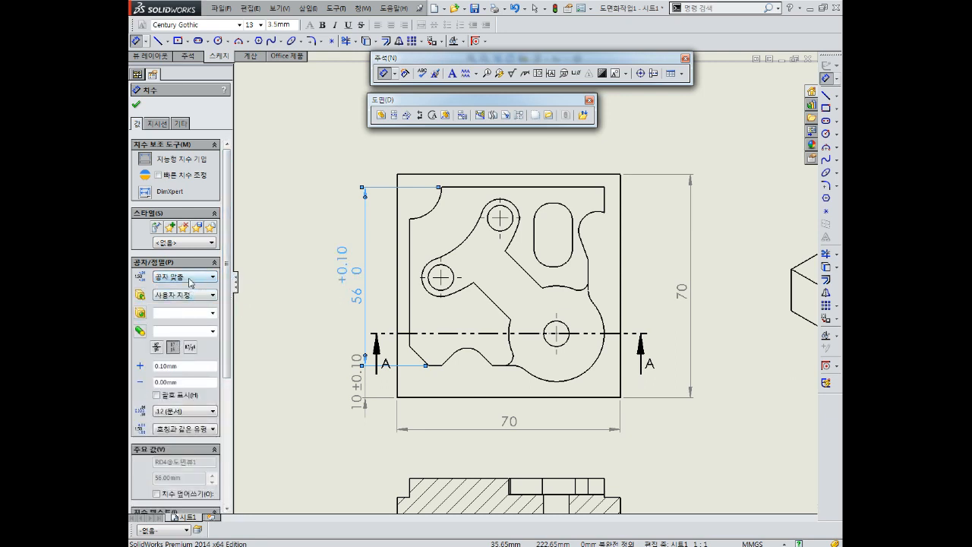
pyautogui.click(187, 366)
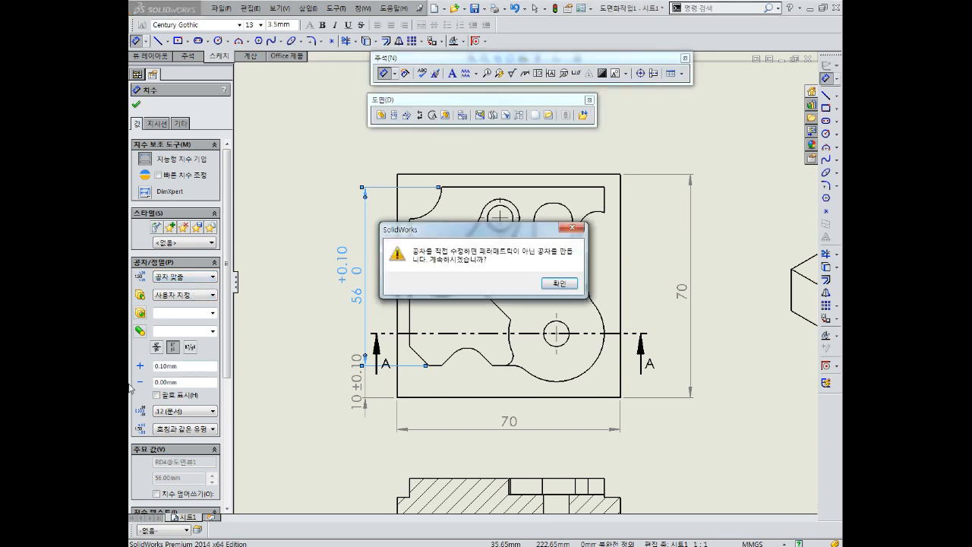
pyautogui.click(560, 283)
pyautogui.press('Return')
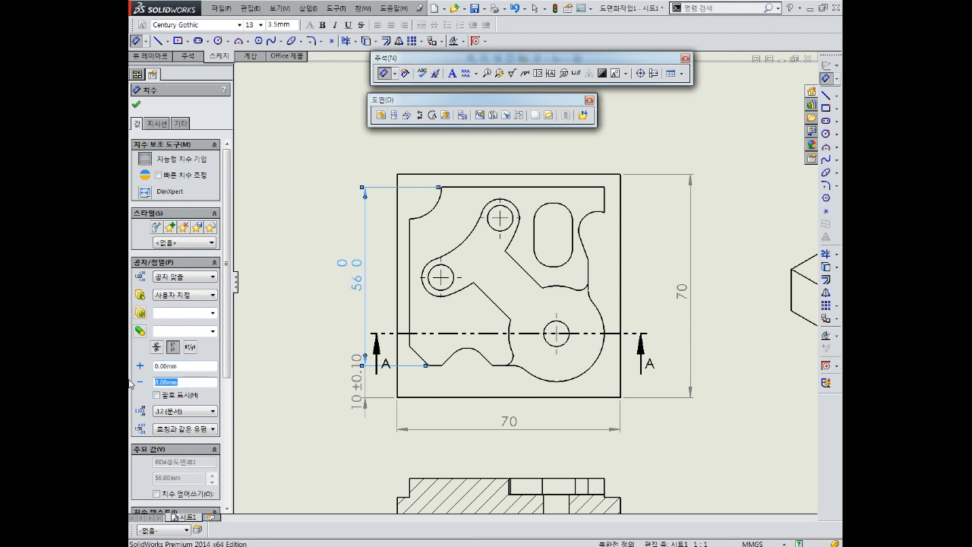
pyautogui.write('0.05')
pyautogui.press('Return')
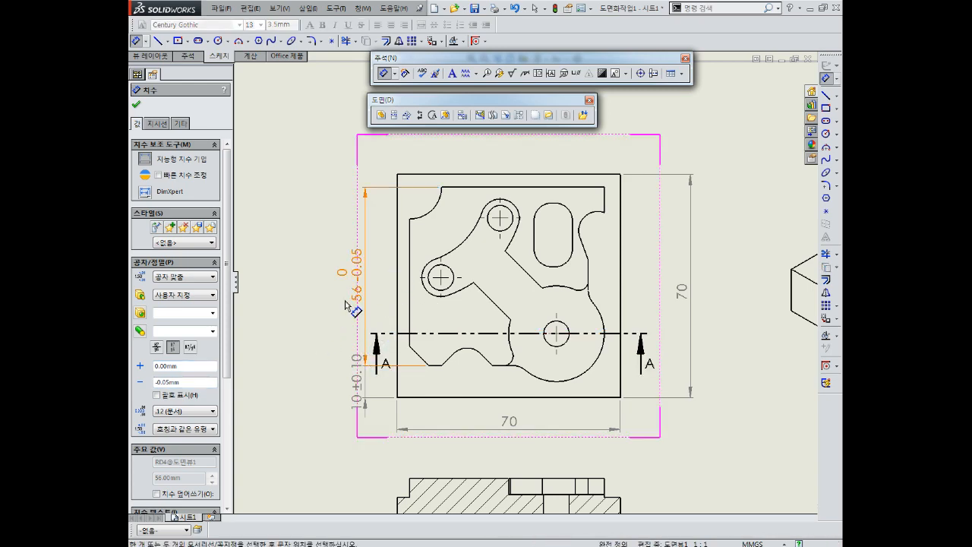
pyautogui.moveTo(315, 297); pyautogui.dragTo(310, 276, button='middle')
pyautogui.press('Escape')
pyautogui.moveTo(447, 280); pyautogui.dragTo(430, 322, button='middle')
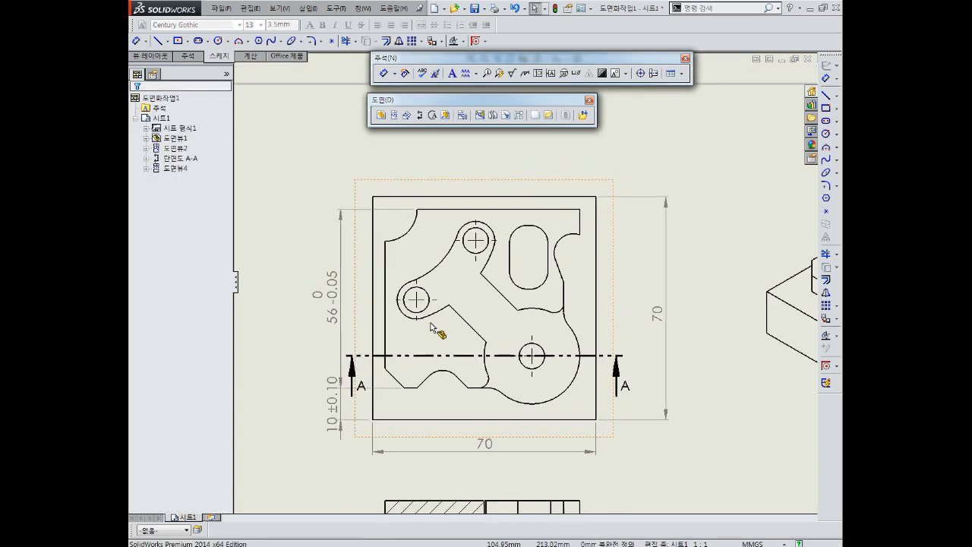
pyautogui.moveTo(501, 277); pyautogui.dragTo(469, 321, button='middle')
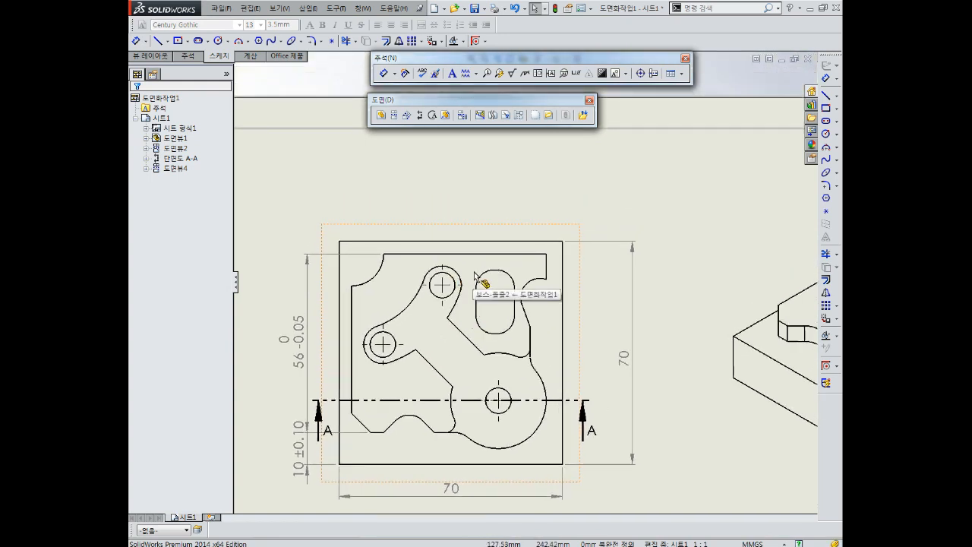
pyautogui.click(383, 73)
pyautogui.click(351, 300)
pyautogui.click(545, 254)
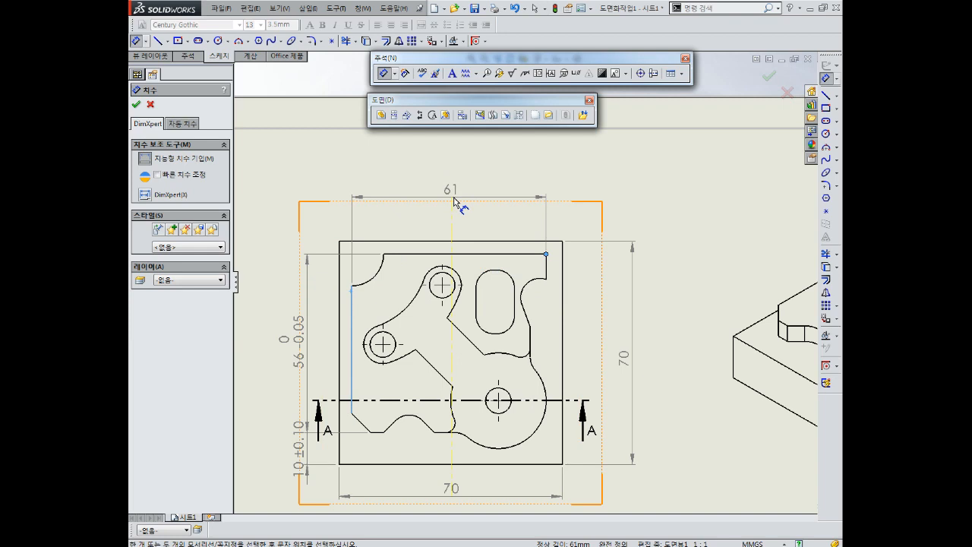
pyautogui.press('Escape')
pyautogui.press('Escape')
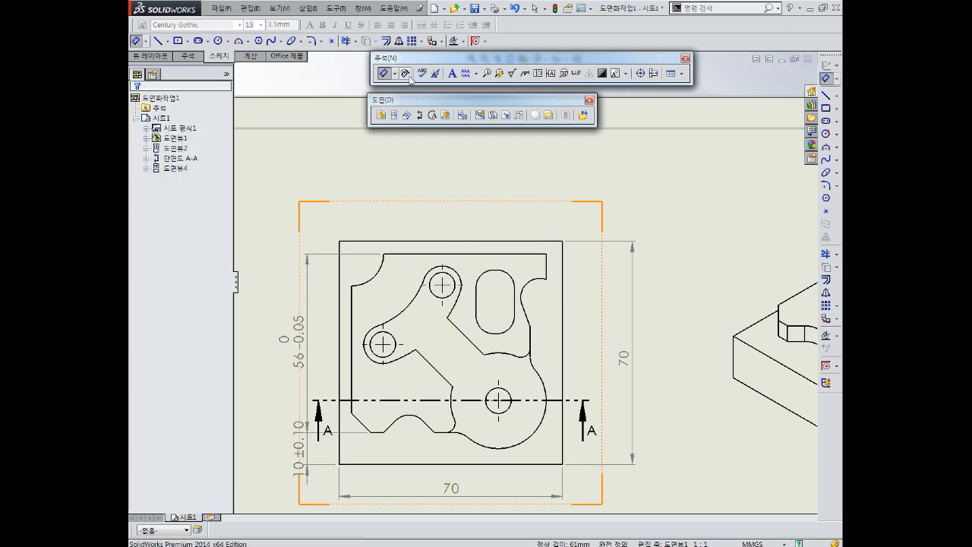
# - Dimension the horizontal distance from the contour's left edge to its recessed right-side vertex, placing it above the top view
pyautogui.click(531, 327)
pyautogui.click(352, 283)
pyautogui.click(441, 200)
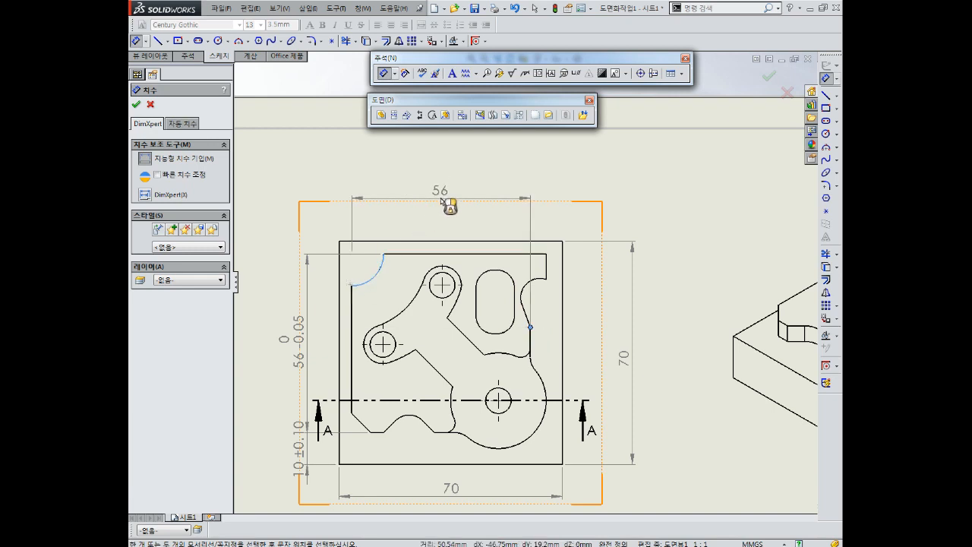
# - Give the horizontal dimension above the top view a symmetric tolerance of 0.1 mm
pyautogui.click(184, 277)
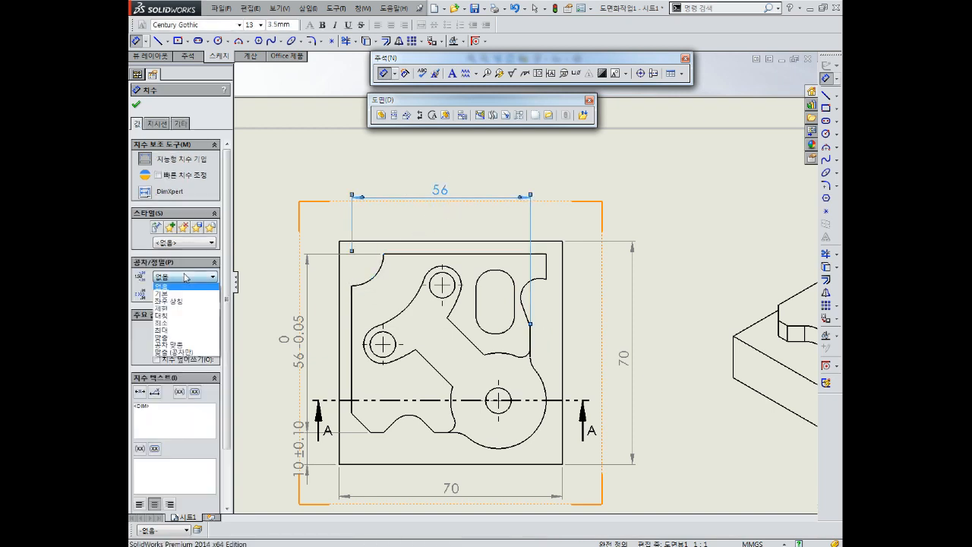
pyautogui.click(183, 314)
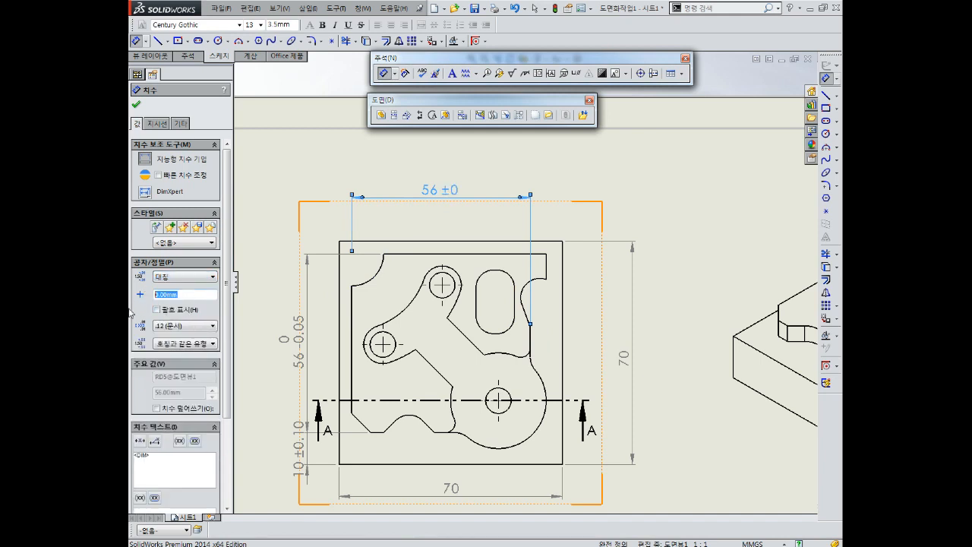
pyautogui.write('10')
pyautogui.click(354, 178)
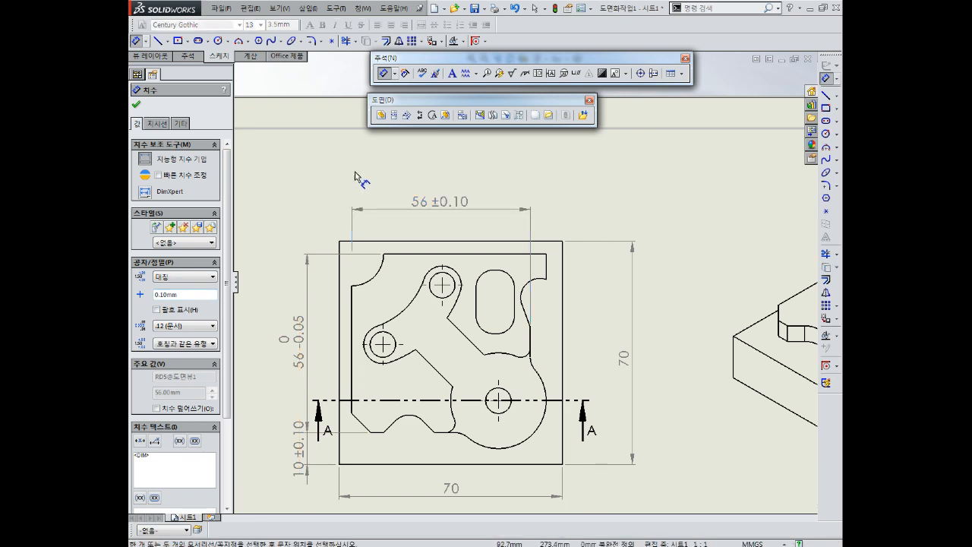
pyautogui.press('Escape')
# - Dimension the horizontal distance from the recessed right-side vertex to the contour's upper-right corner, in line with the dimension above the view
pyautogui.moveTo(532, 194); pyautogui.dragTo(495, 194, button='middle')
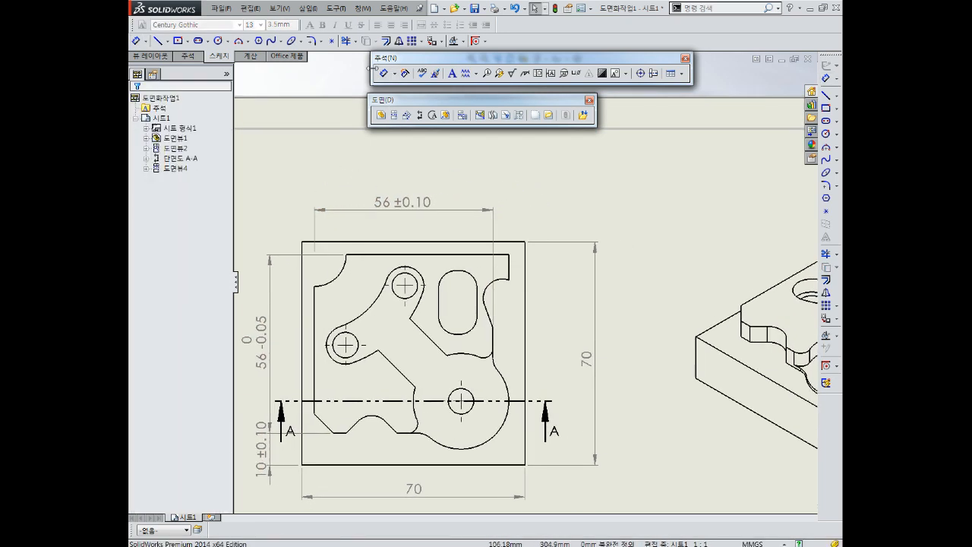
pyautogui.click(390, 76)
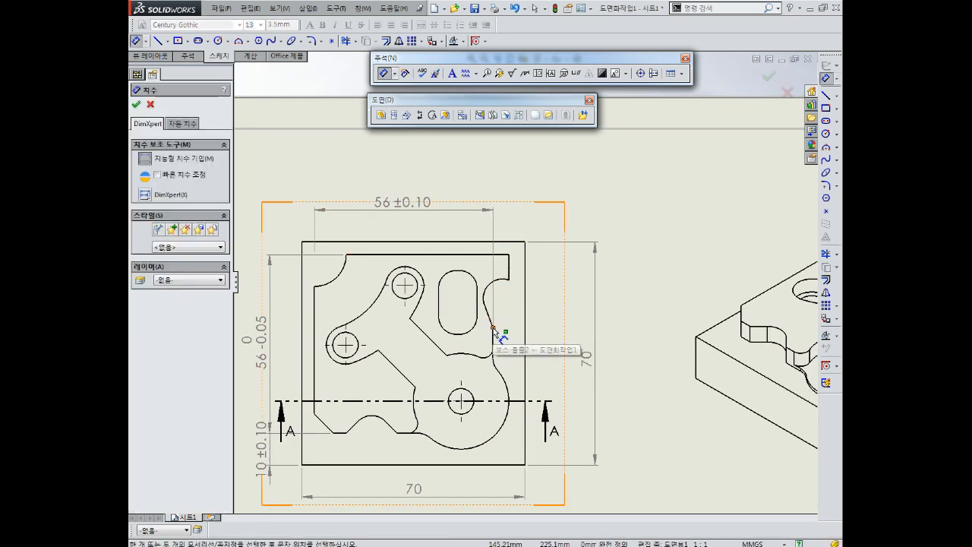
pyautogui.click(508, 254)
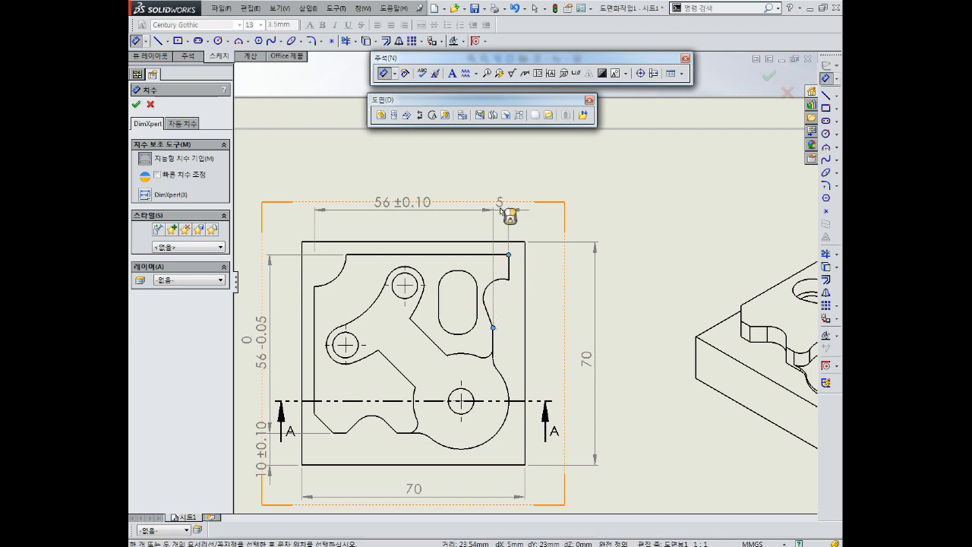
pyautogui.click(508, 212)
pyautogui.press('Escape')
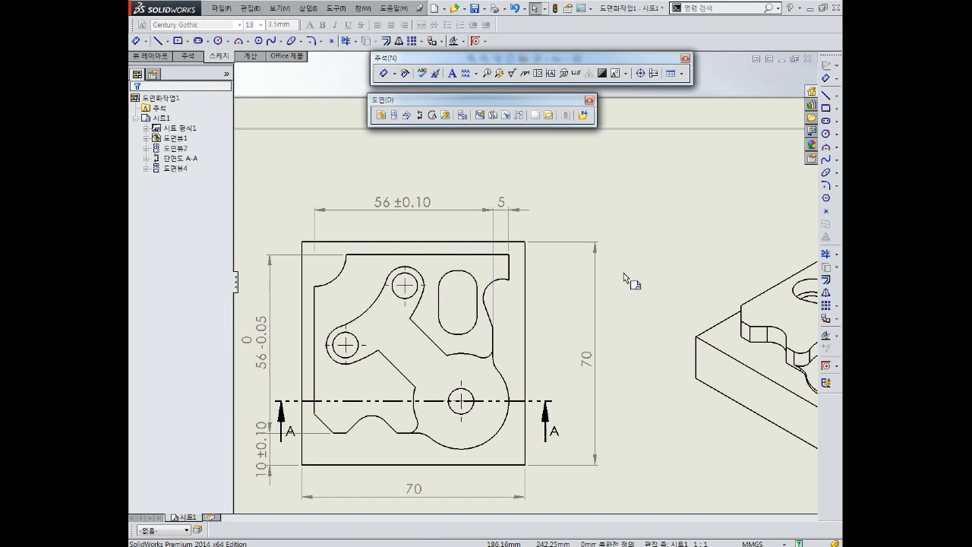
pyautogui.moveTo(514, 243); pyautogui.dragTo(498, 223, button='middle')
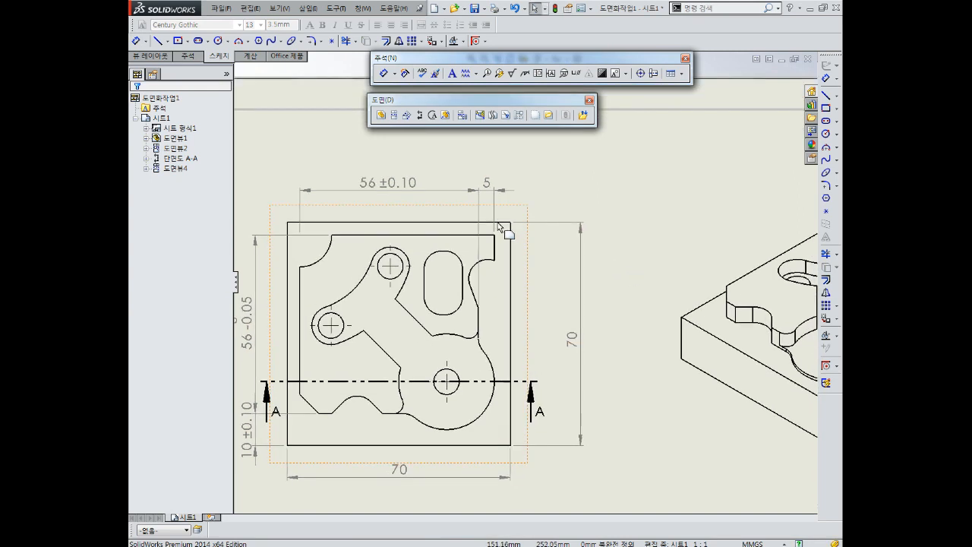
# - Dimension the short vertical edge at the contour's upper-right corner, placing the dimension between the top view and its overall height dimension
pyautogui.click(384, 73)
pyautogui.click(494, 248)
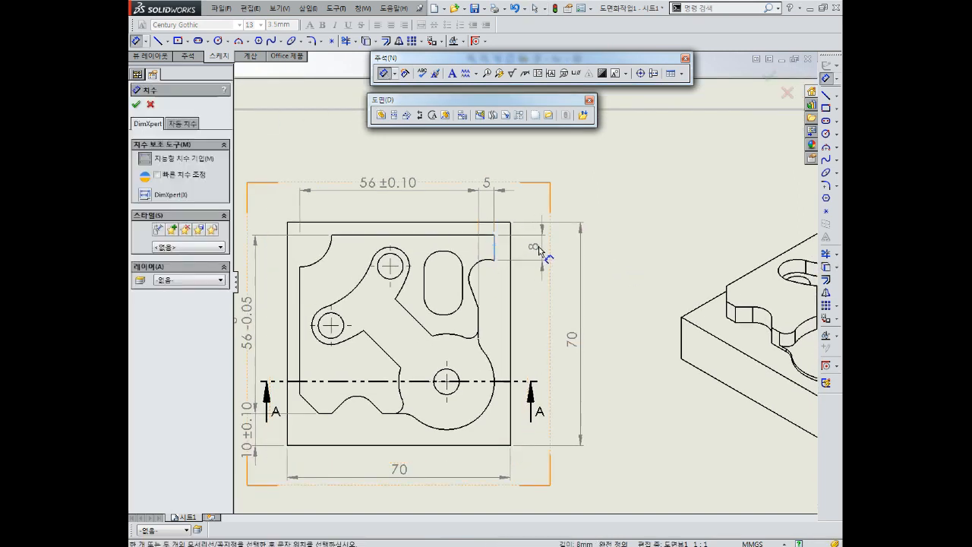
pyautogui.click(539, 253)
# - Dimension the vertical distance from the short edge's lower end to the recessed right-side vertex, in line with the short edge's dimension
pyautogui.click(478, 308)
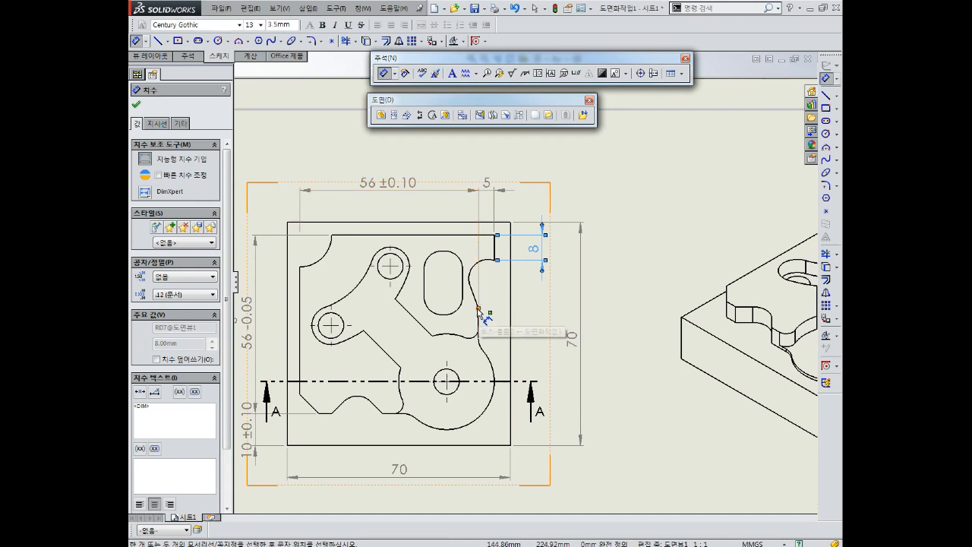
pyautogui.click(494, 267)
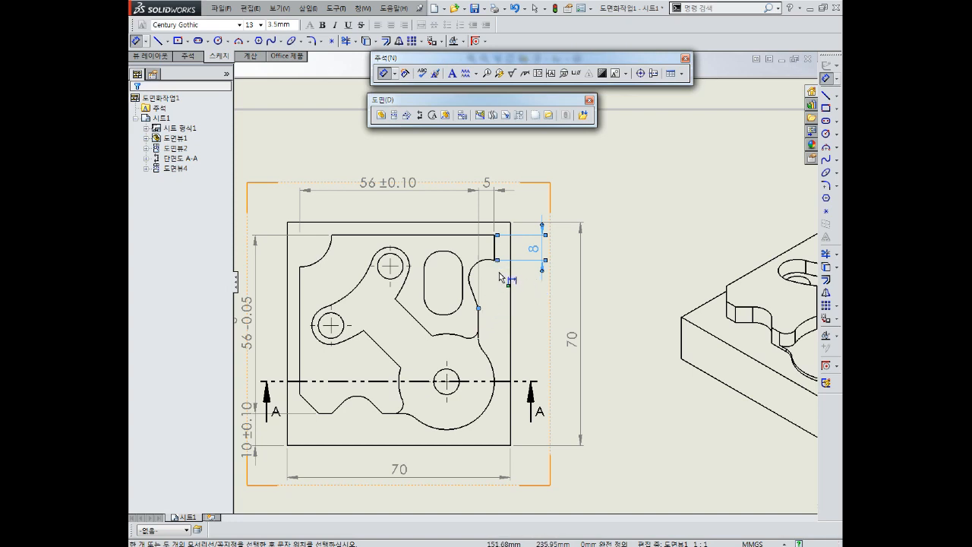
pyautogui.scroll(-2, 506, 273)
pyautogui.press('Escape')
pyautogui.click(385, 74)
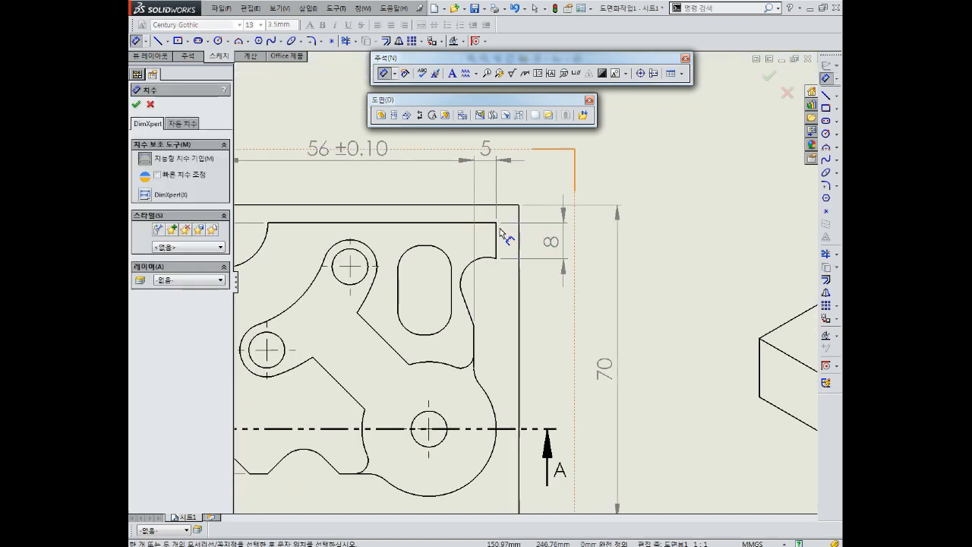
pyautogui.click(497, 259)
pyautogui.click(474, 326)
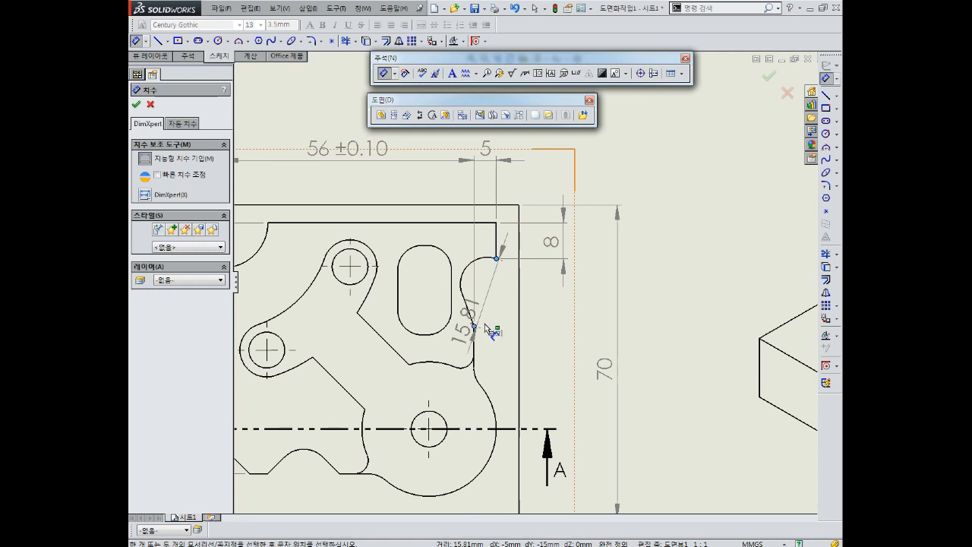
pyautogui.click(568, 304)
pyautogui.press('Escape')
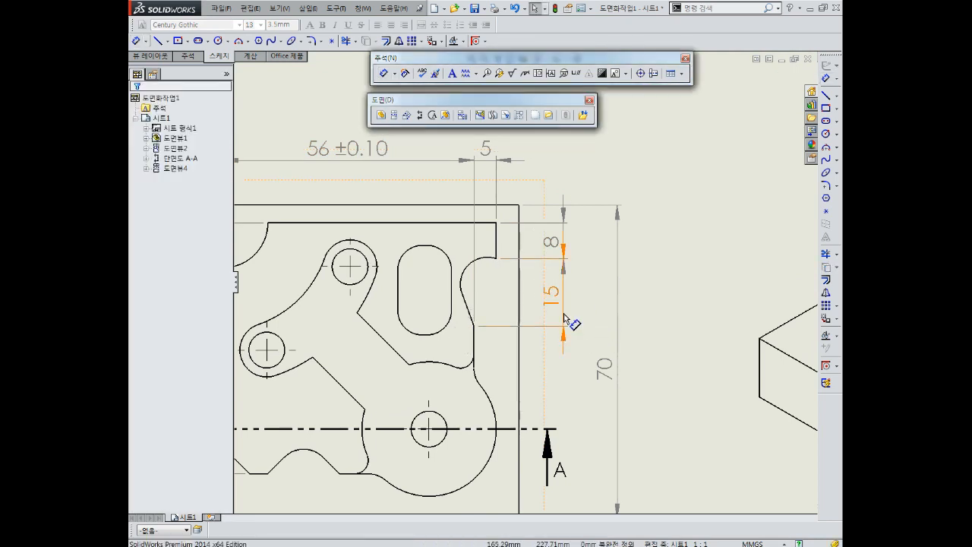
# - Add radius dimensions to the three concentric arcs centred on the contour's upper-left corner: the corner cutout, inner slot arc and outer slot arc
pyautogui.moveTo(483, 291)
pyautogui.mouseDown(button='middle')
pyautogui.moveTo(534, 289)
pyautogui.moveTo(522, 302)
pyautogui.mouseUp(button='middle')
pyautogui.click(385, 75)
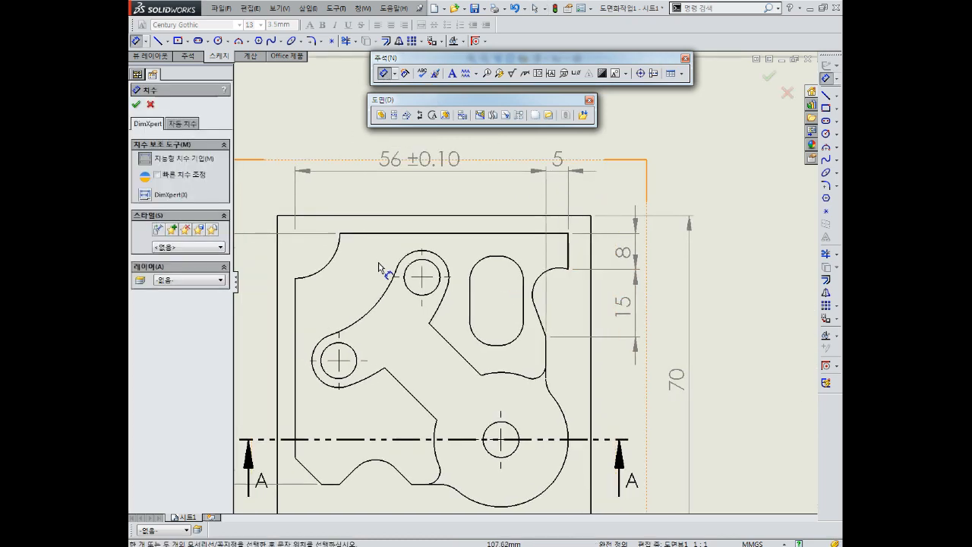
pyautogui.click(334, 255)
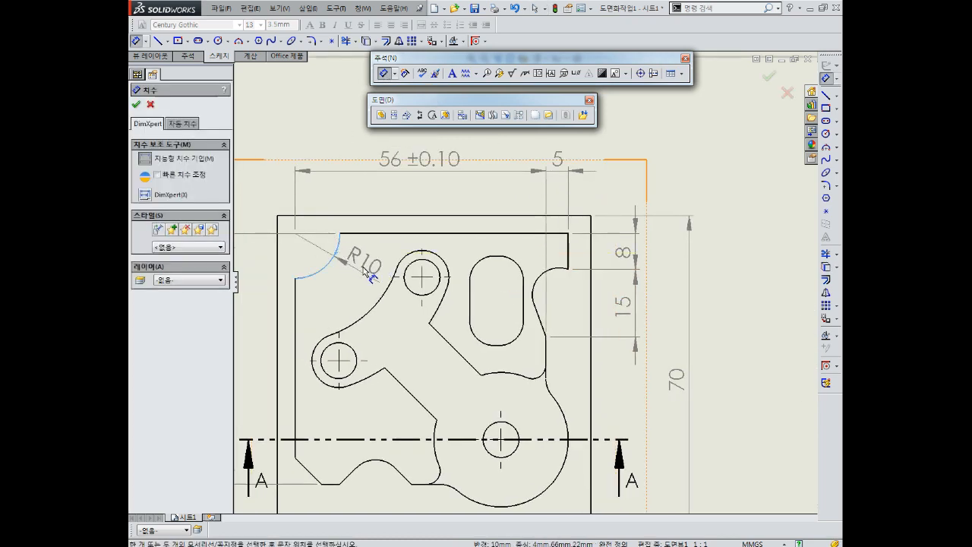
pyautogui.click(369, 271)
pyautogui.click(379, 310)
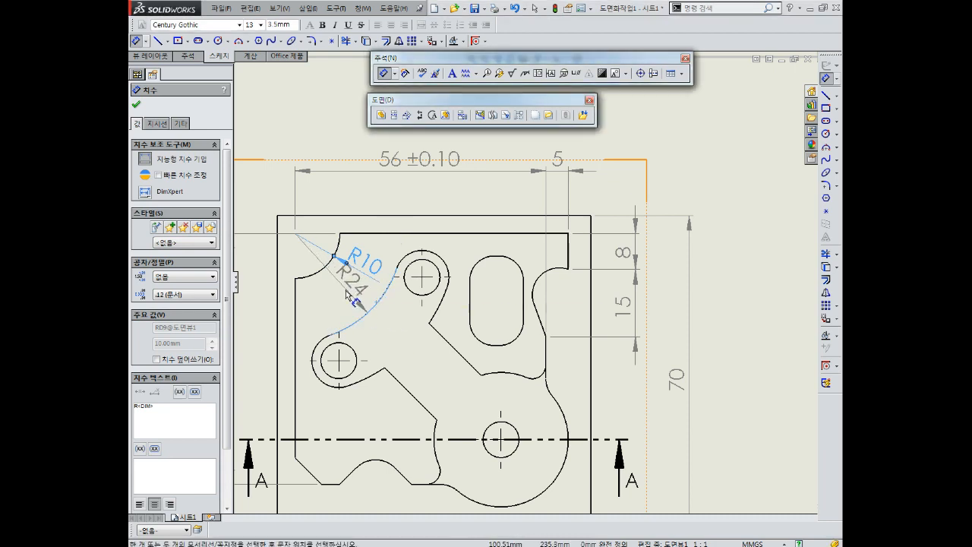
pyautogui.click(354, 299)
pyautogui.click(436, 309)
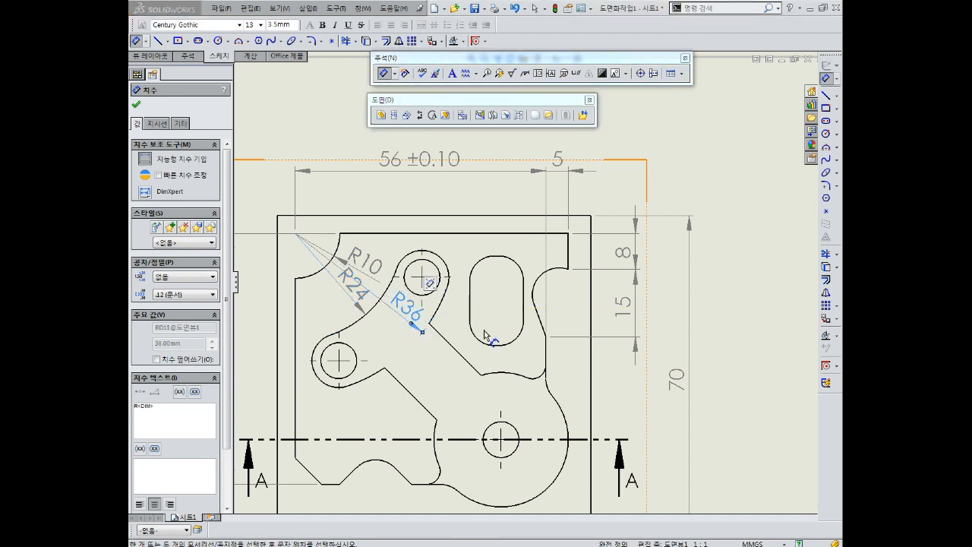
pyautogui.scroll(2, 486, 340)
pyautogui.press('Escape')
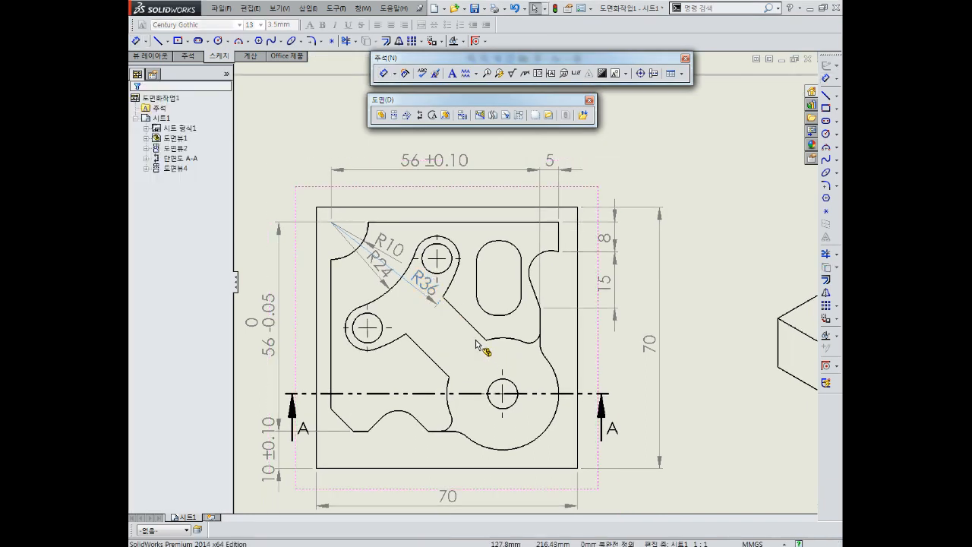
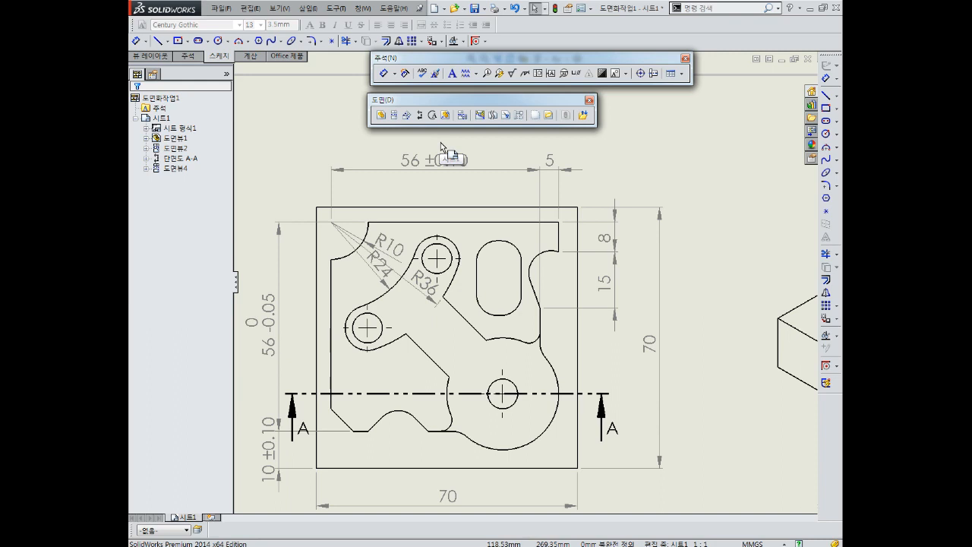
pyautogui.moveTo(342, 149); pyautogui.dragTo(360, 153, button='middle')
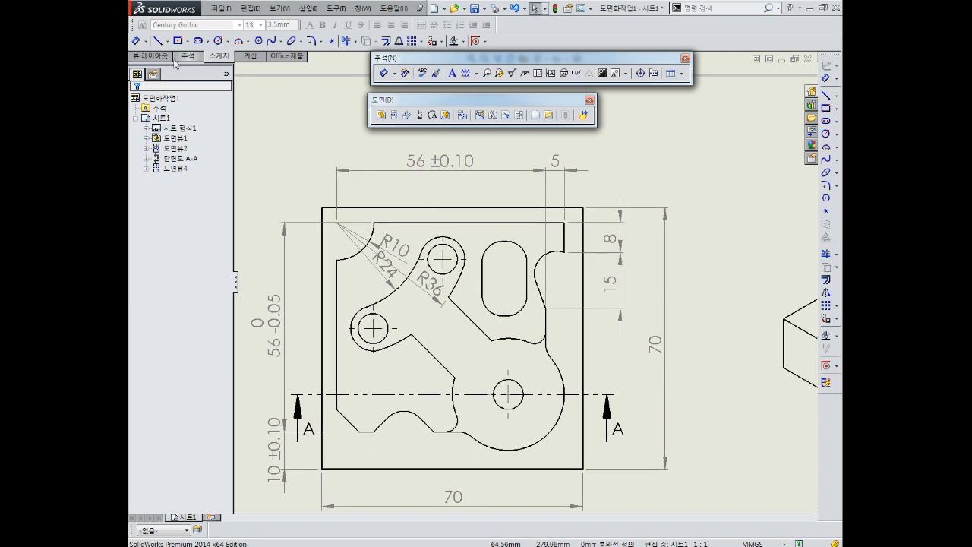
pyautogui.click(159, 42)
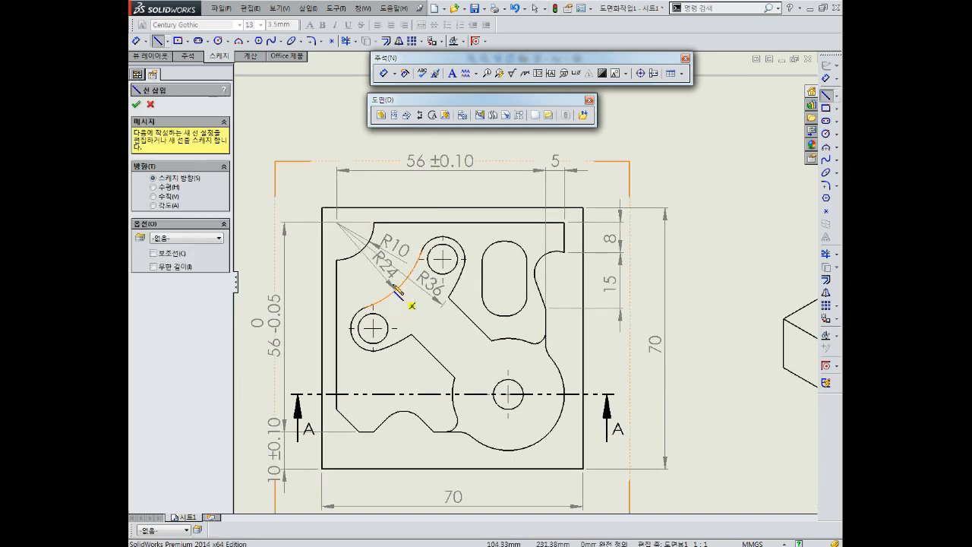
pyautogui.scroll(-2, 331, 267)
pyautogui.click(340, 212)
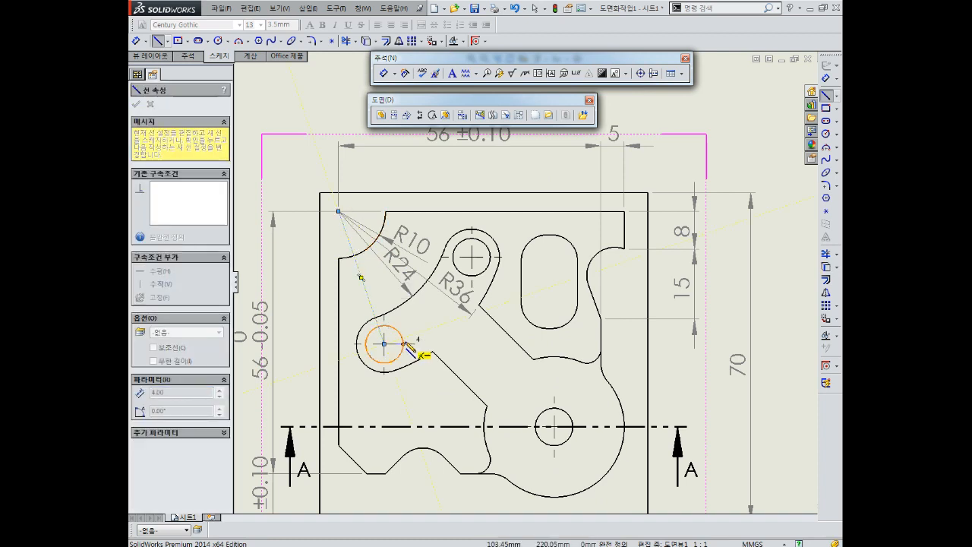
pyautogui.press('Escape')
pyautogui.click(374, 303)
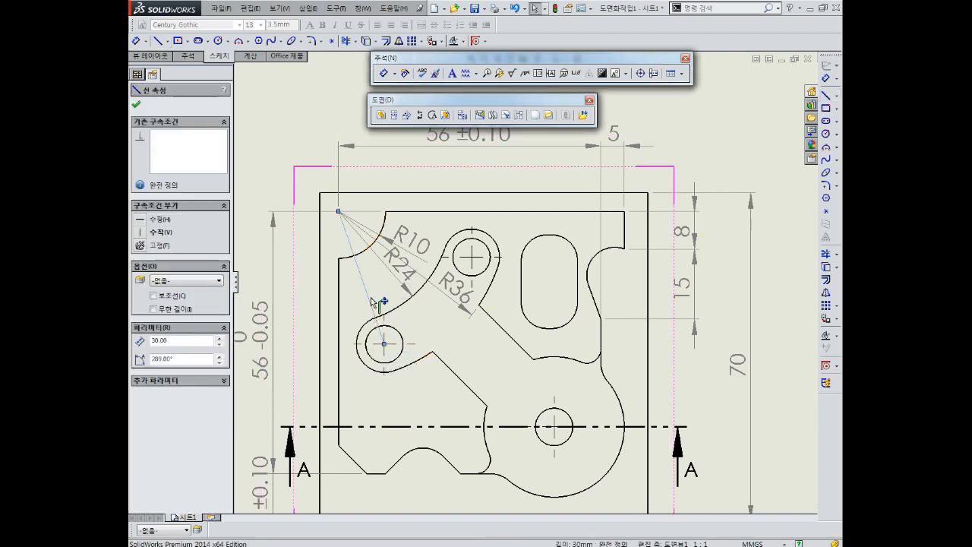
pyautogui.click(135, 41)
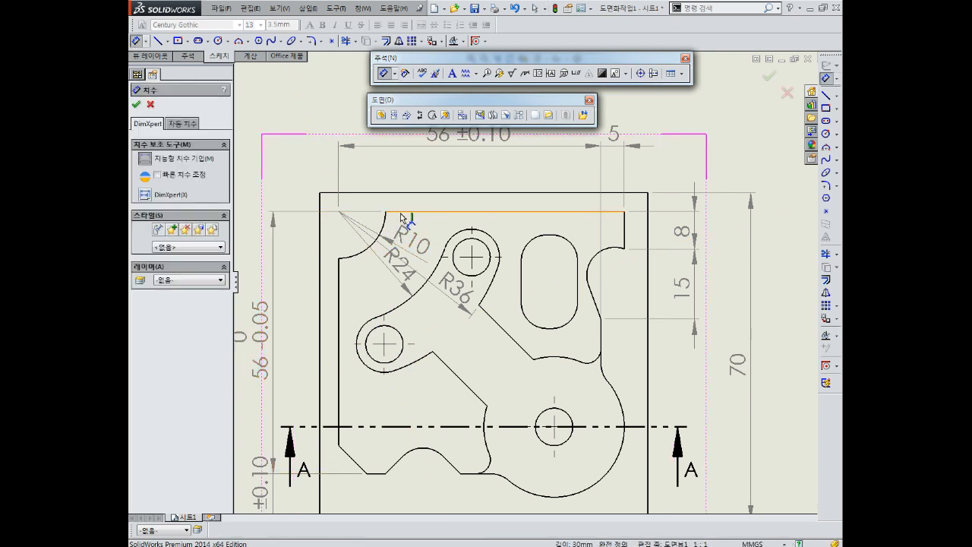
pyautogui.press('Escape')
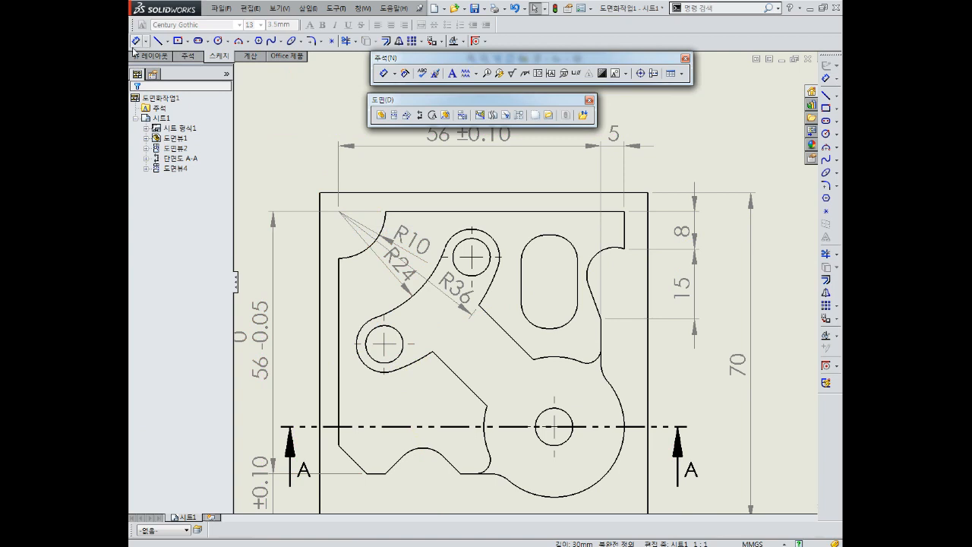
# - Sketch two 36 mm lines from the corner arcs' common centre through the lower-left and upper hole centres to the lugs' outer edges
pyautogui.click(158, 41)
pyautogui.click(340, 213)
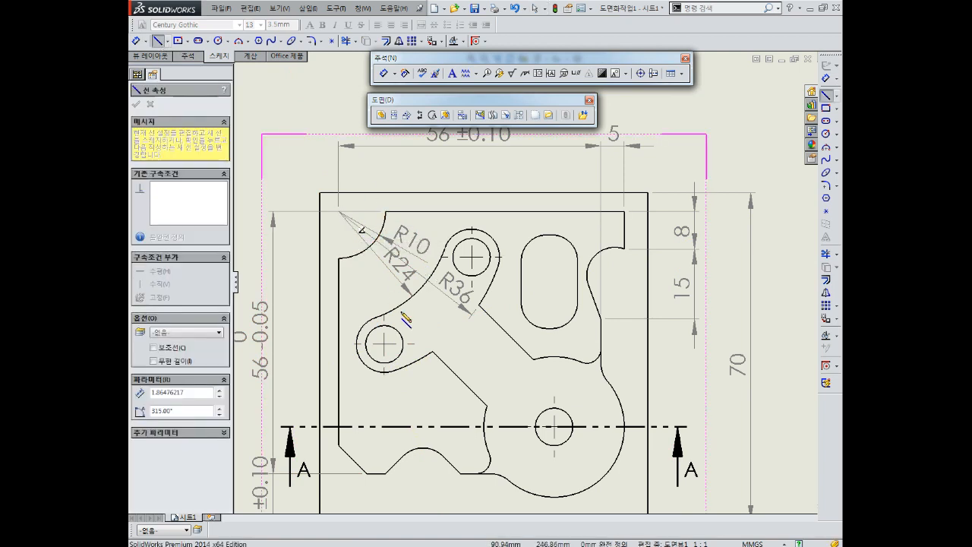
pyautogui.press('Escape')
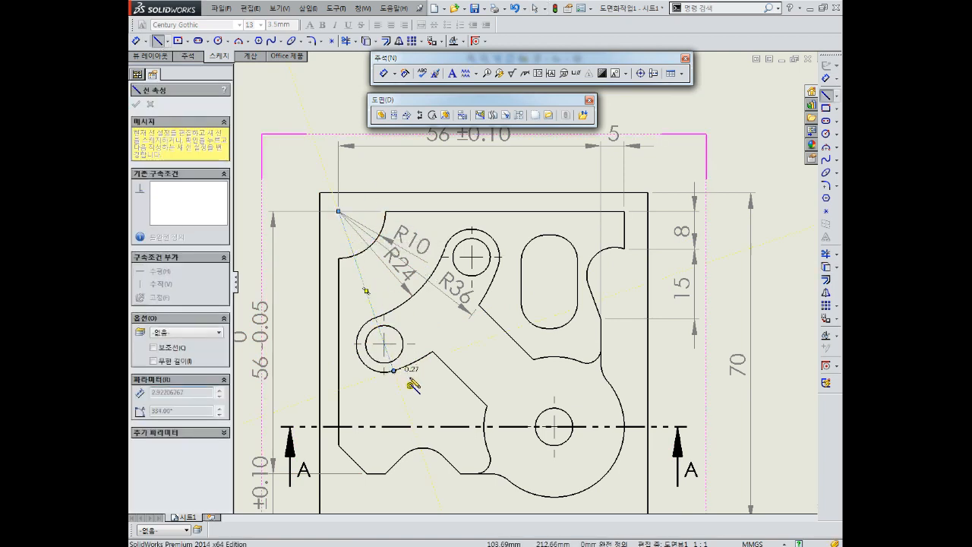
pyautogui.press('Escape')
pyautogui.click(160, 41)
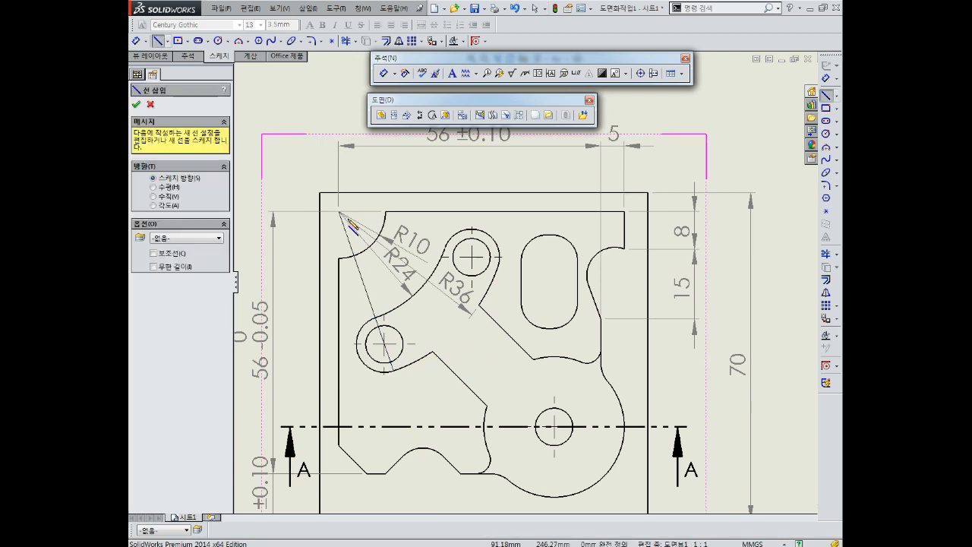
pyautogui.click(339, 212)
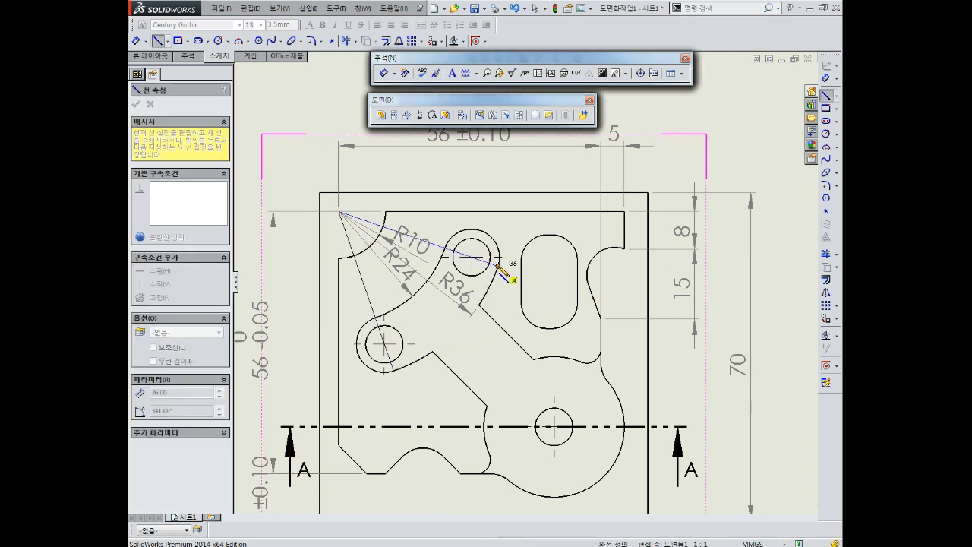
pyautogui.press('Escape')
pyautogui.press('Escape')
# - Convert both sketched lines through the small holes to construction lines
pyautogui.click(438, 251)
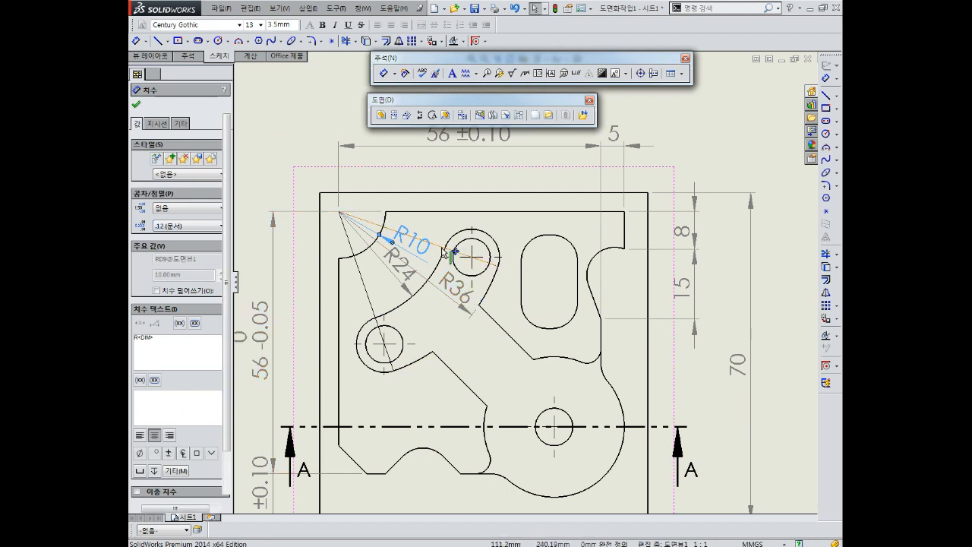
pyautogui.click(442, 248)
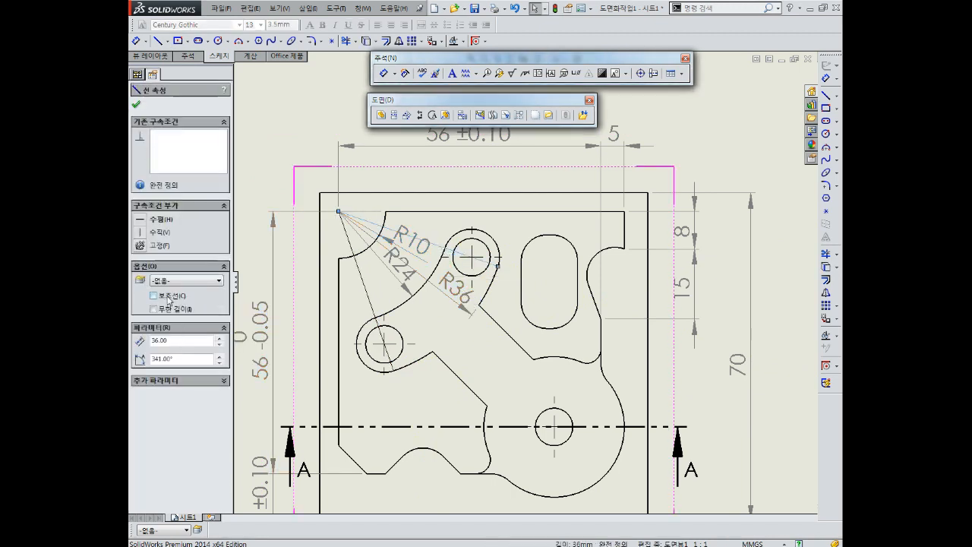
pyautogui.click(137, 105)
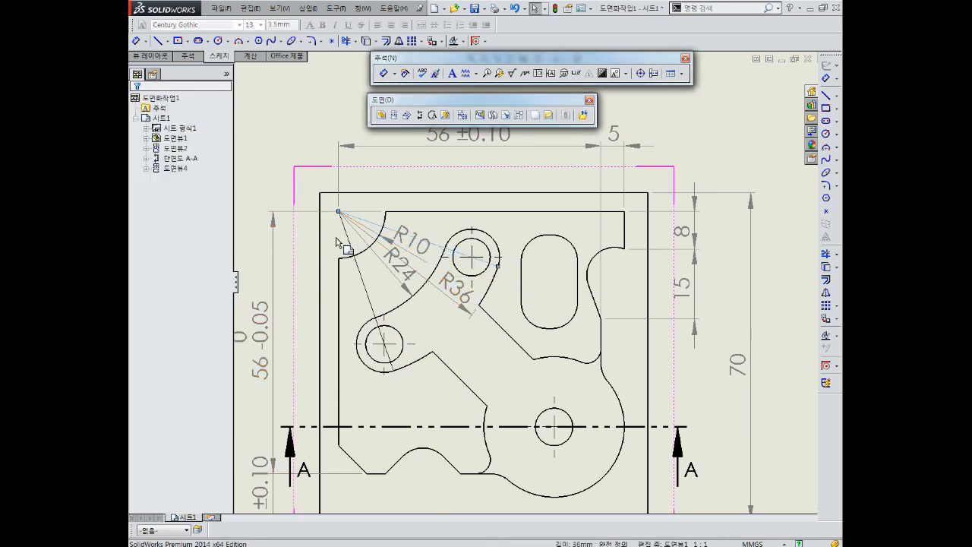
pyautogui.click(377, 314)
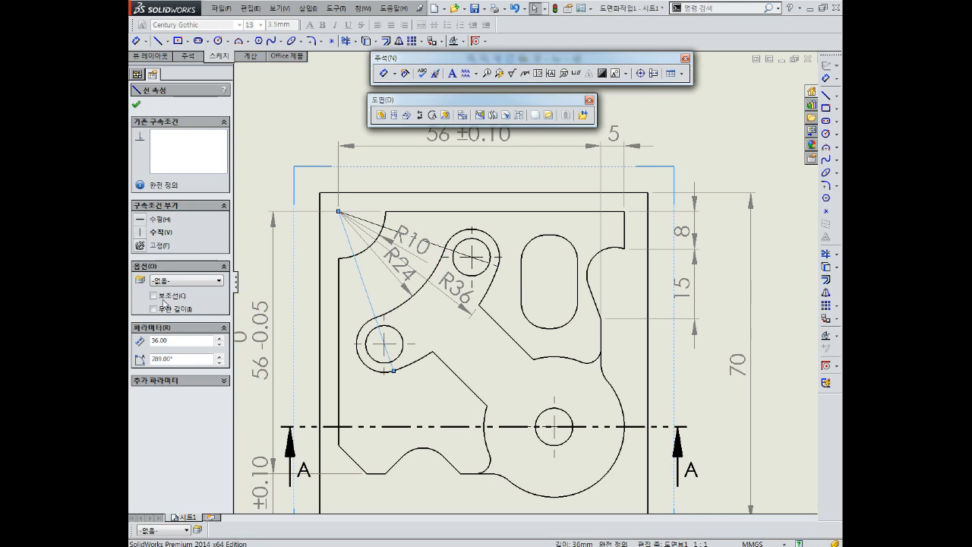
pyautogui.click(137, 103)
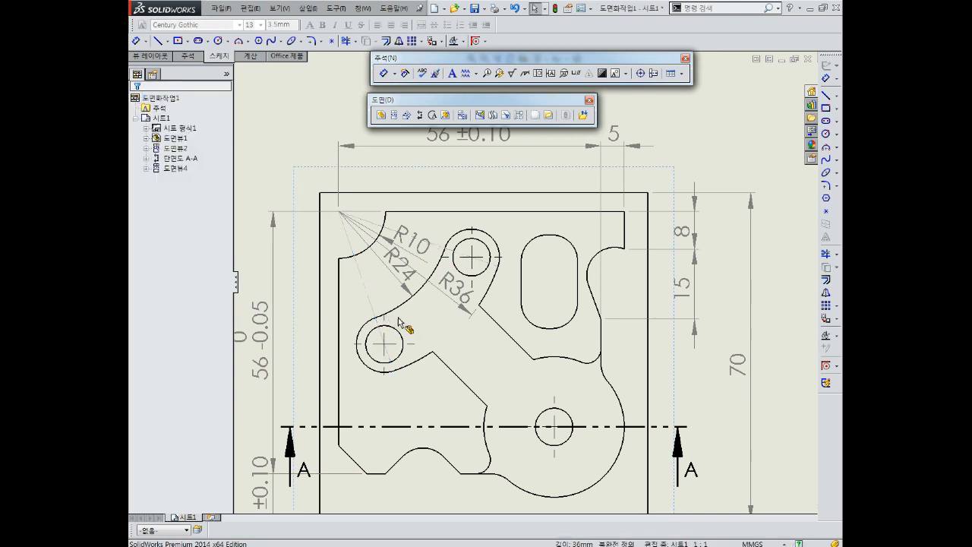
pyautogui.moveTo(481, 359); pyautogui.dragTo(472, 345, button='middle')
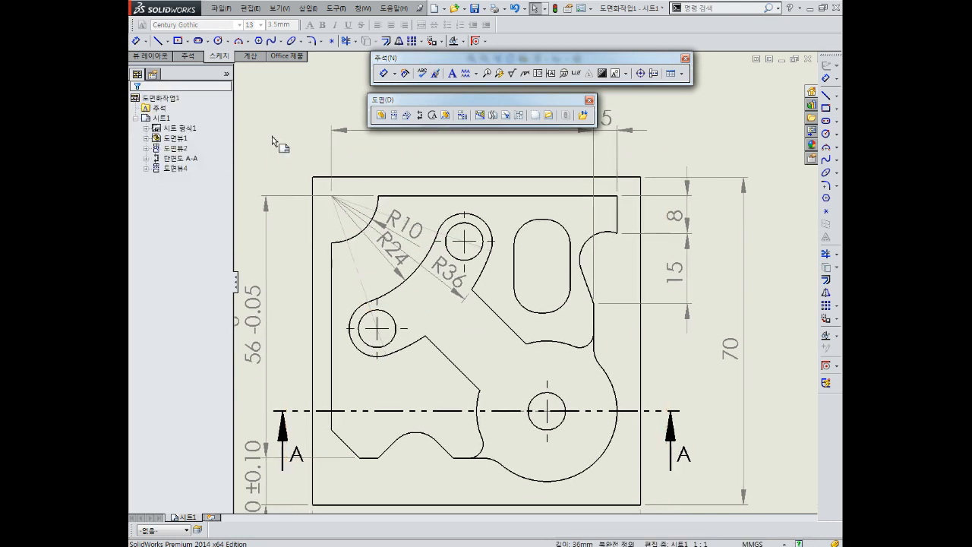
pyautogui.click(156, 43)
pyautogui.moveTo(331, 196); pyautogui.dragTo(337, 198)
pyautogui.press('Escape')
pyautogui.scroll(-2, 344, 211)
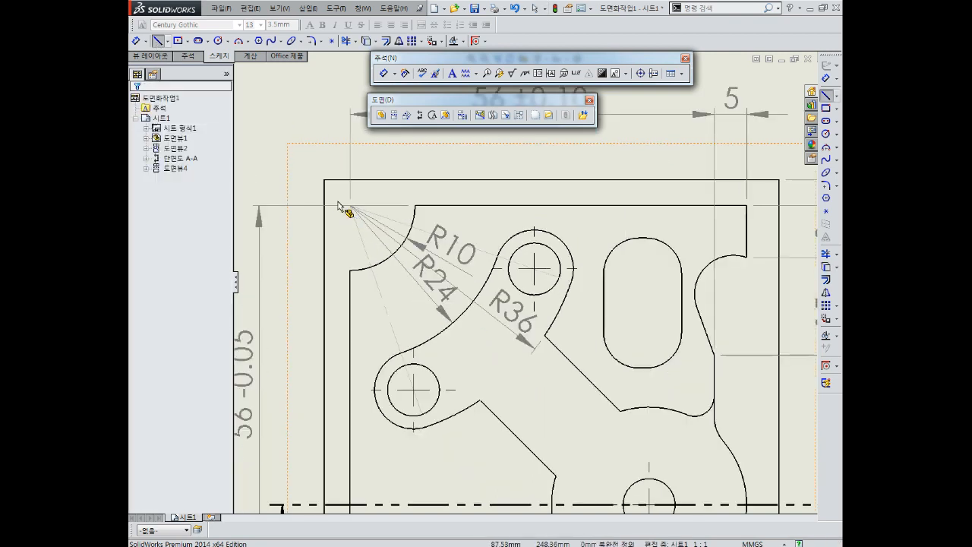
pyautogui.moveTo(357, 209); pyautogui.dragTo(579, 415)
pyautogui.click(597, 292)
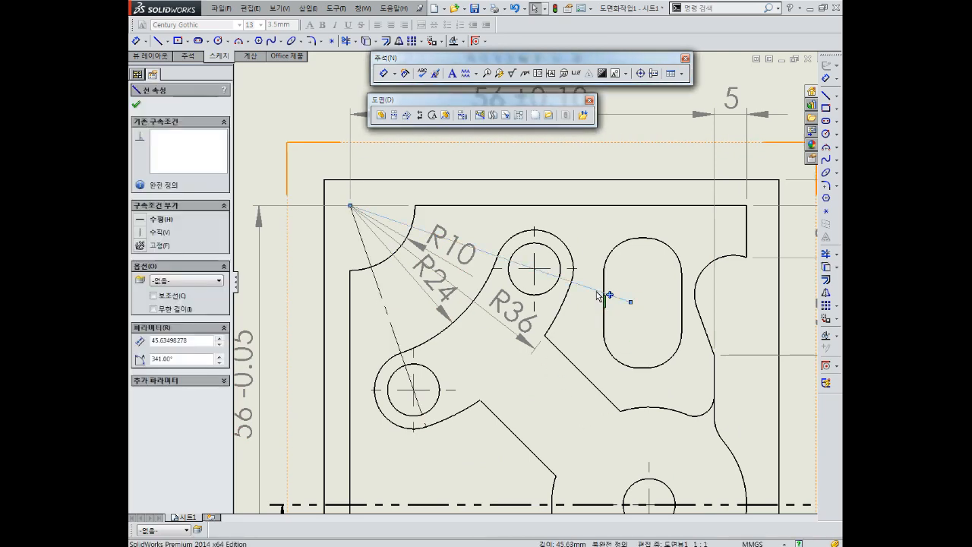
pyautogui.press('Delete')
# - Sketch a construction line about 65 mm long from the corner arcs' common centre to the centre of the lower-right hole
pyautogui.moveTo(580, 292); pyautogui.dragTo(463, 201, button='middle')
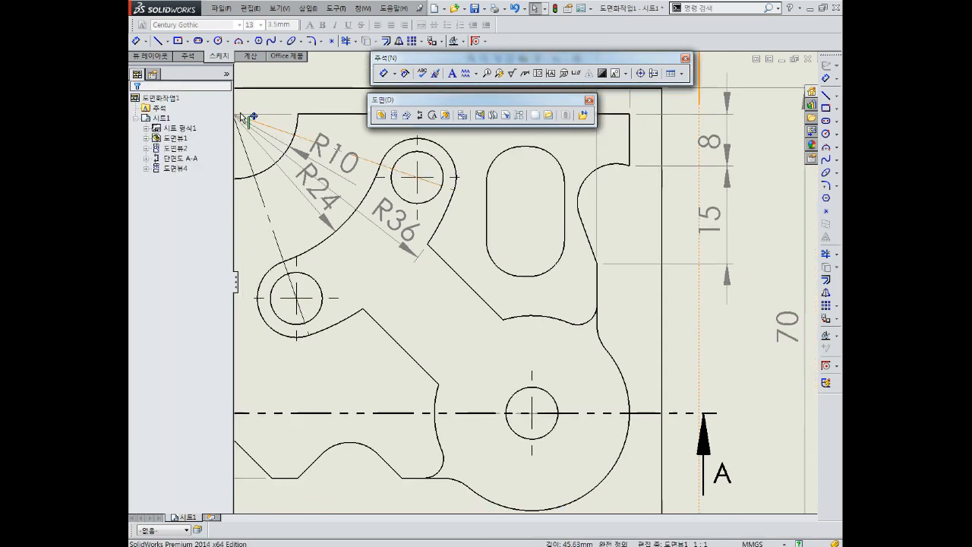
pyautogui.click(158, 40)
pyautogui.moveTo(281, 124); pyautogui.dragTo(327, 164, button='middle')
pyautogui.click(278, 155)
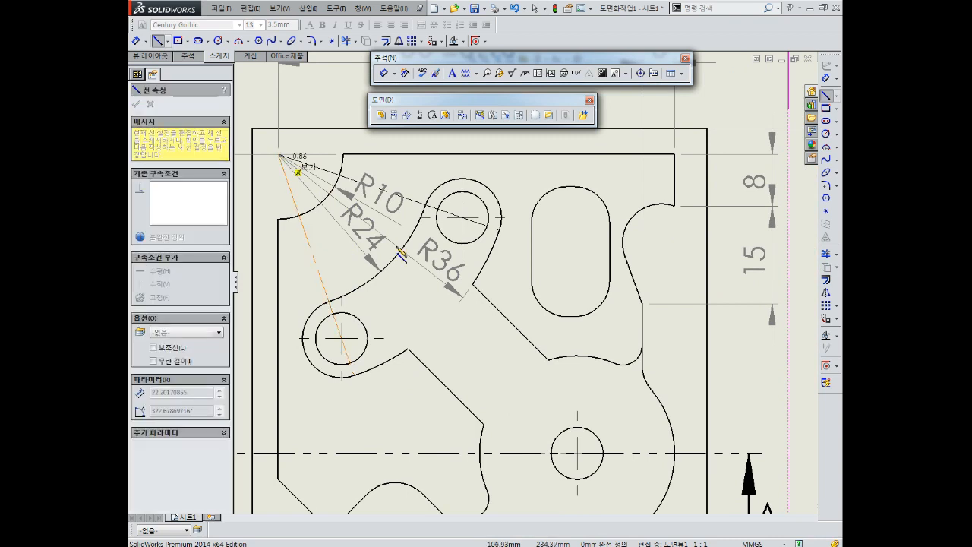
pyautogui.click(577, 453)
pyautogui.press('Escape')
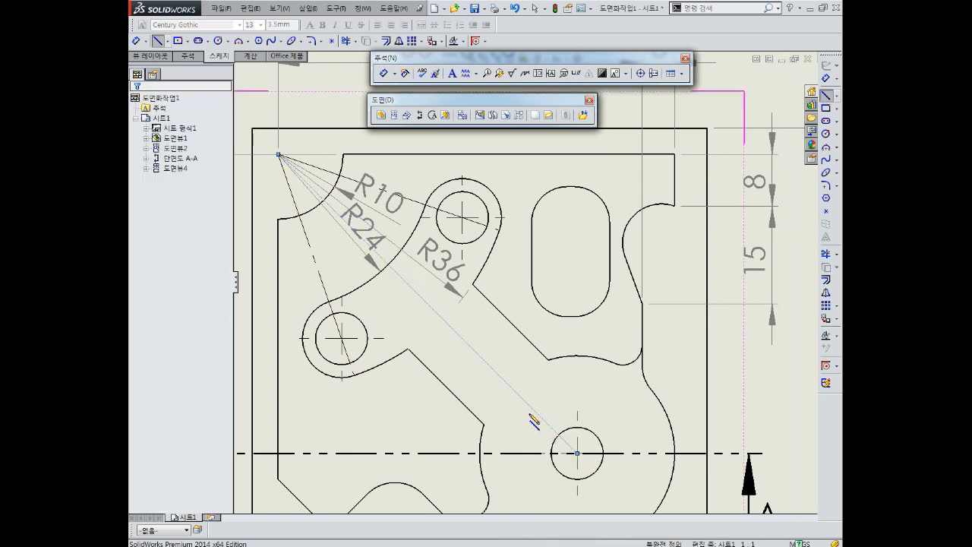
pyautogui.click(525, 401)
pyautogui.click(155, 296)
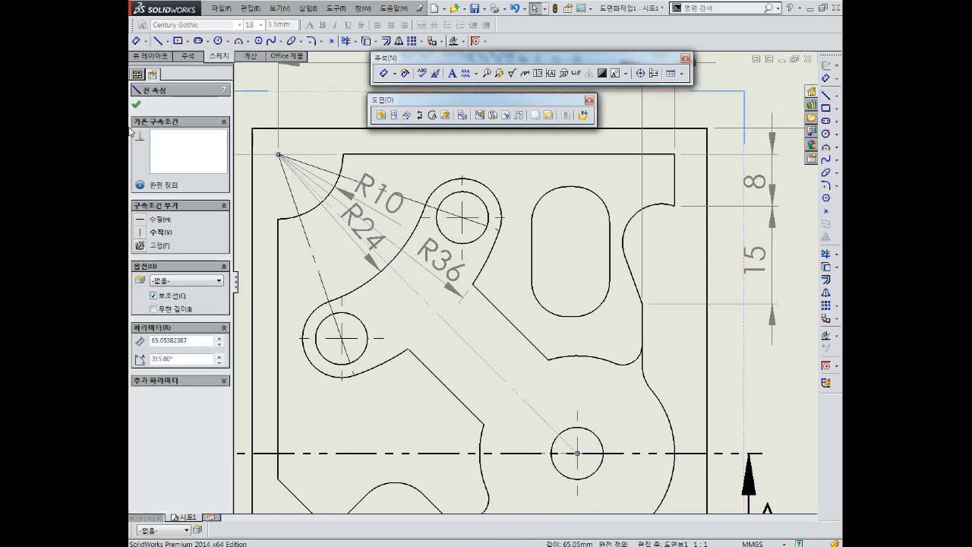
pyautogui.click(136, 105)
pyautogui.scroll(4, 479, 338)
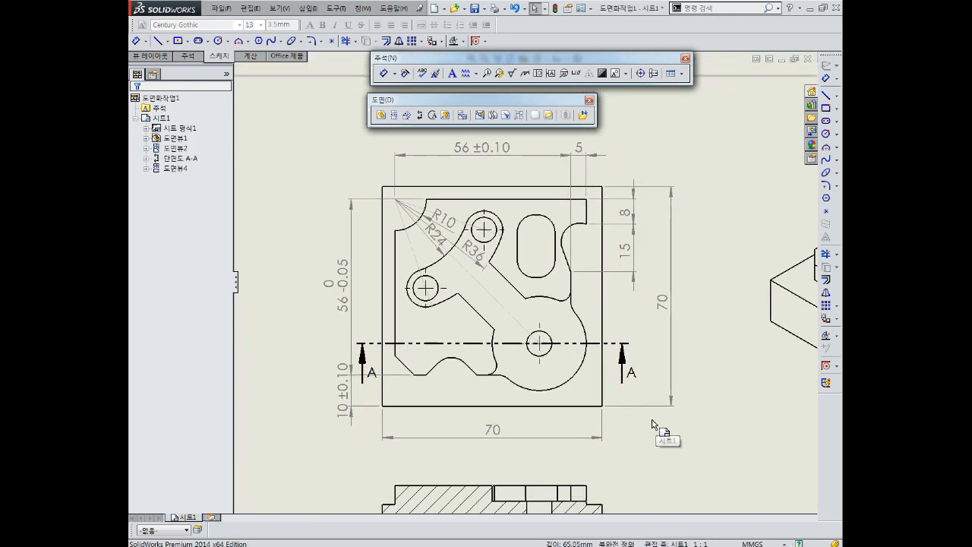
# - Try to place a circular centre mark through the lower-left and upper small holes, using the hole edges
pyautogui.scroll(-4, 509, 273)
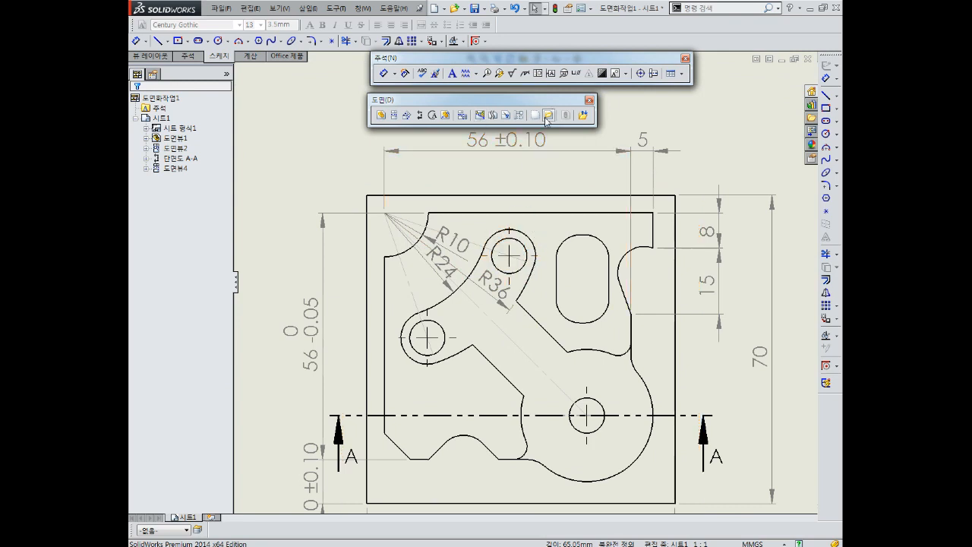
pyautogui.click(639, 74)
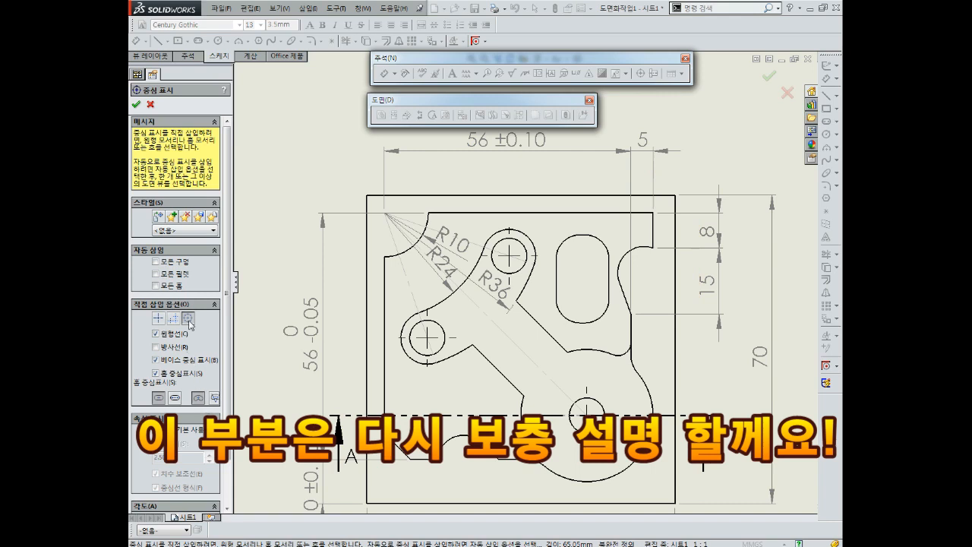
pyautogui.click(445, 333)
pyautogui.click(504, 242)
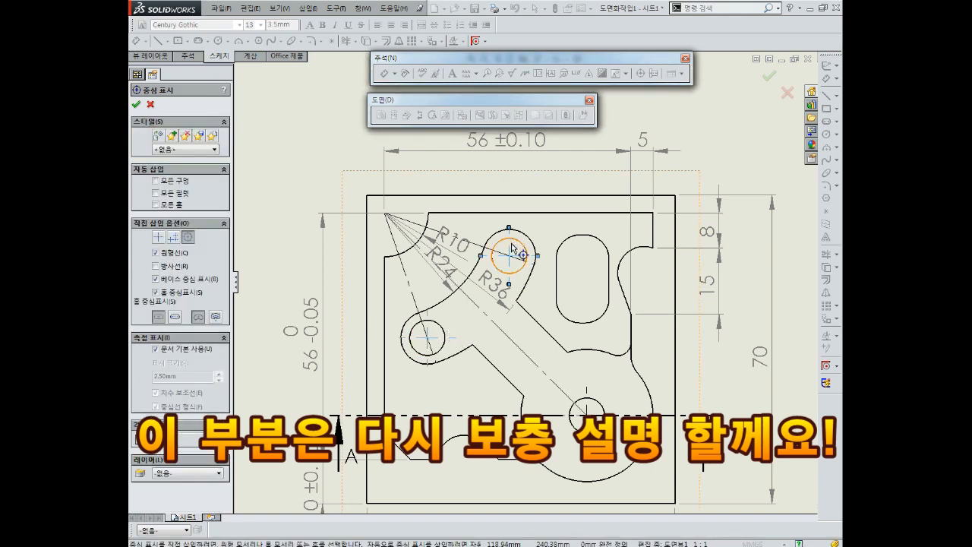
pyautogui.press('Escape')
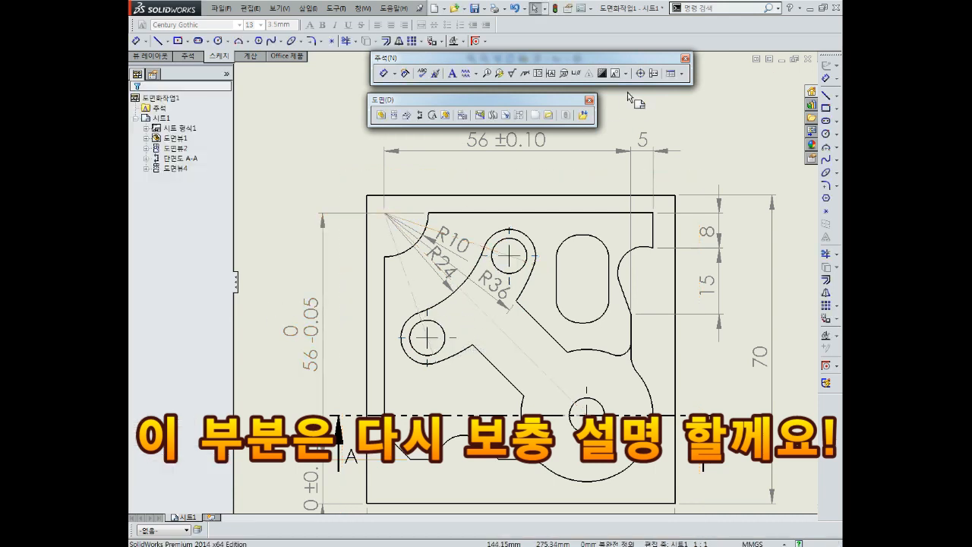
pyautogui.click(641, 73)
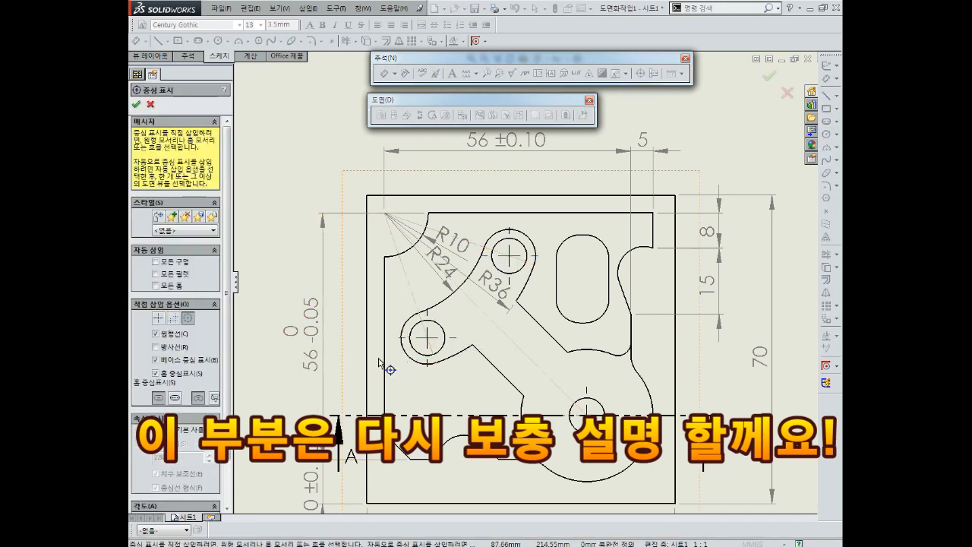
pyautogui.click(444, 334)
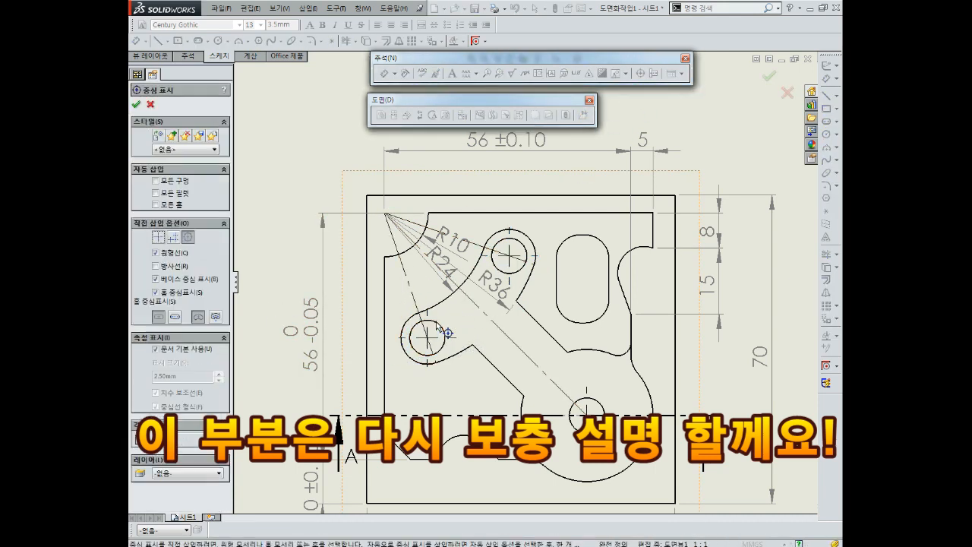
pyautogui.click(498, 272)
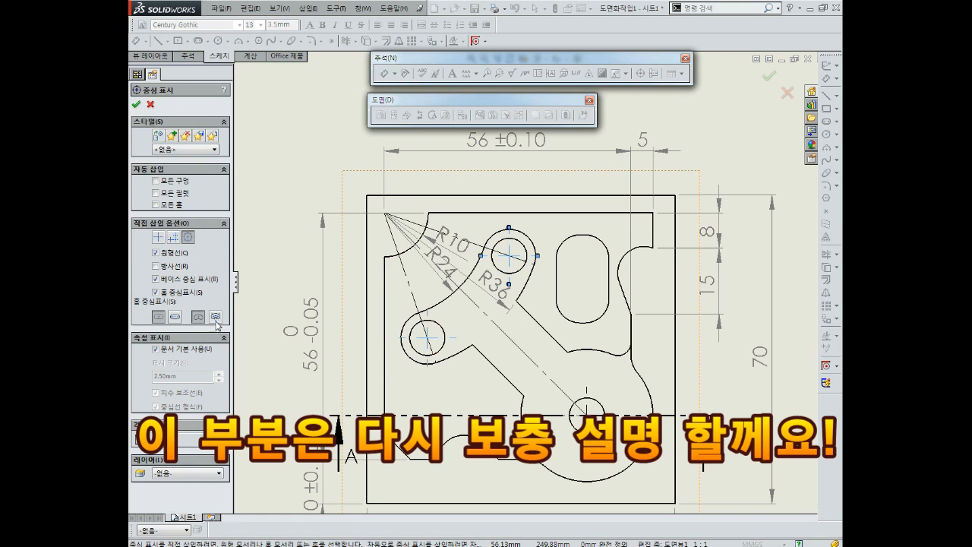
pyautogui.click(136, 104)
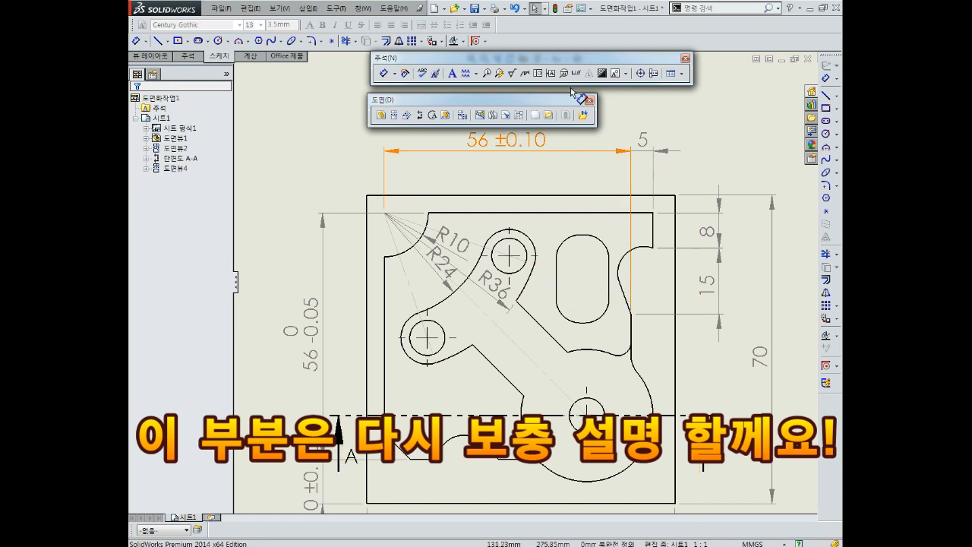
# - Try to place a circular centre mark with the outer arcs of the two small lugs
pyautogui.click(642, 74)
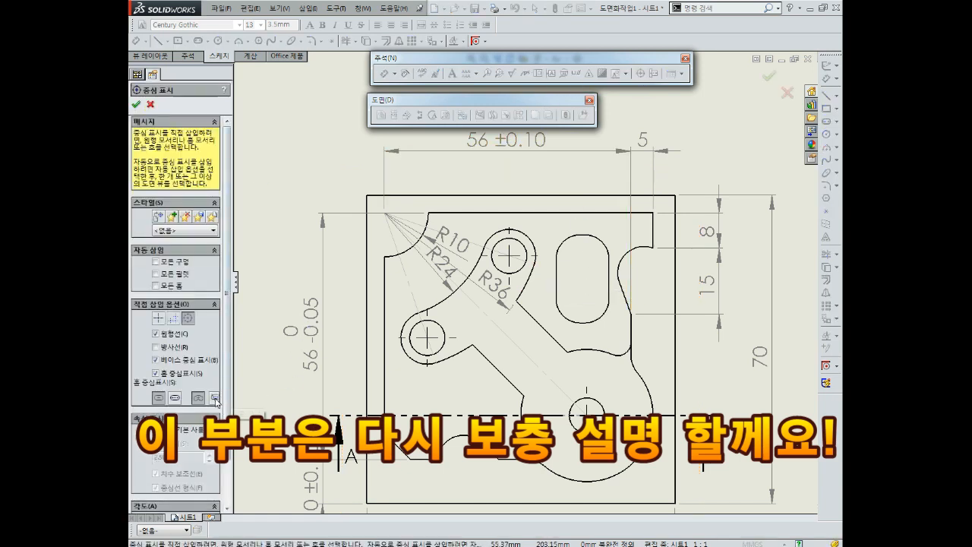
pyautogui.click(419, 360)
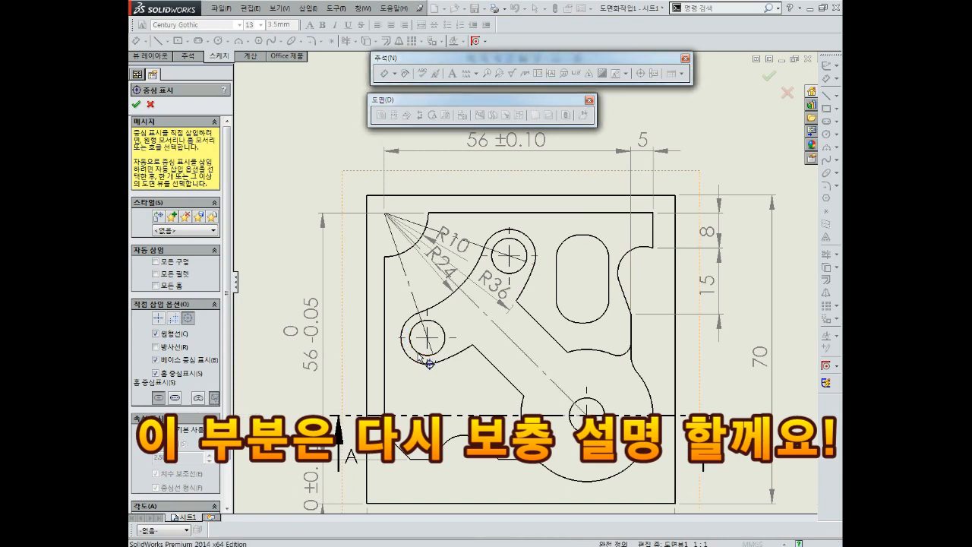
pyautogui.click(531, 256)
pyautogui.press('Escape')
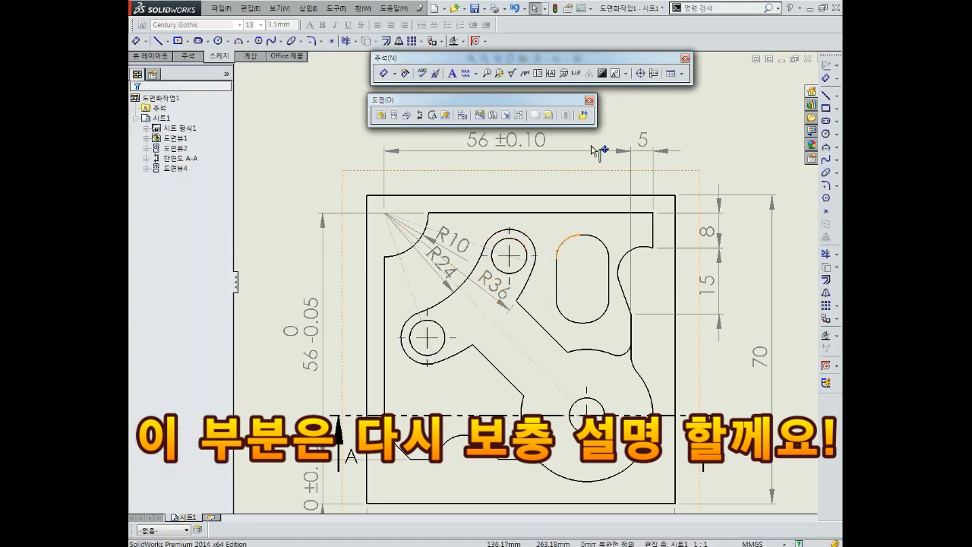
pyautogui.click(640, 73)
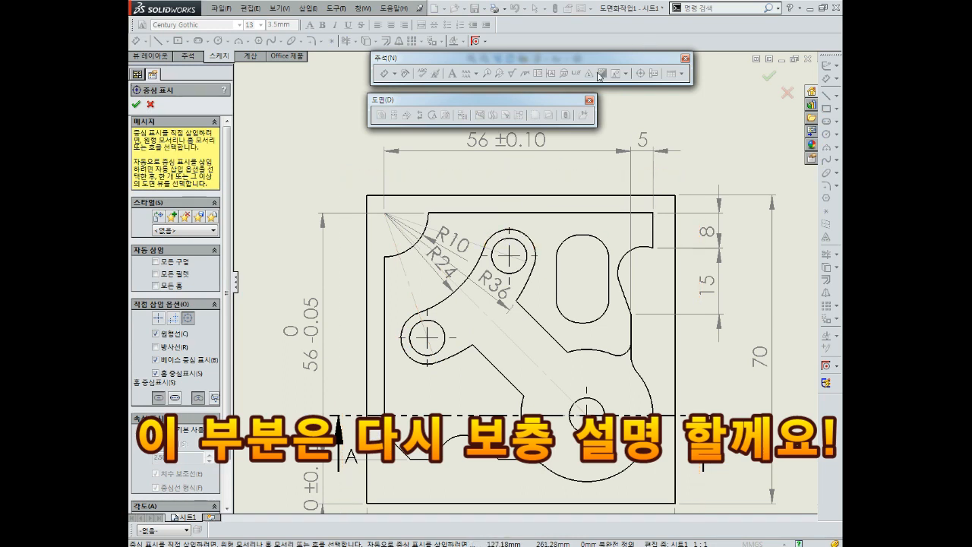
pyautogui.press('Escape')
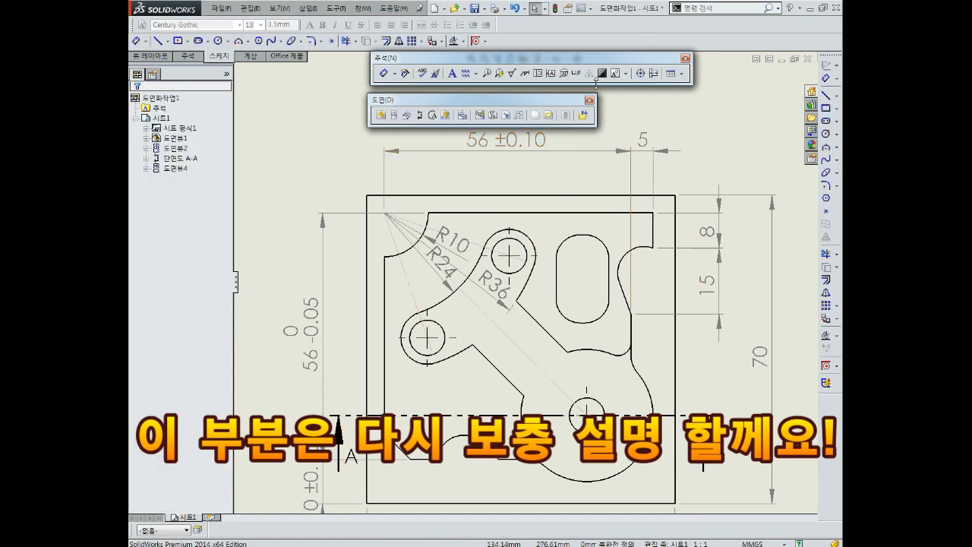
# - Add a circular centre mark through the lower-left hole, the upper hole and the upper-left corner cutout arc
pyautogui.click(642, 75)
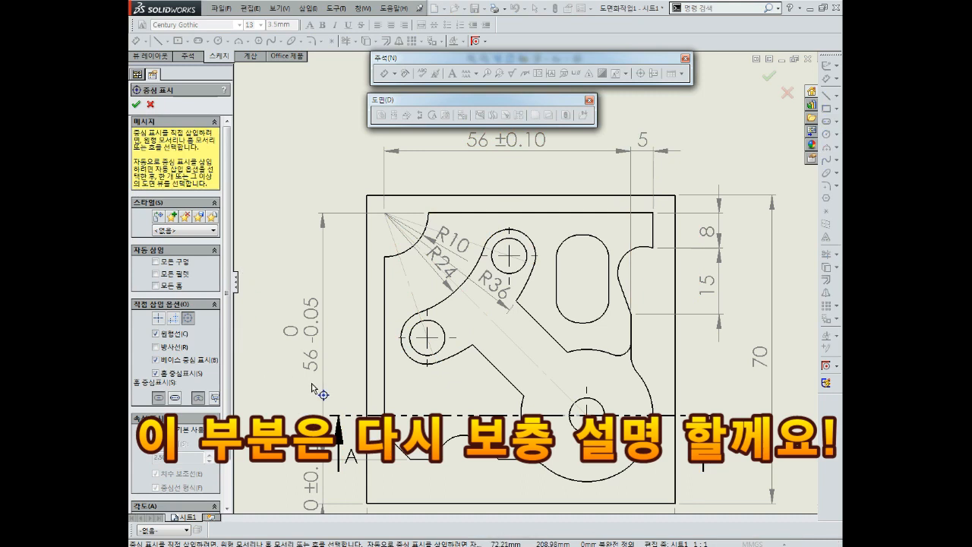
pyautogui.click(418, 354)
pyautogui.click(520, 275)
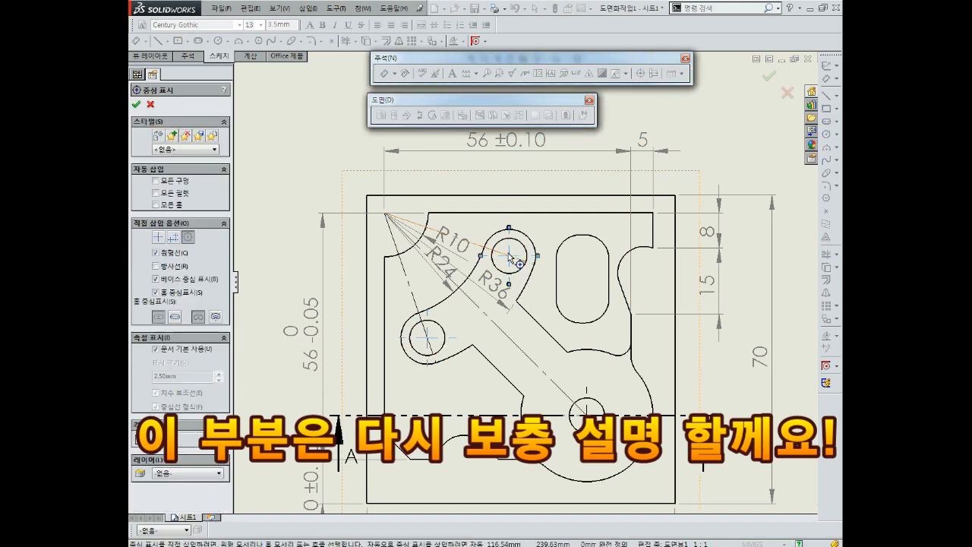
pyautogui.click(431, 226)
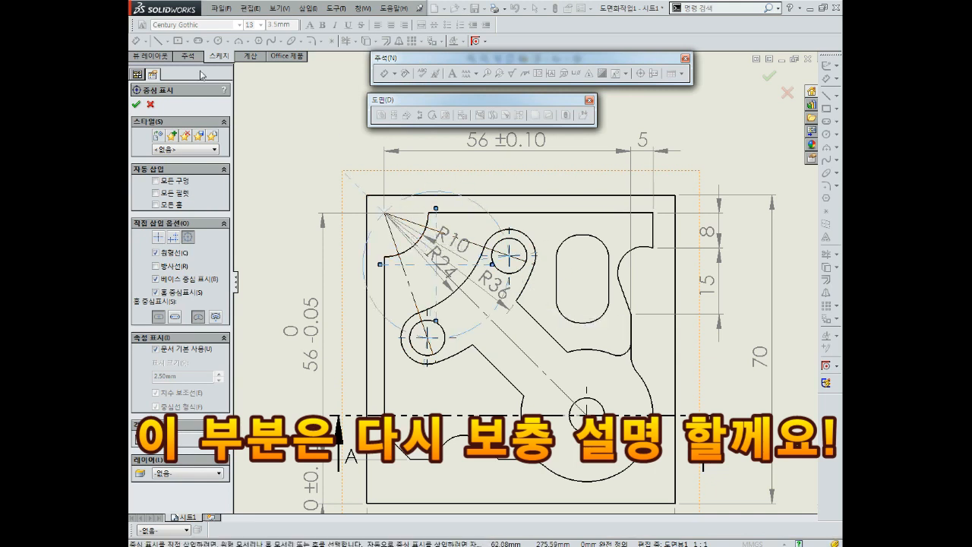
pyautogui.click(137, 105)
# - Delete the circular centreline between the two small holes and the centre mark of the lower-left hole
pyautogui.scroll(-3, 521, 247)
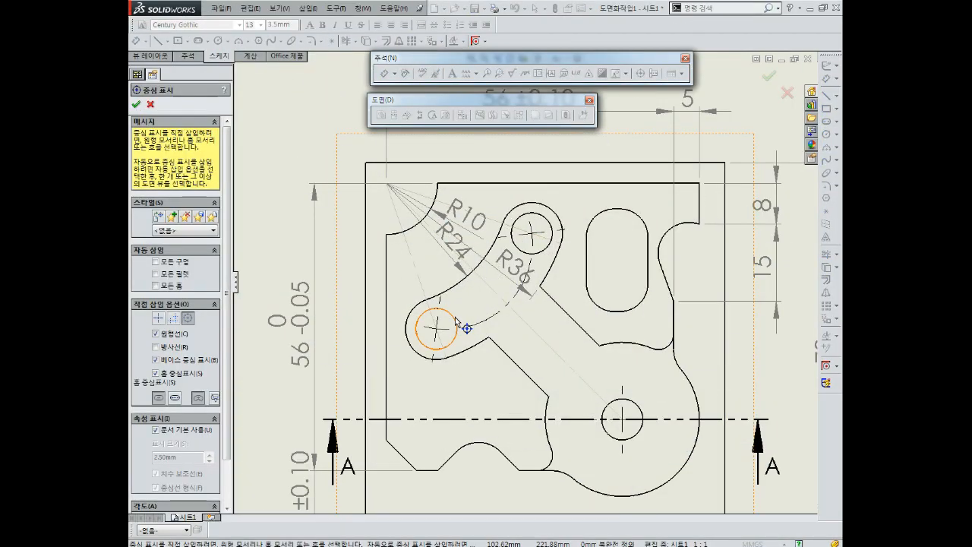
pyautogui.click(456, 317)
pyautogui.click(479, 324)
pyautogui.press('Delete')
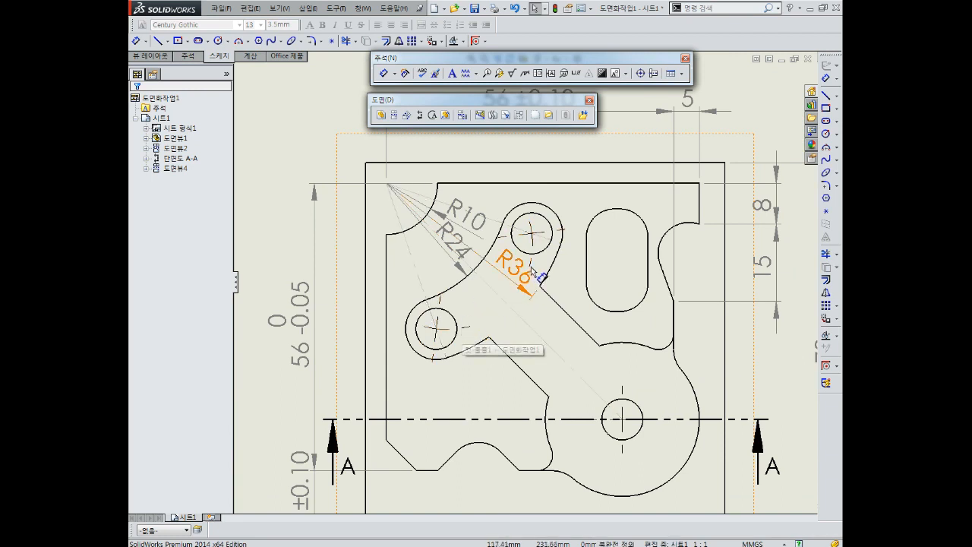
pyautogui.click(465, 332)
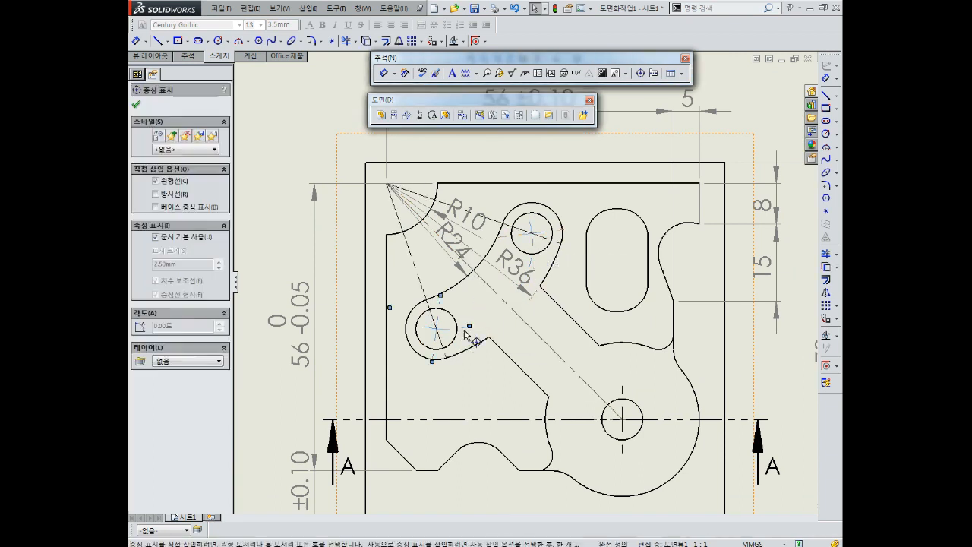
pyautogui.press('Escape')
pyautogui.click(465, 328)
pyautogui.press('Delete')
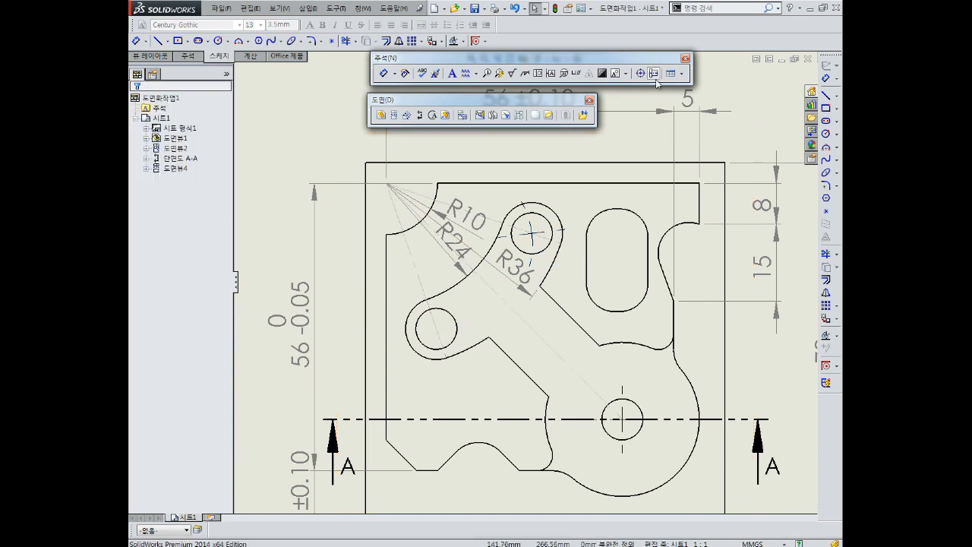
# - Attach a leader note reading 4-R5 to the vertical slot's upper-right arc, placing the text above the view's upper-right corner
pyautogui.moveTo(645, 226); pyautogui.dragTo(613, 209, button='middle')
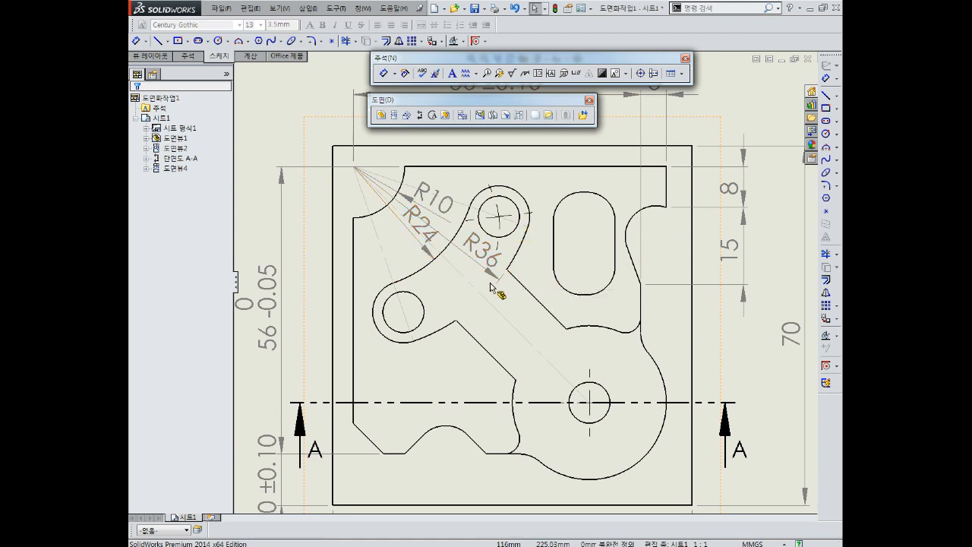
pyautogui.scroll(3, 528, 321)
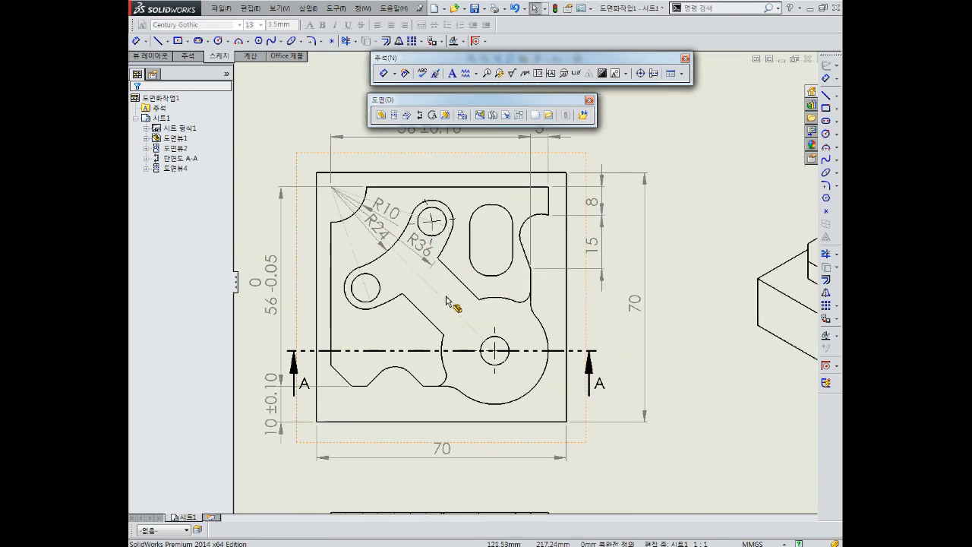
pyautogui.moveTo(506, 207); pyautogui.dragTo(473, 240, button='middle')
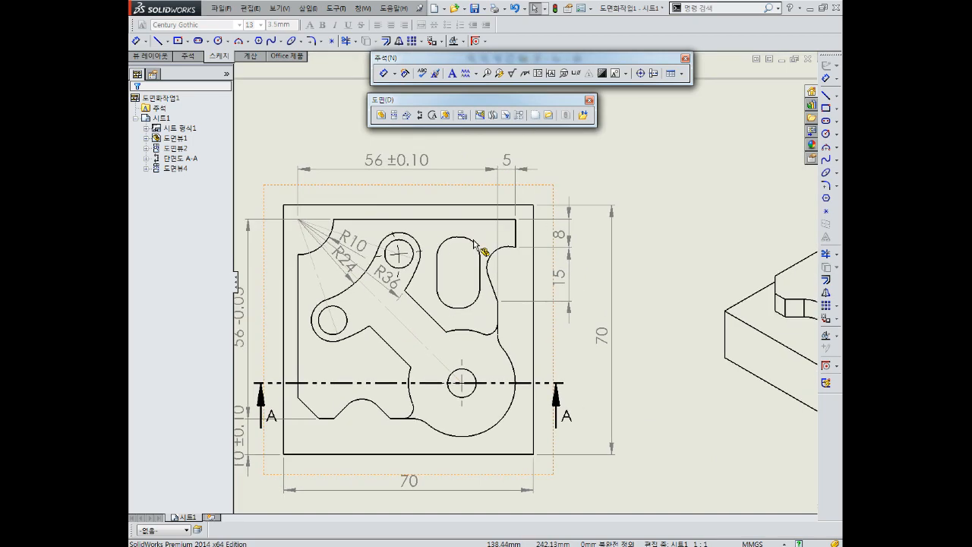
pyautogui.moveTo(509, 189); pyautogui.dragTo(500, 204, button='middle')
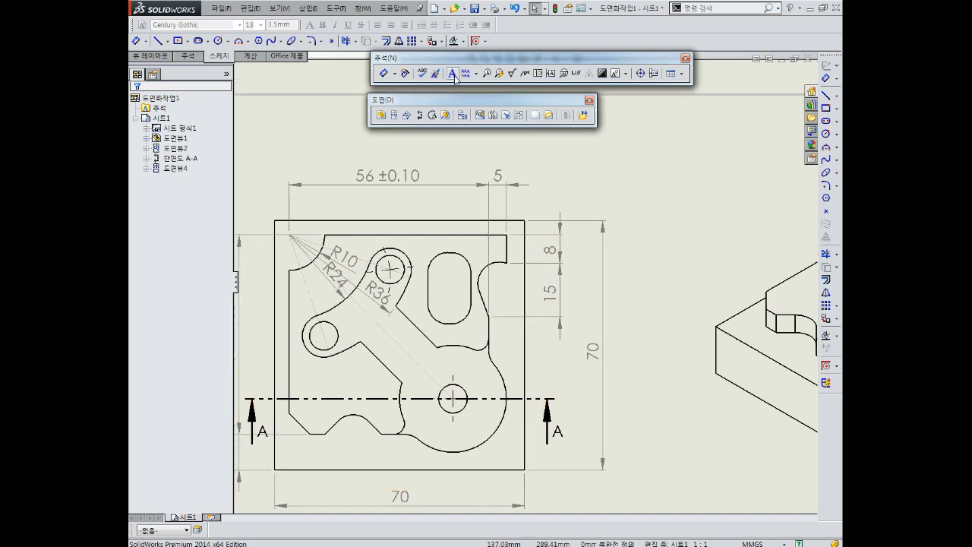
pyautogui.click(453, 74)
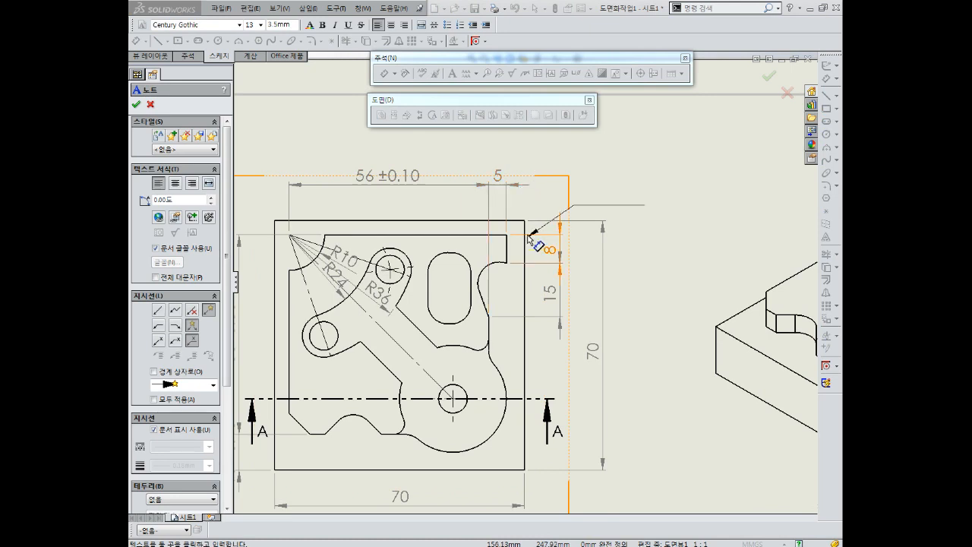
pyautogui.click(467, 262)
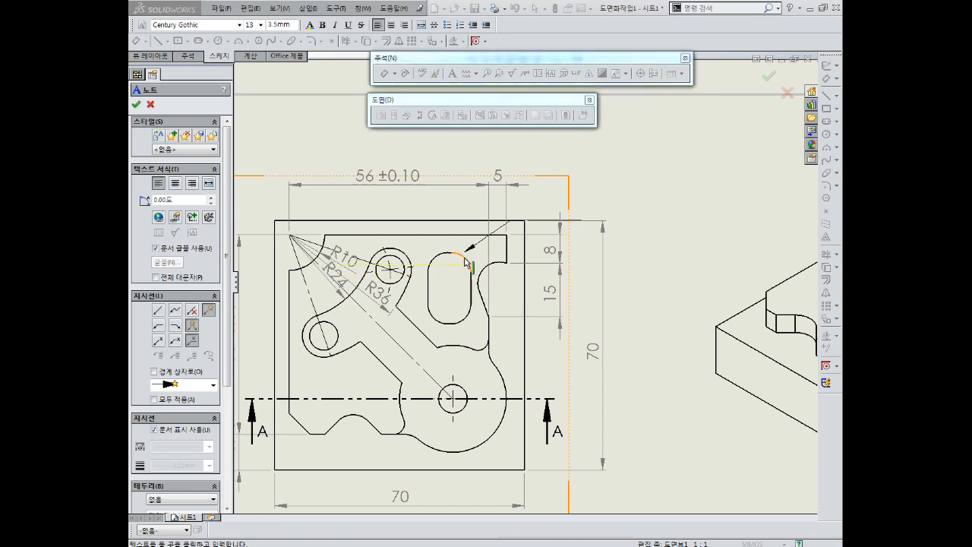
pyautogui.click(555, 157)
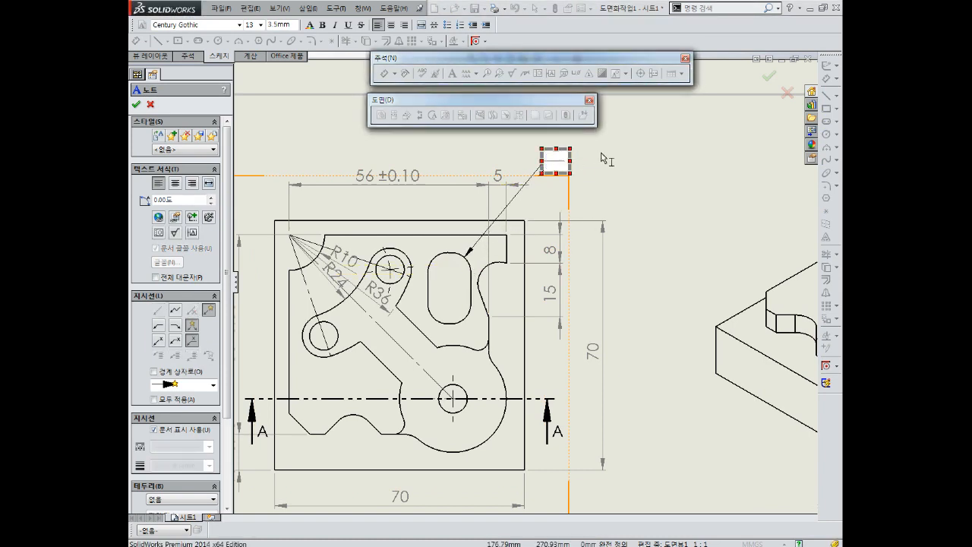
pyautogui.write('4-R5')
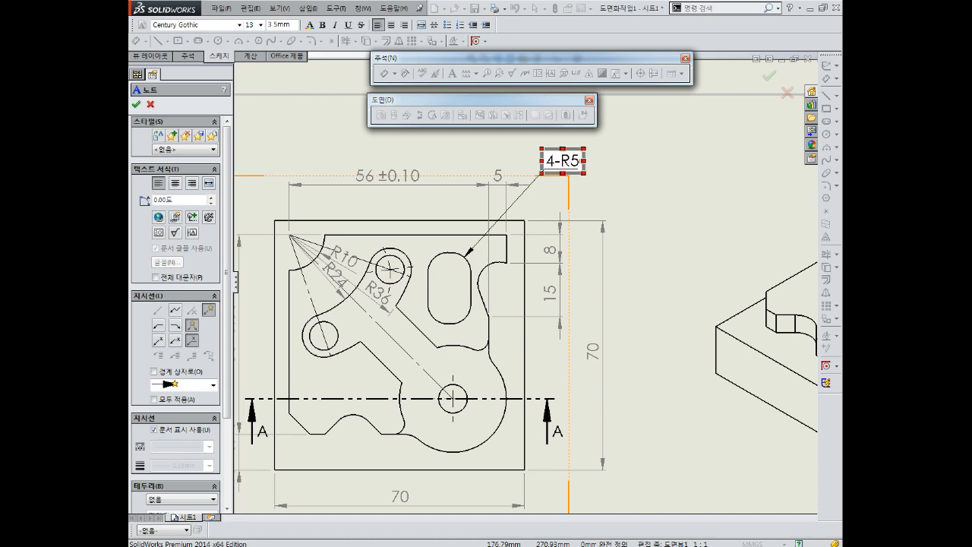
pyautogui.click(682, 208)
pyautogui.press('Escape')
# - Place a single centre mark on the vertical slot's upper arc and delete it again
pyautogui.scroll(-2, 464, 254)
pyautogui.moveTo(464, 255); pyautogui.dragTo(497, 241, button='middle')
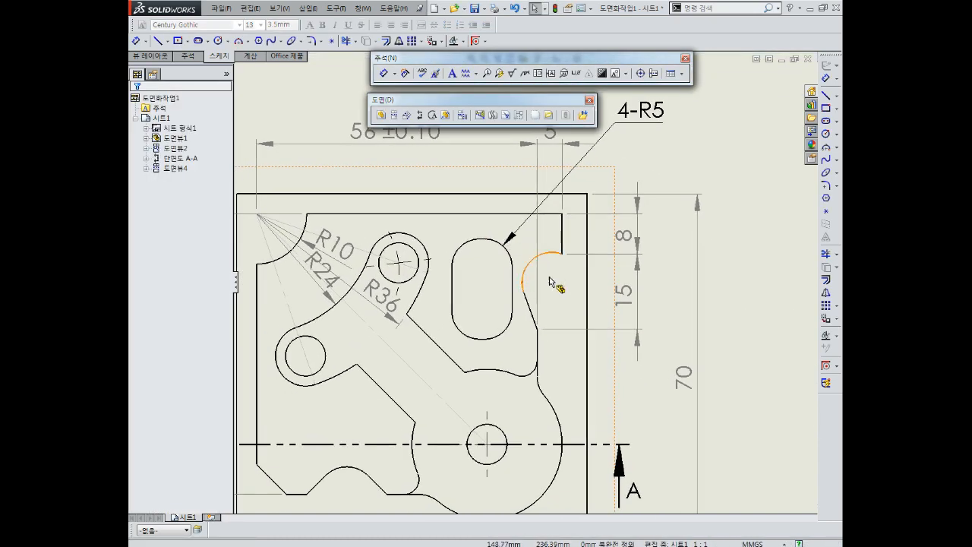
pyautogui.click(644, 74)
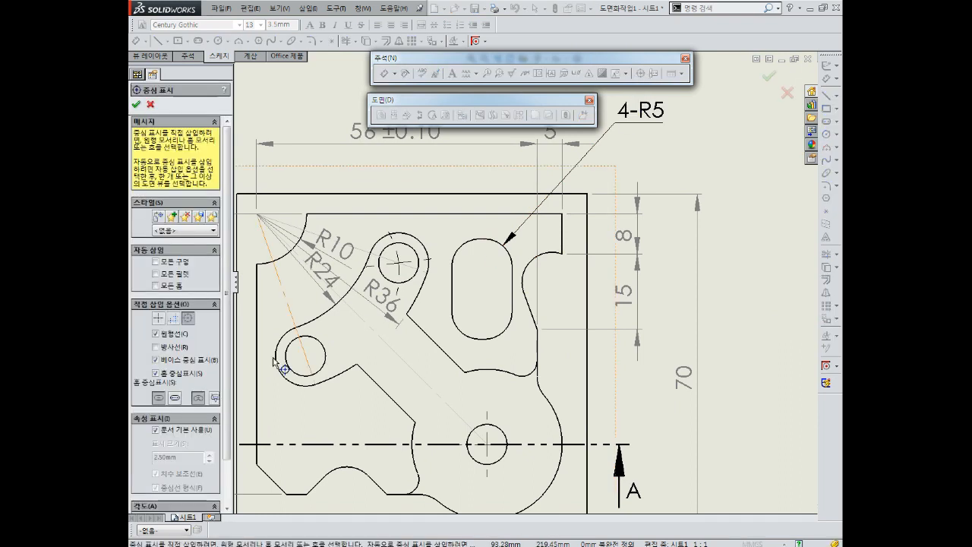
pyautogui.click(158, 320)
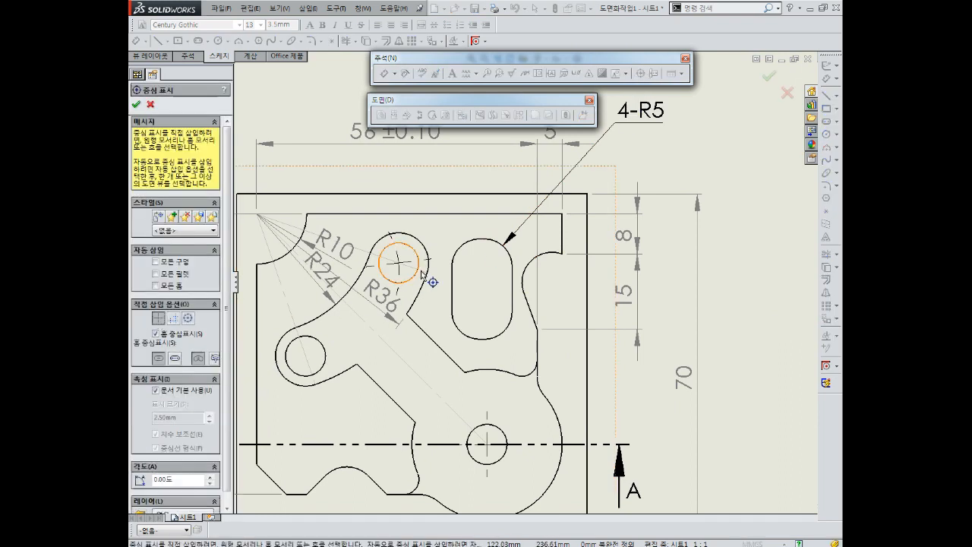
pyautogui.click(466, 254)
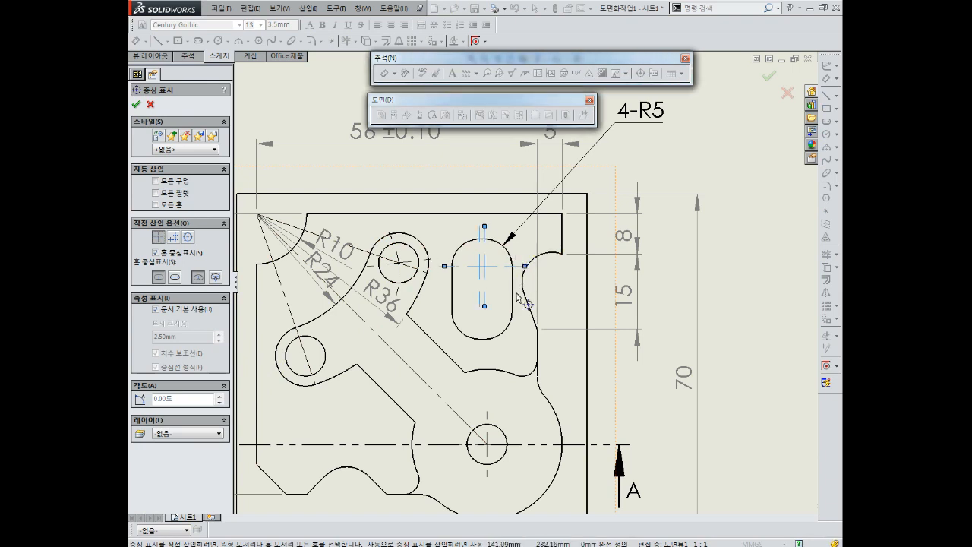
pyautogui.press('Escape')
pyautogui.click(484, 278)
pyautogui.press('Delete')
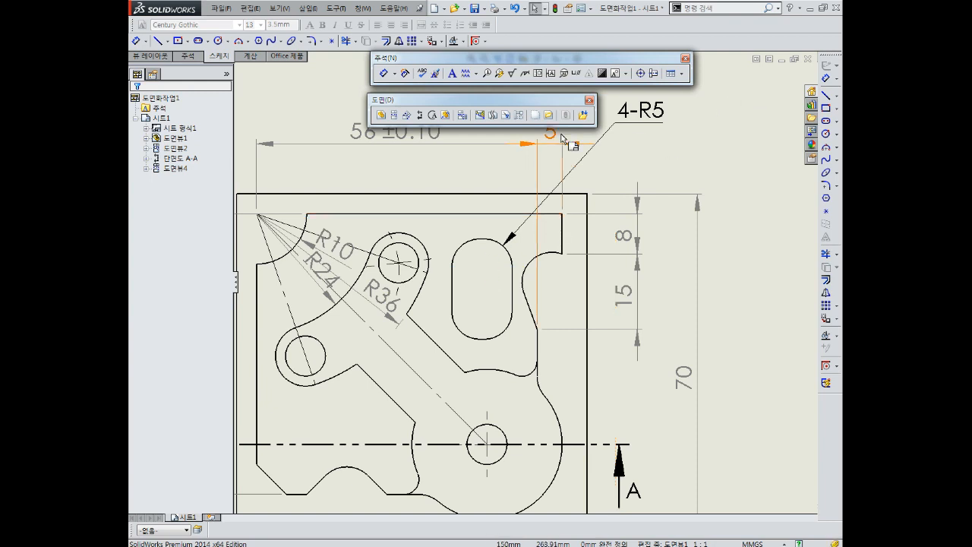
# - Add a linear centre mark to the upper arc of the vertical slot in the plan view
pyautogui.click(640, 73)
pyautogui.click(174, 319)
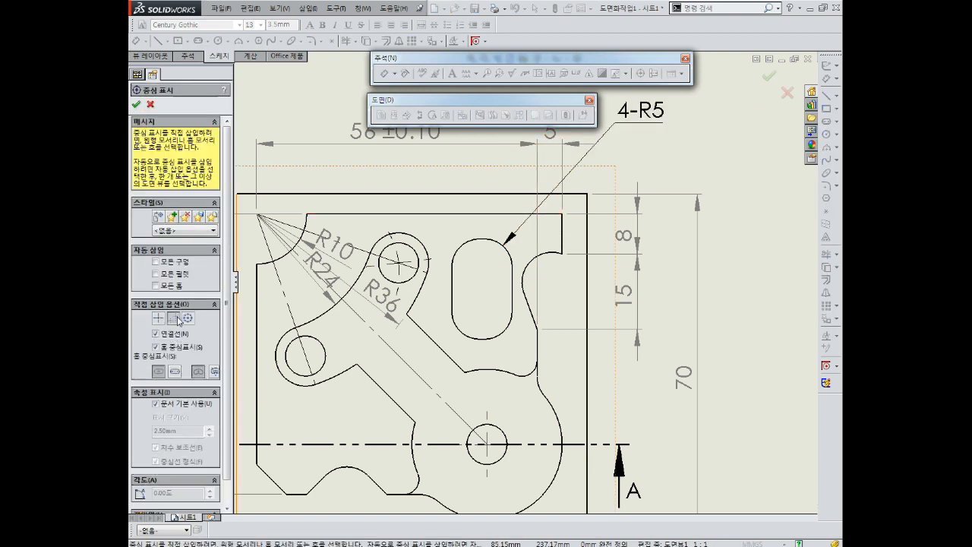
pyautogui.click(508, 256)
pyautogui.click(505, 250)
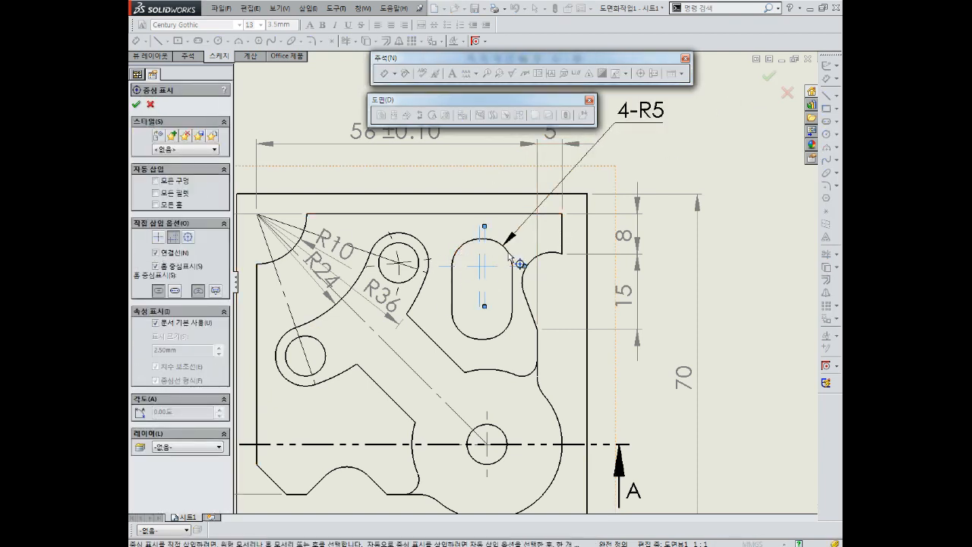
pyautogui.press('Escape')
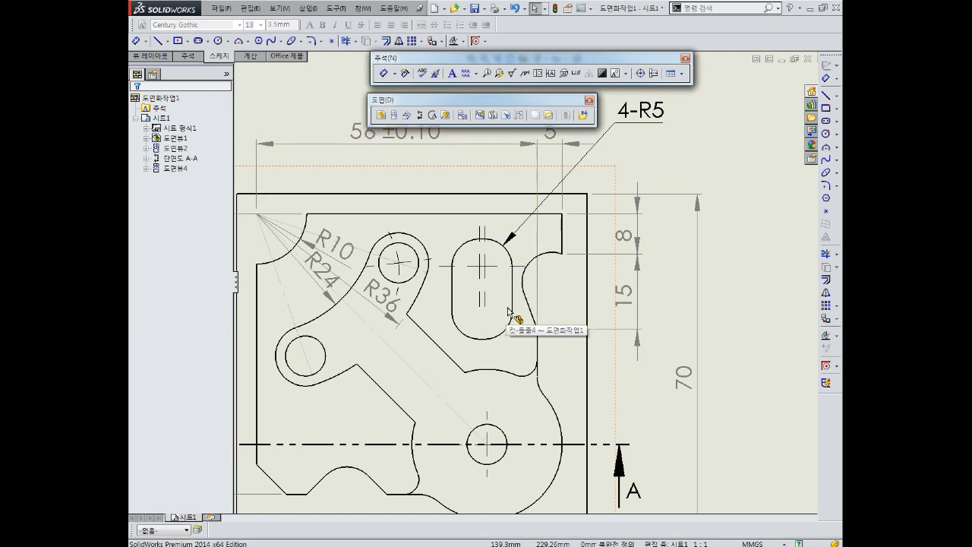
# - Add a single centre mark to the lower arc of the vertical slot
pyautogui.scroll(-2, 509, 311)
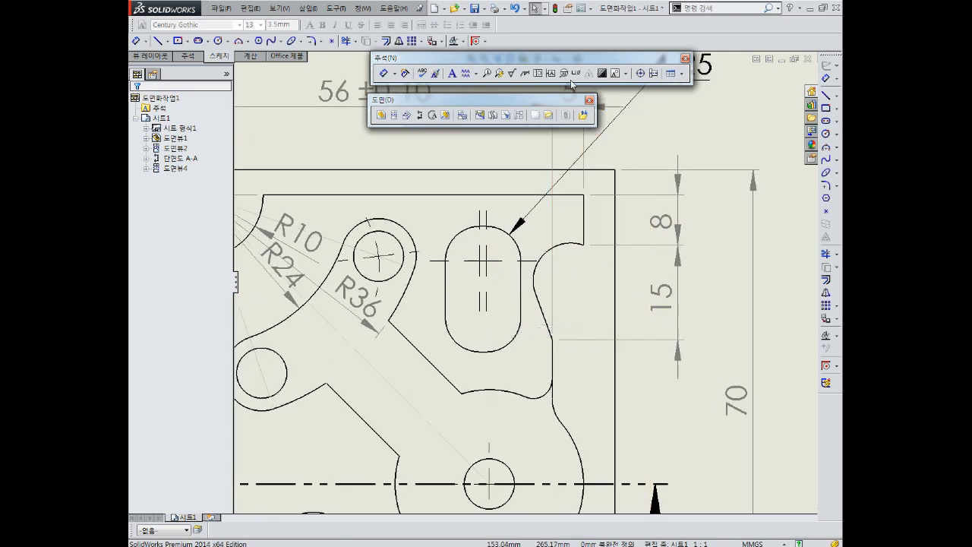
pyautogui.click(615, 73)
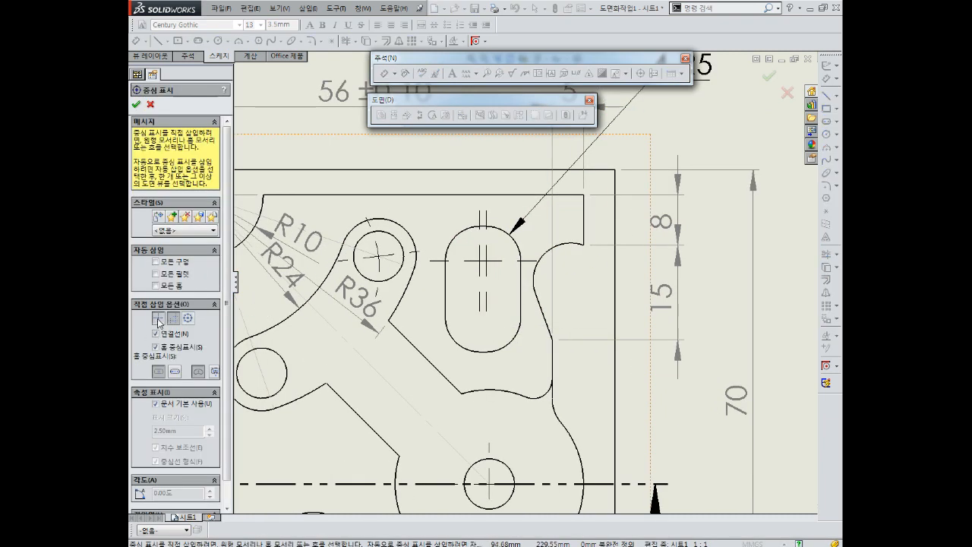
pyautogui.click(158, 322)
pyautogui.click(448, 334)
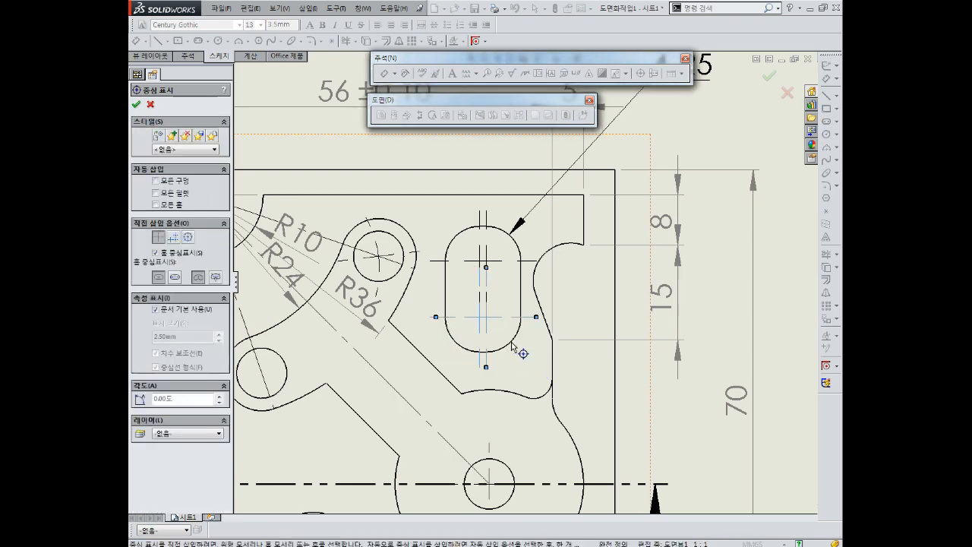
pyautogui.press('Escape')
# - Dimension the radius of the large lower-right lobe and the diameter of the hole at its centre
pyautogui.scroll(3, 532, 342)
pyautogui.scroll(-3, 535, 325)
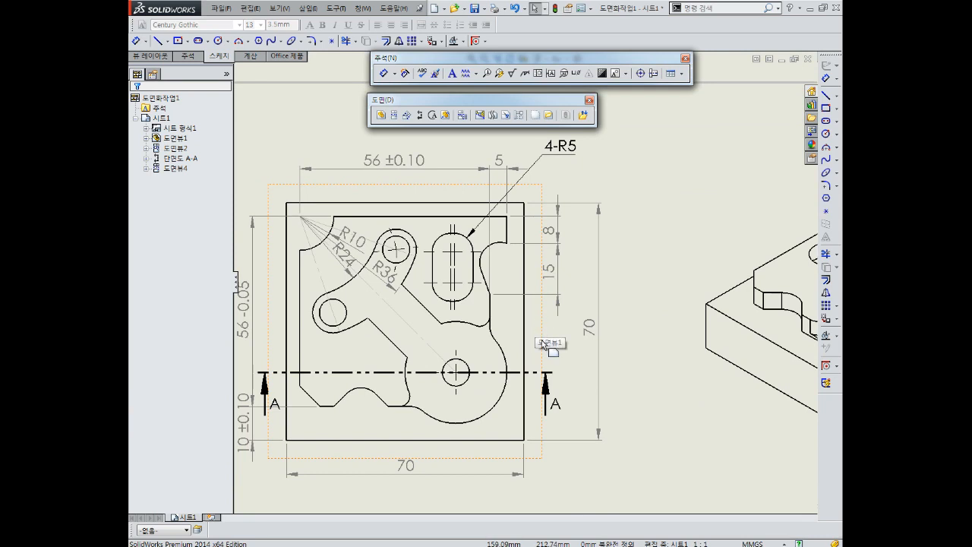
pyautogui.moveTo(535, 325); pyautogui.dragTo(500, 266, button='middle')
pyautogui.click(383, 73)
pyautogui.click(466, 339)
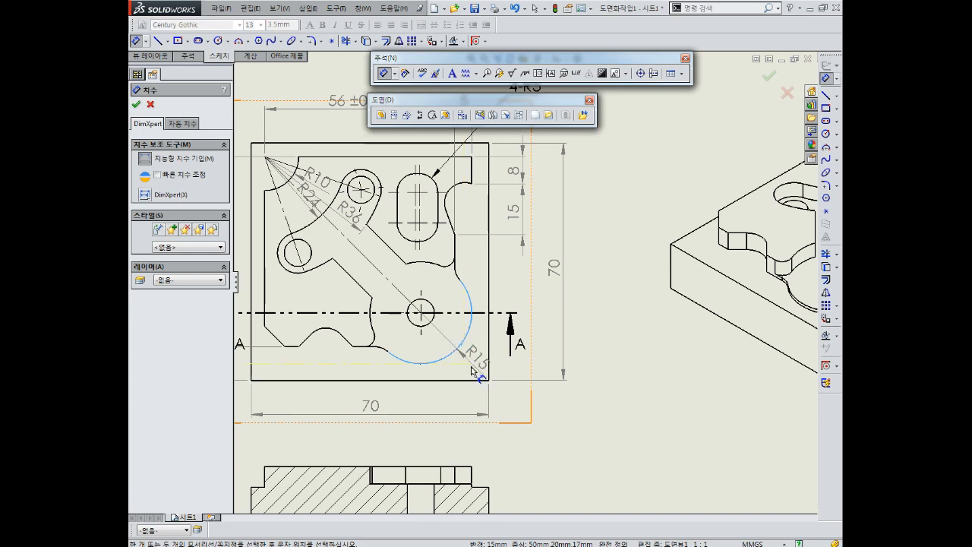
pyautogui.click(466, 369)
pyautogui.scroll(-2, 421, 313)
pyautogui.click(433, 304)
pyautogui.click(455, 303)
pyautogui.scroll(5, 502, 319)
pyautogui.press('Escape')
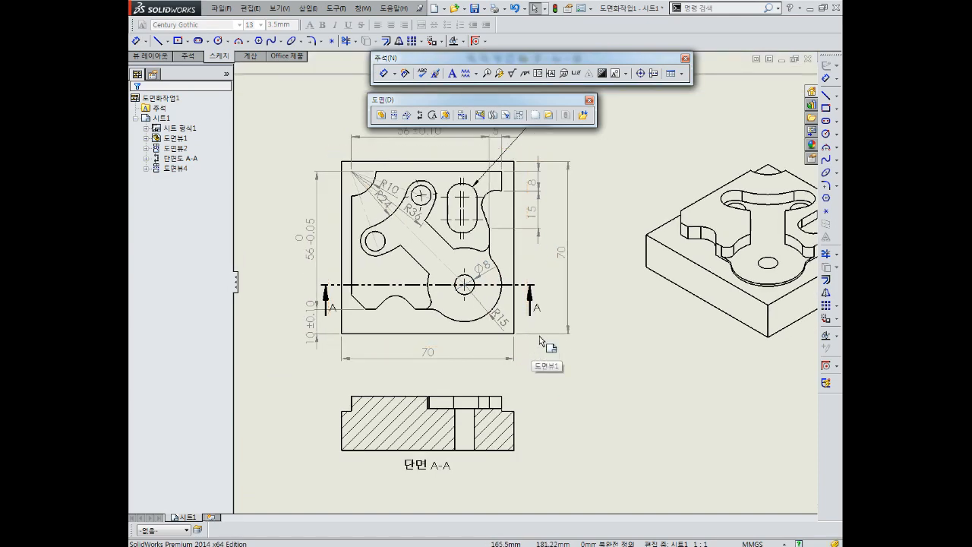
# - Attach a leader note reading 8드릴관통 to the through hole in section A-A, placing the text above the view's upper-right corner
pyautogui.moveTo(544, 345); pyautogui.dragTo(478, 315, button='middle')
pyautogui.click(452, 74)
pyautogui.scroll(-2, 536, 385)
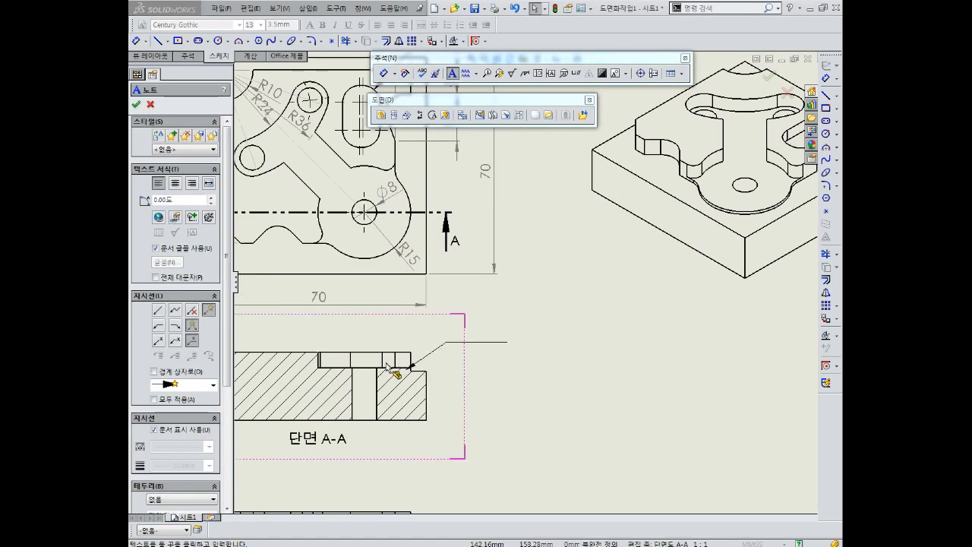
pyautogui.click(426, 316)
pyautogui.click(427, 315)
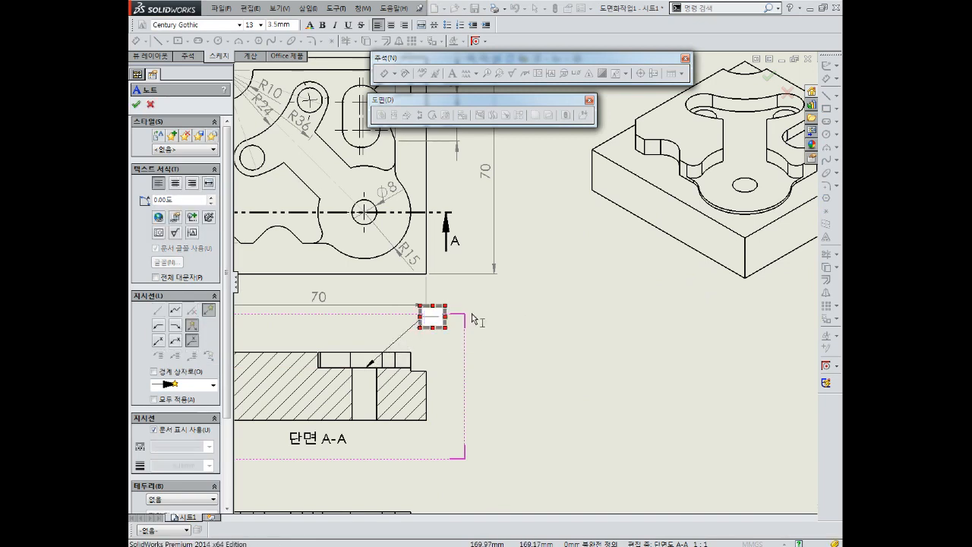
pyautogui.write('8')
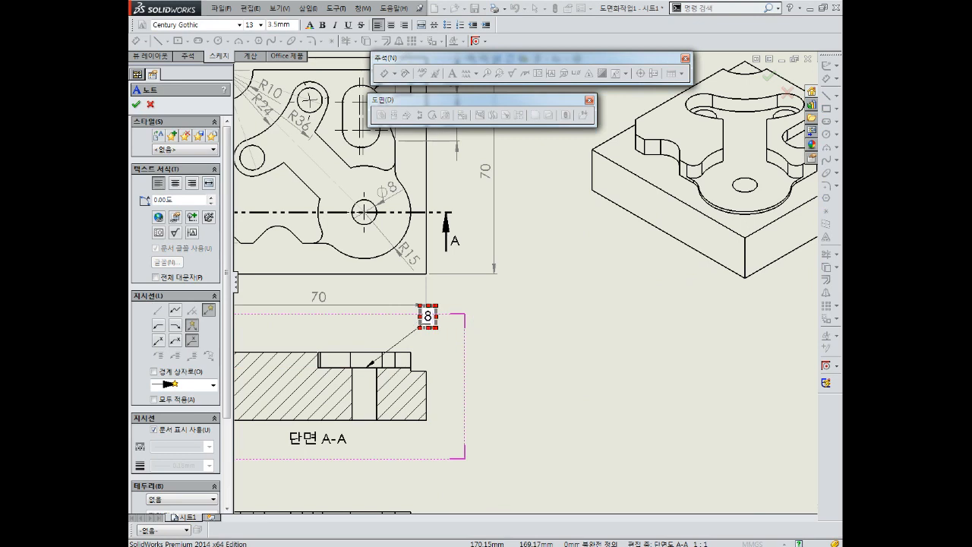
pyautogui.write('드릴관통')
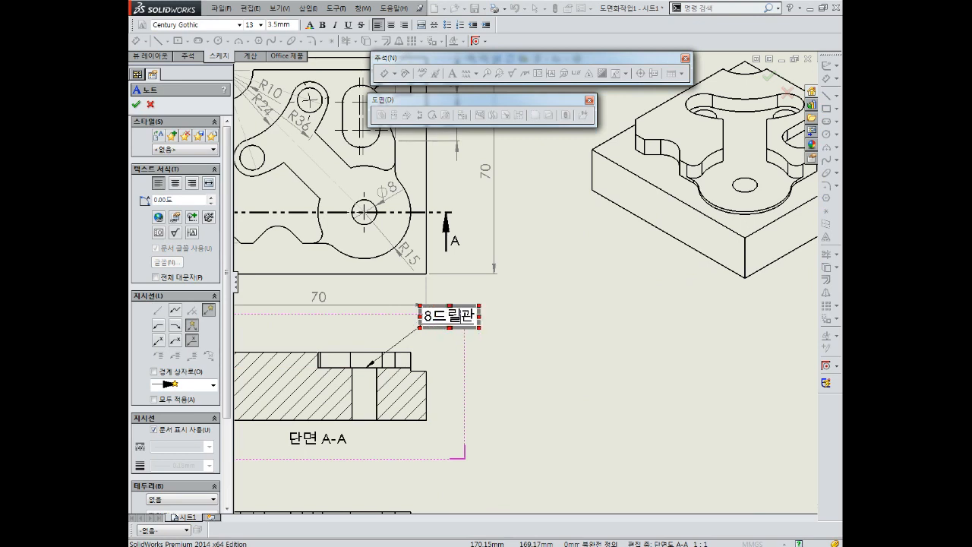
pyautogui.click(460, 351)
pyautogui.press('Escape')
pyautogui.moveTo(439, 325); pyautogui.dragTo(466, 317)
pyautogui.click(524, 285)
# - Dimension the height of the raised step on the left side of section A-A
pyautogui.scroll(1, 524, 285)
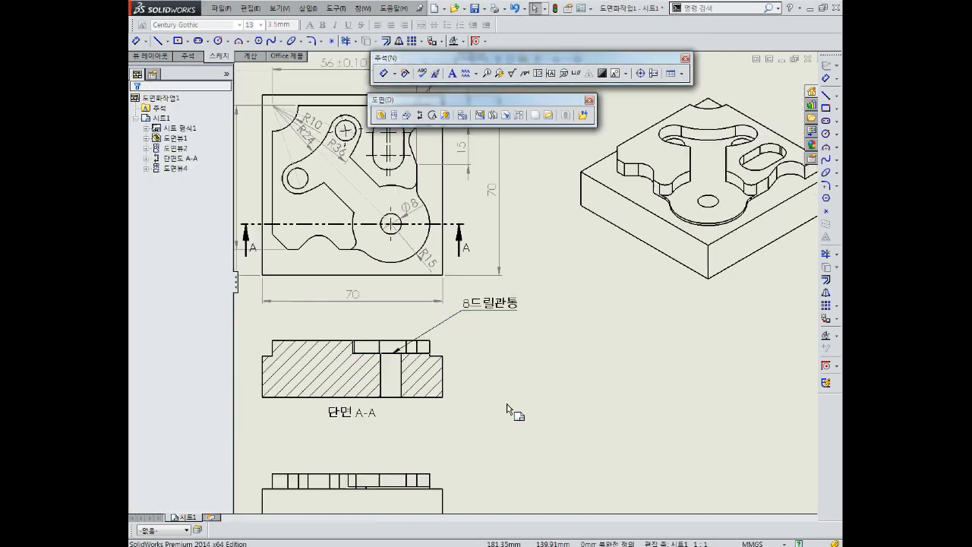
pyautogui.moveTo(508, 403); pyautogui.dragTo(561, 393, button='middle')
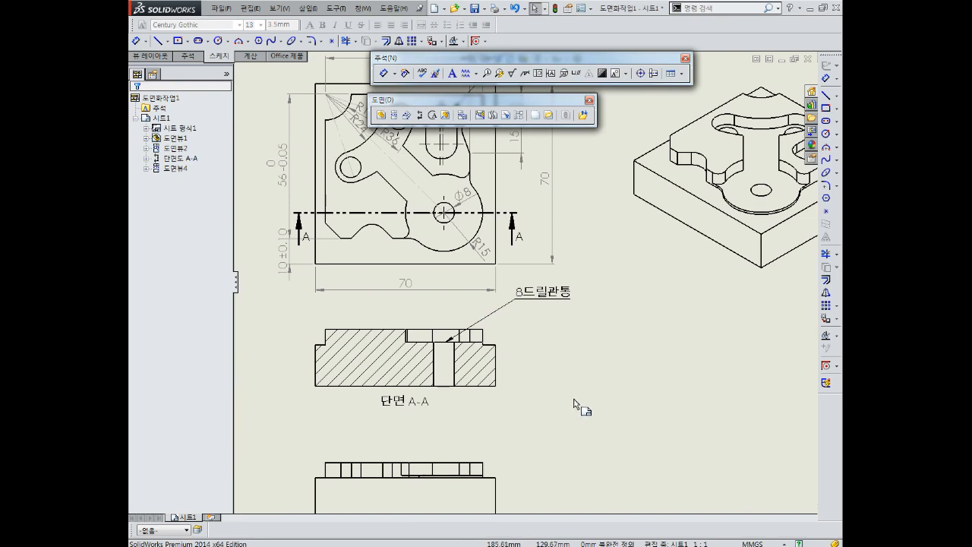
pyautogui.moveTo(575, 403)
pyautogui.mouseDown(button='middle')
pyautogui.moveTo(591, 342)
pyautogui.moveTo(596, 349)
pyautogui.mouseUp(button='middle')
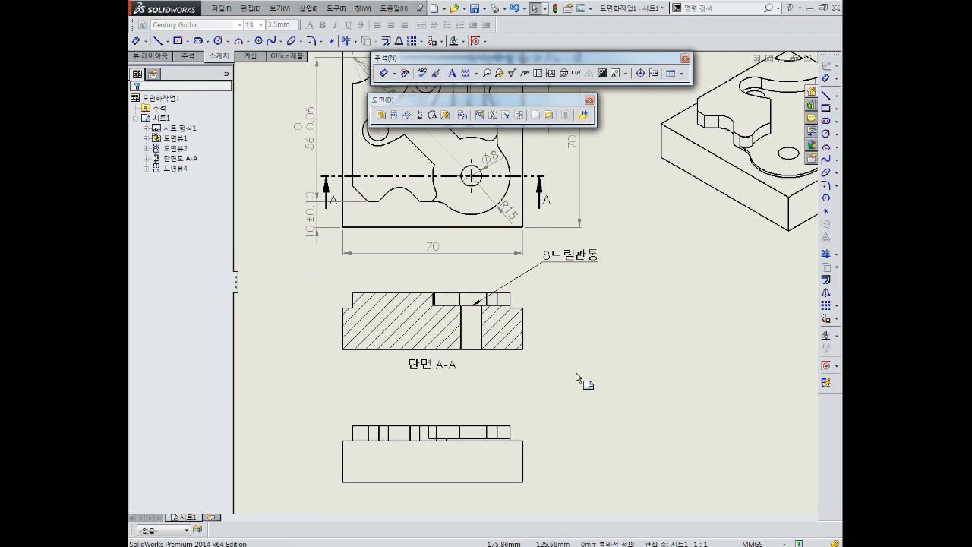
pyautogui.moveTo(498, 298); pyautogui.dragTo(535, 333, button='middle')
pyautogui.click(384, 73)
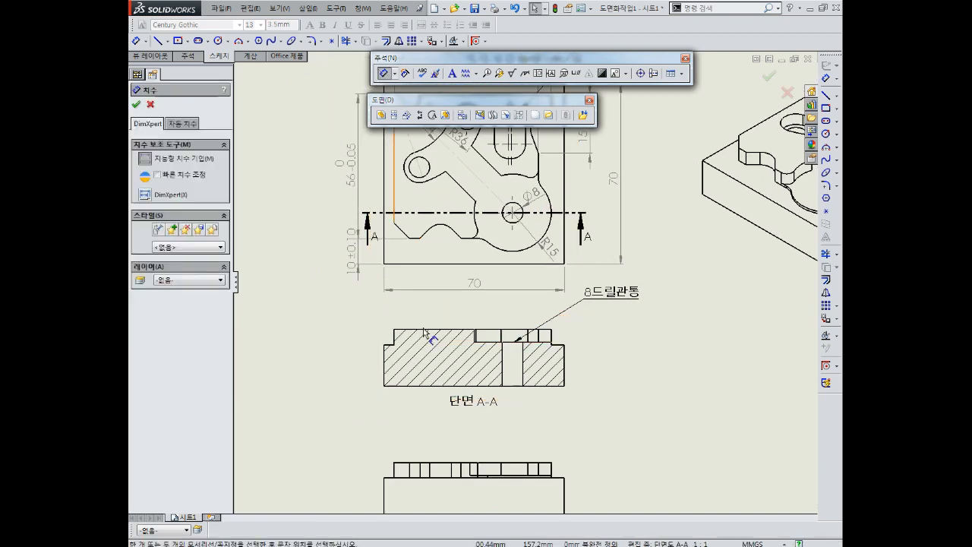
pyautogui.scroll(-2, 410, 342)
pyautogui.click(397, 334)
pyautogui.click(357, 338)
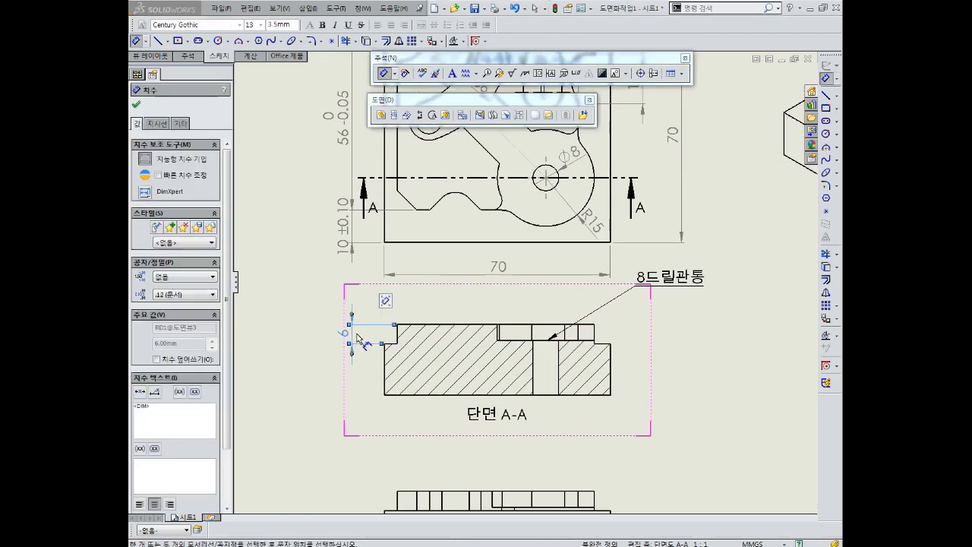
pyautogui.press('Escape')
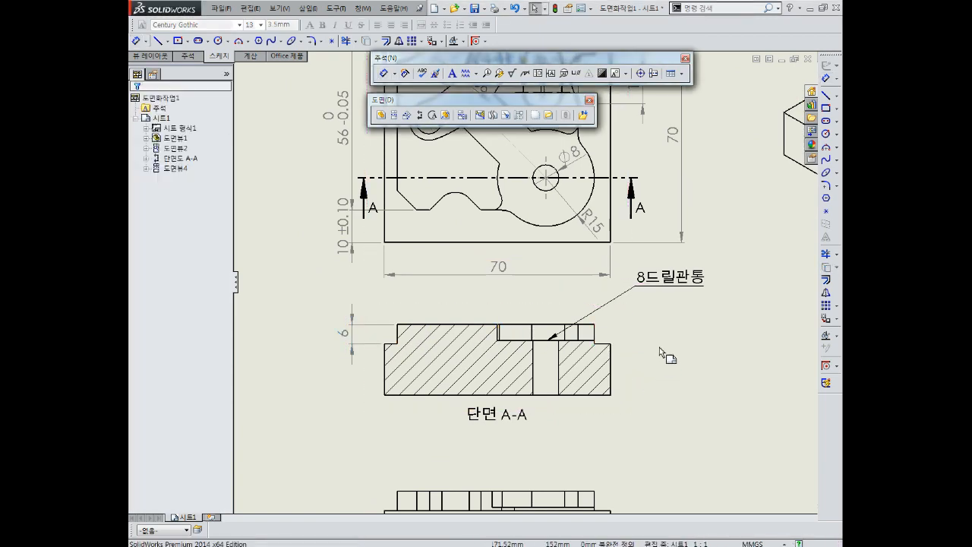
# - Add a single centre mark to the lower-left small hole in the plan view
pyautogui.scroll(3, 639, 364)
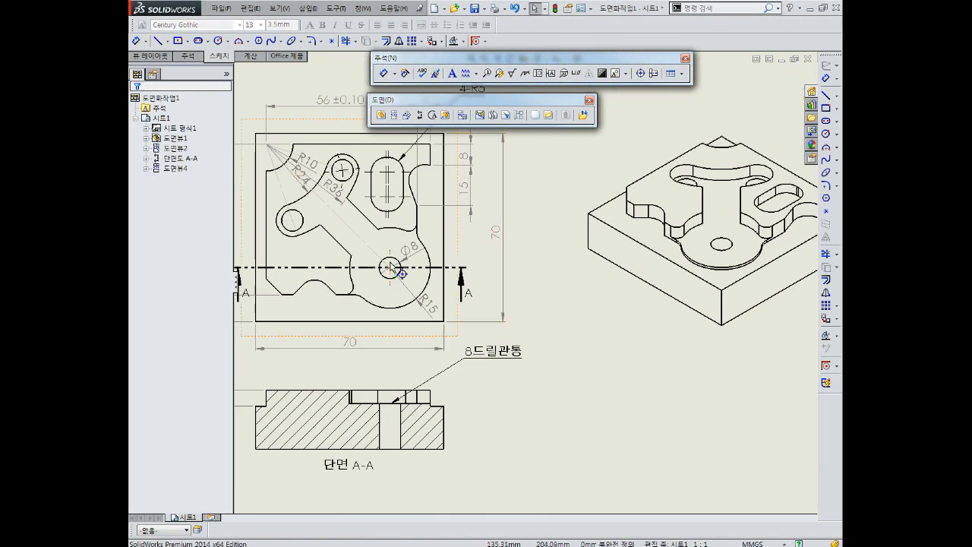
pyautogui.scroll(-1, 425, 282)
pyautogui.scroll(-2, 368, 238)
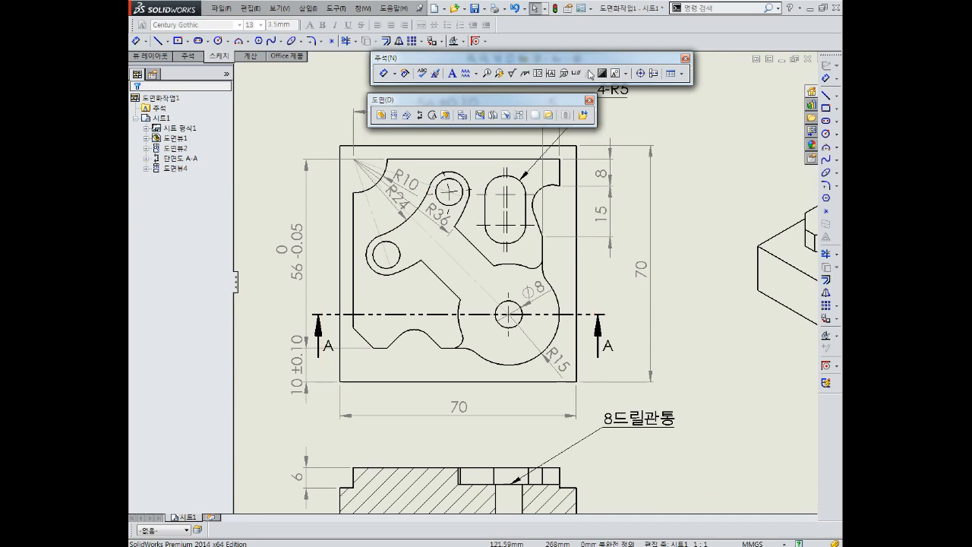
pyautogui.click(640, 73)
pyautogui.click(399, 267)
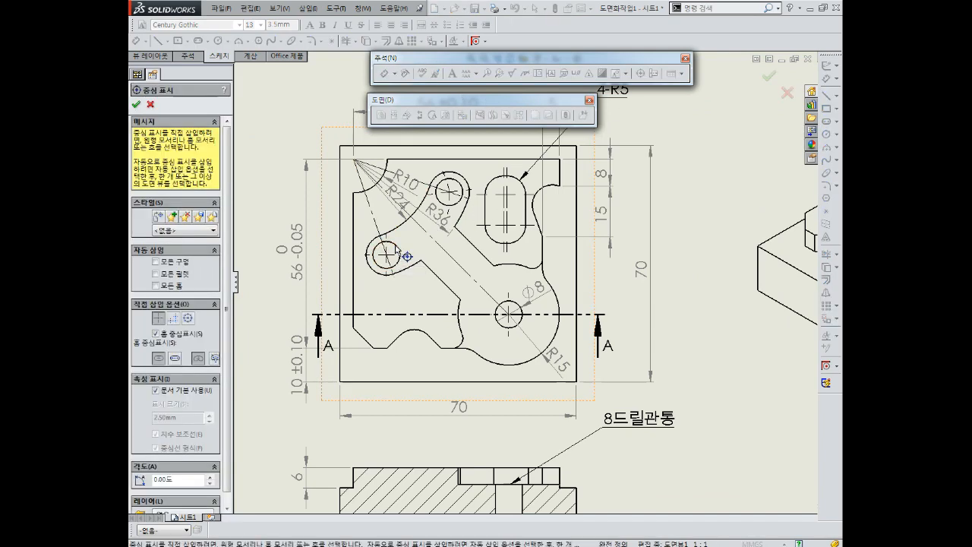
pyautogui.press('Escape')
pyautogui.scroll(2, 569, 304)
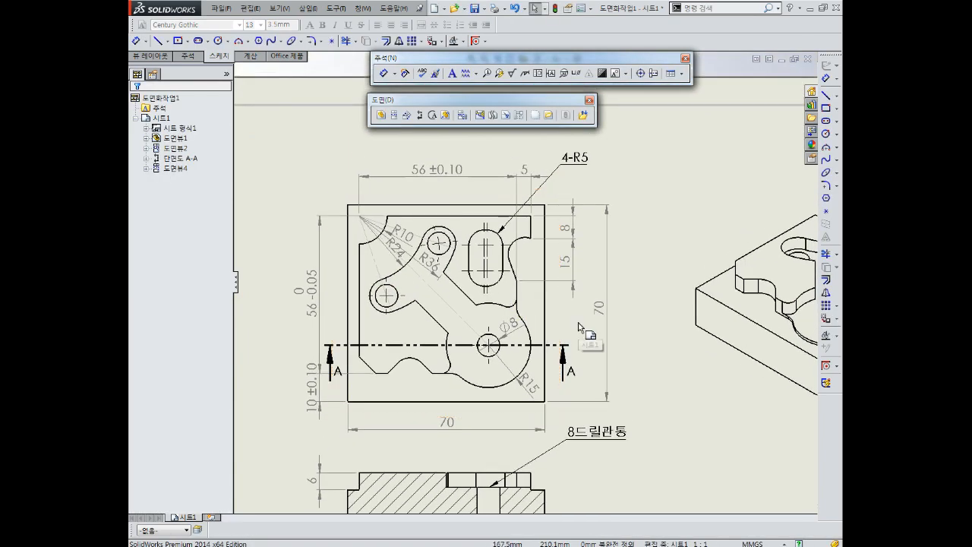
# - Attach a circular two-character balloon to the plan view, placing it outside the view's upper-left corner
pyautogui.scroll(4, 579, 327)
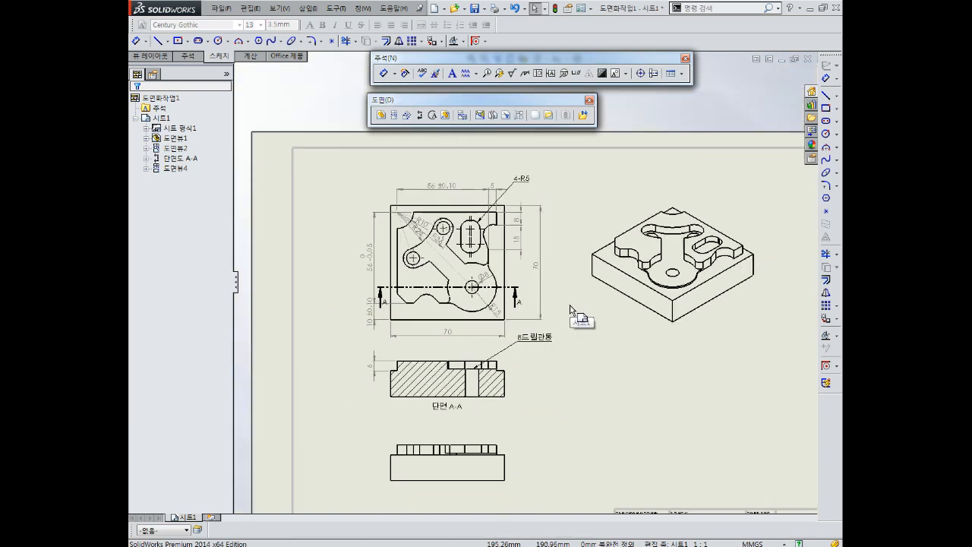
pyautogui.scroll(-1, 499, 213)
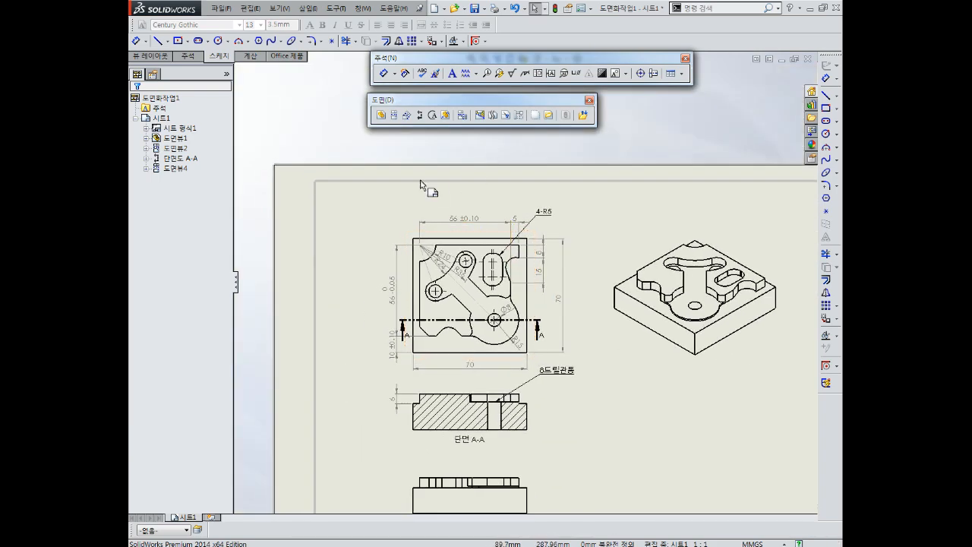
pyautogui.scroll(-2, 434, 191)
pyautogui.click(486, 73)
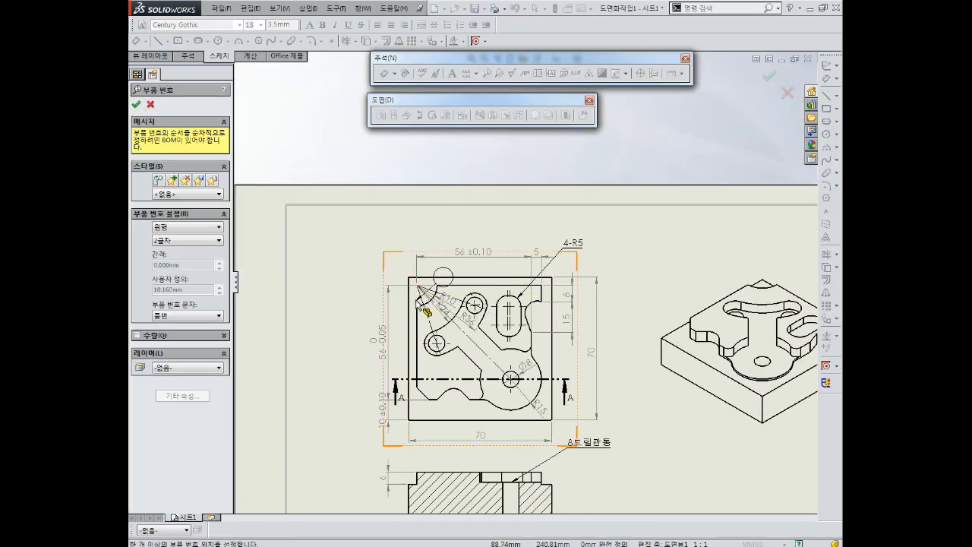
pyautogui.click(339, 251)
pyautogui.press('Escape')
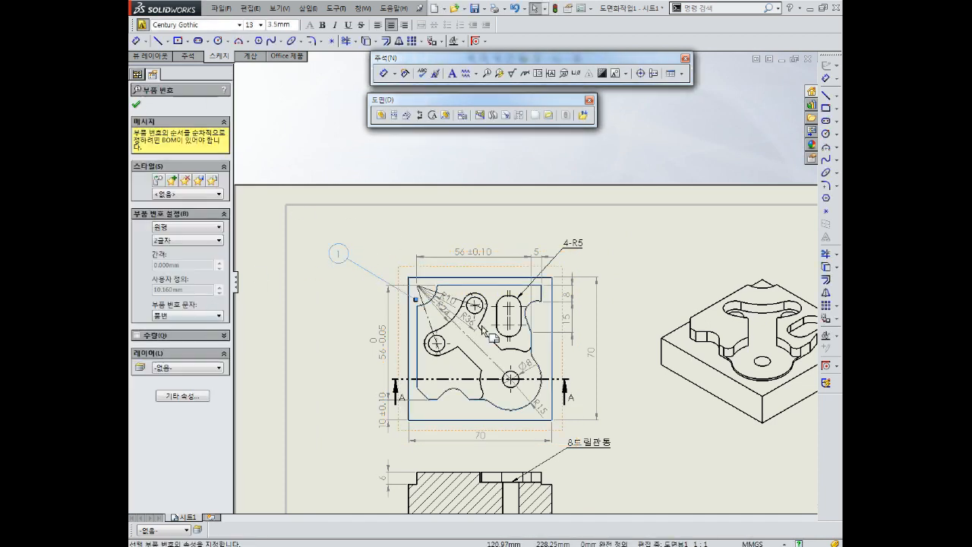
# - Remove the leader line from the plan view's balloon so only the numbered circle is kept
pyautogui.scroll(2, 401, 300)
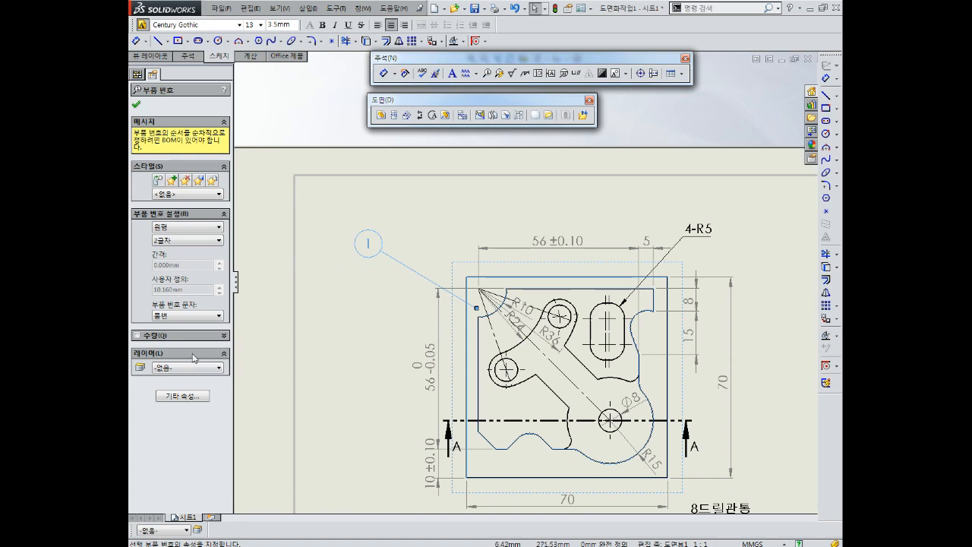
pyautogui.click(182, 396)
pyautogui.click(190, 311)
pyautogui.click(384, 327)
# - Dimension the angle between the two sloped sides of the bottom notch, placing it just below the plan view's lower edge
pyautogui.scroll(-3, 420, 334)
pyautogui.moveTo(528, 402); pyautogui.dragTo(513, 373, button='middle')
pyautogui.moveTo(633, 414); pyautogui.dragTo(575, 401, button='middle')
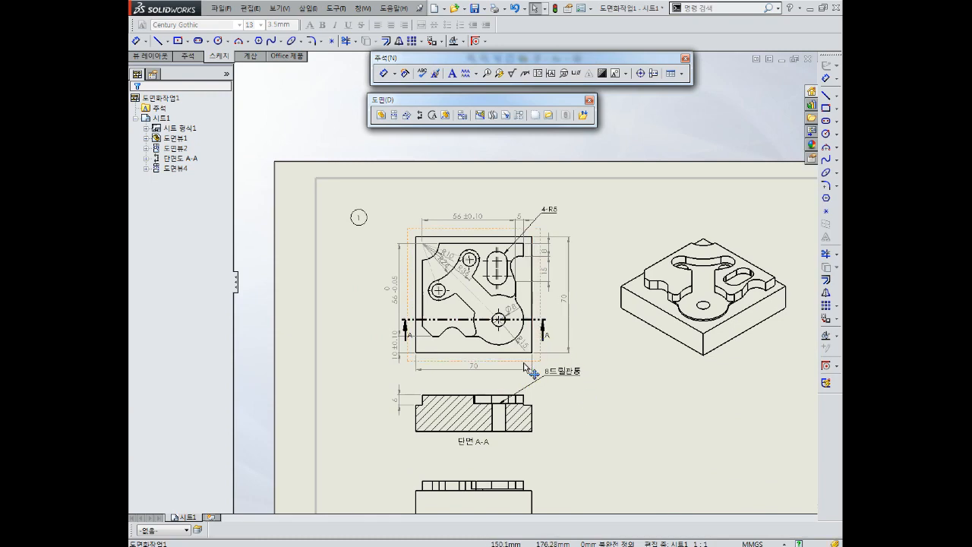
pyautogui.moveTo(500, 292); pyautogui.dragTo(496, 272, button='middle')
pyautogui.scroll(2, 501, 275)
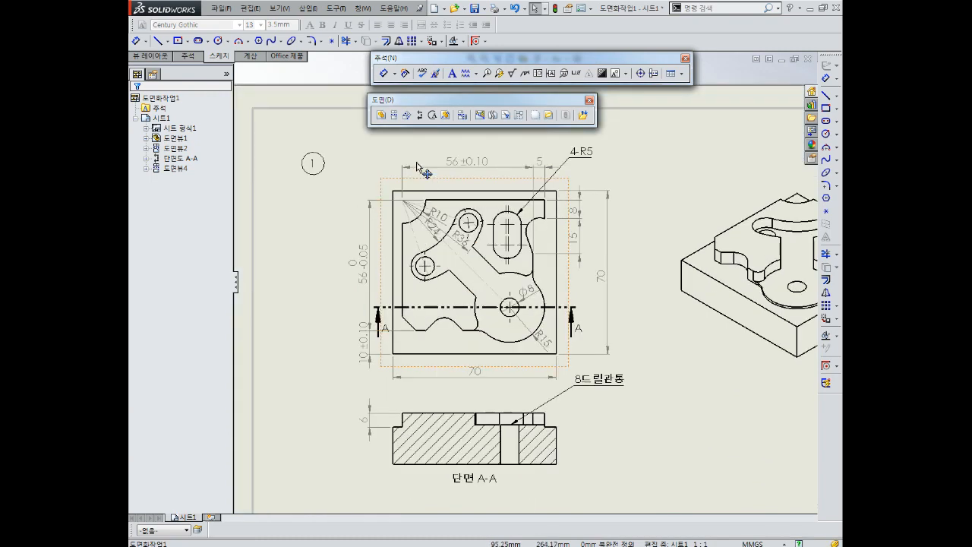
pyautogui.click(384, 73)
pyautogui.scroll(2, 402, 271)
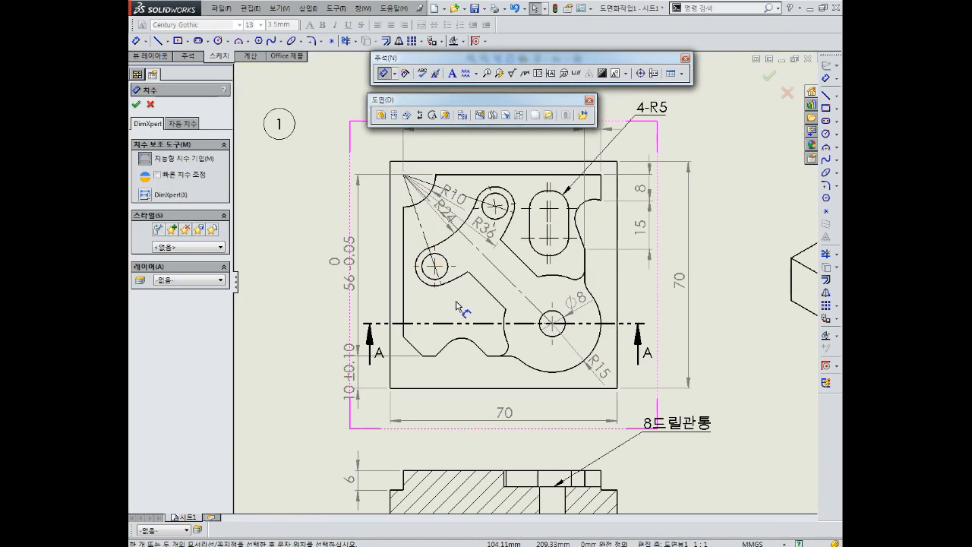
pyautogui.click(446, 358)
pyautogui.click(492, 357)
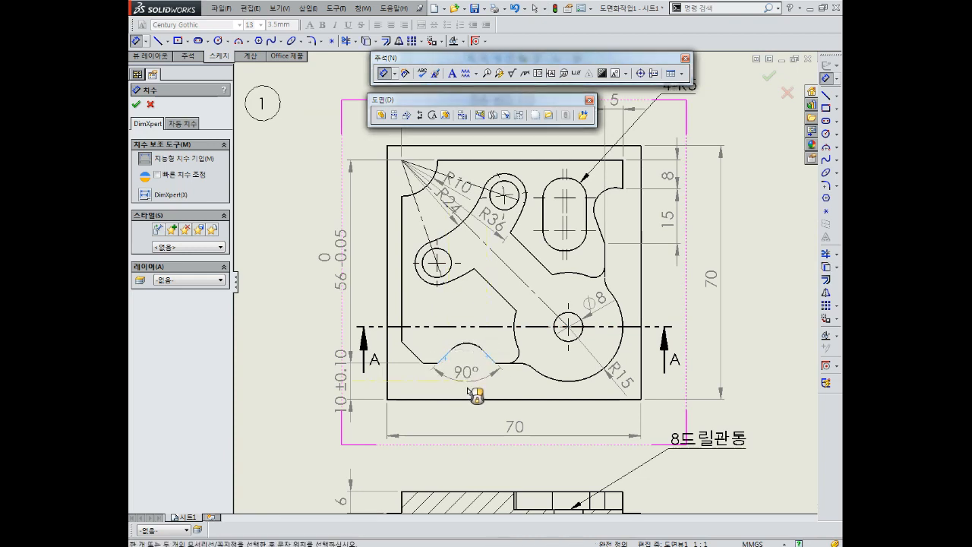
pyautogui.click(475, 429)
pyautogui.press('Escape')
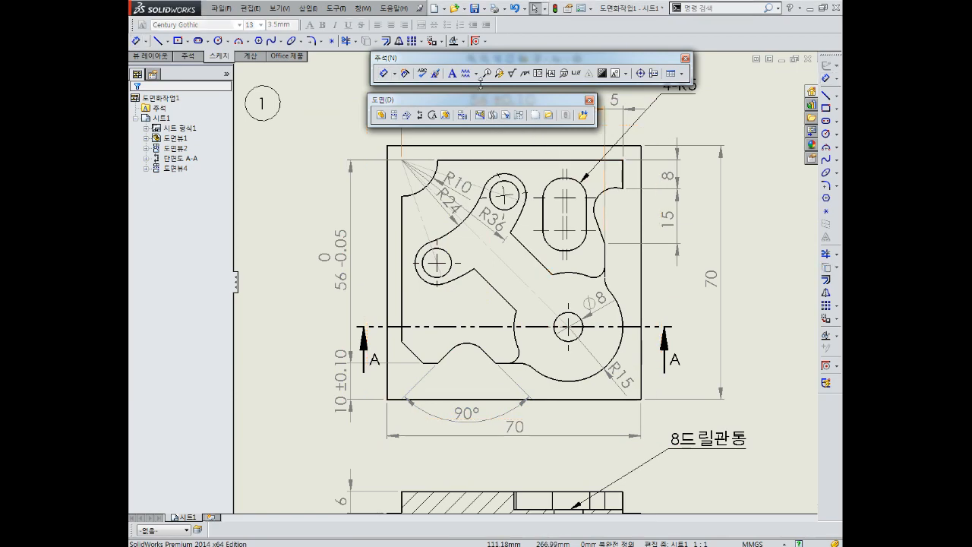
# - Dimension the radius of the bottom notch's arc, placing the text above and to the left of the arc
pyautogui.click(383, 73)
pyautogui.click(465, 347)
pyautogui.click(446, 317)
pyautogui.press('Escape')
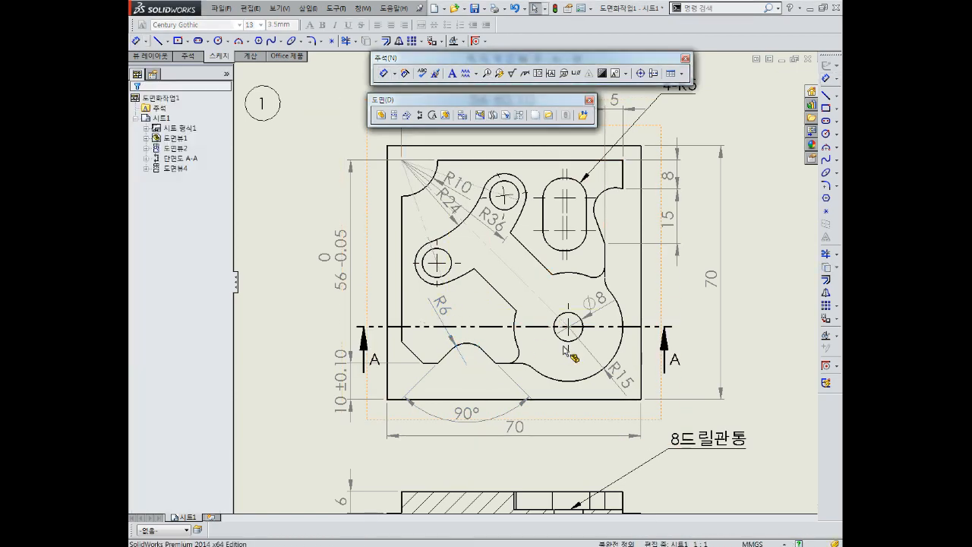
pyautogui.scroll(2, 564, 330)
pyautogui.moveTo(686, 361); pyautogui.dragTo(524, 325, button='middle')
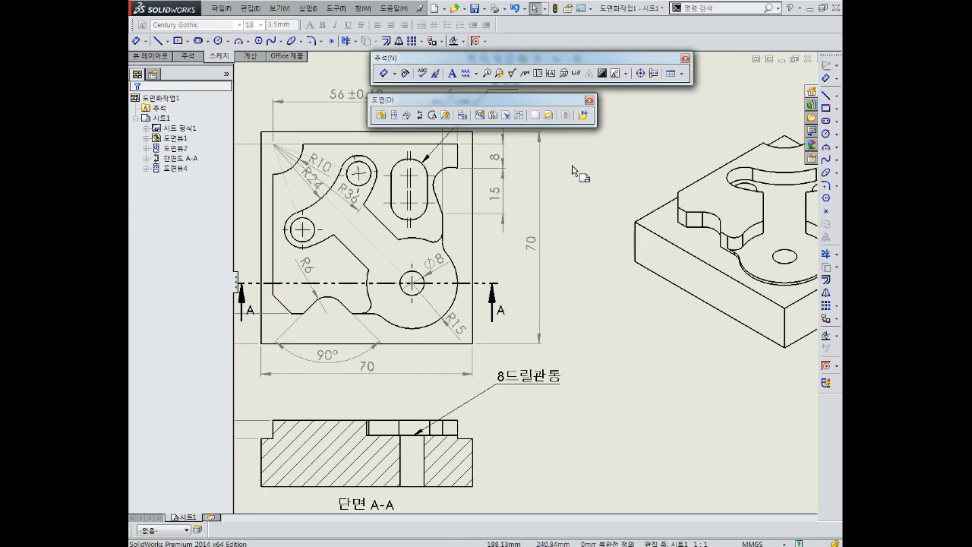
# - Place a machining-required surface finish symbol marked X on the extension line of the plan view's upper edge, outside its right end
pyautogui.moveTo(572, 174); pyautogui.dragTo(587, 217, button='middle')
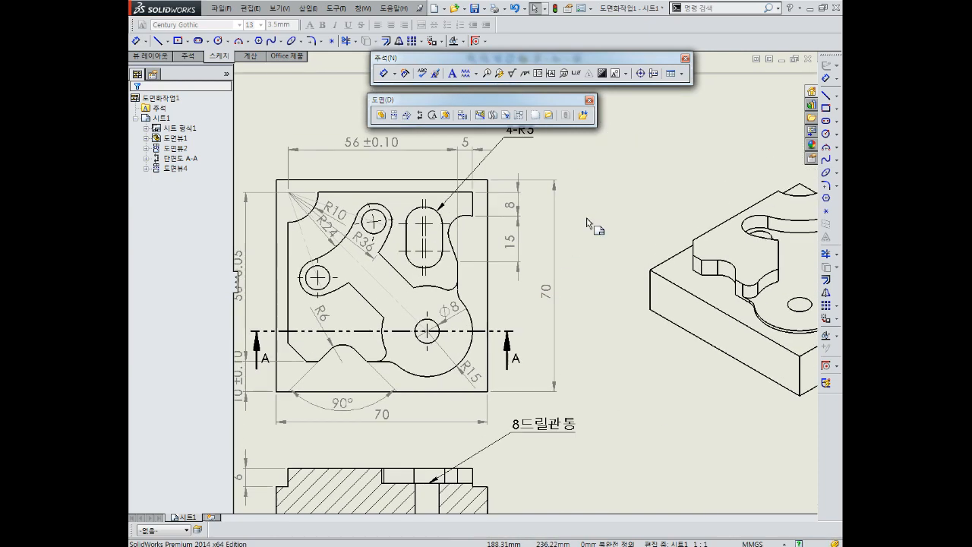
pyautogui.click(512, 74)
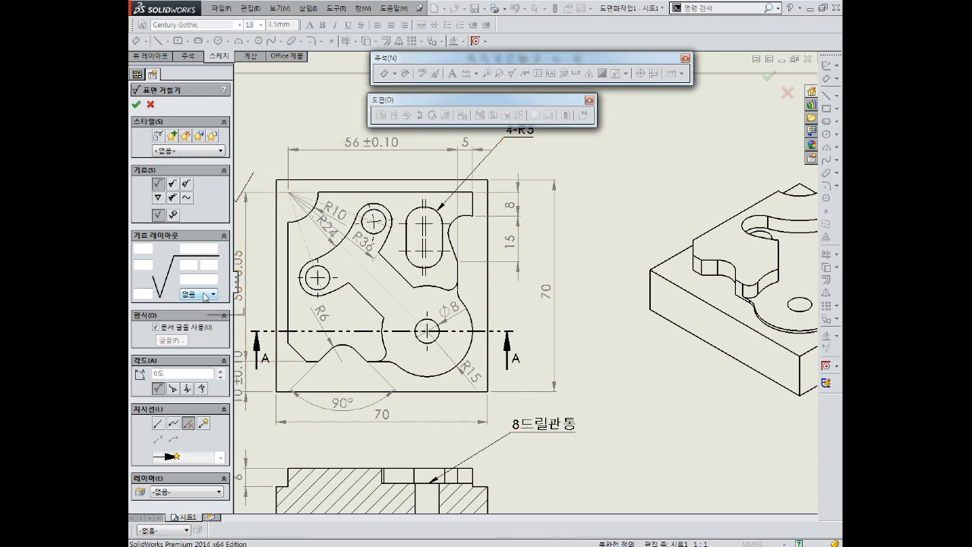
pyautogui.click(173, 184)
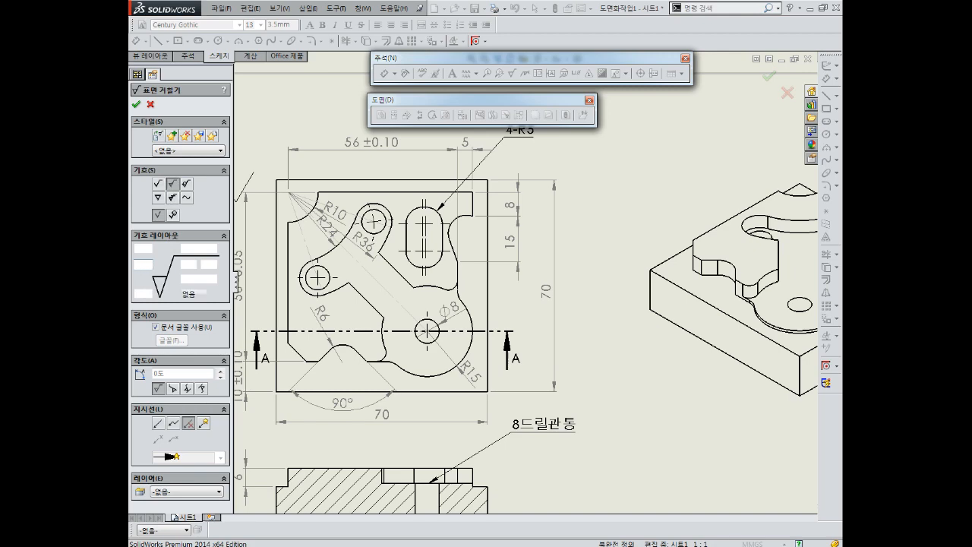
pyautogui.moveTo(414, 176); pyautogui.dragTo(416, 250, button='middle')
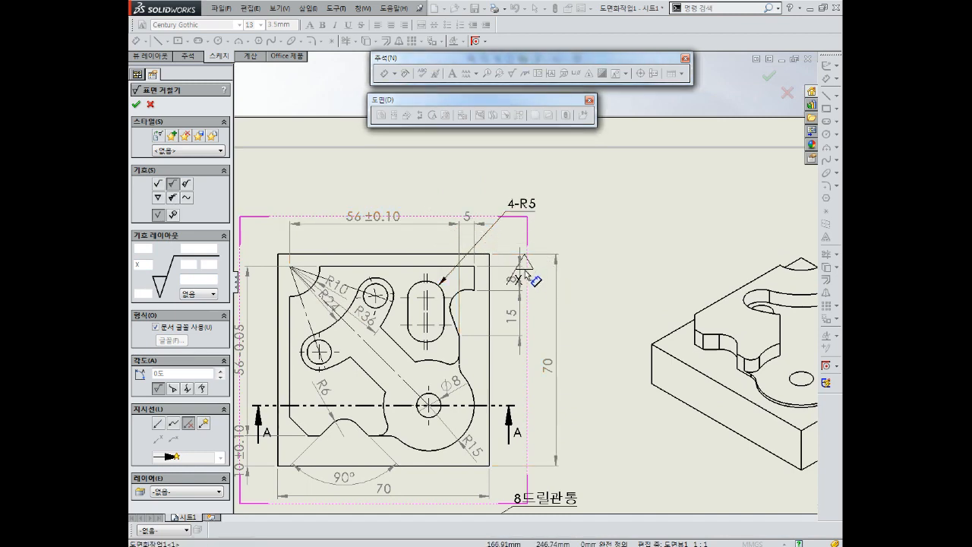
pyautogui.click(542, 247)
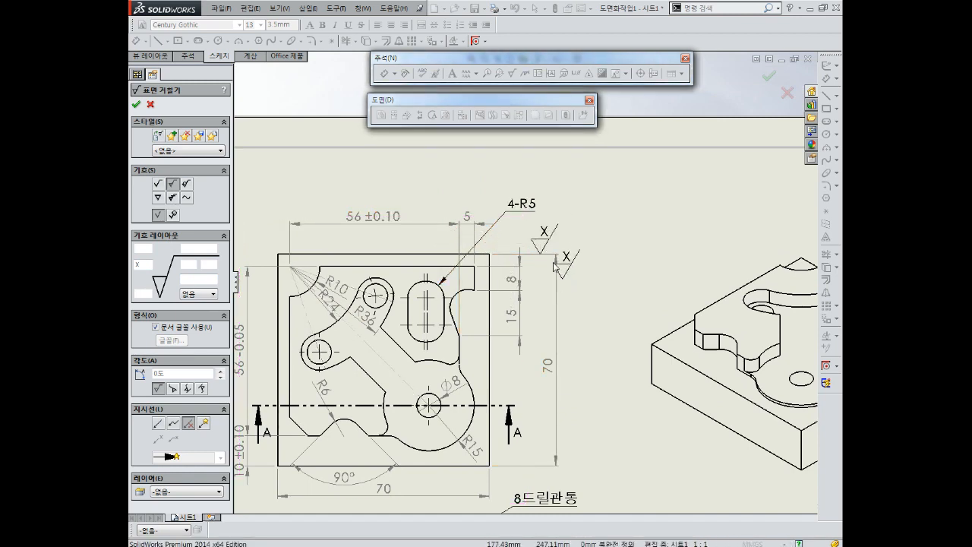
# - Place another machining-required surface finish symbol marked X, inverted, under the plan view's lower edge near the R15 arc
pyautogui.moveTo(577, 259); pyautogui.dragTo(568, 224, button='middle')
pyautogui.moveTo(568, 304); pyautogui.dragTo(566, 244, button='middle')
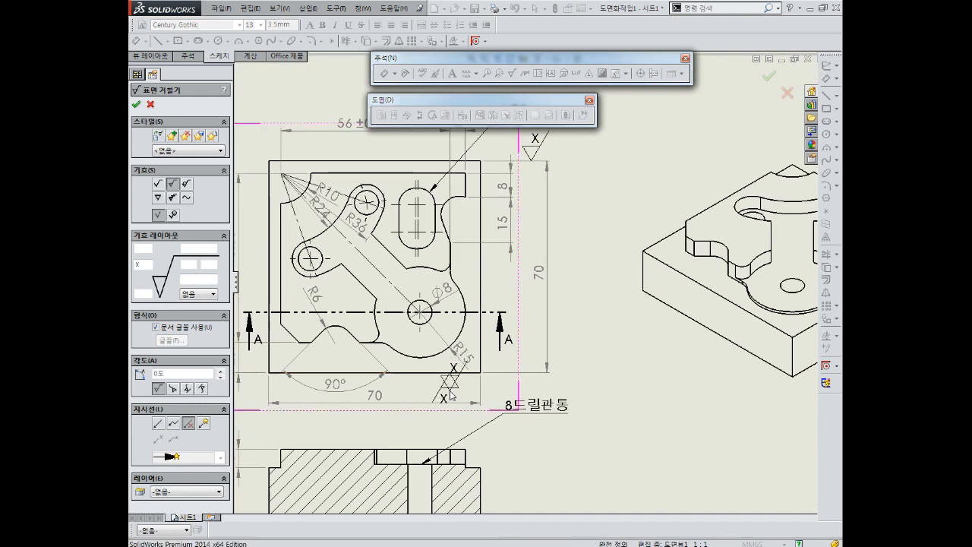
pyautogui.press('Escape')
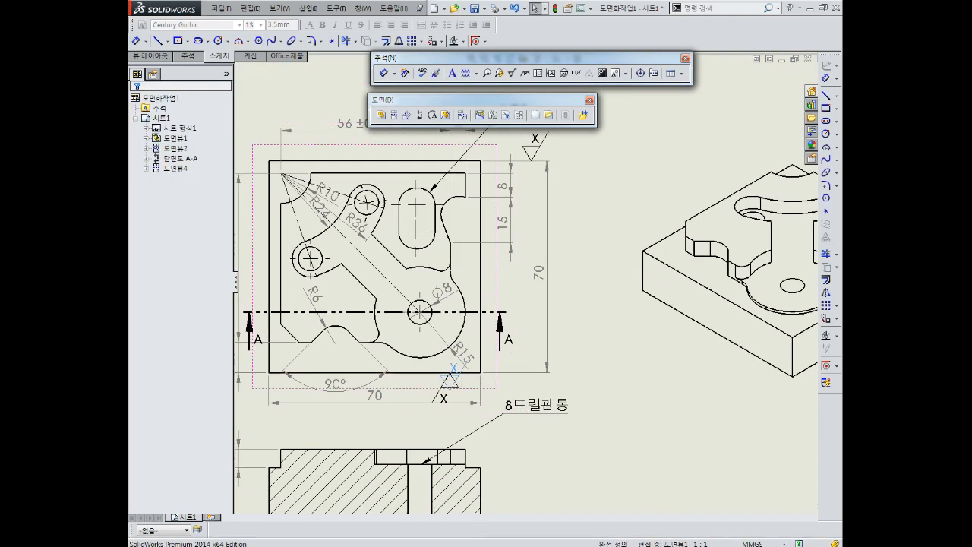
pyautogui.moveTo(519, 203); pyautogui.dragTo(487, 295, button='middle')
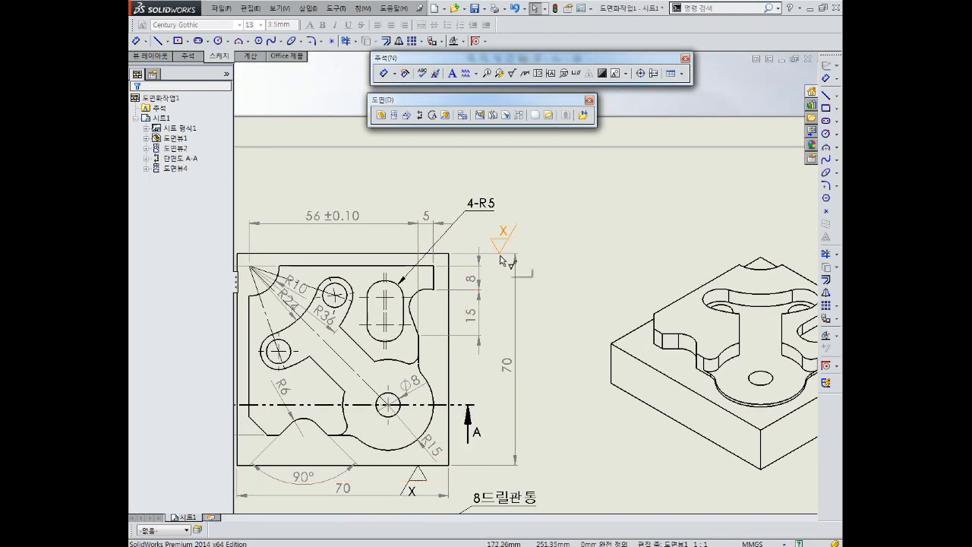
pyautogui.scroll(1, 524, 282)
pyautogui.click(514, 74)
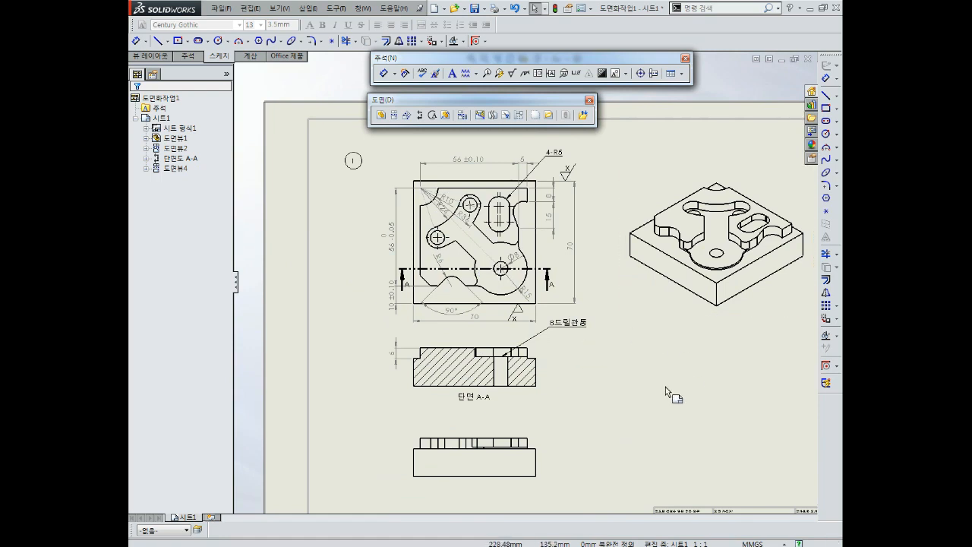
# - Save the drawing as 도면화작업1.SLDDRW in the 0502 folder and export a copy as 도면화작업1.DWG
pyautogui.hotkey('ctrl', 's')
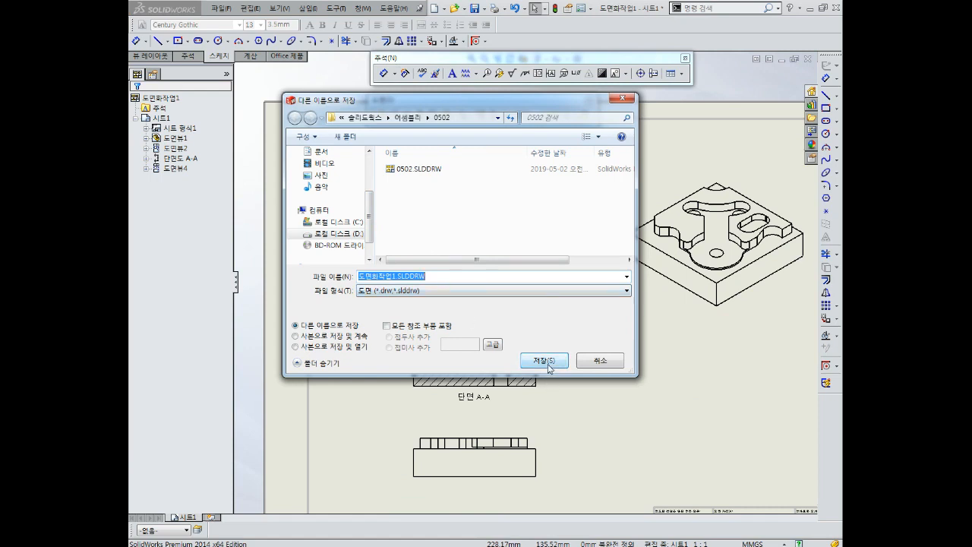
pyautogui.click(545, 361)
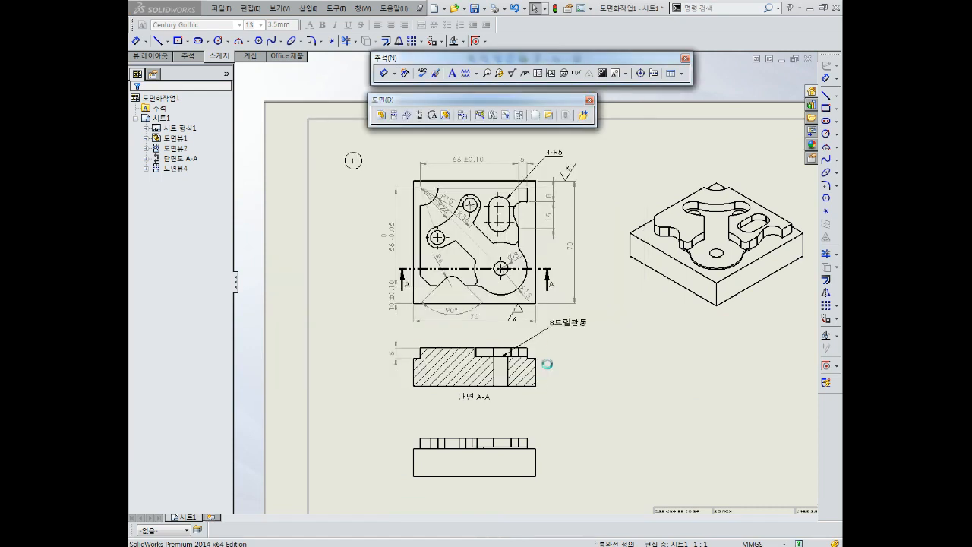
pyautogui.click(220, 9)
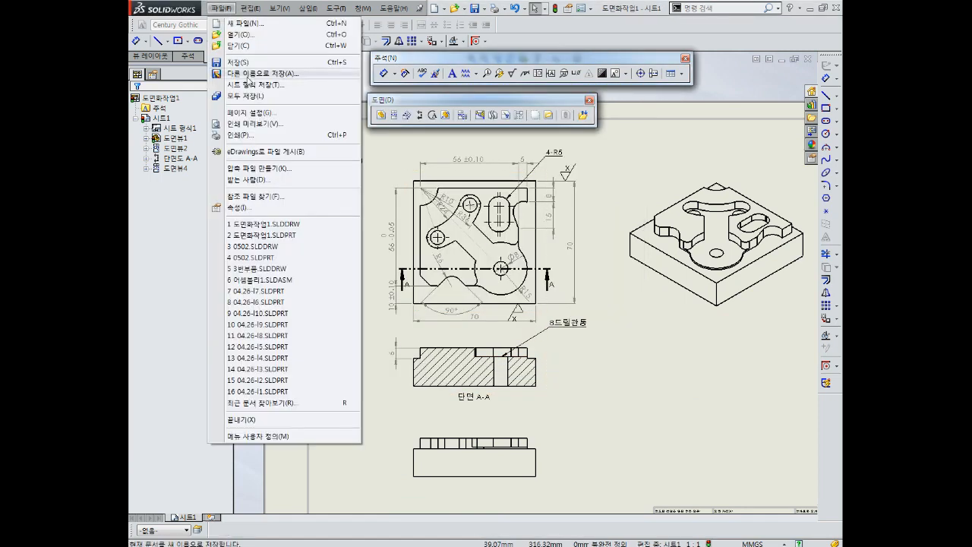
pyautogui.click(248, 74)
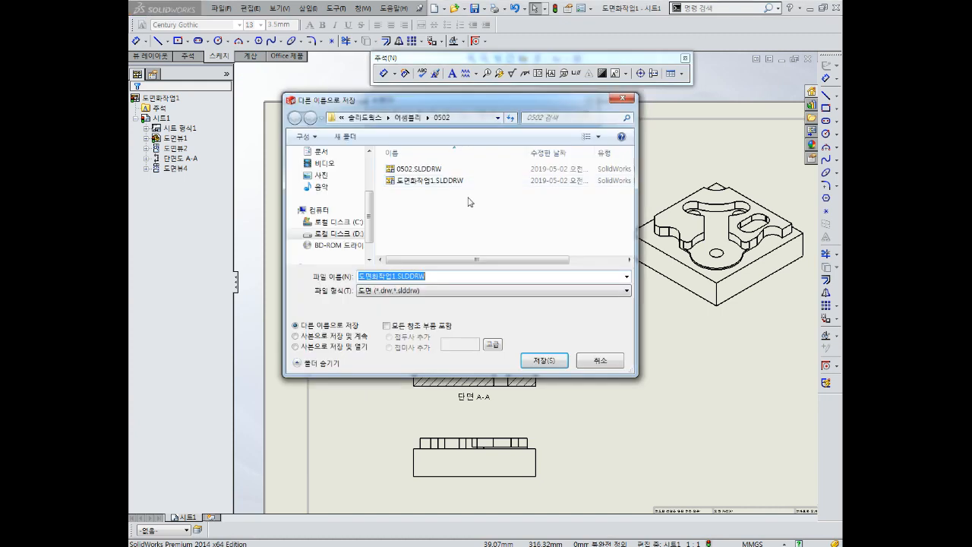
pyautogui.click(437, 291)
pyautogui.click(439, 338)
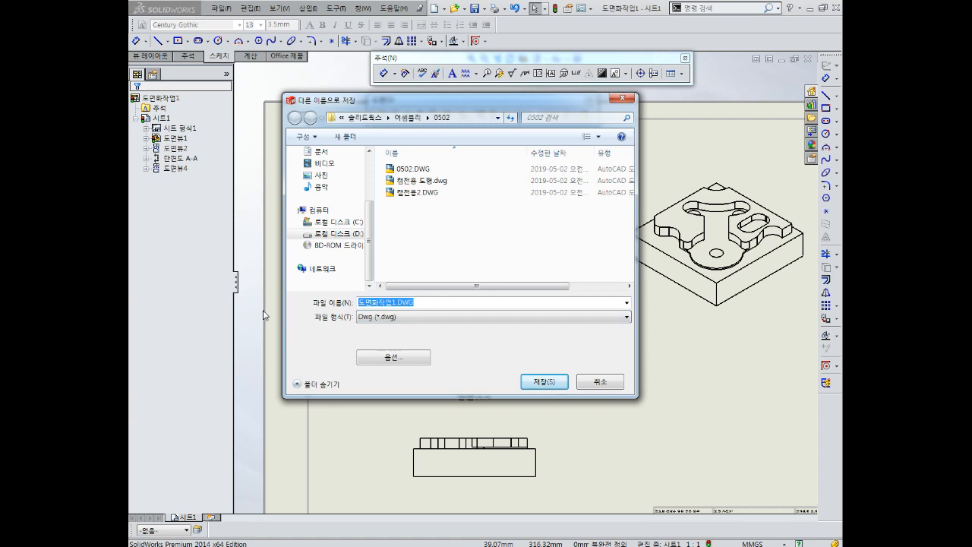
pyautogui.press('Return')
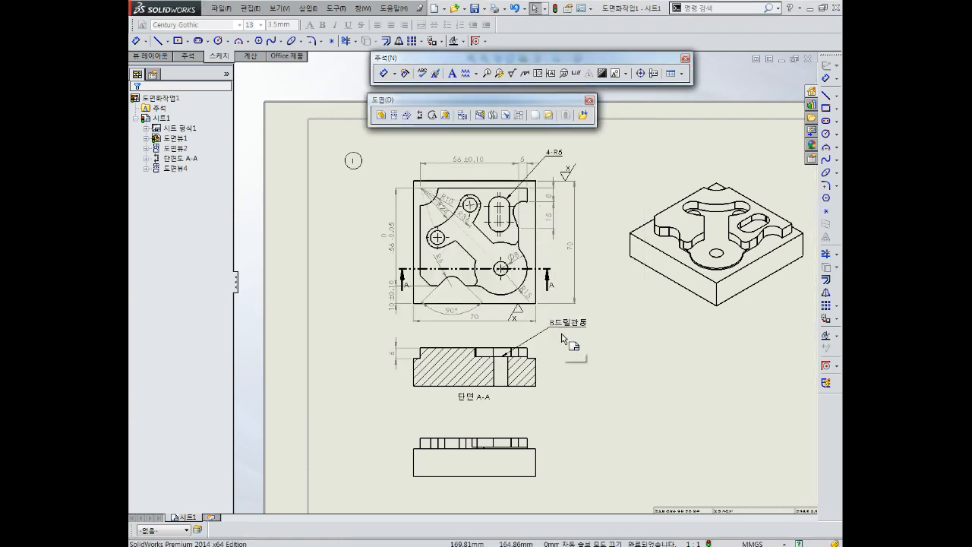
pyautogui.scroll(2, 564, 339)
pyautogui.moveTo(613, 372)
pyautogui.mouseDown(button='middle')
pyautogui.moveTo(475, 325)
pyautogui.moveTo(512, 303)
pyautogui.mouseUp(button='middle')
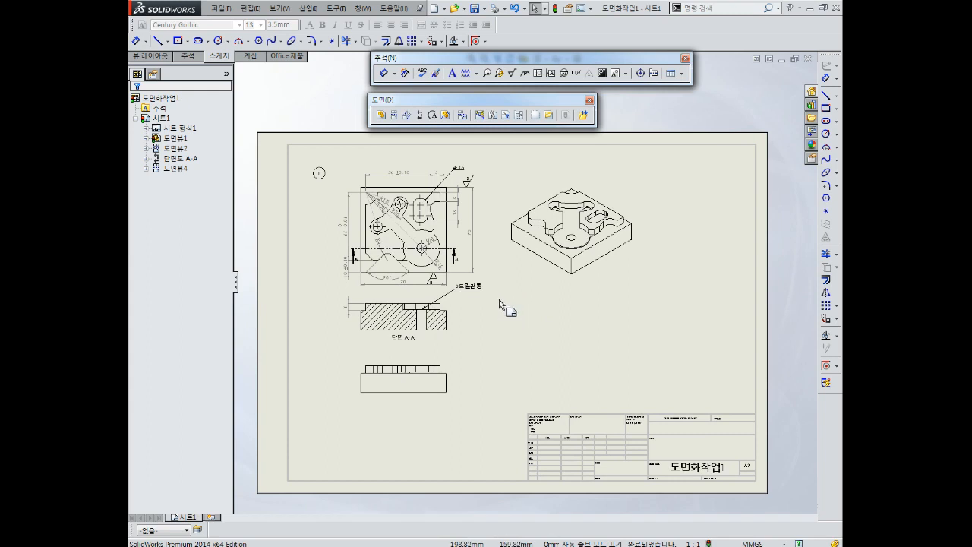
pyautogui.moveTo(490, 263); pyautogui.dragTo(518, 273, button='middle')
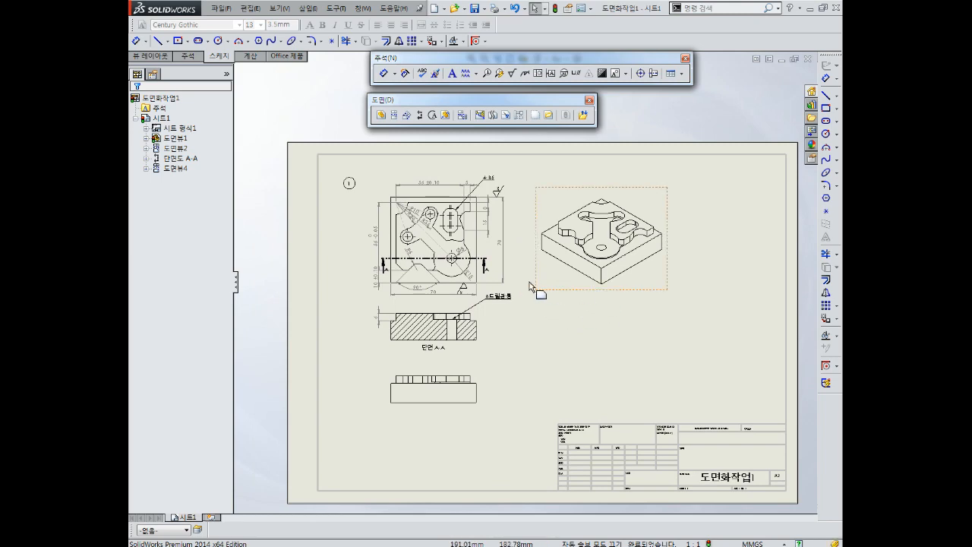
pyautogui.moveTo(499, 259)
pyautogui.mouseDown(button='middle')
pyautogui.moveTo(564, 336)
pyautogui.moveTo(545, 287)
pyautogui.mouseUp(button='middle')
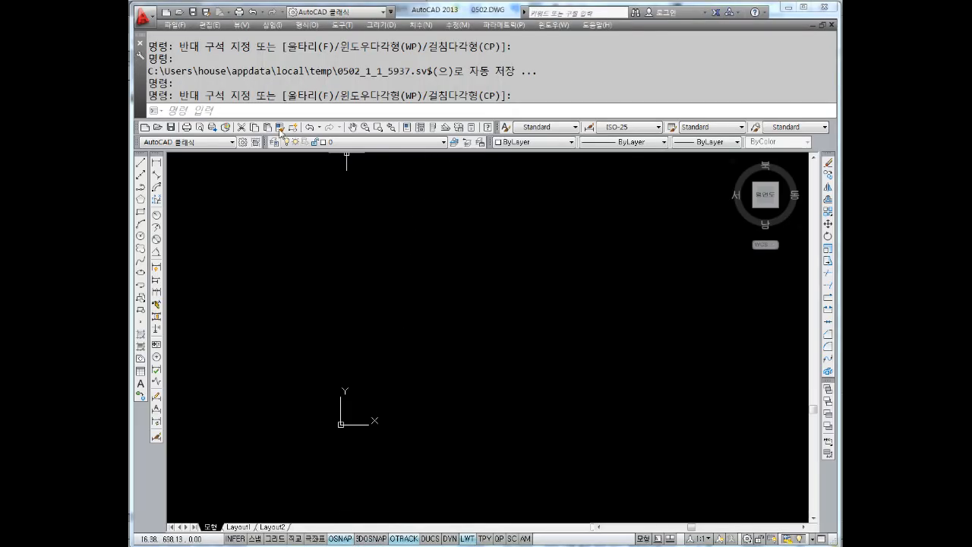
# - Switch to AutoCAD and open 도면화작업1.DWG from the 0502 folder, accepting the non-Autodesk DWG file
pyautogui.press('Escape')
pyautogui.press('Escape')
pyautogui.click(161, 128)
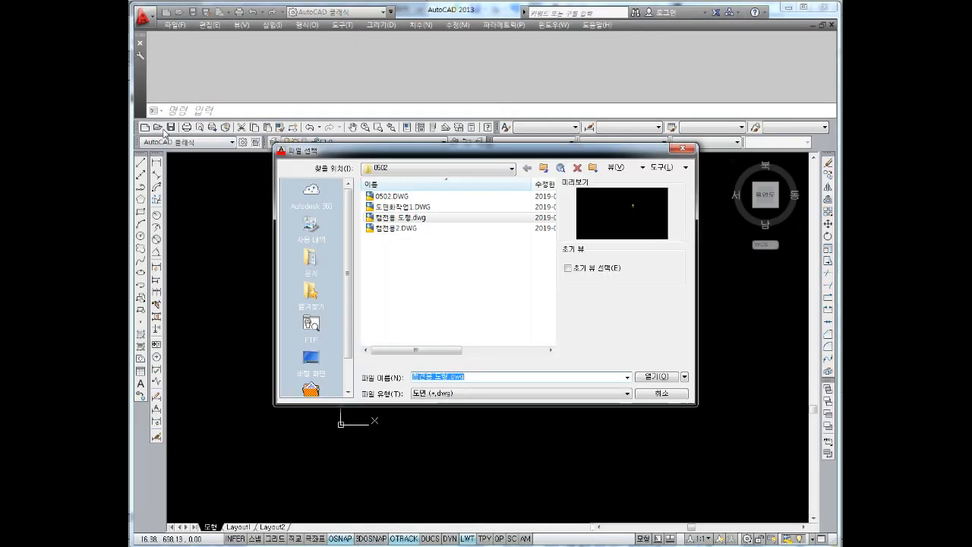
pyautogui.click(403, 207)
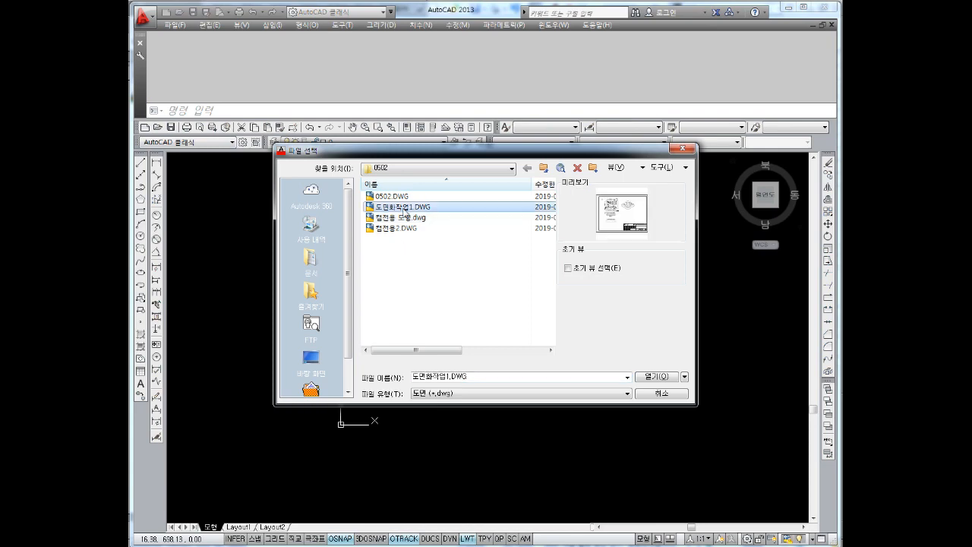
pyautogui.click(653, 377)
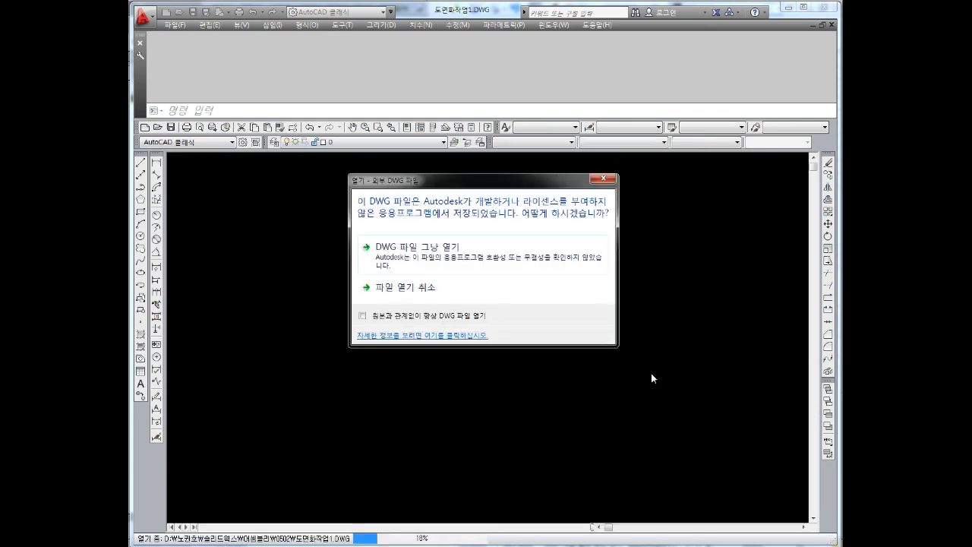
pyautogui.click(449, 283)
pyautogui.press('Escape')
pyautogui.press('Escape')
pyautogui.scroll(-4, 471, 262)
pyautogui.scroll(2, 583, 361)
pyautogui.press('Escape')
pyautogui.press('Escape')
# - Erase the title block together with the lower and right-hand lines of the sheet frame
pyautogui.click(685, 343)
pyautogui.click(493, 421)
pyautogui.press('Escape')
pyautogui.press('Escape')
pyautogui.press('Escape')
pyautogui.click(687, 352)
pyautogui.click(450, 434)
pyautogui.press('Delete')
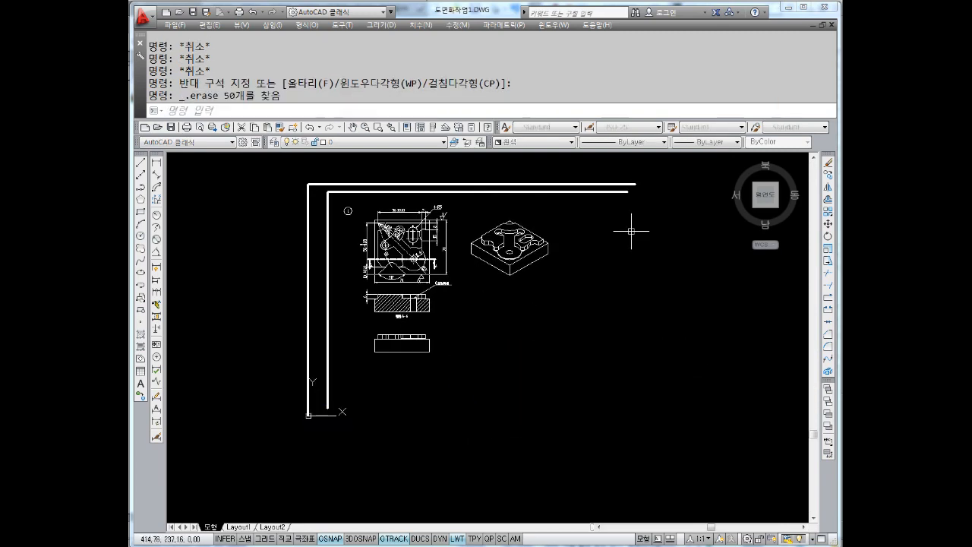
# - Erase the remaining upper and left-hand lines of the sheet frame
pyautogui.moveTo(630, 228); pyautogui.dragTo(632, 258, button='middle')
pyautogui.click(689, 191)
pyautogui.click(283, 228)
pyautogui.press('Delete')
# - Add a linear dimension across the plan view's full width, placing it above the 56 ±0.10 dimension
pyautogui.click(360, 389)
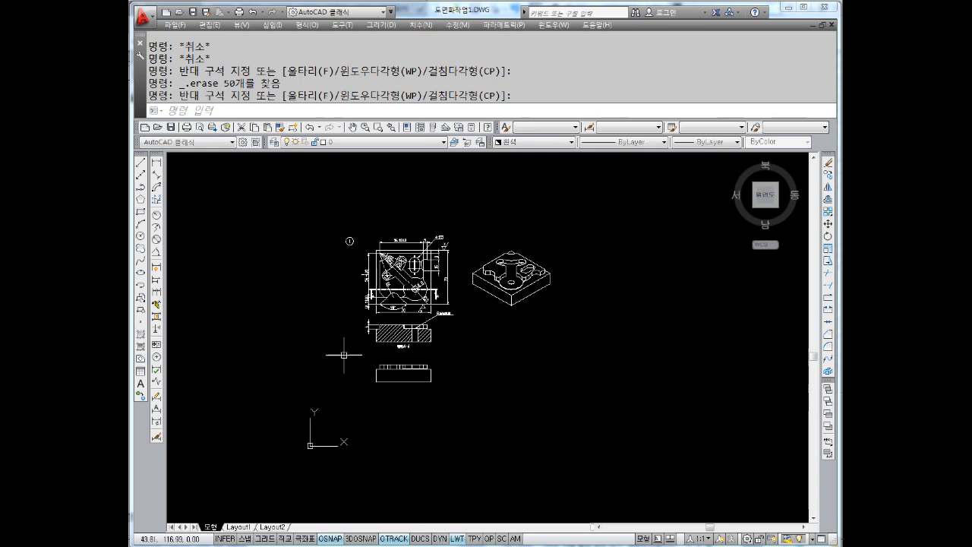
pyautogui.scroll(5, 419, 230)
pyautogui.press('Escape')
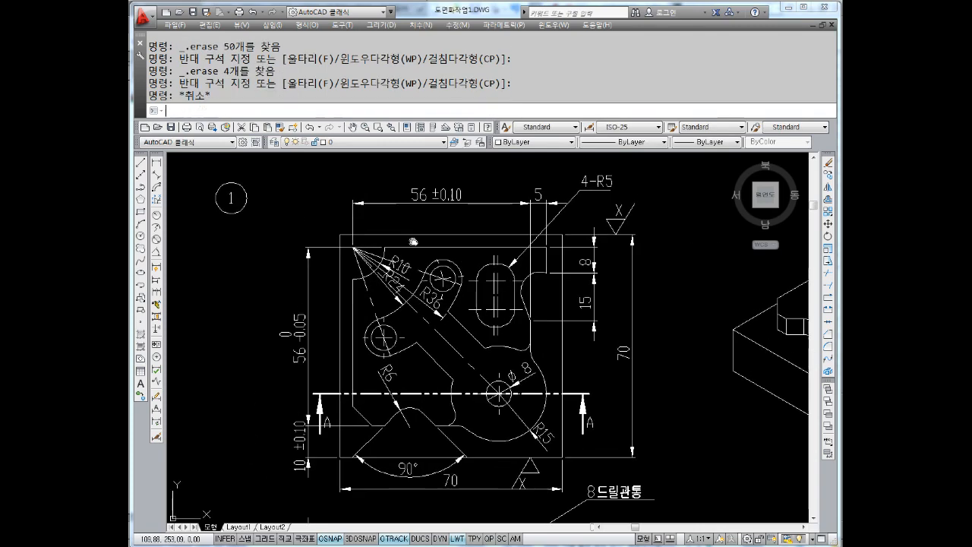
pyautogui.press('Escape')
pyautogui.moveTo(418, 230); pyautogui.dragTo(406, 257, button='middle')
pyautogui.click(156, 163)
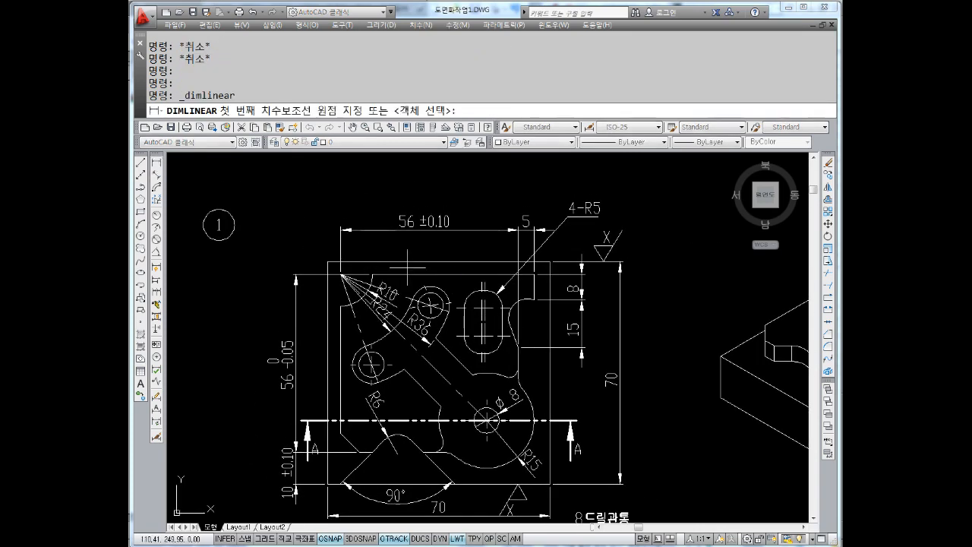
pyautogui.scroll(4, 411, 282)
pyautogui.click(228, 262)
pyautogui.scroll(-3, 228, 262)
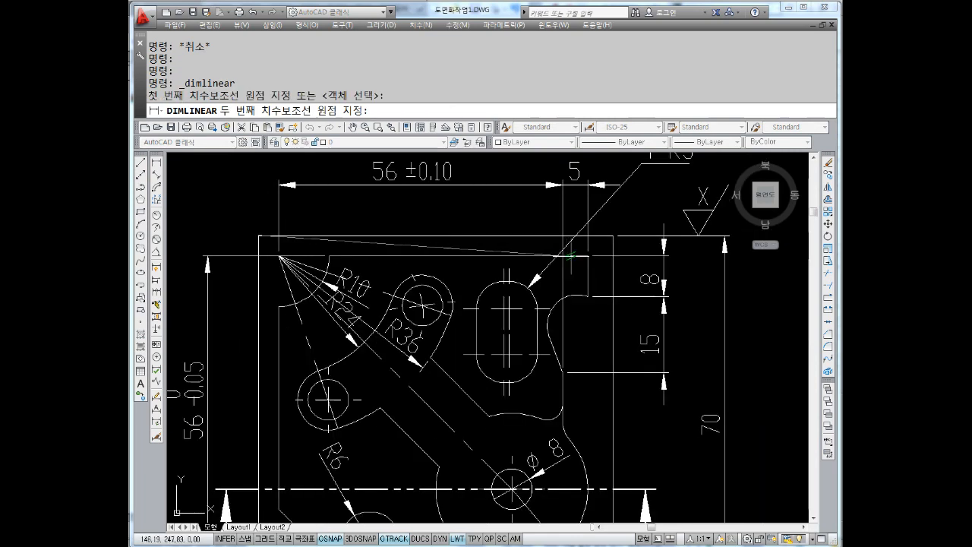
pyautogui.scroll(1, 410, 289)
pyautogui.click(578, 290)
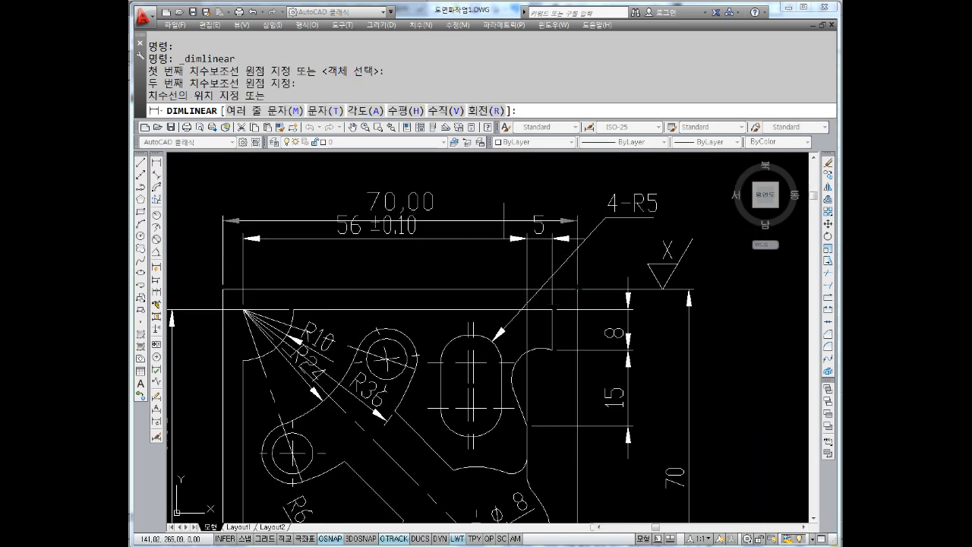
pyautogui.click(494, 196)
pyautogui.scroll(-2, 491, 205)
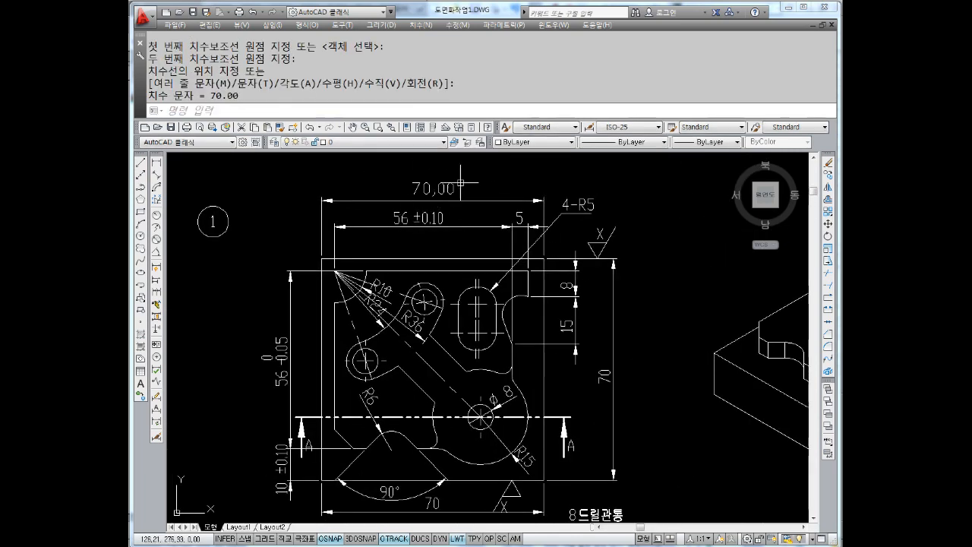
pyautogui.press('Escape')
pyautogui.press('Escape')
pyautogui.scroll(-1, 285, 194)
pyautogui.press('Escape')
pyautogui.press('Escape')
pyautogui.press('Escape')
pyautogui.scroll(-1, 285, 193)
# - Erase the dimensions, leader notes and surface finish symbol above and to the right of the plan view
pyautogui.moveTo(480, 260); pyautogui.dragTo(486, 241, button='middle')
pyautogui.moveTo(469, 186); pyautogui.dragTo(487, 239, button='middle')
pyautogui.click(555, 203)
pyautogui.click(311, 249)
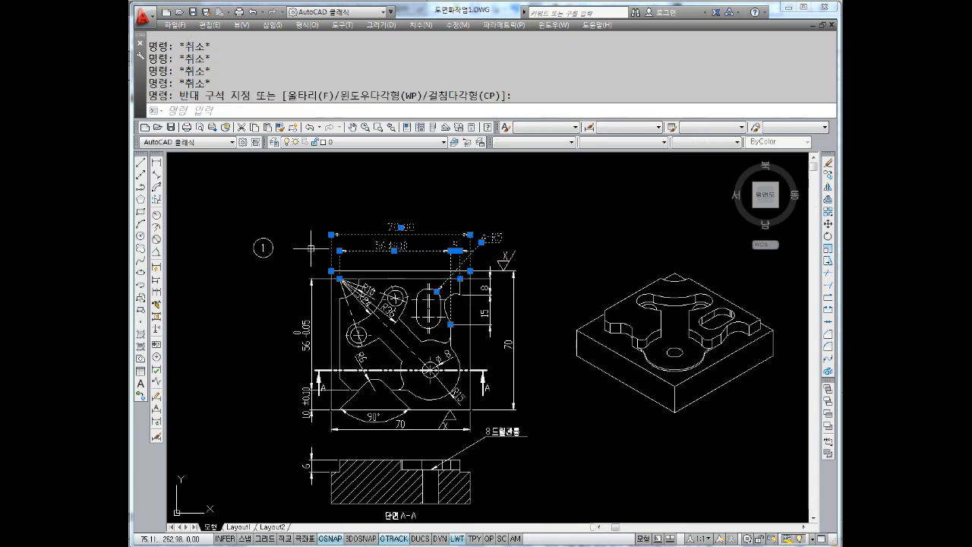
pyautogui.press('Delete')
pyautogui.moveTo(535, 328); pyautogui.dragTo(524, 271, button='middle')
pyautogui.click(530, 188)
pyautogui.click(473, 381)
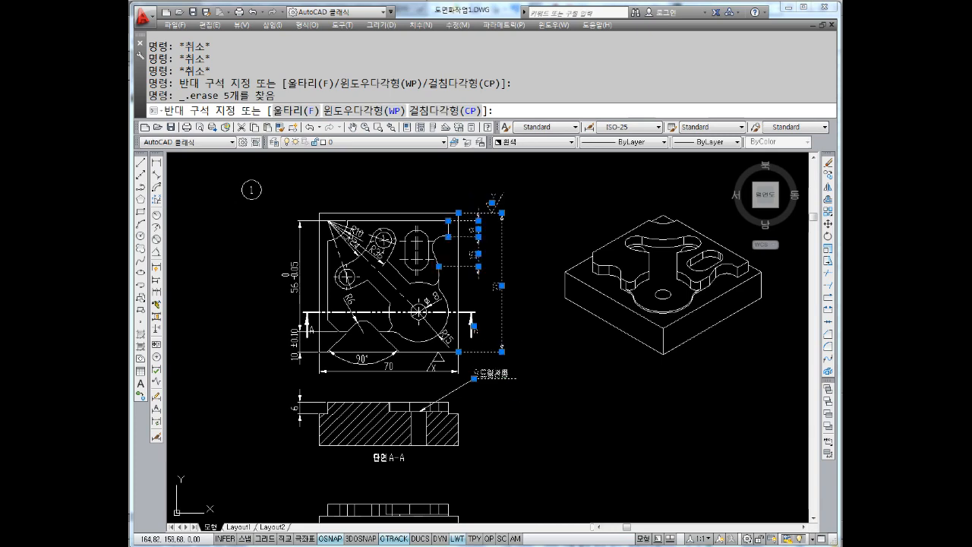
pyautogui.press('Delete')
# - Erase the section and front views below the plan view, plus its left-hand dimensions, section line and numbered balloon
pyautogui.moveTo(497, 391); pyautogui.dragTo(521, 326, button='middle')
pyautogui.click(528, 316)
pyautogui.click(214, 503)
pyautogui.press('Delete')
pyautogui.moveTo(305, 302); pyautogui.dragTo(354, 389, button='middle')
pyautogui.click(351, 233)
pyautogui.click(281, 430)
pyautogui.press('Delete')
pyautogui.click(313, 206)
pyautogui.click(294, 269)
pyautogui.press('Delete')
# - Erase the isometric view and the leftover section arrow to the right of the plan view
pyautogui.moveTo(456, 304); pyautogui.dragTo(319, 291, button='middle')
pyautogui.click(694, 189)
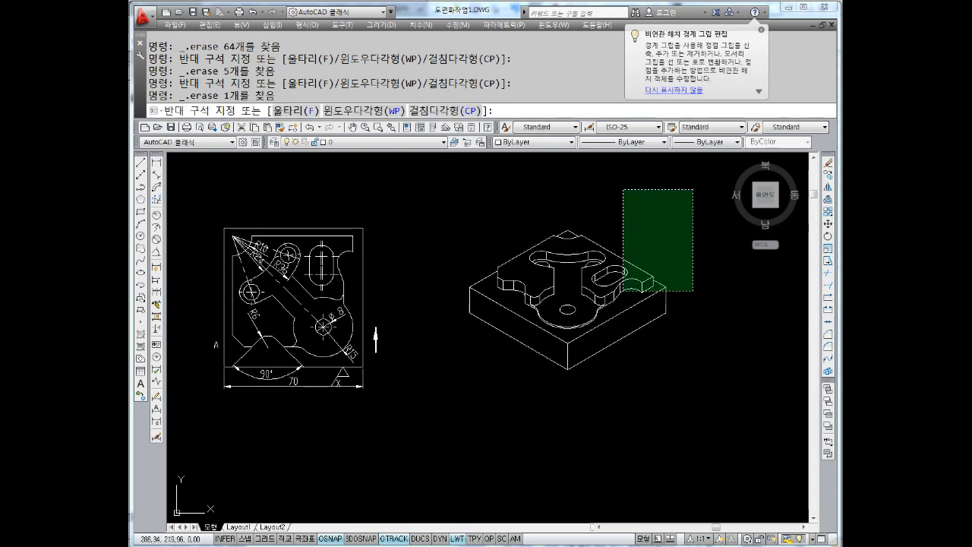
pyautogui.click(484, 422)
pyautogui.press('Delete')
pyautogui.click(598, 218)
pyautogui.click(464, 356)
pyautogui.press('Delete')
pyautogui.moveTo(406, 350); pyautogui.dragTo(443, 340, button='middle')
pyautogui.click(457, 310)
pyautogui.click(412, 389)
pyautogui.scroll(3, 299, 259)
pyautogui.press('Delete')
# - Erase the Ø8, R15, R36, R24 and R10 dimensions and their construction lines inside the plan view
pyautogui.click(462, 413)
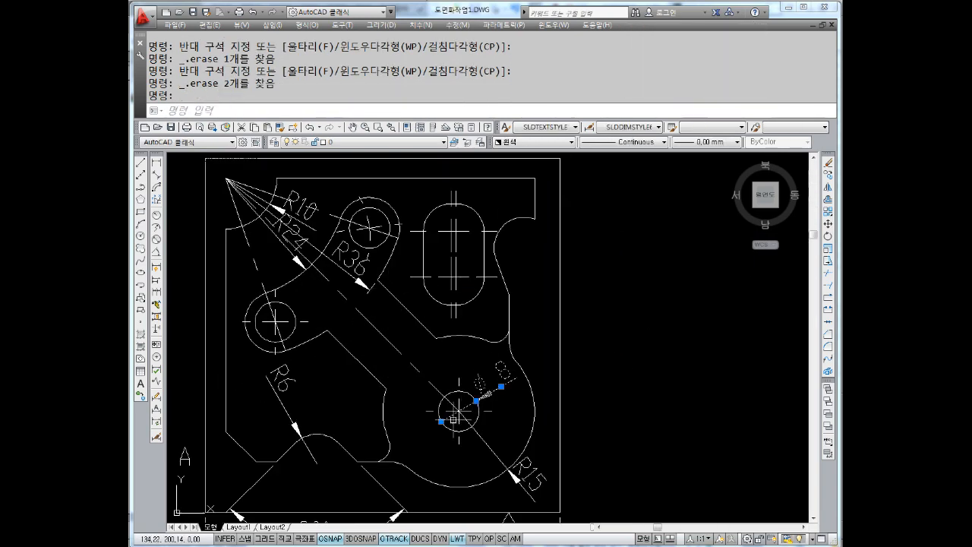
pyautogui.press('Delete')
pyautogui.click(428, 379)
pyautogui.click(378, 338)
pyautogui.press('Delete')
pyautogui.click(321, 196)
pyautogui.click(302, 219)
pyautogui.press('Delete')
pyautogui.click(295, 224)
pyautogui.click(282, 247)
pyautogui.press('Delete')
# - Erase the centre marks of the two small holes and the slot in the plan view
pyautogui.moveTo(313, 252); pyautogui.dragTo(349, 253, button='middle')
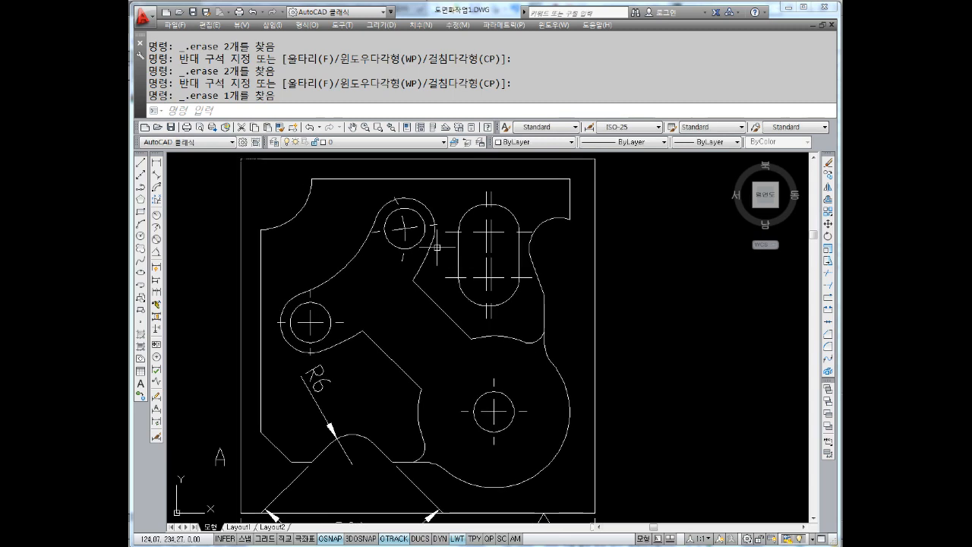
pyautogui.press('Delete')
pyautogui.click(313, 322)
pyautogui.press('Delete')
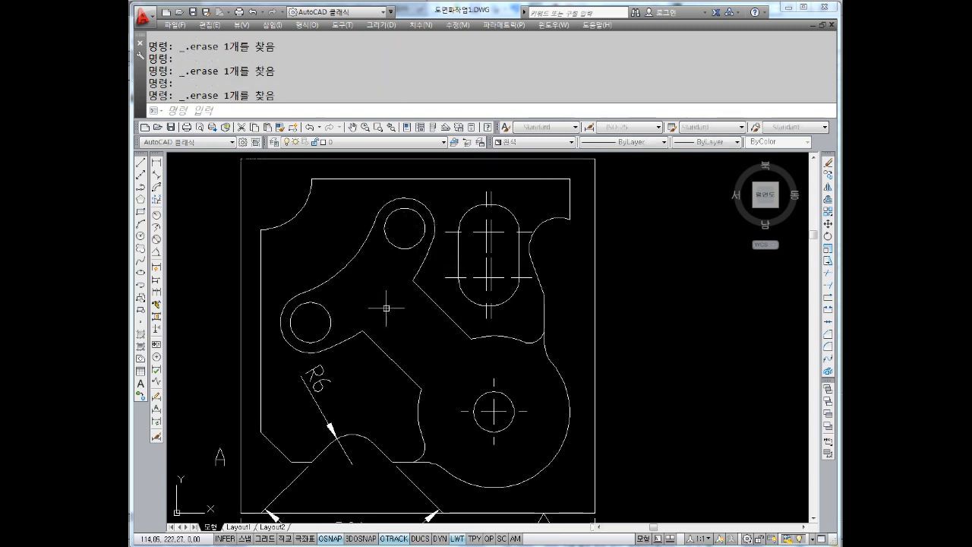
pyautogui.click(510, 230)
pyautogui.click(465, 283)
pyautogui.press('Delete')
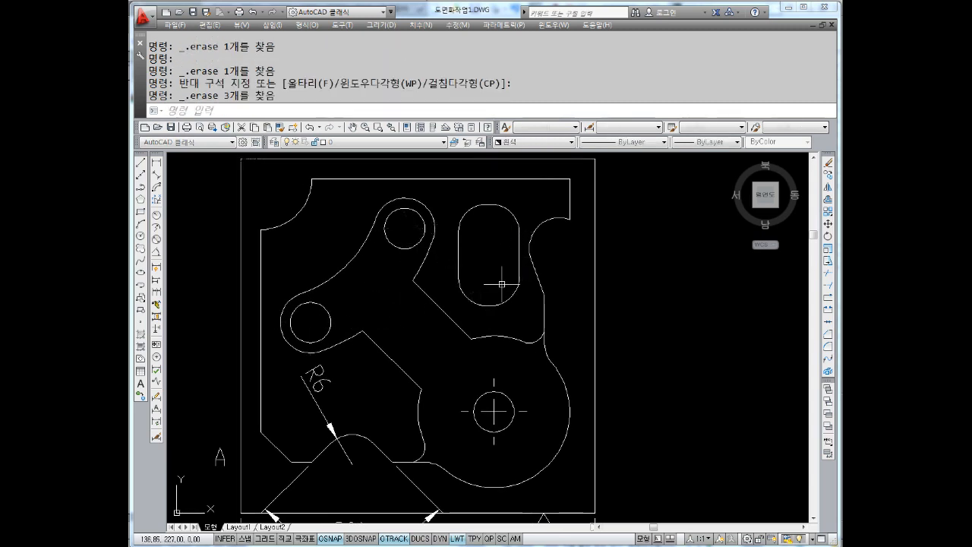
# - Erase the R6 radius dimension of the notch at the contour's lower edge and the dimension below that notch
pyautogui.moveTo(473, 371); pyautogui.dragTo(460, 304, button='middle')
pyautogui.click(335, 310)
pyautogui.click(298, 339)
pyautogui.press('Delete')
pyautogui.moveTo(339, 405); pyautogui.dragTo(373, 332, button='middle')
pyautogui.click(485, 381)
pyautogui.click(400, 436)
pyautogui.press('Delete')
# - Erase the two section letters A around the plan view and the centre mark of the large hole
pyautogui.click(616, 395)
pyautogui.click(500, 460)
pyautogui.press('Delete')
pyautogui.click(247, 295)
pyautogui.click(220, 324)
pyautogui.press('Delete')
pyautogui.scroll(2, 467, 254)
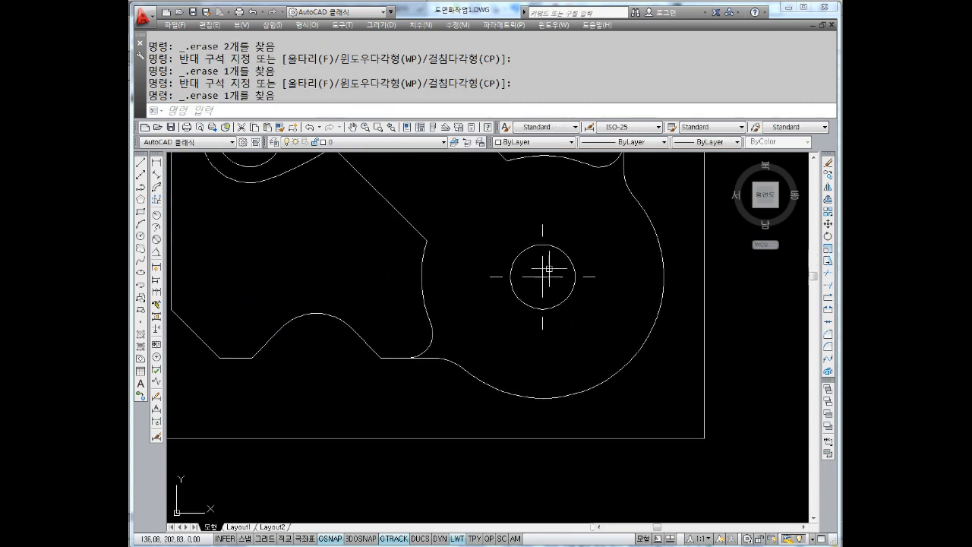
pyautogui.scroll(-3, 533, 310)
pyautogui.moveTo(534, 310)
pyautogui.mouseDown(button='middle')
pyautogui.moveTo(500, 354)
pyautogui.moveTo(523, 270)
pyautogui.mouseUp(button='middle')
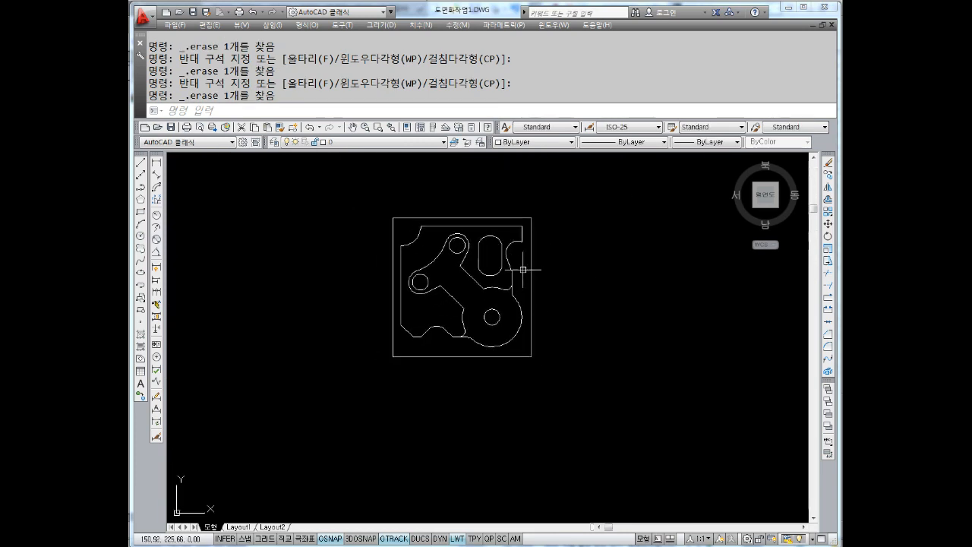
# - Move the whole outline from the outer square's lower-left corner to the origin 0,0 and zoom to the entire drawing
pyautogui.press('Escape')
pyautogui.press('Escape')
pyautogui.press('Escape')
pyautogui.press('Escape')
pyautogui.write('ㅡ')
pyautogui.press('Return')
pyautogui.press('Escape')
pyautogui.press('Escape')
pyautogui.press('Escape')
pyautogui.write('M')
pyautogui.press('Return')
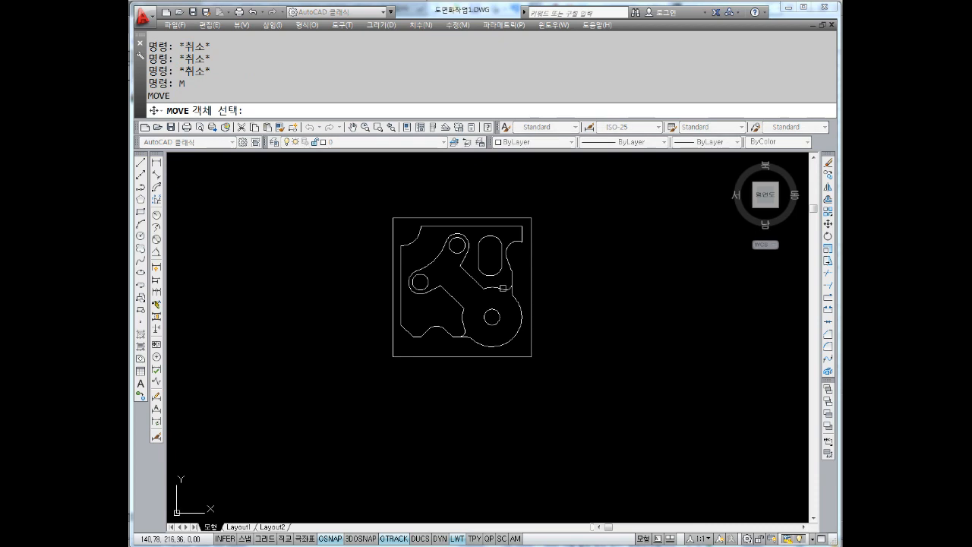
pyautogui.click(622, 186)
pyautogui.click(411, 419)
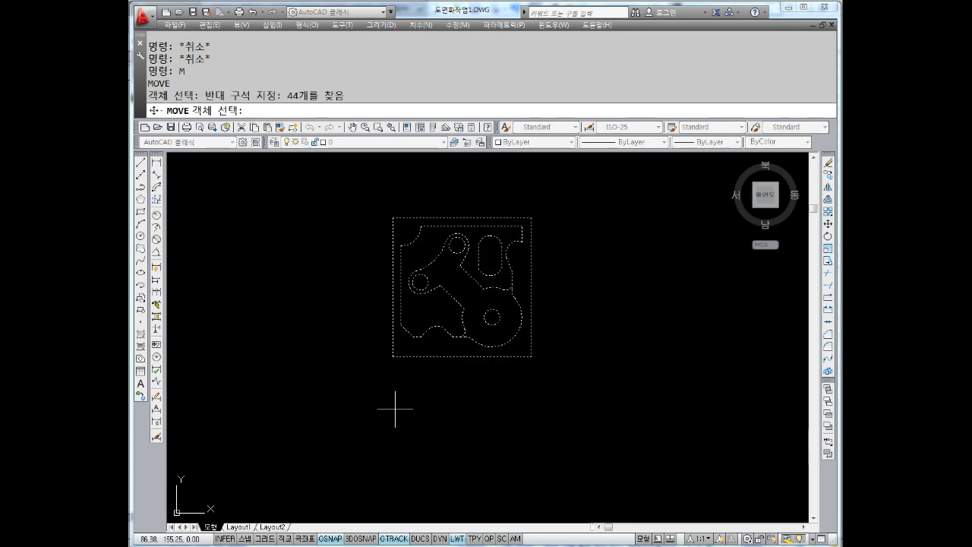
pyautogui.press('Return')
pyautogui.click(393, 356)
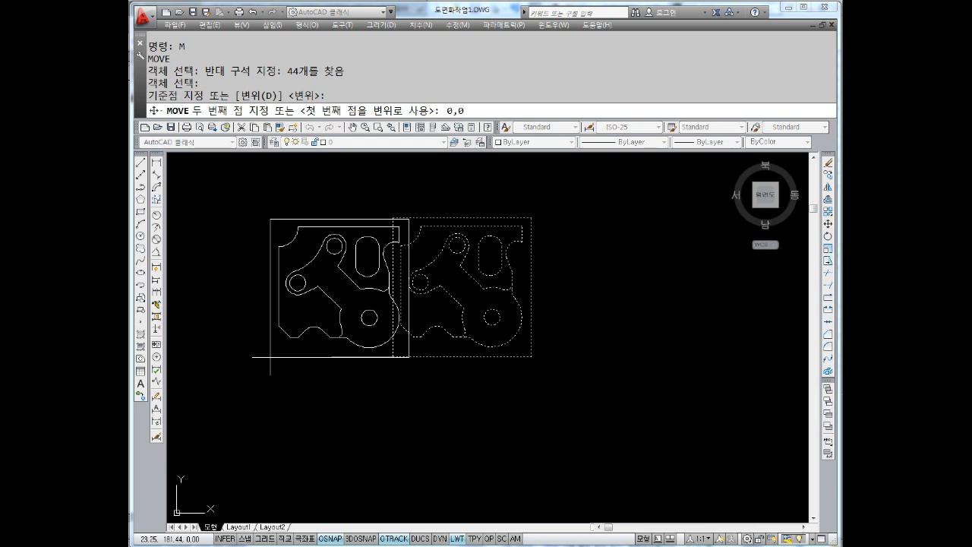
pyautogui.press('Return')
pyautogui.press('Escape')
pyautogui.press('Escape')
pyautogui.write('z')
pyautogui.press('Return')
pyautogui.write('a')
pyautogui.press('Return')
pyautogui.press('Escape')
pyautogui.scroll(5, 357, 414)
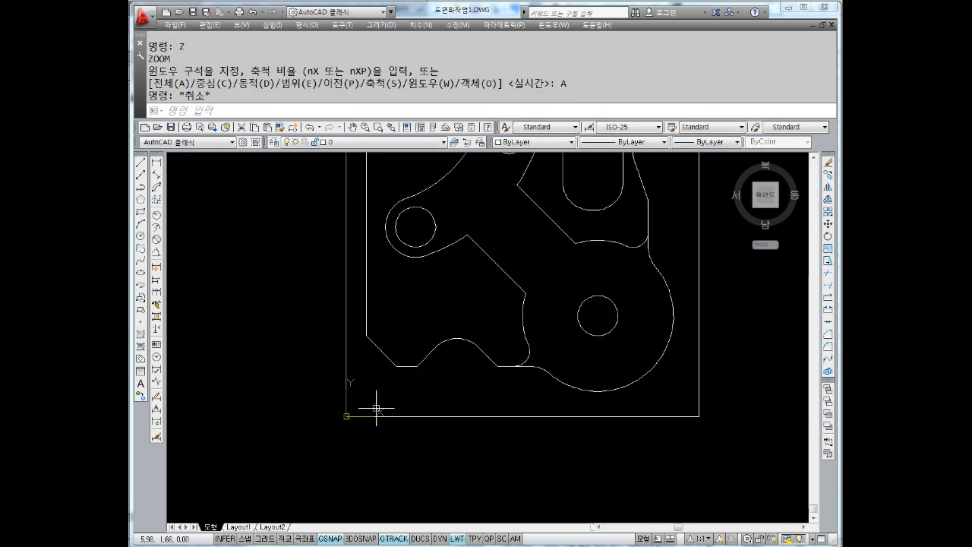
pyautogui.scroll(-2, 368, 408)
pyautogui.scroll(-2, 347, 412)
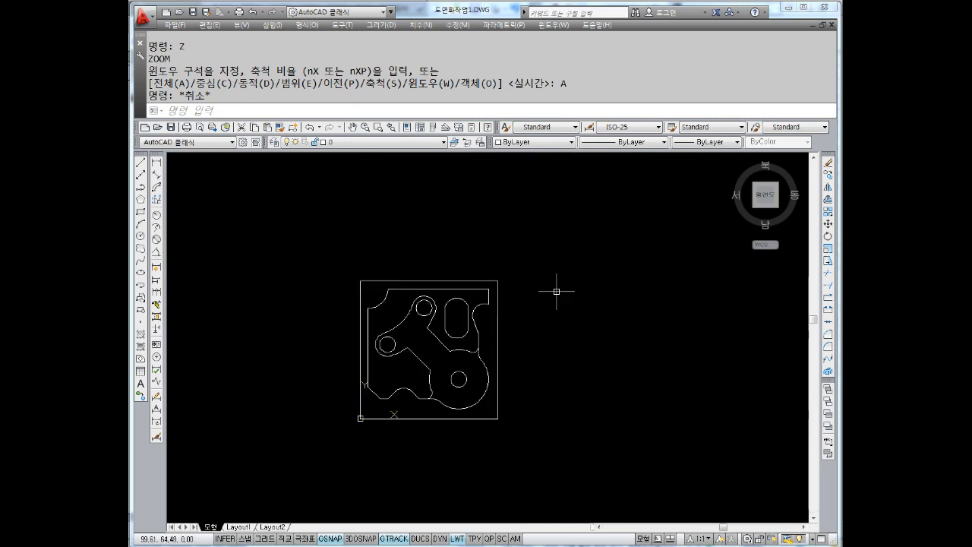
# - Move the whole outline away from the origin to a free spot up and to the right
pyautogui.click(548, 219)
pyautogui.moveTo(344, 453); pyautogui.dragTo(328, 453, button='middle')
pyautogui.press('Escape')
pyautogui.press('Escape')
pyautogui.press('Escape')
pyautogui.press('Escape')
pyautogui.write('m')
pyautogui.press('Return')
pyautogui.click(590, 196)
pyautogui.click(266, 488)
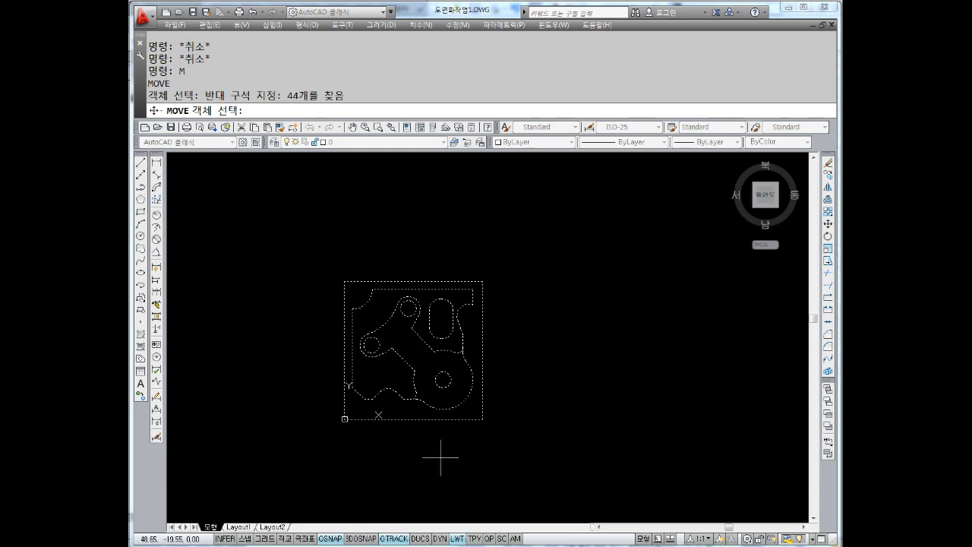
pyautogui.press('Return')
pyautogui.click(463, 335)
pyautogui.scroll(-4, 471, 330)
pyautogui.click(531, 275)
pyautogui.press('Escape')
pyautogui.press('Escape')
pyautogui.press('Escape')
pyautogui.press('Escape')
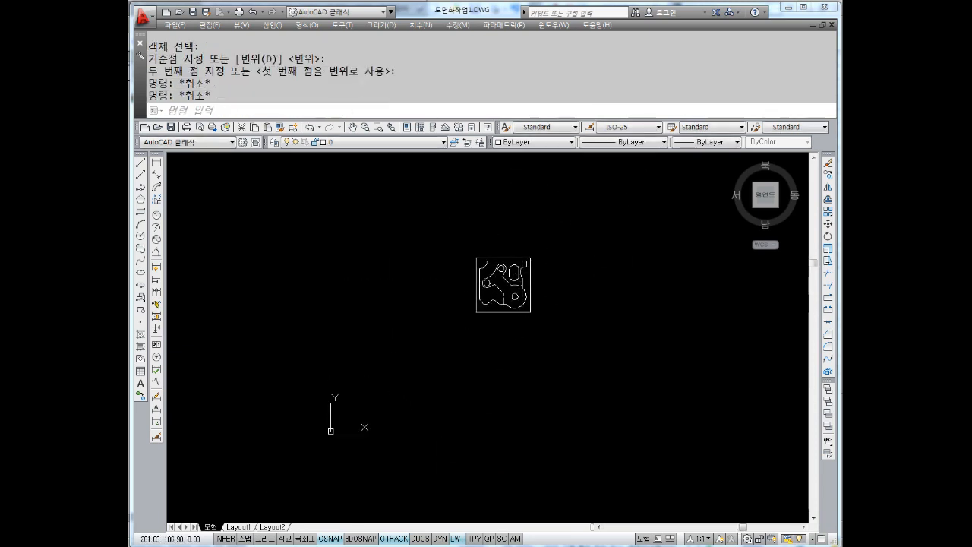
# - Move the whole outline so that the outer square's lower-left corner lies at 0,0
pyautogui.scroll(2, 532, 287)
pyautogui.scroll(2, 497, 293)
pyautogui.write('m')
pyautogui.press('Return')
pyautogui.scroll(-2, 498, 266)
pyautogui.click(573, 187)
pyautogui.click(402, 368)
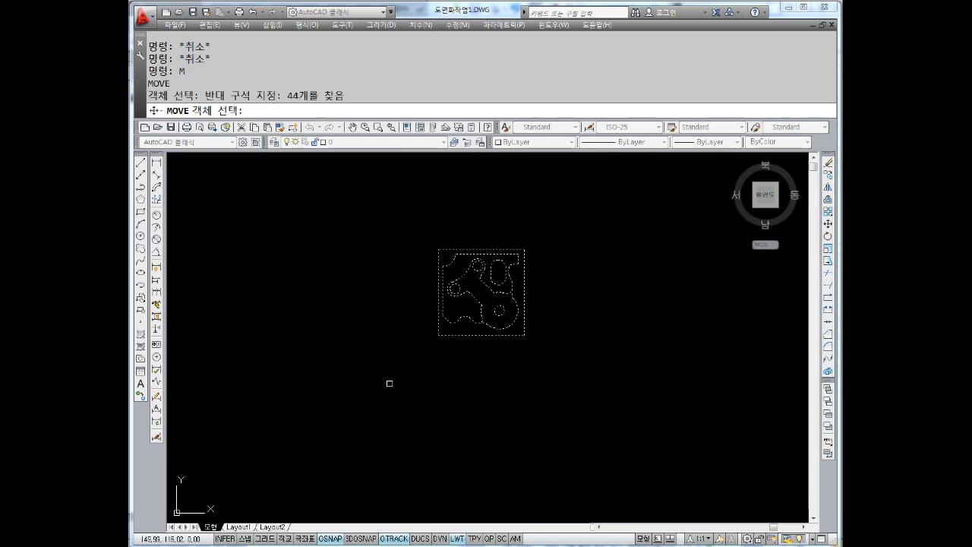
pyautogui.press('Return')
pyautogui.scroll(2, 456, 354)
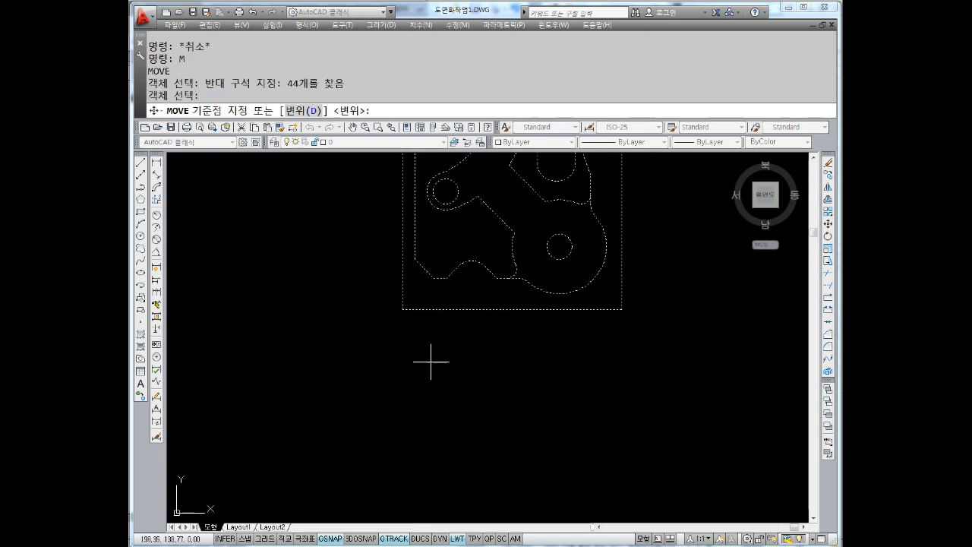
pyautogui.click(402, 309)
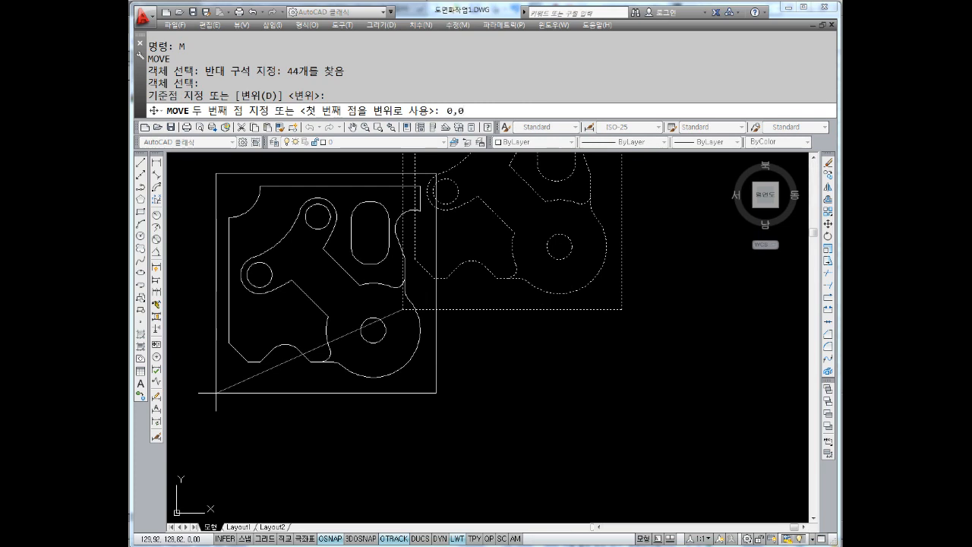
pyautogui.write('0,0')
pyautogui.press('Return')
pyautogui.press('Escape')
pyautogui.press('Escape')
pyautogui.press('Escape')
pyautogui.scroll(-3, 354, 304)
pyautogui.scroll(5, 295, 360)
pyautogui.moveTo(325, 367); pyautogui.dragTo(319, 384, button='middle')
pyautogui.moveTo(347, 287); pyautogui.dragTo(439, 284, button='middle')
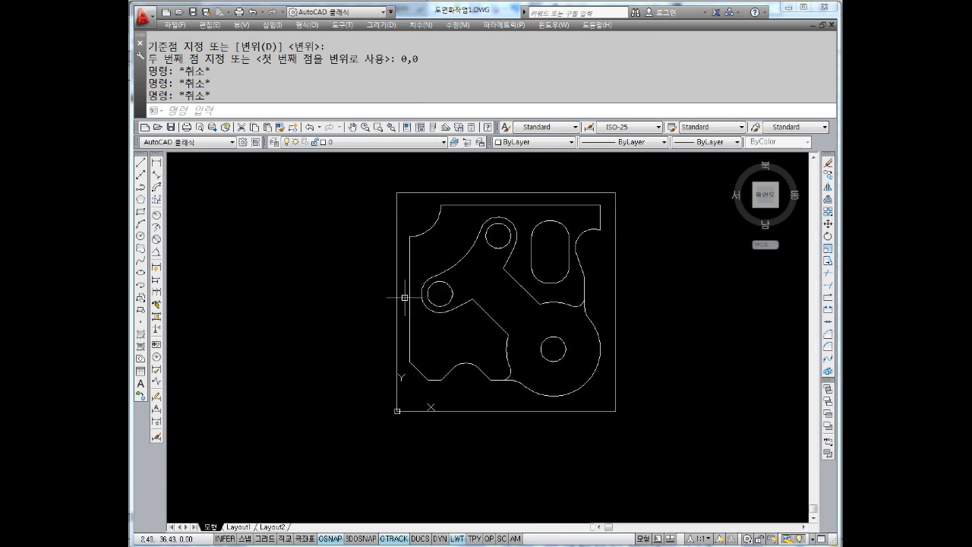
# - Save the drawing, and save a copy named 캠2000 in AutoCAD 2000/LT2000 DWG format in folder 0502
pyautogui.hotkey('ctrl', 's')
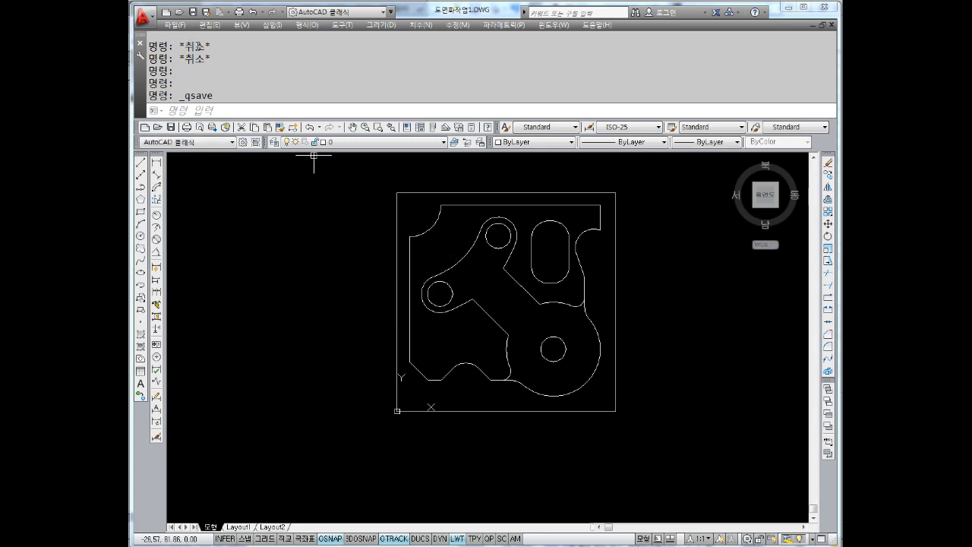
pyautogui.click(175, 25)
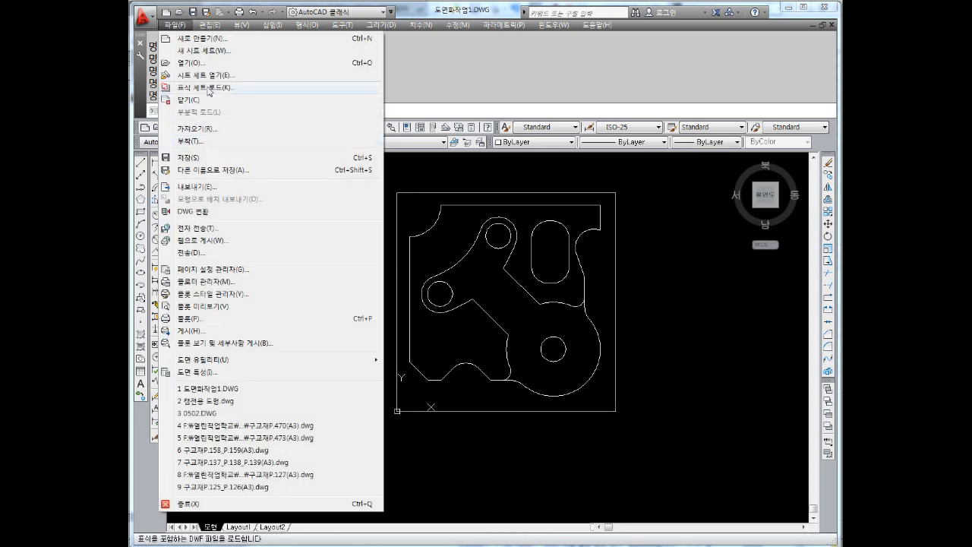
pyautogui.click(211, 170)
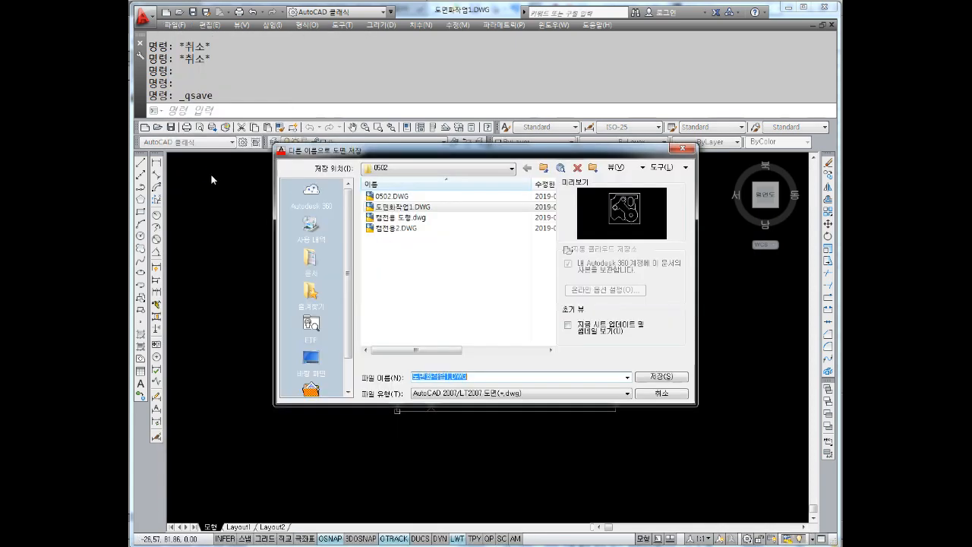
pyautogui.click(480, 393)
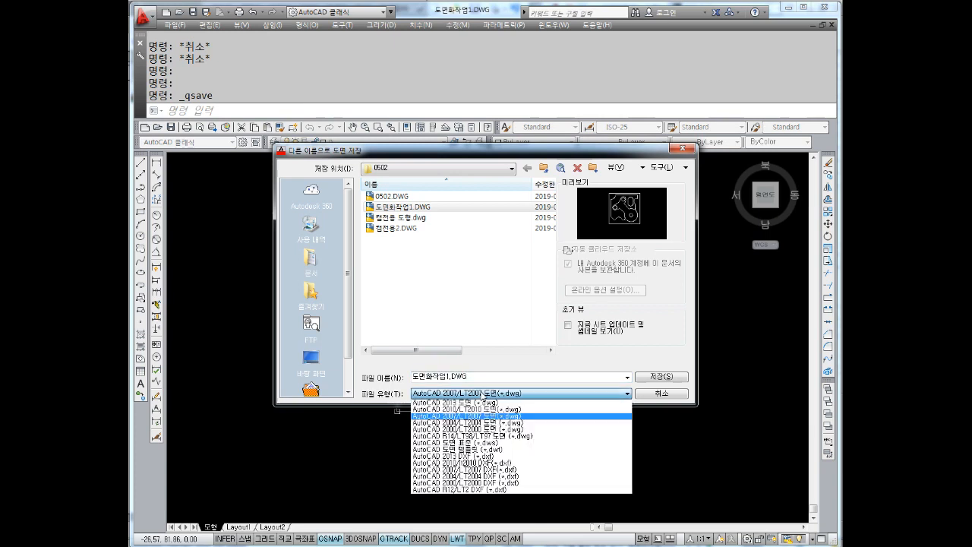
pyautogui.click(480, 430)
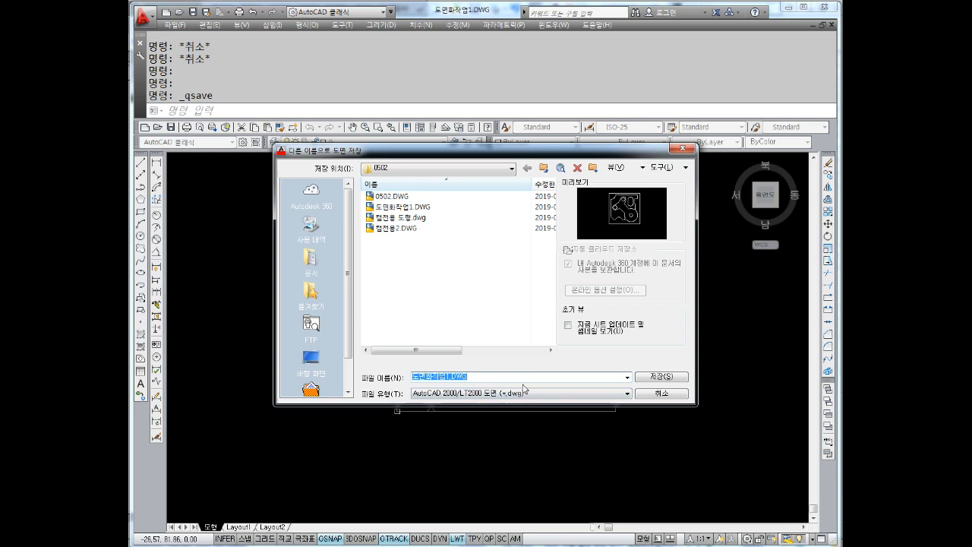
pyautogui.click(449, 394)
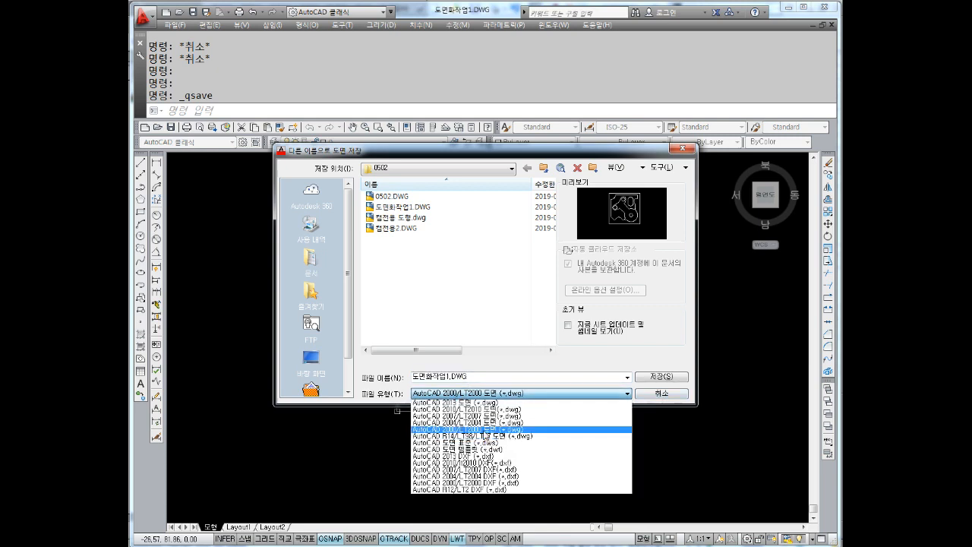
pyautogui.click(485, 430)
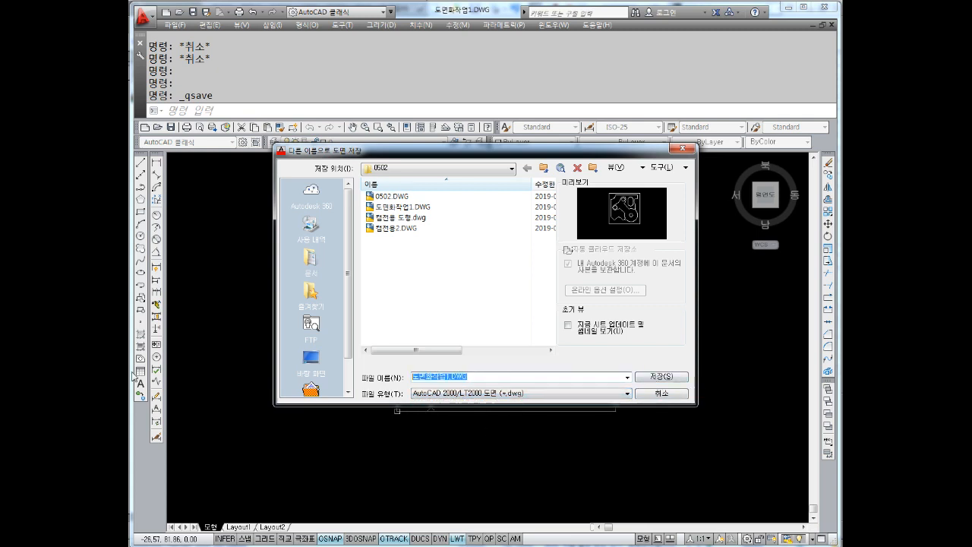
pyautogui.write('20세')
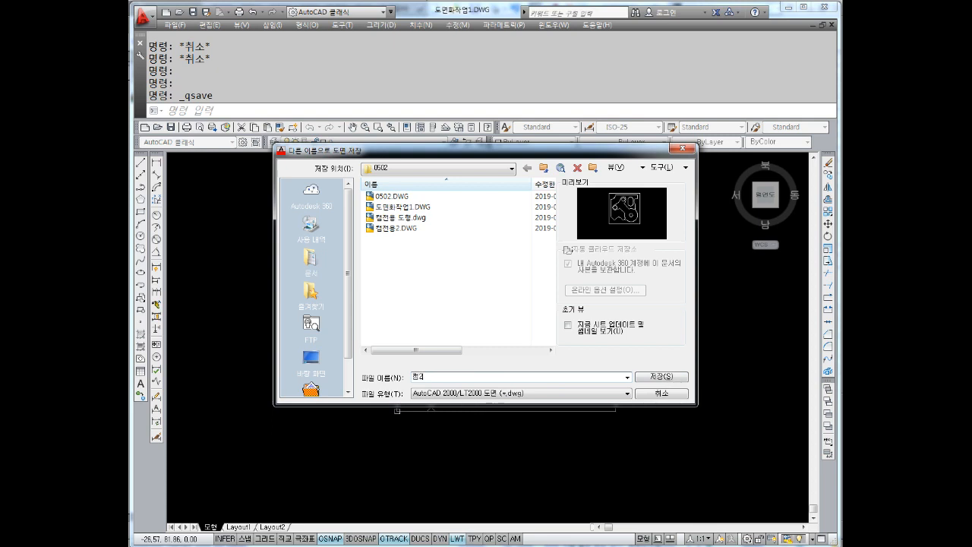
pyautogui.press('Return')
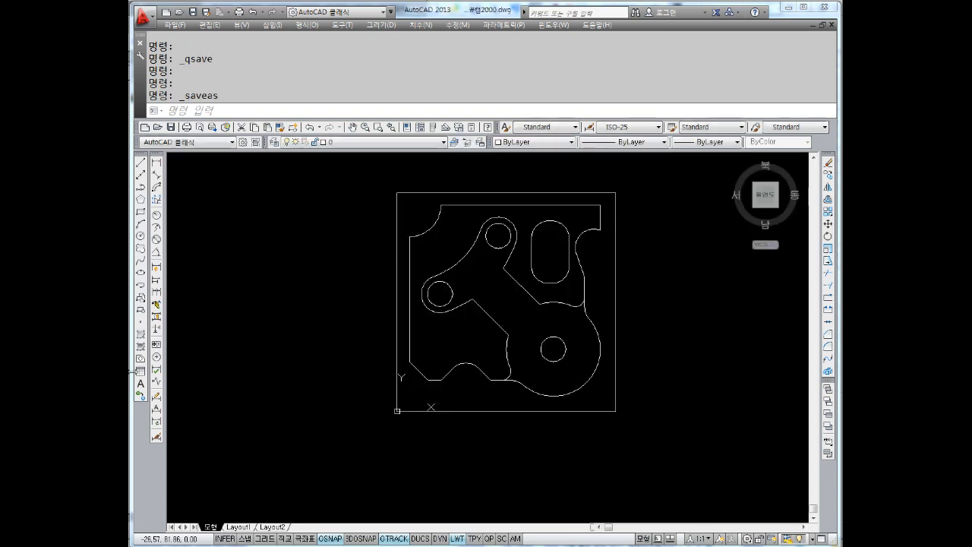
# - Launch Mastercam X7 and bring up its dialog for opening a file
pyautogui.click(141, 544)
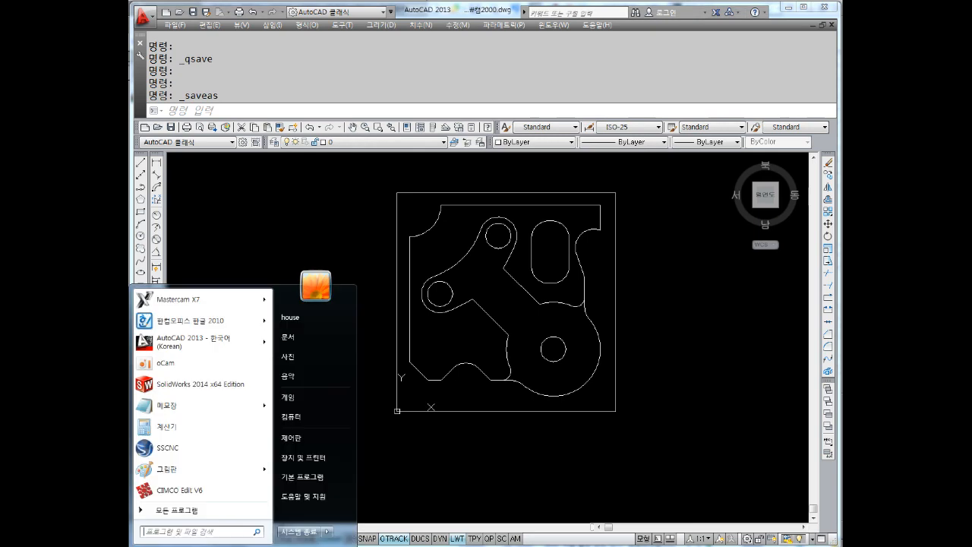
pyautogui.click(182, 299)
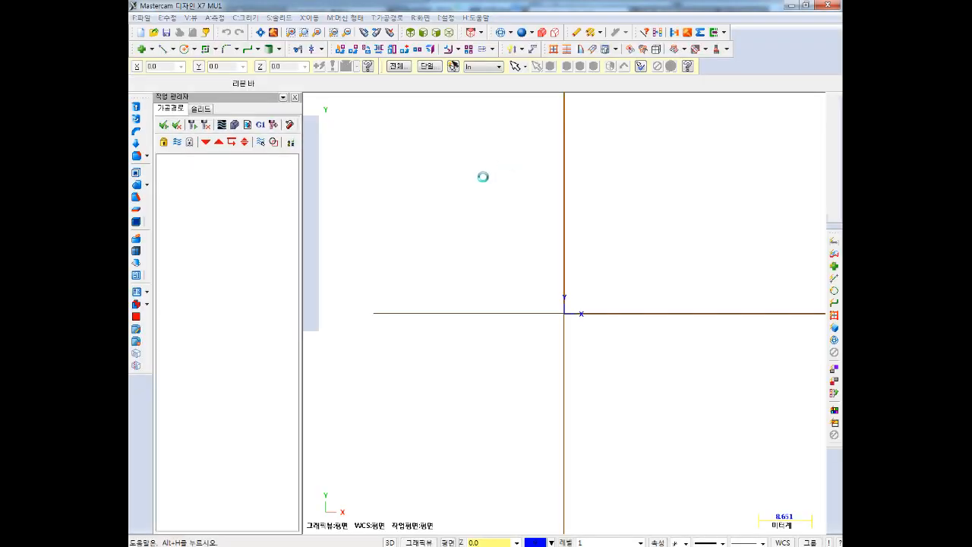
pyautogui.click(142, 18)
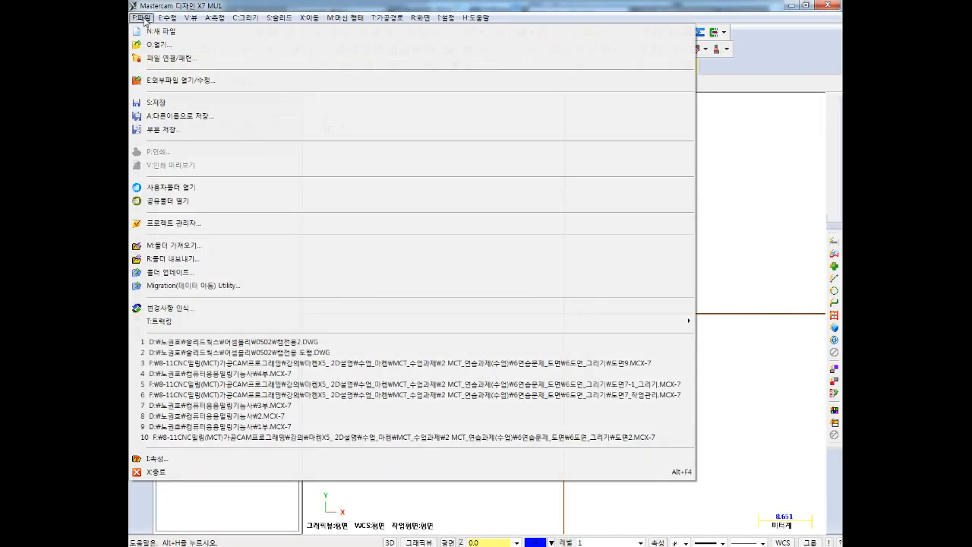
pyautogui.click(161, 32)
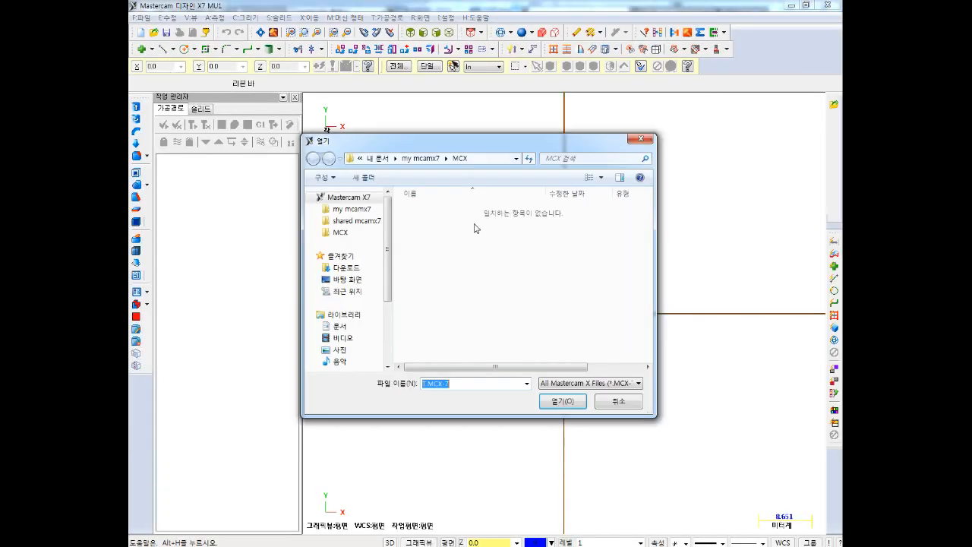
# - Browse on drive D: through the personal folder and 솔리드웍스\어셈블리 to the folder 0502
pyautogui.click(460, 252)
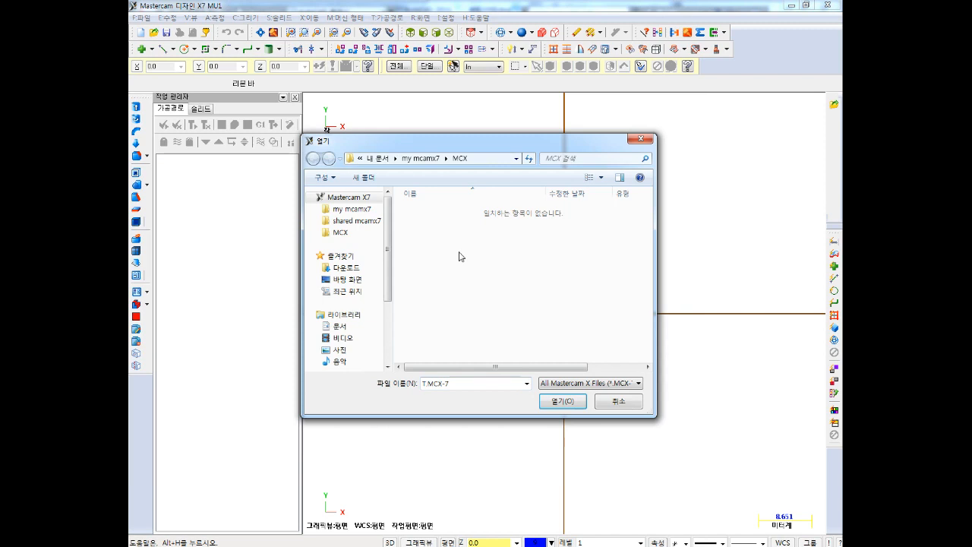
pyautogui.scroll(-3, 382, 325)
pyautogui.click(357, 309)
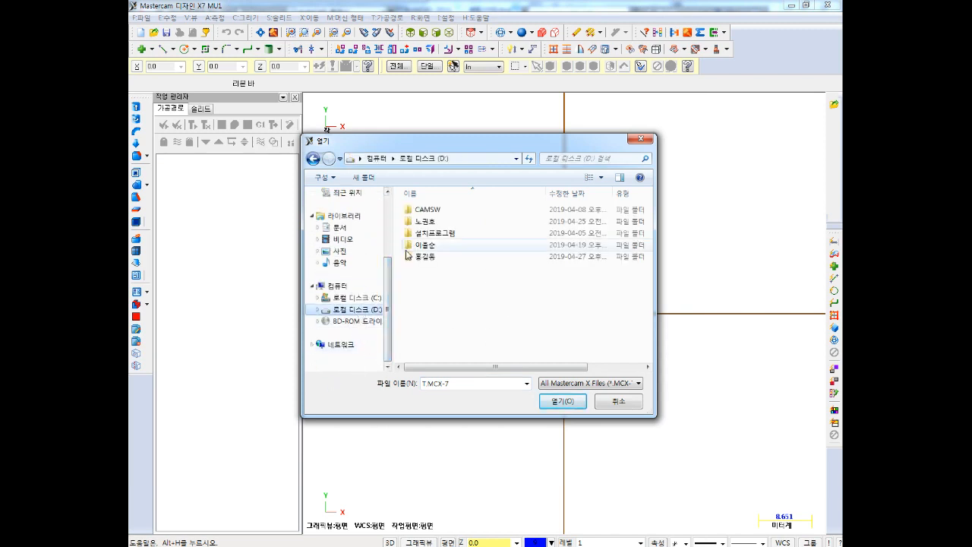
pyautogui.doubleClick(423, 222)
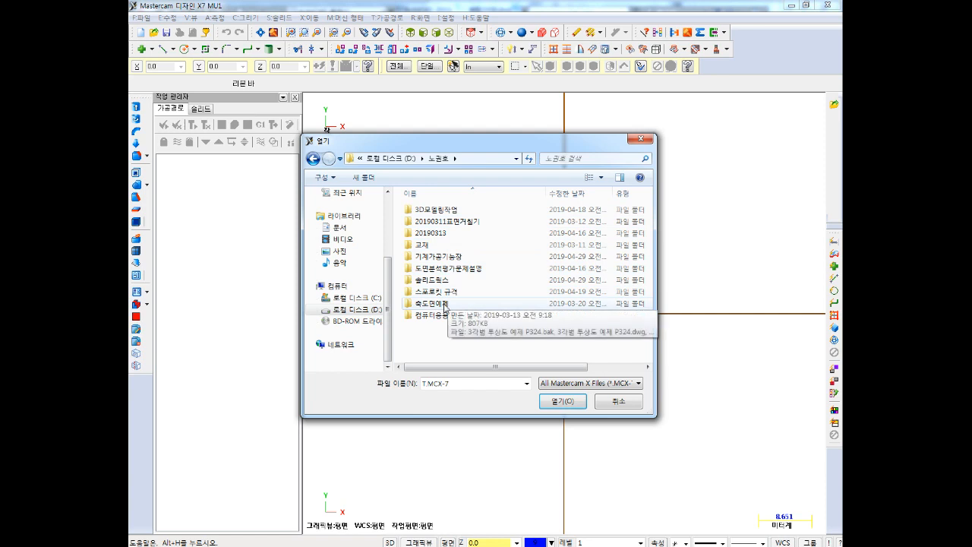
pyautogui.doubleClick(437, 282)
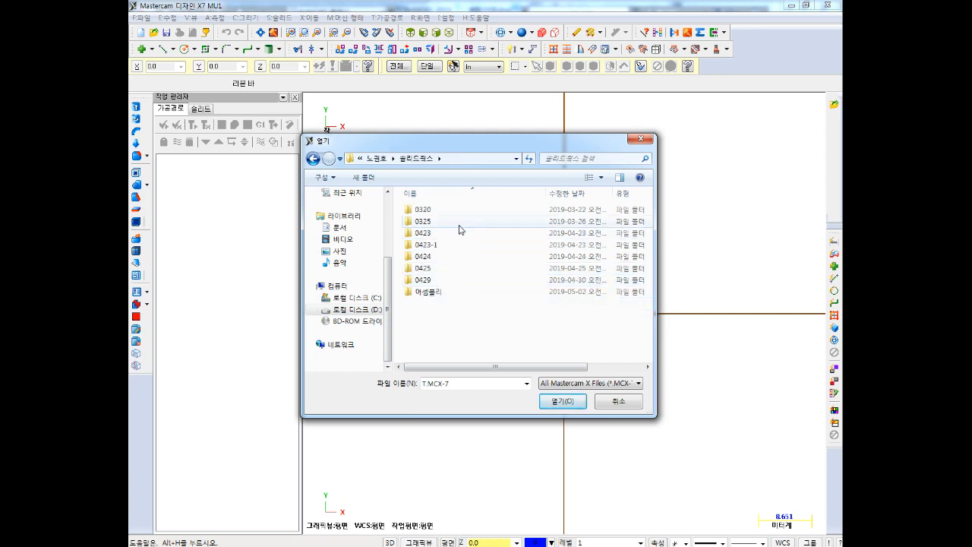
pyautogui.doubleClick(430, 291)
pyautogui.doubleClick(424, 268)
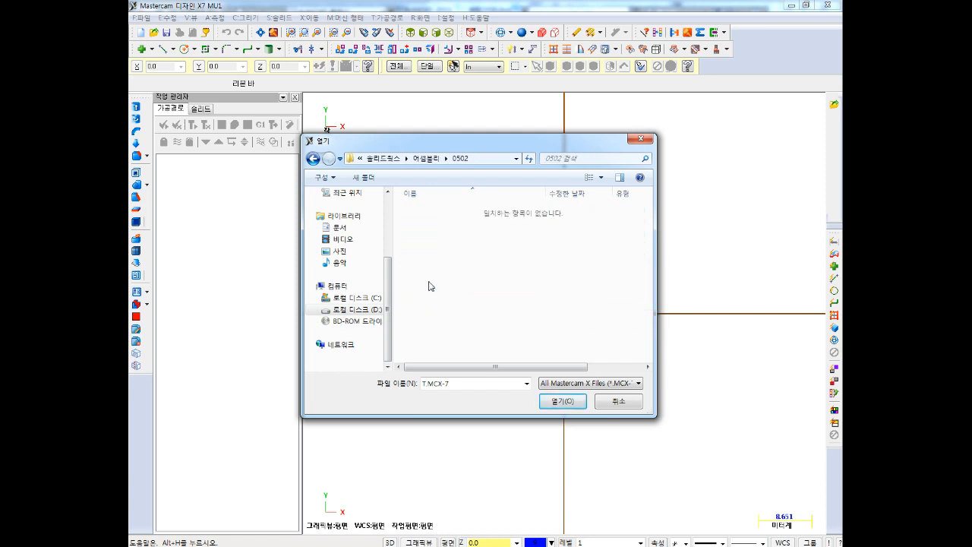
# - Set the file type to AutoCAD files and open 캠전용2.DWG, accepting the layout selection for the import
pyautogui.click(561, 384)
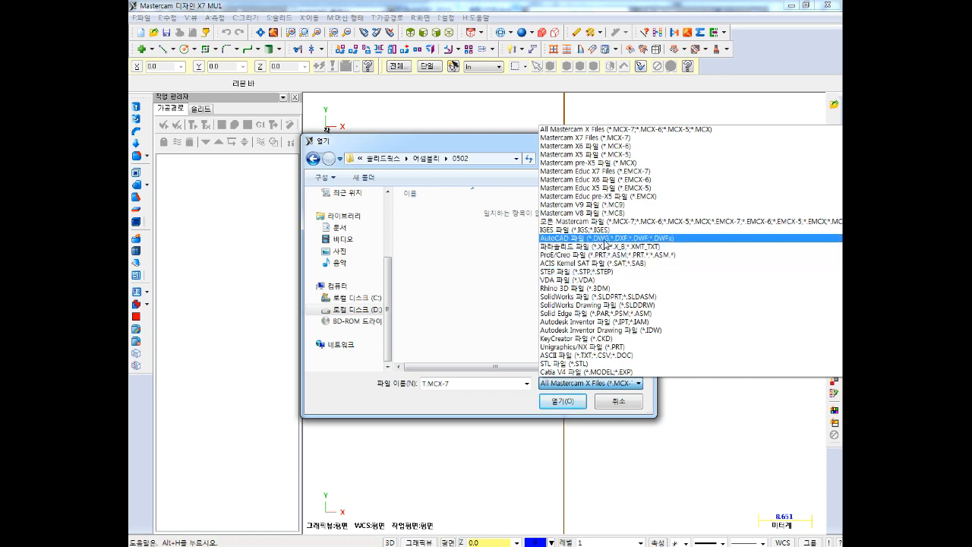
pyautogui.click(605, 241)
pyautogui.click(437, 257)
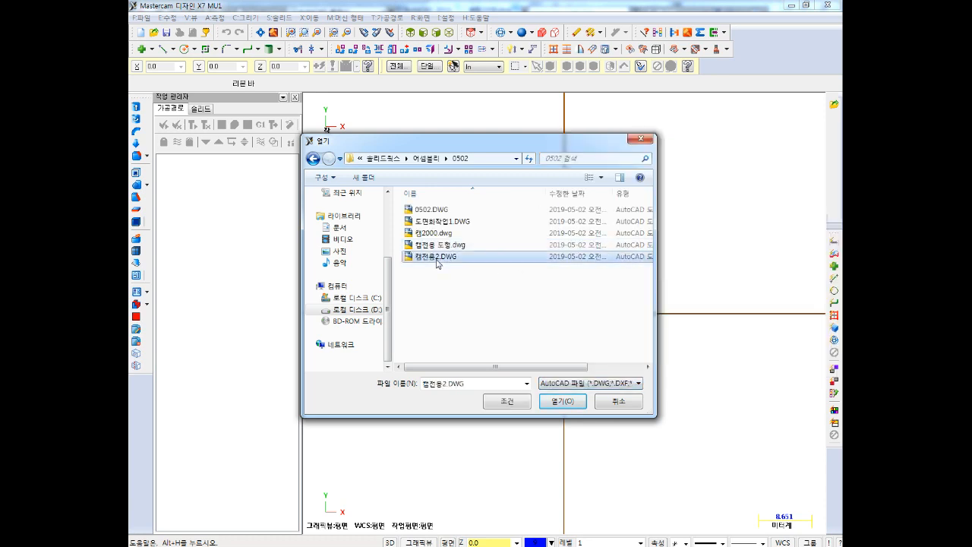
pyautogui.click(543, 404)
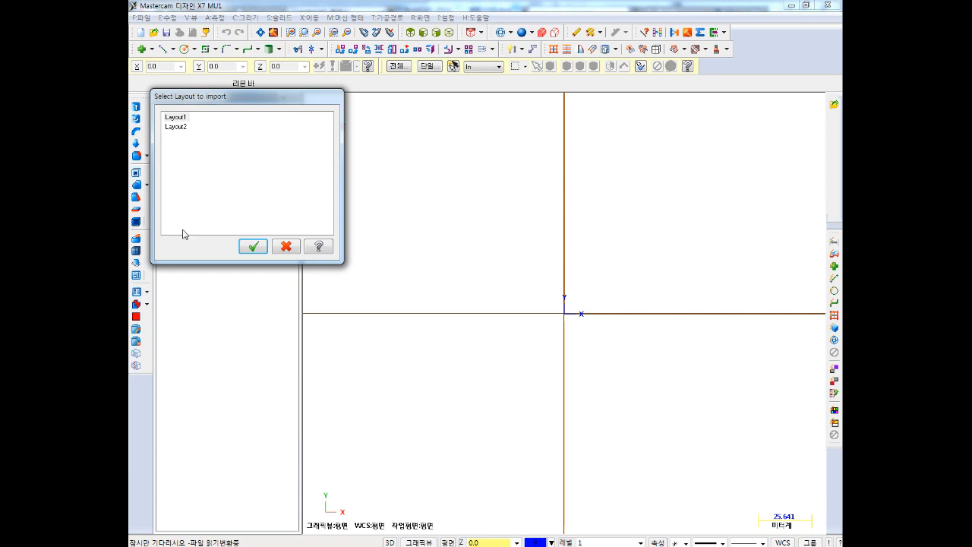
pyautogui.click(252, 246)
pyautogui.scroll(-5, 467, 274)
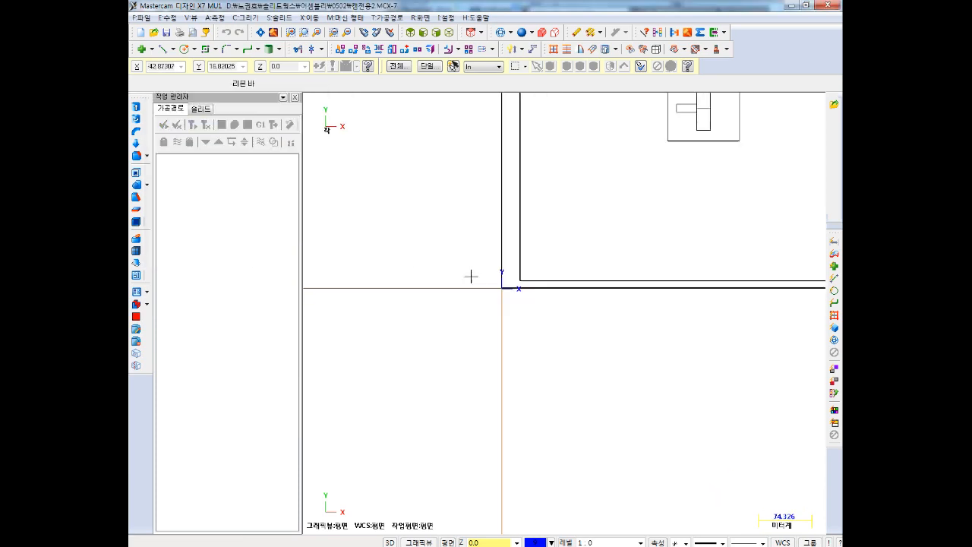
# - Look over the imported sheet, minimize the AutoCAD window holding 캠2000.dwg, and start a new empty Mastercam file
pyautogui.scroll(-2, 471, 278)
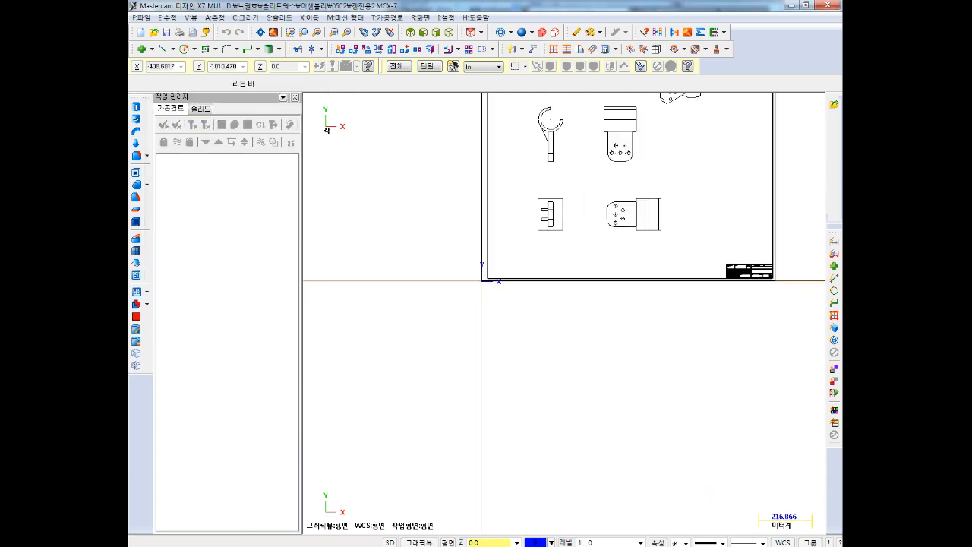
pyautogui.click(410, 494)
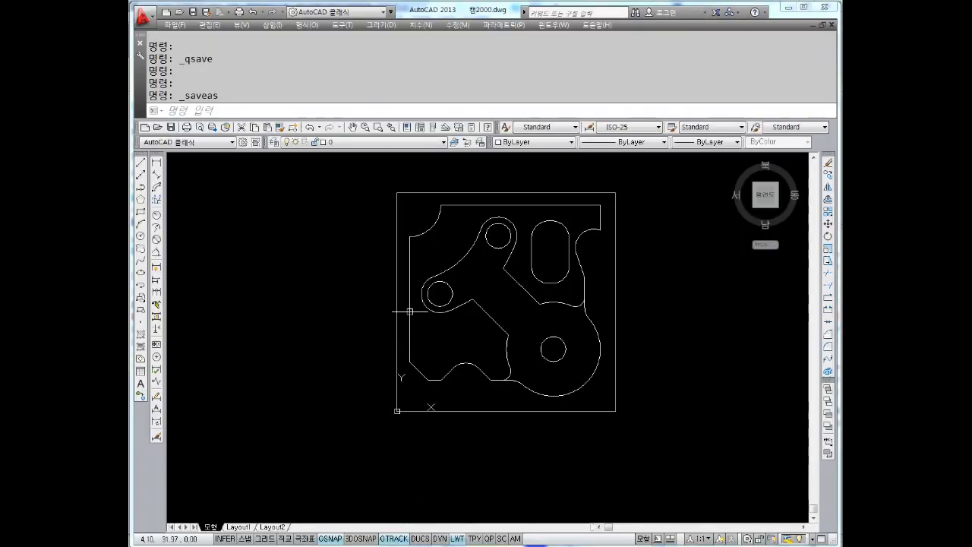
pyautogui.click(789, 7)
pyautogui.scroll(-3, 639, 259)
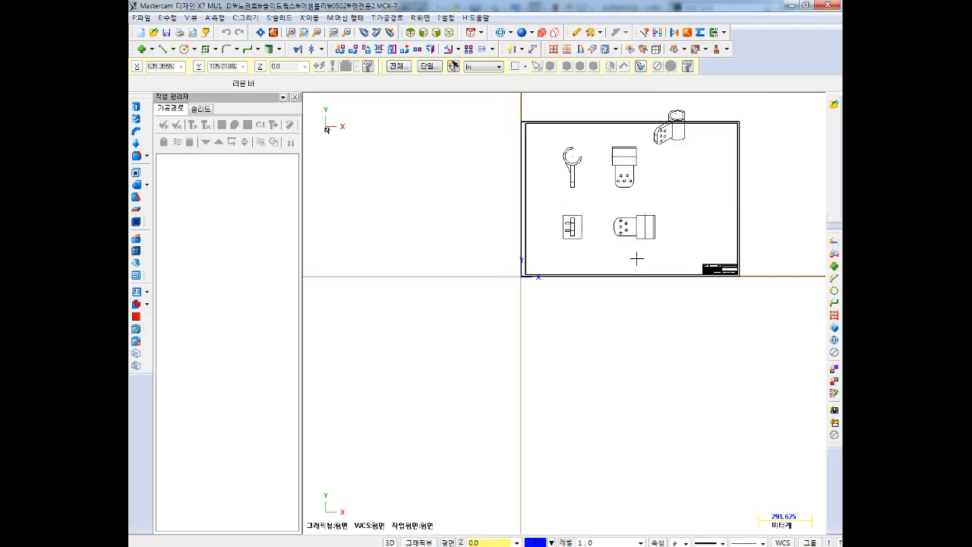
pyautogui.click(142, 17)
pyautogui.click(154, 32)
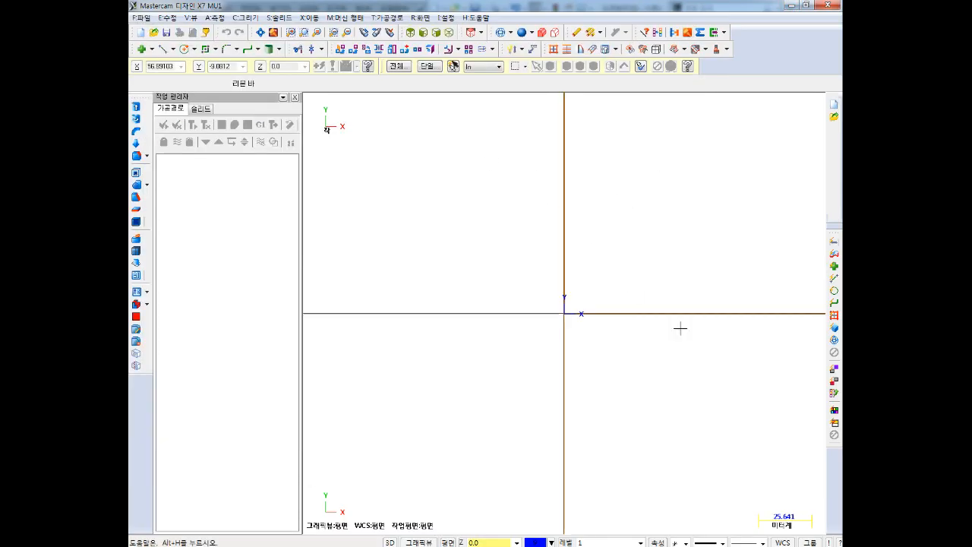
# - Start opening a file and browse on drive D: through the personal folder and 솔리드웍스\어셈블리 to the folder 0502
pyautogui.click(143, 18)
pyautogui.click(159, 44)
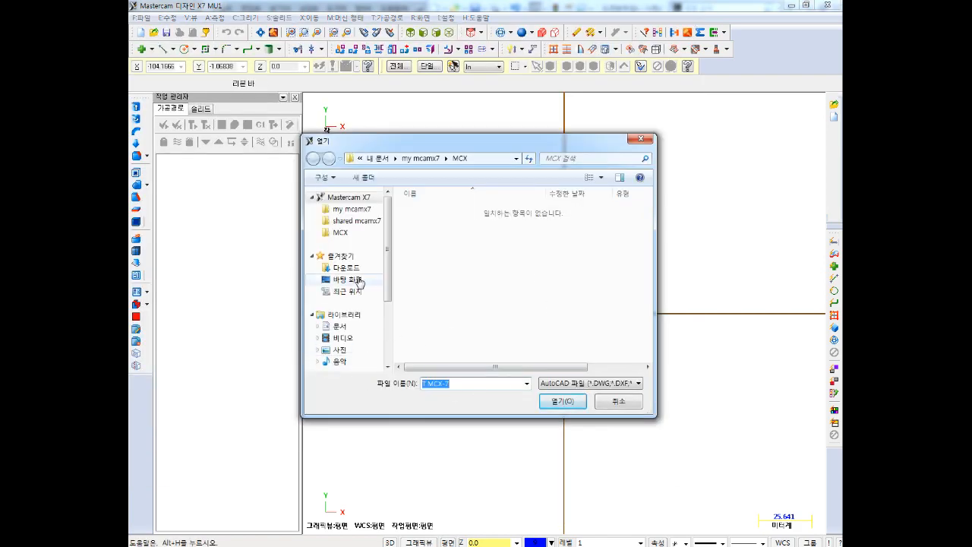
pyautogui.moveTo(386, 242); pyautogui.dragTo(386, 303)
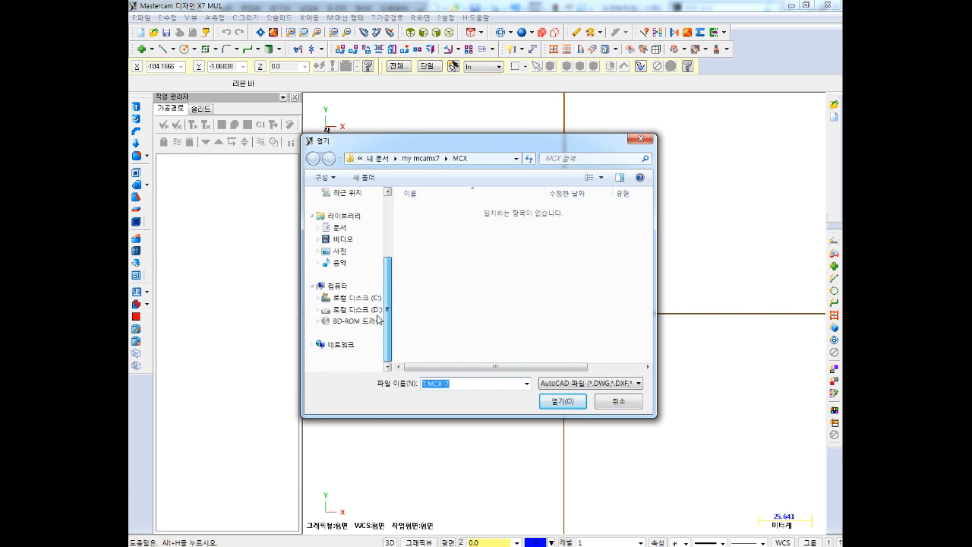
pyautogui.click(365, 310)
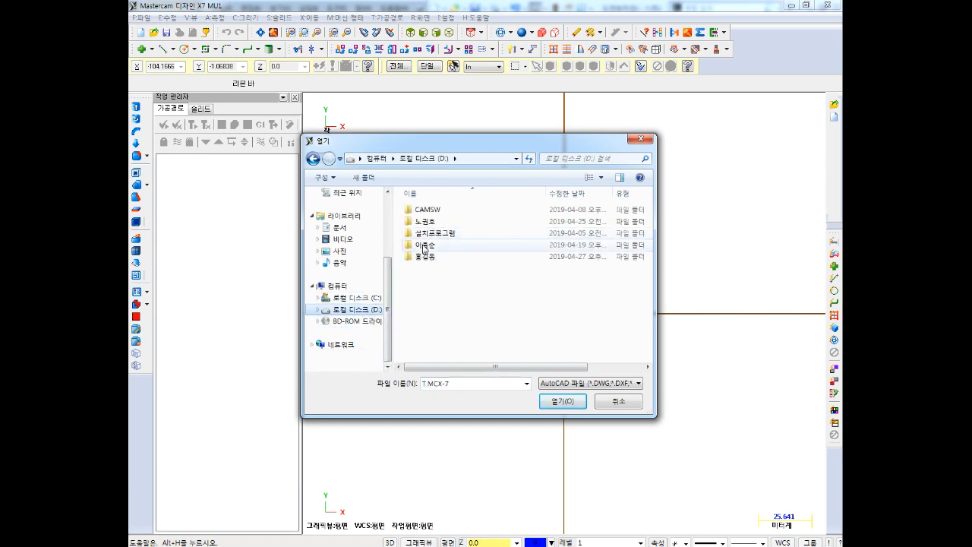
pyautogui.doubleClick(429, 221)
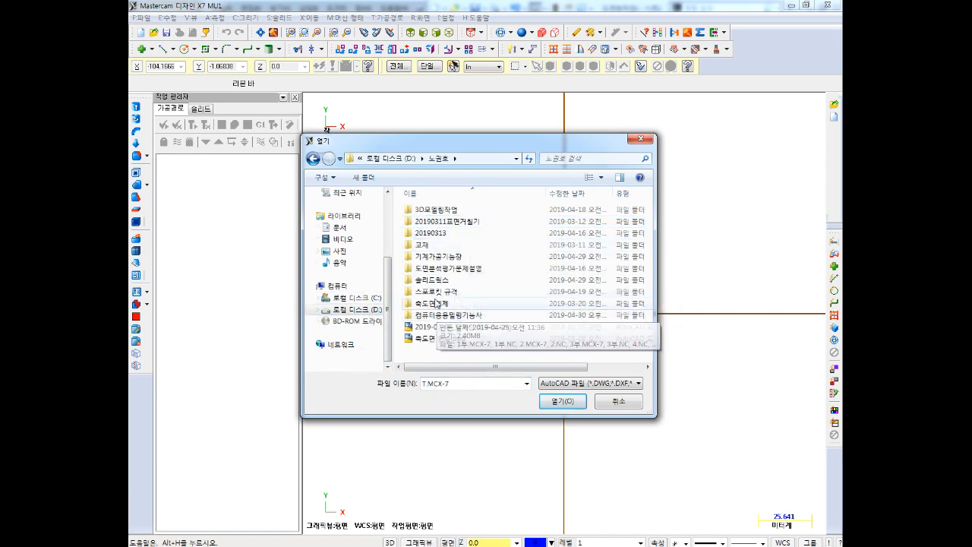
pyautogui.doubleClick(434, 279)
pyautogui.doubleClick(430, 294)
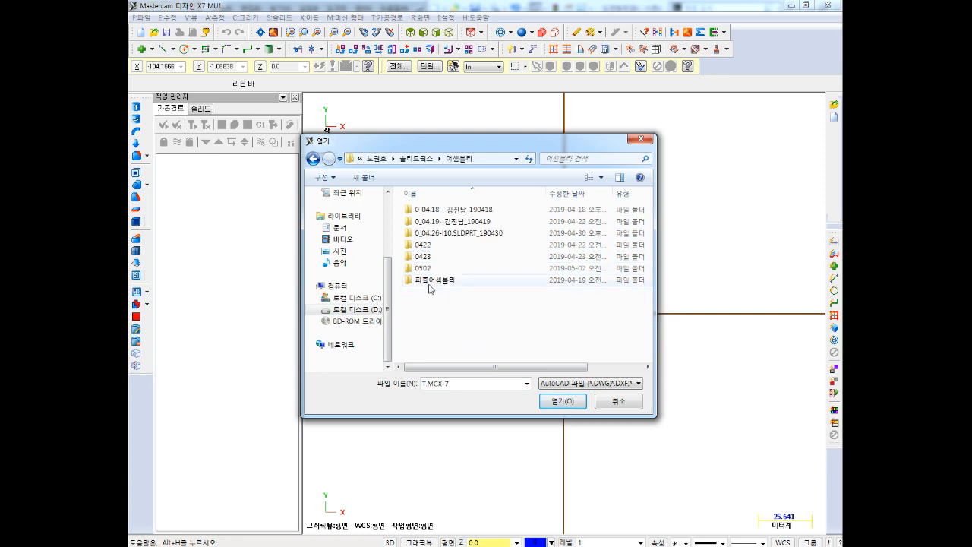
pyautogui.doubleClick(424, 268)
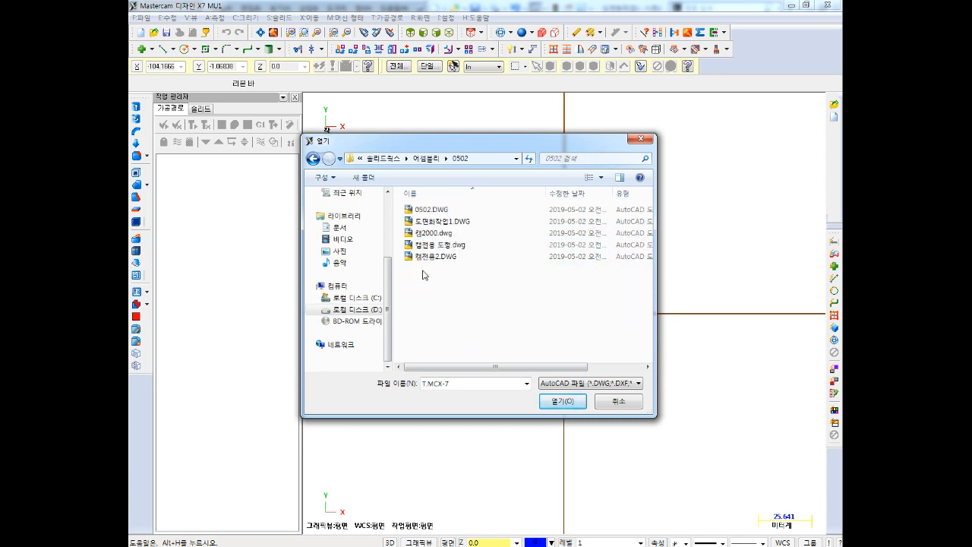
# - Open 캠2000.dwg from the folder 0502 to import the part outline
pyautogui.click(440, 236)
pyautogui.click(566, 401)
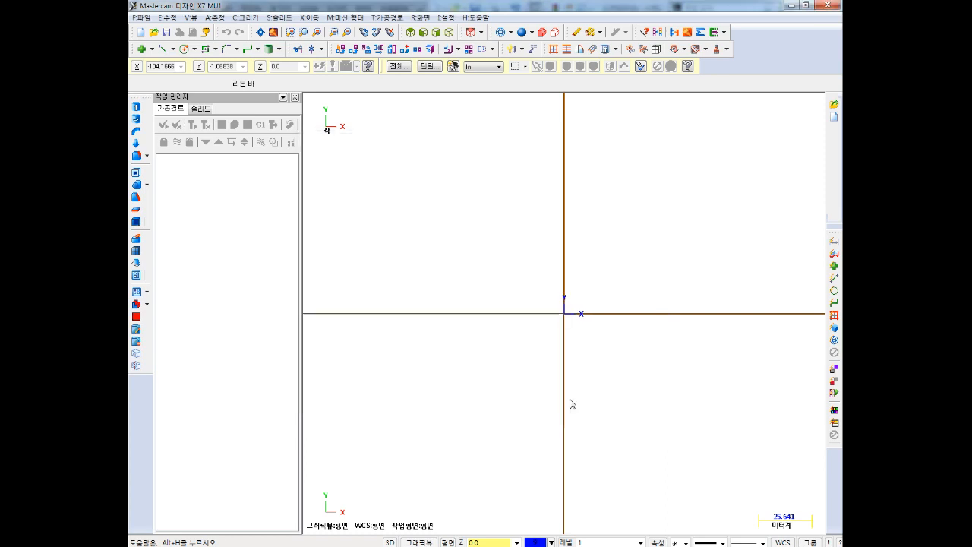
pyautogui.click(252, 246)
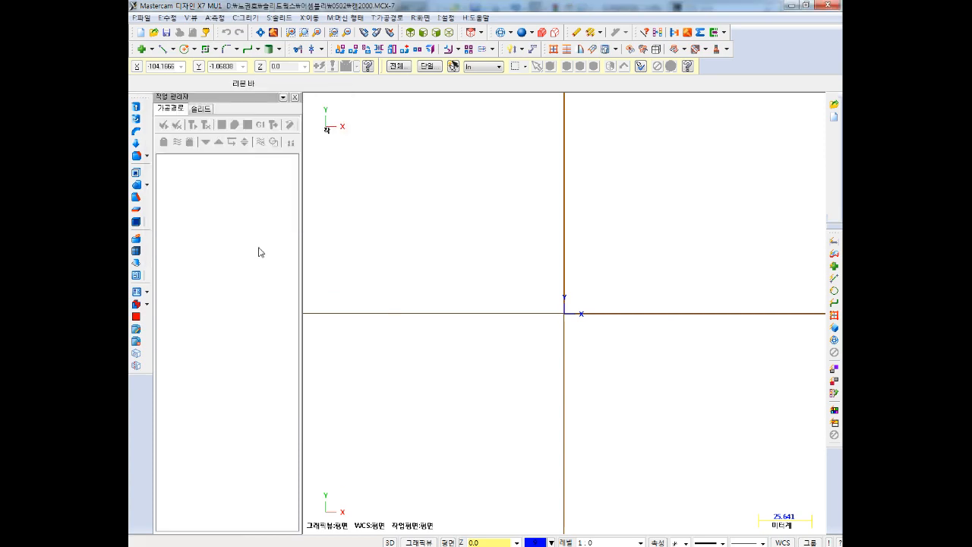
pyautogui.scroll(5, 603, 306)
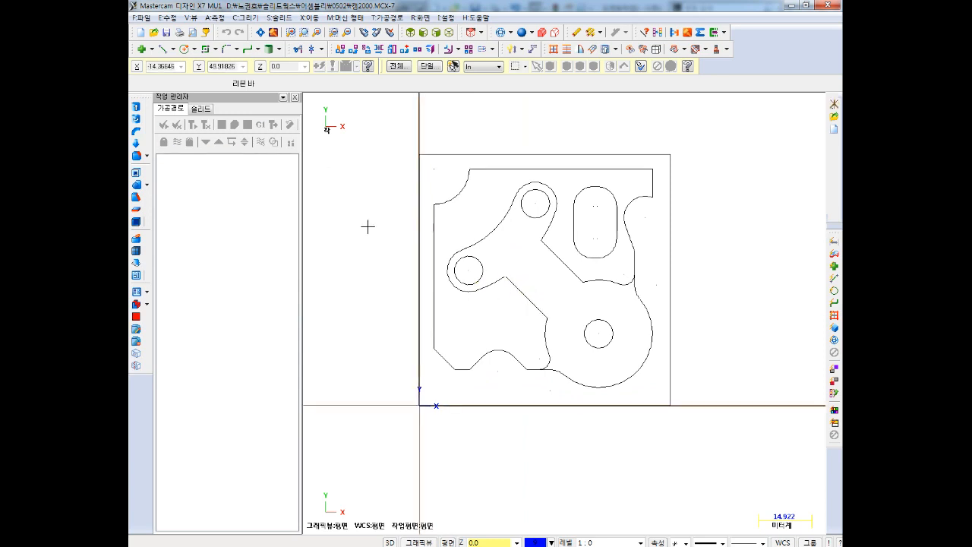
# - Set the machine type to the default mill, Mill Default MM
pyautogui.click(346, 18)
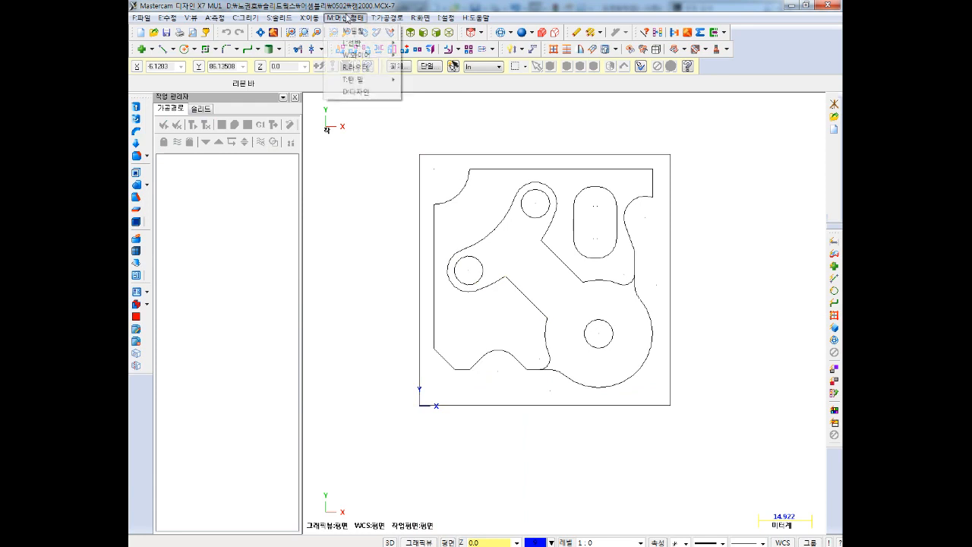
pyautogui.moveTo(351, 31)
pyautogui.click(429, 31)
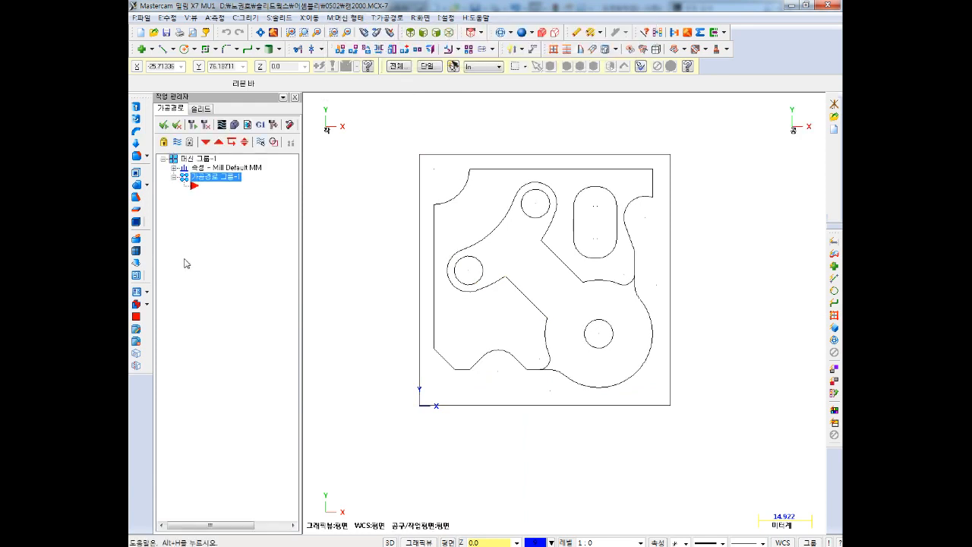
# - Add a mill facing toolpath to the toolpath group, using the outer square of the outline as its chain
pyautogui.rightClick(209, 184)
pyautogui.moveTo(221, 188)
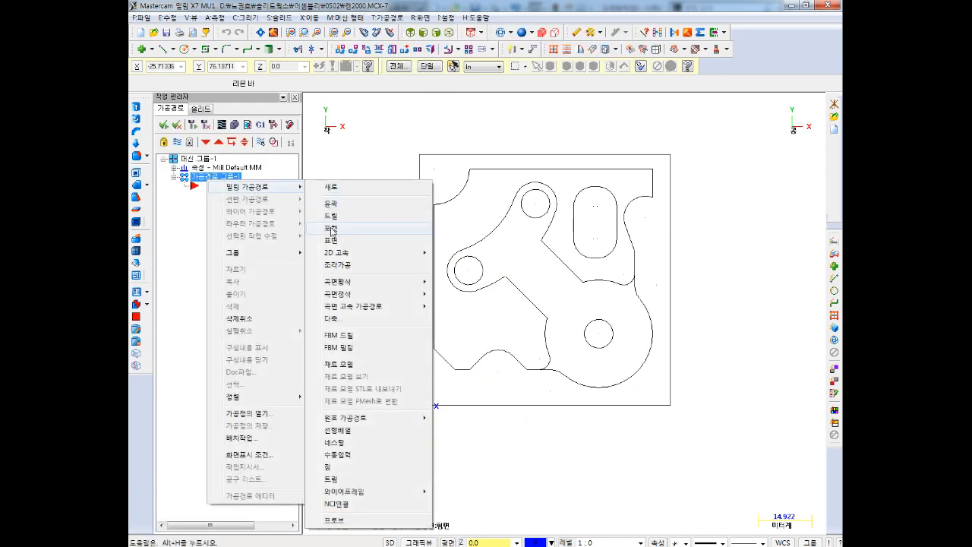
pyautogui.click(332, 245)
pyautogui.click(217, 158)
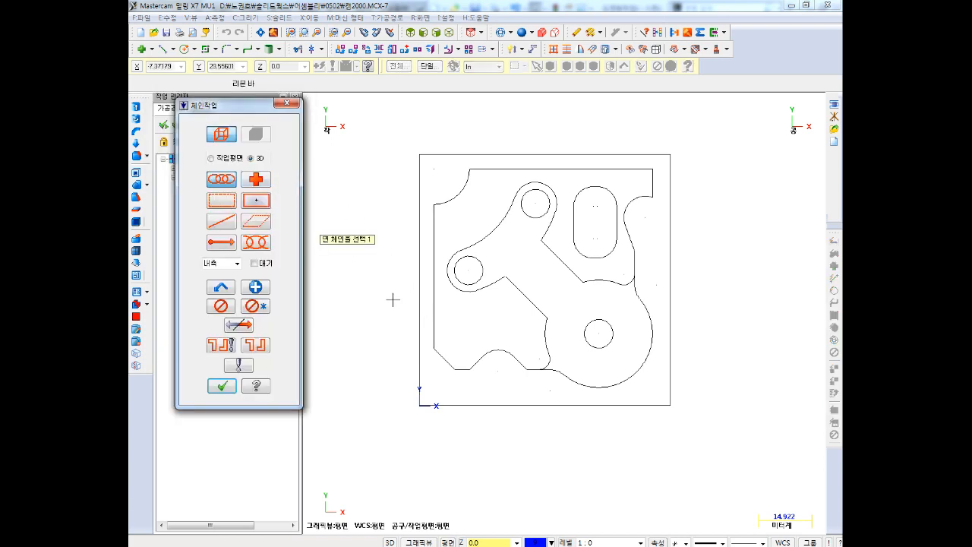
pyautogui.click(419, 370)
pyautogui.click(222, 388)
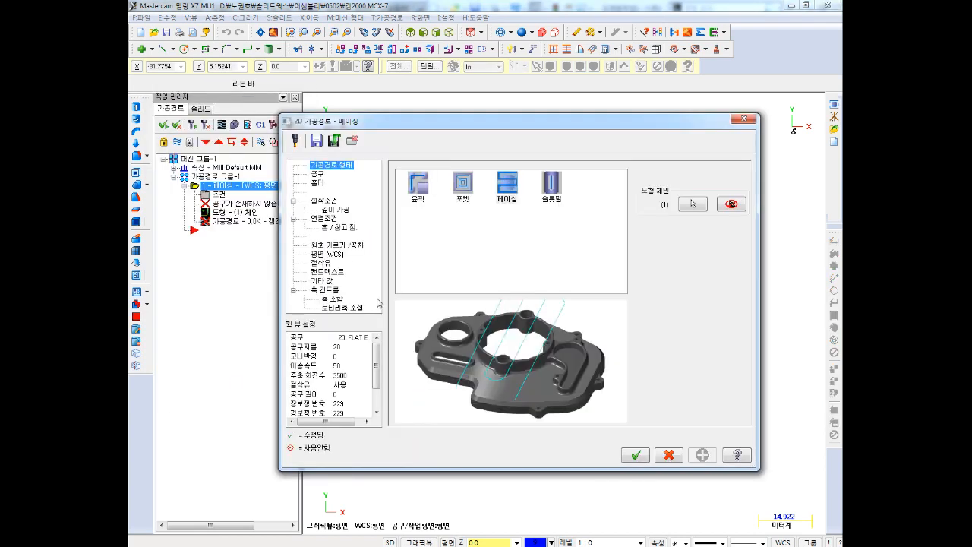
# - Create a new Face Mill tool for the facing toolpath with cutting diameter 80 and secondary diameter 90
pyautogui.click(323, 177)
pyautogui.rightClick(527, 244)
pyautogui.click(544, 266)
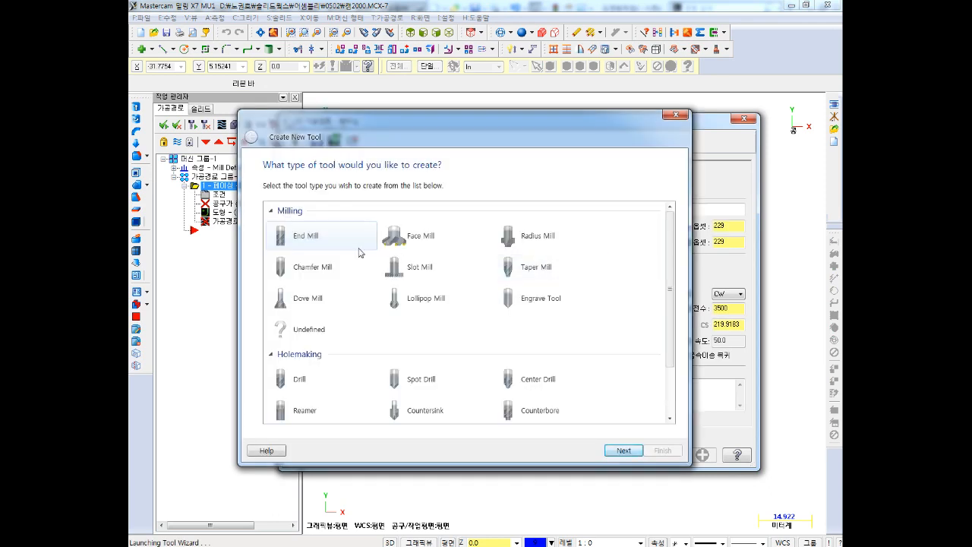
pyautogui.click(448, 255)
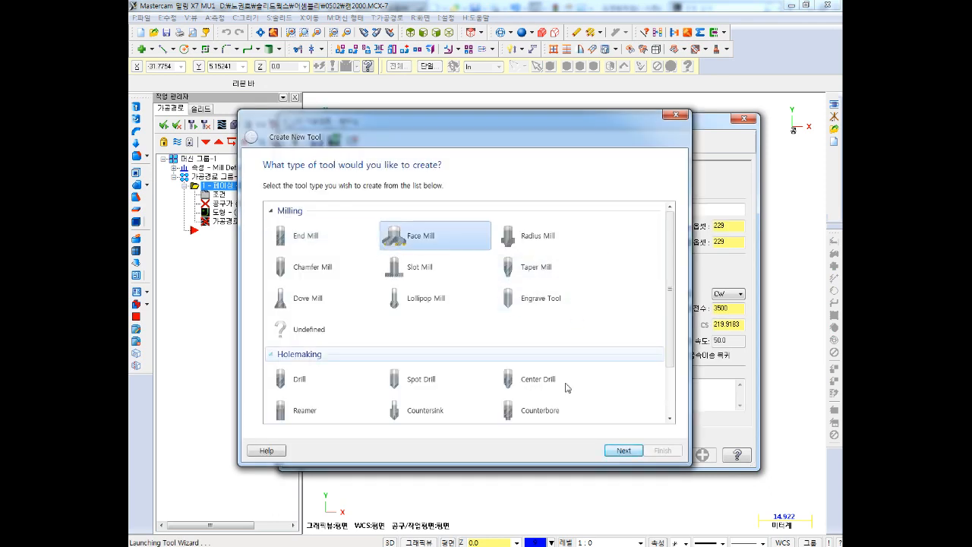
pyautogui.click(621, 452)
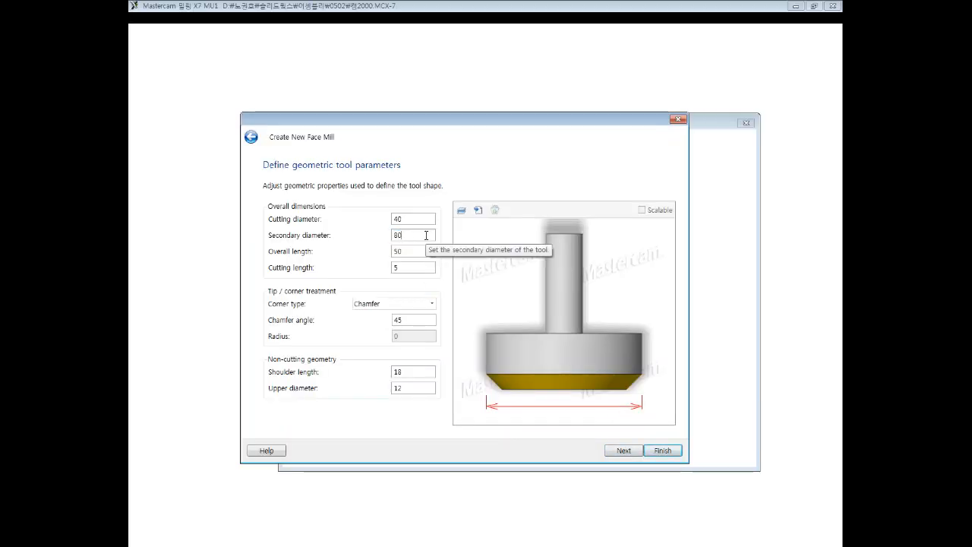
pyautogui.doubleClick(406, 235)
pyautogui.write('90')
pyautogui.hotkey('shift', 'Tab')
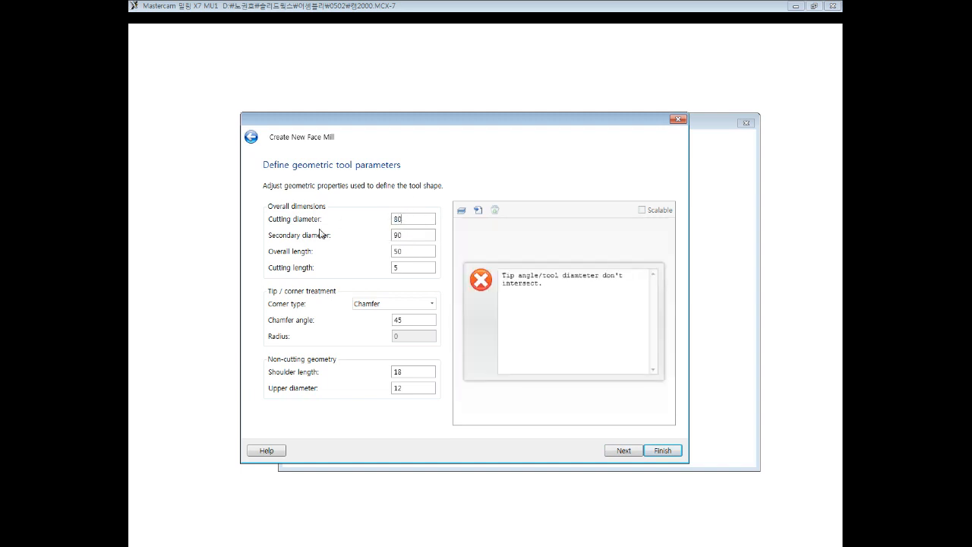
pyautogui.click(662, 451)
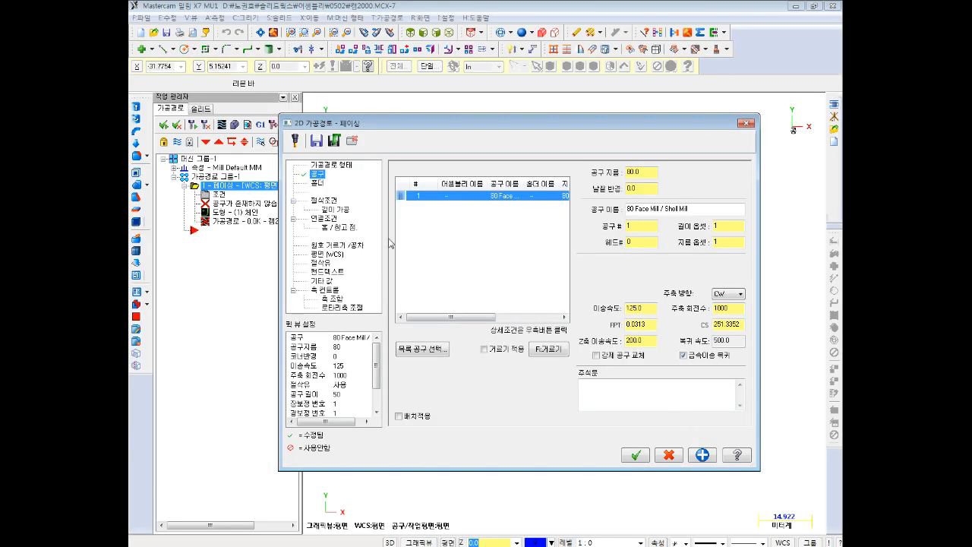
# - Set the face mill's feed rate to 100 and its spindle speed to 800
pyautogui.click(651, 307)
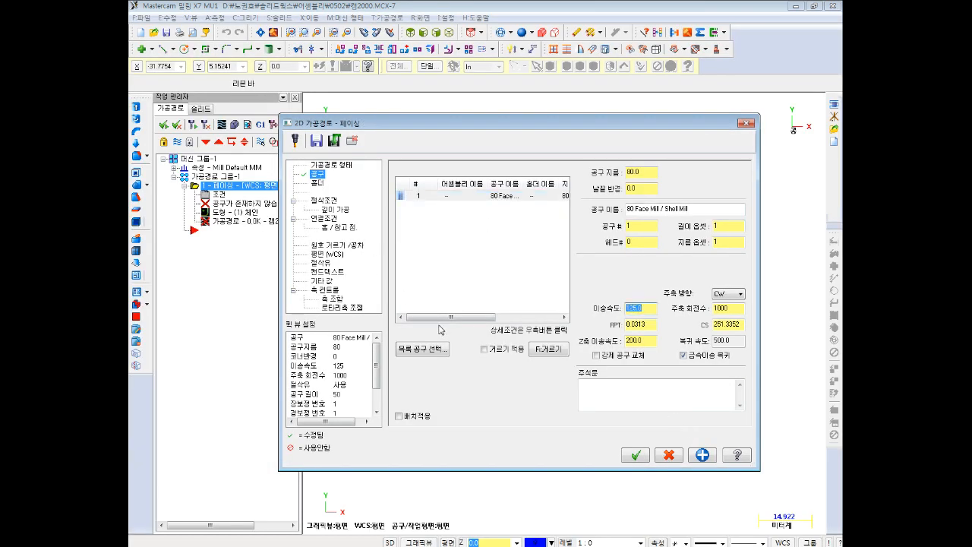
pyautogui.press('Tab')
pyautogui.press('Tab')
pyautogui.click(338, 186)
# - Set the facing cut style to one pass (원 패스) and the floor stock allowance to 0.0
pyautogui.click(323, 201)
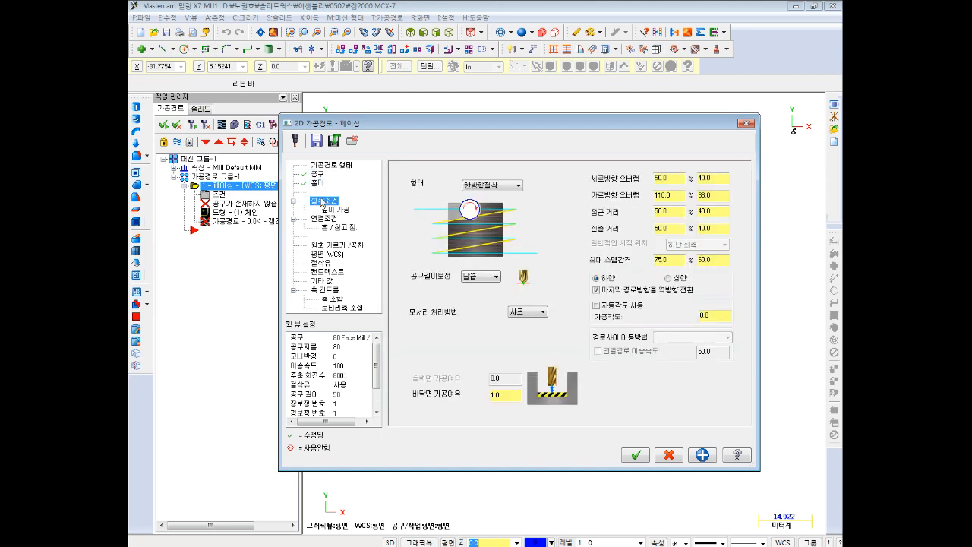
pyautogui.click(492, 186)
pyautogui.click(487, 214)
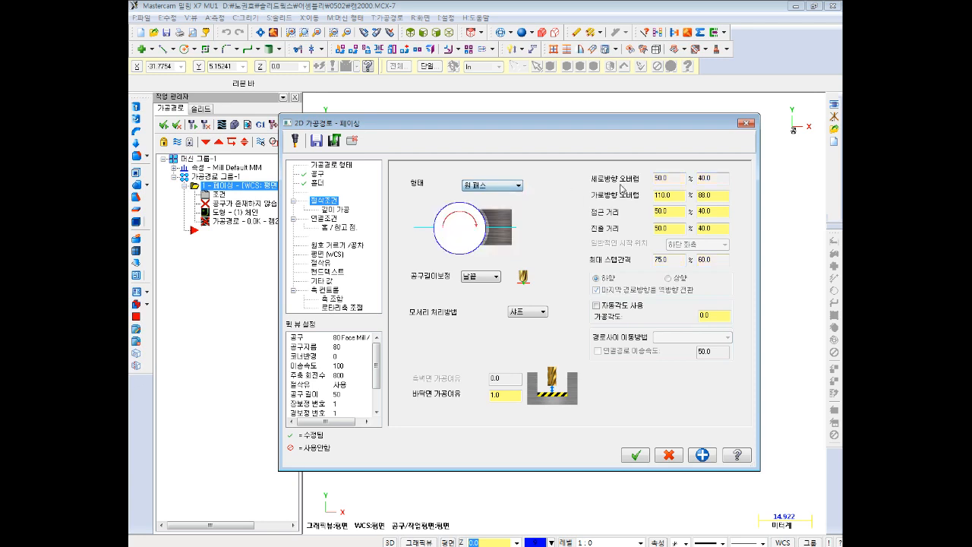
pyautogui.write('0.0')
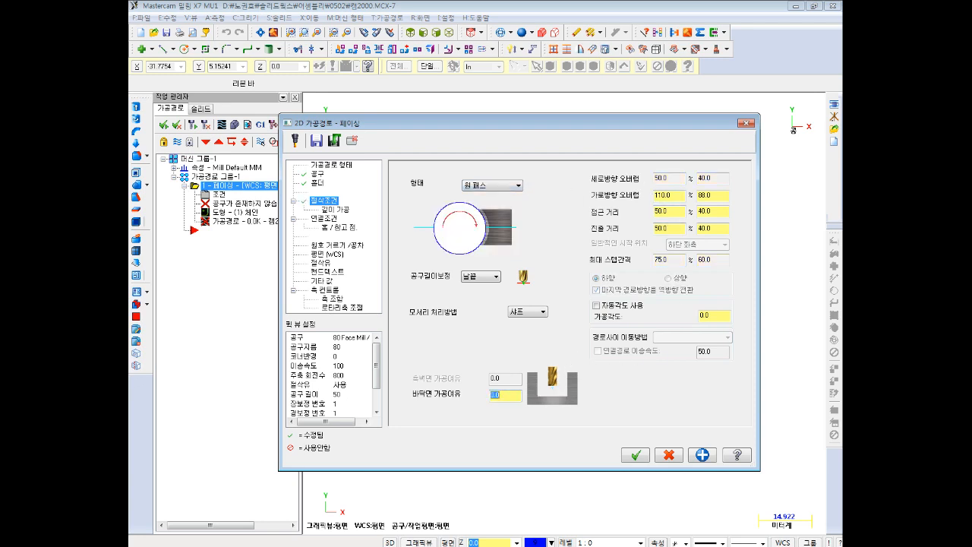
# - Set the facing feed plane height to 5.0 in the linking parameters and generate the toolpath
pyautogui.click(335, 220)
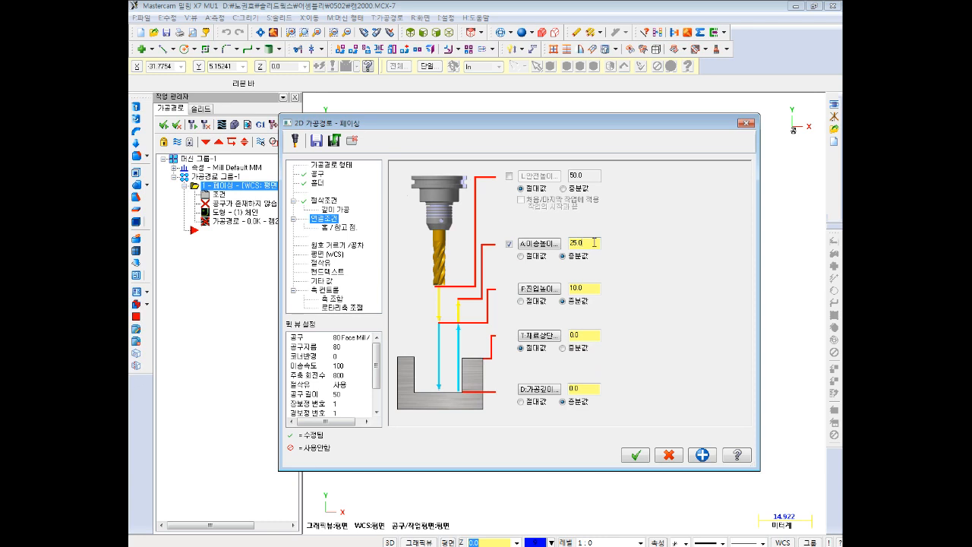
pyautogui.press('Tab')
pyautogui.press('Tab')
pyautogui.write('5.0')
pyautogui.press('Tab')
pyautogui.press('Tab')
pyautogui.press('Tab')
pyautogui.press('Tab')
pyautogui.click(637, 455)
# - Add a drill toolpath to the toolpath group using the centres of the three round holes as drill points
pyautogui.scroll(-5, 562, 365)
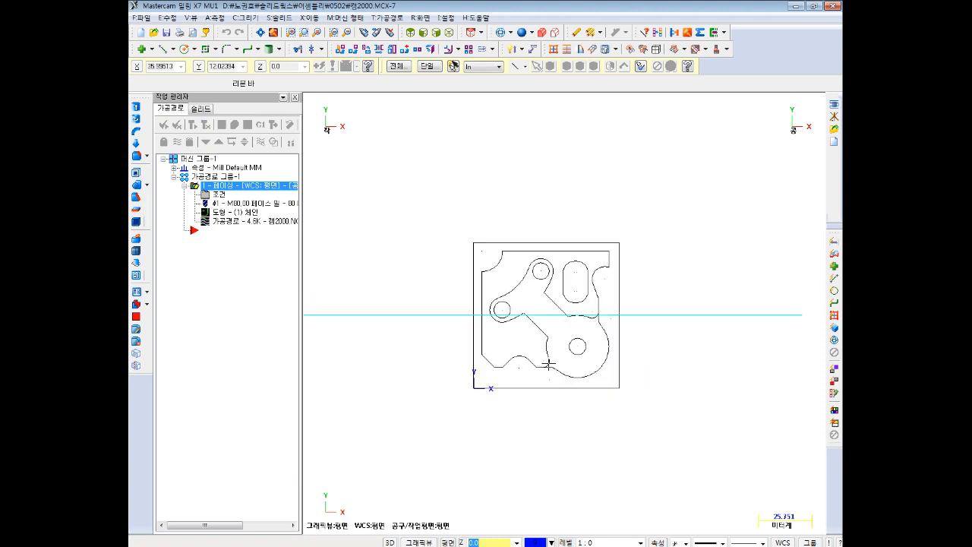
pyautogui.scroll(2, 570, 350)
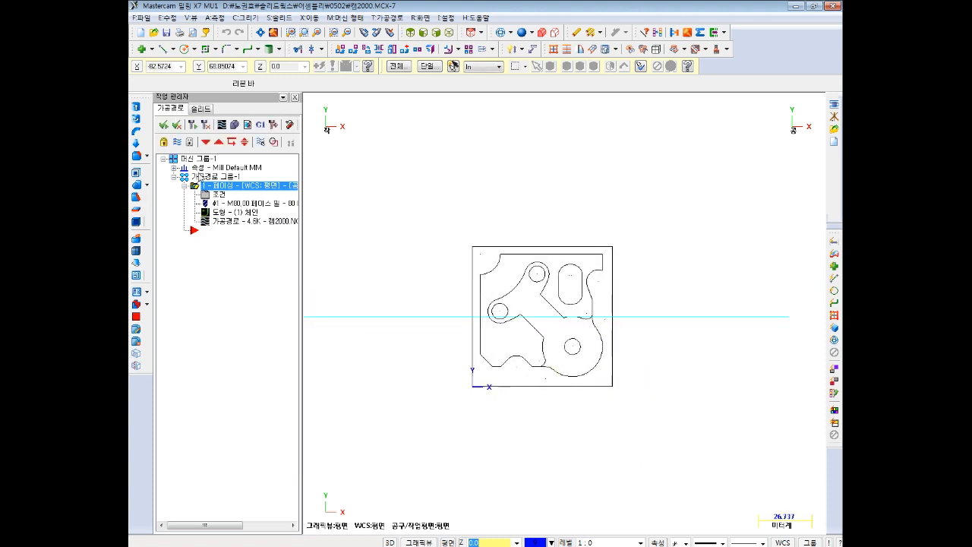
pyautogui.rightClick(196, 177)
pyautogui.moveTo(243, 182)
pyautogui.click(338, 212)
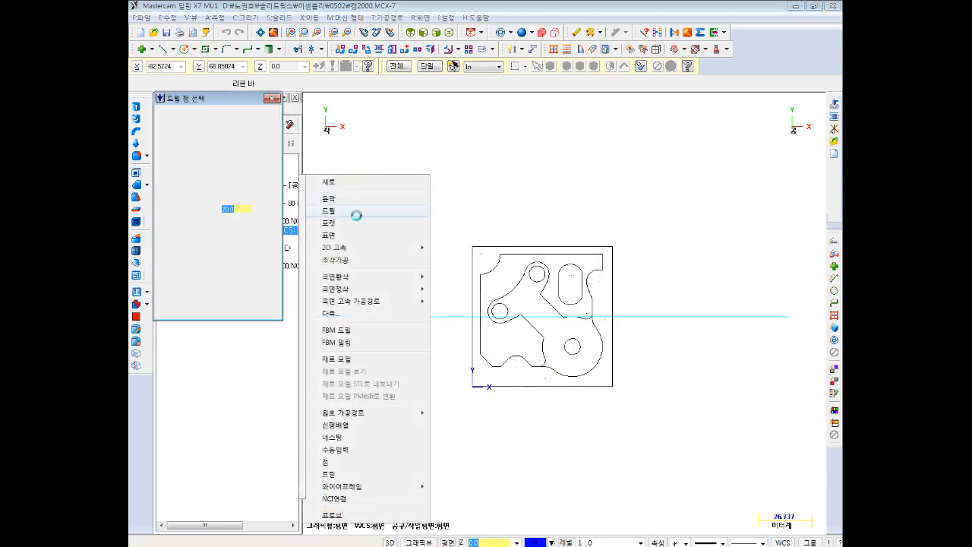
pyautogui.click(339, 212)
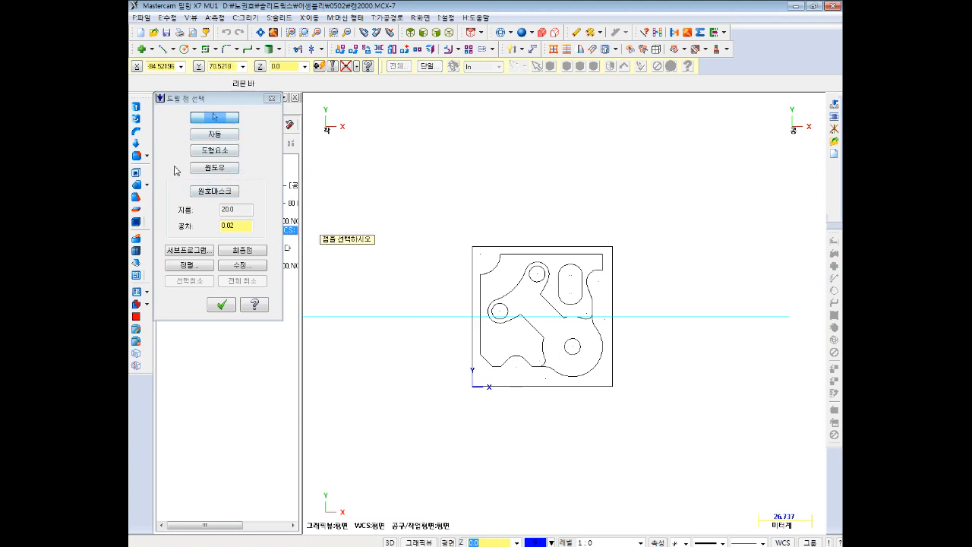
pyautogui.scroll(1, 530, 286)
pyautogui.click(496, 322)
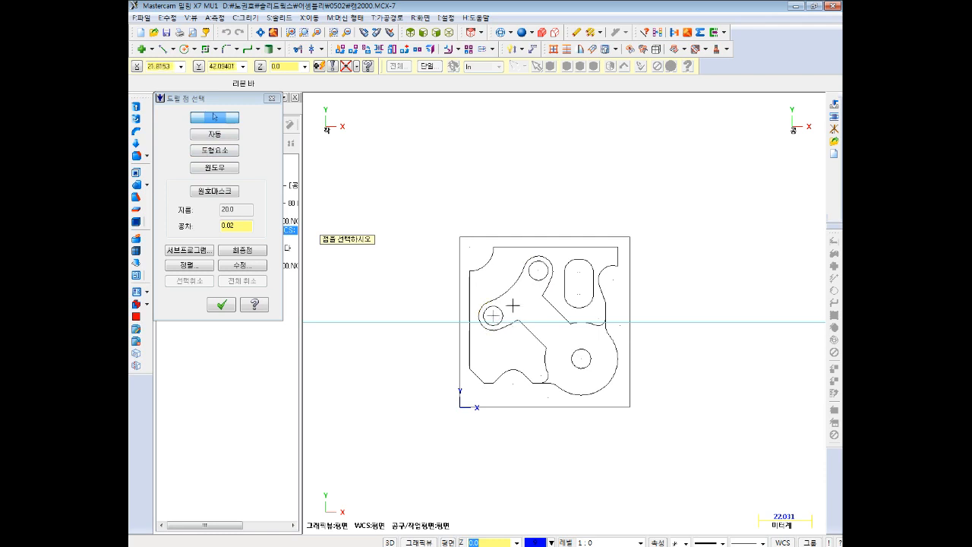
pyautogui.click(582, 360)
pyautogui.click(221, 304)
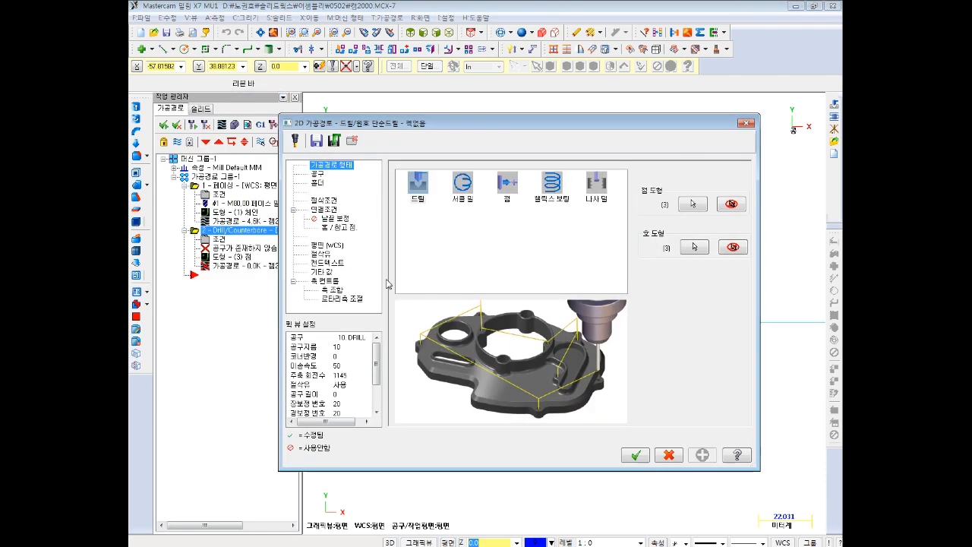
# - Create a new Center Drill tool for the drill toolpath, keeping the default geometry
pyautogui.click(316, 175)
pyautogui.rightClick(483, 244)
pyautogui.click(517, 266)
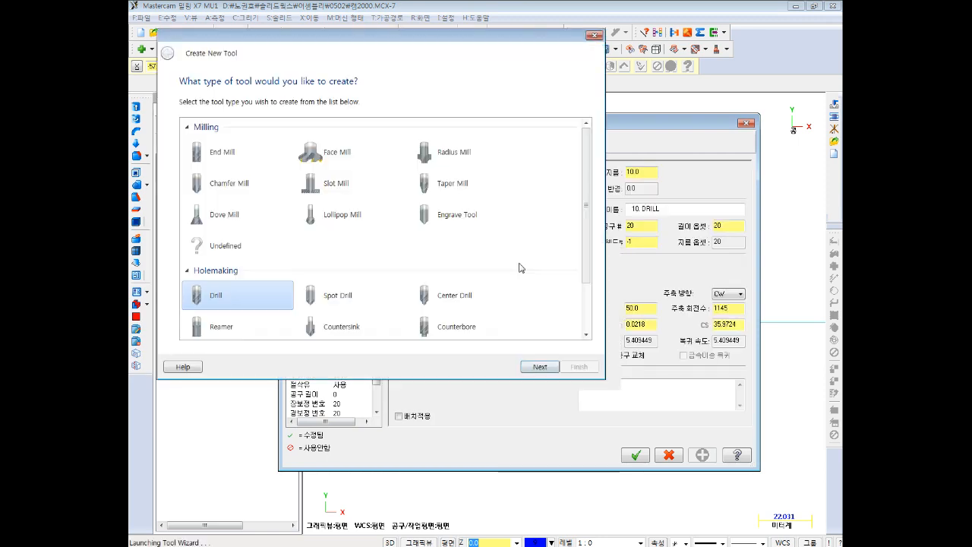
pyautogui.click(445, 298)
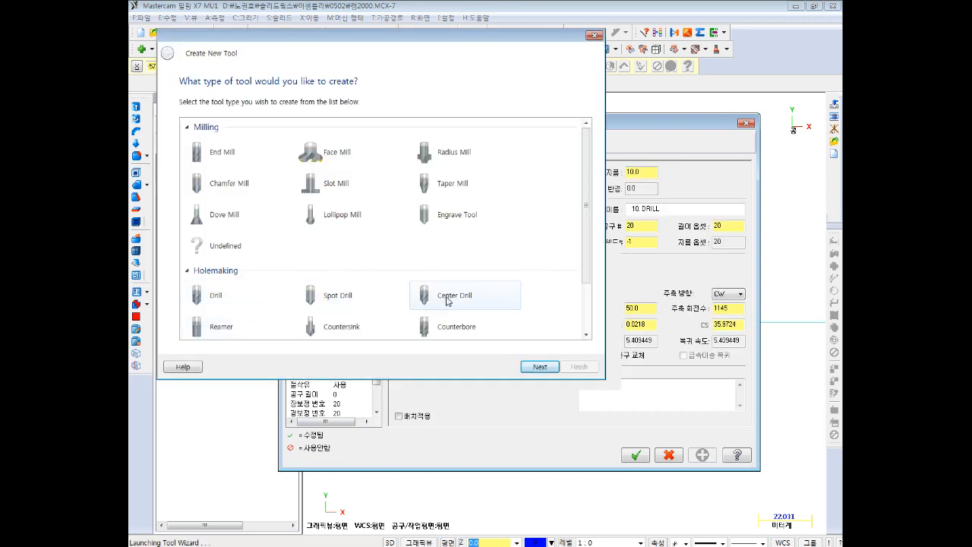
pyautogui.click(540, 367)
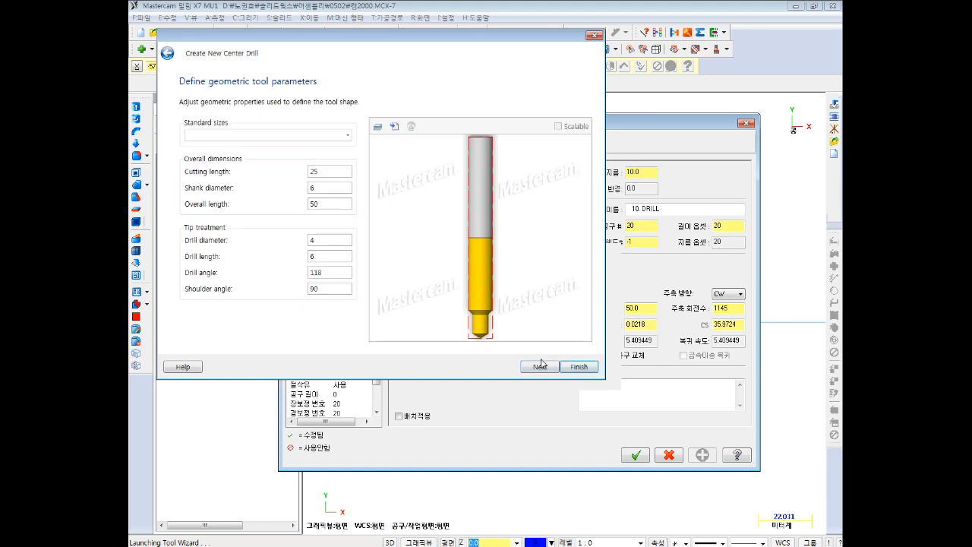
pyautogui.click(594, 370)
# - Set the center drill's feed rate to 100
pyautogui.write('100')
pyautogui.press('Tab')
pyautogui.press('Tab')
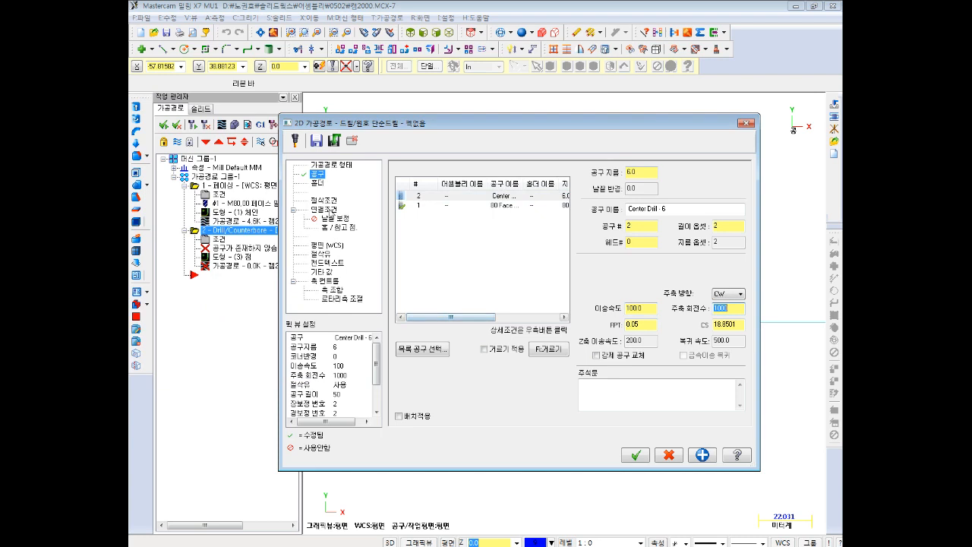
# - Choose the Drill/Counterbore cycle in the drilling cut parameters
pyautogui.click(325, 200)
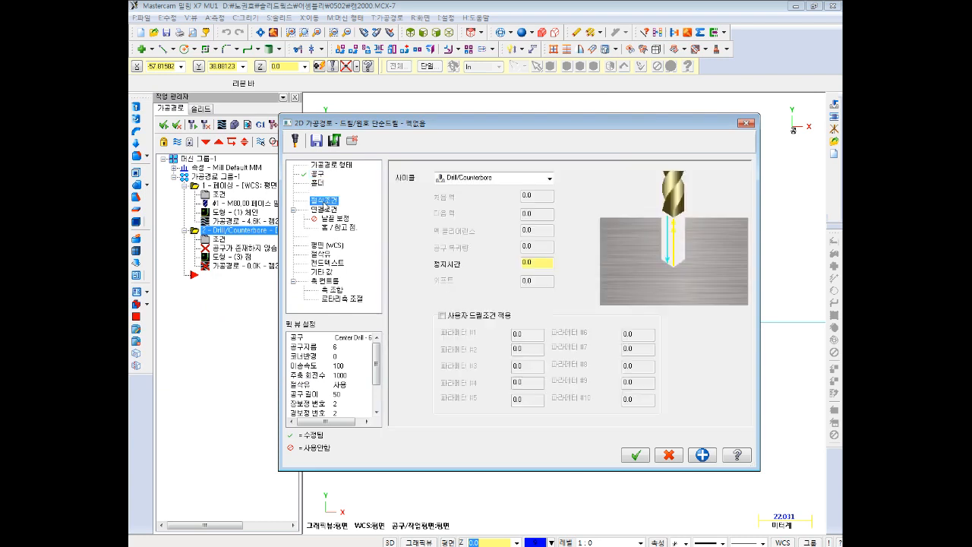
pyautogui.click(487, 180)
pyautogui.click(487, 190)
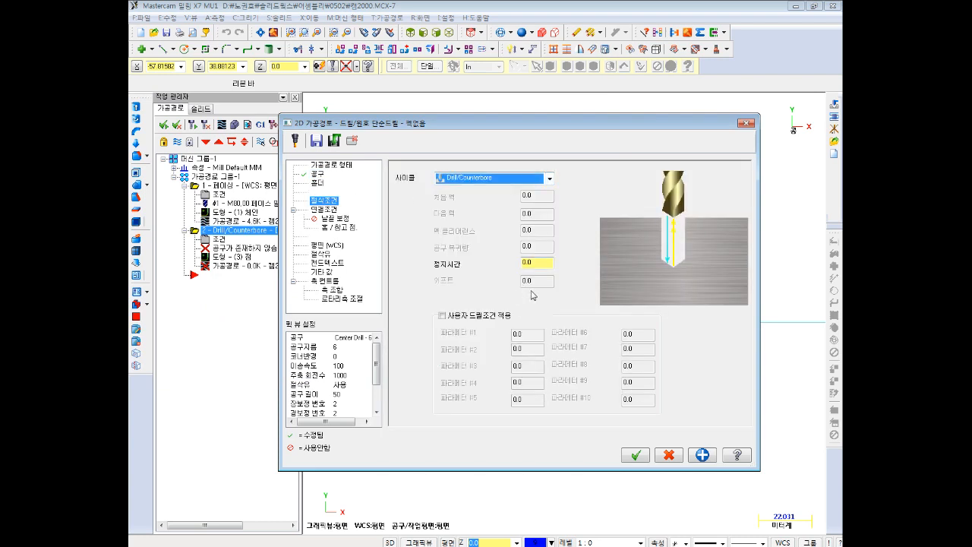
# - Set the center drilling retract height to 10 in the linking parameters
pyautogui.click(325, 209)
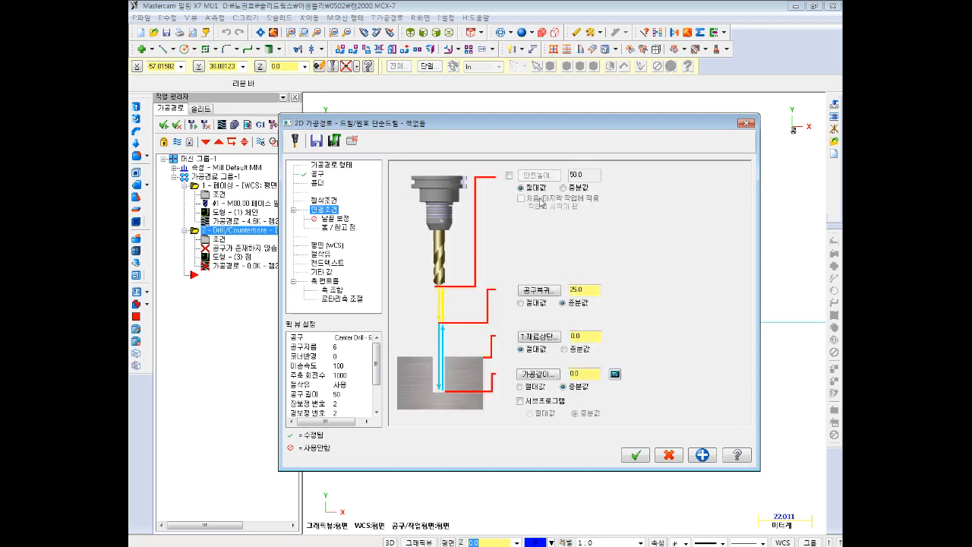
pyautogui.moveTo(597, 289); pyautogui.dragTo(498, 293)
pyautogui.write('10')
pyautogui.press('Tab')
pyautogui.press('Tab')
pyautogui.press('Tab')
pyautogui.press('Tab')
pyautogui.press('Tab')
pyautogui.press('Tab')
pyautogui.press('Tab')
pyautogui.press('Tab')
pyautogui.press('Tab')
pyautogui.hotkey('shift', 'Tab')
pyautogui.hotkey('shift', 'Tab')
# - Turn Flood coolant on for the center drilling operation and generate its toolpath
pyautogui.click(323, 254)
pyautogui.click(596, 228)
pyautogui.click(578, 237)
pyautogui.click(637, 456)
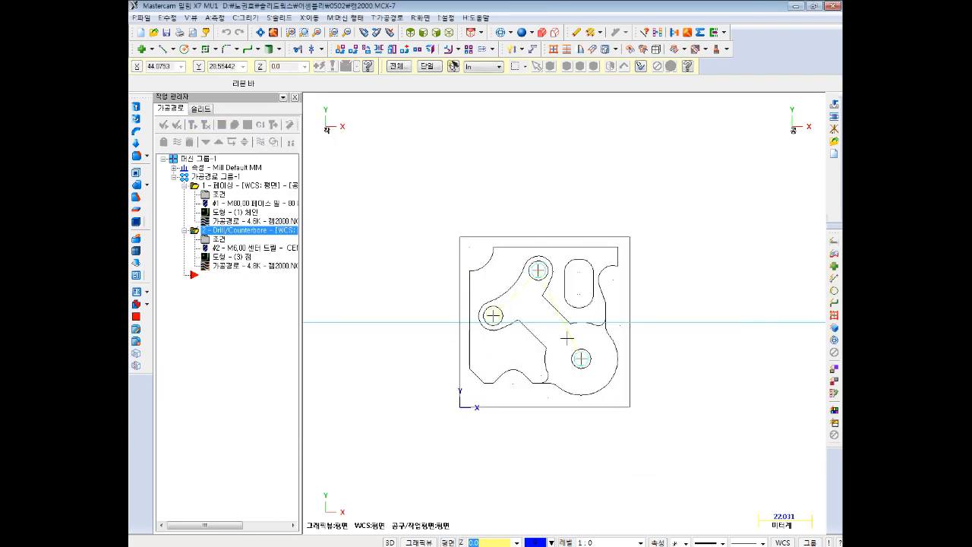
# - Switch to the isometric view and examine the center drilling toolpath at the three holes
pyautogui.click(449, 32)
pyautogui.scroll(4, 614, 463)
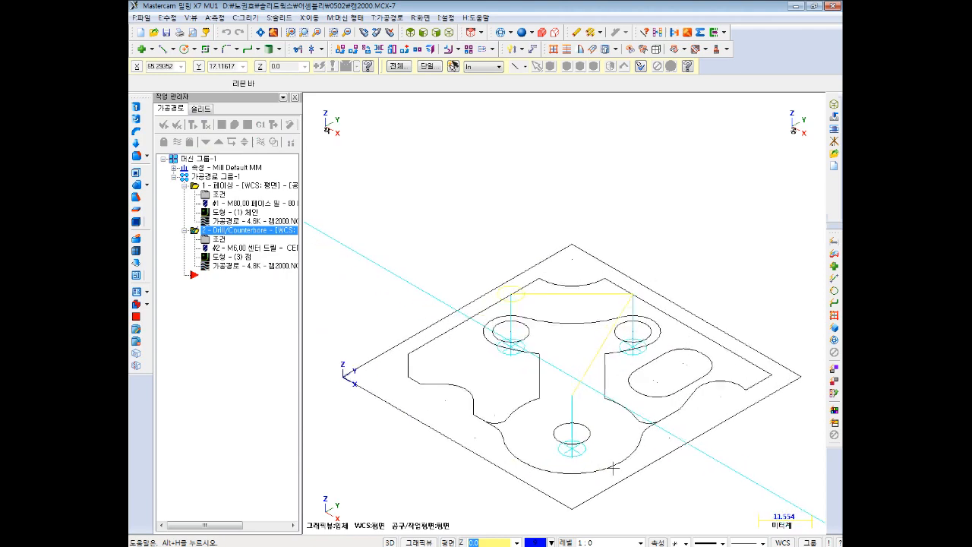
pyautogui.scroll(-4, 614, 463)
pyautogui.scroll(2, 597, 465)
pyautogui.scroll(1, 592, 482)
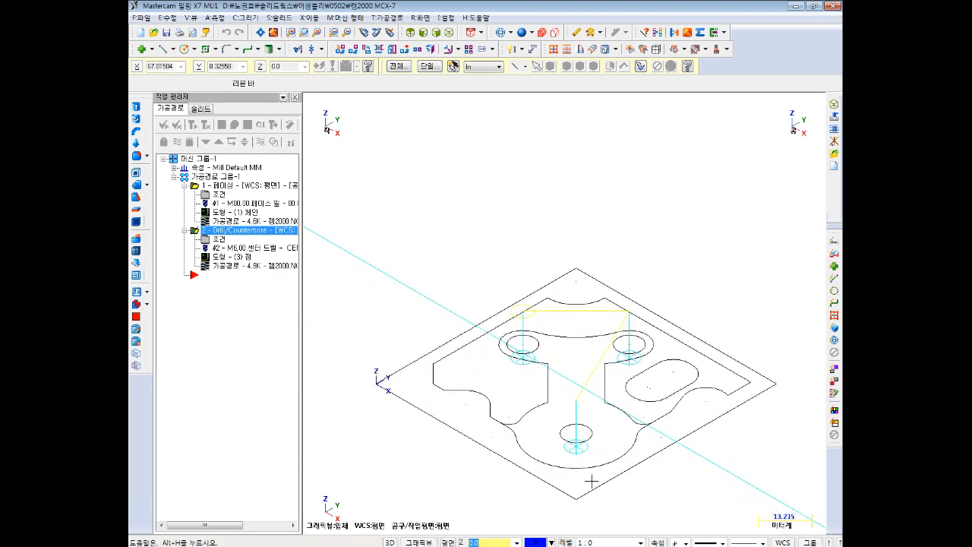
pyautogui.moveTo(590, 482); pyautogui.dragTo(590, 454, button='middle')
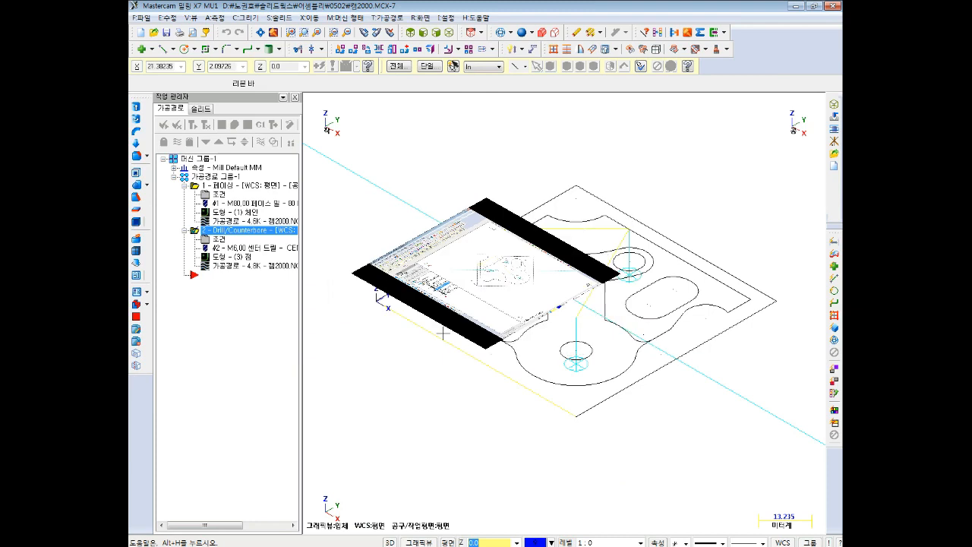
# - Copy the center drilling operation and paste the duplicate at the end of the toolpath group
pyautogui.rightClick(227, 234)
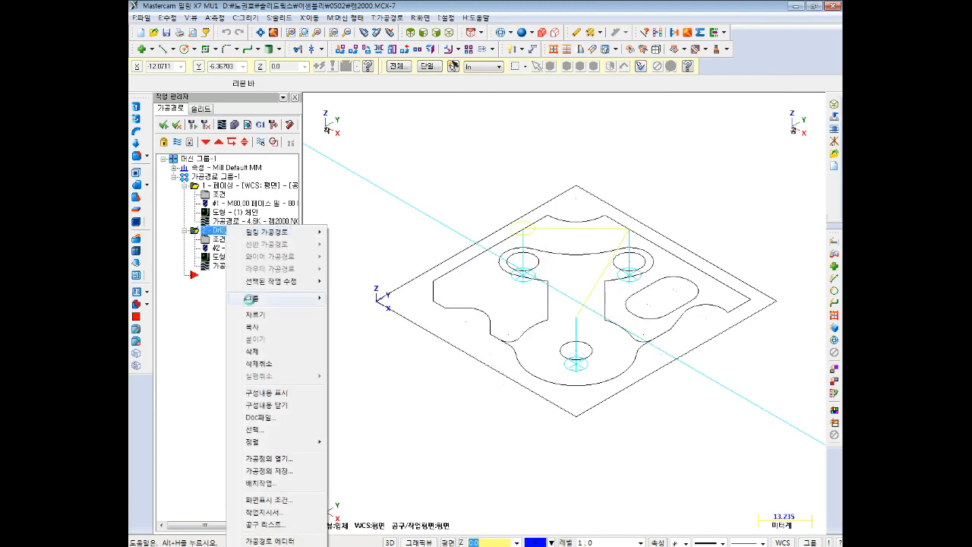
pyautogui.rightClick(218, 228)
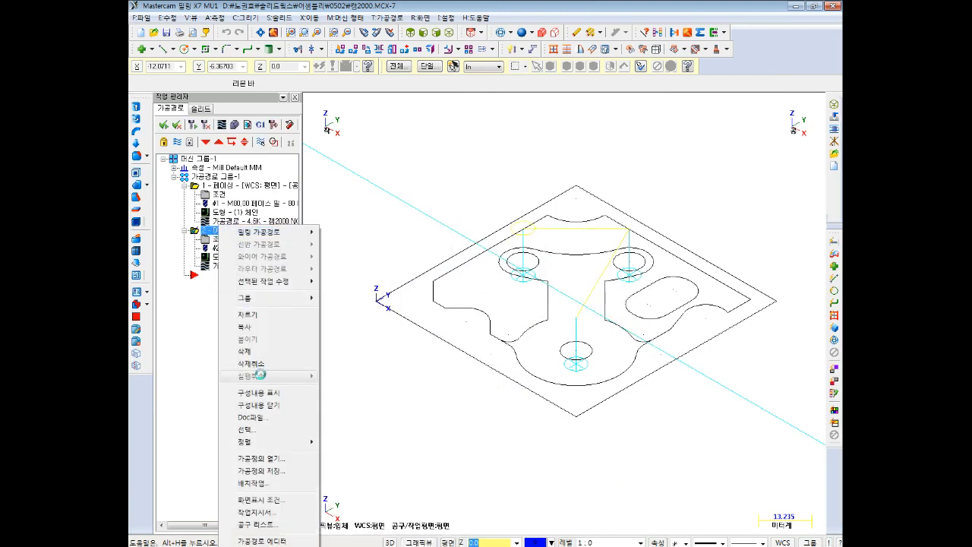
pyautogui.click(245, 326)
pyautogui.rightClick(202, 311)
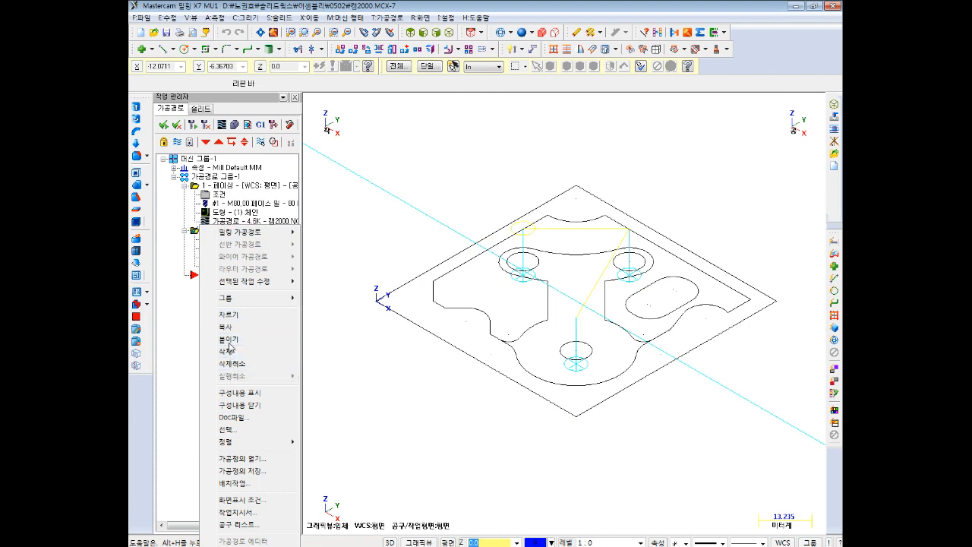
pyautogui.click(251, 340)
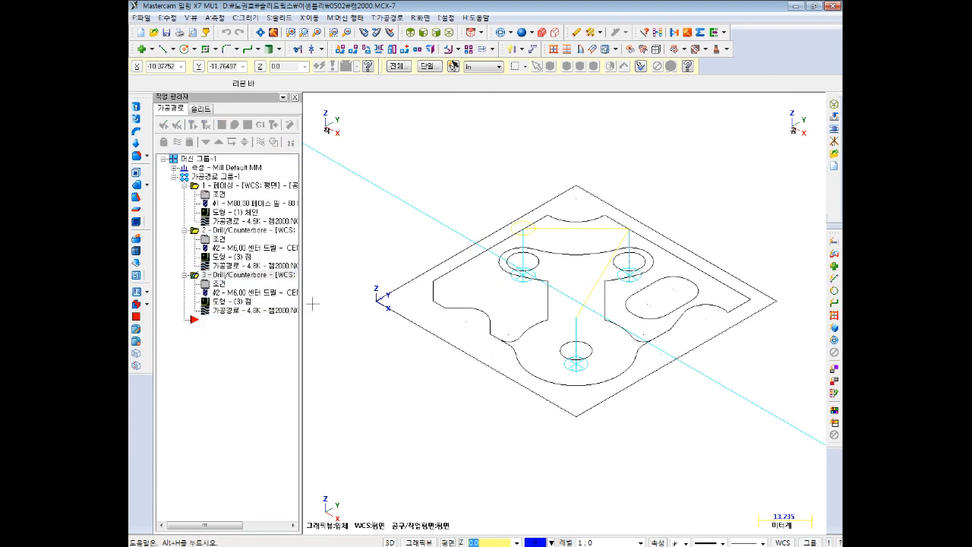
# - Open the duplicated drilling operation's parameters and create a new drill tool with a diameter of 8 mm
pyautogui.rightClick(237, 277)
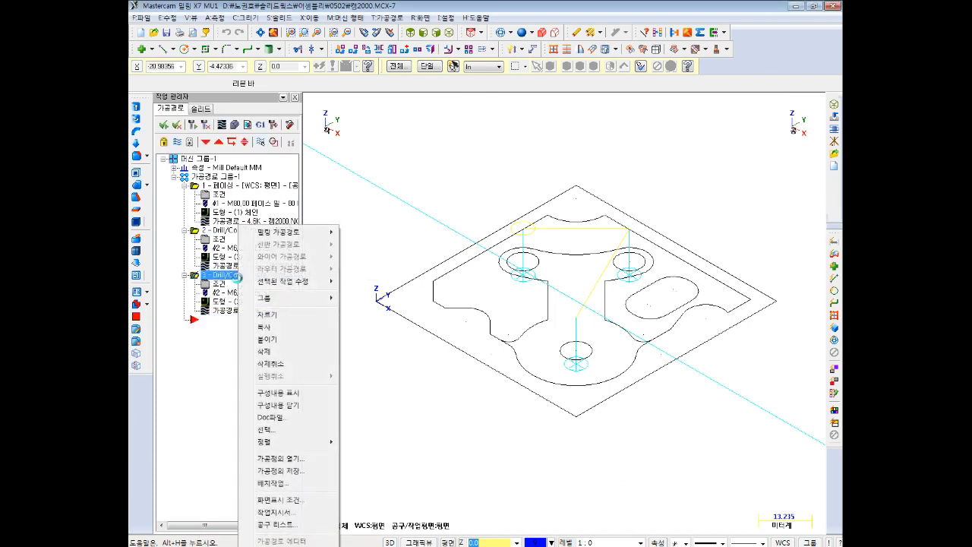
pyautogui.click(227, 291)
pyautogui.click(217, 283)
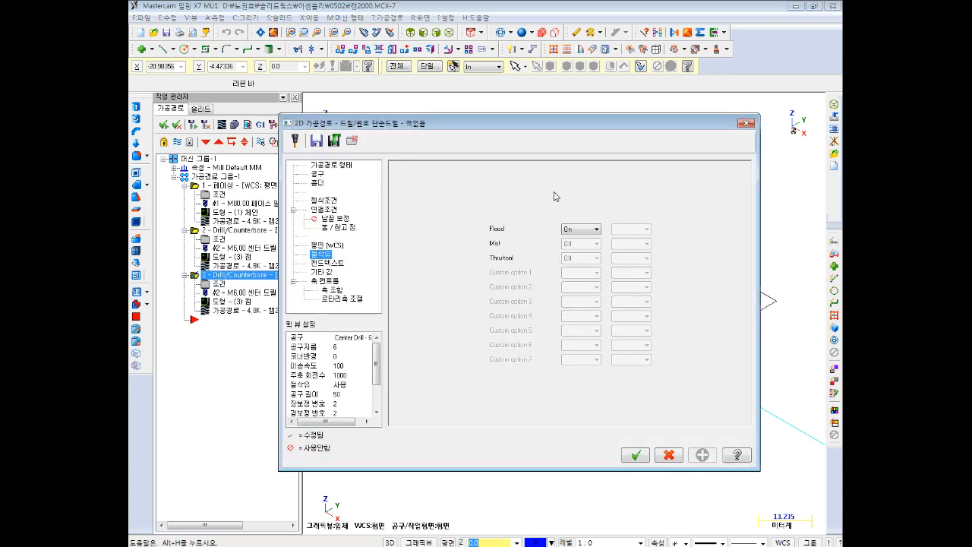
pyautogui.click(318, 176)
pyautogui.rightClick(509, 246)
pyautogui.click(541, 270)
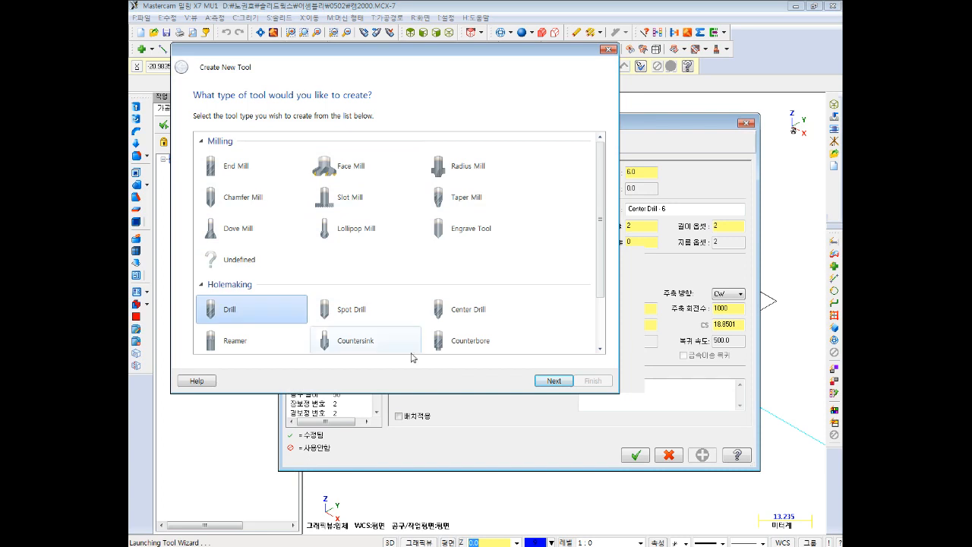
pyautogui.click(554, 382)
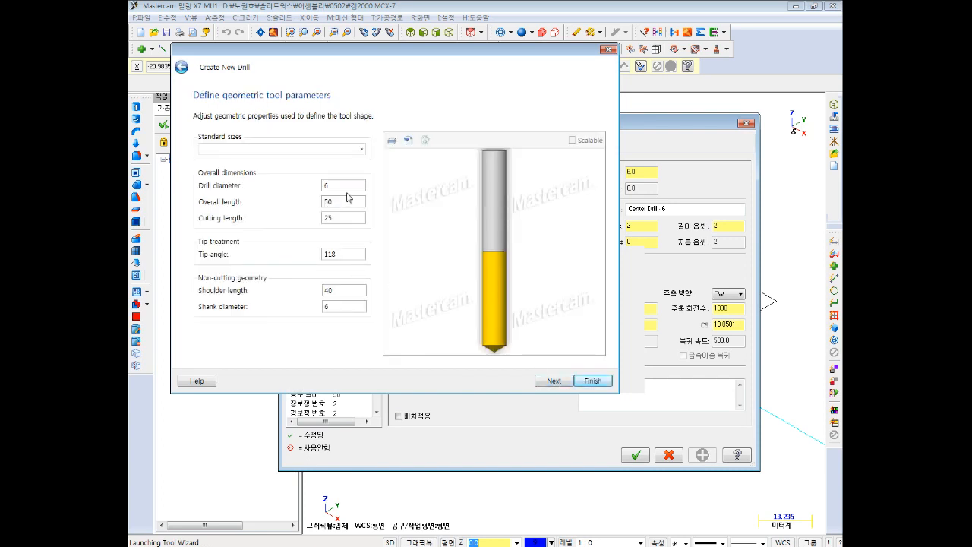
pyautogui.moveTo(333, 186); pyautogui.dragTo(284, 189)
pyautogui.write('8')
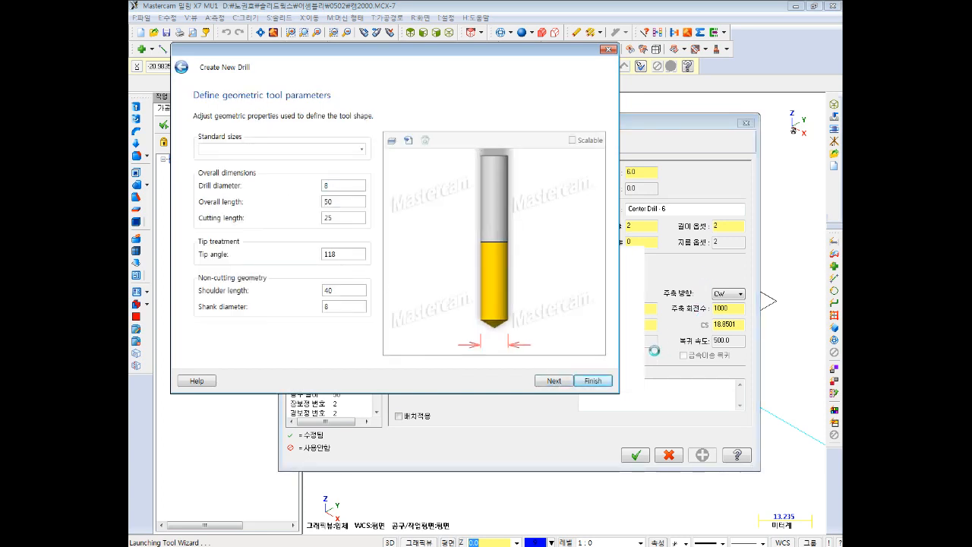
pyautogui.click(593, 380)
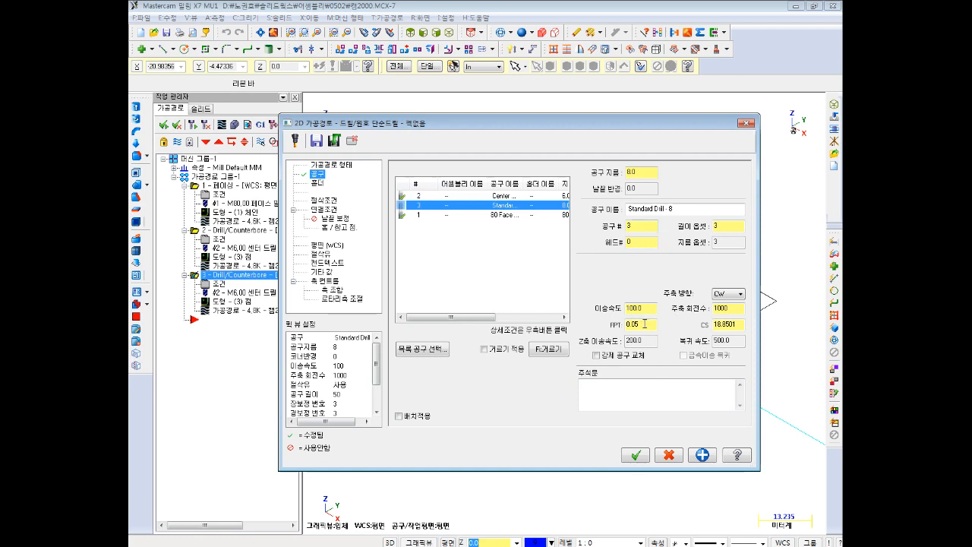
# - Set the 8 mm drill's feed rate to 70 and its spindle speed to 700
pyautogui.moveTo(652, 308); pyautogui.dragTo(604, 315)
pyautogui.write('70')
pyautogui.press('Tab')
pyautogui.write('0.035')
pyautogui.press('Tab')
pyautogui.press('Tab')
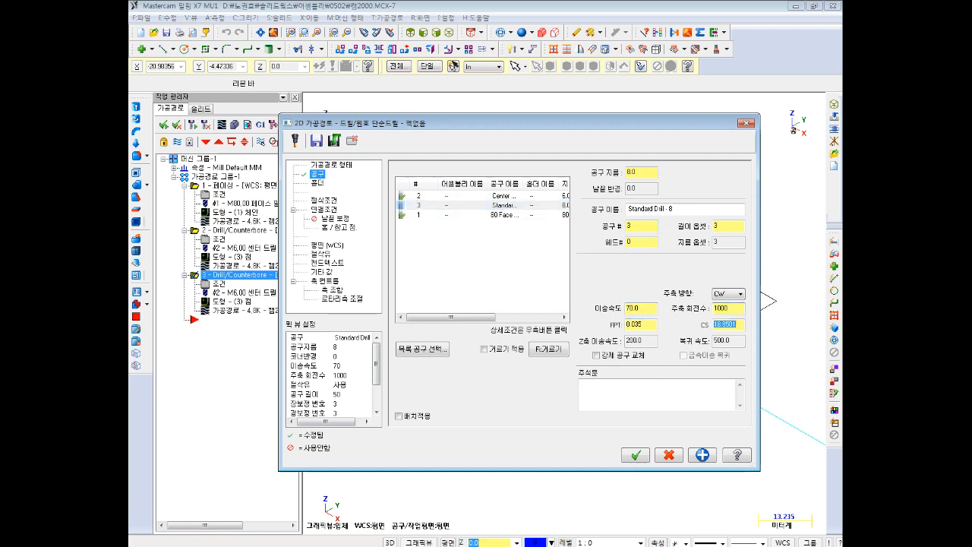
pyautogui.doubleClick(728, 307)
pyautogui.write('700')
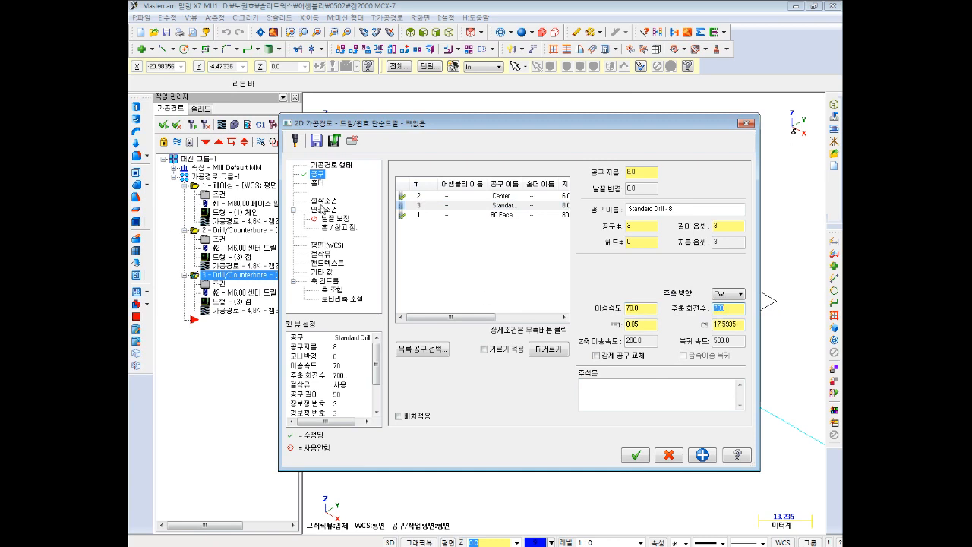
# - Change the drilling cycle to peck drill with a peck of 4
pyautogui.click(325, 200)
pyautogui.click(549, 177)
pyautogui.click(534, 196)
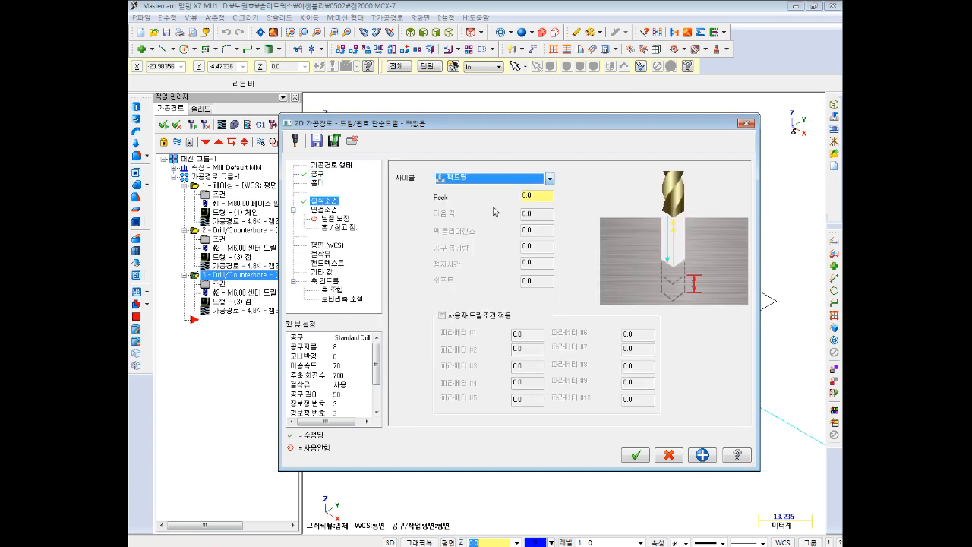
pyautogui.click(537, 197)
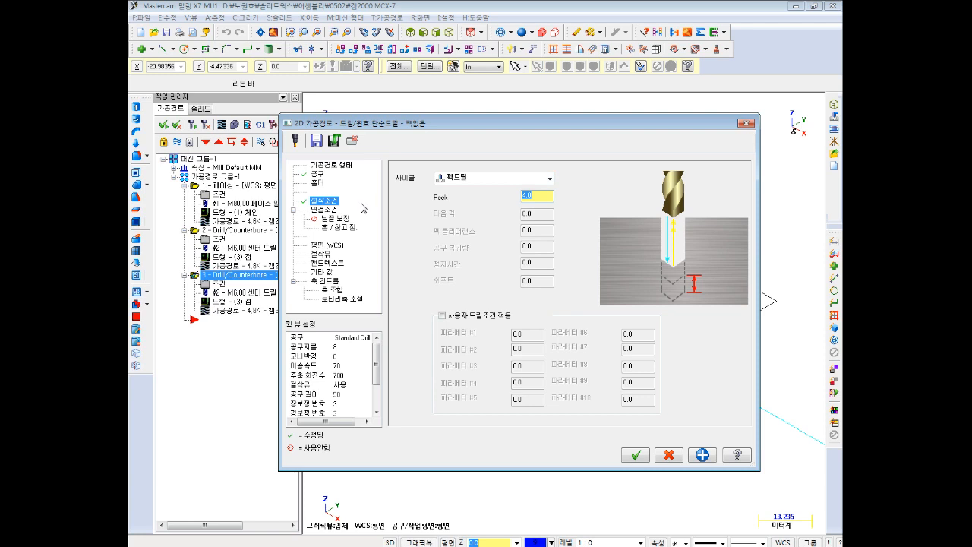
# - Set the incremental drilling depth to -22 and add the calculated tip depth for an 8 mm finished hole diameter
pyautogui.click(316, 212)
pyautogui.moveTo(595, 375); pyautogui.dragTo(533, 385)
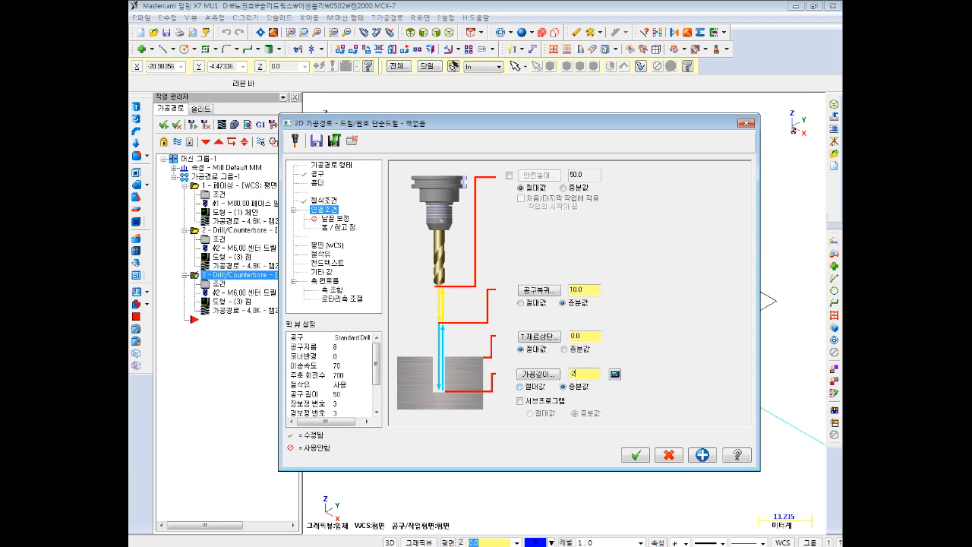
pyautogui.click(615, 374)
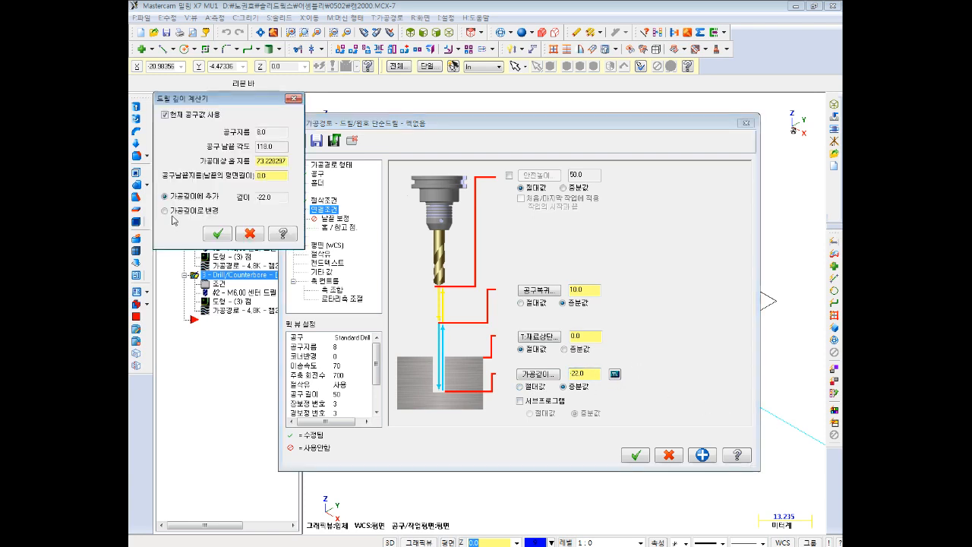
pyautogui.doubleClick(269, 160)
pyautogui.write('8')
pyautogui.press('Tab')
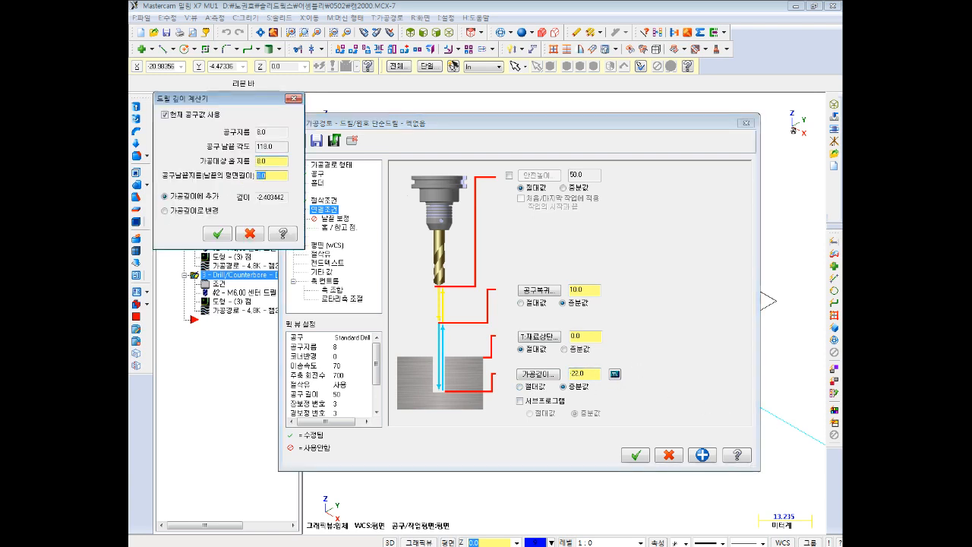
pyautogui.click(217, 233)
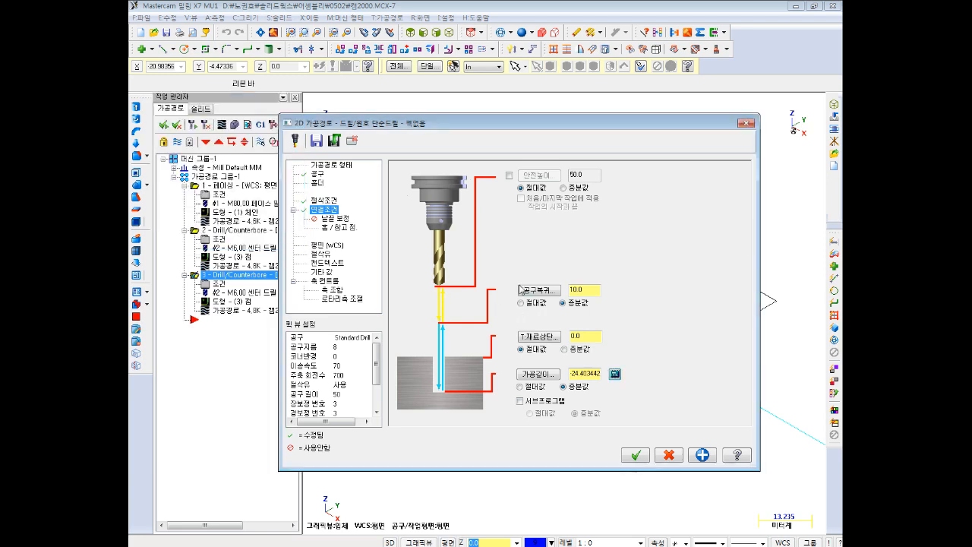
# - Check the remaining tip compensation, plane and coolant settings, then accept the peck drilling parameters and regenerate the toolpath
pyautogui.click(325, 218)
pyautogui.click(340, 227)
pyautogui.click(326, 245)
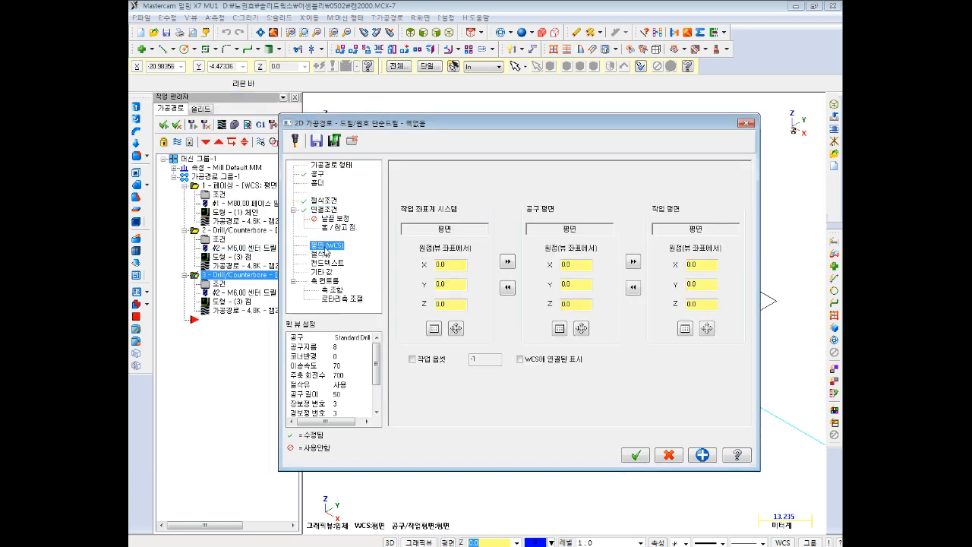
pyautogui.click(323, 254)
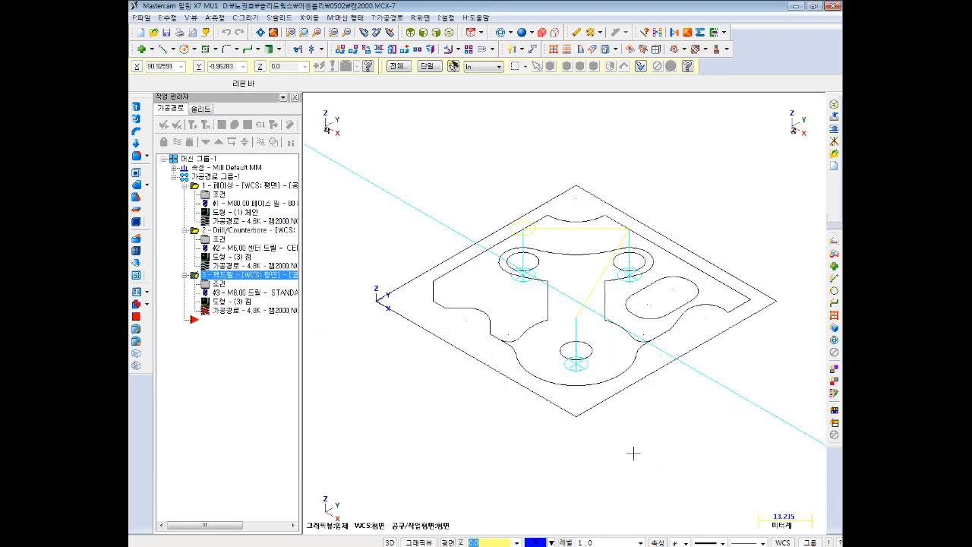
pyautogui.click(636, 455)
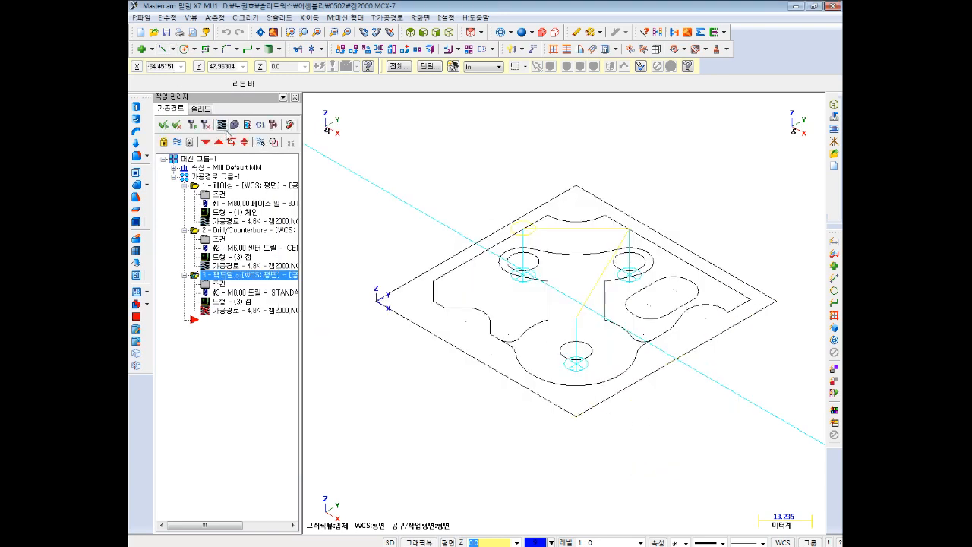
pyautogui.click(193, 129)
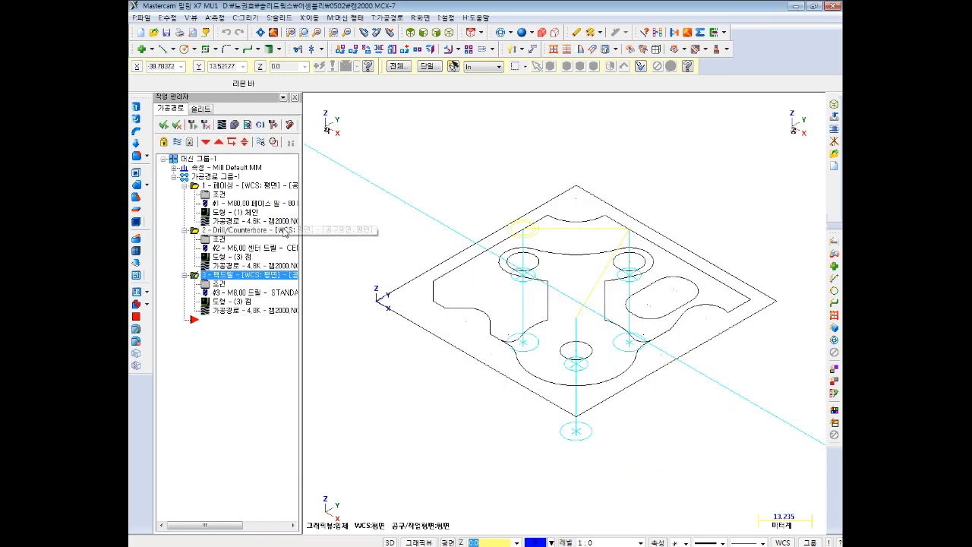
pyautogui.rightClick(221, 177)
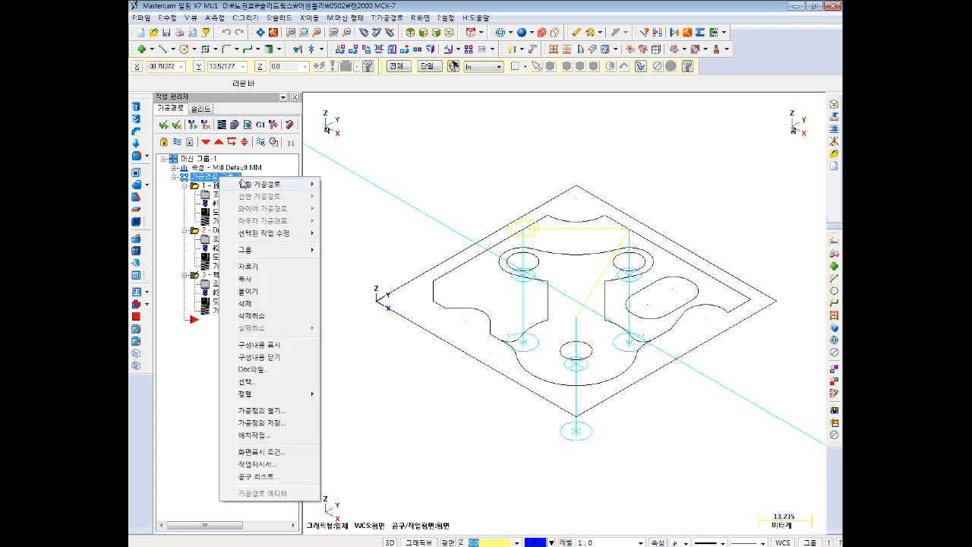
pyautogui.moveTo(266, 184)
pyautogui.click(346, 202)
pyautogui.click(446, 277)
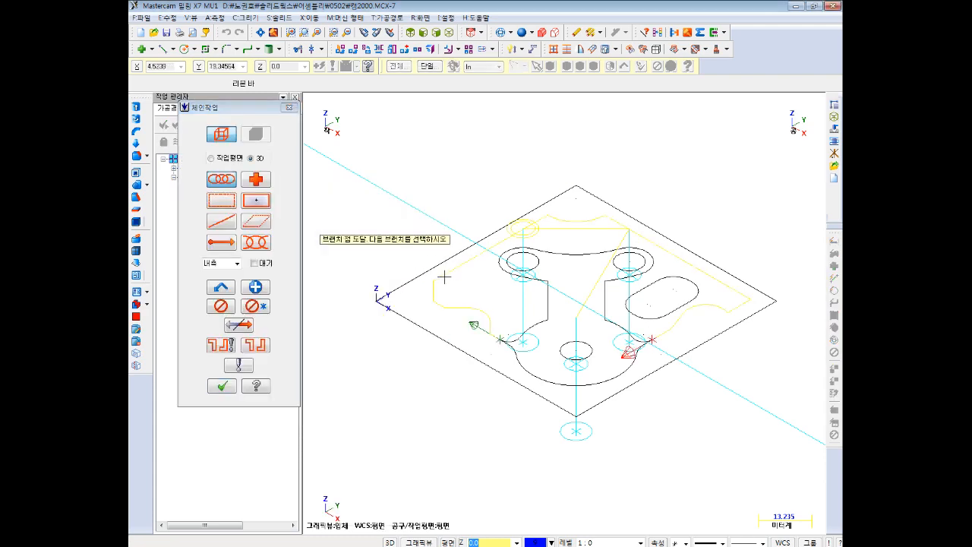
pyautogui.moveTo(581, 365); pyautogui.dragTo(582, 407, button='middle')
pyautogui.scroll(5, 585, 407)
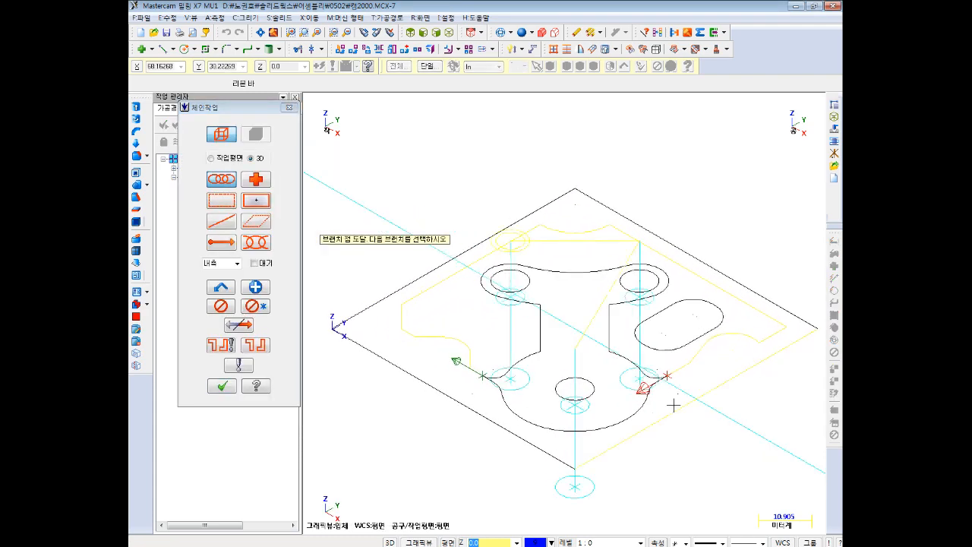
pyautogui.scroll(-2, 619, 389)
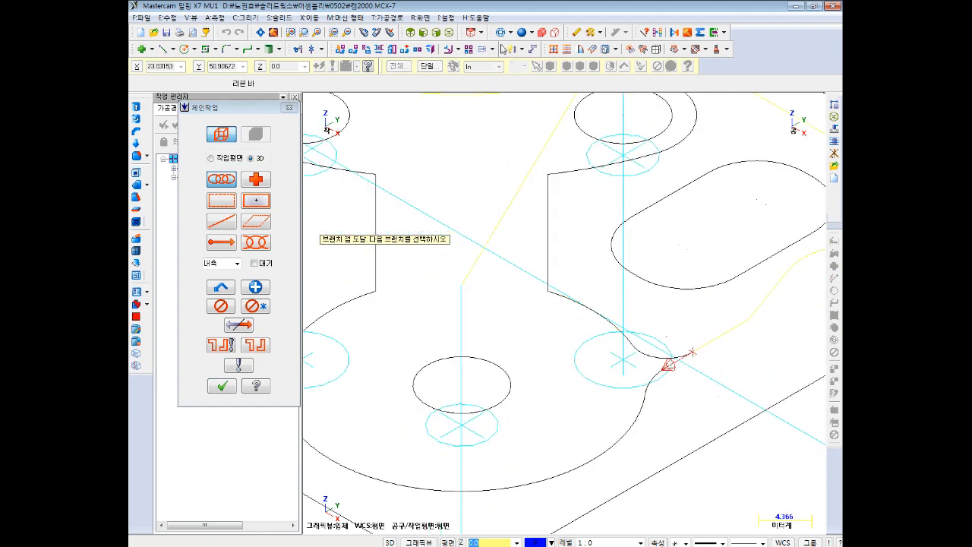
pyautogui.click(411, 32)
pyautogui.scroll(4, 581, 346)
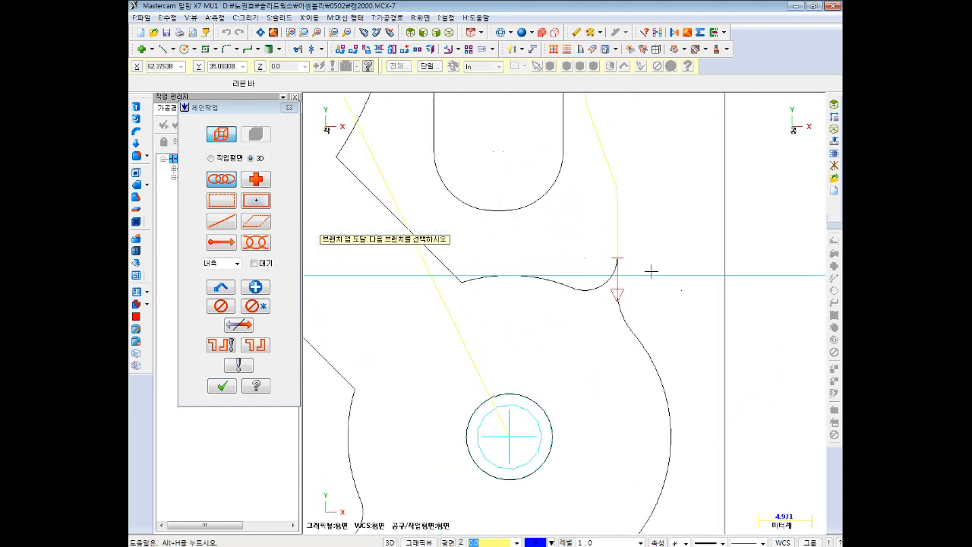
pyautogui.press('Escape')
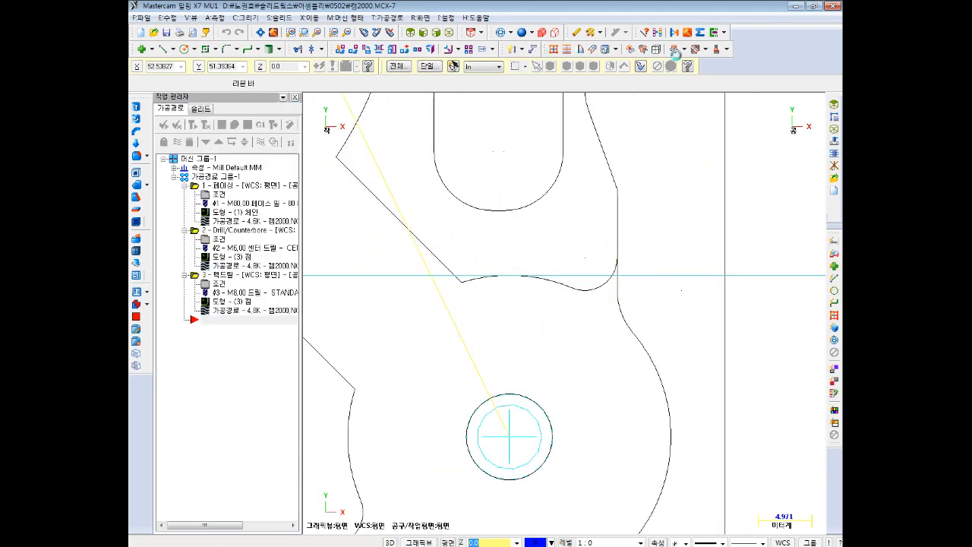
# - Blank the two small fillet arcs that branch off the outer profile on either side of the large round boss
pyautogui.click(533, 33)
pyautogui.click(505, 32)
pyautogui.click(511, 33)
pyautogui.click(424, 19)
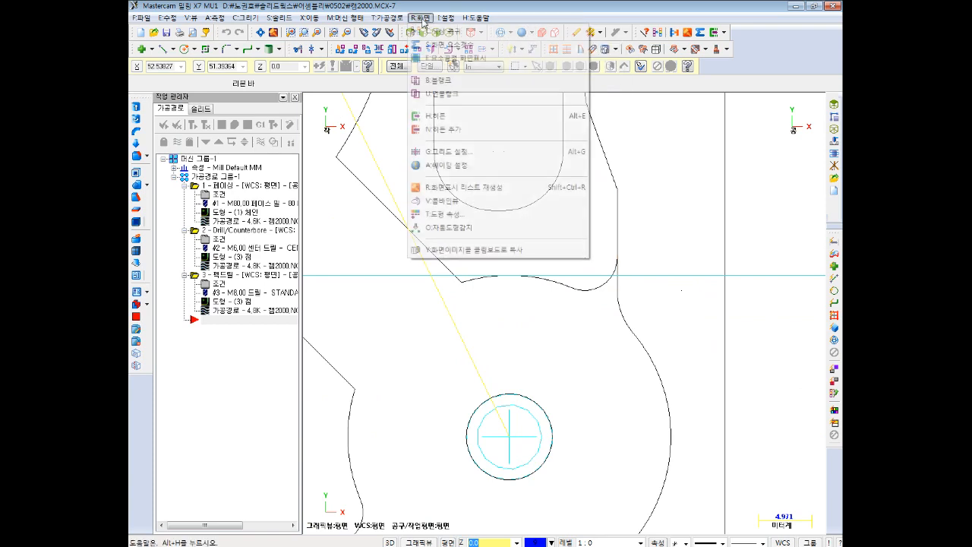
pyautogui.click(437, 80)
pyautogui.scroll(-2, 562, 418)
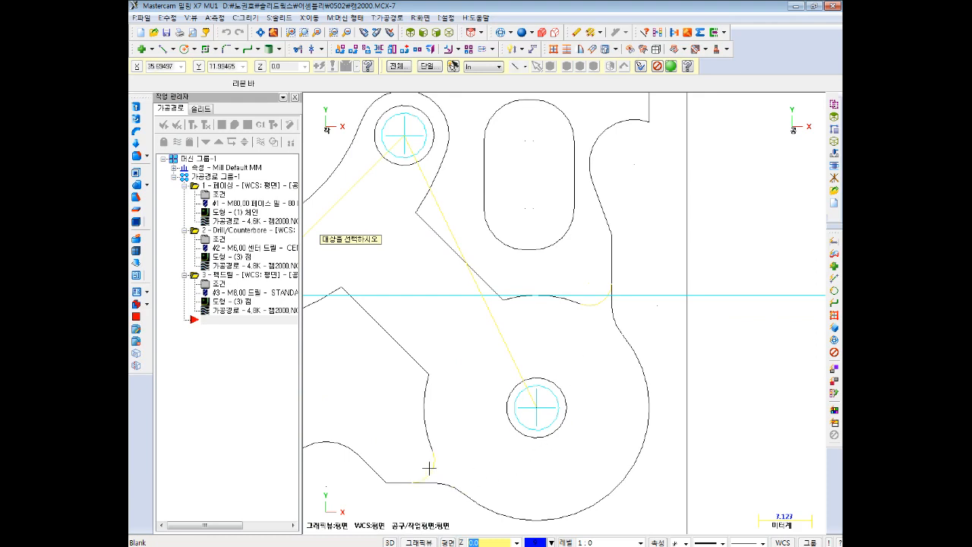
pyautogui.press('Escape')
pyautogui.scroll(-1, 601, 353)
pyautogui.scroll(-1, 607, 354)
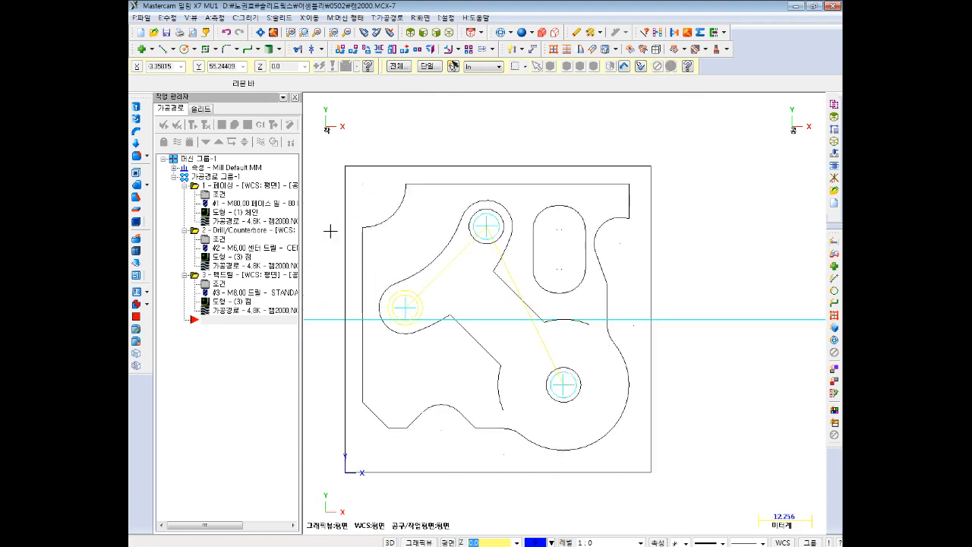
# - Start a contour toolpath in the toolpath group and chain the plate's outer profile from its left vertical edge
pyautogui.rightClick(208, 177)
pyautogui.moveTo(228, 182)
pyautogui.click(331, 199)
pyautogui.click(363, 377)
pyautogui.click(221, 386)
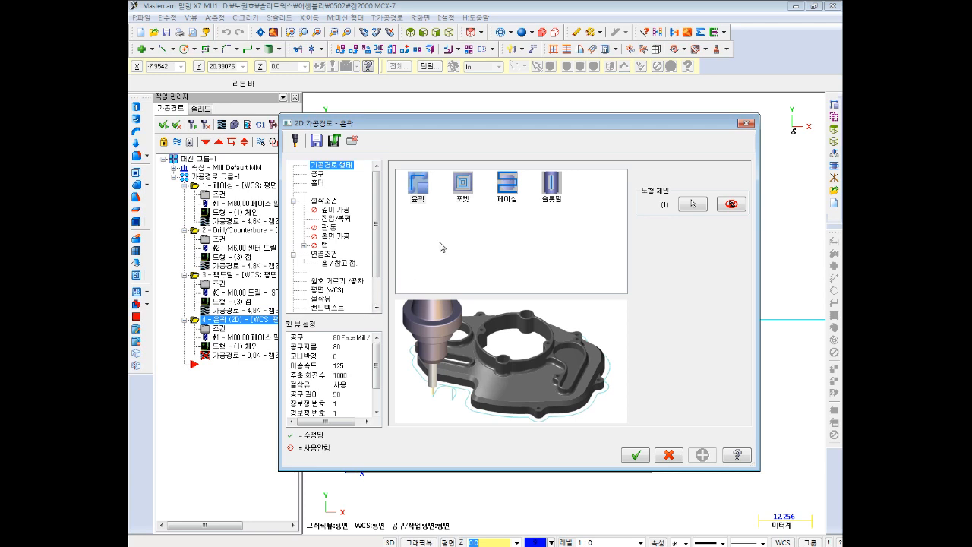
# - Create a new 10 mm flat end mill for the contour operation
pyautogui.click(317, 174)
pyautogui.rightClick(484, 267)
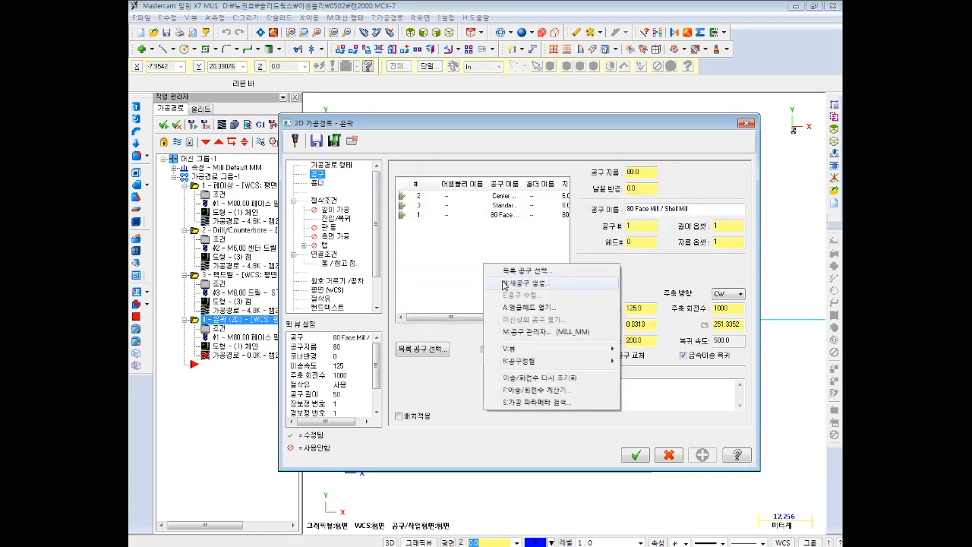
pyautogui.click(504, 285)
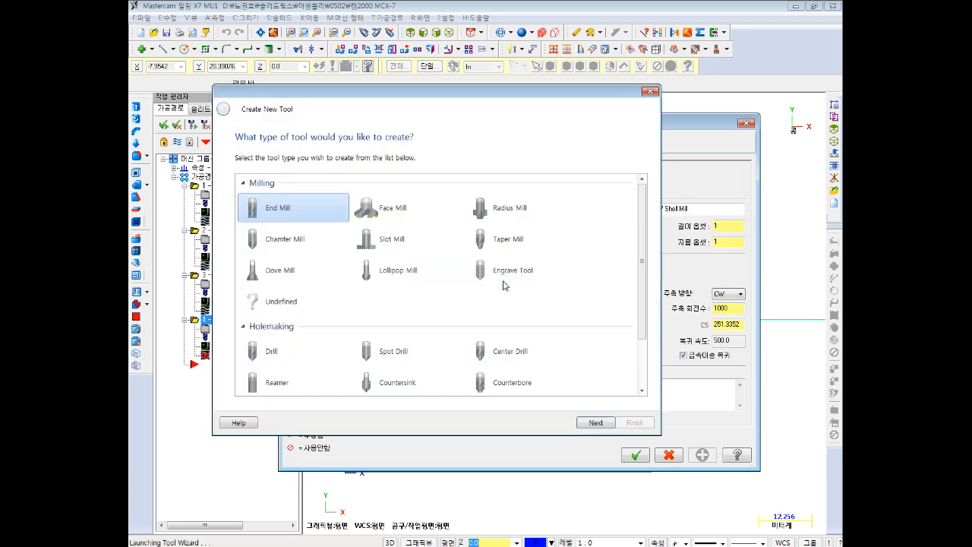
pyautogui.click(597, 423)
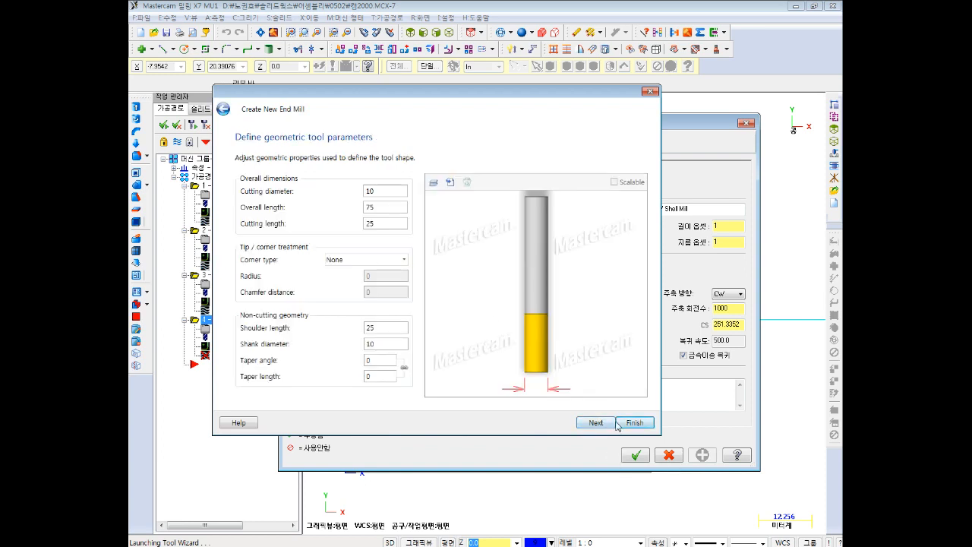
pyautogui.click(633, 422)
# - Set the 10 mm end mill's feed rate to 150 and its spindle speed to 1500
pyautogui.doubleClick(637, 308)
pyautogui.write('1')
pyautogui.press('Tab')
pyautogui.press('Tab')
pyautogui.press('Tab')
pyautogui.press('Tab')
pyautogui.write('1500')
pyautogui.press('Tab')
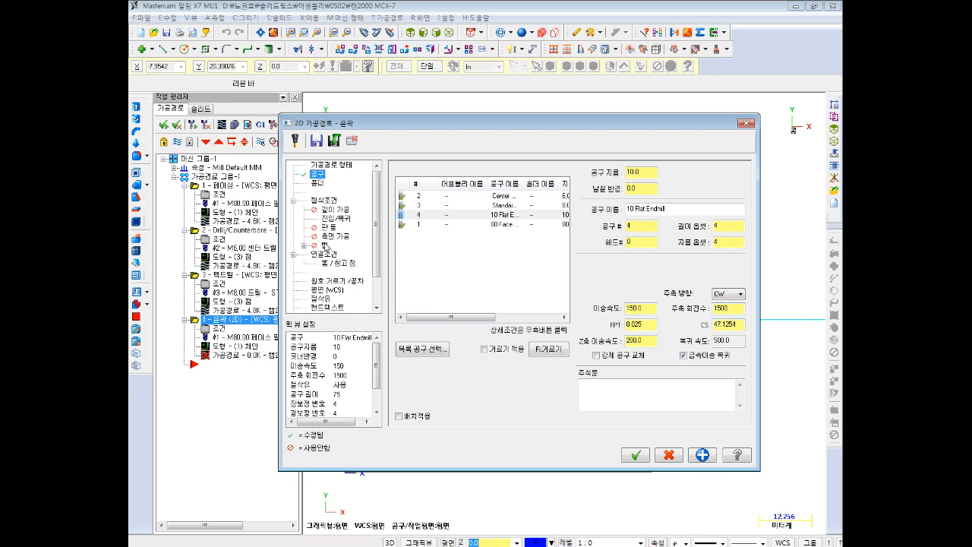
# - Set the contour's corner rolling option to none (안함) in the cut parameters
pyautogui.click(324, 200)
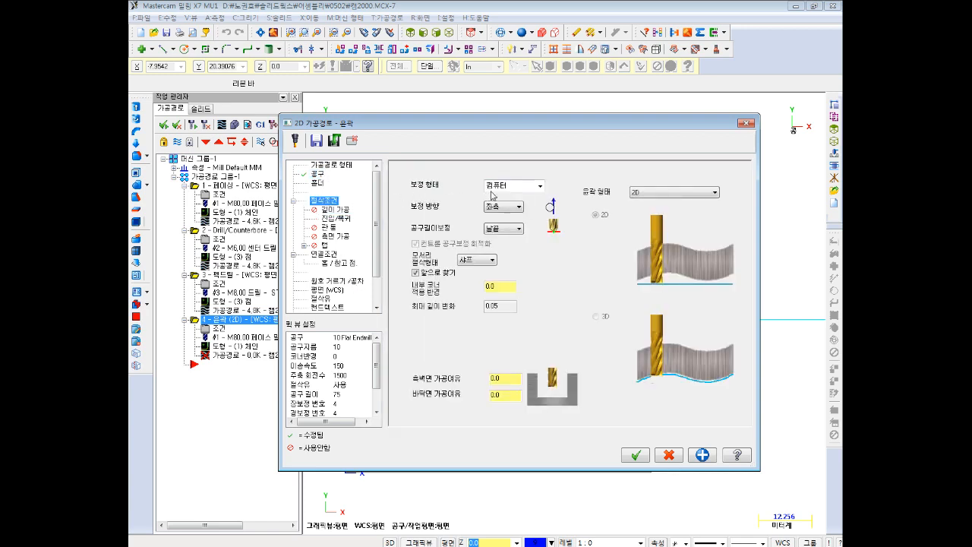
pyautogui.click(486, 260)
pyautogui.click(470, 269)
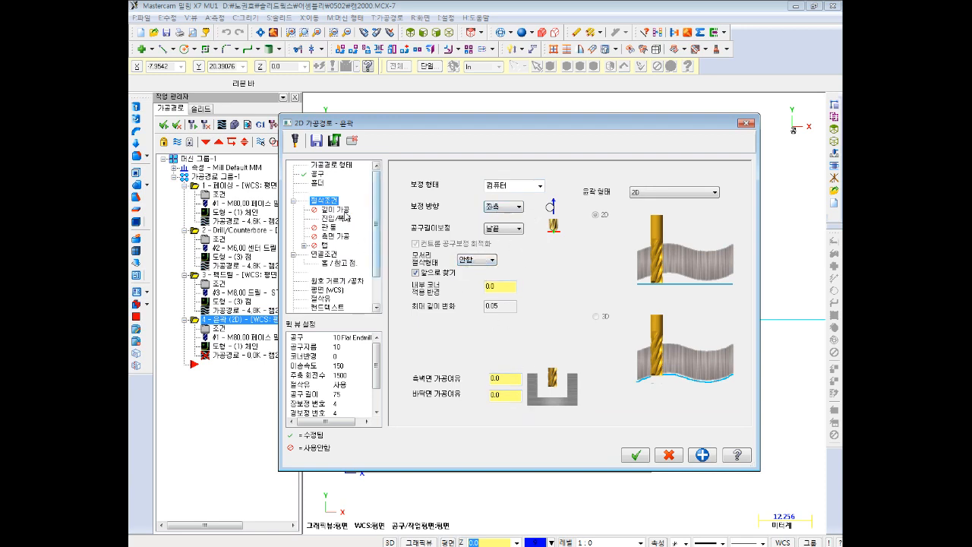
# - Enable depth cuts for the contour with a maximum rough step of 2
pyautogui.click(335, 209)
pyautogui.click(435, 200)
pyautogui.click(525, 219)
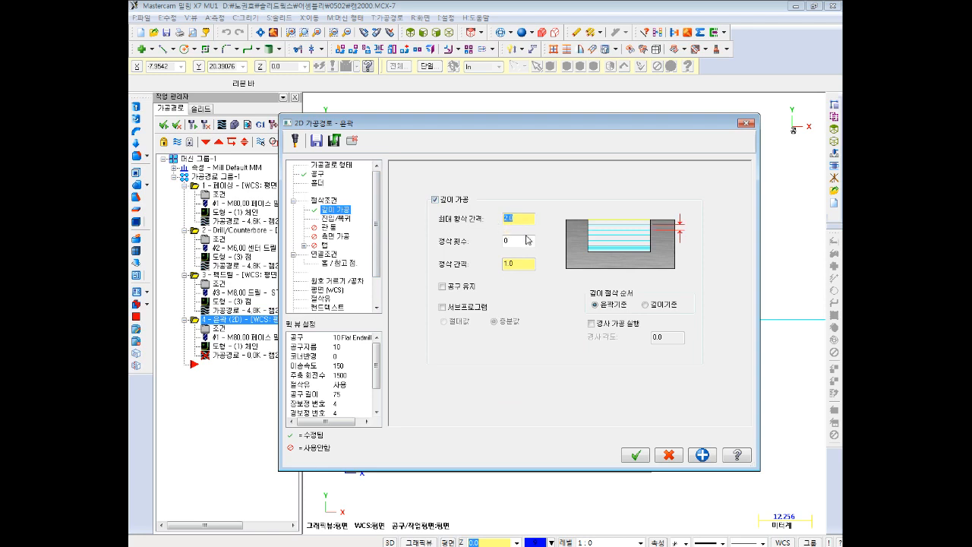
# - Set one finish cut with a 0.1 step in the contour's depth cuts and enable the keep tool down option (공구 유지)
pyautogui.write('1')
pyautogui.moveTo(527, 243); pyautogui.dragTo(467, 263)
pyautogui.write('0.1')
pyautogui.press('Return')
pyautogui.click(457, 286)
# - Set the contour's lead-in line length and arc radius to 30% and copy the lead-in values to the lead-out
pyautogui.click(335, 218)
pyautogui.click(469, 226)
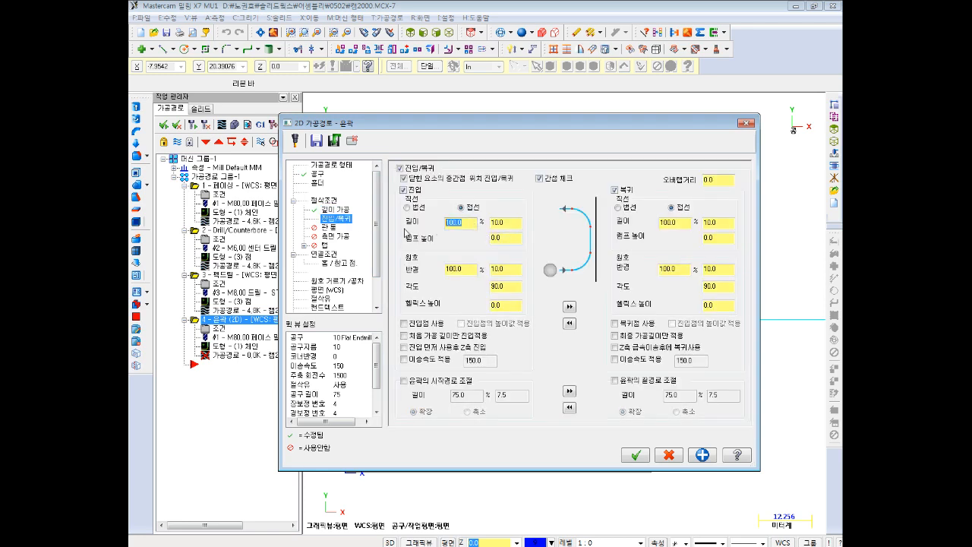
pyautogui.press('Tab')
pyautogui.press('Tab')
pyautogui.press('Tab')
pyautogui.write('30')
pyautogui.press('Return')
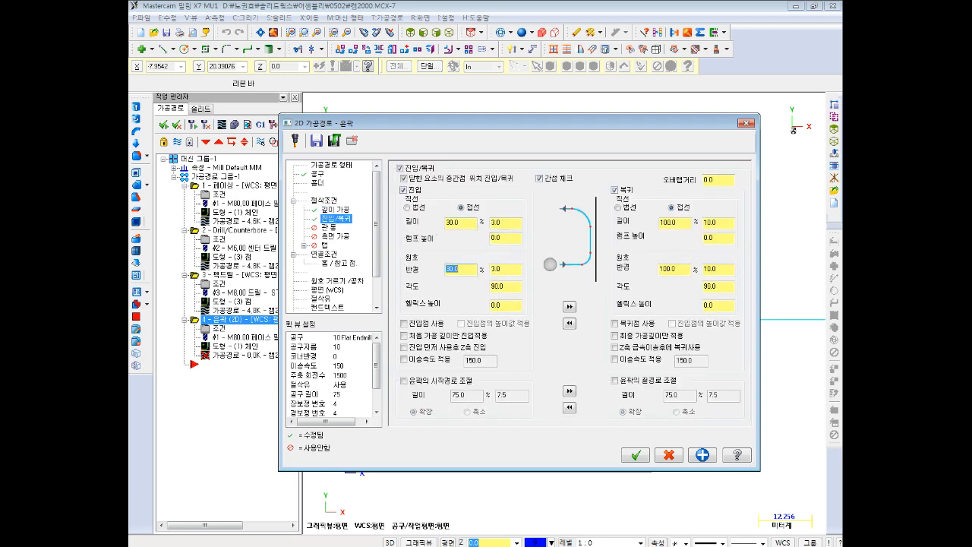
pyautogui.click(569, 307)
# - Enable multi passes with 3 rough passes at 4.0, 1 finish pass at 0.1, finishing at final depth and the tool kept down
pyautogui.click(329, 227)
pyautogui.click(335, 236)
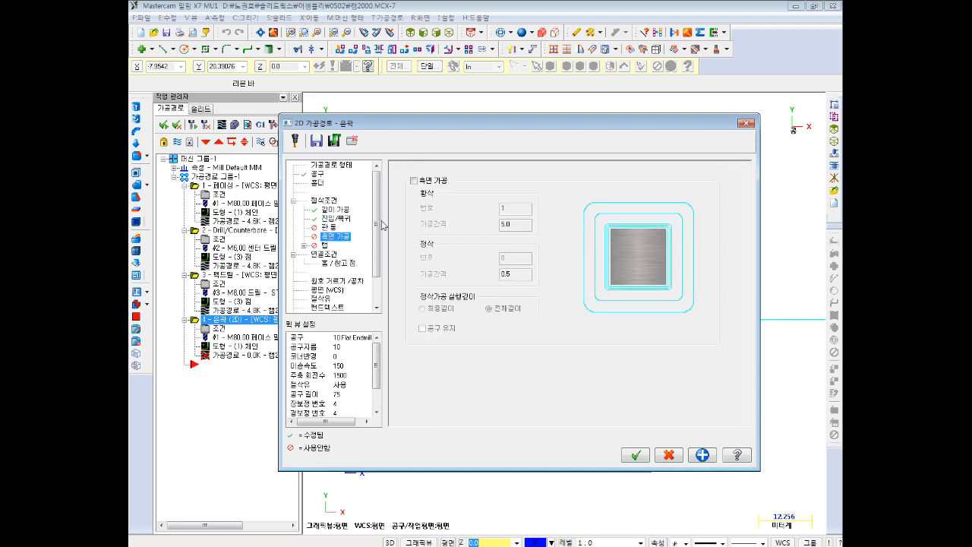
pyautogui.click(413, 181)
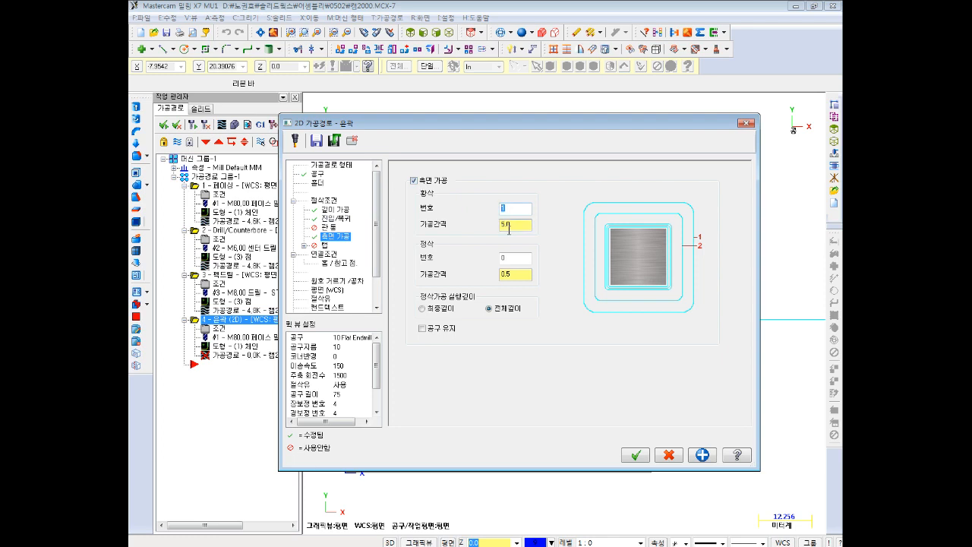
pyautogui.press('Tab')
pyautogui.write('4')
pyautogui.press('Tab')
pyautogui.write('1')
pyautogui.press('Tab')
pyautogui.click(422, 309)
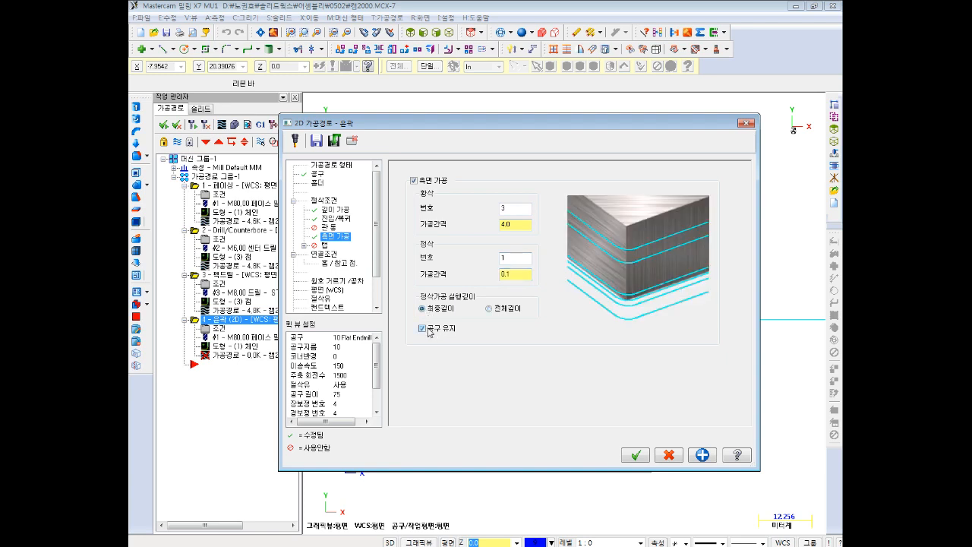
# - Set the contour's linking parameters to an incremental retract of 10, an incremental feed plane of 5 and a depth of -6
pyautogui.click(328, 254)
pyautogui.doubleClick(588, 242)
pyautogui.write('10')
pyautogui.press('Tab')
pyautogui.press('Tab')
pyautogui.press('Tab')
pyautogui.write('5')
pyautogui.press('Tab')
pyautogui.press('Tab')
pyautogui.press('Tab')
pyautogui.press('Tab')
pyautogui.press('Tab')
pyautogui.press('Tab')
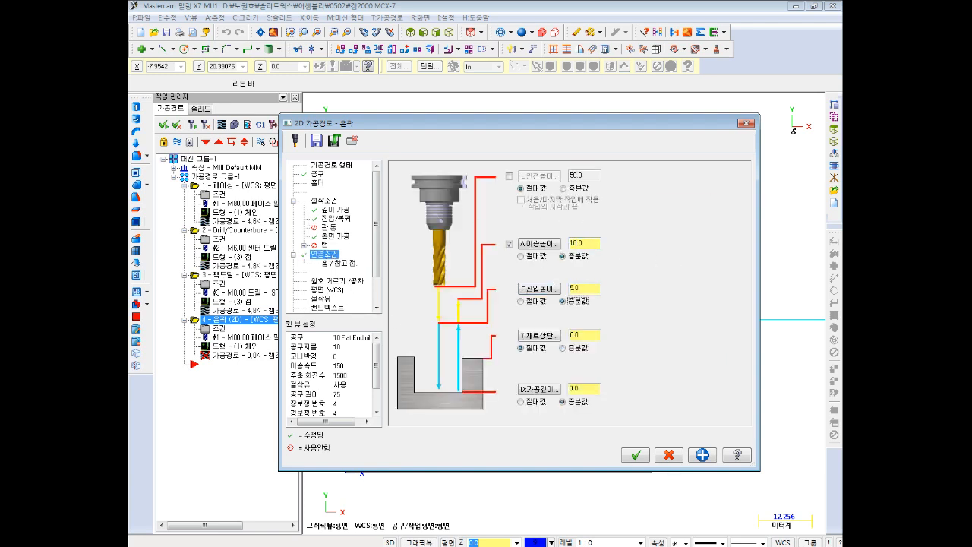
pyautogui.write('-5')
# - Set the coolant option (절삭유) for the contour operation and generate its toolpath
pyautogui.click(323, 298)
pyautogui.click(581, 230)
pyautogui.click(578, 241)
pyautogui.click(635, 455)
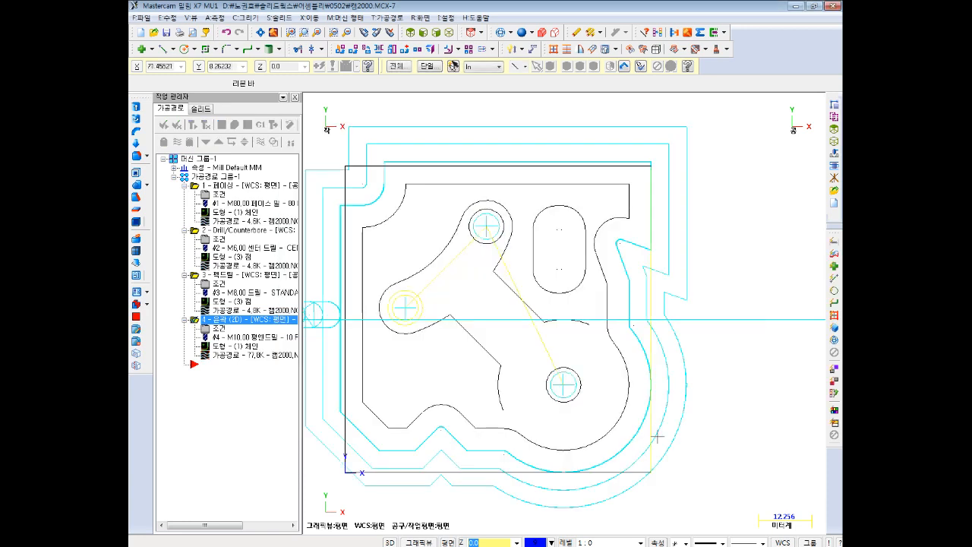
# - Backplot the outer contour toolpath to check the tool's passes around the profile
pyautogui.scroll(-5, 684, 439)
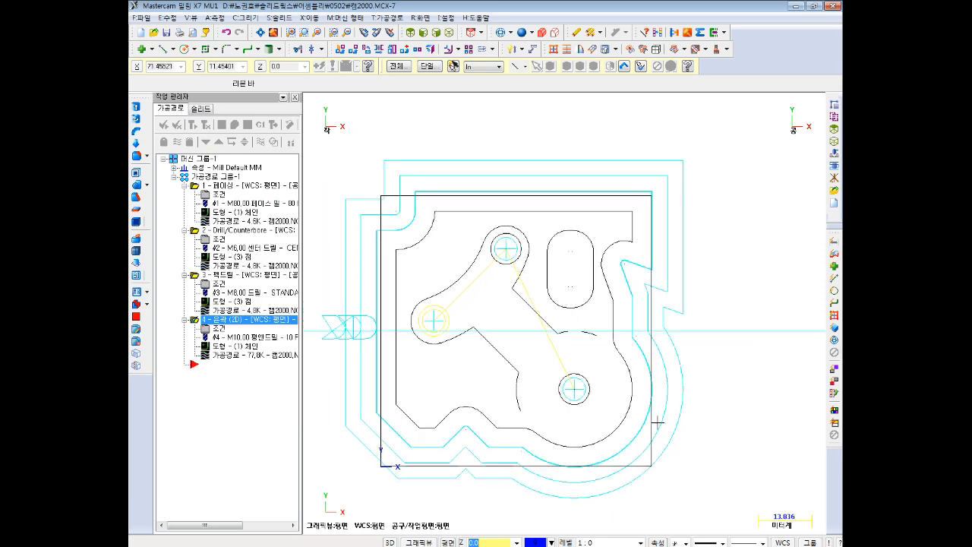
pyautogui.scroll(4, 387, 445)
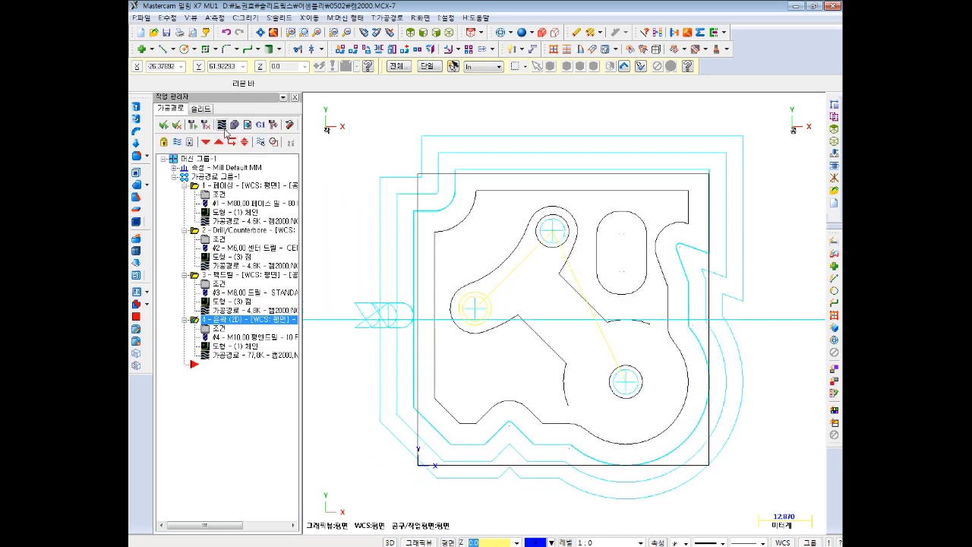
pyautogui.click(222, 126)
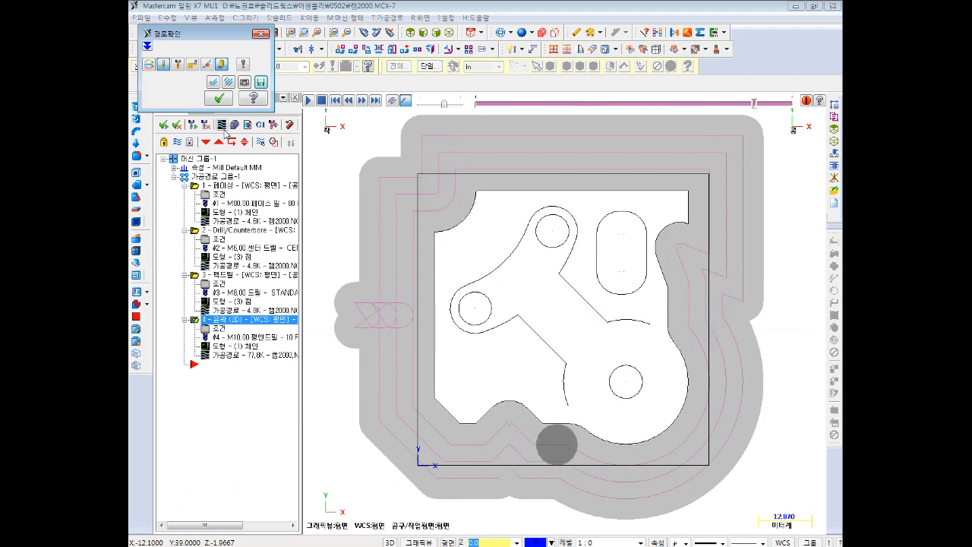
pyautogui.click(218, 98)
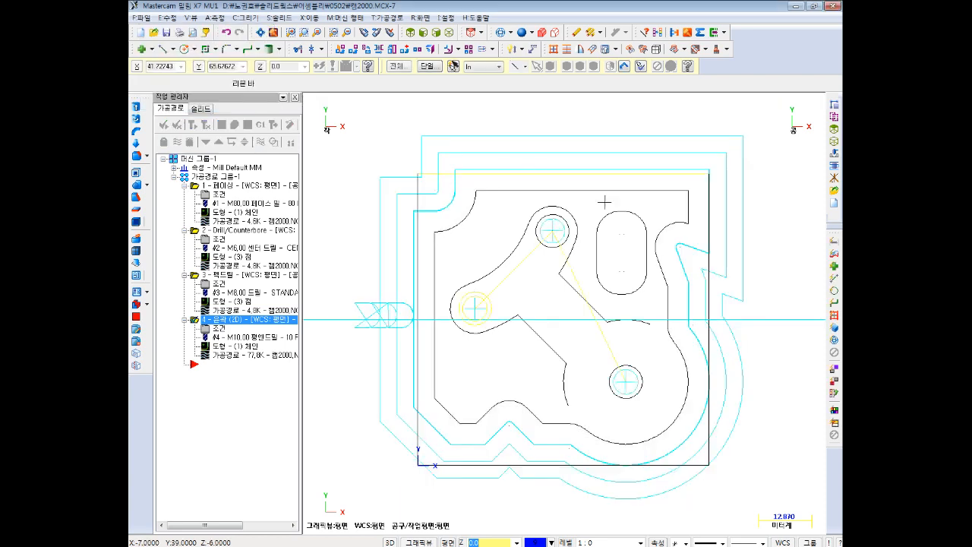
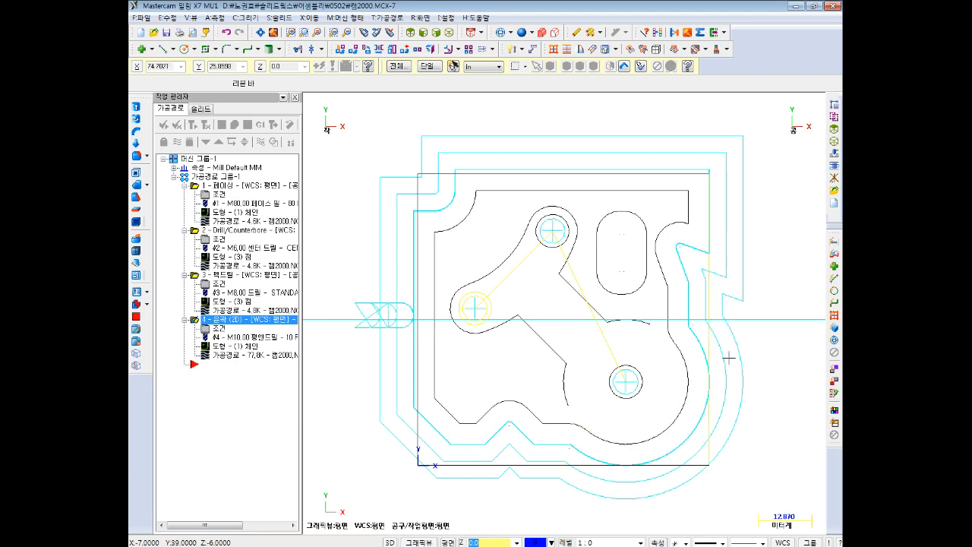
# - Blank the large profile arc around the lower hole together with its connecting arcs at both ends
pyautogui.scroll(5, 683, 369)
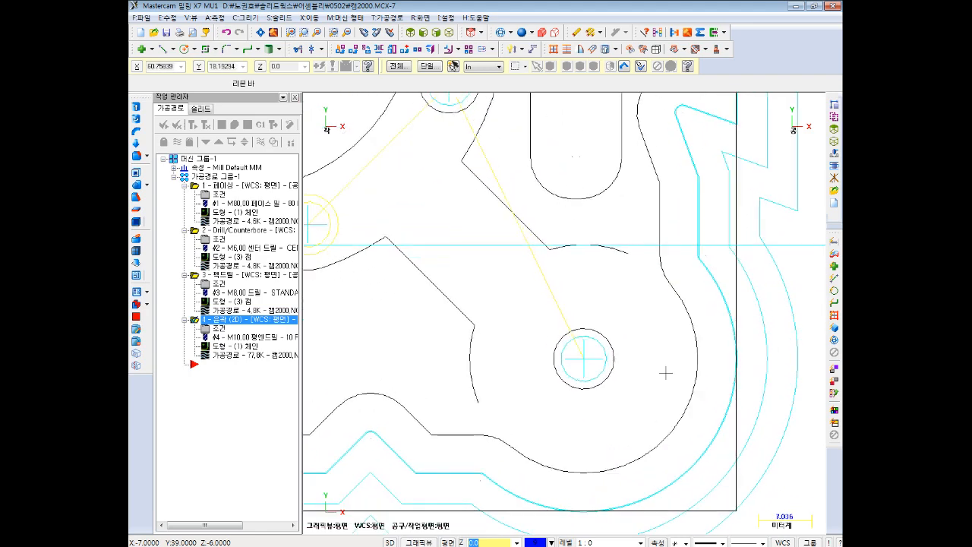
pyautogui.scroll(-1, 662, 382)
pyautogui.scroll(-1, 654, 375)
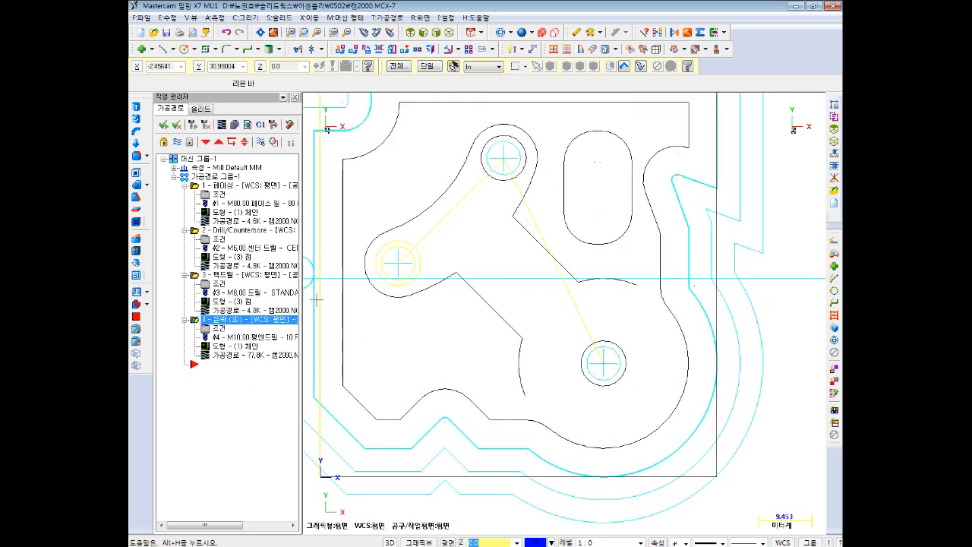
pyautogui.scroll(1, 664, 388)
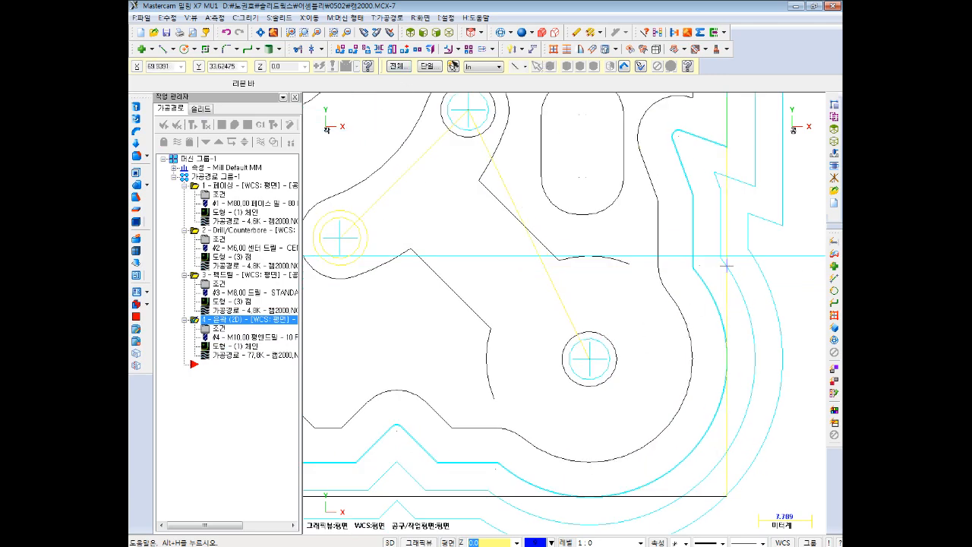
pyautogui.scroll(-1, 597, 288)
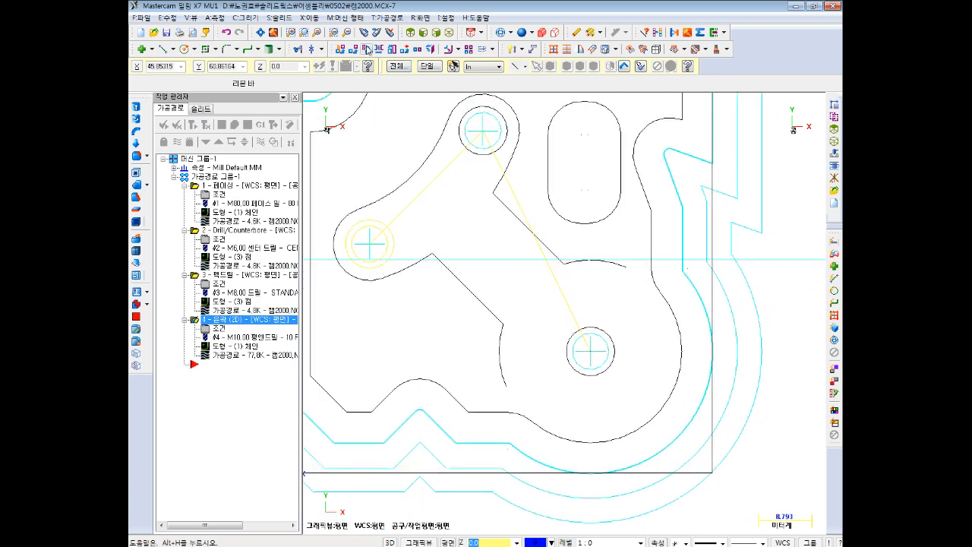
pyautogui.click(385, 18)
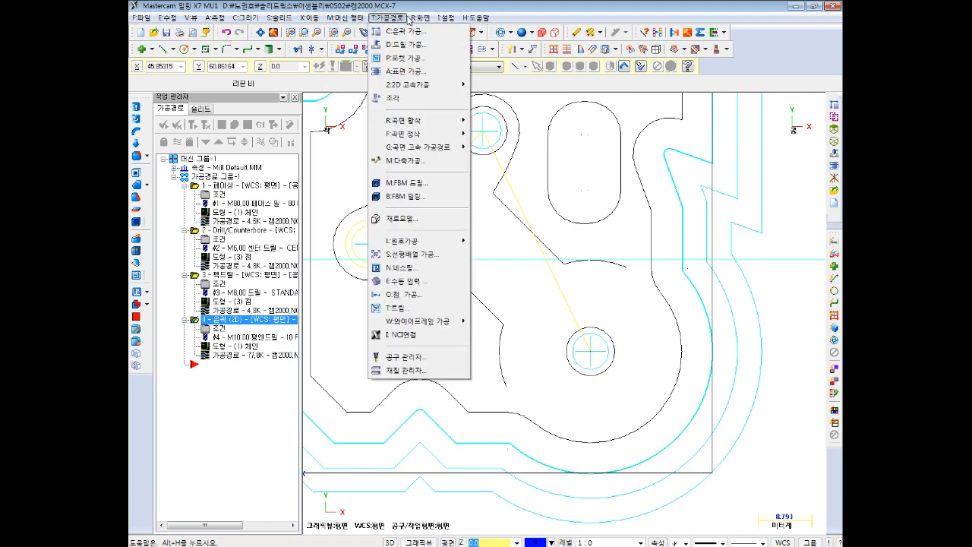
pyautogui.click(437, 80)
pyautogui.click(673, 304)
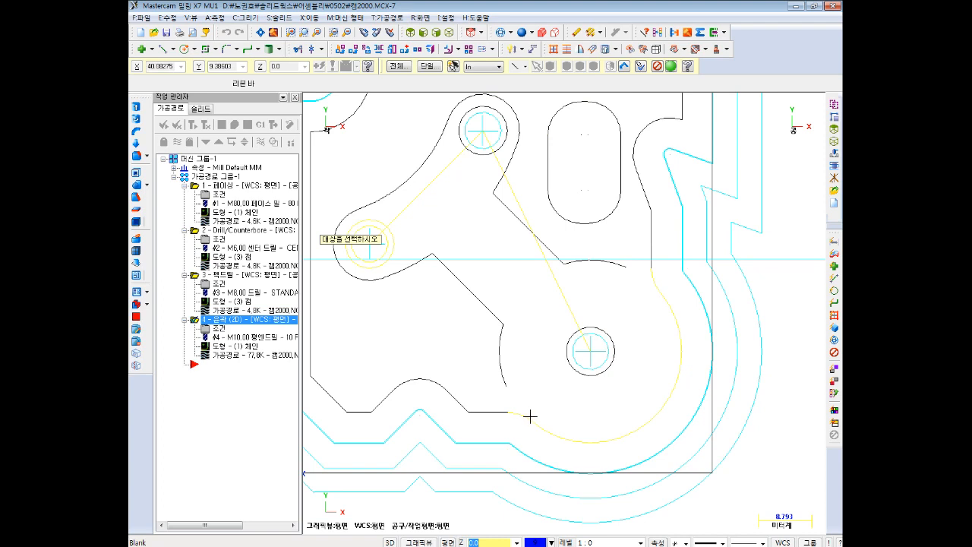
pyautogui.press('Return')
pyautogui.click(575, 107)
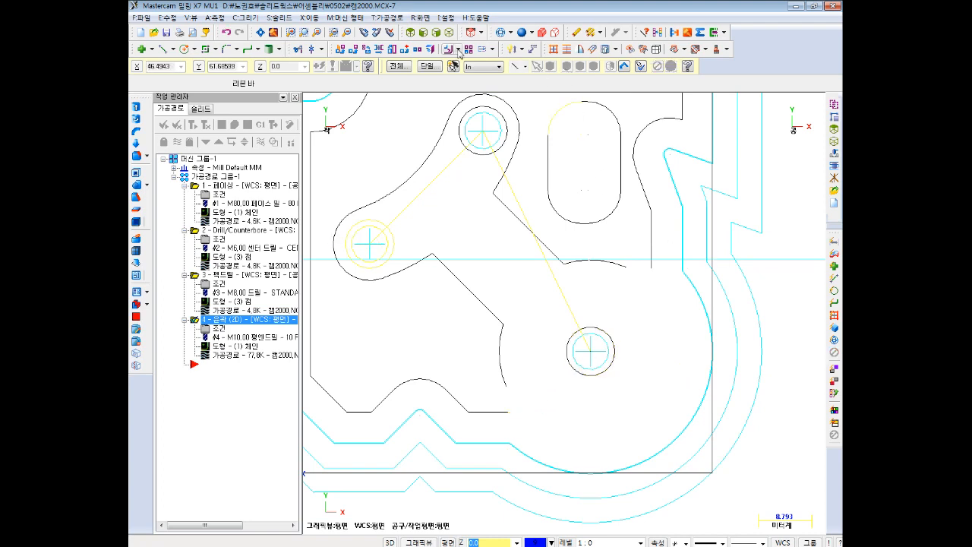
# - Unblank the two small fillet arcs that close the inner boundary near the ends of the hidden large arc
pyautogui.click(420, 18)
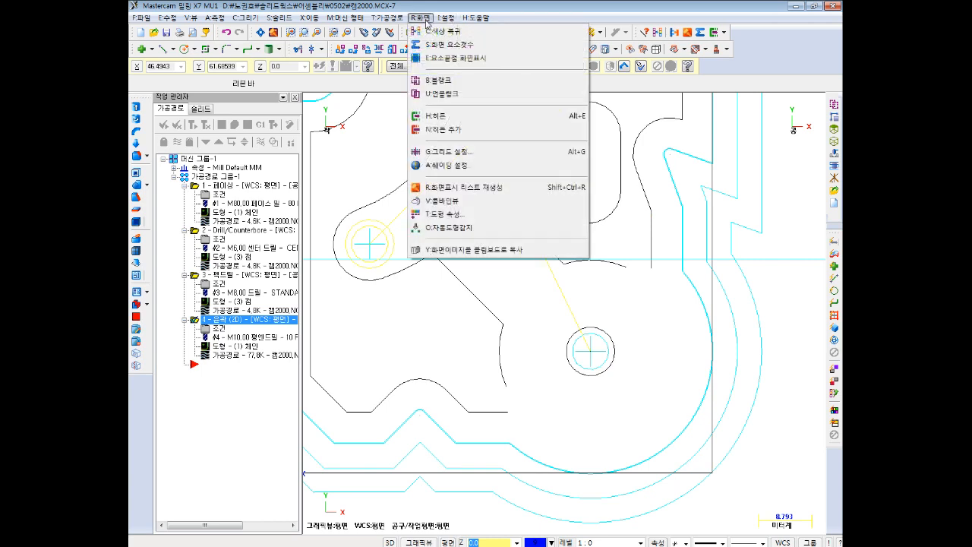
pyautogui.click(443, 93)
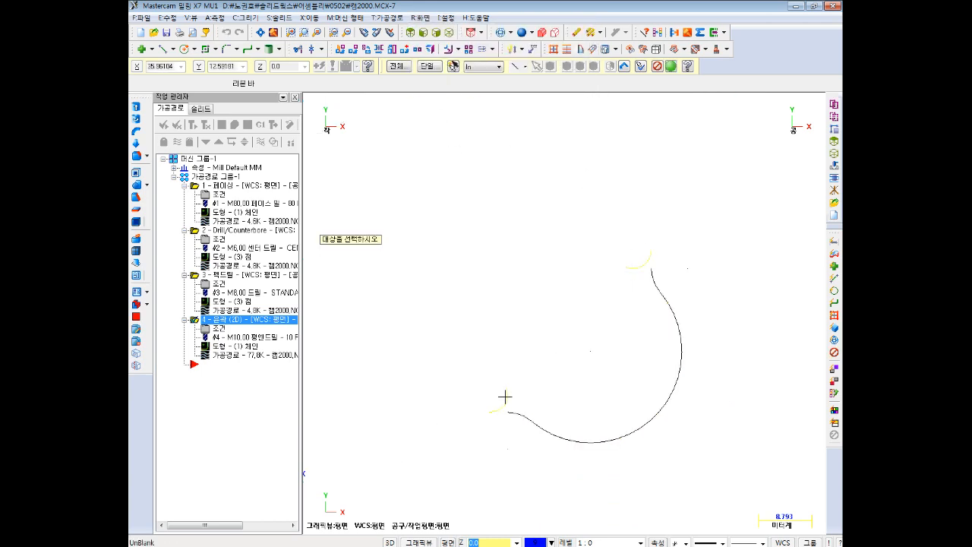
pyautogui.press('Return')
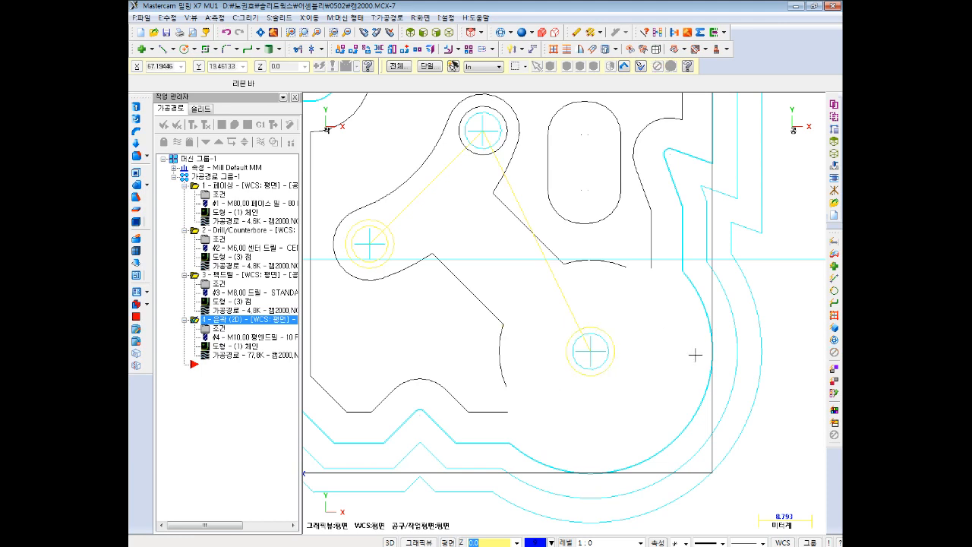
pyautogui.click(420, 17)
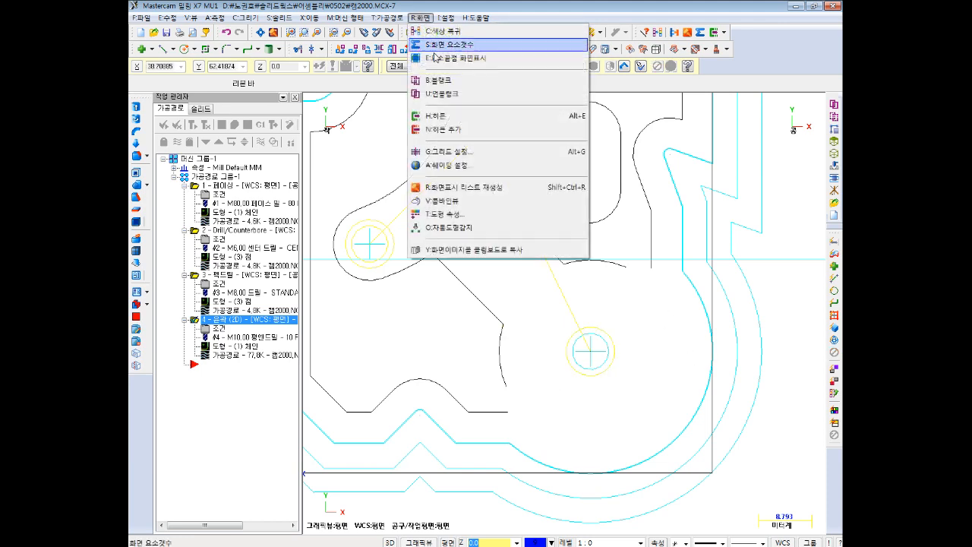
pyautogui.click(445, 97)
pyautogui.click(504, 394)
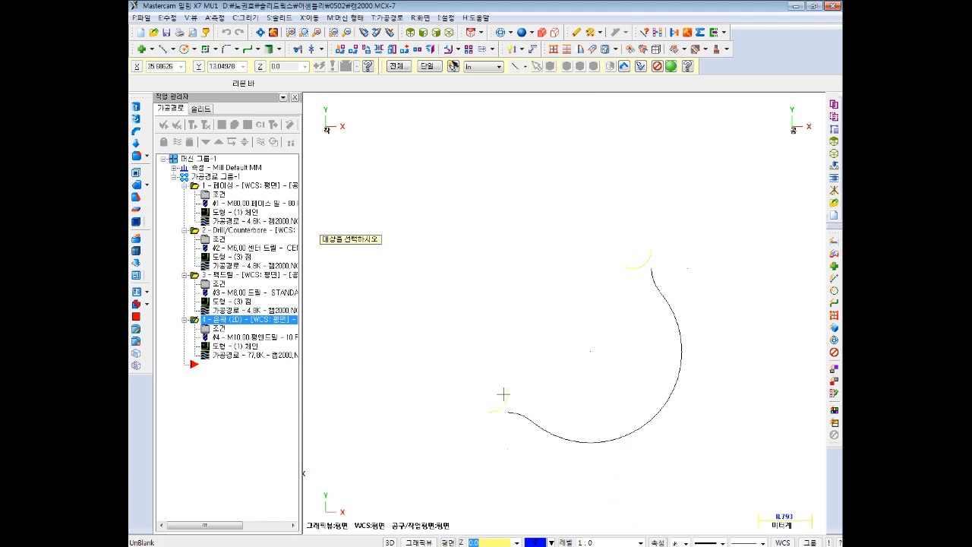
pyautogui.press('Return')
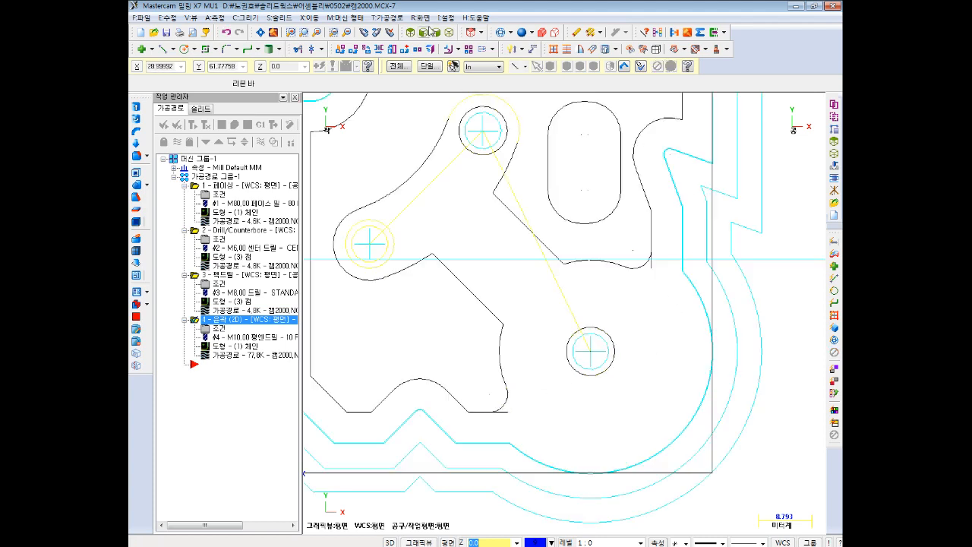
# - Blank the short line stubs that extend past the two small fillet arcs
pyautogui.click(426, 22)
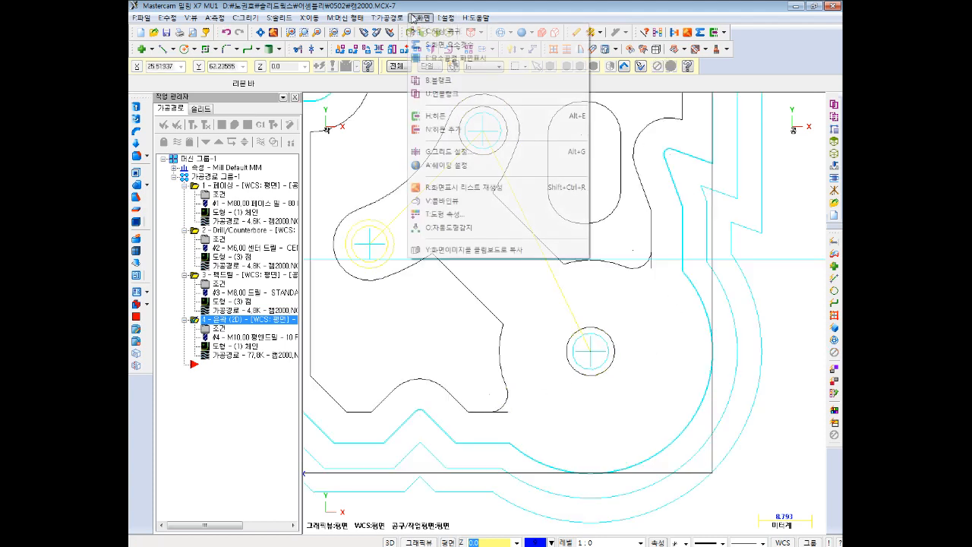
pyautogui.click(448, 78)
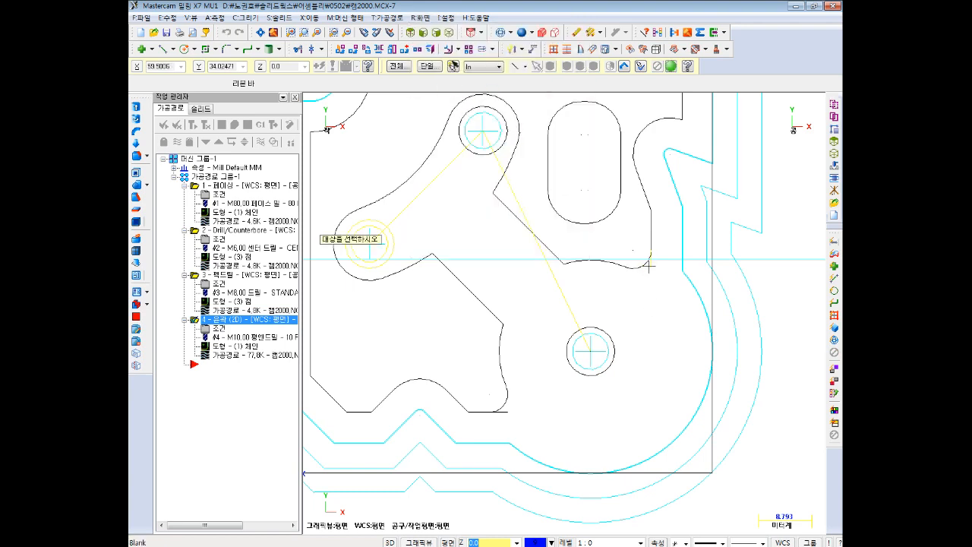
pyautogui.click(653, 268)
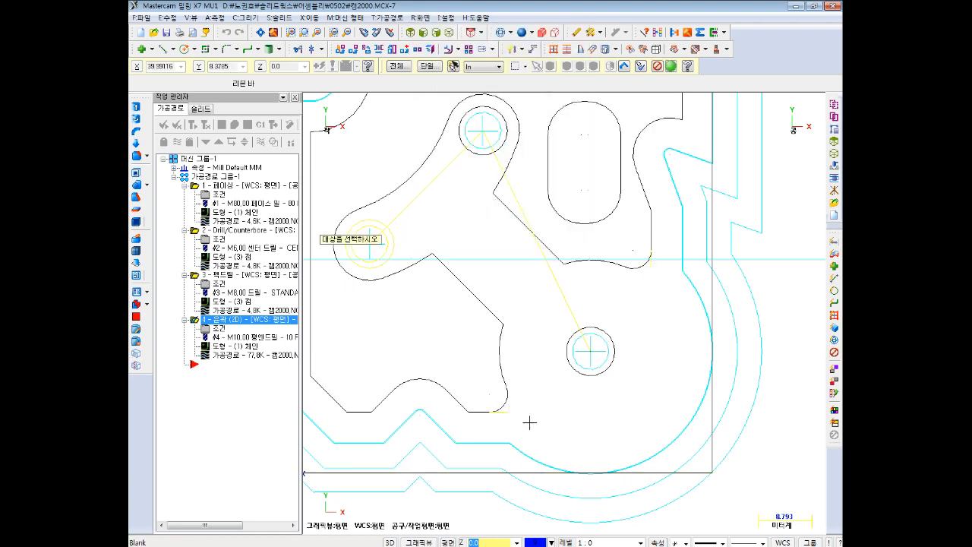
pyautogui.press('Return')
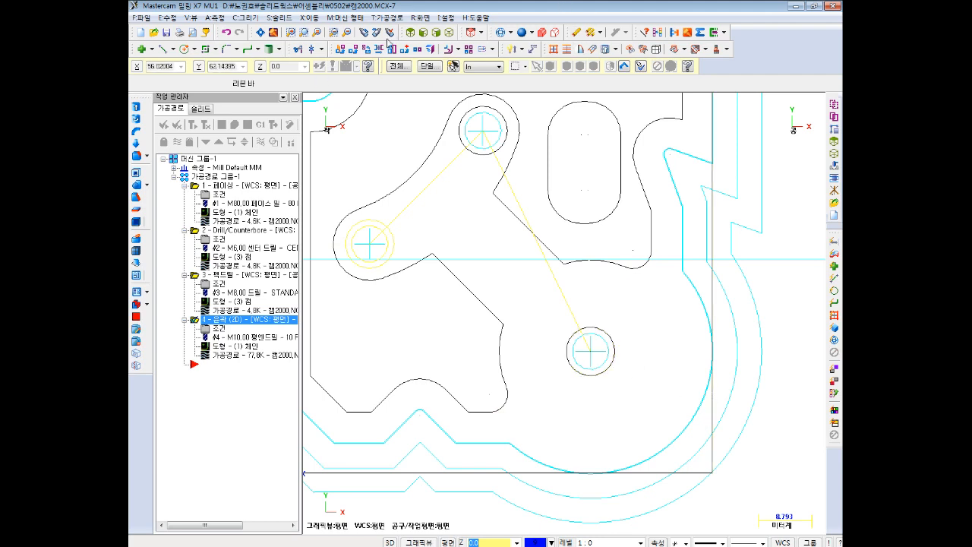
# - Blank the vertical line above the upper fillet arc and the short horizontal line beside the lower fillet arc
pyautogui.click(414, 19)
pyautogui.click(460, 75)
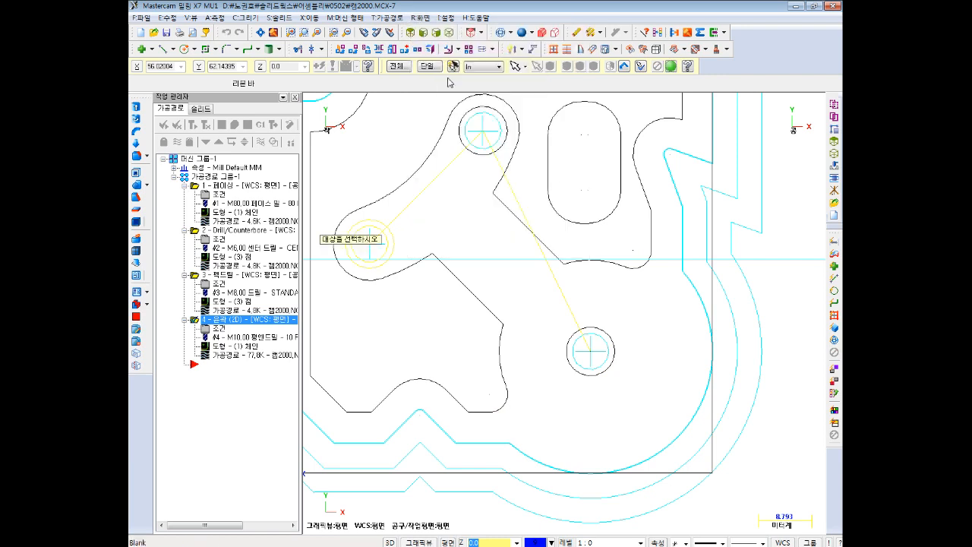
pyautogui.click(651, 232)
pyautogui.press('Return')
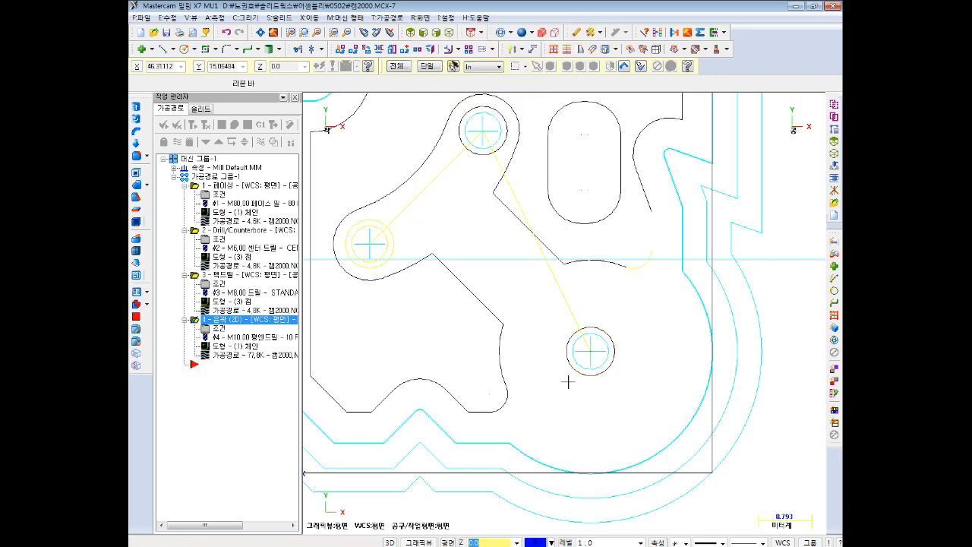
pyautogui.click(477, 412)
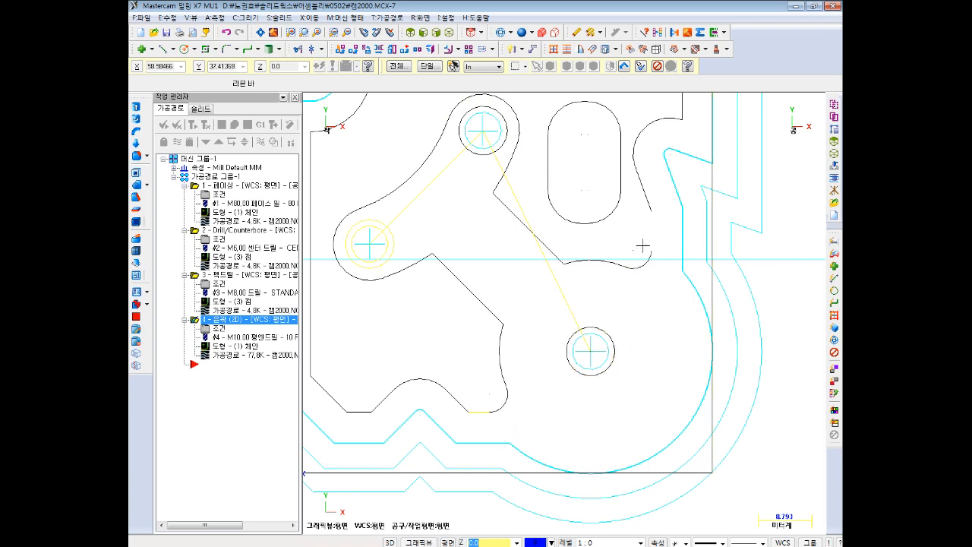
pyautogui.click(420, 17)
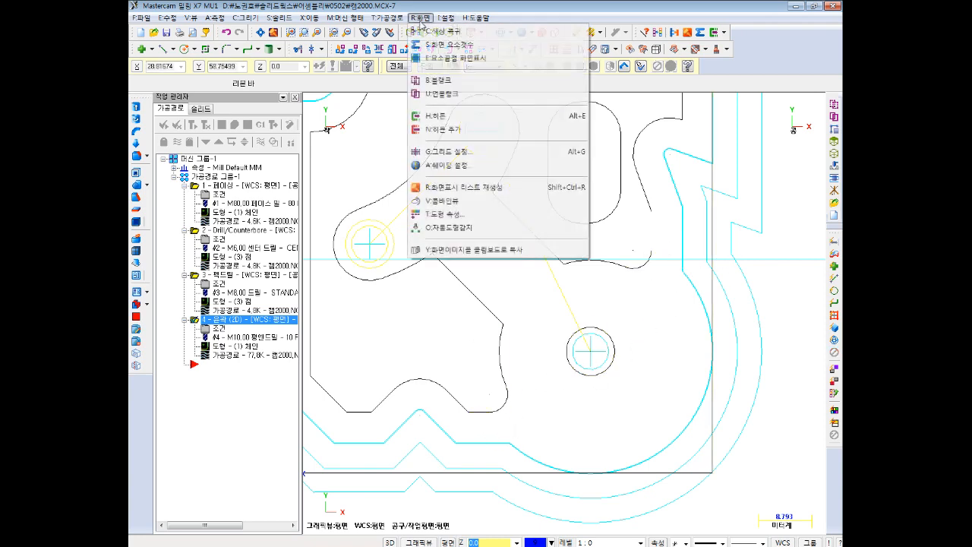
pyautogui.click(440, 81)
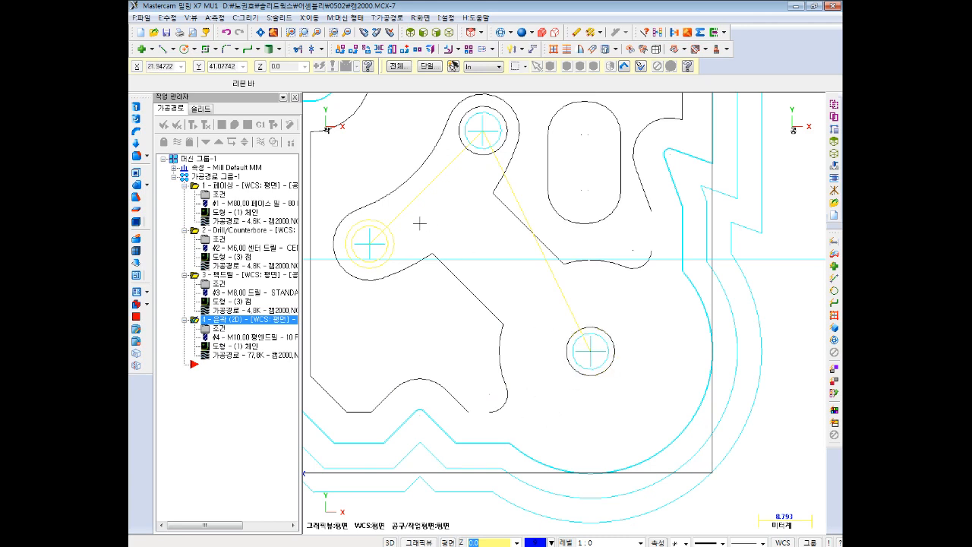
# - Blank the slanted line near the slot's lower side and the arc it joins beside the slot
pyautogui.click(420, 18)
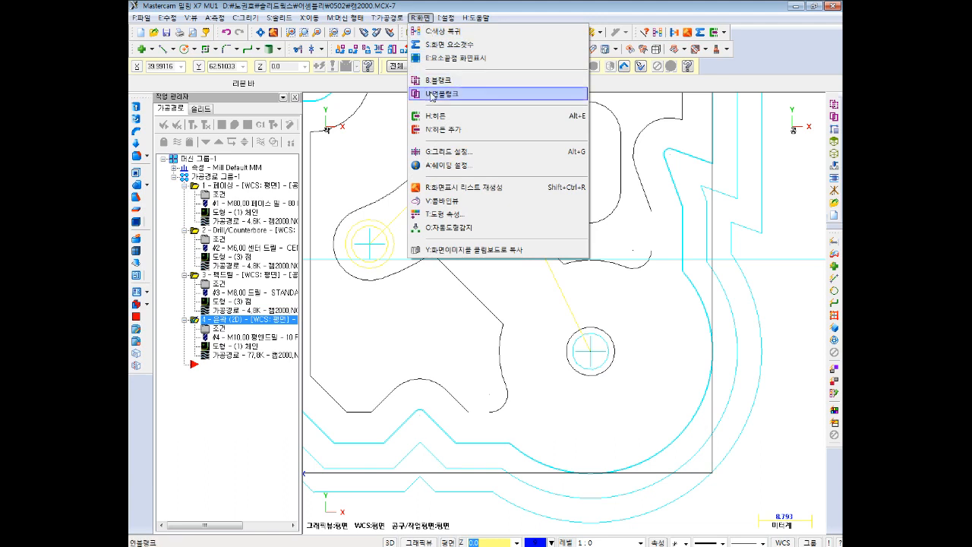
pyautogui.click(433, 80)
pyautogui.click(656, 197)
pyautogui.click(437, 388)
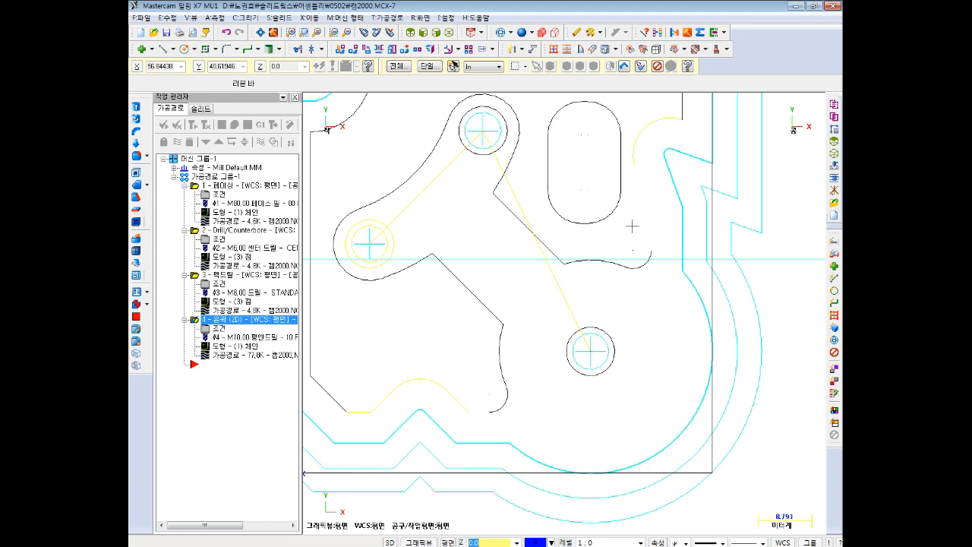
pyautogui.click(420, 18)
pyautogui.click(439, 82)
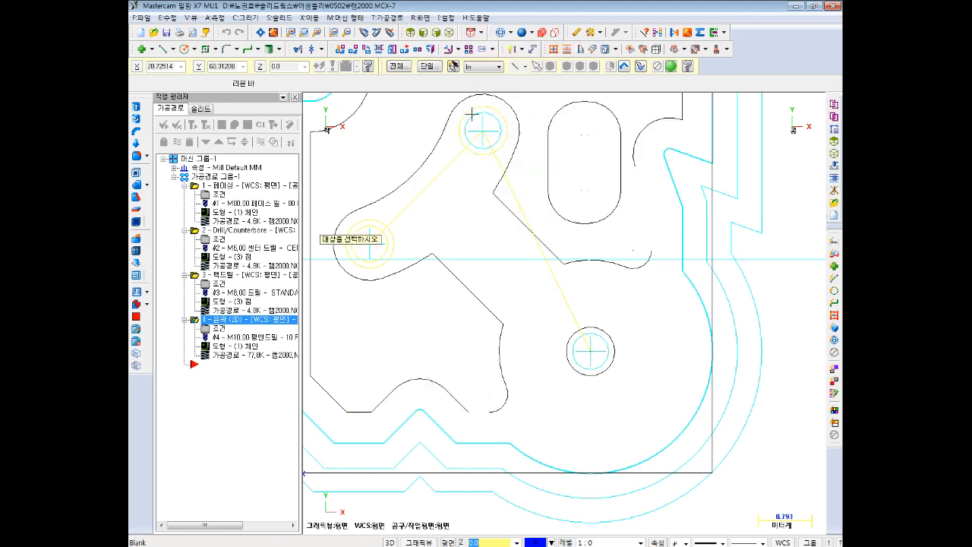
pyautogui.click(643, 136)
pyautogui.press('Return')
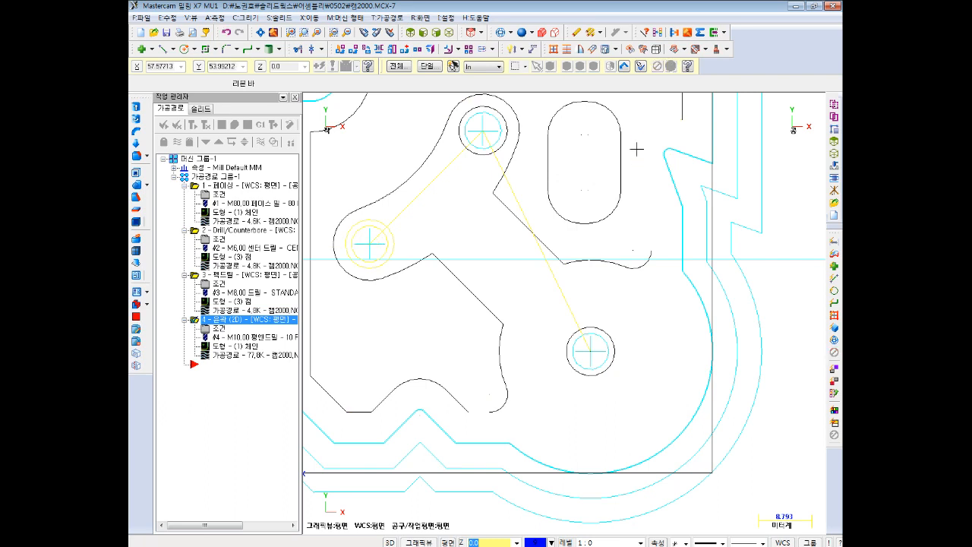
# - Blank the rounded bump on the profile's lower edge together with its adjoining slanted segment
pyautogui.click(423, 18)
pyautogui.click(439, 81)
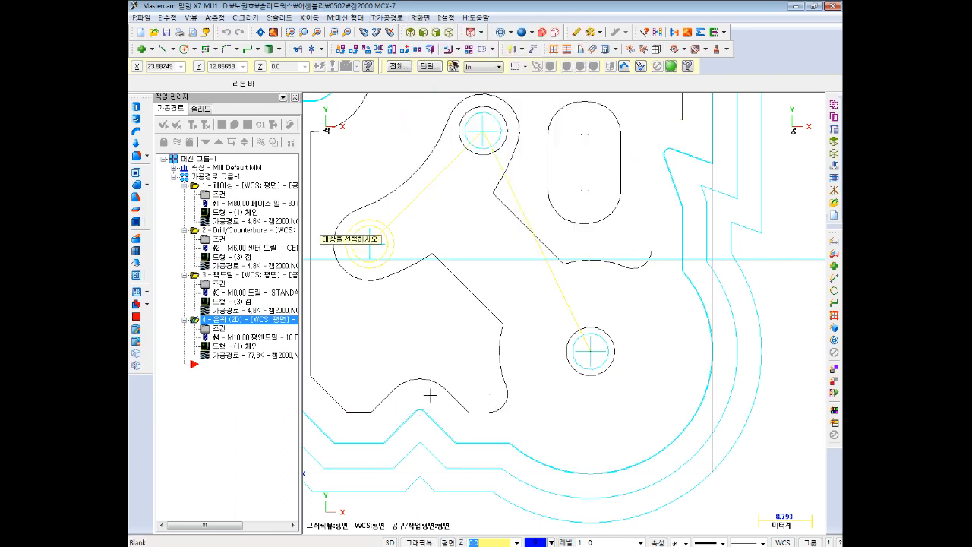
pyautogui.click(394, 396)
pyautogui.press('Return')
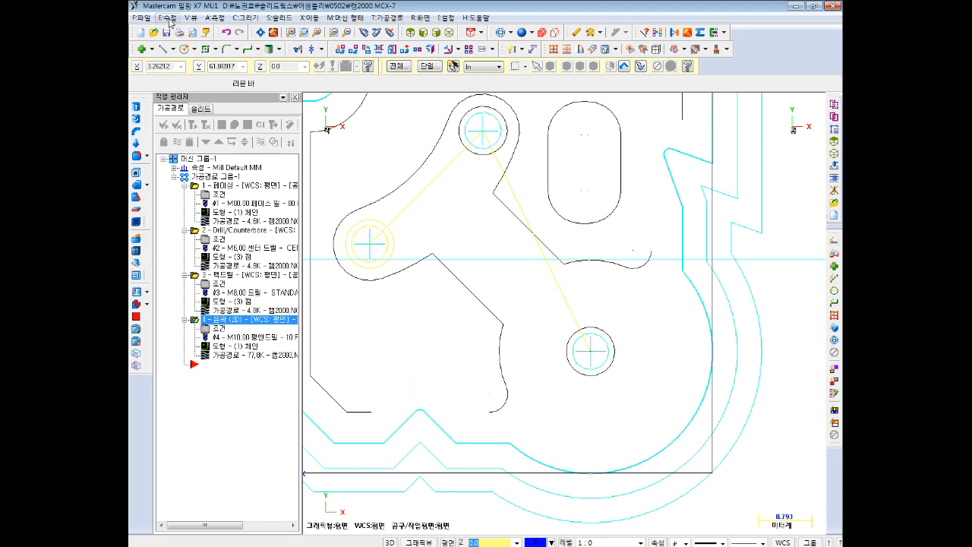
# - Draw a vertical line up from the upper fillet arc's end and a horizontal line about 11.4 mm long from the lower fillet arc's end
pyautogui.click(162, 49)
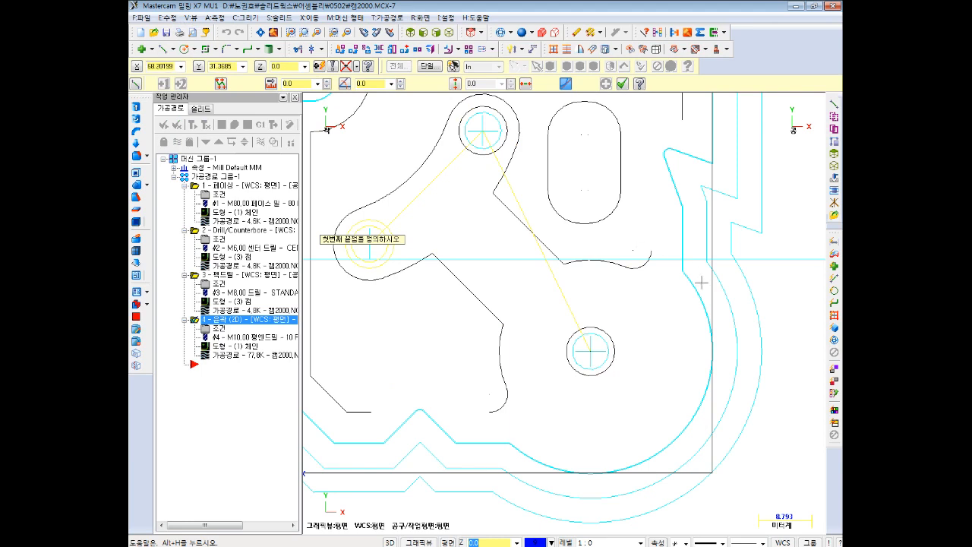
pyautogui.click(174, 52)
pyautogui.click(186, 66)
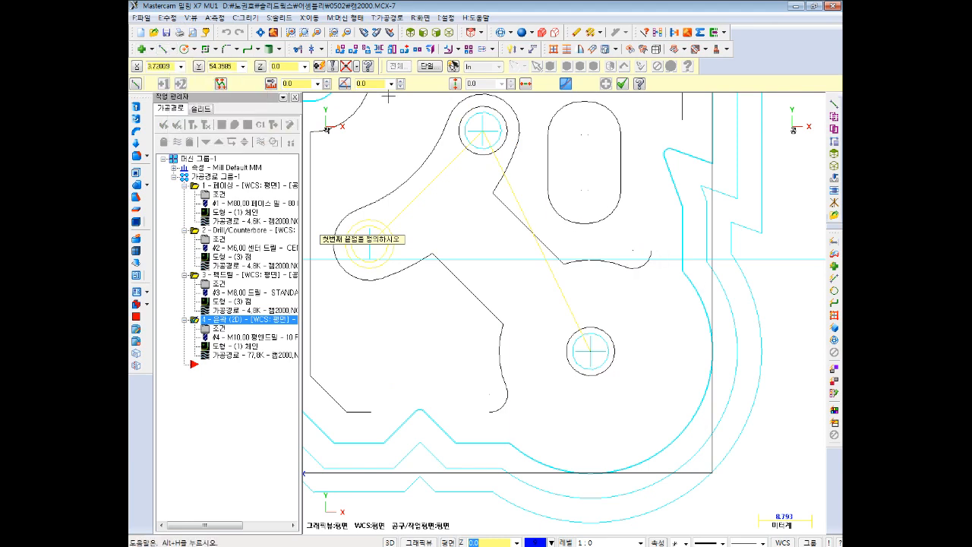
pyautogui.click(651, 259)
pyautogui.click(651, 192)
pyautogui.press('Return')
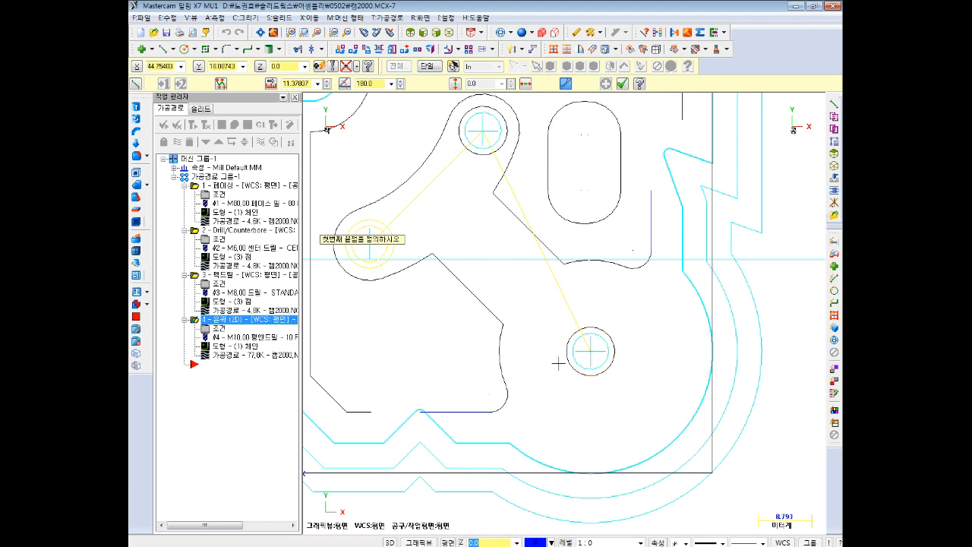
# - Draw a multi-line chain from the vertical line's free end around the outside of the plate corner to the horizontal line's end, with a 50 mm vertical side
pyautogui.click(173, 49)
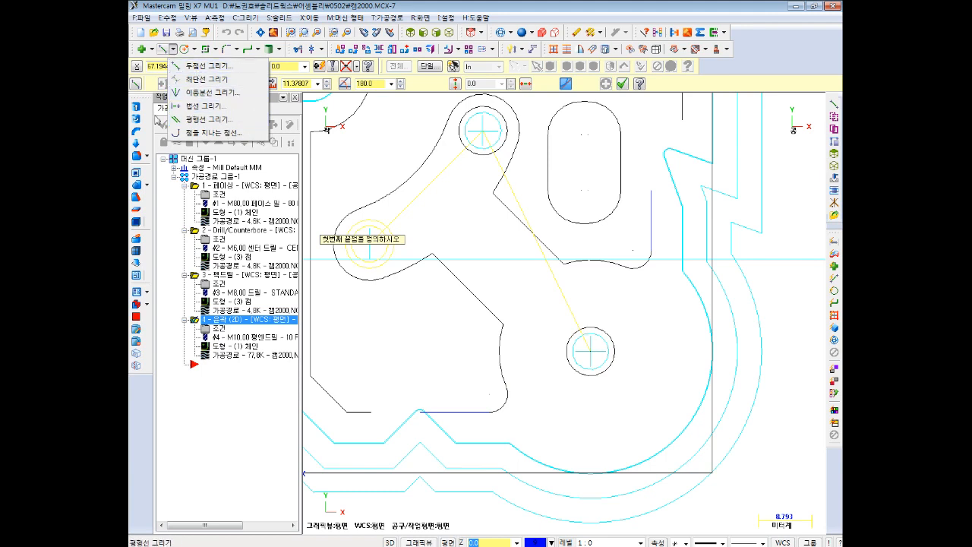
pyautogui.click(174, 49)
pyautogui.click(217, 87)
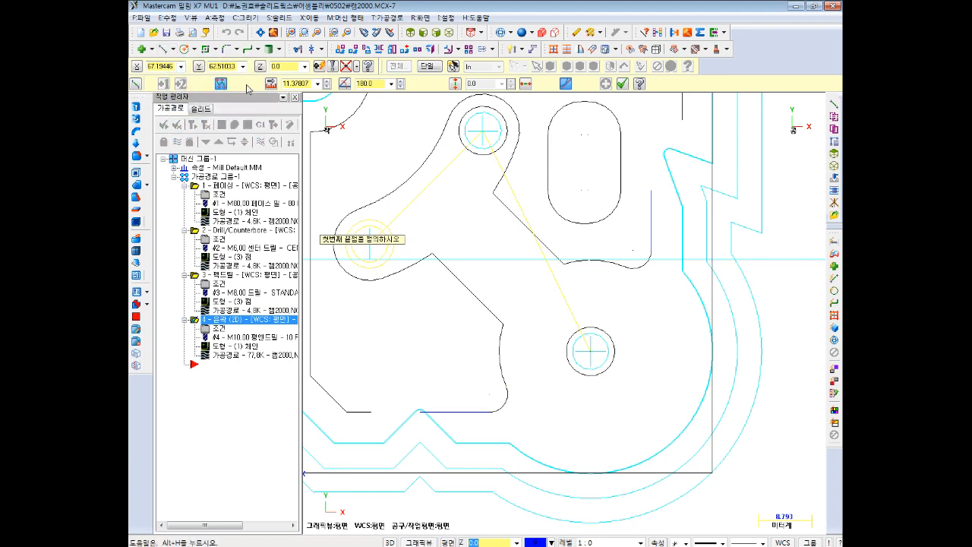
pyautogui.click(651, 190)
pyautogui.click(775, 202)
pyautogui.click(775, 495)
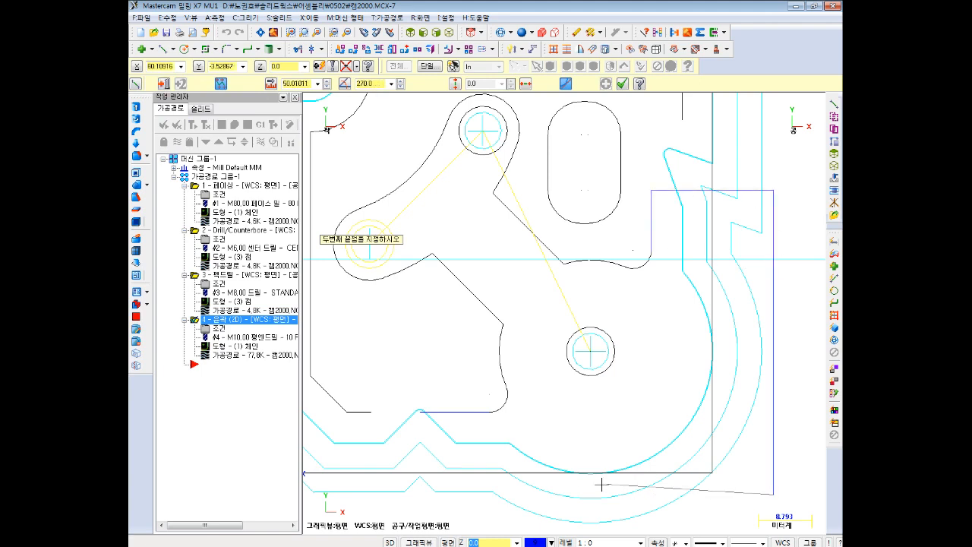
pyautogui.click(425, 496)
pyautogui.click(427, 413)
pyautogui.press('Escape')
# - Add a Pocket toolpath to the toolpath group and chain the closed inner boundary as its geometry in isometric view
pyautogui.scroll(-1, 761, 347)
pyautogui.moveTo(743, 352); pyautogui.dragTo(743, 301, button='middle')
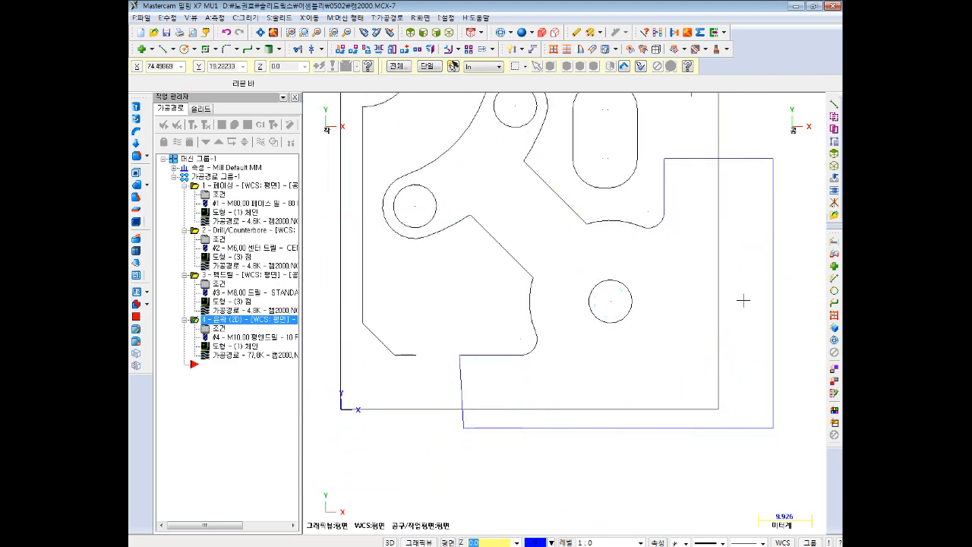
pyautogui.scroll(-1, 743, 304)
pyautogui.scroll(-1, 733, 204)
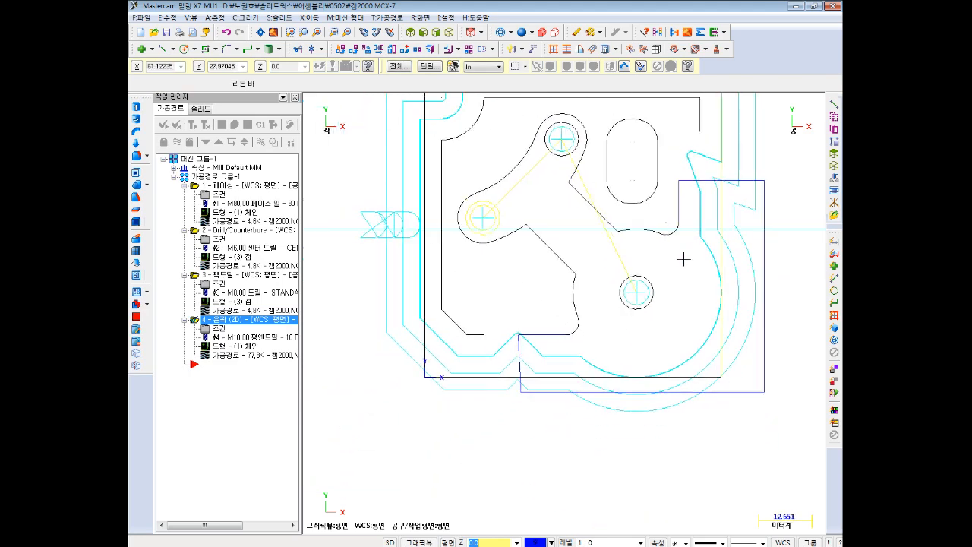
pyautogui.click(449, 32)
pyautogui.scroll(2, 610, 360)
pyautogui.scroll(-2, 610, 360)
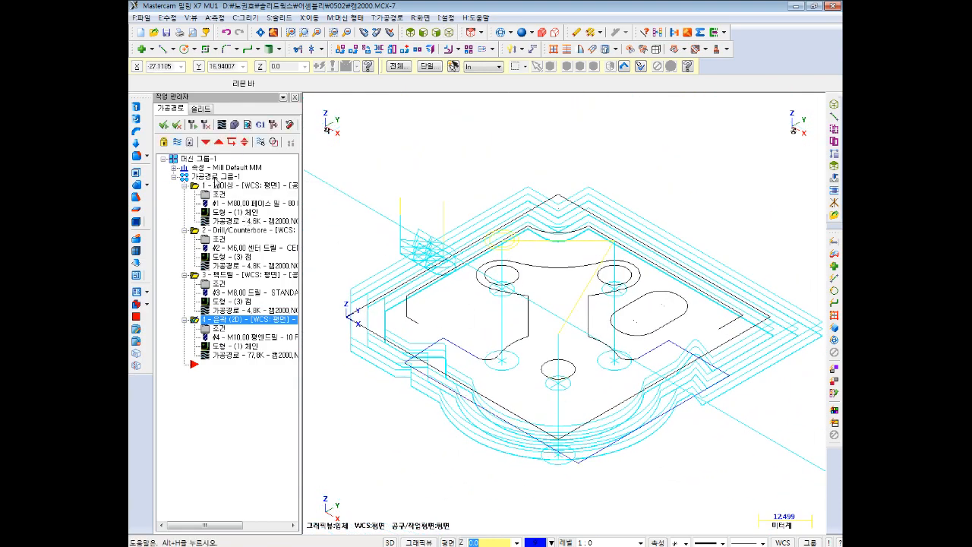
pyautogui.rightClick(215, 176)
pyautogui.moveTo(282, 190)
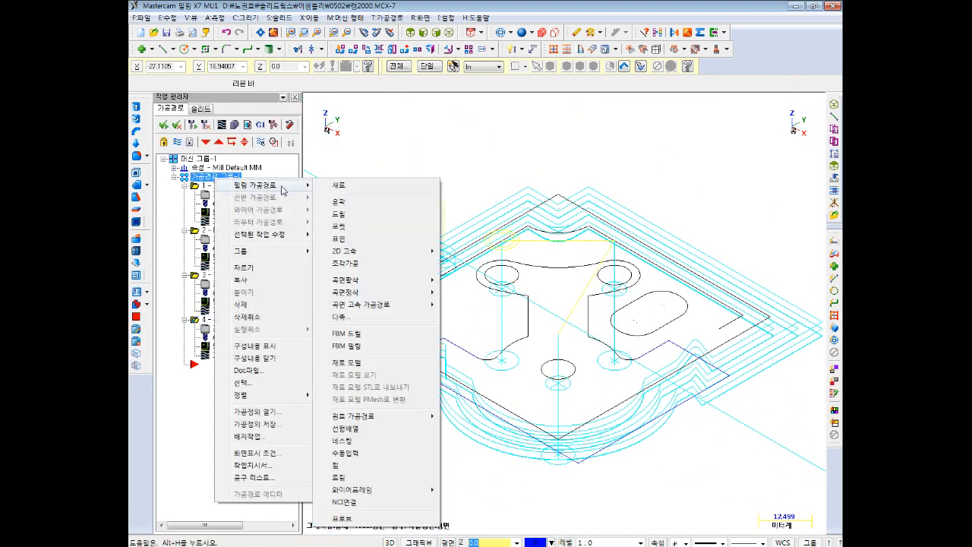
pyautogui.click(349, 226)
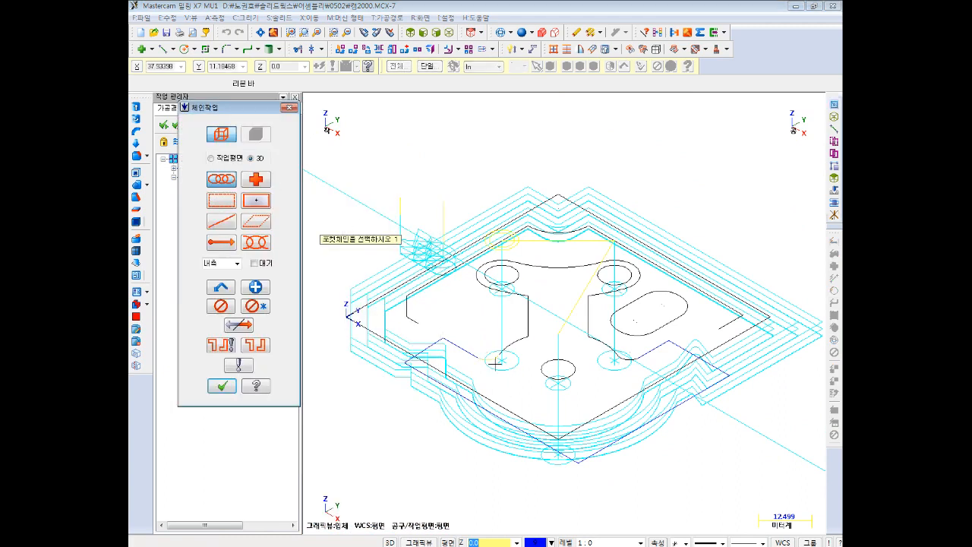
pyautogui.click(503, 343)
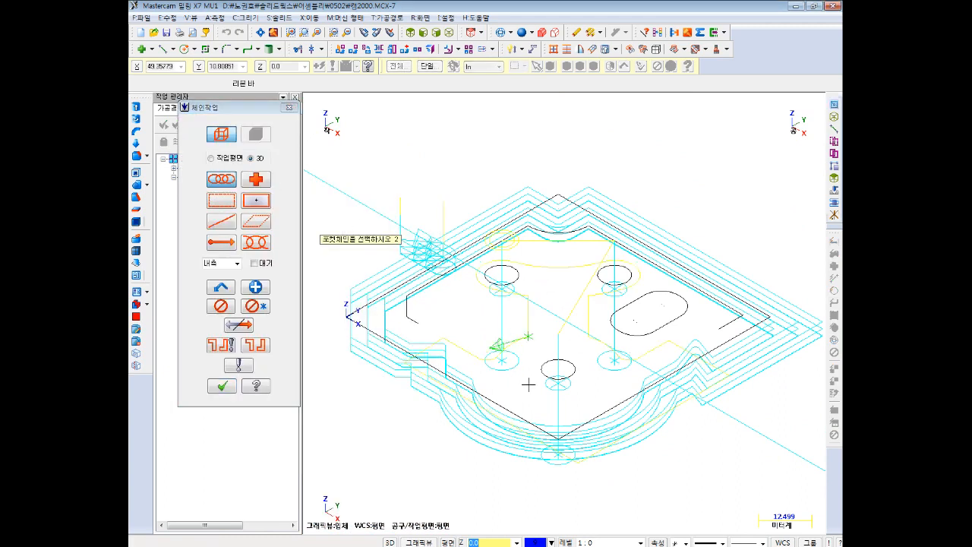
pyautogui.click(222, 386)
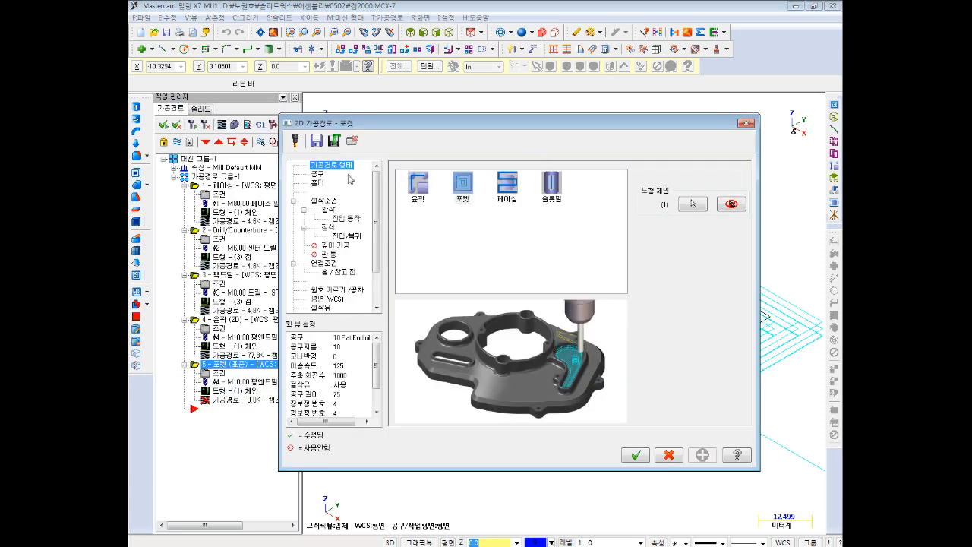
# - Set the pocket's 10 mm flat endmill to a feed rate of 150 and a spindle speed of 1500
pyautogui.click(317, 174)
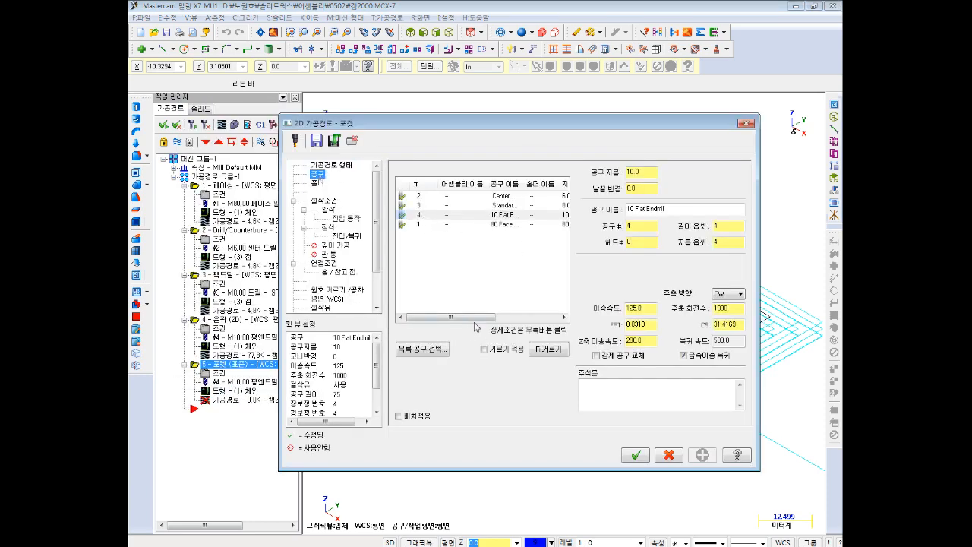
pyautogui.doubleClick(647, 307)
pyautogui.write('150')
pyautogui.press('Tab')
pyautogui.press('Tab')
pyautogui.press('Tab')
pyautogui.press('Tab')
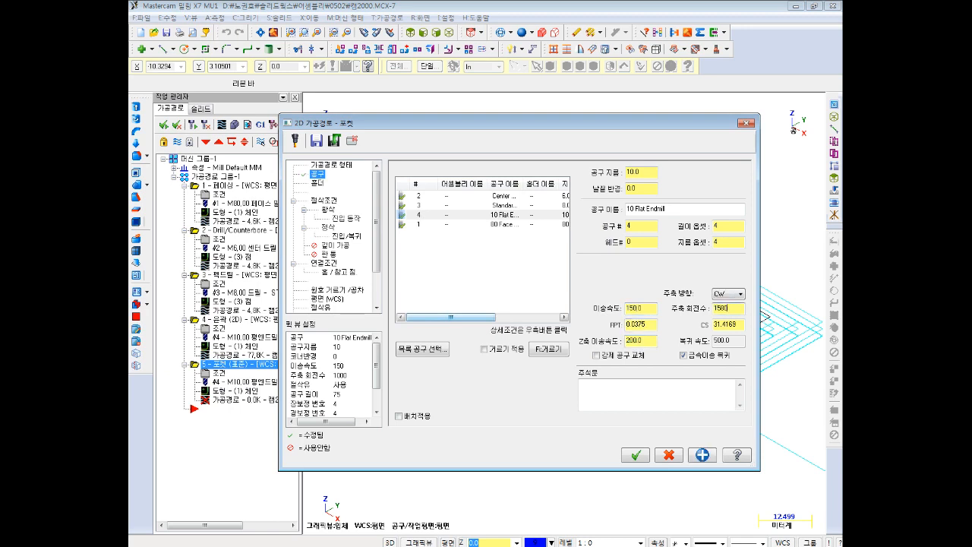
pyautogui.write('1500')
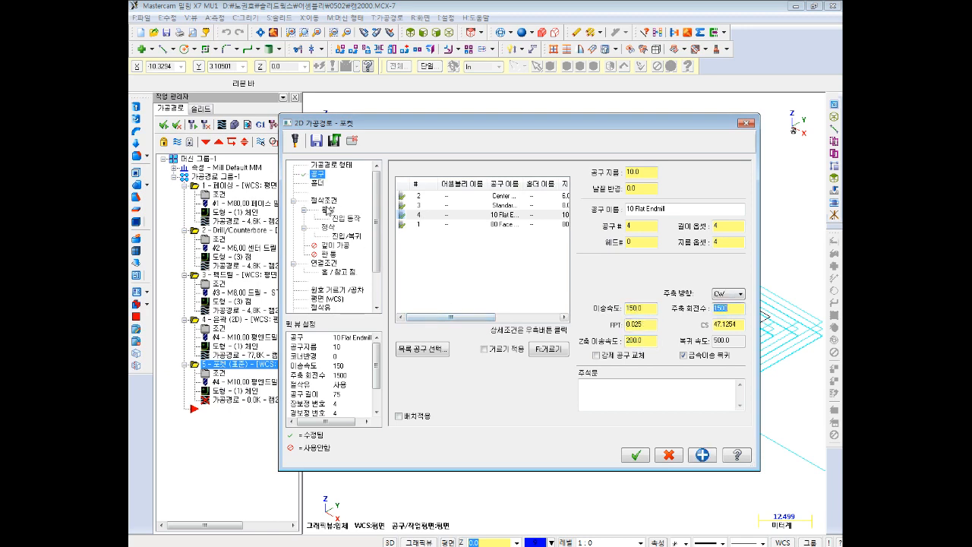
# - Set the pocket's wall and floor stock allowances to 0
pyautogui.click(325, 201)
pyautogui.moveTo(510, 383); pyautogui.dragTo(445, 377)
pyautogui.write('0')
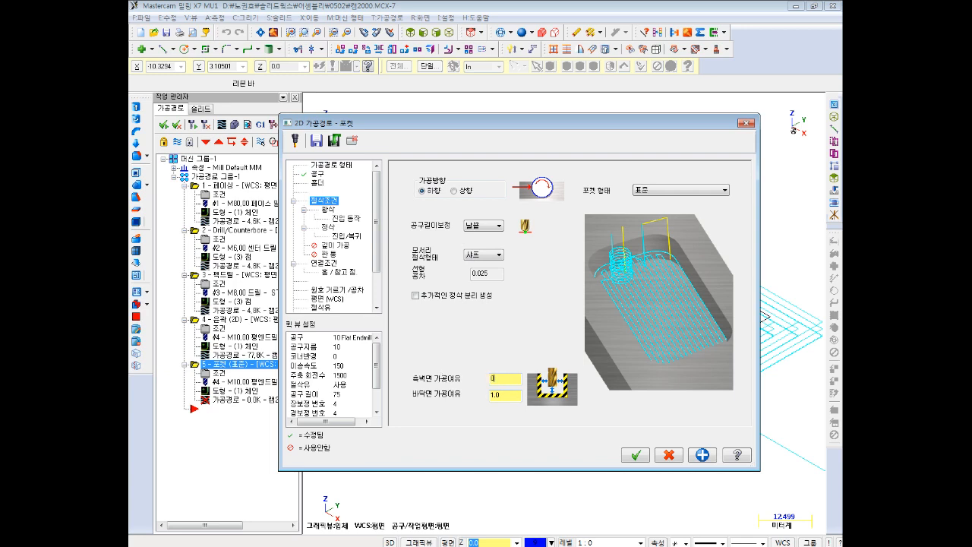
pyautogui.press('Tab')
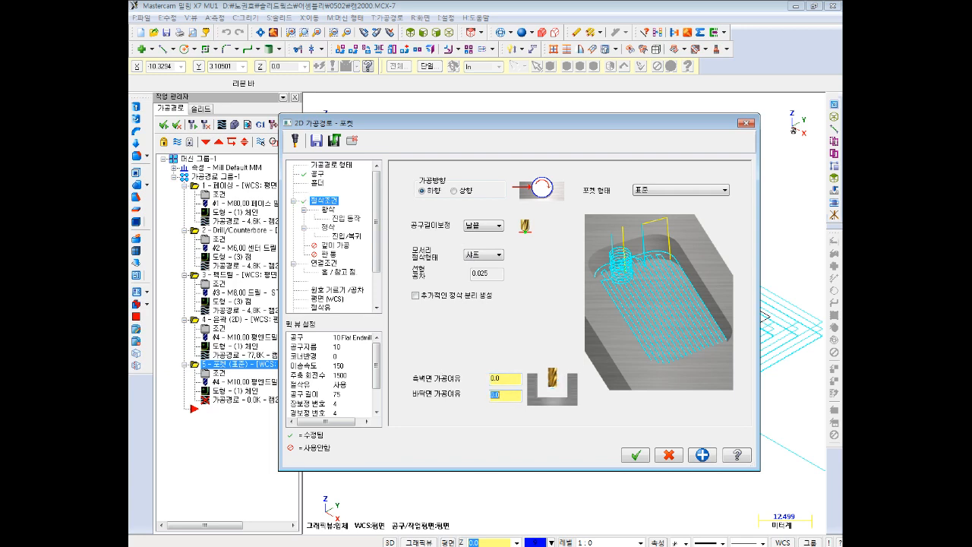
# - Configure constant overlap spiral roughing with a 50% stepover and a helix entry with 30% minimum and maximum radius
pyautogui.click(333, 212)
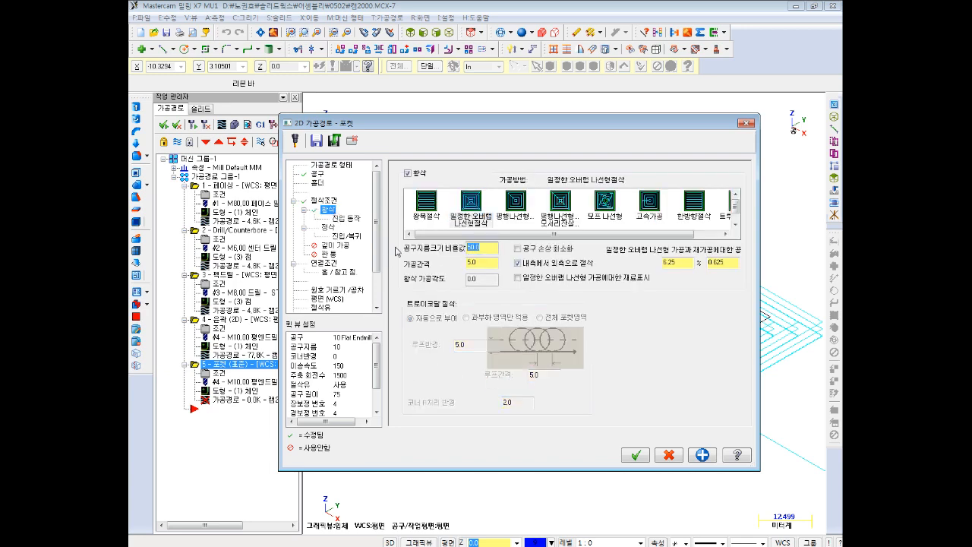
pyautogui.press('Tab')
pyautogui.moveTo(490, 198); pyautogui.dragTo(392, 197)
pyautogui.press('Tab')
pyautogui.press('Tab')
pyautogui.write('30')
pyautogui.press('Return')
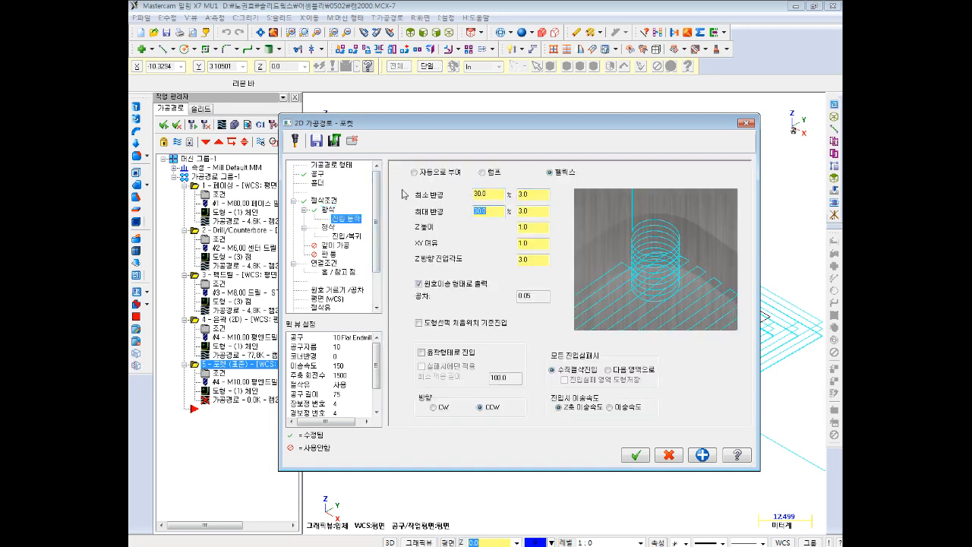
# - Set the finish pass spacing to 0.1, start finishing near the roughing end, keep the tool down and finish only at final depth
pyautogui.click(328, 227)
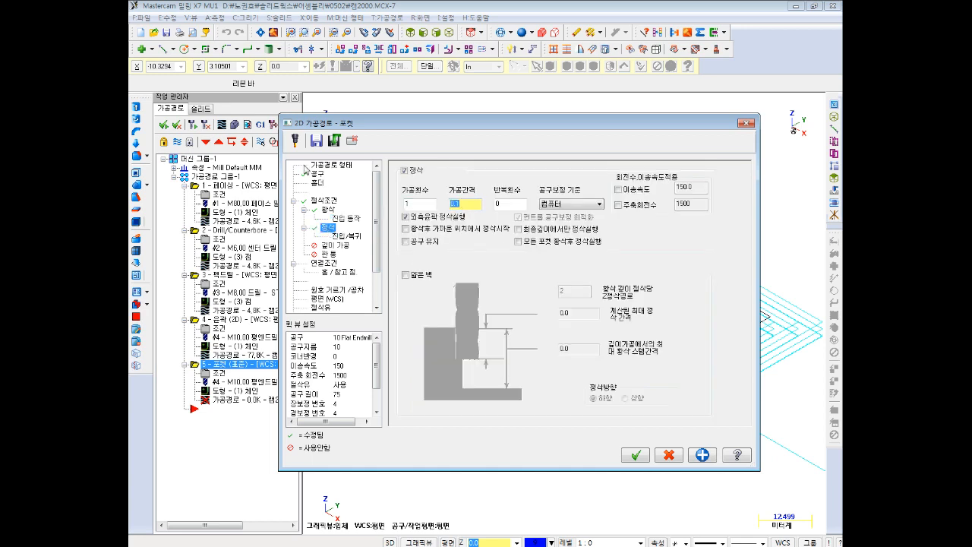
pyautogui.click(414, 230)
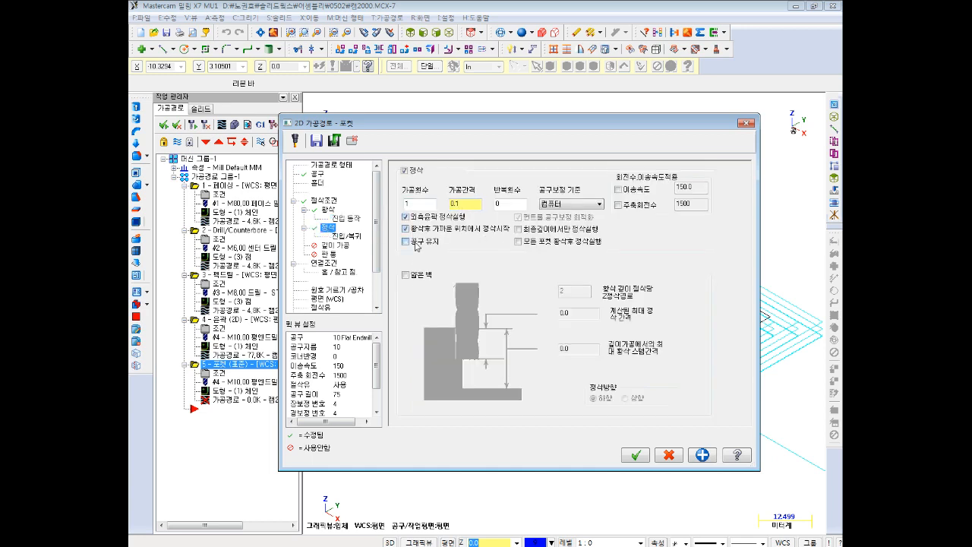
pyautogui.click(522, 229)
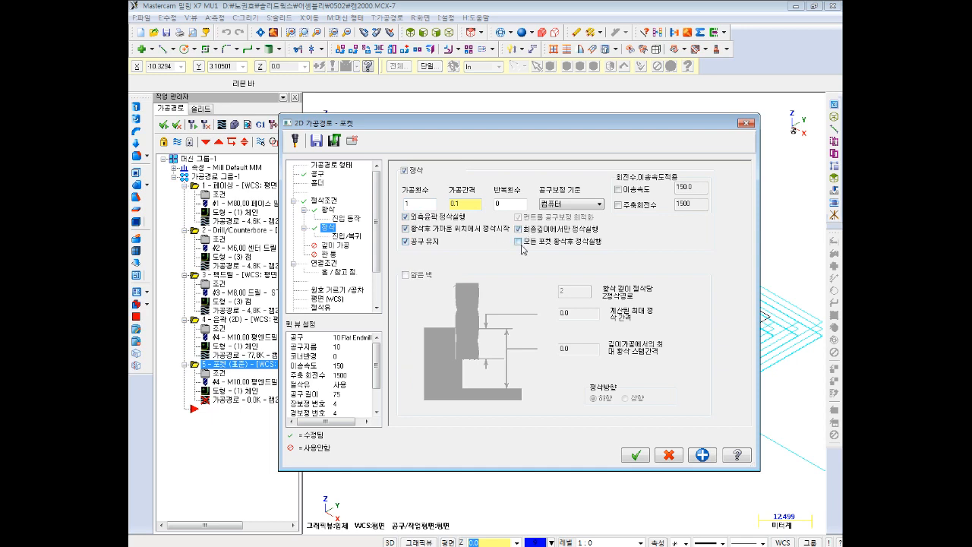
pyautogui.click(349, 236)
# - Enable depth cuts for the pocket with a maximum rough step of 1 mm and keep the tool down
pyautogui.click(337, 246)
pyautogui.click(416, 177)
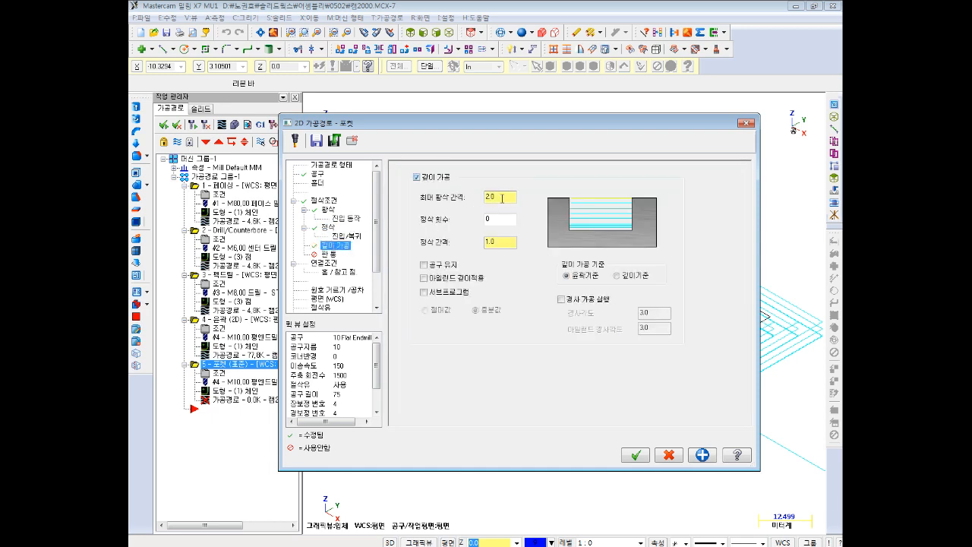
pyautogui.write('1')
pyautogui.press('Tab')
pyautogui.click(443, 267)
pyautogui.click(329, 254)
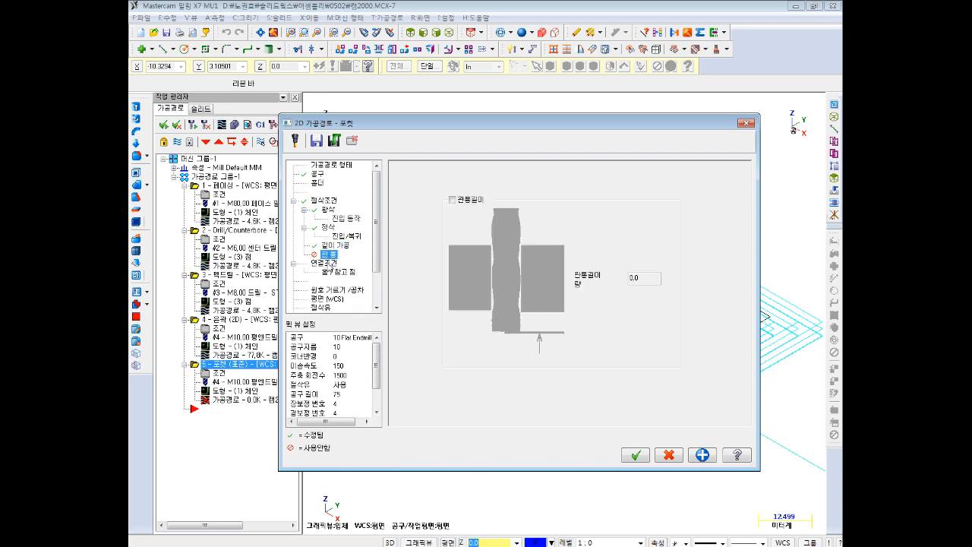
# - Set the pocket's linking heights to incremental 10 mm retract, incremental 5 mm feed plane, absolute 0 stock top and incremental -5 mm depth
pyautogui.click(324, 266)
pyautogui.doubleClick(586, 244)
pyautogui.press('Tab')
pyautogui.press('Tab')
pyautogui.press('Tab')
pyautogui.press('Tab')
pyautogui.press('Tab')
pyautogui.press('Tab')
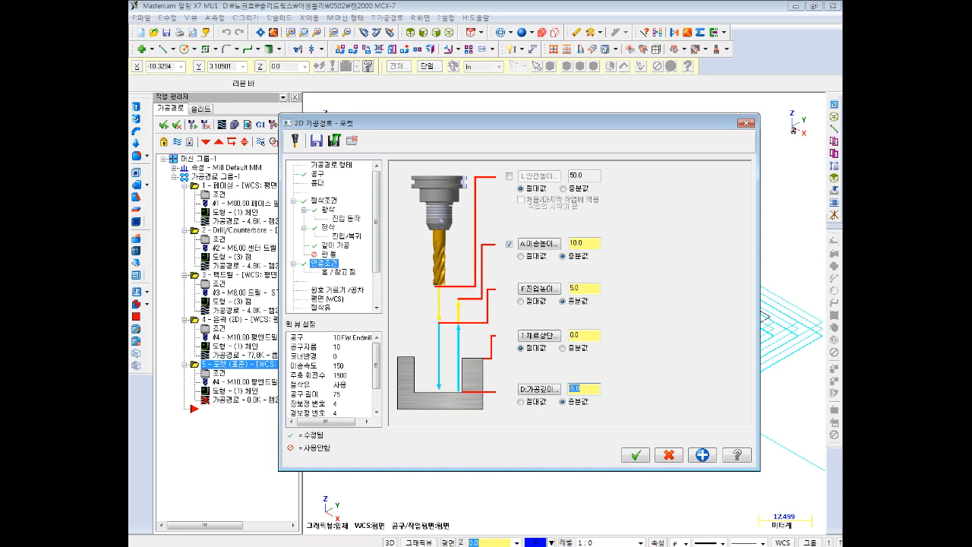
# - Set the pocket's coolant option and accept the parameters to generate the toolpath
pyautogui.click(323, 308)
pyautogui.click(591, 230)
pyautogui.click(574, 239)
pyautogui.click(636, 455)
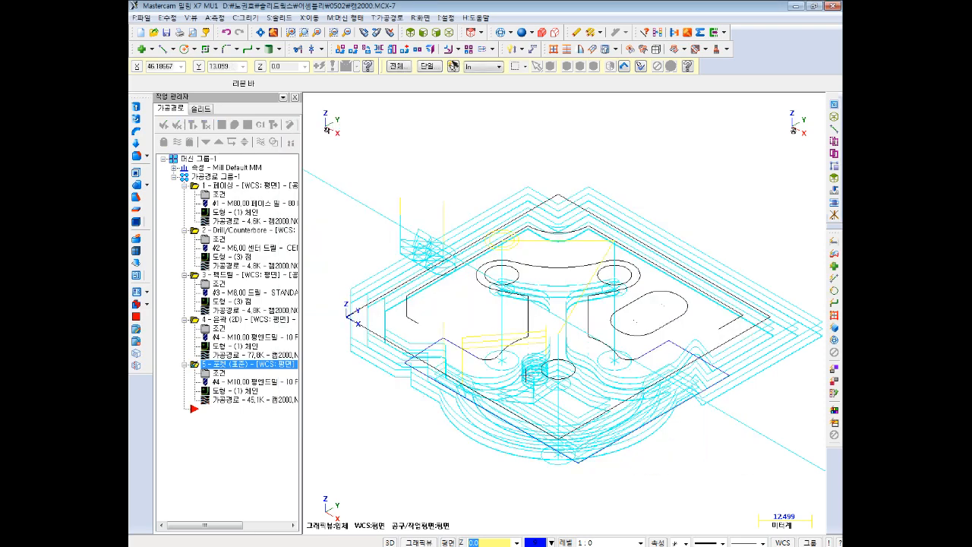
# - Examine the generated pocket toolpath around the lower hole in the top view
pyautogui.scroll(-1, 525, 373)
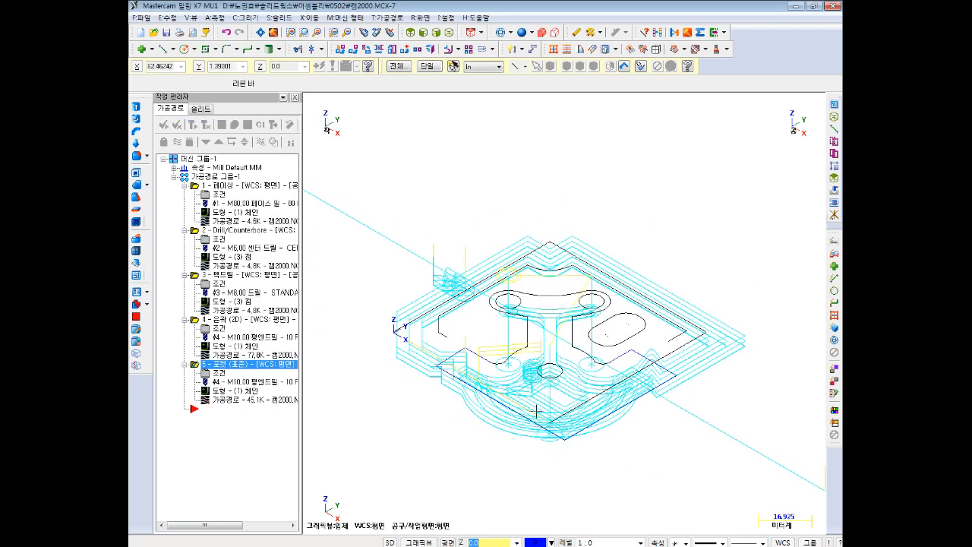
pyautogui.click(411, 35)
pyautogui.scroll(1, 530, 251)
pyautogui.scroll(1, 705, 217)
pyautogui.scroll(1, 748, 274)
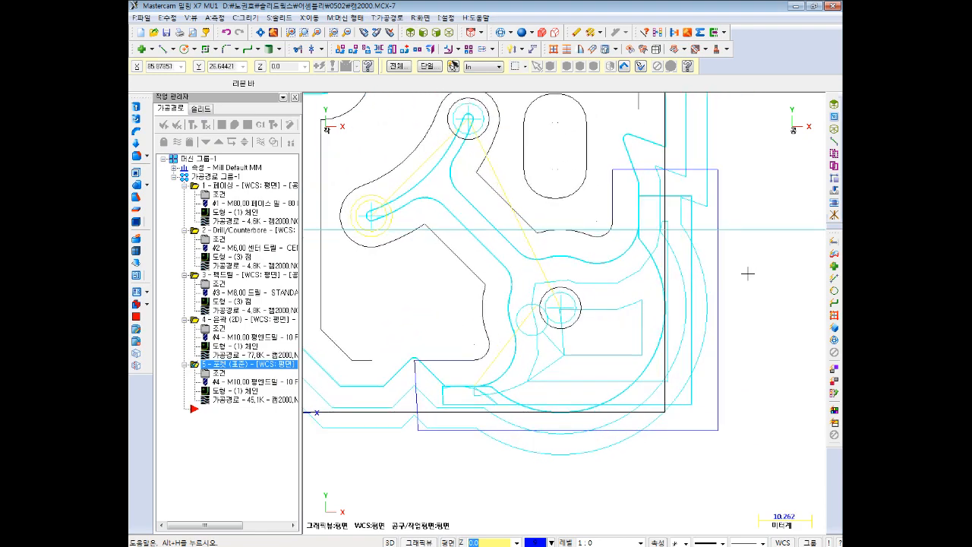
# - Backplot the pocket toolpath and inspect its depth passes in the isometric view before returning to the top view
pyautogui.click(222, 125)
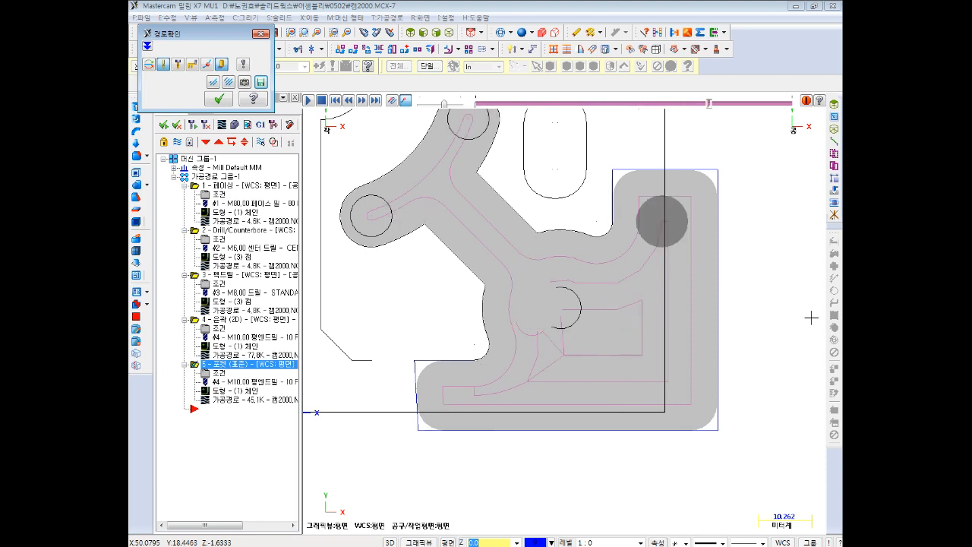
pyautogui.press('Escape')
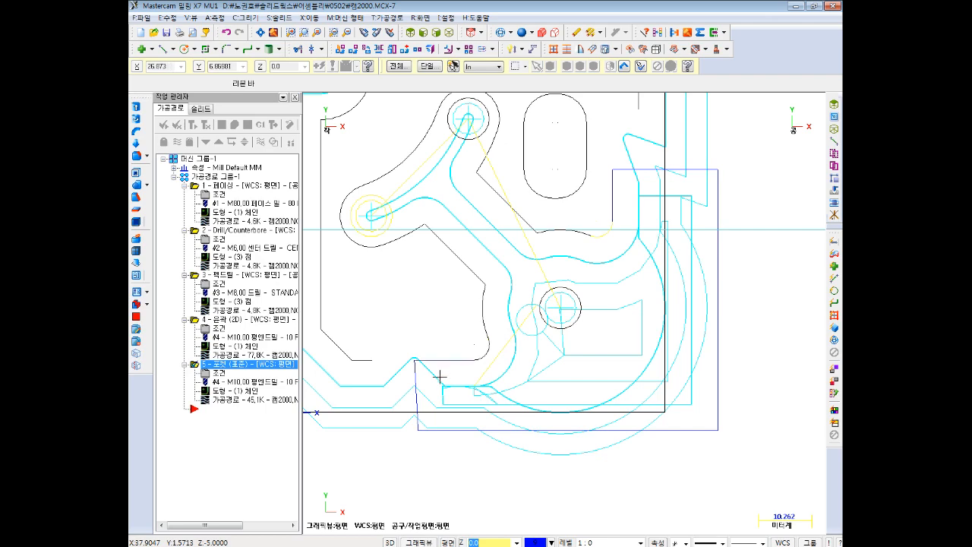
pyautogui.scroll(-3, 544, 277)
pyautogui.moveTo(544, 277); pyautogui.dragTo(538, 282, button='middle')
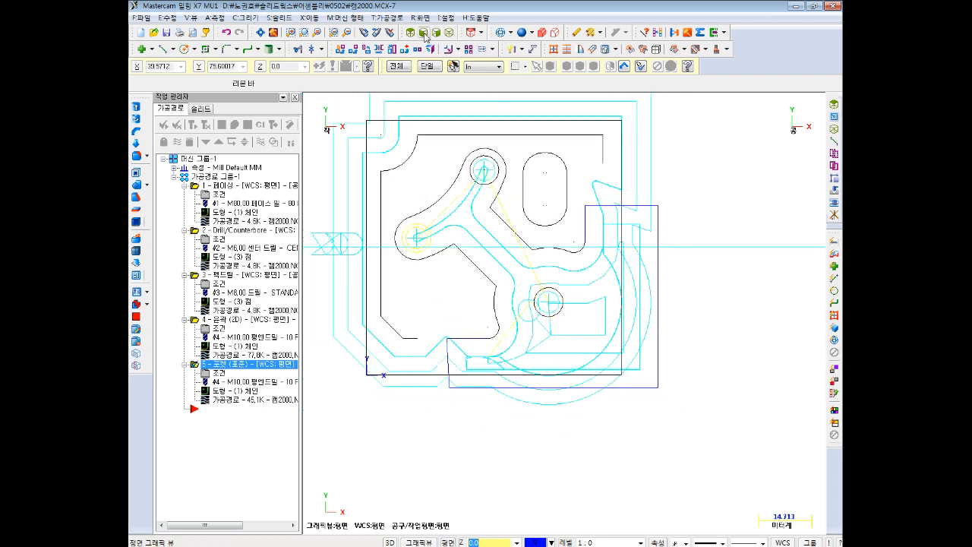
pyautogui.click(449, 34)
pyautogui.scroll(3, 544, 423)
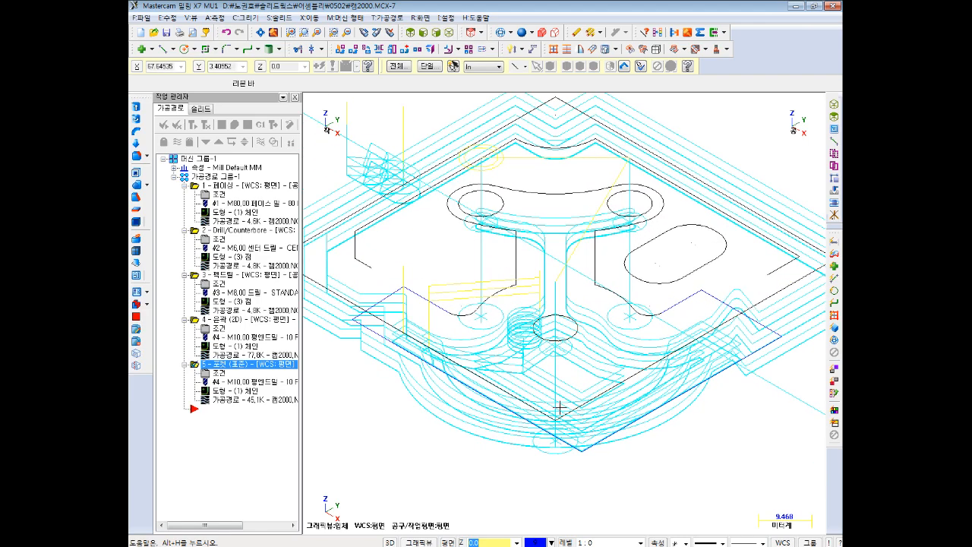
pyautogui.click(411, 32)
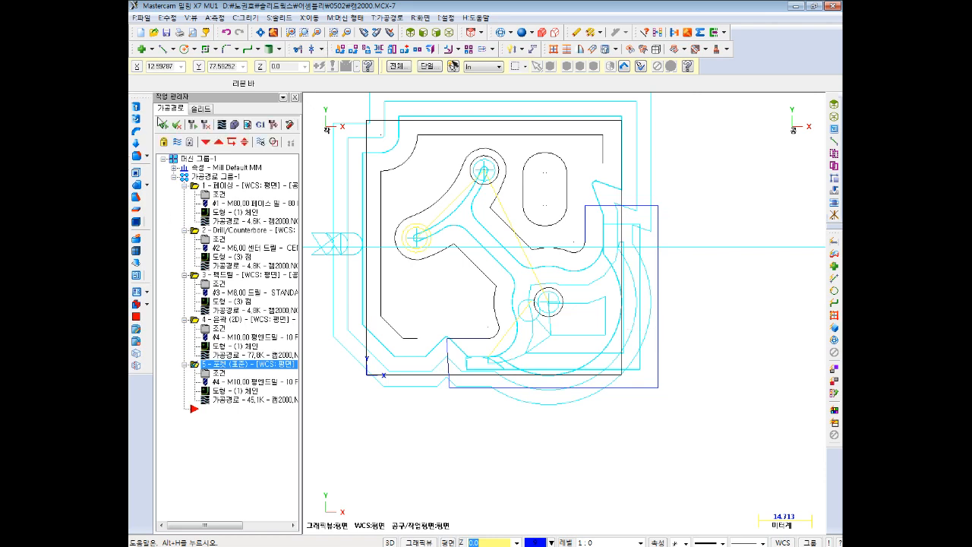
# - Hide the toolpath display of all existing operations so only the part geometry is shown
pyautogui.click(205, 126)
pyautogui.press('Return')
pyautogui.click(193, 126)
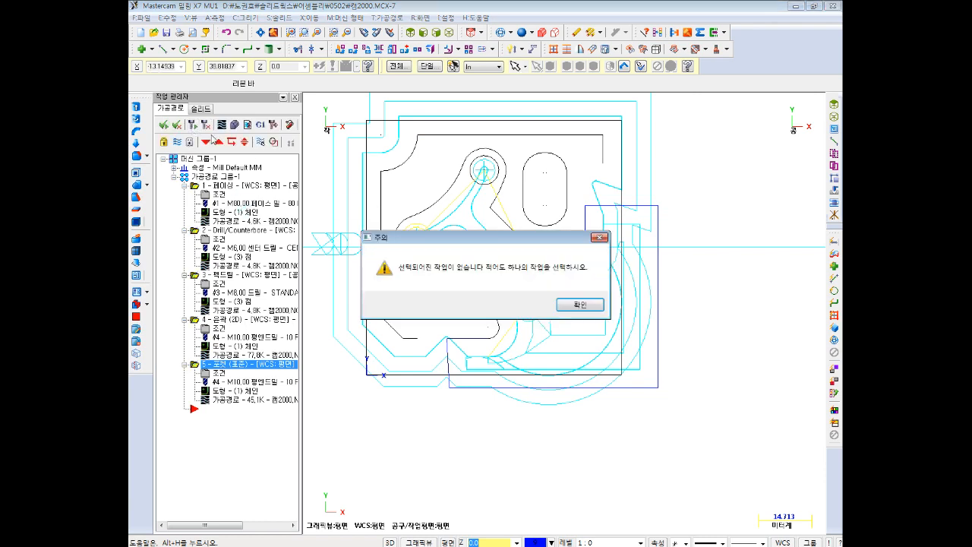
pyautogui.click(583, 305)
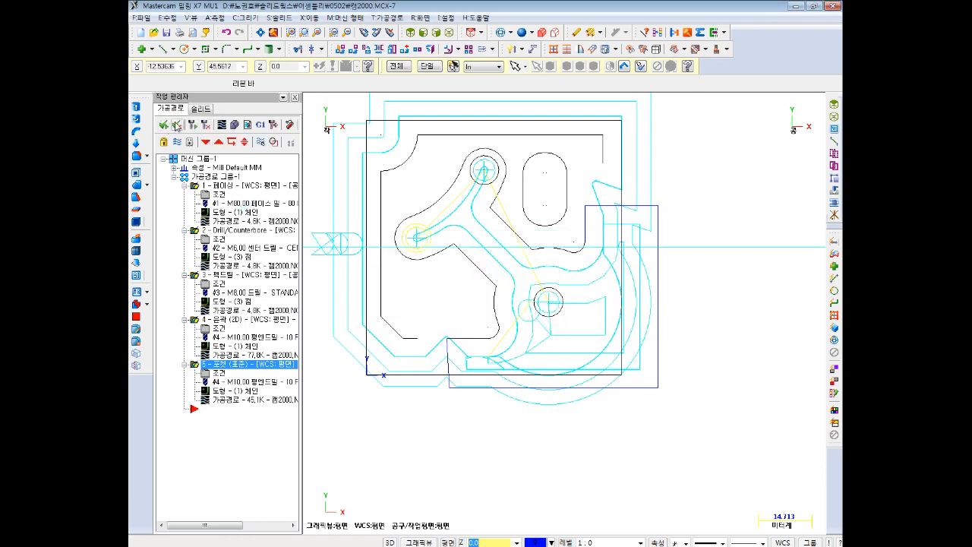
pyautogui.click(193, 124)
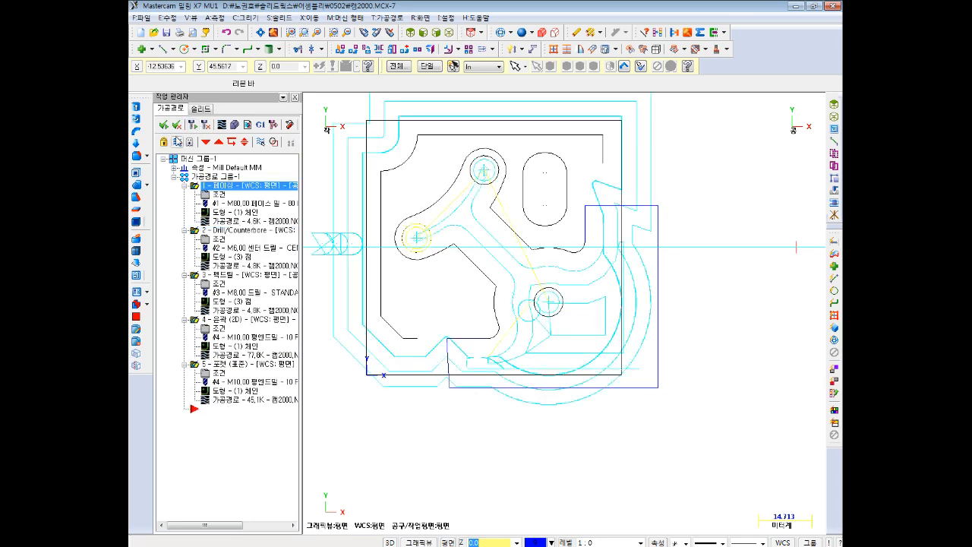
pyautogui.click(177, 142)
pyautogui.scroll(1, 575, 298)
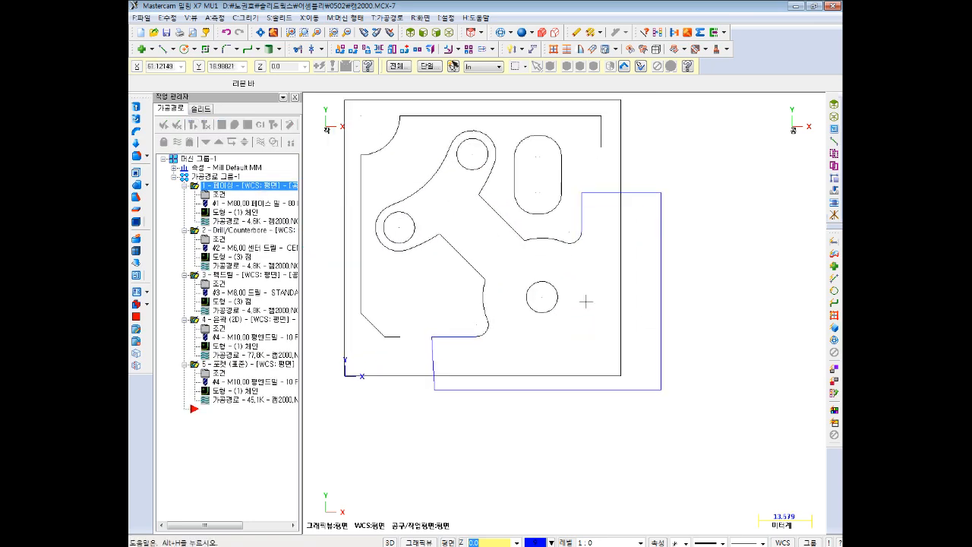
pyautogui.scroll(-1, 575, 298)
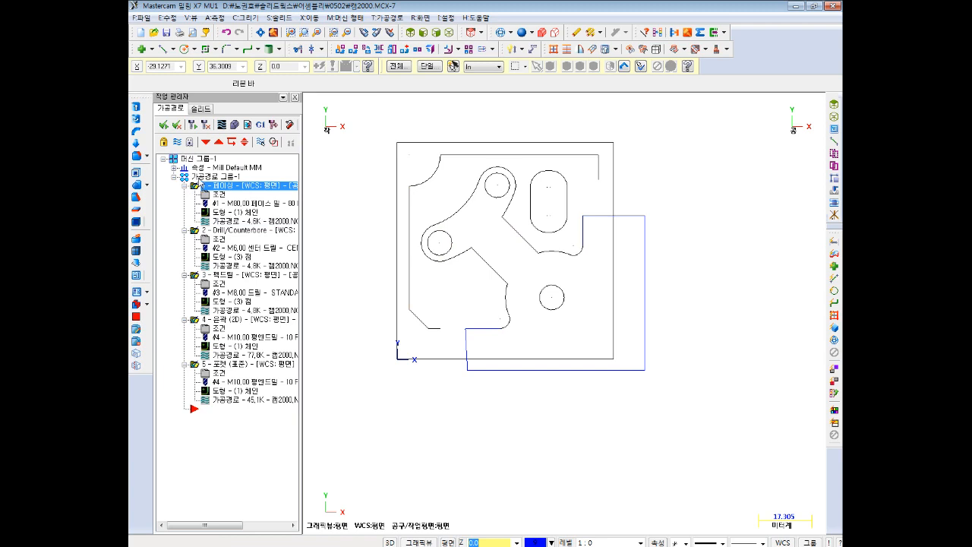
# - Duplicate the standard pocket operation 5 by copying it and pasting it at the end of the toolpath group
pyautogui.rightClick(202, 179)
pyautogui.click(181, 248)
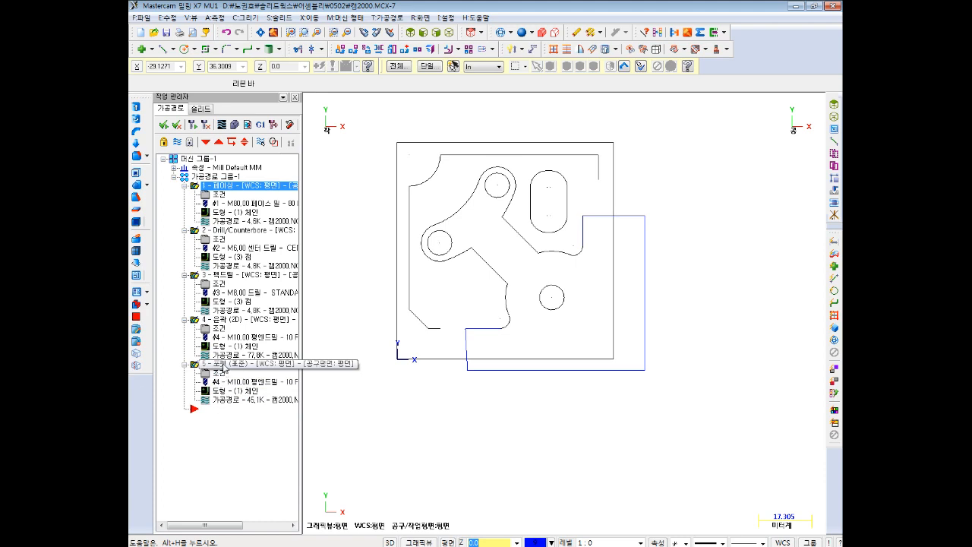
pyautogui.click(224, 366)
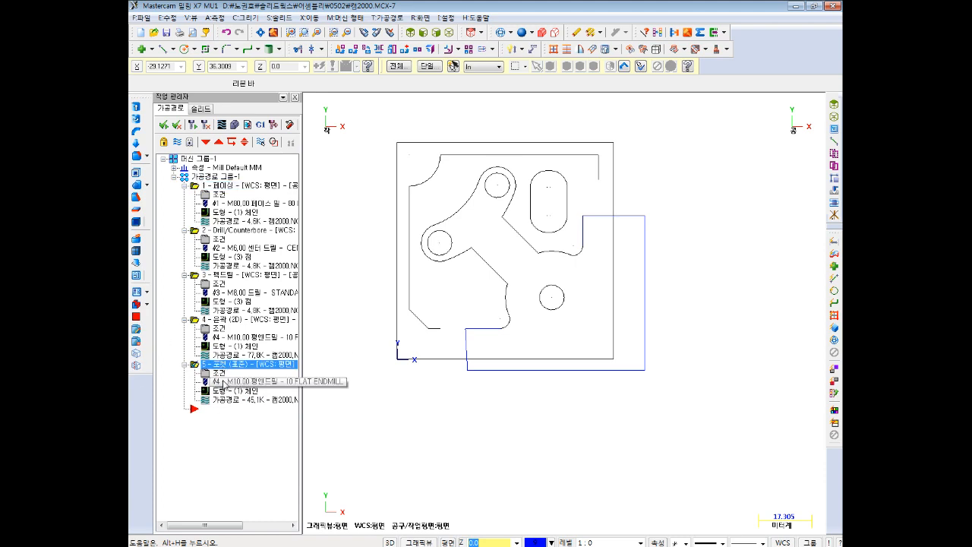
pyautogui.rightClick(223, 366)
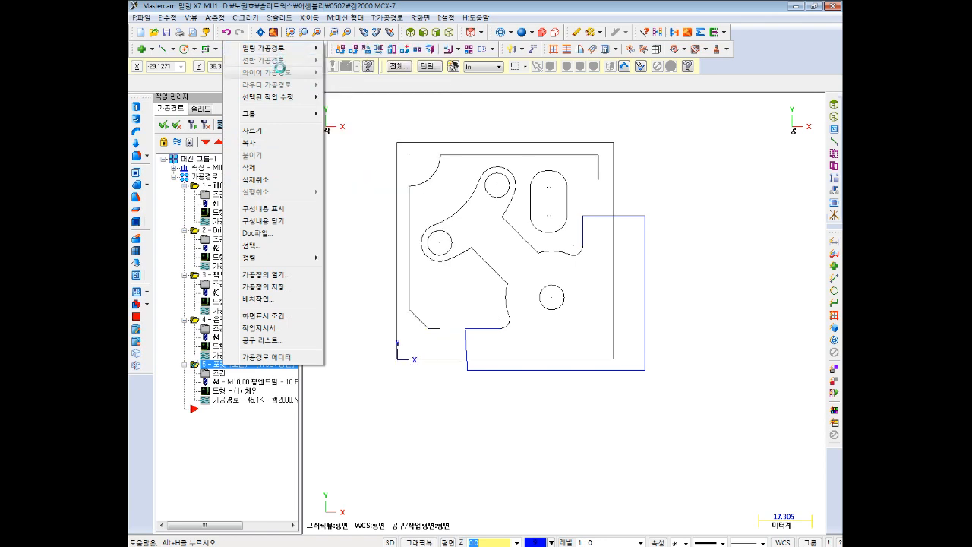
pyautogui.click(188, 450)
pyautogui.rightClick(220, 362)
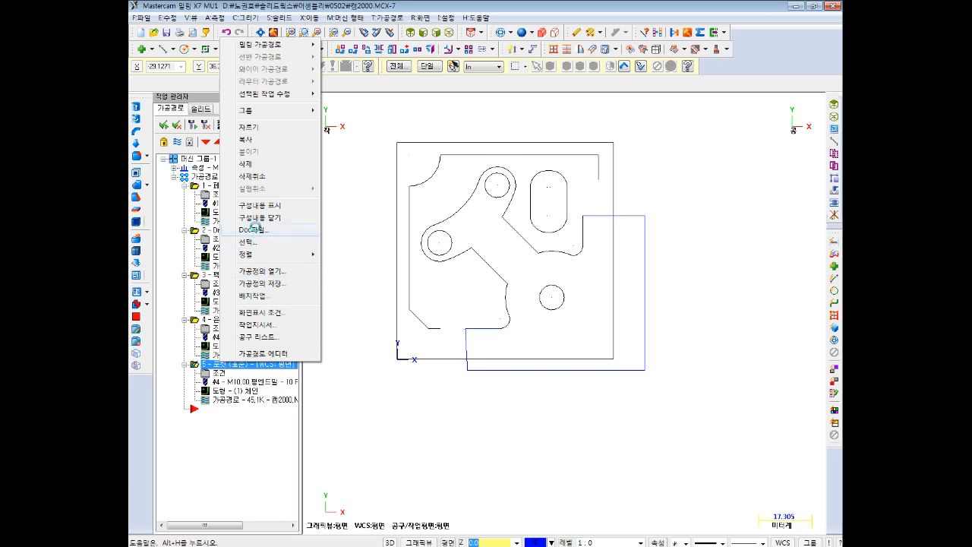
pyautogui.click(247, 139)
pyautogui.rightClick(229, 453)
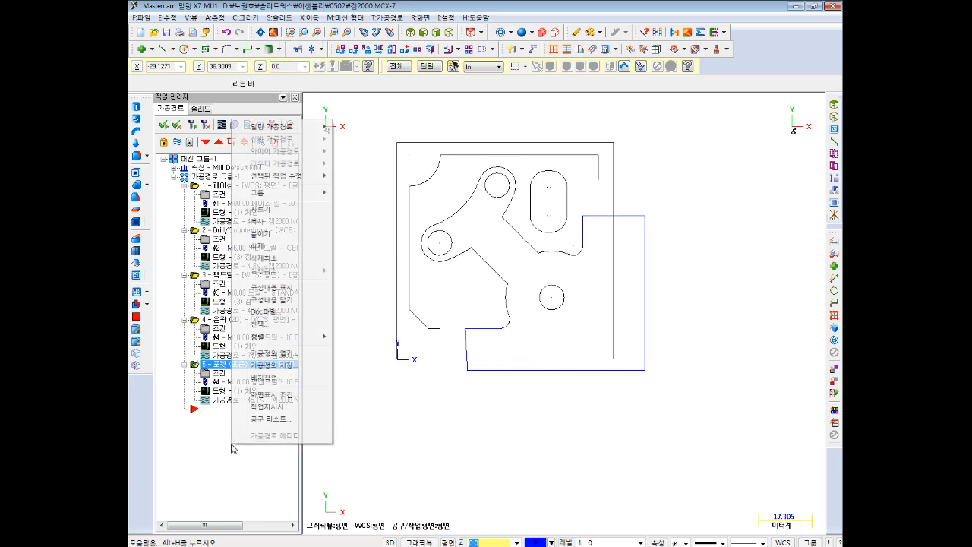
pyautogui.click(276, 238)
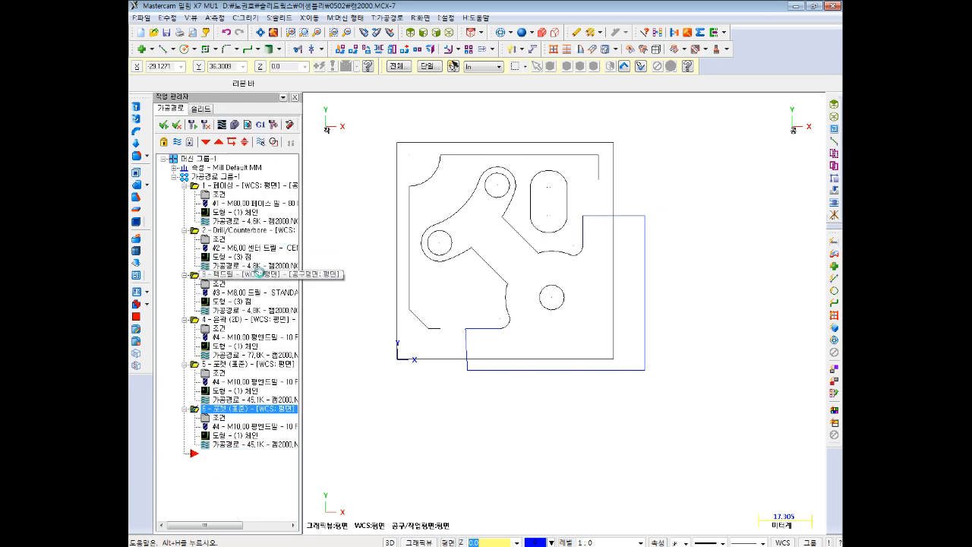
# - Replace the copied pocket's chain with the closed slot contour and regenerate its toolpath
pyautogui.click(225, 437)
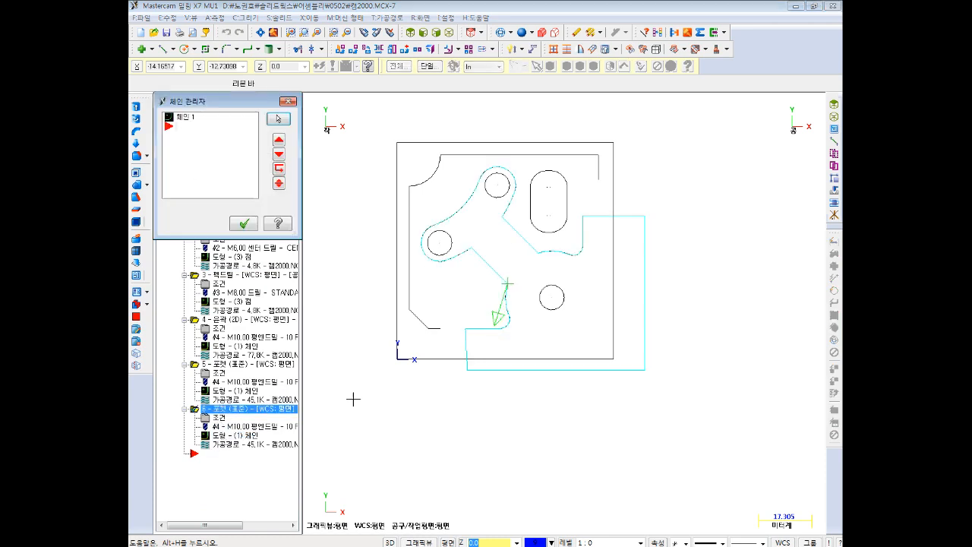
pyautogui.rightClick(207, 151)
pyautogui.click(239, 186)
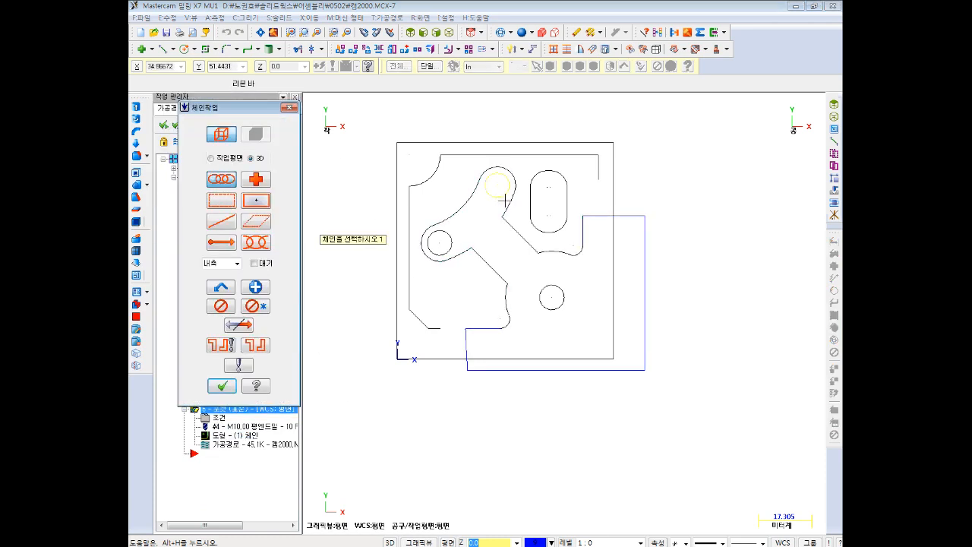
pyautogui.click(530, 199)
pyautogui.click(222, 388)
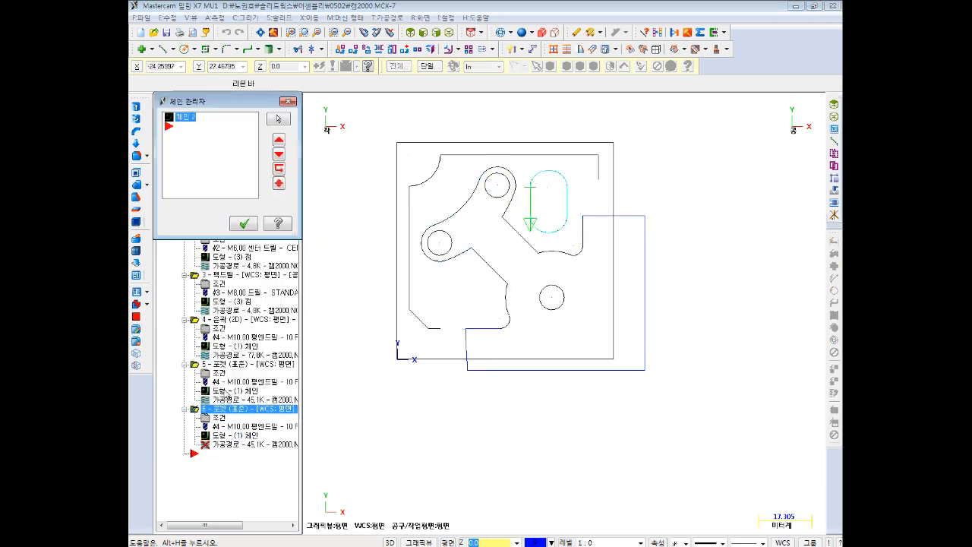
pyautogui.click(243, 228)
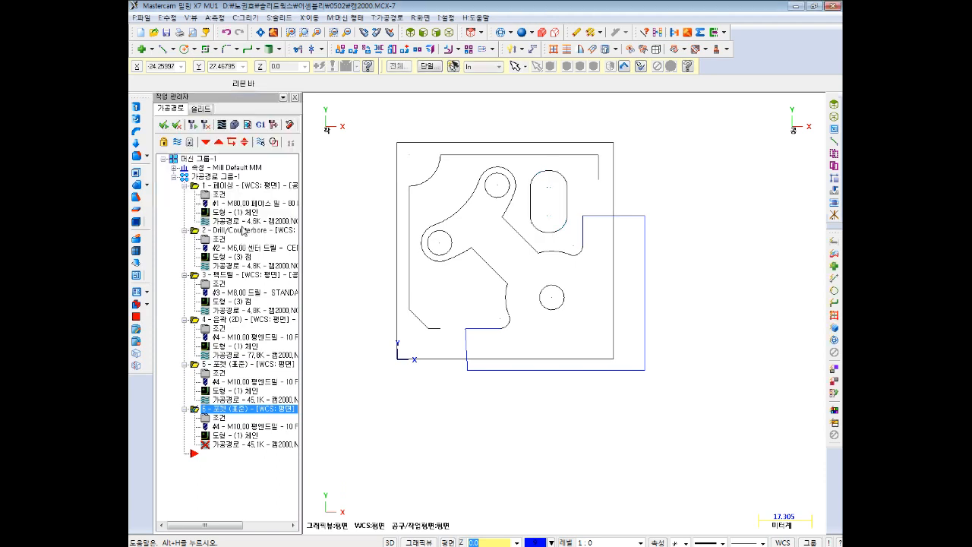
pyautogui.click(193, 125)
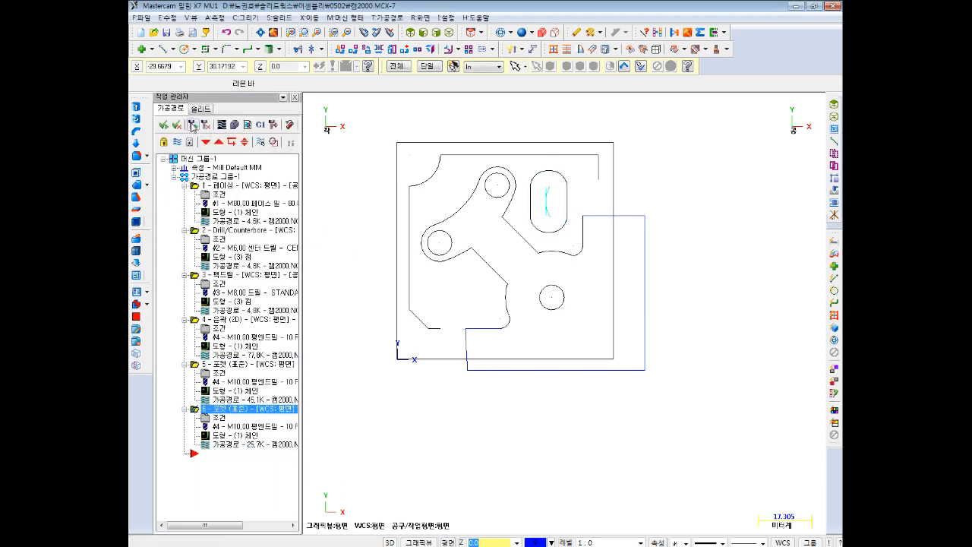
# - Turn on the slot pocket's toolpath display and inspect it in the isometric view before returning to the top view
pyautogui.scroll(1, 494, 153)
pyautogui.click(449, 33)
pyautogui.scroll(1, 621, 279)
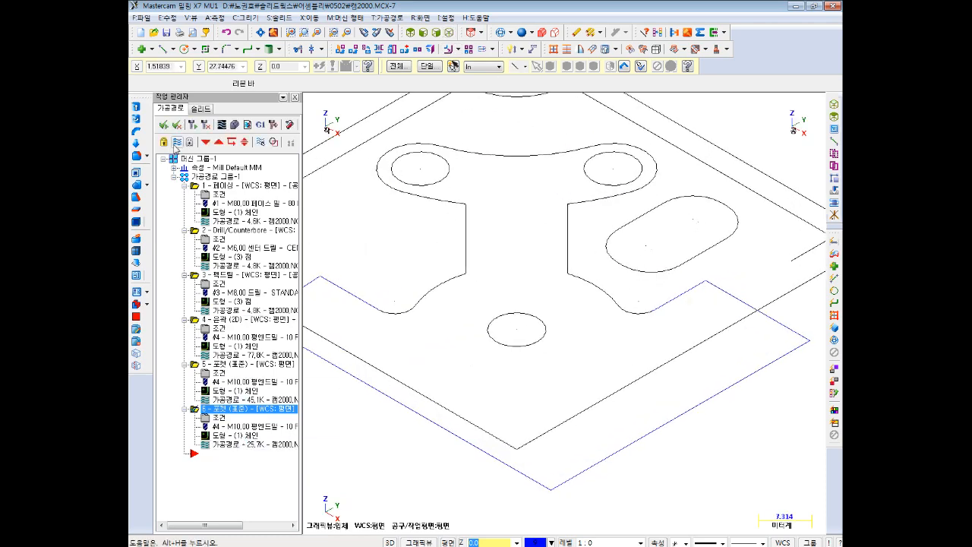
pyautogui.click(177, 143)
pyautogui.scroll(-3, 655, 279)
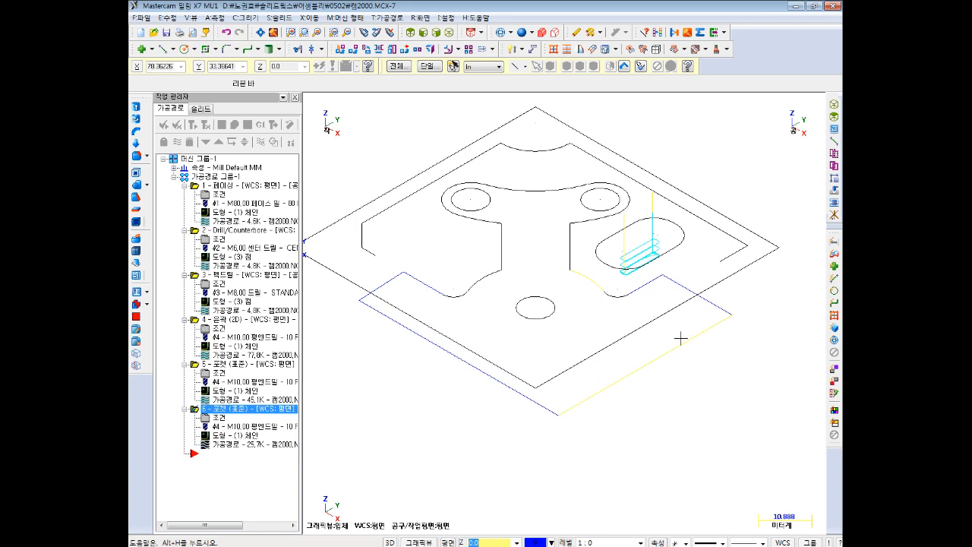
pyautogui.scroll(-1, 638, 330)
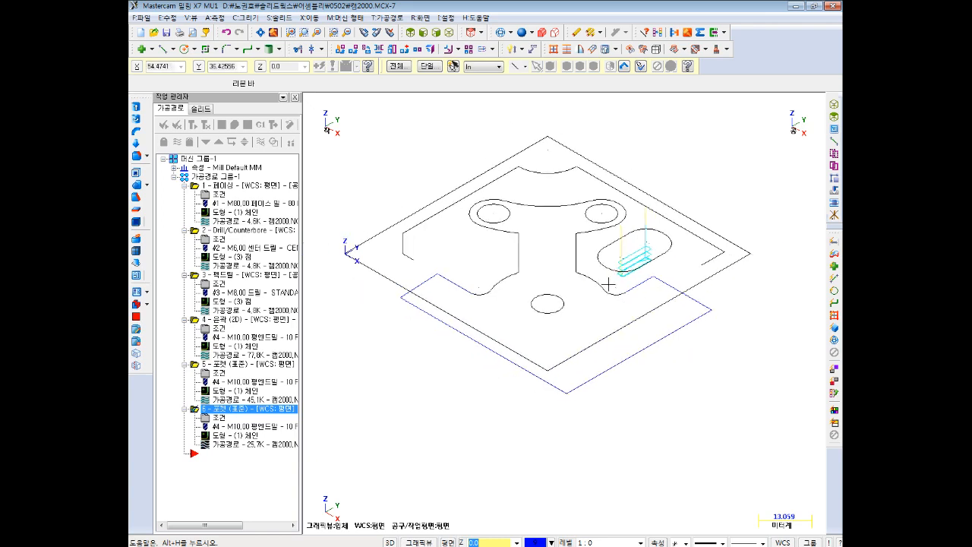
pyautogui.click(411, 33)
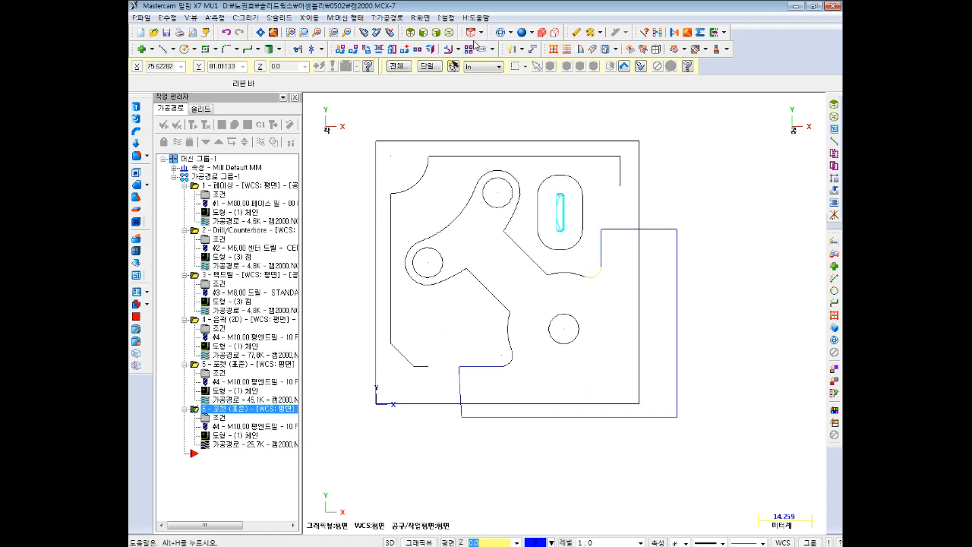
# - Blank the blue extension lines that close the pocket boundary outside the plate
pyautogui.click(420, 18)
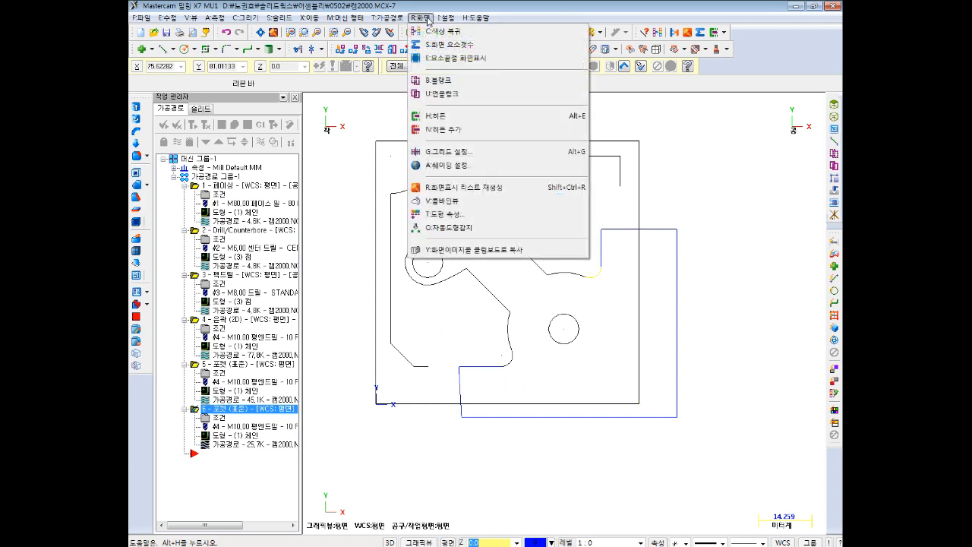
pyautogui.click(442, 93)
pyautogui.click(597, 242)
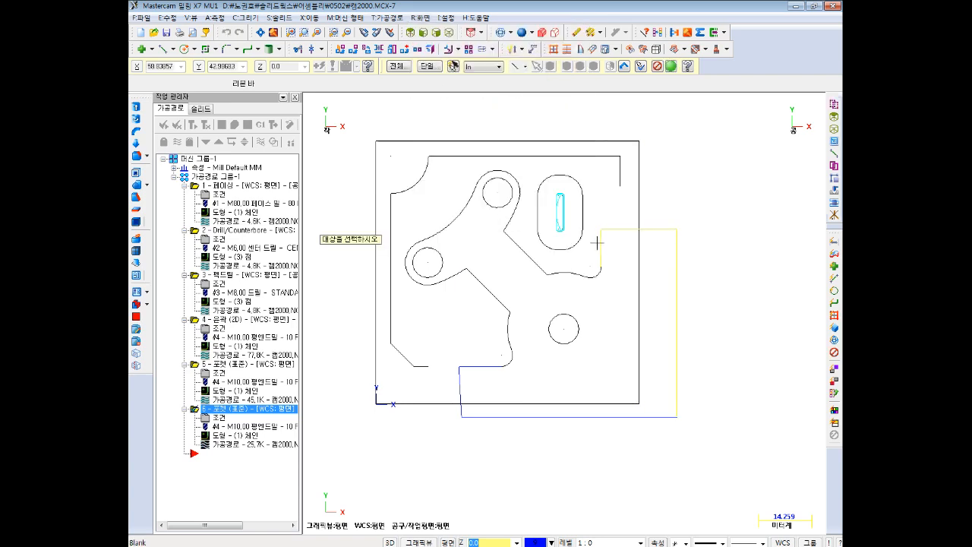
pyautogui.click(484, 373)
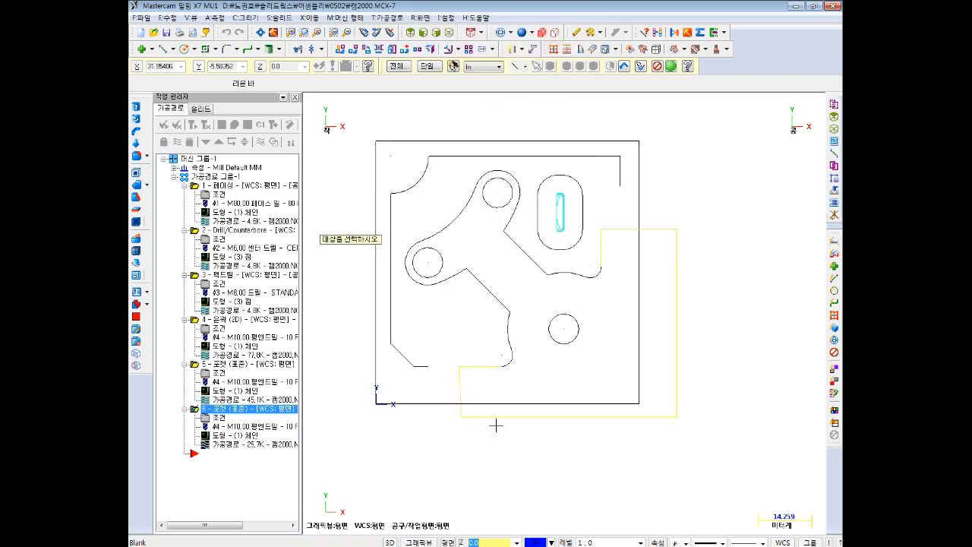
pyautogui.press('Return')
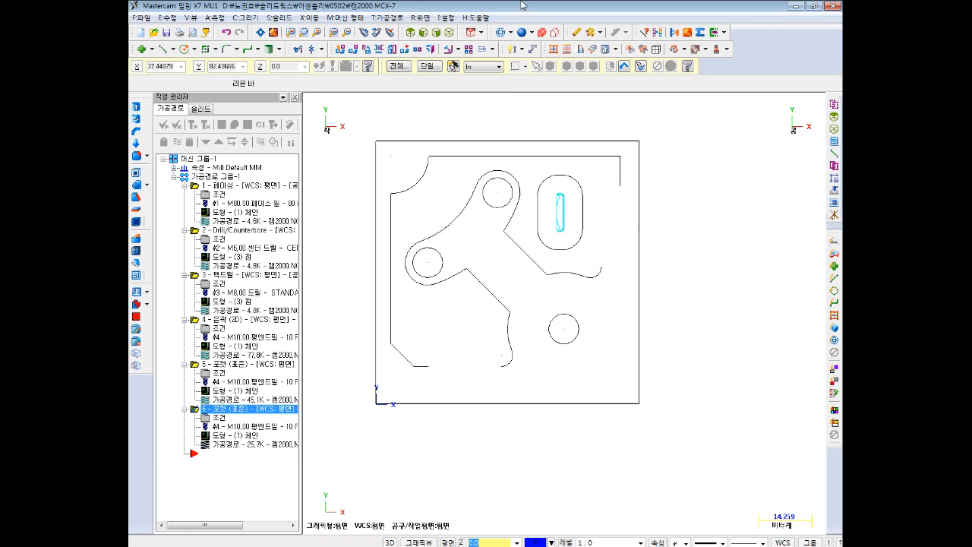
# - Unblank the hidden curves and adjoining straight segments of the part contour at the right and bottom edges
pyautogui.click(420, 18)
pyautogui.click(442, 94)
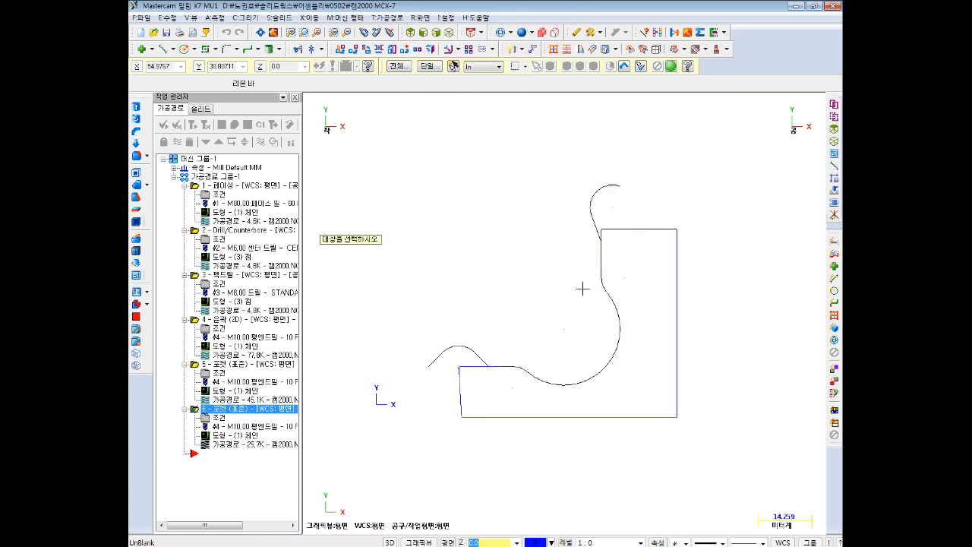
pyautogui.click(605, 184)
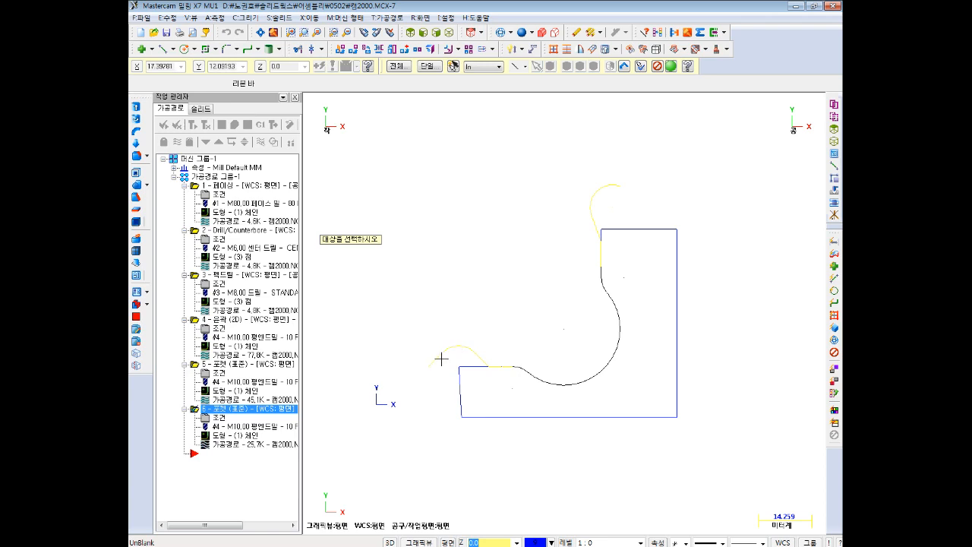
pyautogui.scroll(-5, 445, 352)
pyautogui.scroll(4, 512, 351)
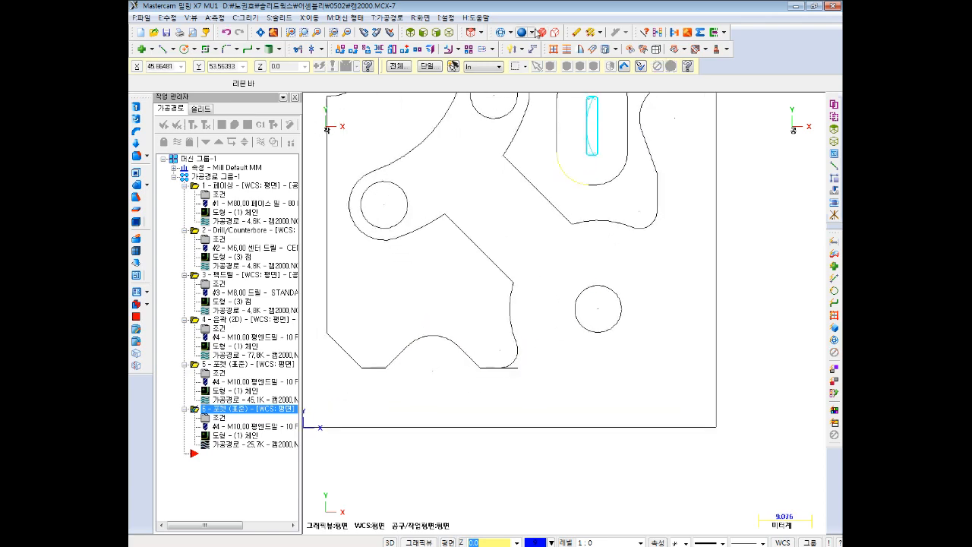
# - Blank the leftover straight segment running past the rounded corner at the contour's bottom edge
pyautogui.click(420, 17)
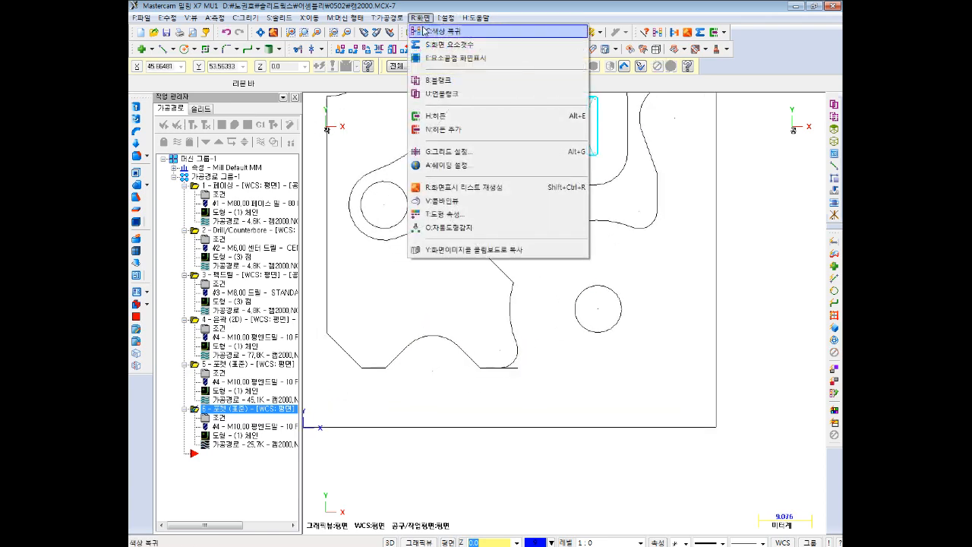
pyautogui.click(437, 95)
pyautogui.click(519, 368)
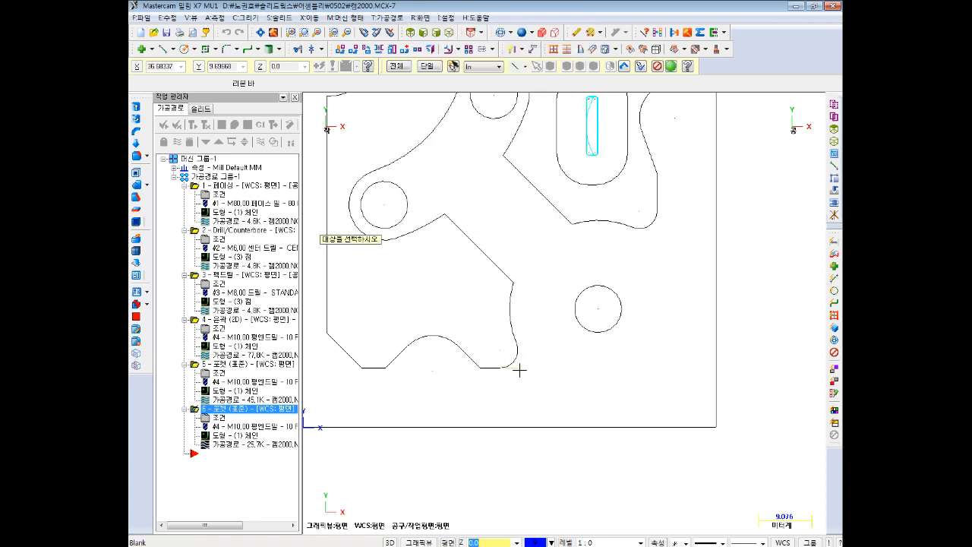
pyautogui.press('Return')
pyautogui.scroll(-3, 592, 340)
pyautogui.scroll(2, 643, 312)
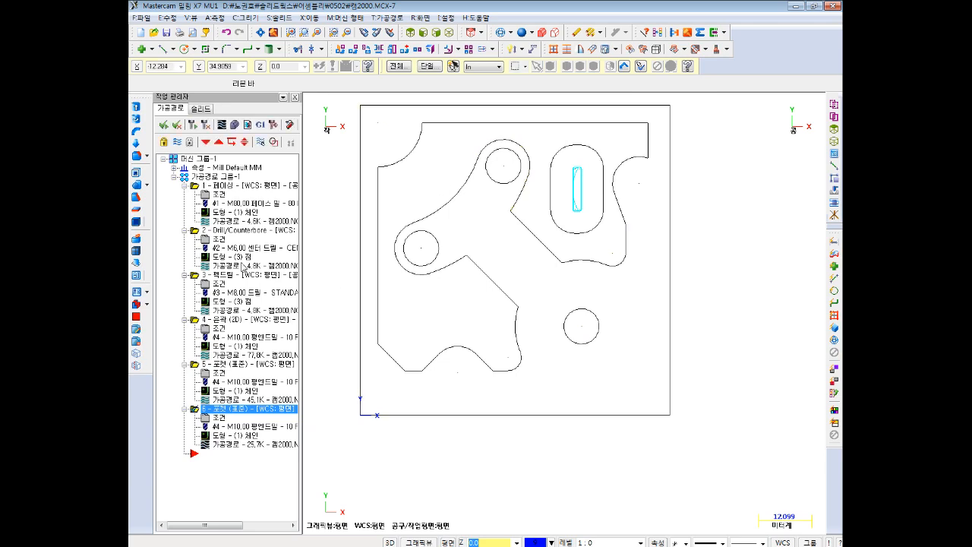
# - Add a contour toolpath to the toolpath group and chain the part outline, starting on its left edge
pyautogui.click(210, 177)
pyautogui.rightClick(210, 176)
pyautogui.moveTo(266, 187)
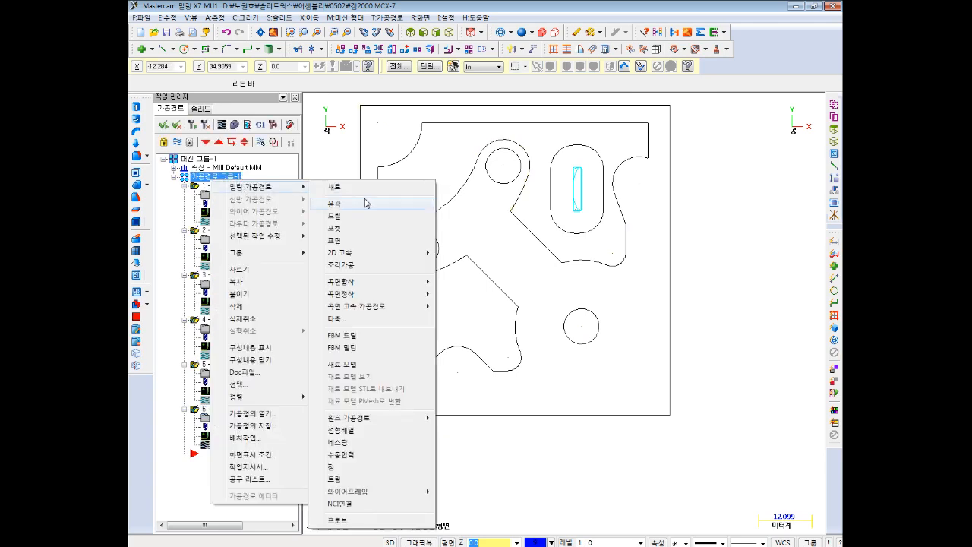
pyautogui.click(354, 205)
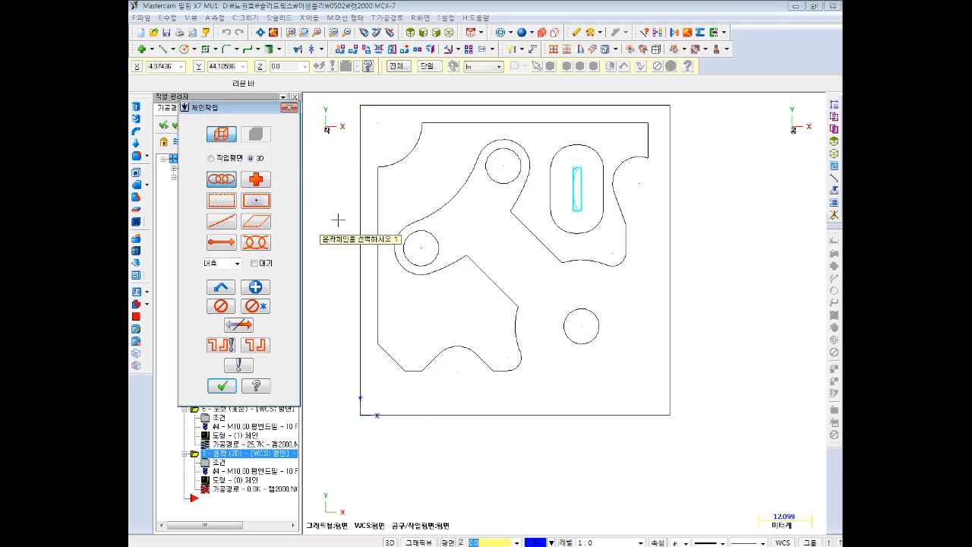
pyautogui.click(378, 330)
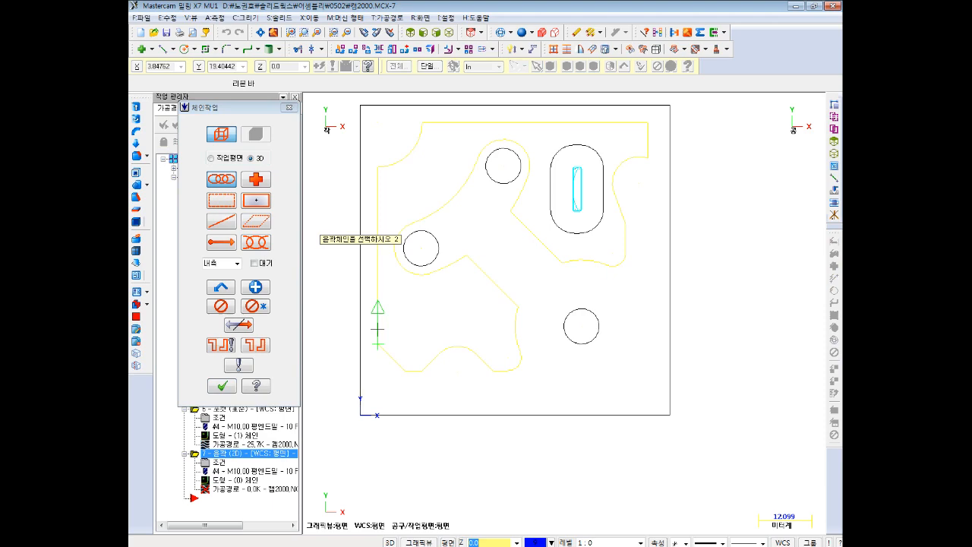
pyautogui.click(225, 388)
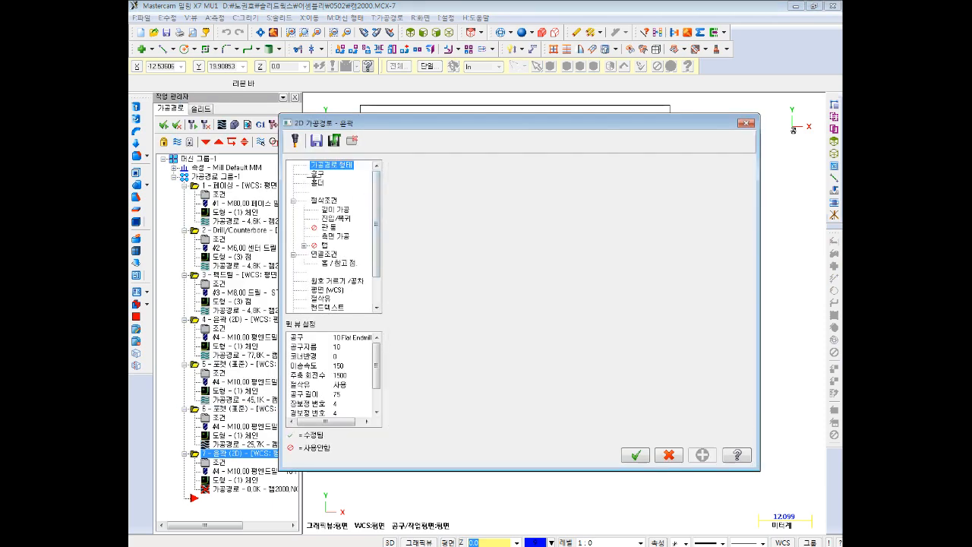
# - Start creating a new tool of type Chamfer Mill for the contour operation
pyautogui.click(318, 174)
pyautogui.rightClick(452, 262)
pyautogui.click(487, 281)
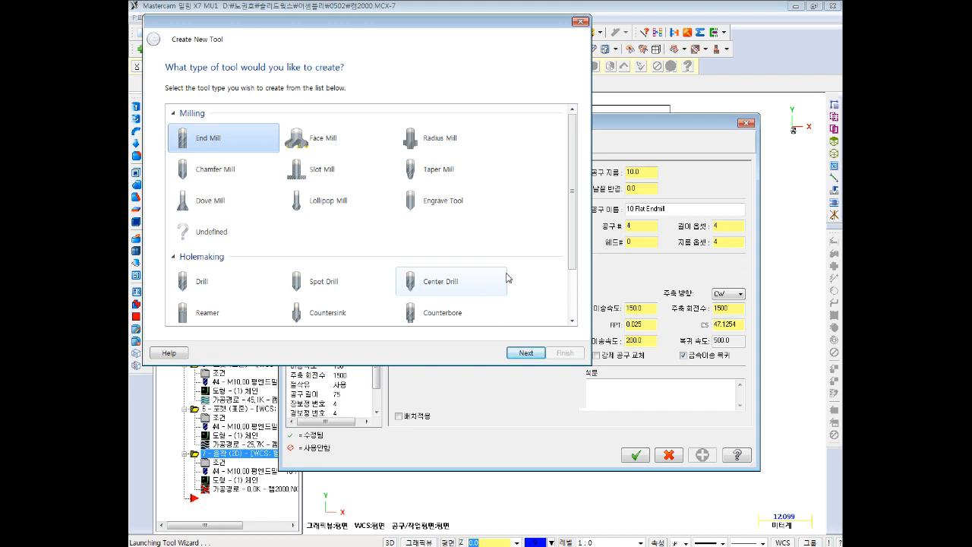
pyautogui.moveTo(575, 177); pyautogui.dragTo(575, 188)
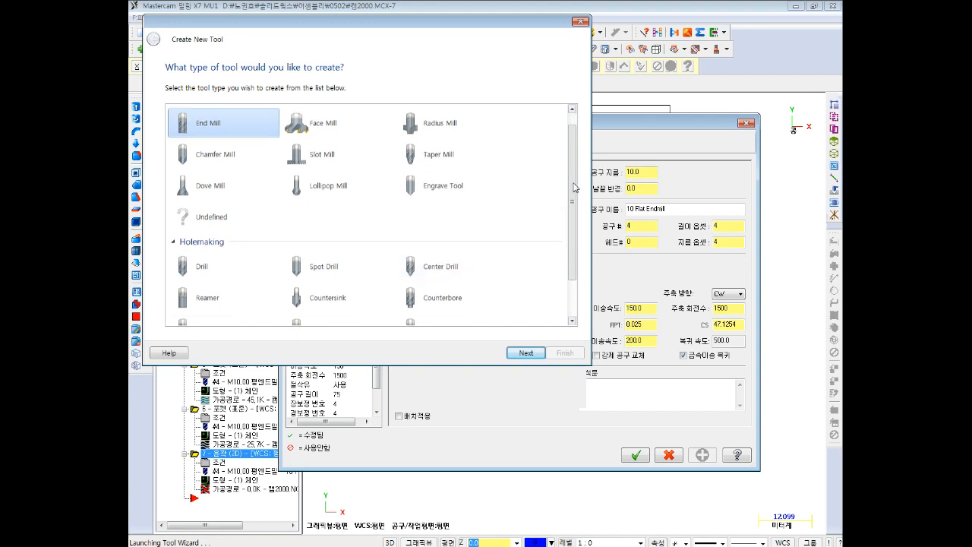
pyautogui.click(222, 160)
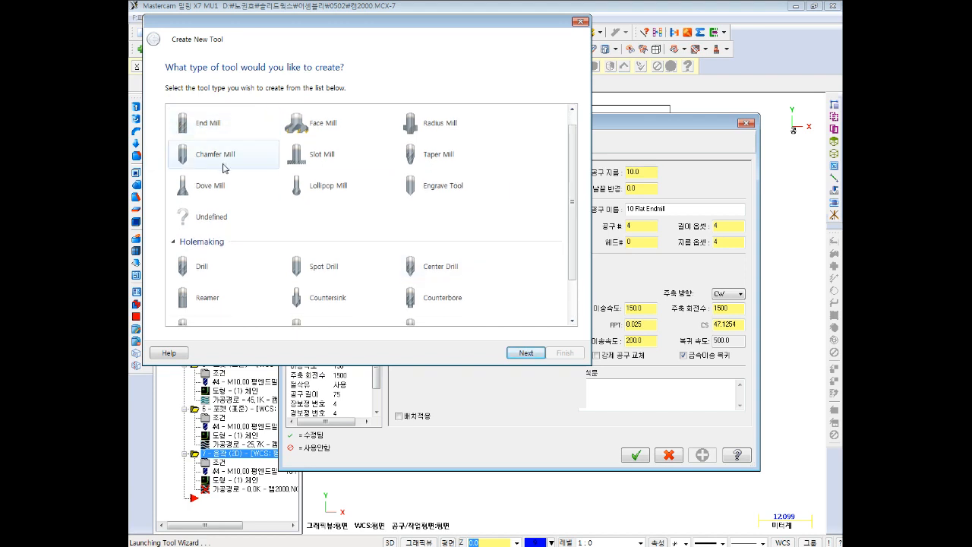
pyautogui.click(513, 355)
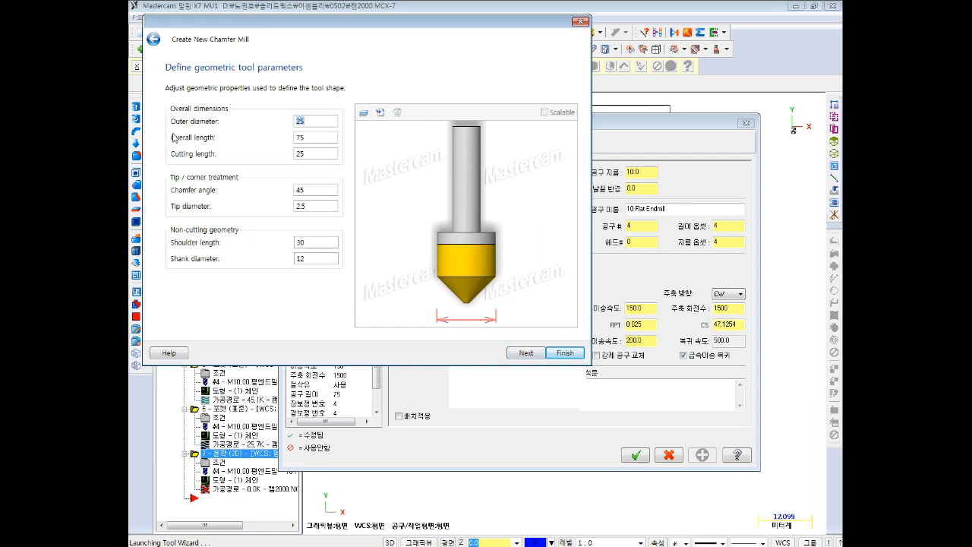
# - Define the chamfer mill with a 10 mm outer diameter and a tip diameter of 0, keeping the 45° chamfer angle
pyautogui.press('Tab')
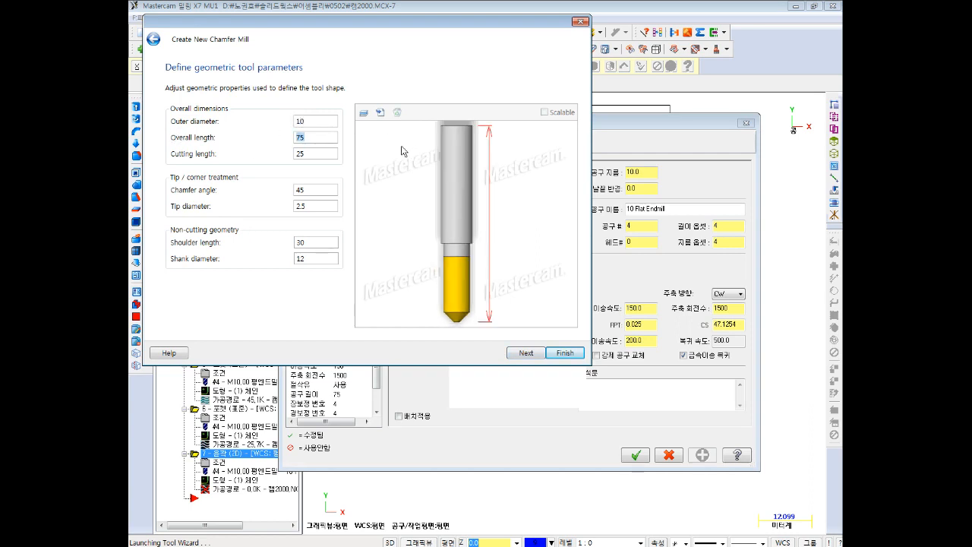
pyautogui.press('Tab')
pyautogui.press('Tab')
pyautogui.press('Tab')
pyautogui.press('Tab')
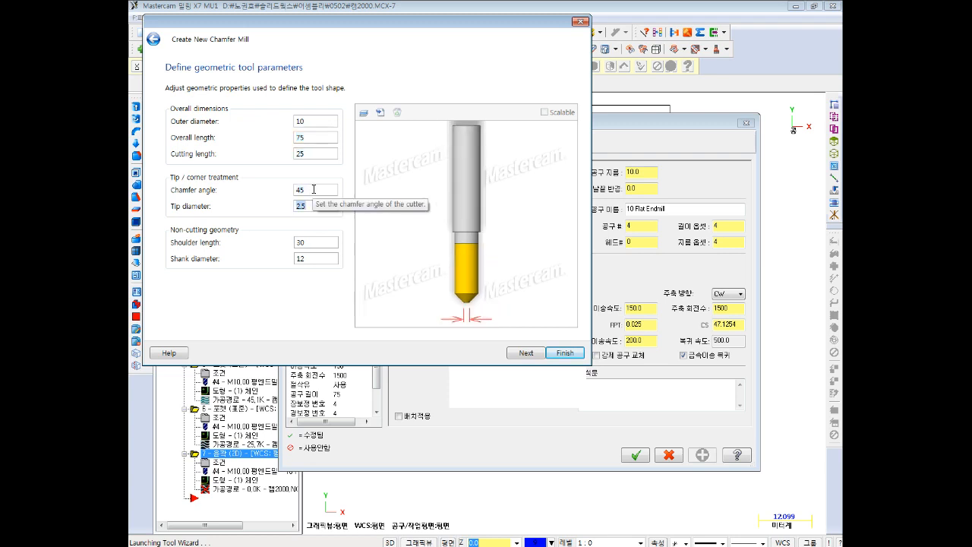
pyautogui.press('Tab')
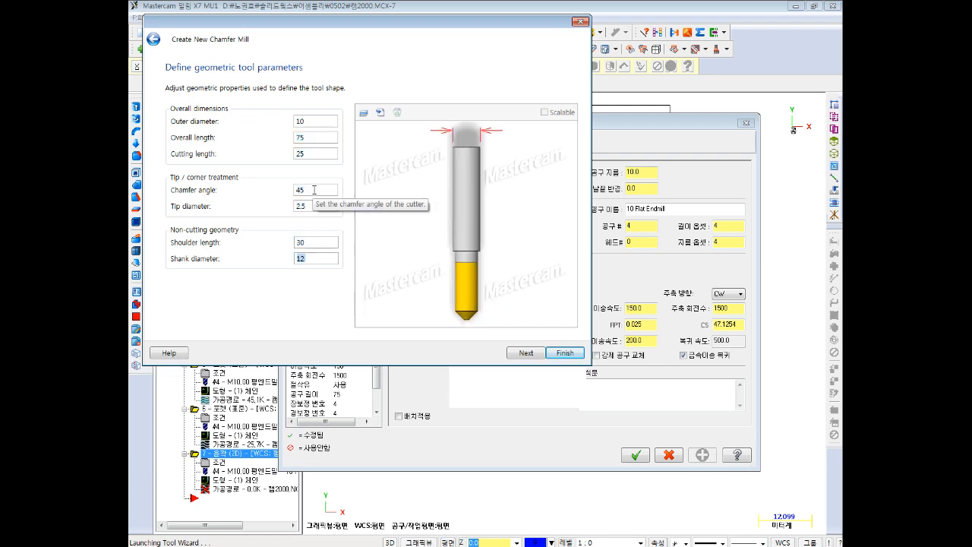
pyautogui.hotkey('shift', 'Tab')
pyautogui.hotkey('shift', 'Tab')
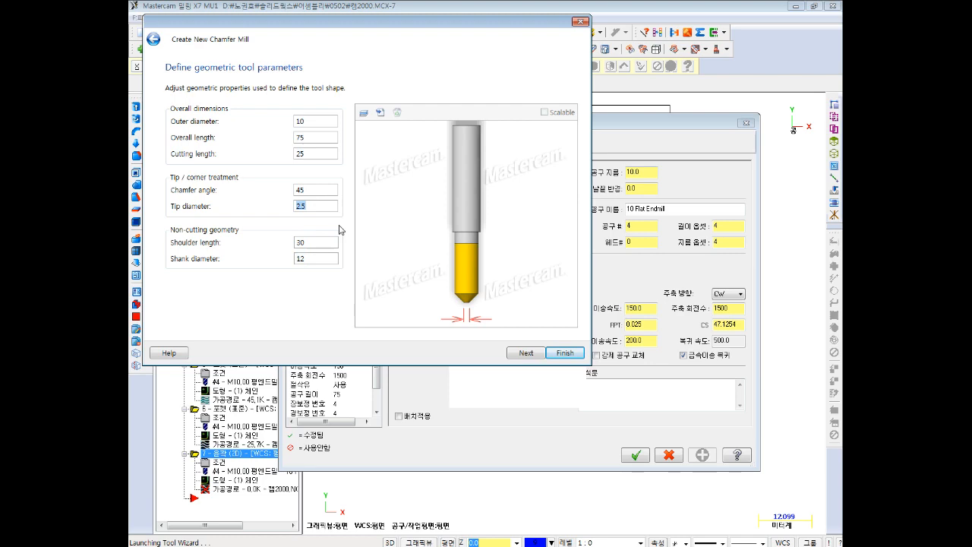
pyautogui.write('0')
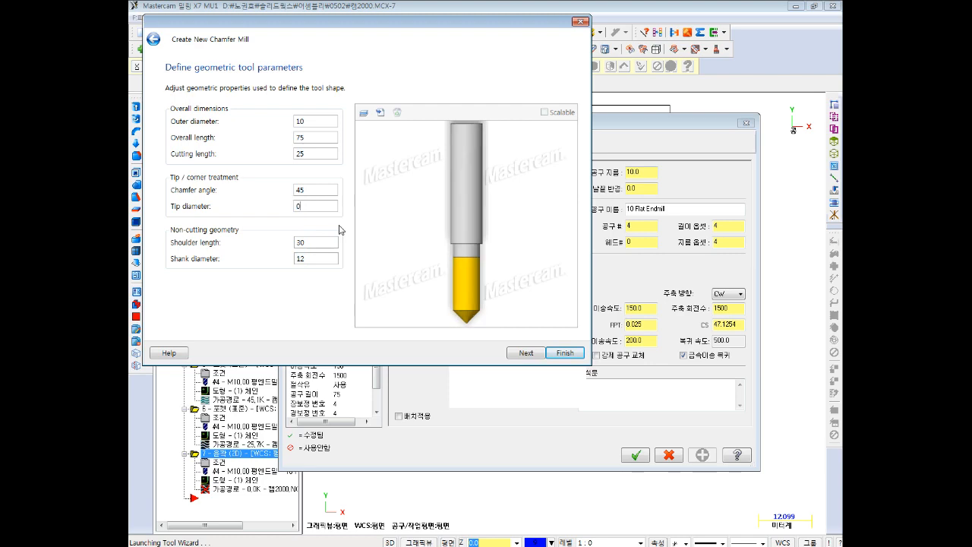
pyautogui.click(562, 353)
# - Set the chamfer mill's feed rate to 150 and its spindle speed to 1500
pyautogui.click(642, 309)
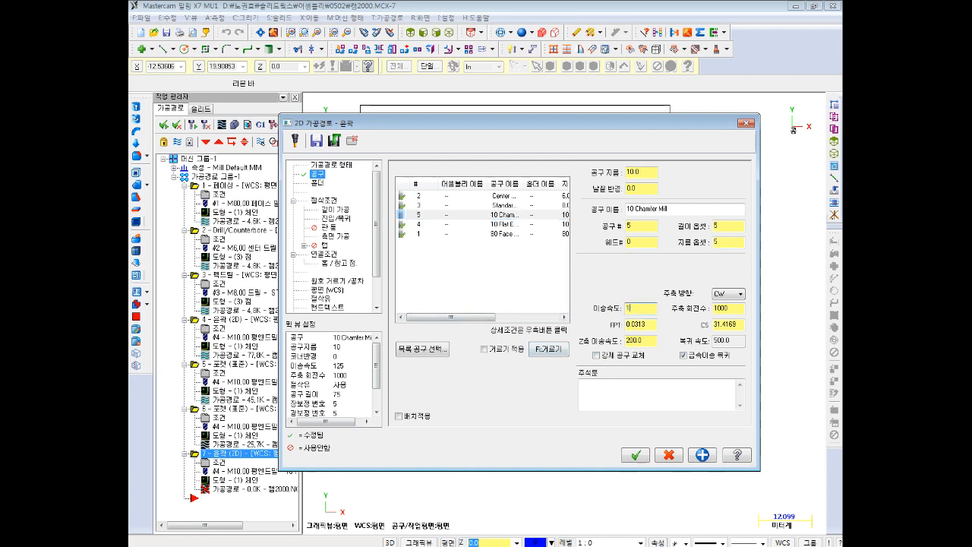
pyautogui.press('Tab')
pyautogui.press('Tab')
pyautogui.write('1500')
pyautogui.press('Return')
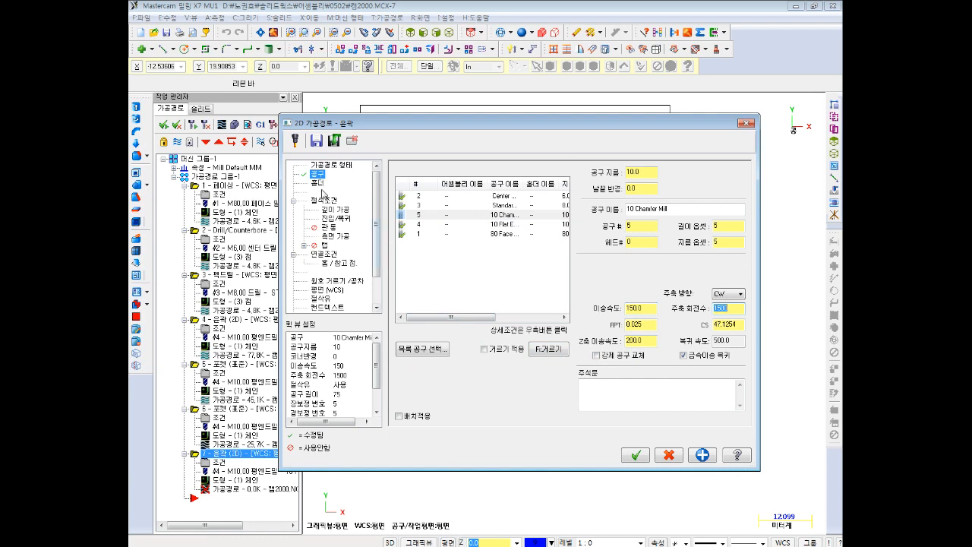
# - Set the contour type to 2D chamfer and turn off depth cuts
pyautogui.click(324, 199)
pyautogui.click(700, 193)
pyautogui.click(660, 214)
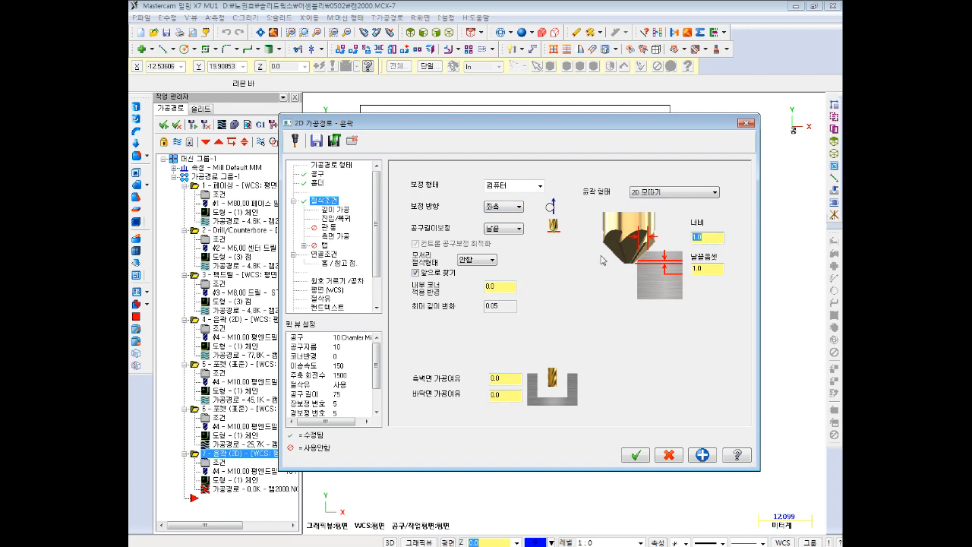
pyautogui.click(334, 210)
pyautogui.click(428, 200)
# - Go through the lead-in/out, break-through, tab, linking depth and coolant settings and generate the chamfer toolpath
pyautogui.click(340, 219)
pyautogui.click(330, 227)
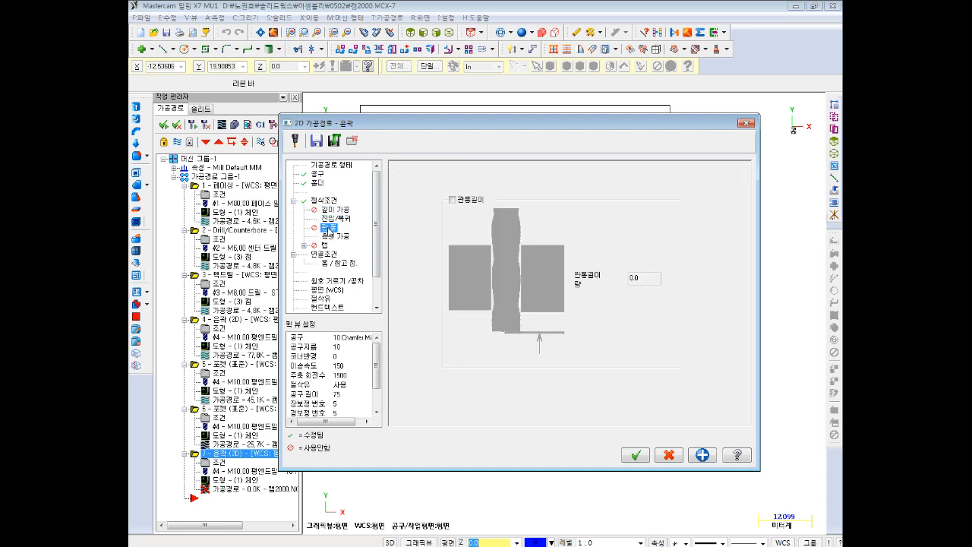
pyautogui.click(325, 246)
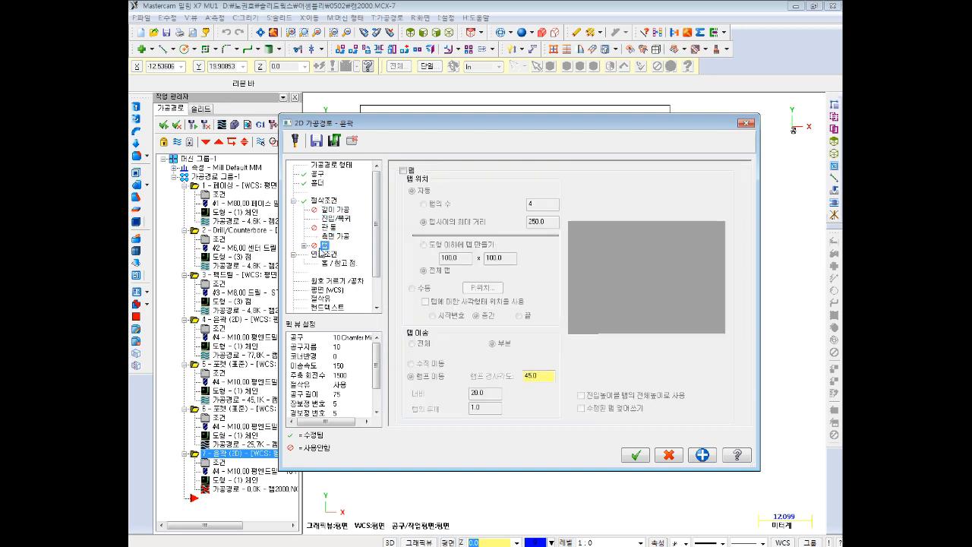
pyautogui.click(325, 256)
pyautogui.doubleClick(589, 389)
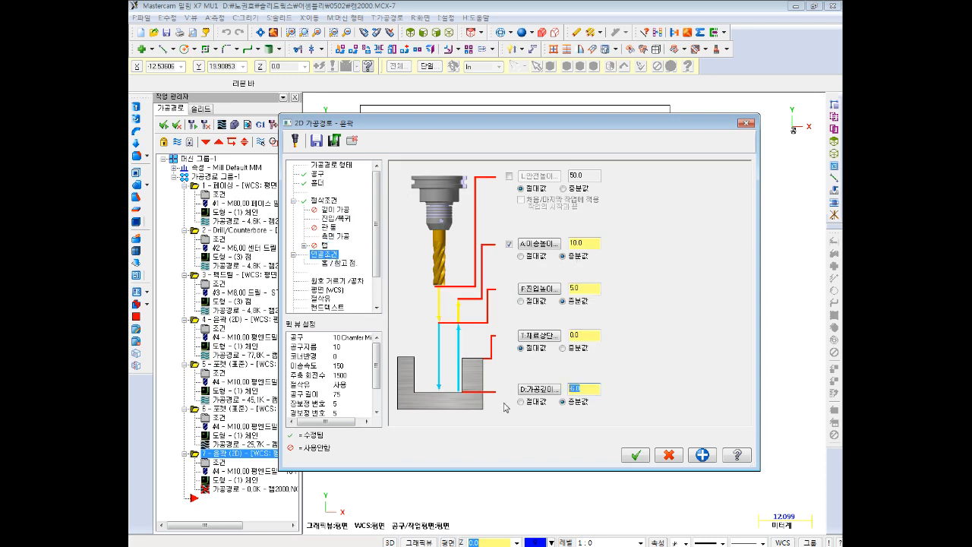
pyautogui.click(324, 299)
pyautogui.click(643, 458)
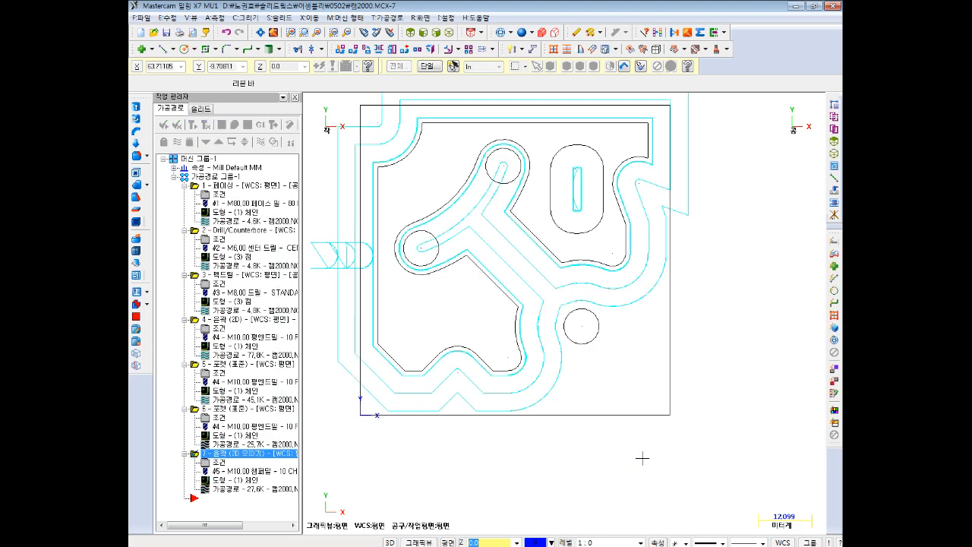
# - Backplot the chamfer toolpath to check the tool's passes around the part outline
pyautogui.scroll(-2, 384, 335)
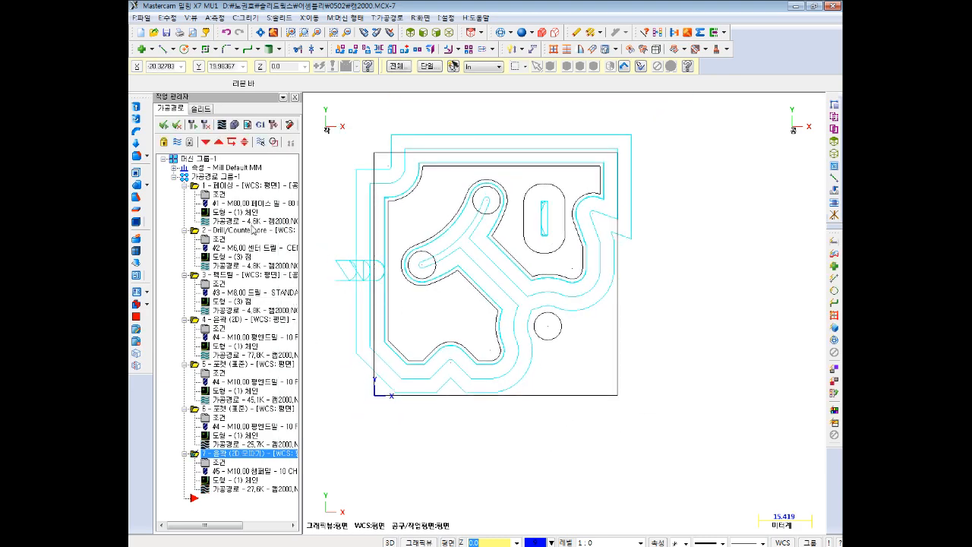
pyautogui.click(222, 125)
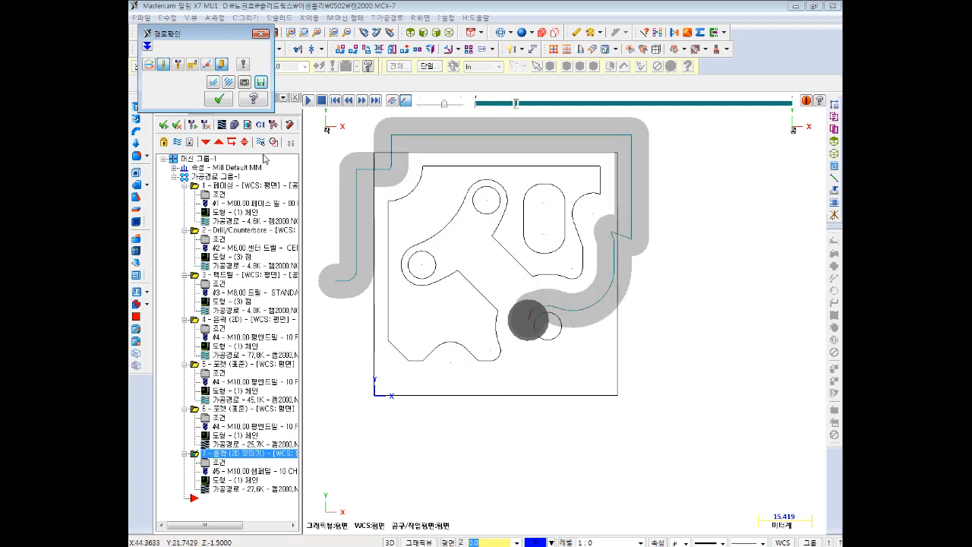
pyautogui.click(218, 99)
# - Turn off multi passes in the chamfer operation's parameters
pyautogui.click(220, 463)
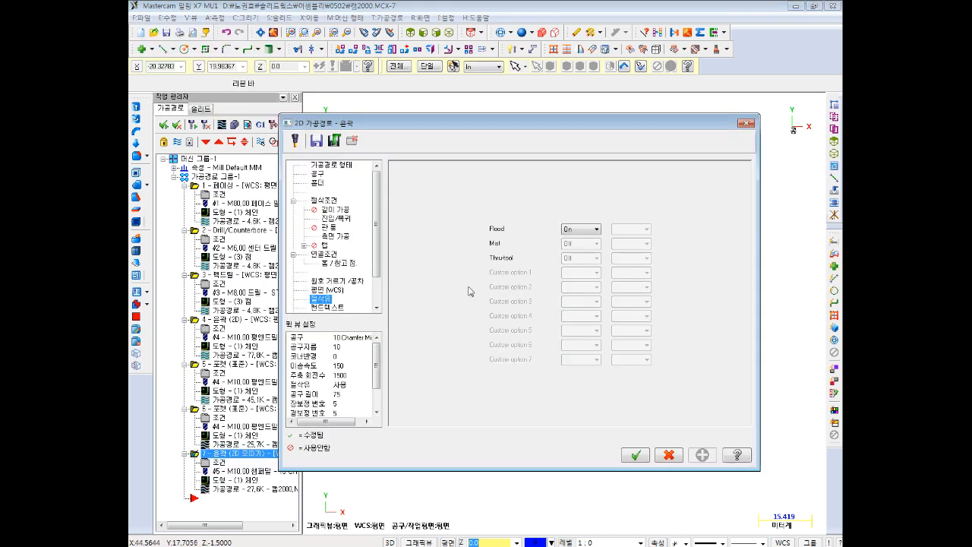
pyautogui.click(336, 237)
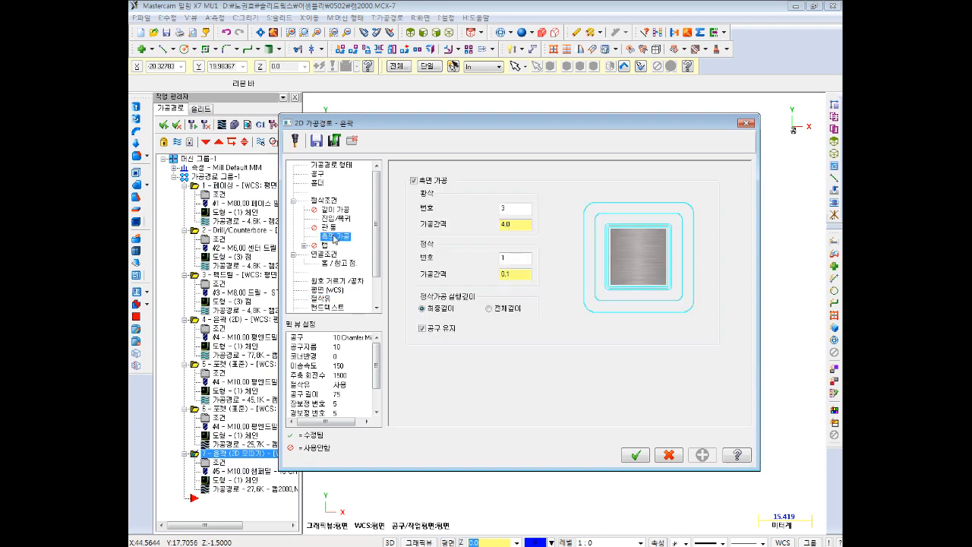
pyautogui.click(442, 185)
pyautogui.click(648, 458)
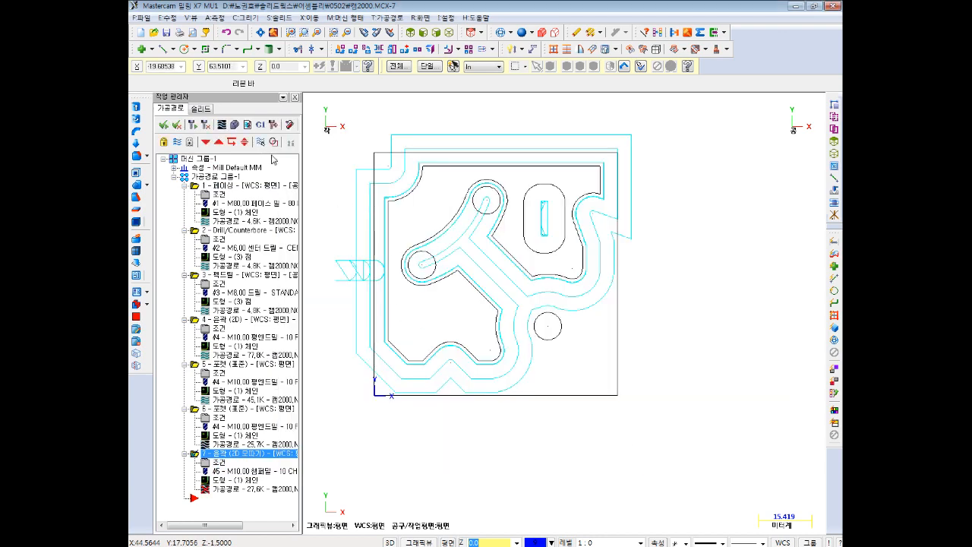
# - Regenerate the chamfer operation and backplot its updated toolpath
pyautogui.click(194, 127)
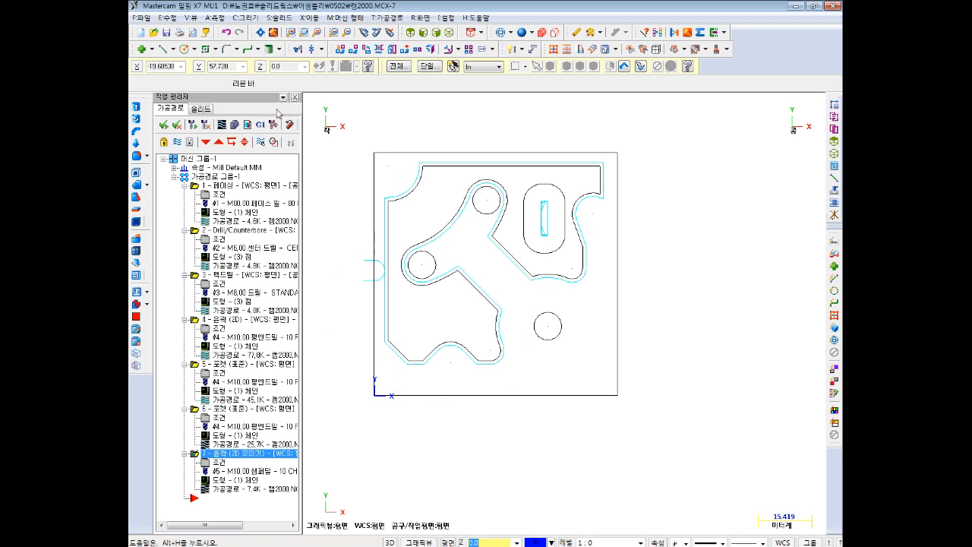
pyautogui.click(222, 126)
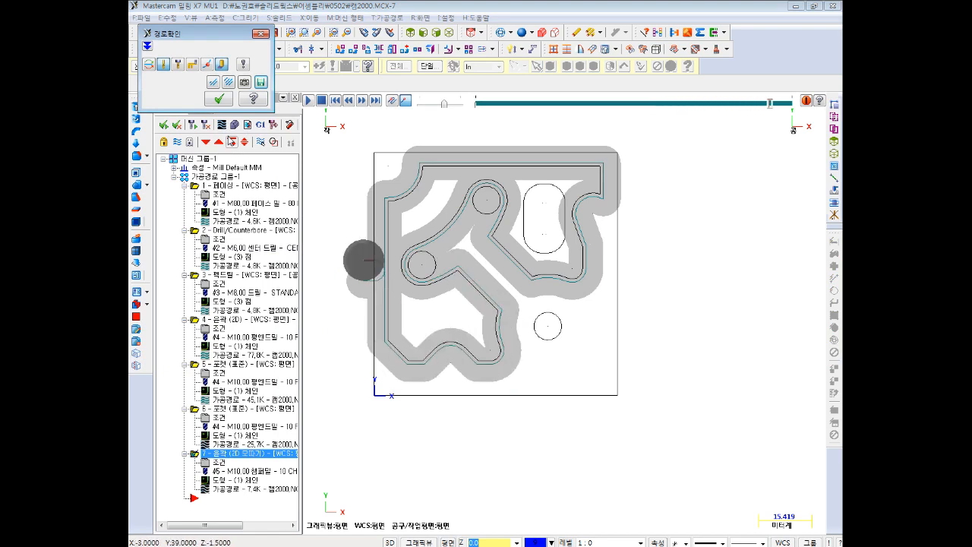
pyautogui.press('Return')
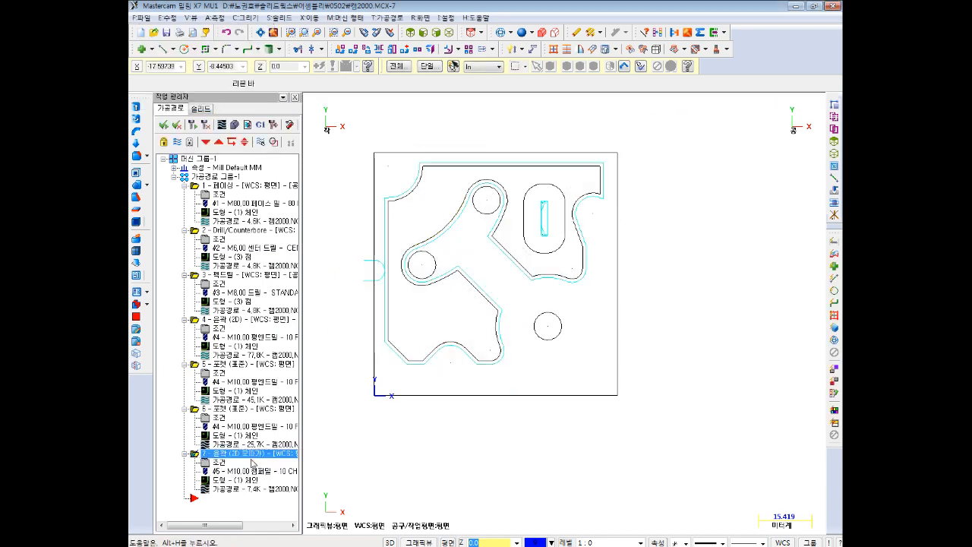
# - Copy the 2D chamfer operation and paste the duplicate at the end of the toolpath group
pyautogui.rightClick(253, 463)
pyautogui.rightClick(210, 454)
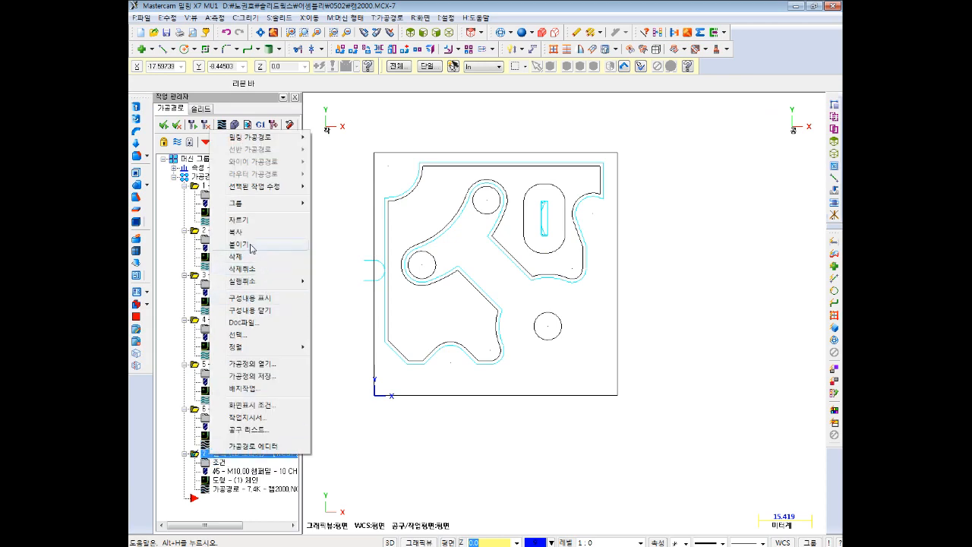
pyautogui.click(252, 233)
pyautogui.rightClick(207, 505)
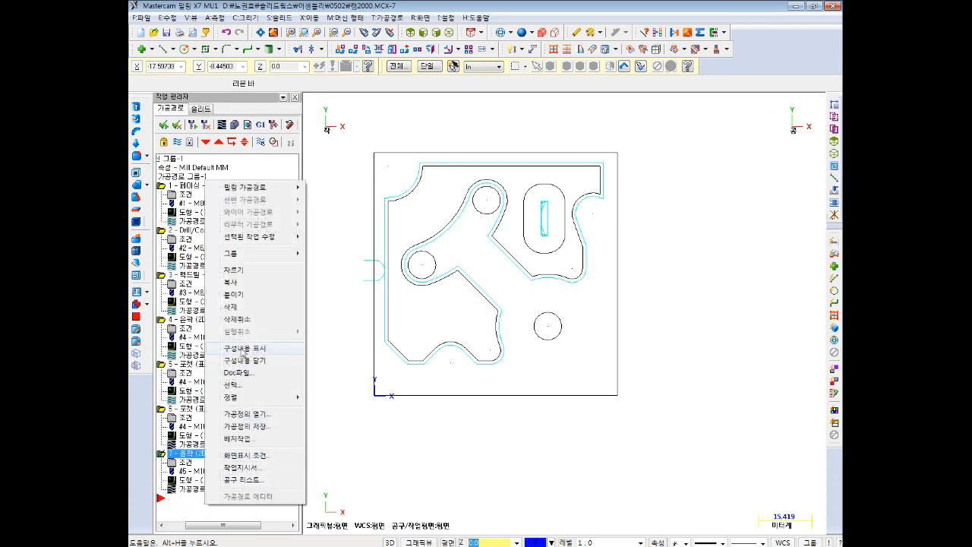
pyautogui.click(240, 285)
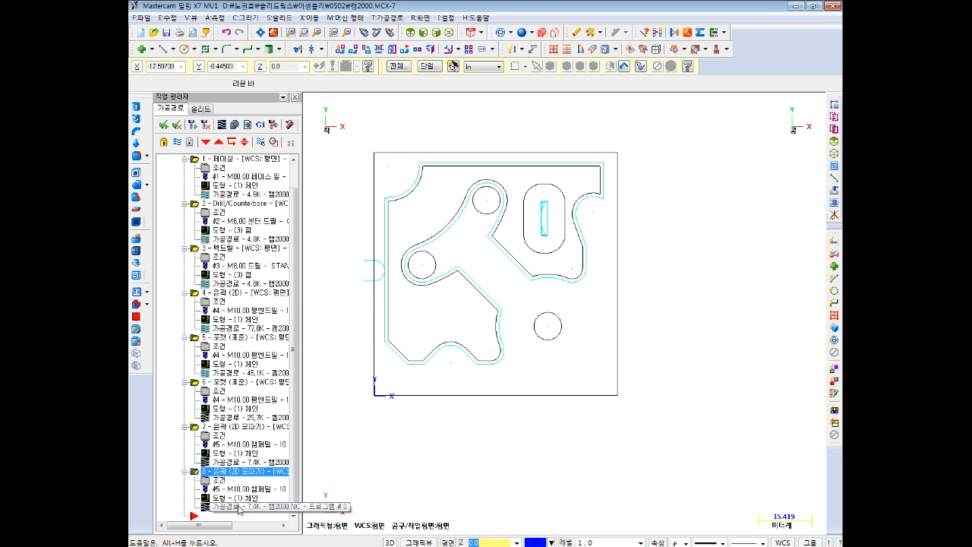
# - Rechain all geometry of the copied 2D chamfer operation to the rounded slot outline
pyautogui.click(231, 498)
pyautogui.rightClick(220, 156)
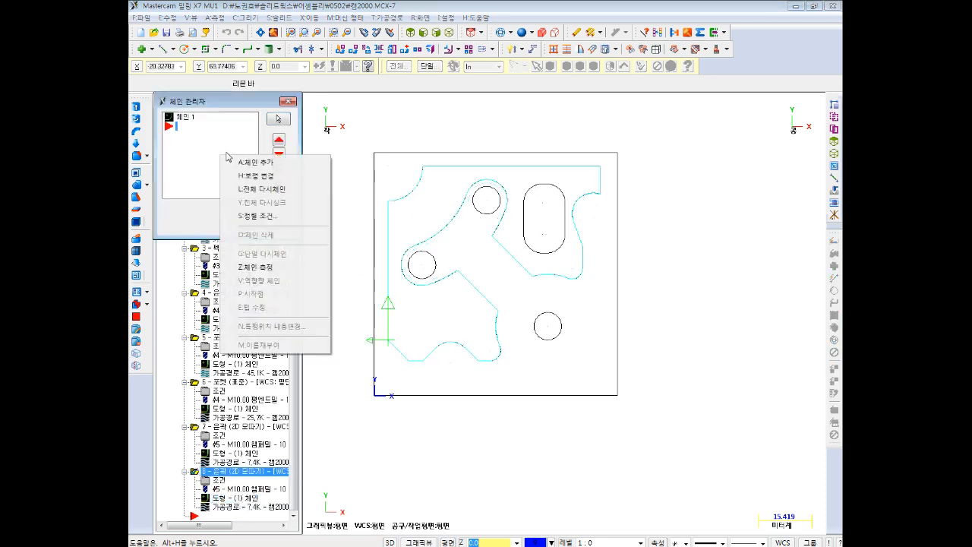
pyautogui.click(267, 196)
pyautogui.click(523, 217)
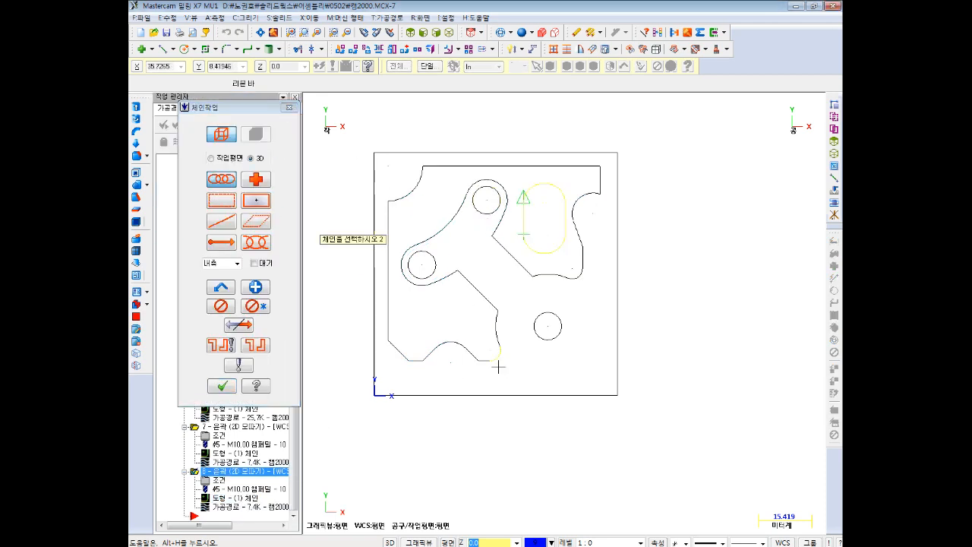
pyautogui.click(222, 386)
pyautogui.rightClick(216, 152)
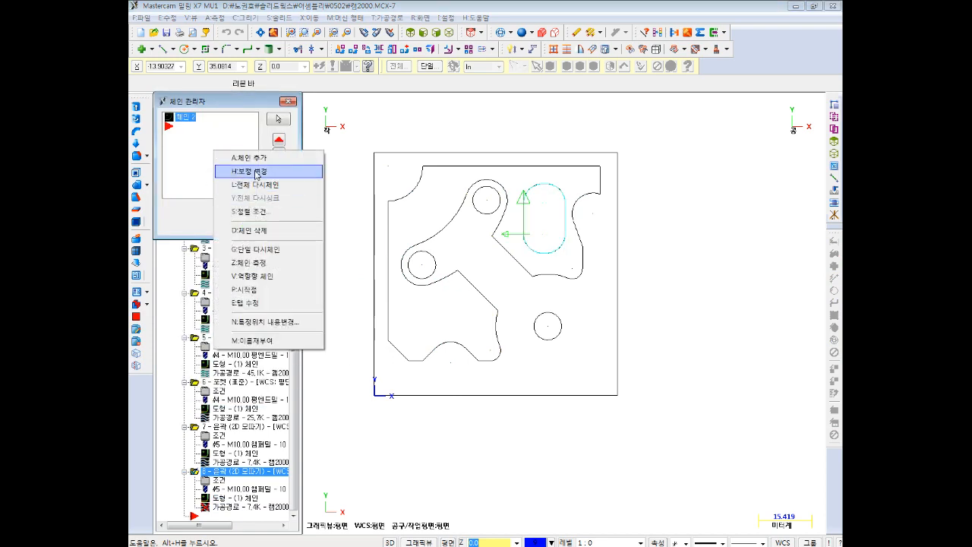
pyautogui.click(255, 276)
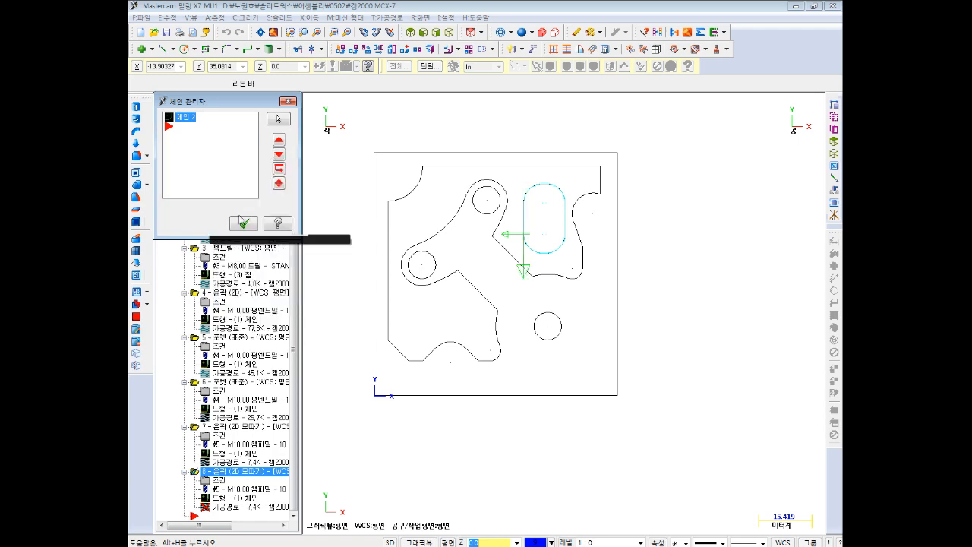
pyautogui.rightClick(218, 150)
pyautogui.click(248, 274)
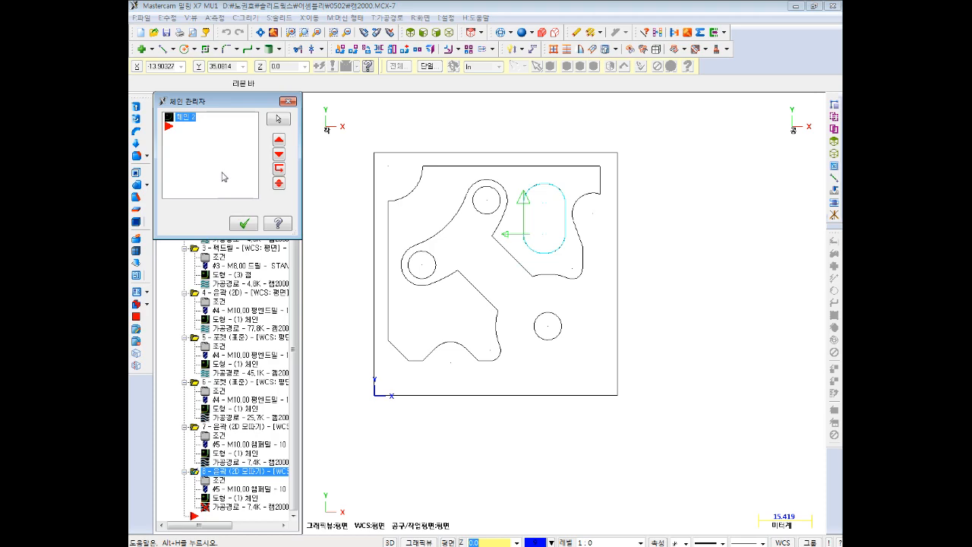
# - Switch the slot chain's compensation side so the chamfer tool runs inside the slot
pyautogui.rightClick(225, 158)
pyautogui.click(252, 182)
pyautogui.click(243, 223)
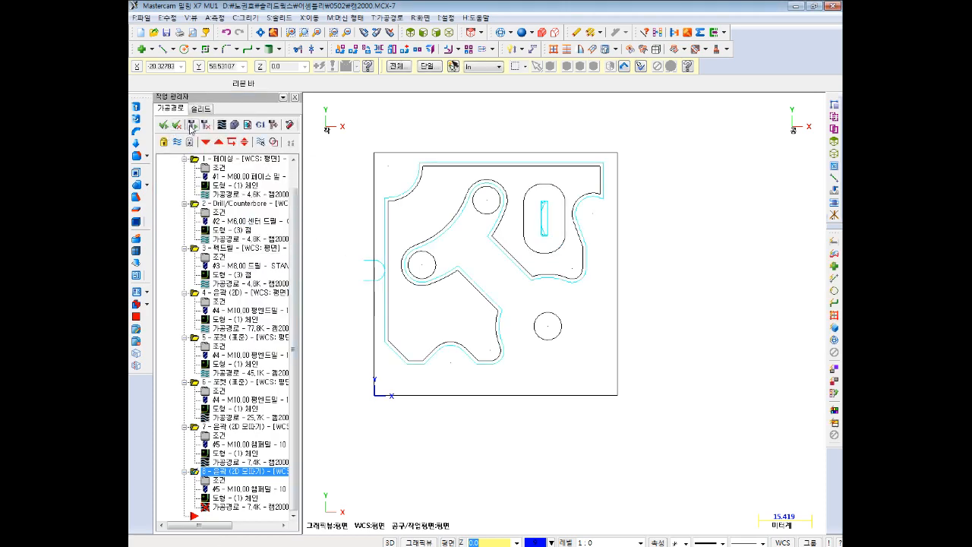
# - Regenerate the slot chamfer operation and backplot its toolpath
pyautogui.click(193, 124)
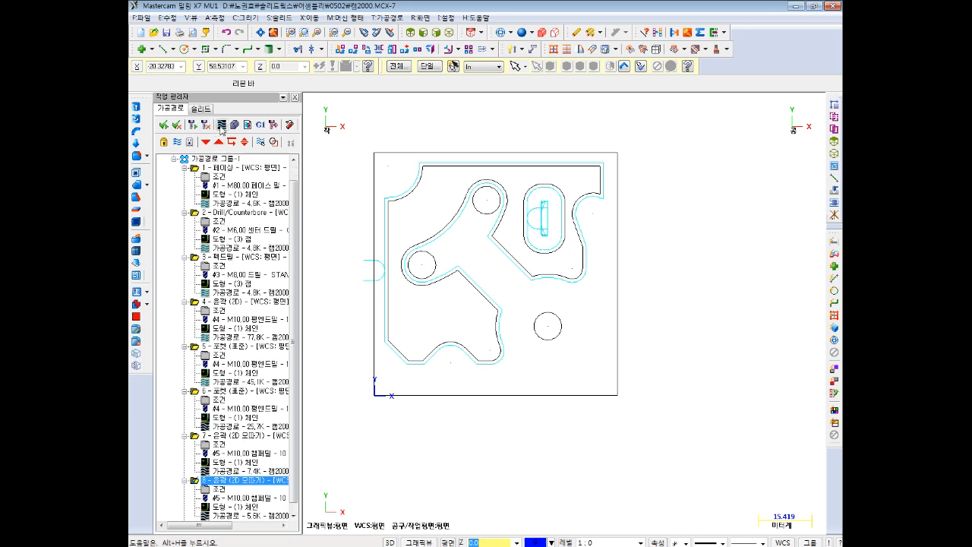
pyautogui.click(221, 125)
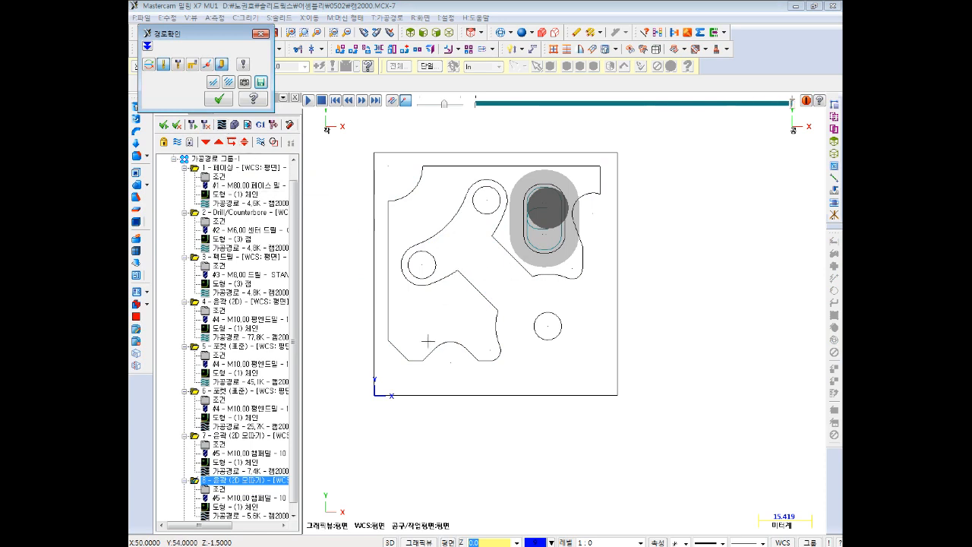
# - Set the slot chamfer's lead-in line length and arc radius to 20%, copy them to the lead-out, and regenerate the operation
pyautogui.click(217, 488)
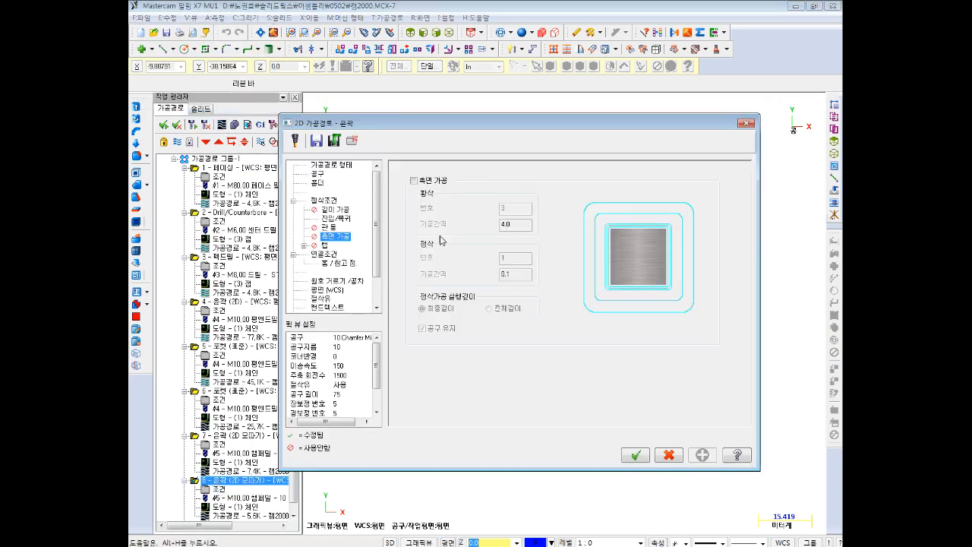
pyautogui.click(335, 218)
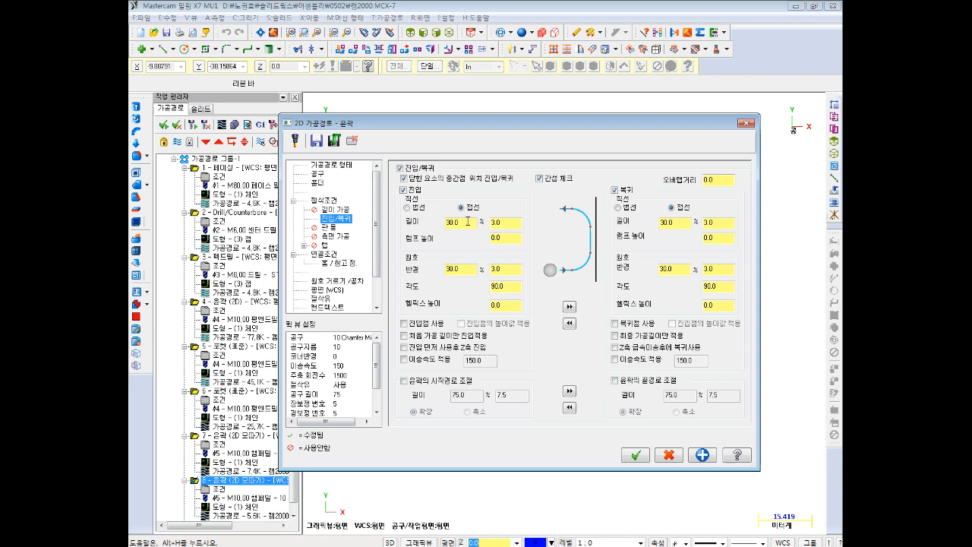
pyautogui.press('Tab')
pyautogui.press('Tab')
pyautogui.write('20')
pyautogui.click(570, 307)
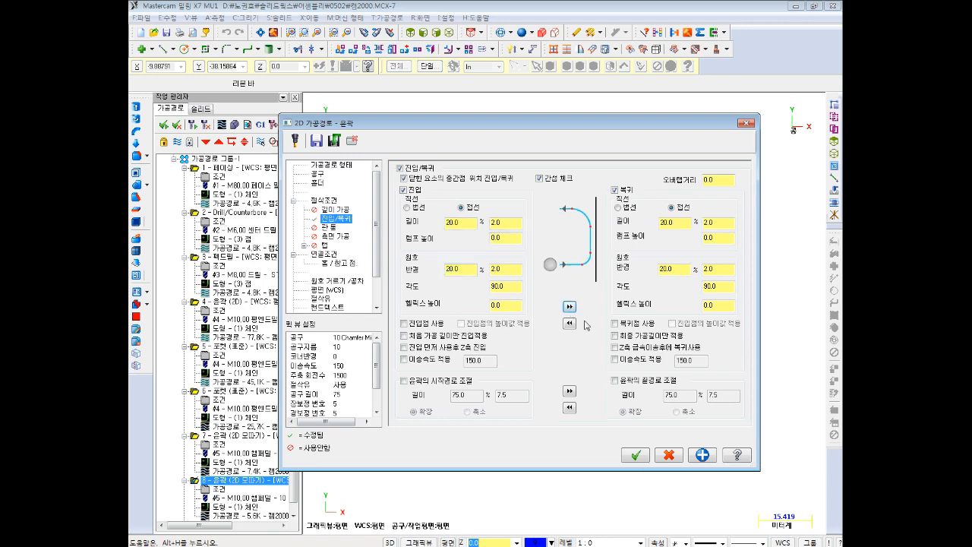
pyautogui.click(635, 455)
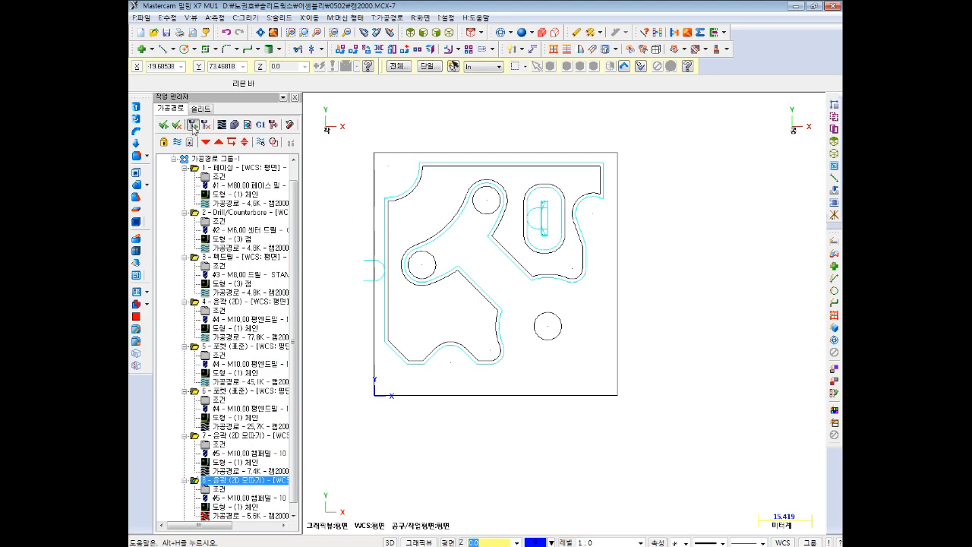
# - Define rectangular stock from two opposite corners of the 70 × 70 outline with a thickness of 23 in the stock setup
pyautogui.scroll(1, 295, 255)
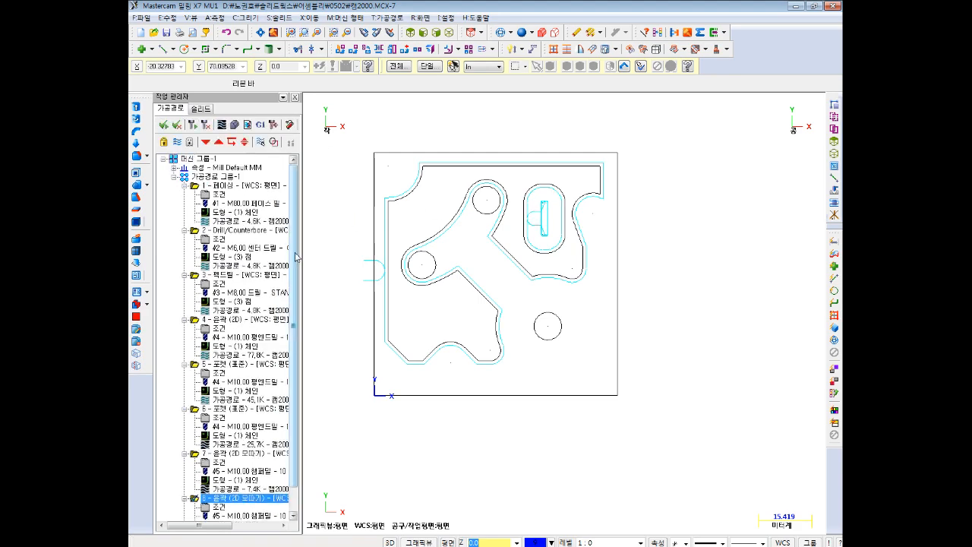
pyautogui.click(174, 168)
pyautogui.scroll(-1, 215, 194)
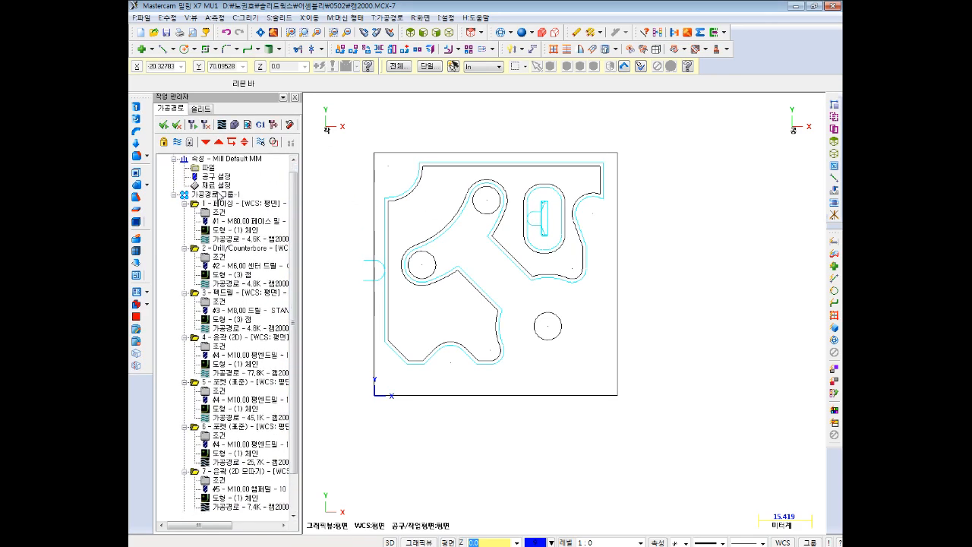
pyautogui.click(215, 186)
pyautogui.click(515, 434)
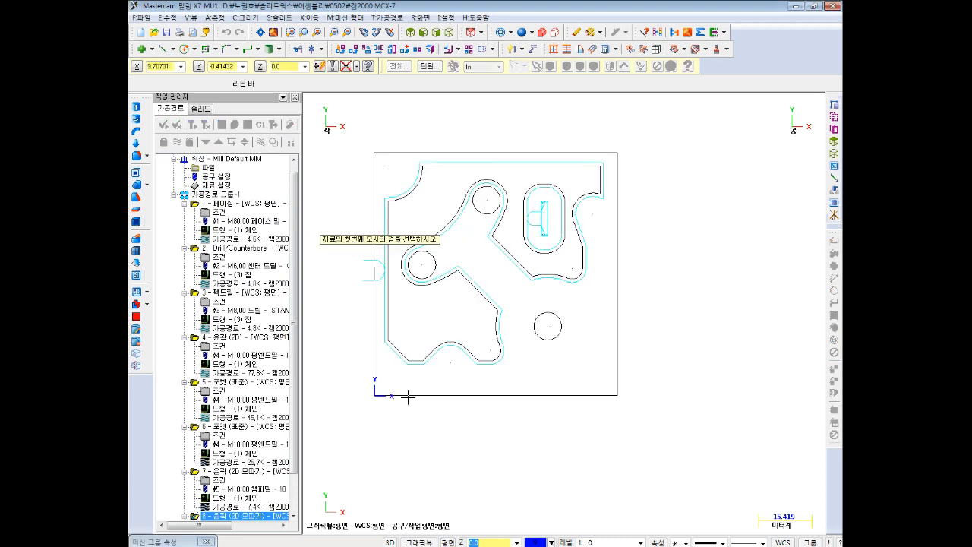
pyautogui.click(375, 394)
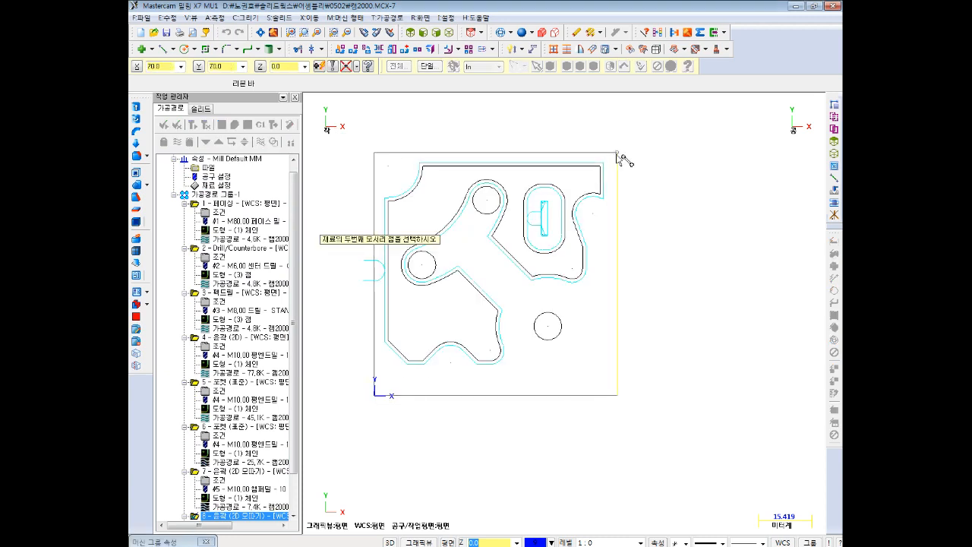
pyautogui.click(619, 154)
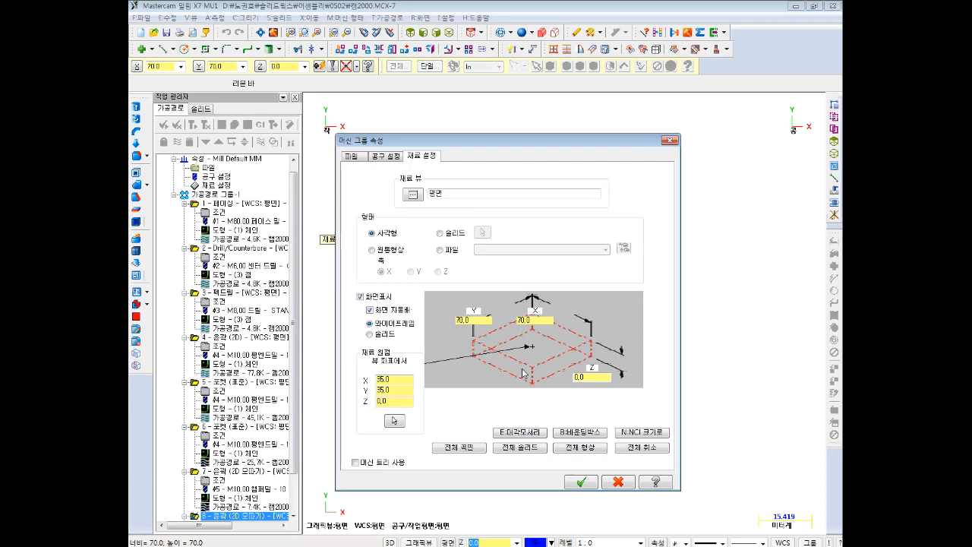
pyautogui.write('23')
pyautogui.click(576, 484)
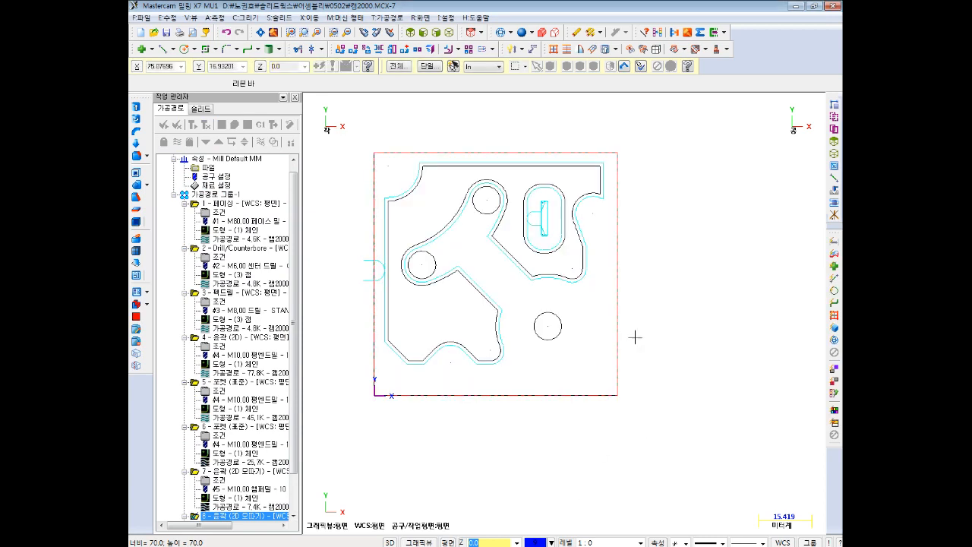
# - Simulate all operations on the stock in isometric view, using the Color Loop and a reduced playback speed
pyautogui.click(449, 32)
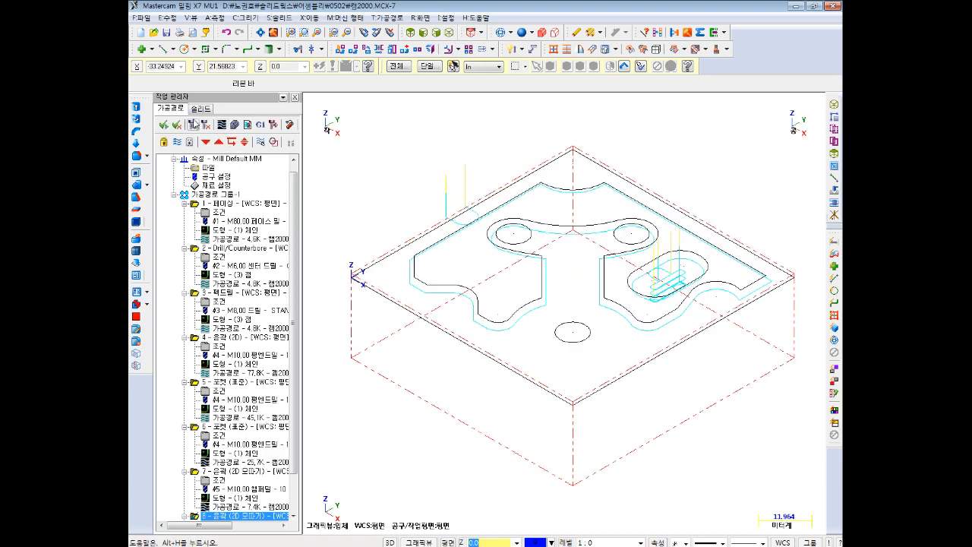
pyautogui.click(163, 125)
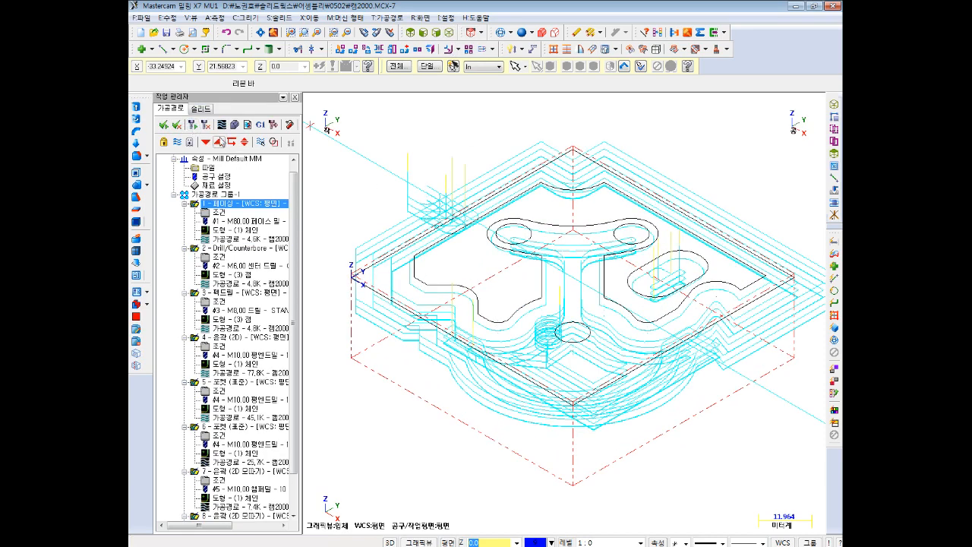
pyautogui.click(236, 125)
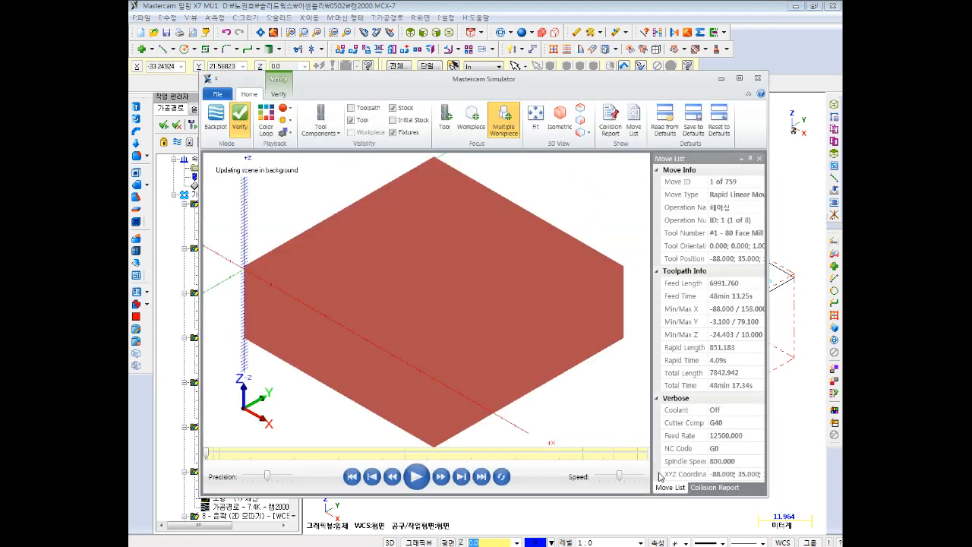
pyautogui.click(604, 477)
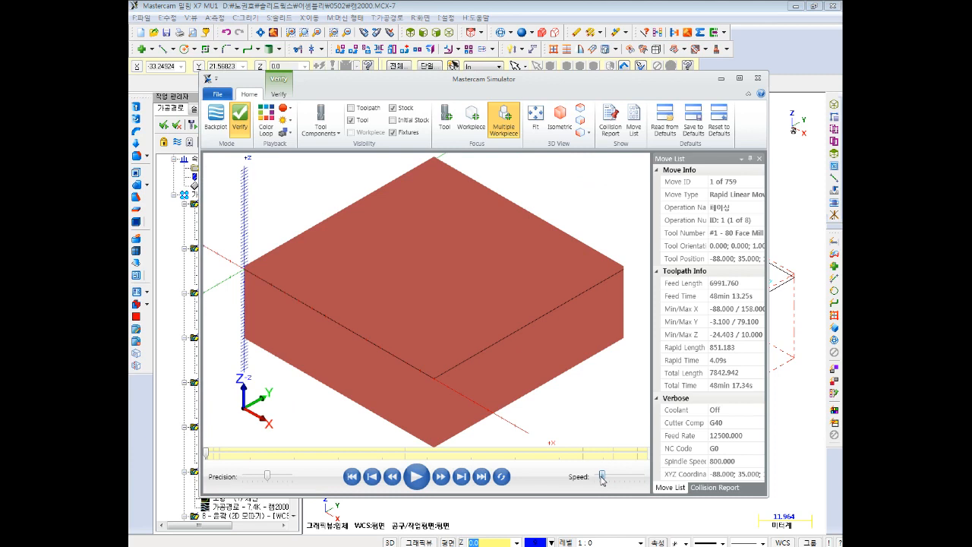
pyautogui.click(260, 130)
pyautogui.scroll(-2, 460, 262)
pyautogui.scroll(1, 411, 256)
pyautogui.click(415, 478)
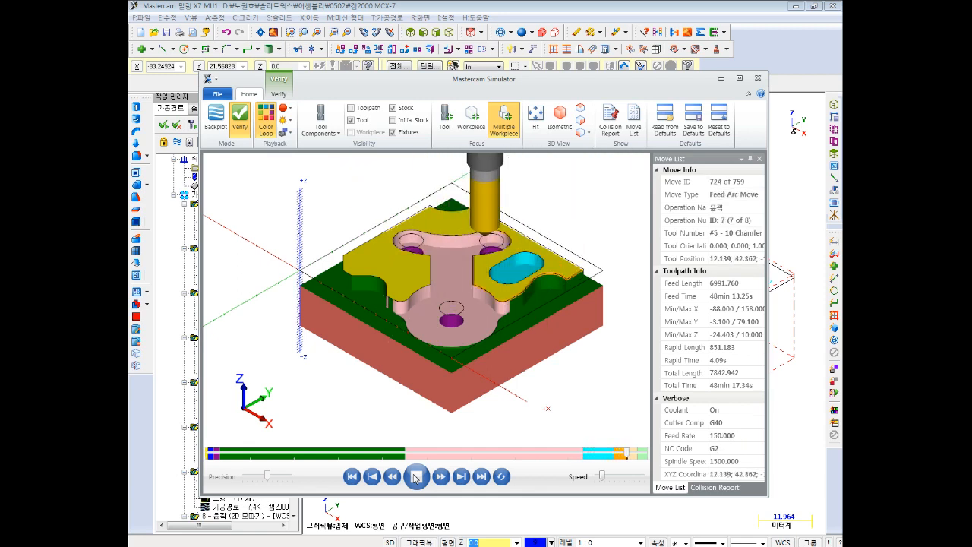
# - Examine the machined slot and outline chamfers up close in the simulation, and close the simulator
pyautogui.scroll(6, 516, 315)
pyautogui.scroll(-1, 518, 318)
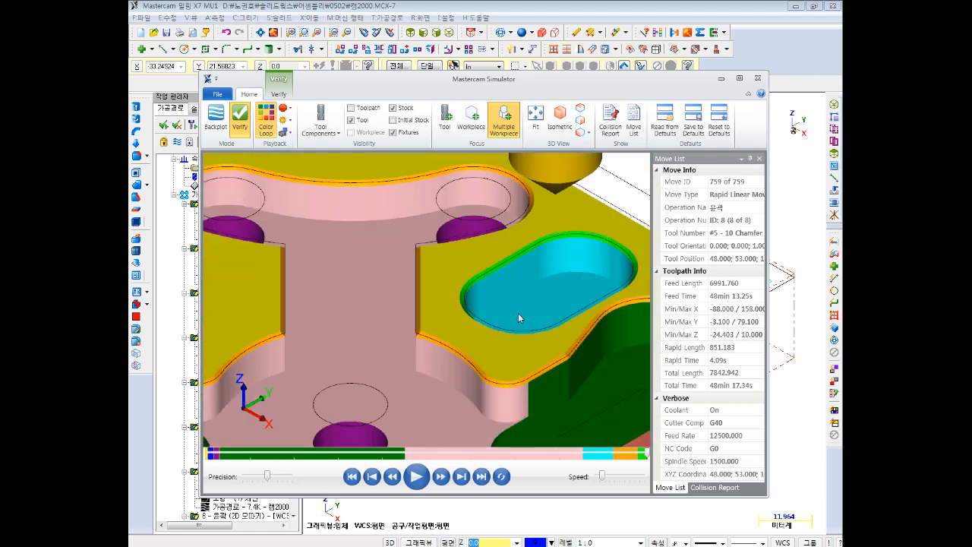
pyautogui.scroll(-6, 518, 313)
pyautogui.scroll(6, 479, 318)
pyautogui.scroll(-5, 466, 270)
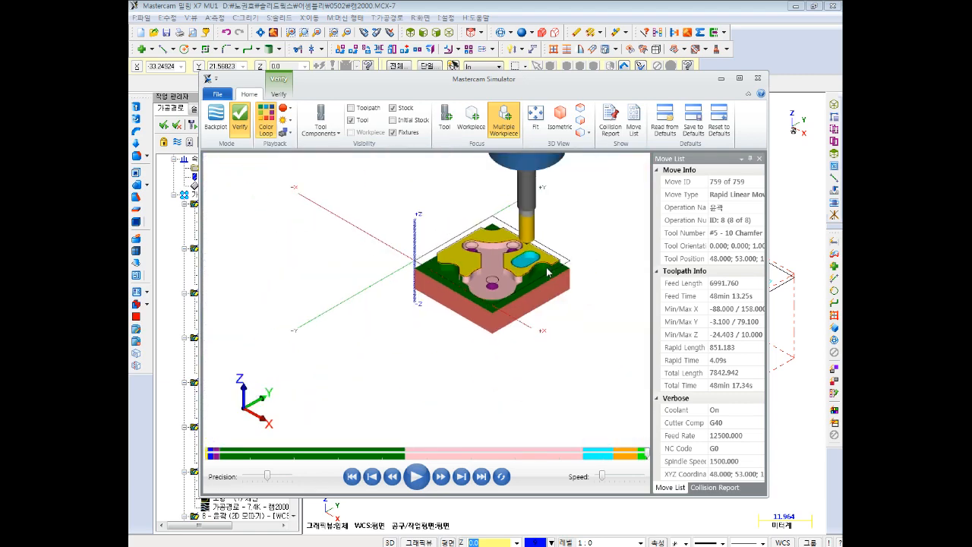
pyautogui.scroll(5, 469, 256)
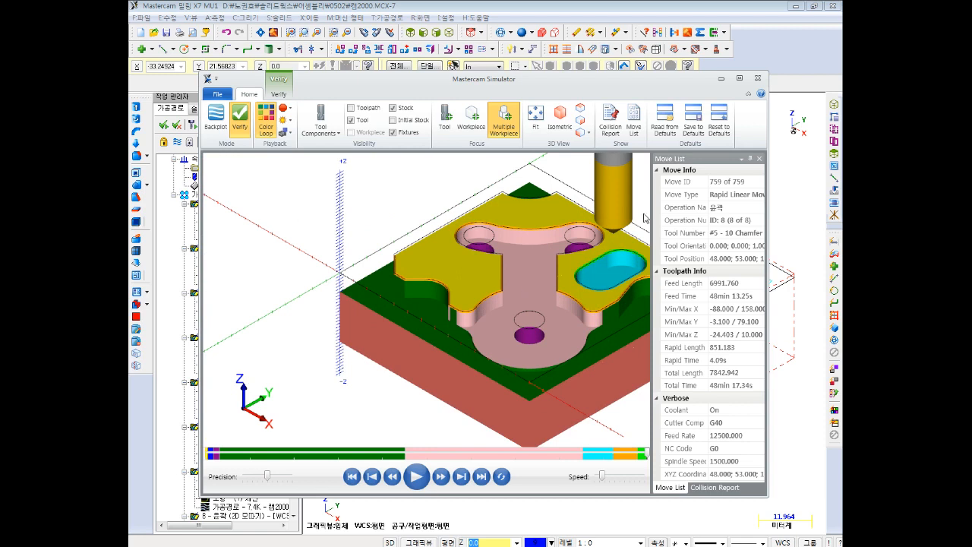
pyautogui.click(758, 78)
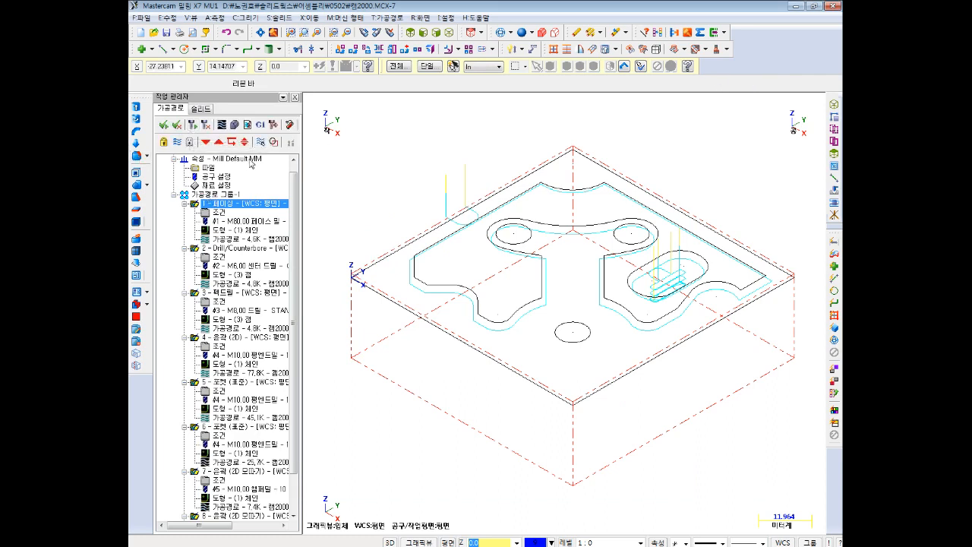
# - Post-process all operations and save the NC file in the 컴퓨터응용밀링기능사 folder on drive D
pyautogui.click(260, 125)
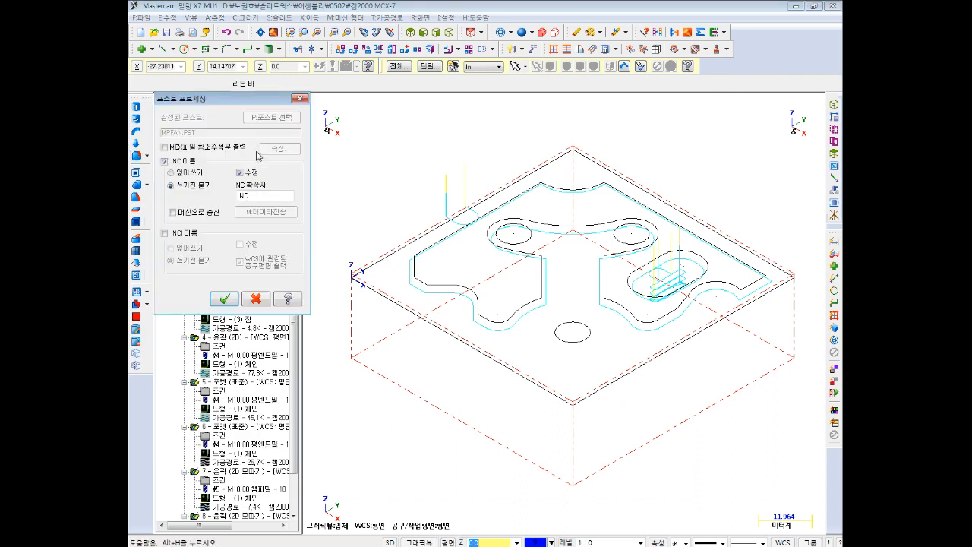
pyautogui.click(225, 300)
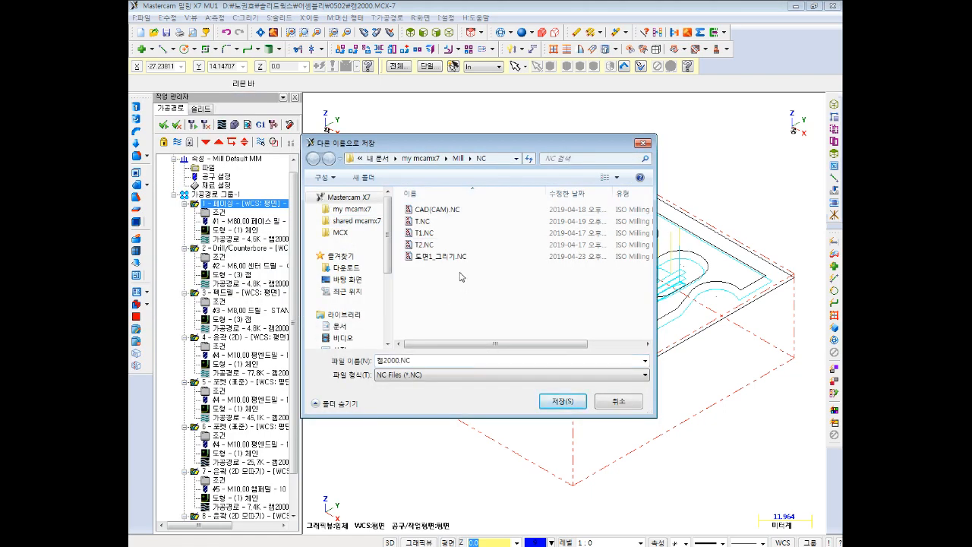
pyautogui.press('BackSpace')
pyautogui.moveTo(388, 232); pyautogui.dragTo(388, 297)
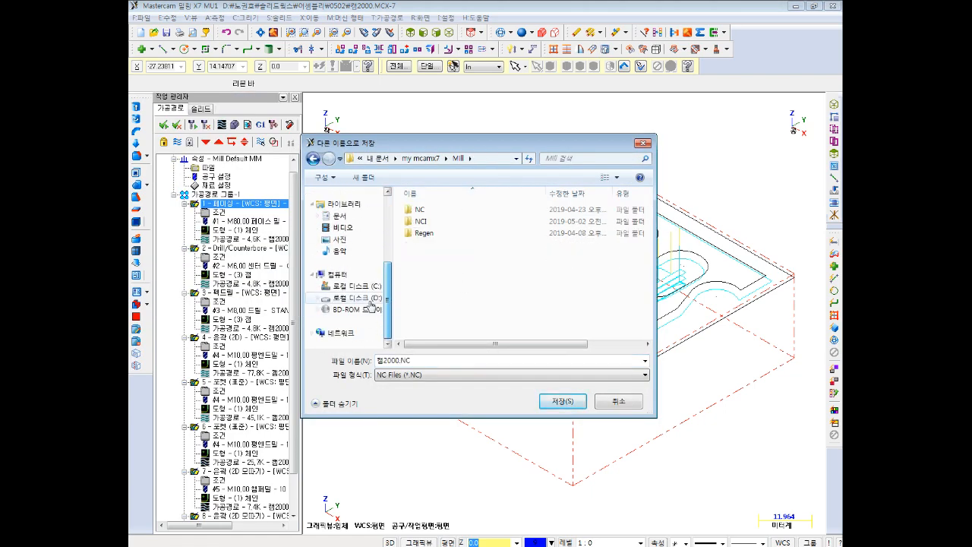
pyautogui.click(370, 300)
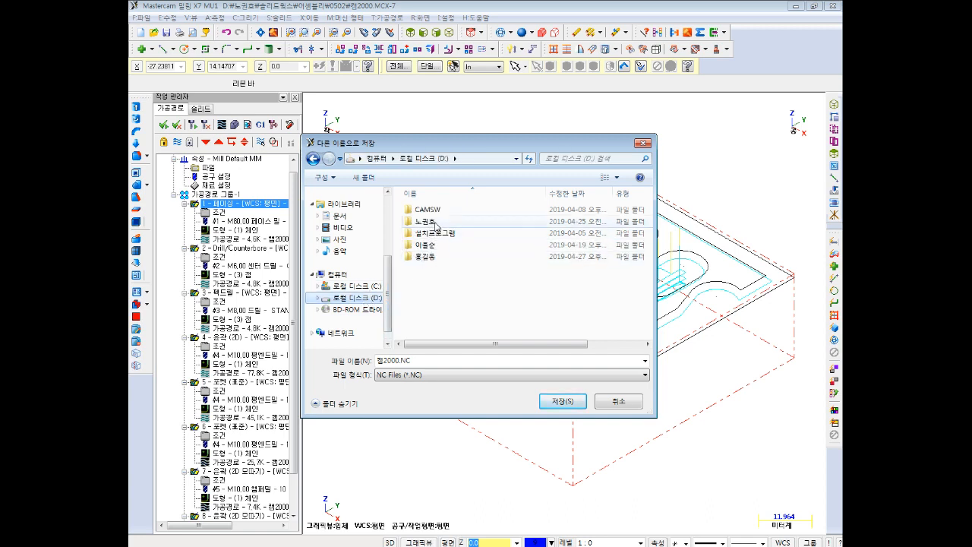
pyautogui.doubleClick(435, 223)
pyautogui.doubleClick(442, 317)
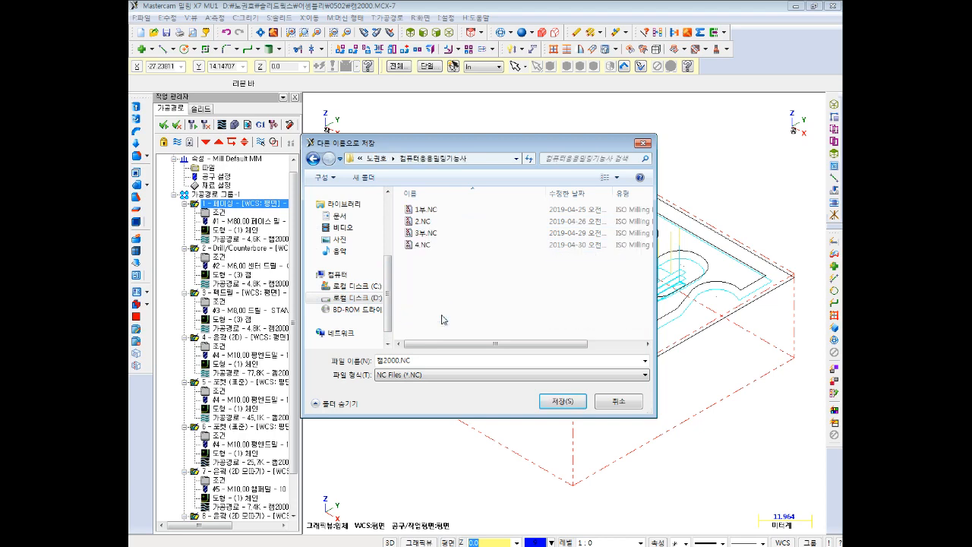
pyautogui.moveTo(424, 360); pyautogui.dragTo(191, 376)
pyautogui.press('Return')
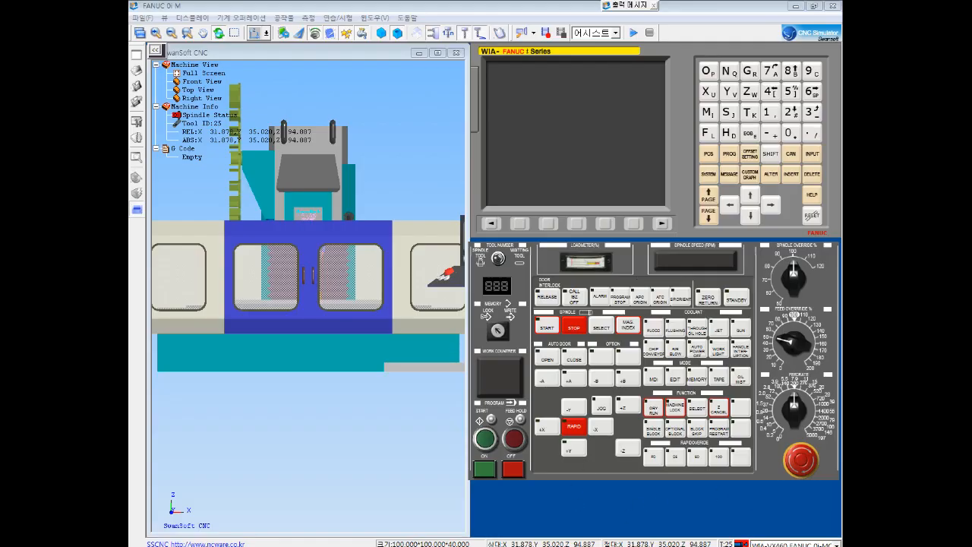
# - Switch to the SwanSoft CNC simulator and select the Doosan FANUC 0i-MC control panel
pyautogui.click(836, 544)
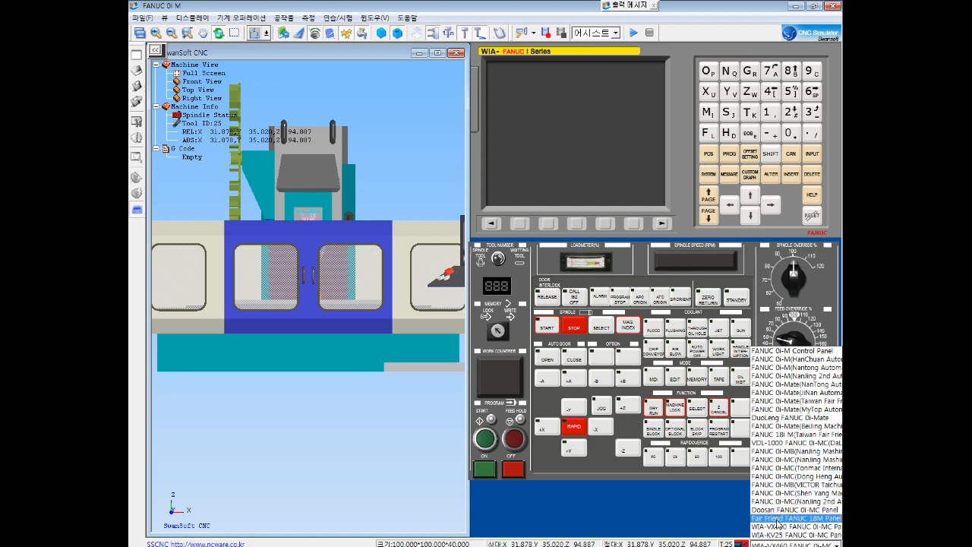
pyautogui.click(782, 510)
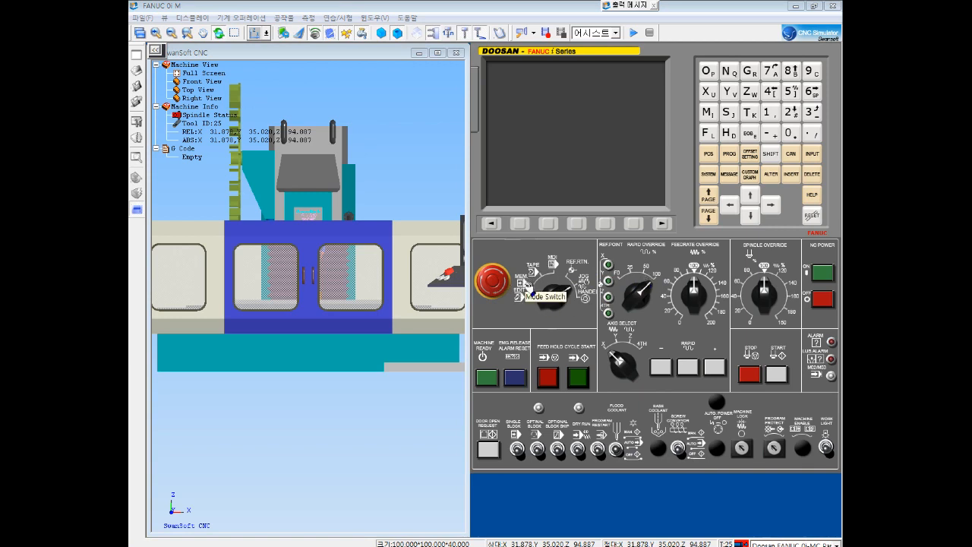
# - Power on the NC, make the machine ready, jog the Z axis in the positive direction, and switch to reference return mode
pyautogui.click(823, 273)
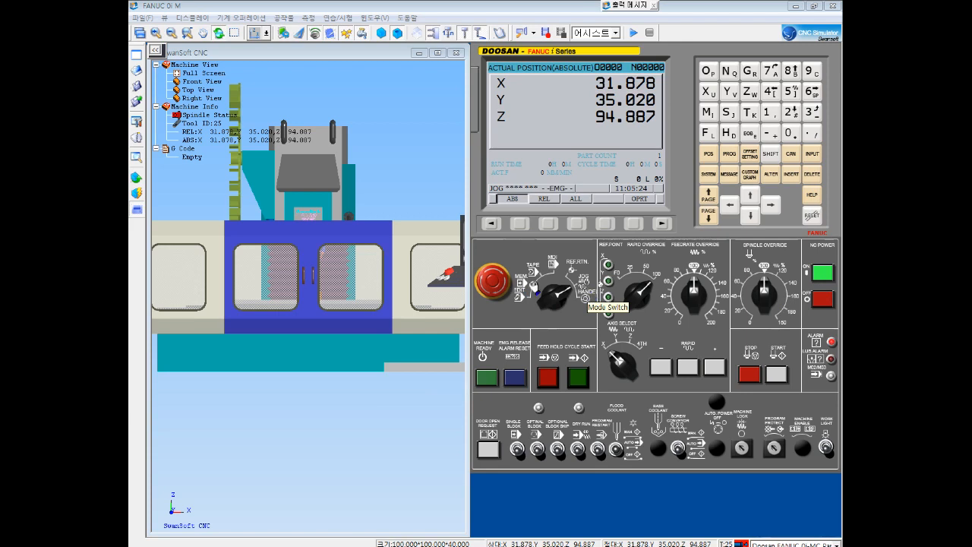
pyautogui.click(488, 377)
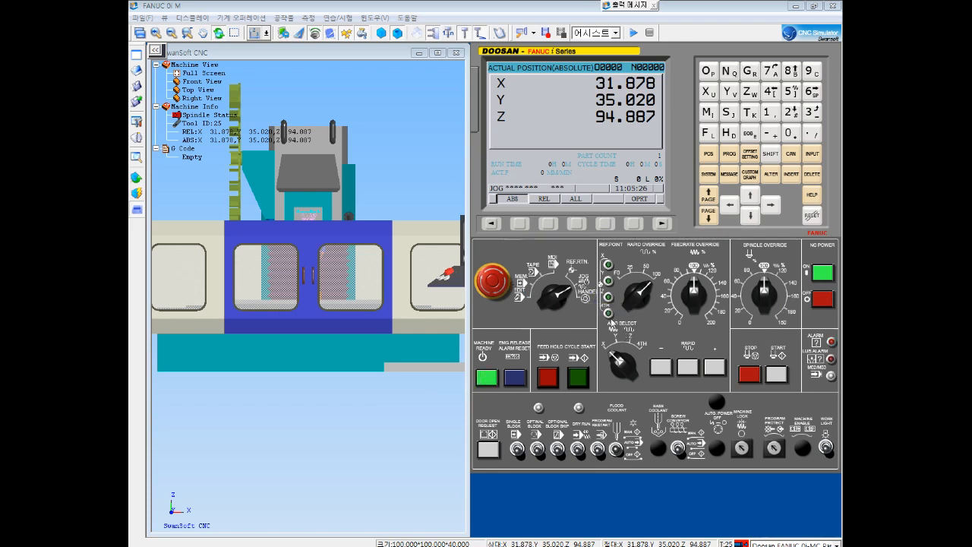
pyautogui.click(635, 346)
pyautogui.click(713, 368)
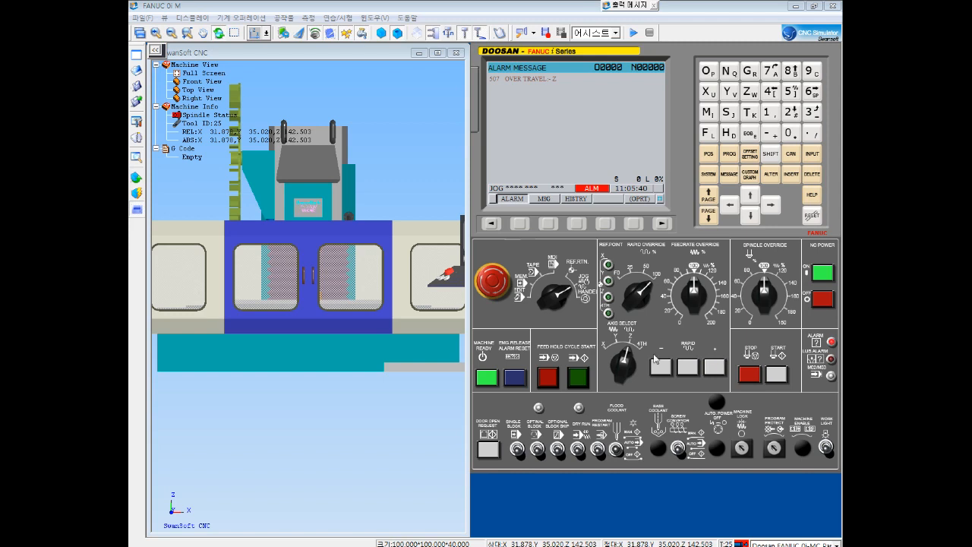
pyautogui.click(575, 272)
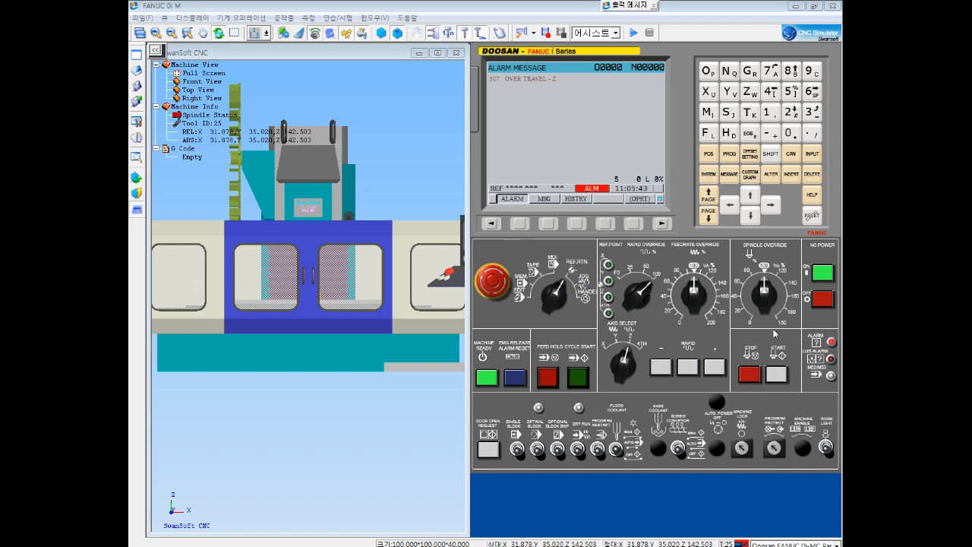
# - Try to run the automatic origin setting for the workpiece
pyautogui.click(134, 181)
pyautogui.click(211, 267)
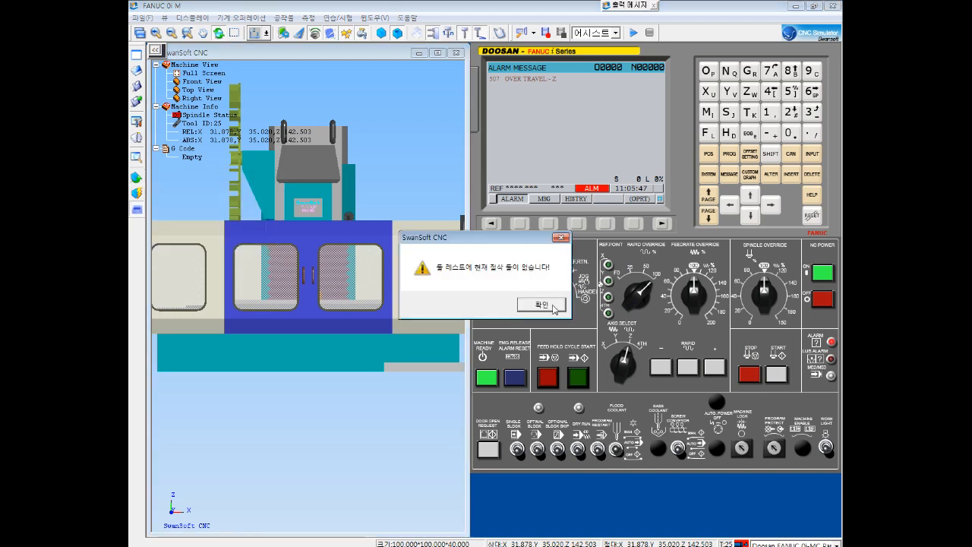
pyautogui.click(555, 308)
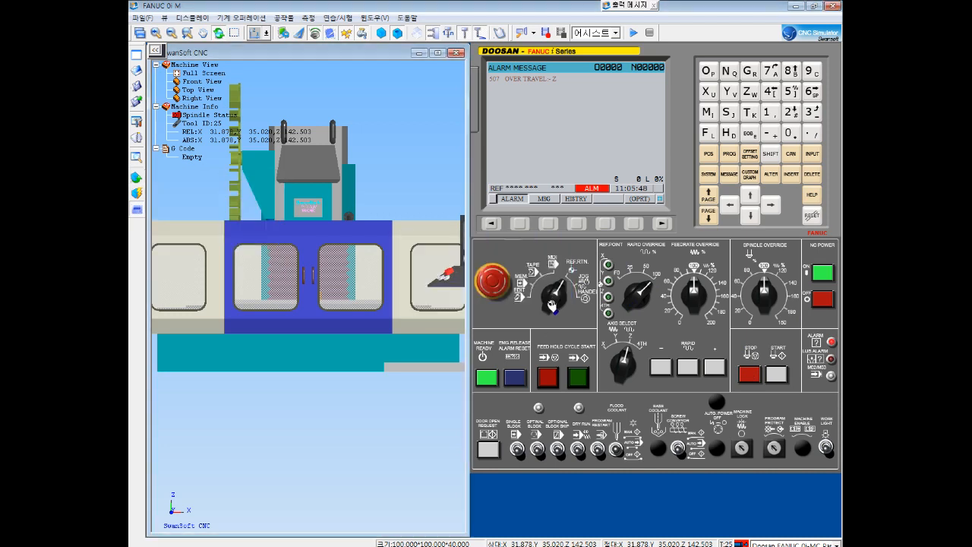
# - Change tool 001 to a face mill (면) of diameter 80, assign it to magazine station 01, and mount it
pyautogui.click(136, 138)
pyautogui.click(376, 184)
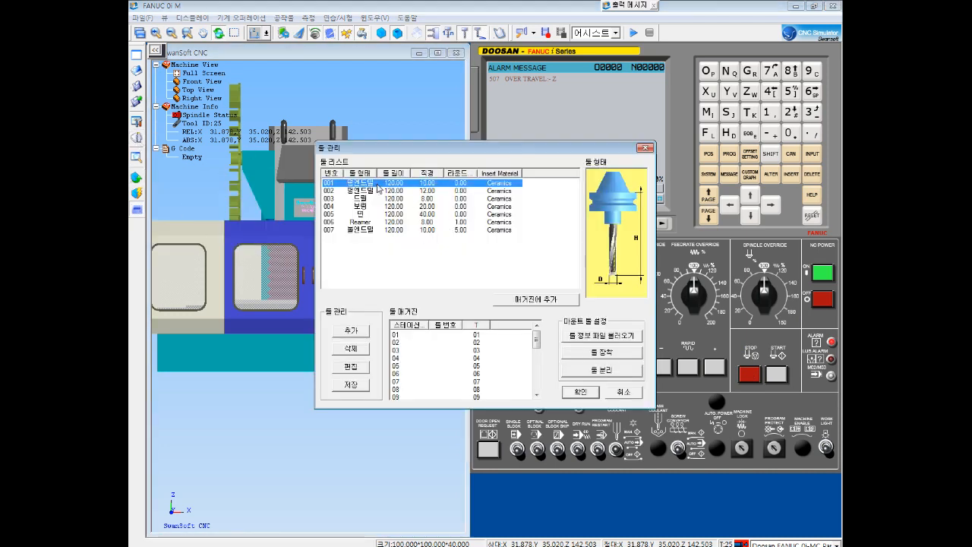
pyautogui.doubleClick(379, 185)
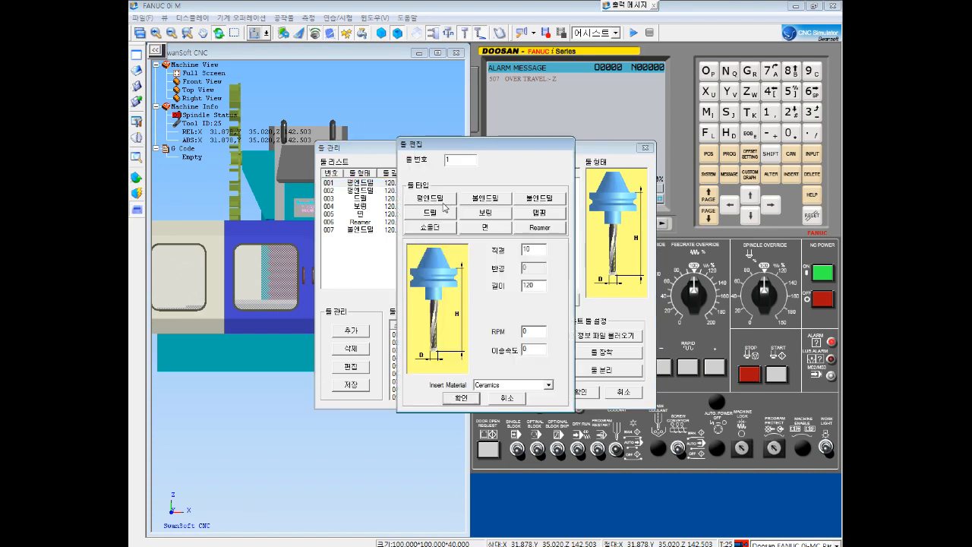
pyautogui.click(481, 226)
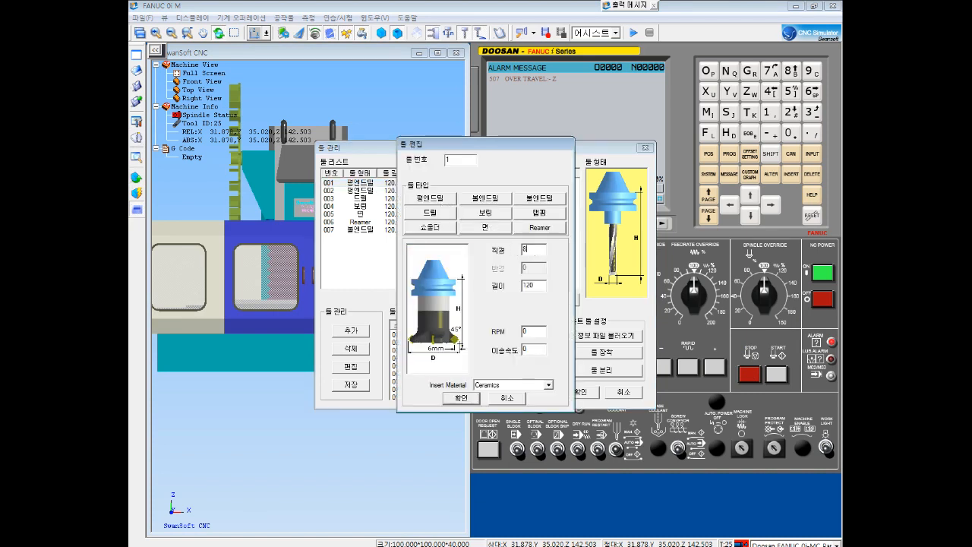
pyautogui.click(461, 398)
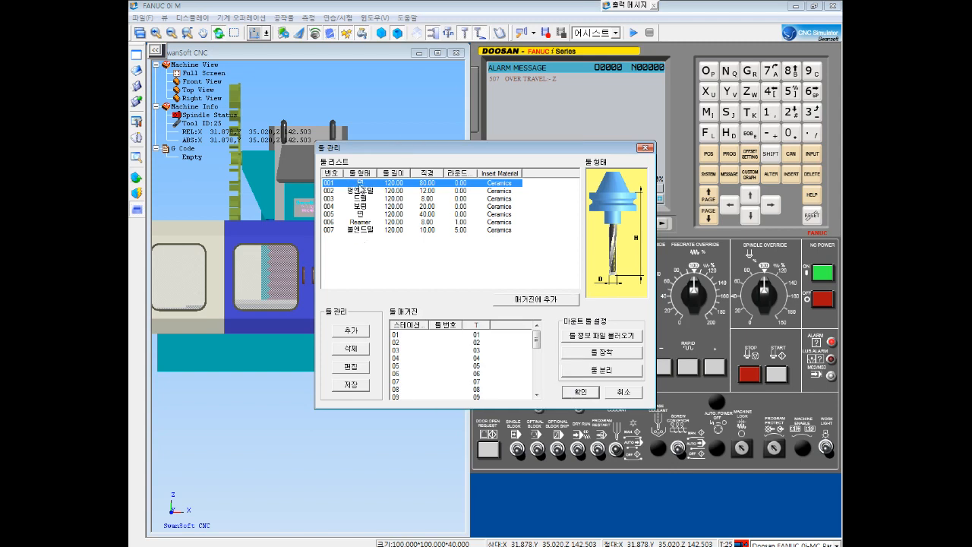
pyautogui.click(409, 335)
pyautogui.click(616, 354)
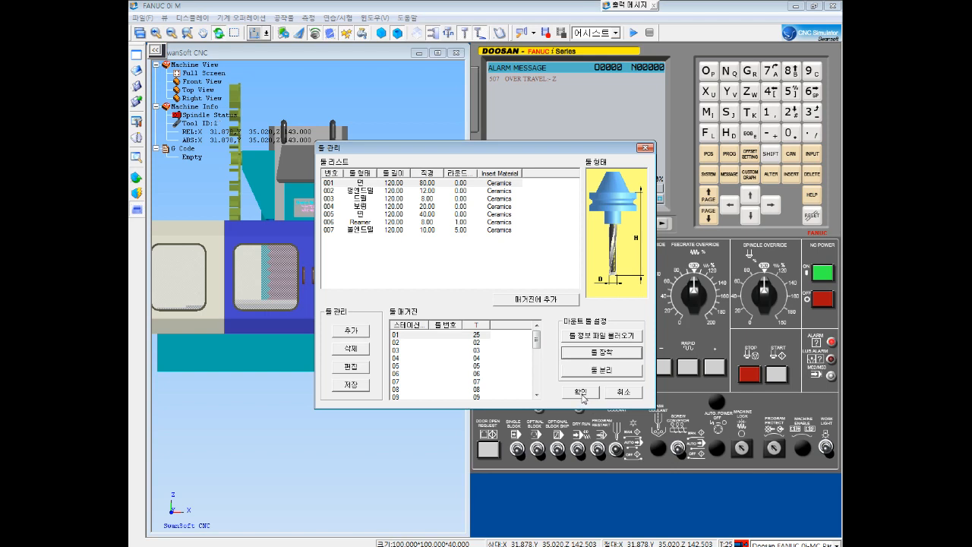
pyautogui.click(583, 394)
# - Run the automatic origin setting with tool 1 mounted, and display all axis positions on the control
pyautogui.click(136, 177)
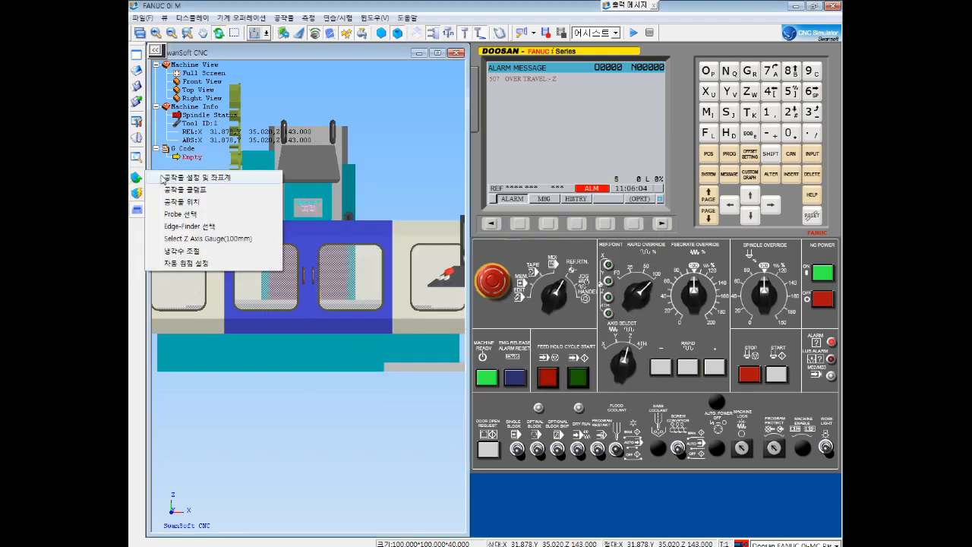
pyautogui.click(199, 263)
pyautogui.click(481, 332)
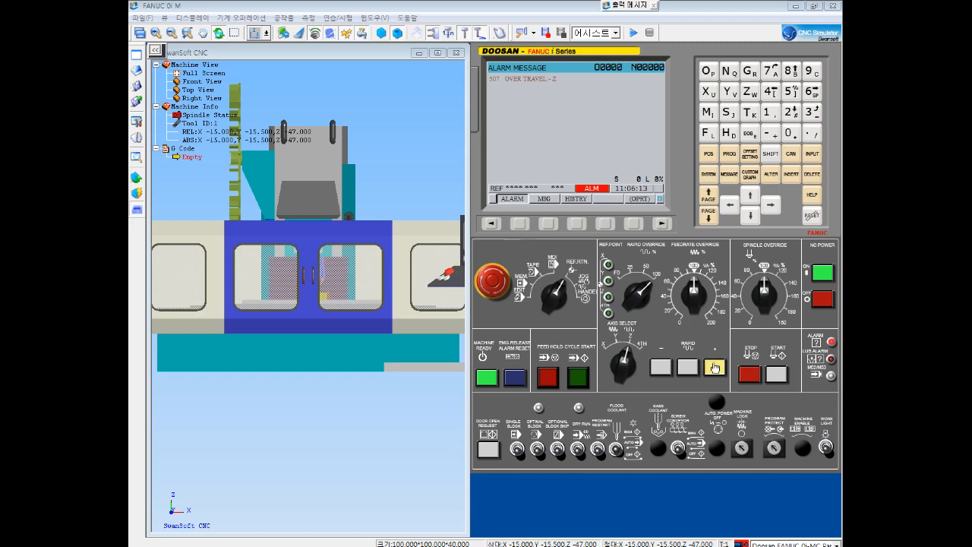
pyautogui.click(704, 154)
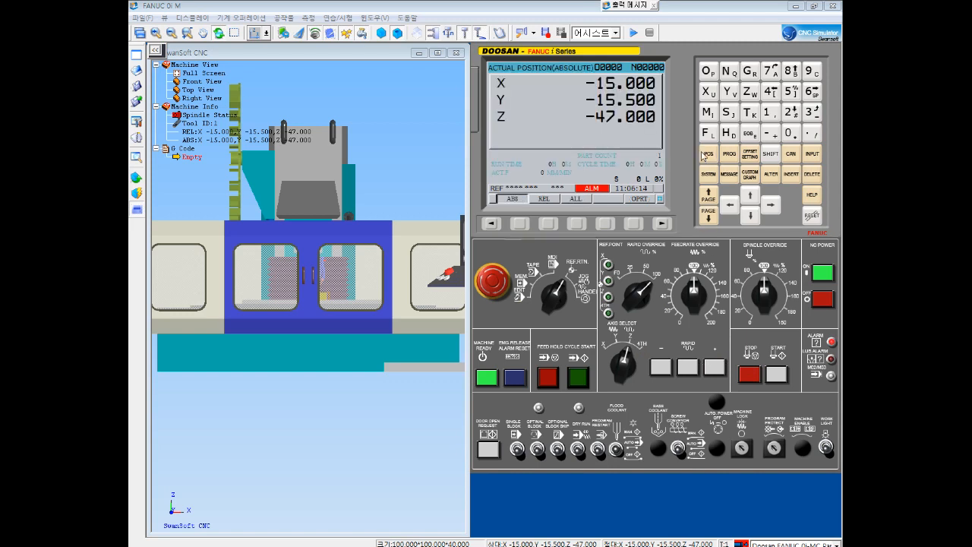
pyautogui.click(570, 225)
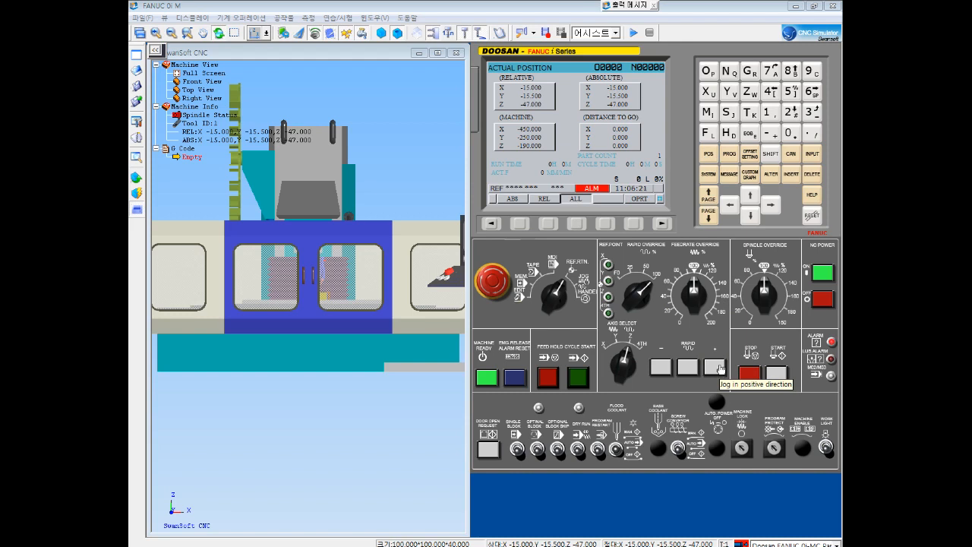
# - Trigger the emergency stop, restart the NC power, and release the emergency stop
pyautogui.click(502, 293)
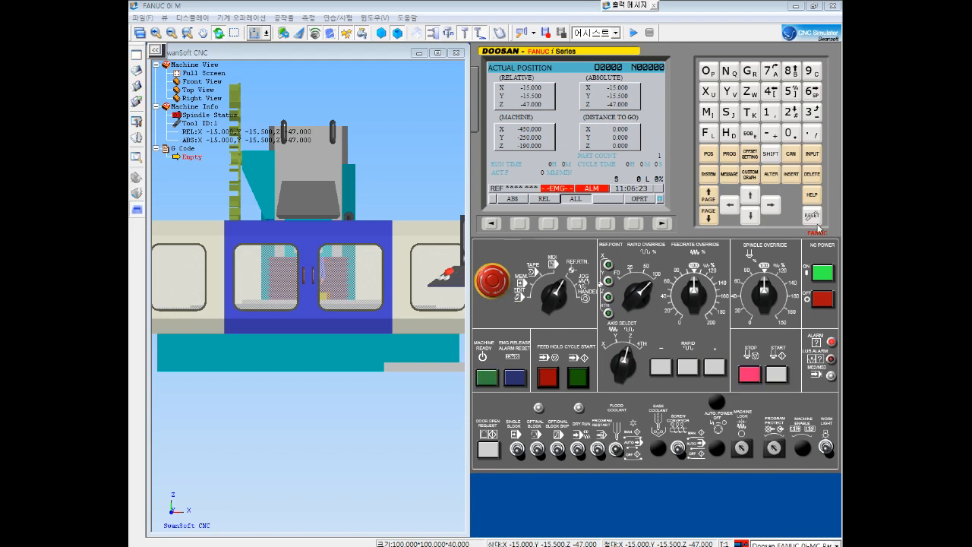
pyautogui.click(828, 308)
pyautogui.click(821, 278)
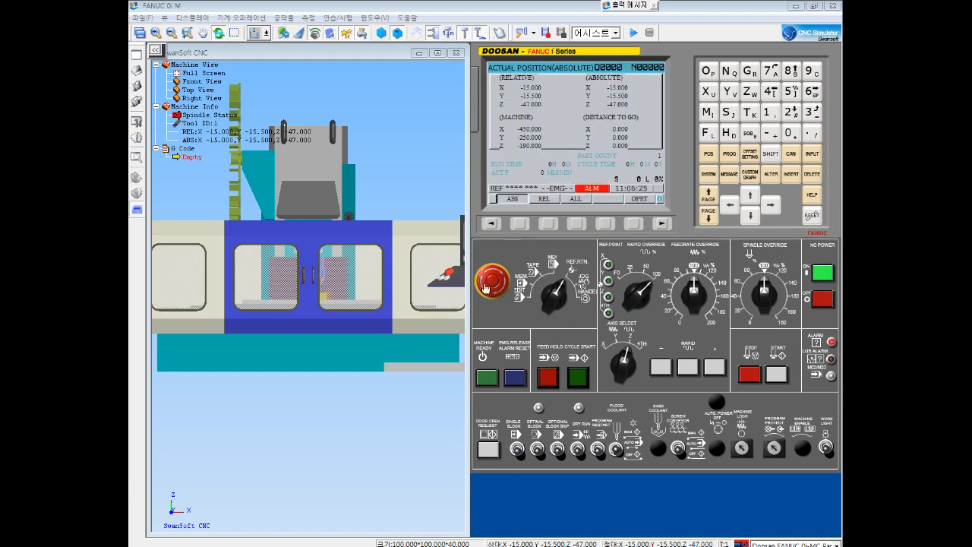
pyautogui.click(492, 281)
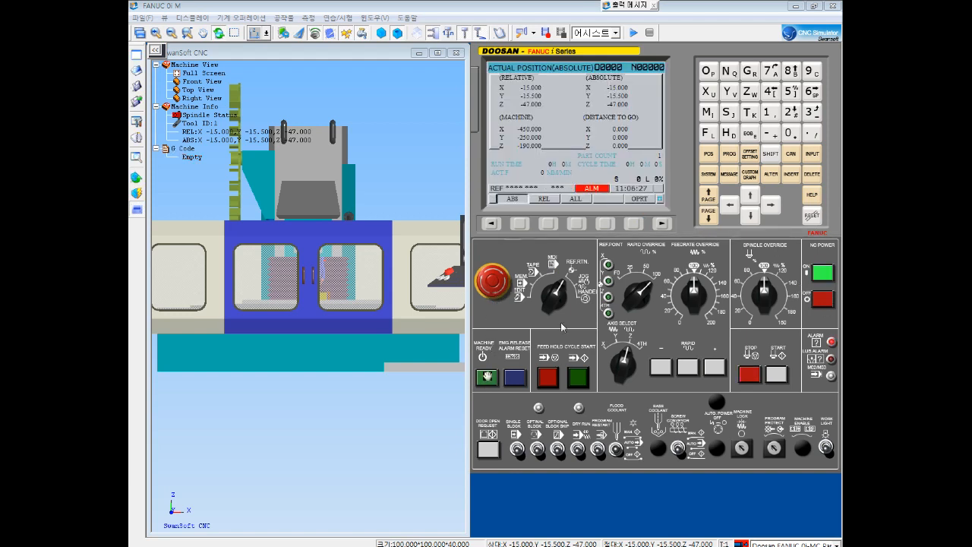
# - Try to return the Z, Y and X axes to the reference point one after another
pyautogui.click(722, 373)
pyautogui.click(622, 342)
pyautogui.click(717, 371)
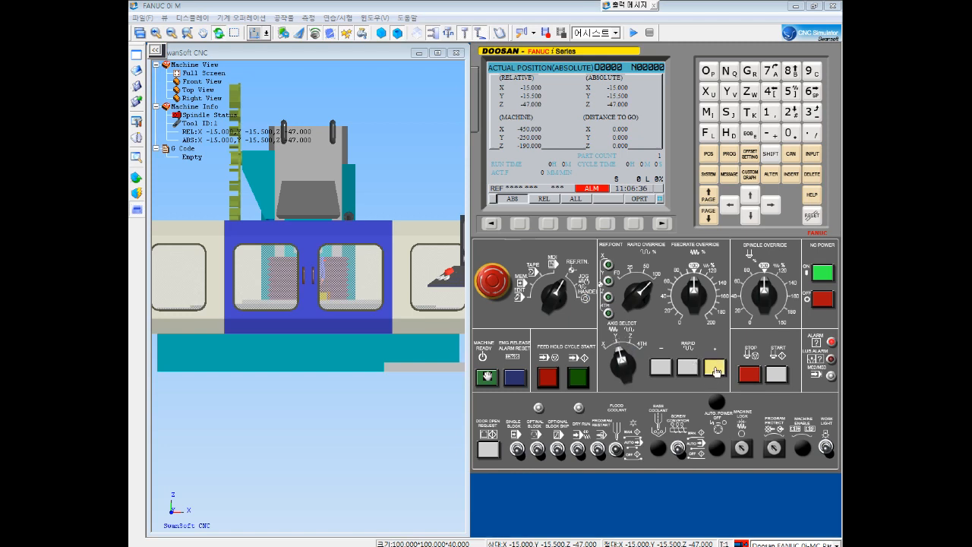
pyautogui.click(608, 351)
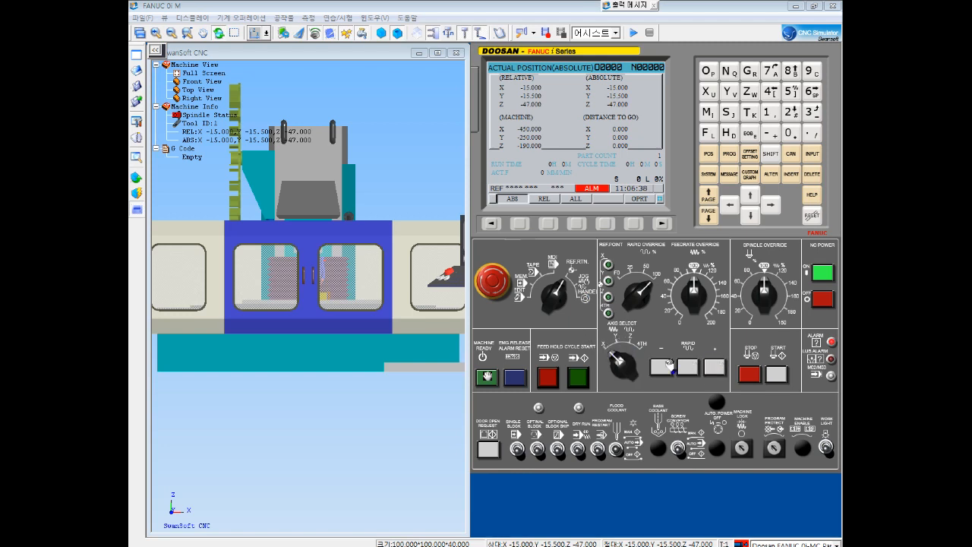
pyautogui.click(714, 369)
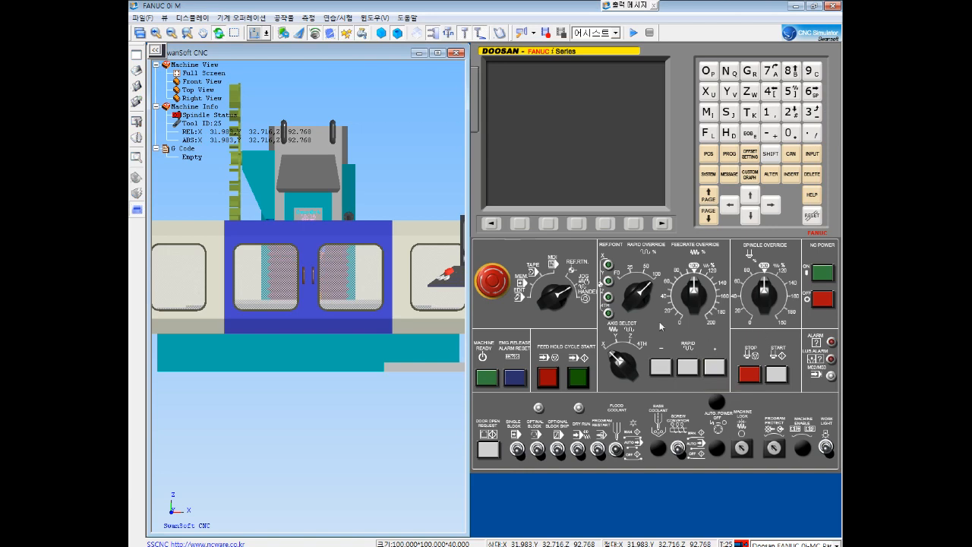
# - Power on the restarted control, make the machine ready, and return the Z, Y and X axes to the reference point
pyautogui.click(823, 274)
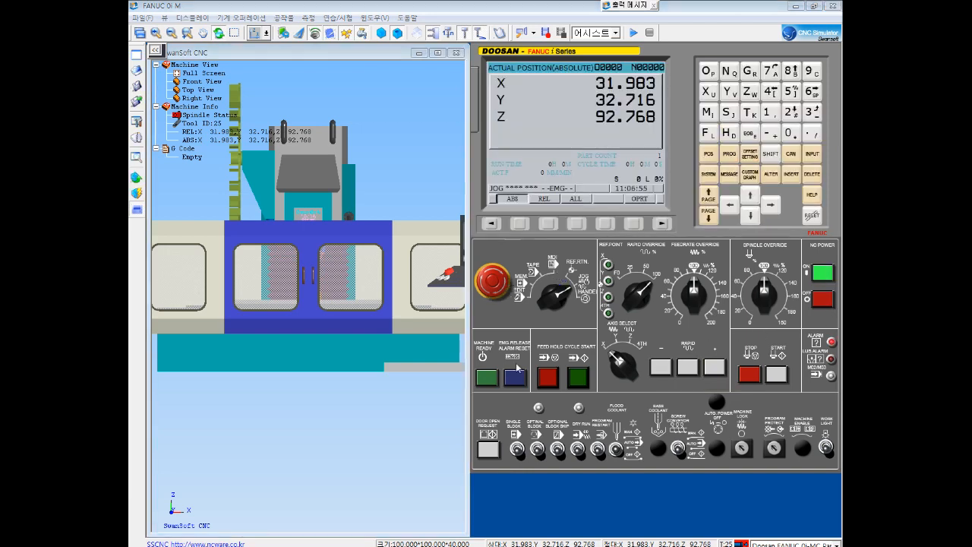
pyautogui.click(490, 380)
pyautogui.click(576, 289)
pyautogui.click(635, 344)
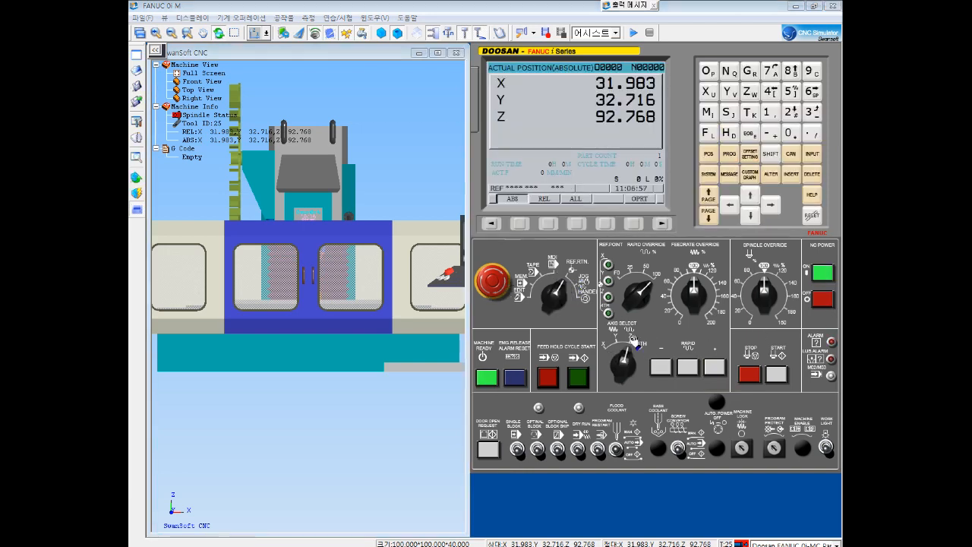
pyautogui.click(714, 367)
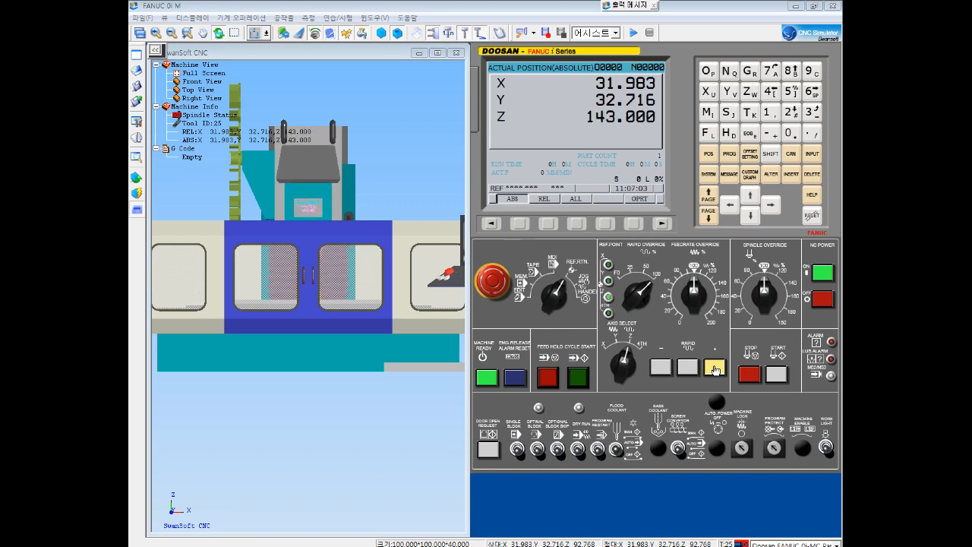
pyautogui.click(714, 369)
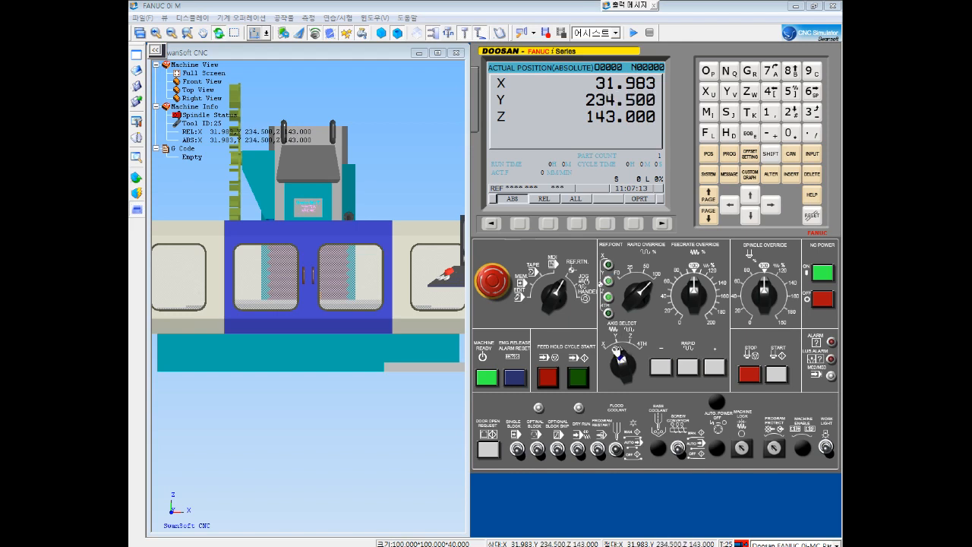
pyautogui.click(713, 368)
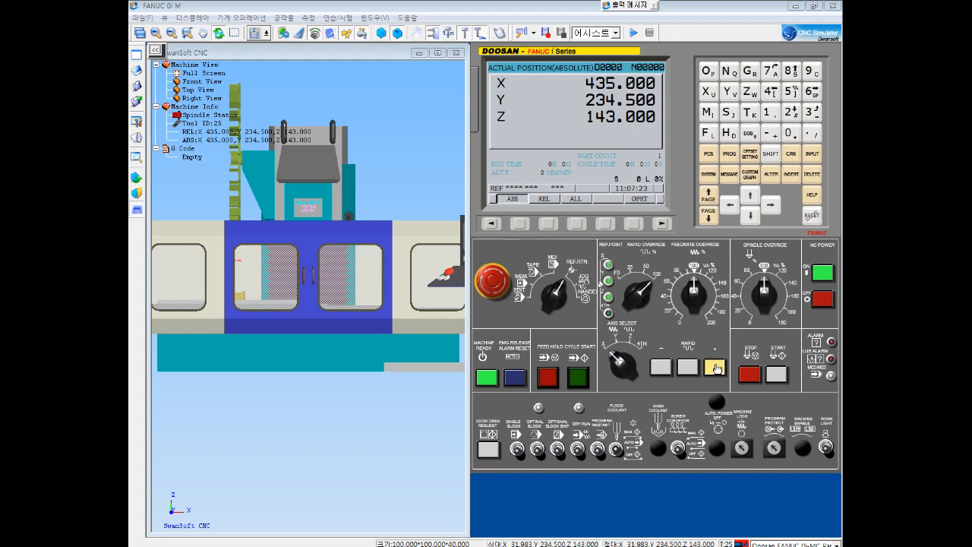
# - Bring the worktable inside the machine into a close, angled view without the enclosure
pyautogui.click(283, 33)
pyautogui.moveTo(249, 274); pyautogui.dragTo(304, 313)
pyautogui.scroll(3, 308, 311)
pyautogui.scroll(5, 316, 287)
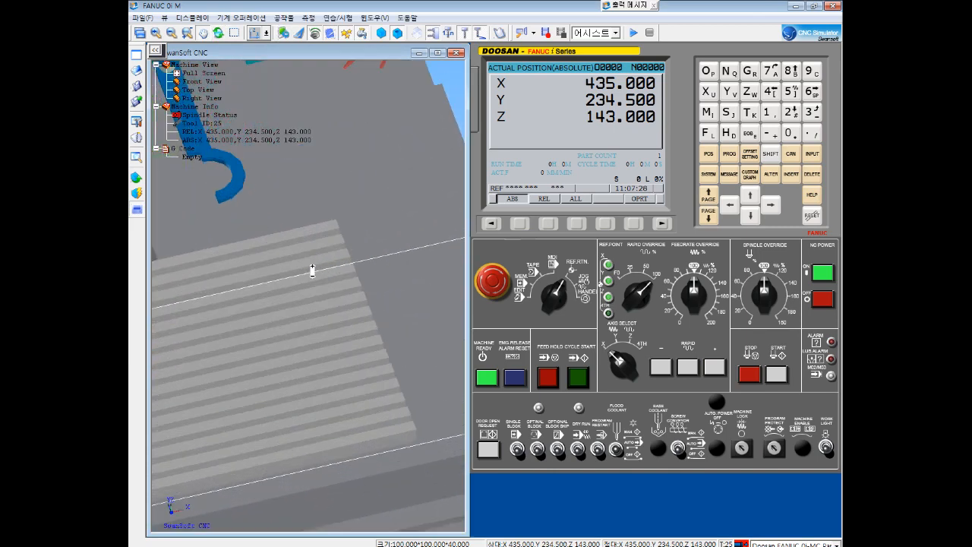
pyautogui.scroll(-2, 315, 260)
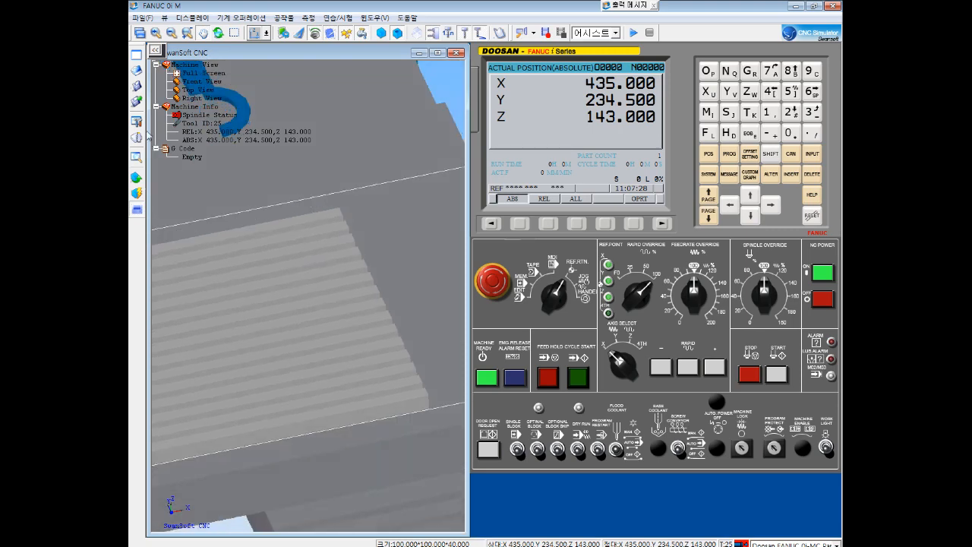
# - Define tool 001 as a face mill (면) of diameter 80 and assign it to magazine station 01
pyautogui.click(137, 137)
pyautogui.doubleClick(383, 183)
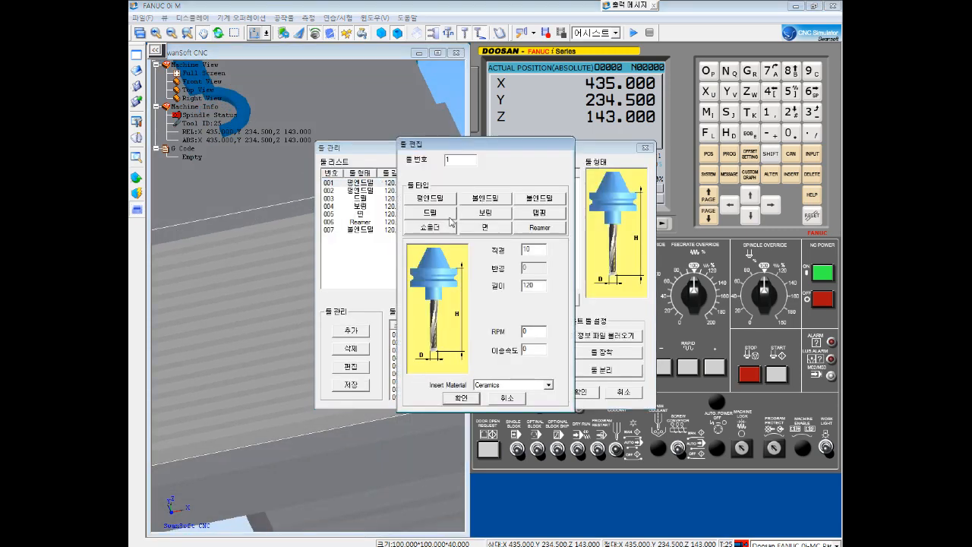
pyautogui.click(480, 231)
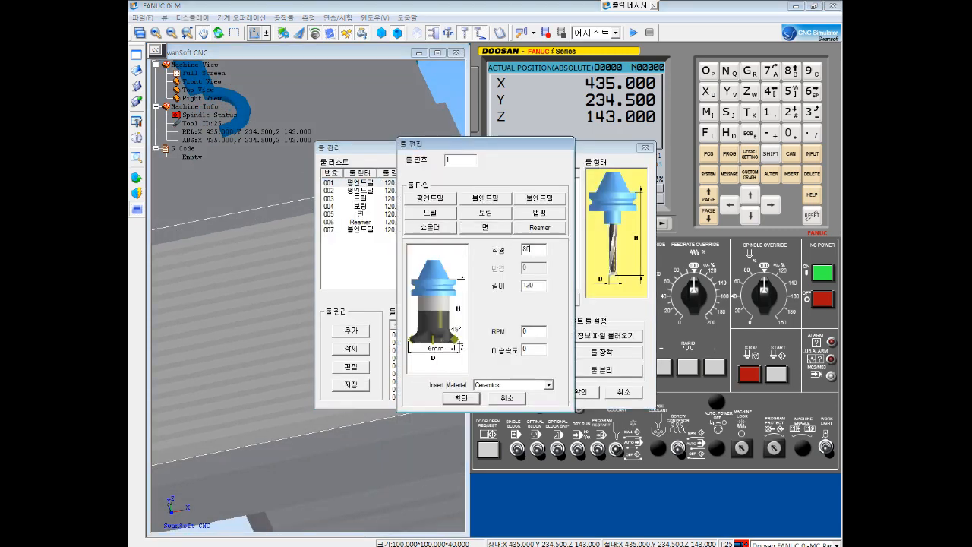
pyautogui.click(457, 398)
pyautogui.moveTo(383, 187); pyautogui.dragTo(411, 334)
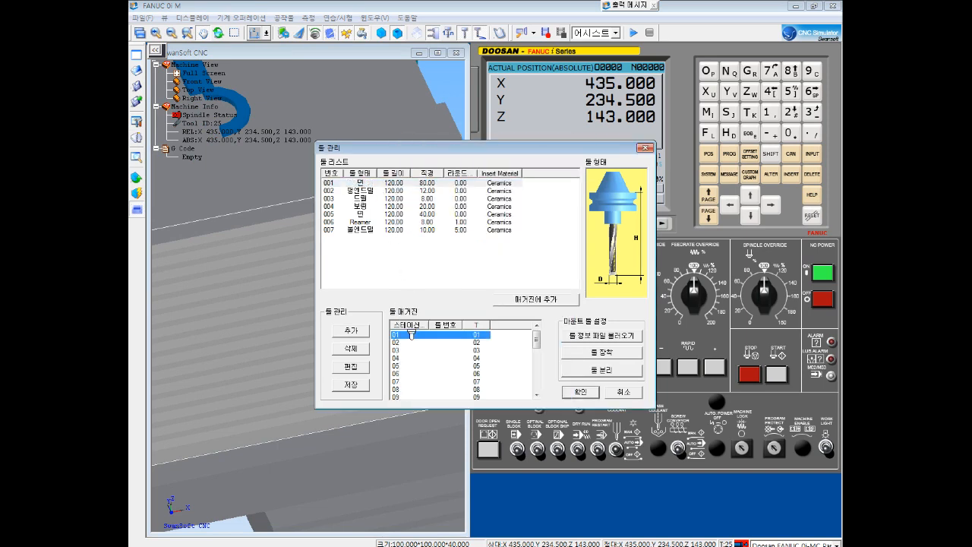
# - Define tool 002 as a drill (드릴) of diameter 4 and assign it to magazine station 02
pyautogui.doubleClick(394, 191)
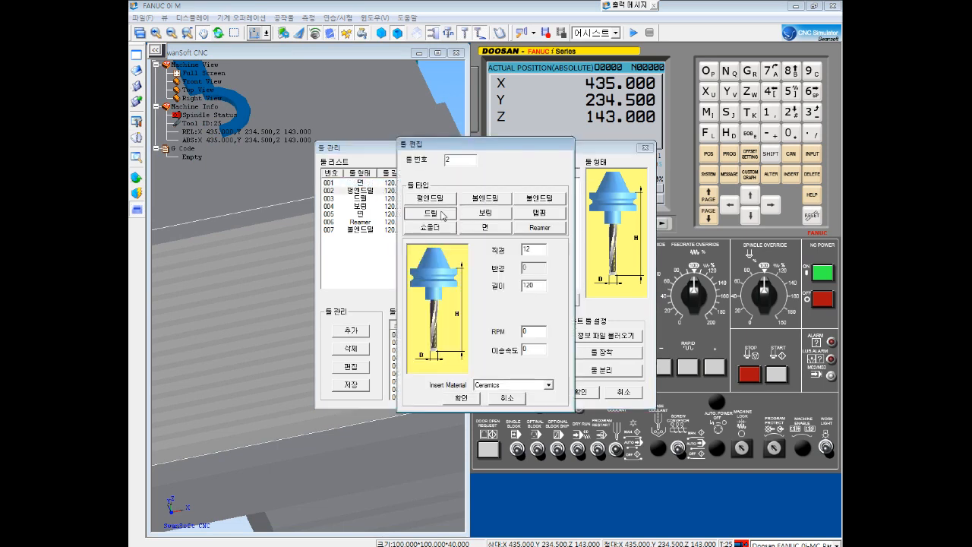
pyautogui.click(465, 400)
pyautogui.moveTo(369, 191); pyautogui.dragTo(411, 349)
# - Keep tool 003 as a drill of diameter 8 and assign it to magazine station 03
pyautogui.doubleClick(384, 198)
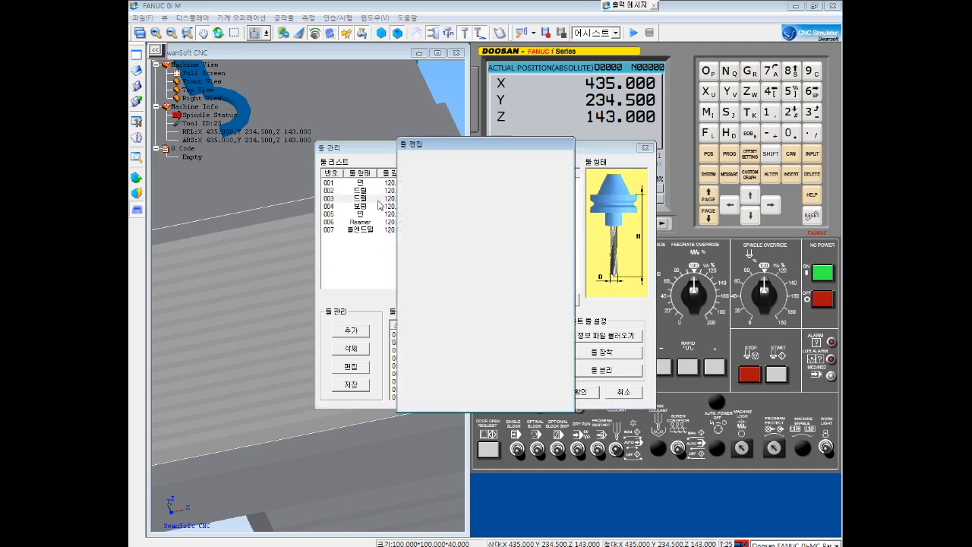
pyautogui.click(459, 396)
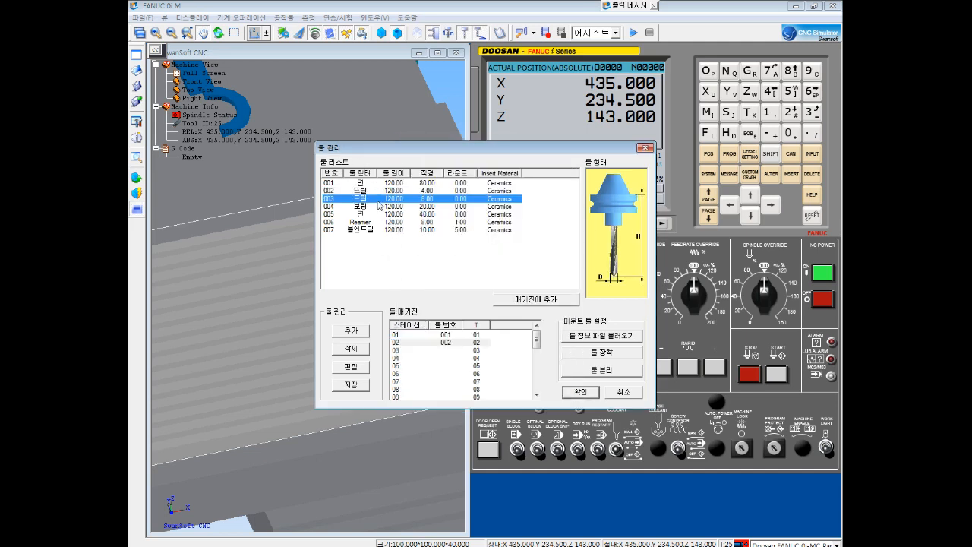
pyautogui.moveTo(380, 205); pyautogui.dragTo(410, 351)
# - Define tool 004 as a flat end mill (평엔드밀) of diameter 10 in magazine station 04, and mount station 01's tool in the spindle
pyautogui.doubleClick(371, 207)
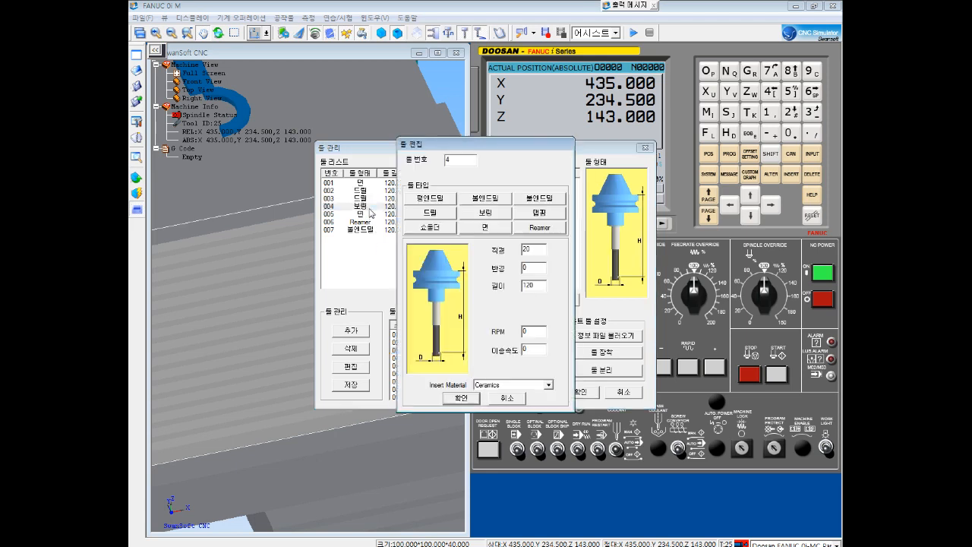
pyautogui.write('1')
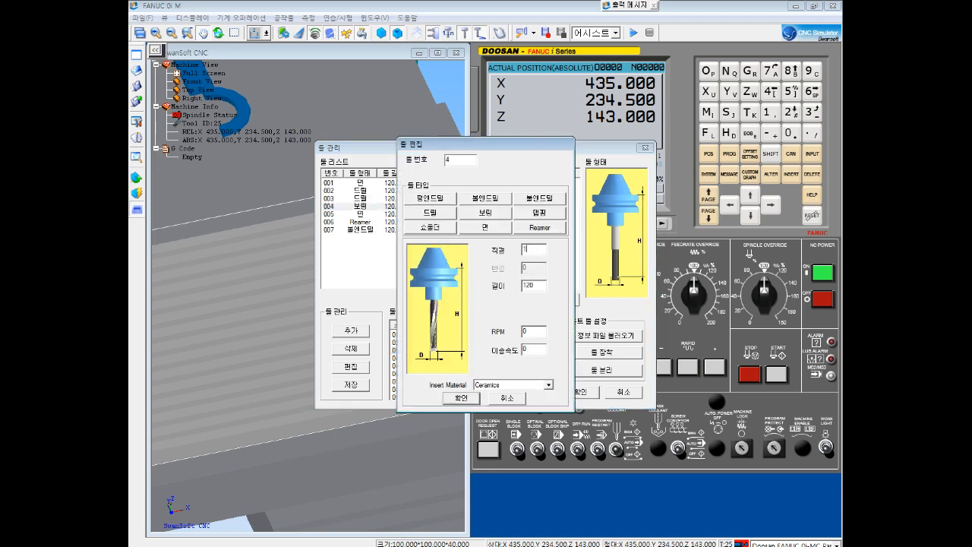
pyautogui.write('0')
pyautogui.press('Return')
pyautogui.moveTo(350, 209); pyautogui.dragTo(404, 359)
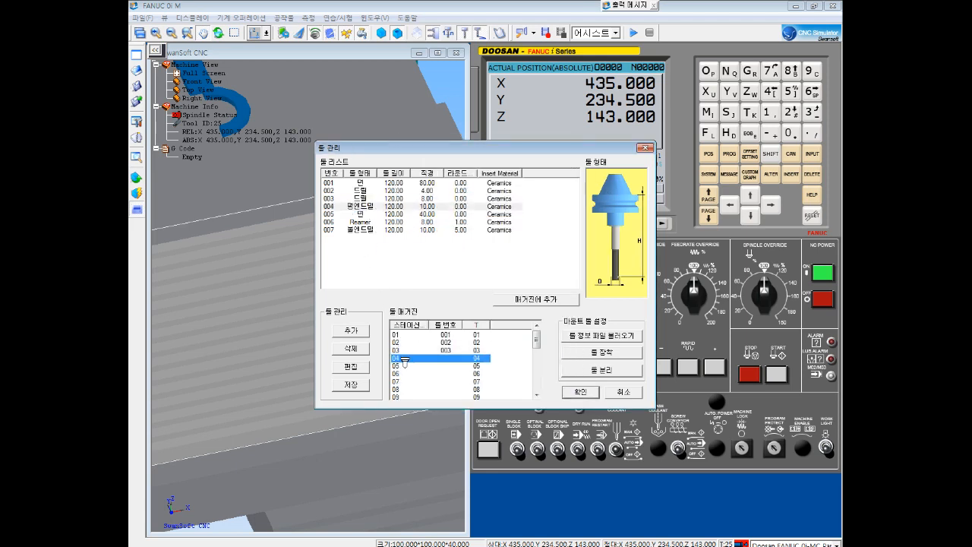
pyautogui.click(459, 335)
pyautogui.click(620, 354)
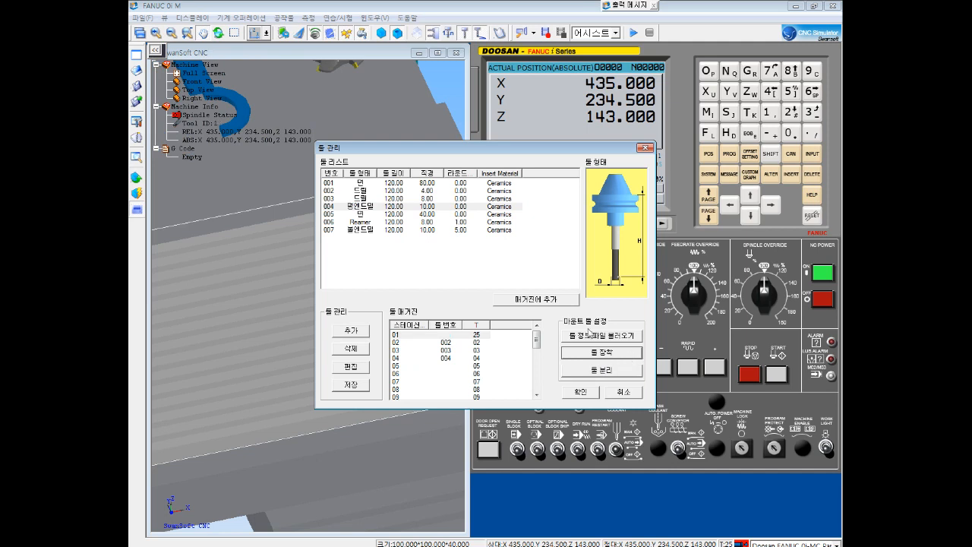
# - Define tool 005 as a drill (드릴) of diameter 10, assign it to magazine station 05, and accept the tool setup
pyautogui.doubleClick(366, 217)
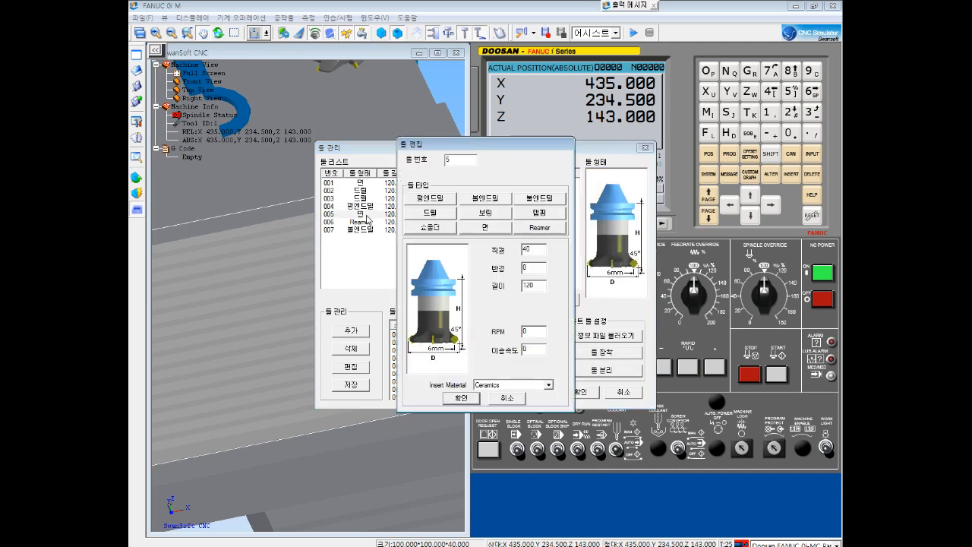
pyautogui.click(432, 212)
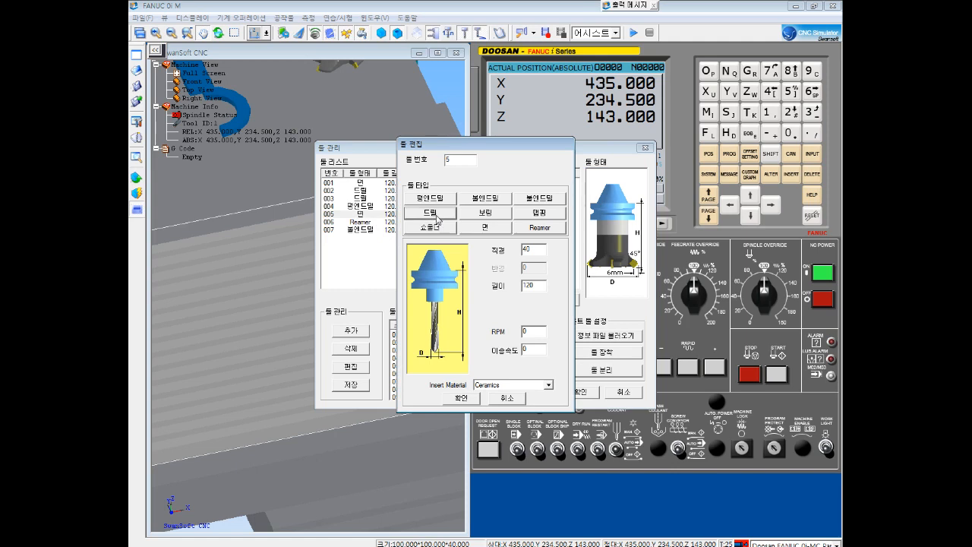
pyautogui.doubleClick(544, 248)
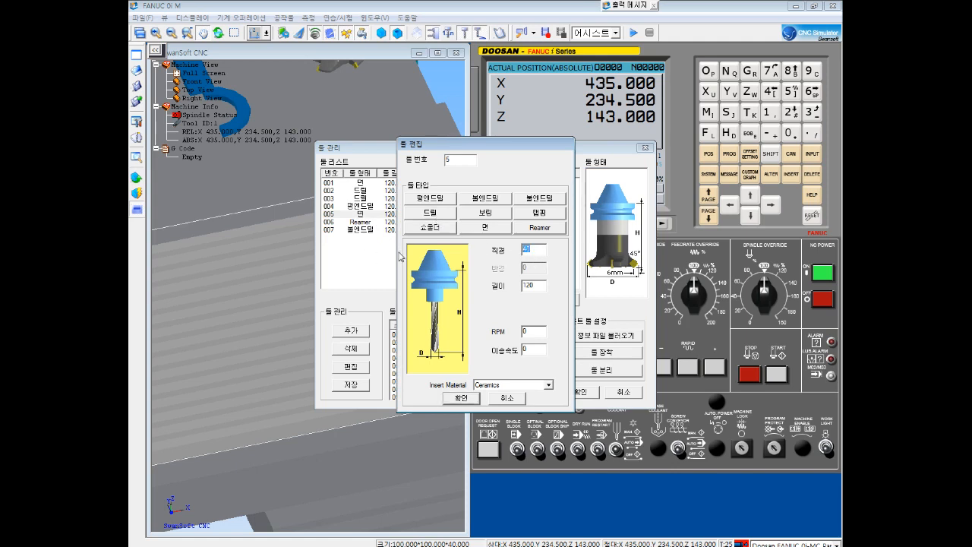
pyautogui.click(427, 214)
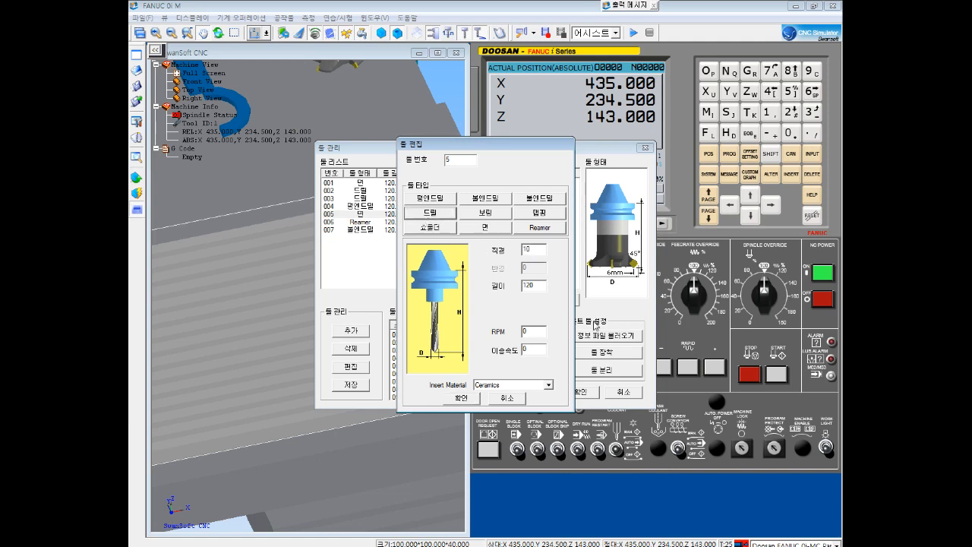
pyautogui.click(458, 399)
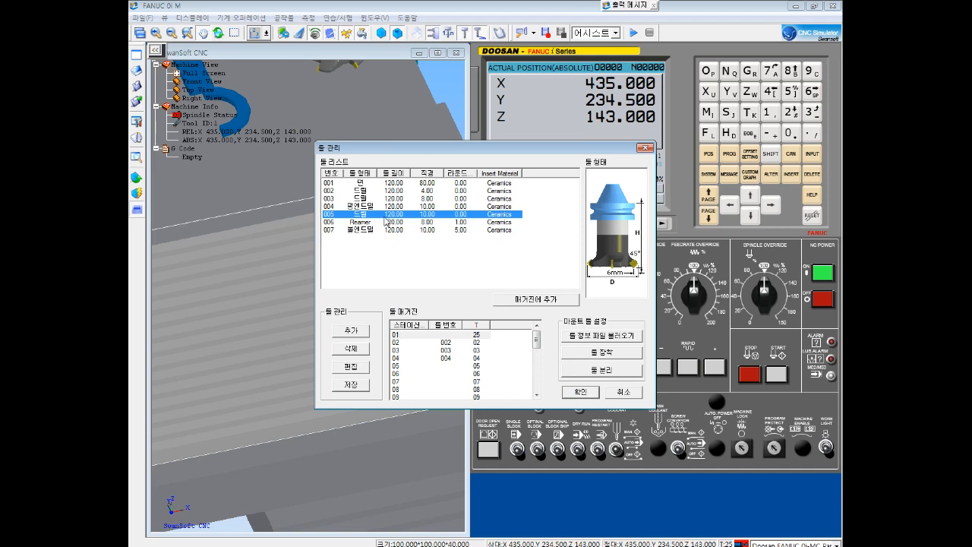
pyautogui.moveTo(431, 334); pyautogui.dragTo(422, 368)
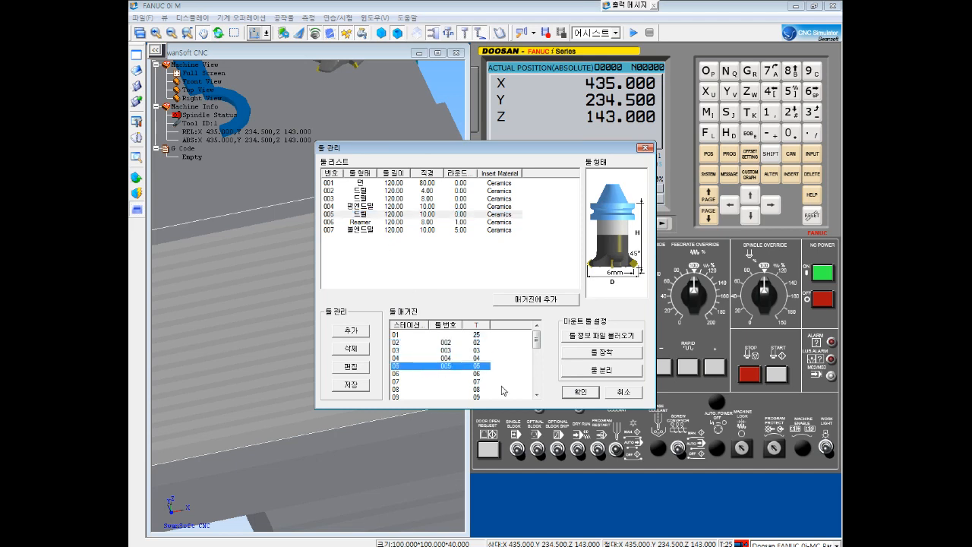
pyautogui.click(582, 392)
# - Set the box workpiece to 70 × 70 × 23 and apply it with workpiece replacement (공작물 재배치) enabled
pyautogui.click(136, 177)
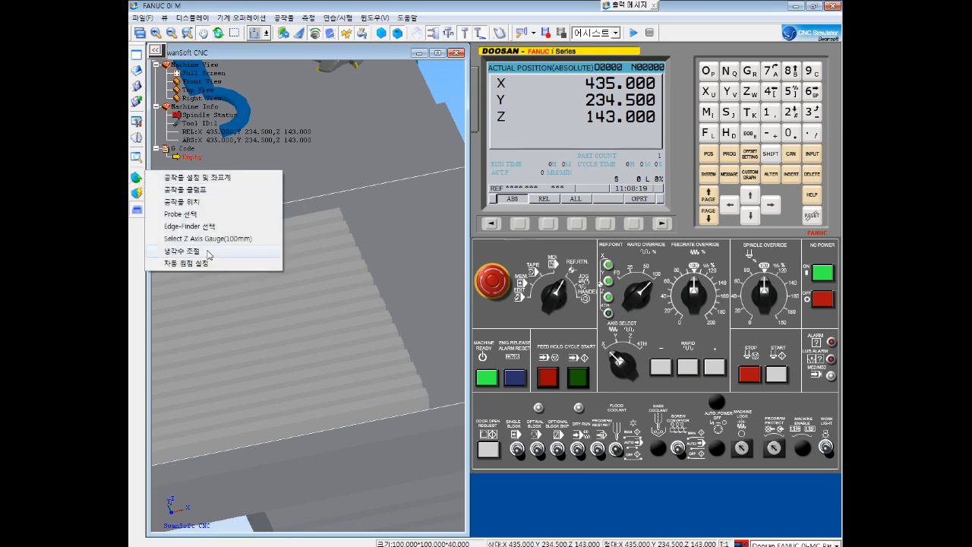
pyautogui.click(205, 178)
pyautogui.doubleClick(441, 270)
pyautogui.write('70')
pyautogui.press('Tab')
pyautogui.press('Tab')
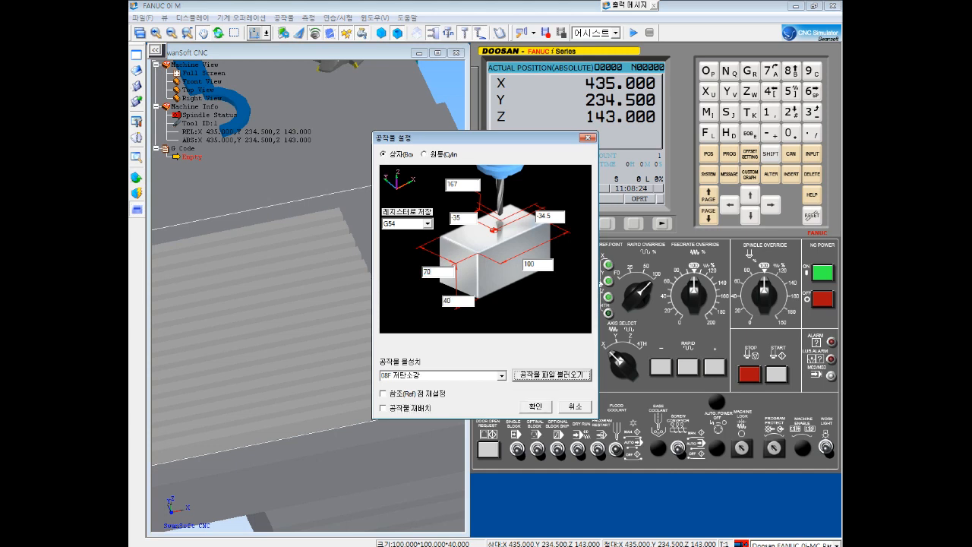
pyautogui.doubleClick(538, 264)
pyautogui.write('70')
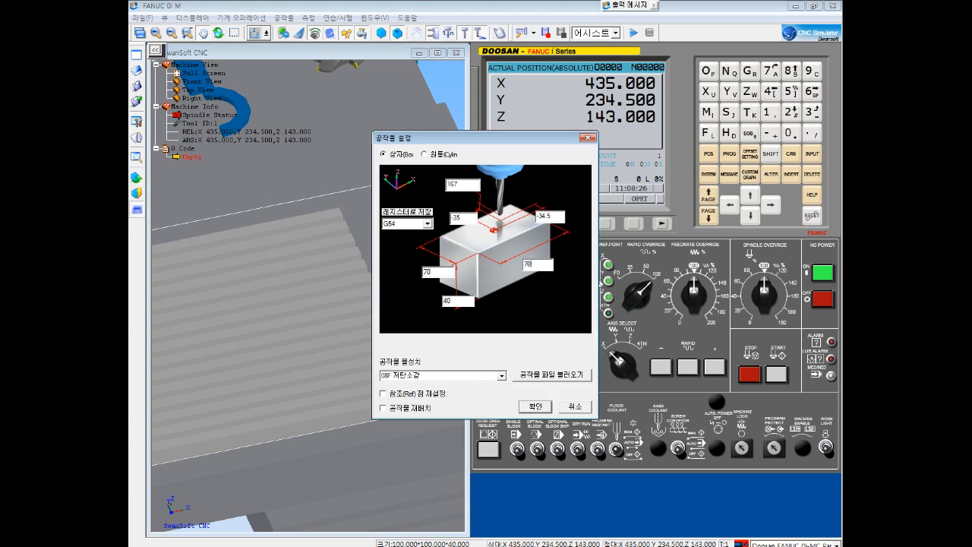
pyautogui.write('23')
pyautogui.click(409, 409)
pyautogui.click(549, 410)
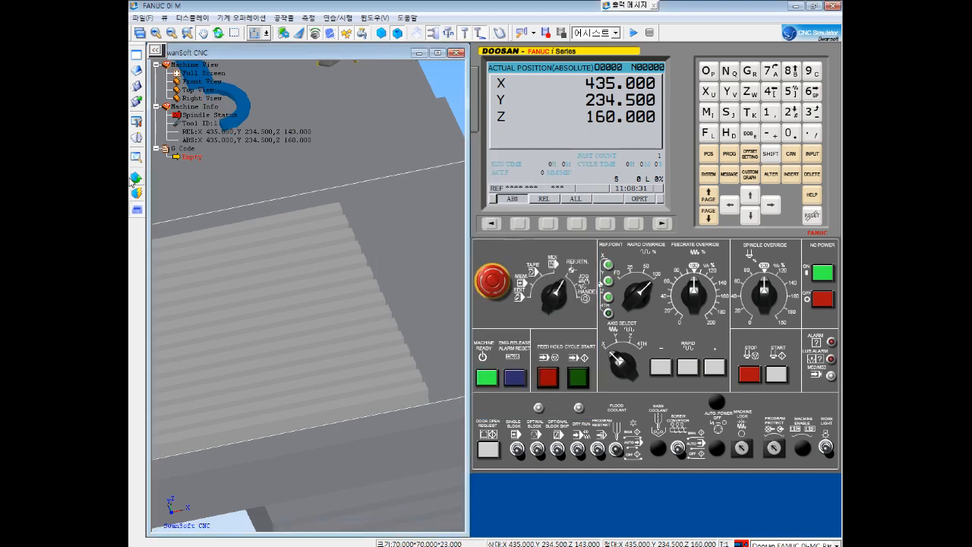
# - Try to position the tool on the unclamped workpiece with the automatic origin setting (자동 원점 설정)
pyautogui.click(137, 177)
pyautogui.click(181, 263)
pyautogui.click(476, 332)
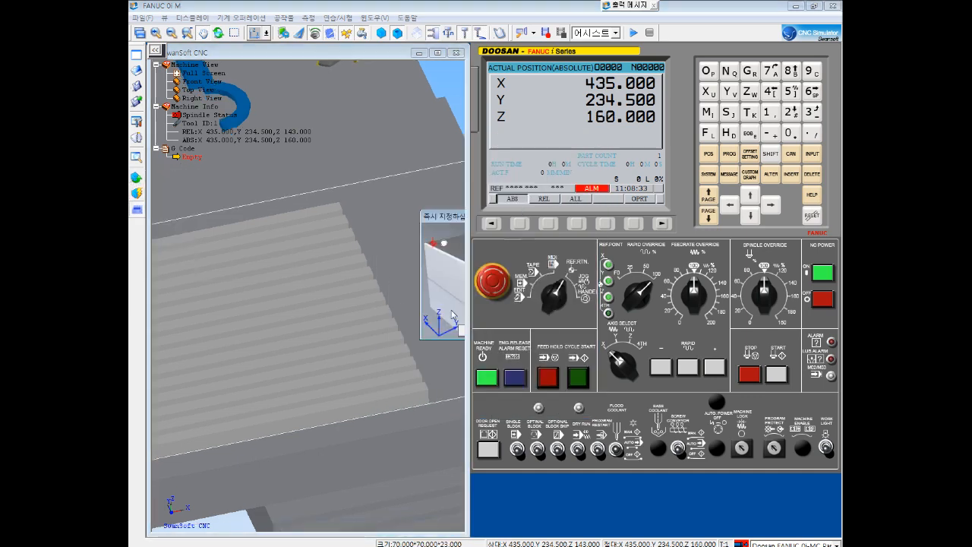
pyautogui.click(552, 307)
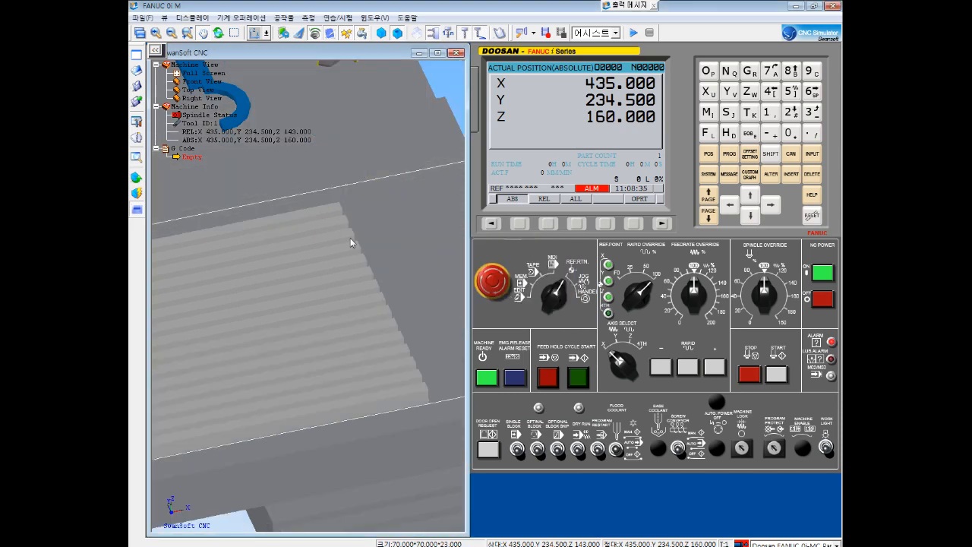
# - Clamp the workpiece in a vise on the worktable
pyautogui.scroll(-3, 381, 229)
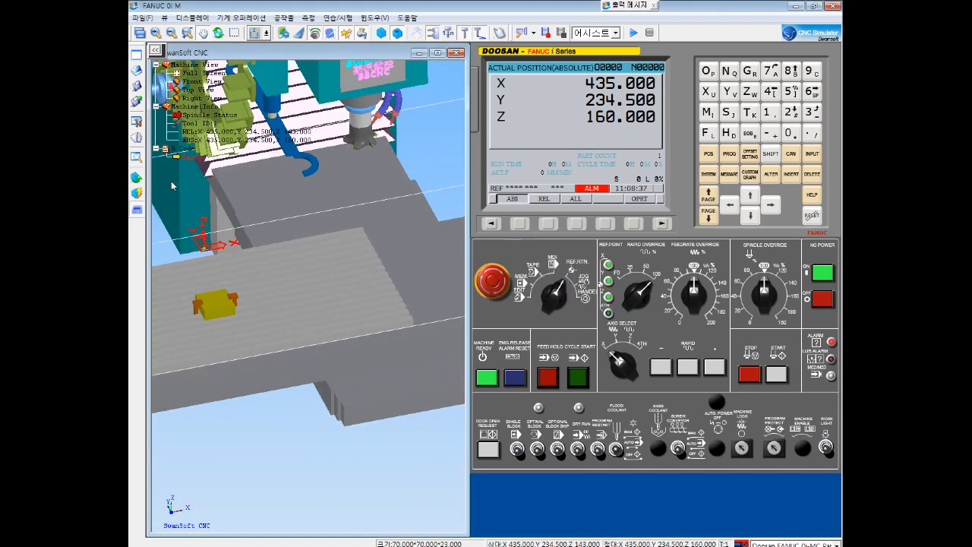
pyautogui.click(137, 177)
pyautogui.click(185, 190)
pyautogui.click(520, 151)
pyautogui.click(480, 291)
pyautogui.click(465, 414)
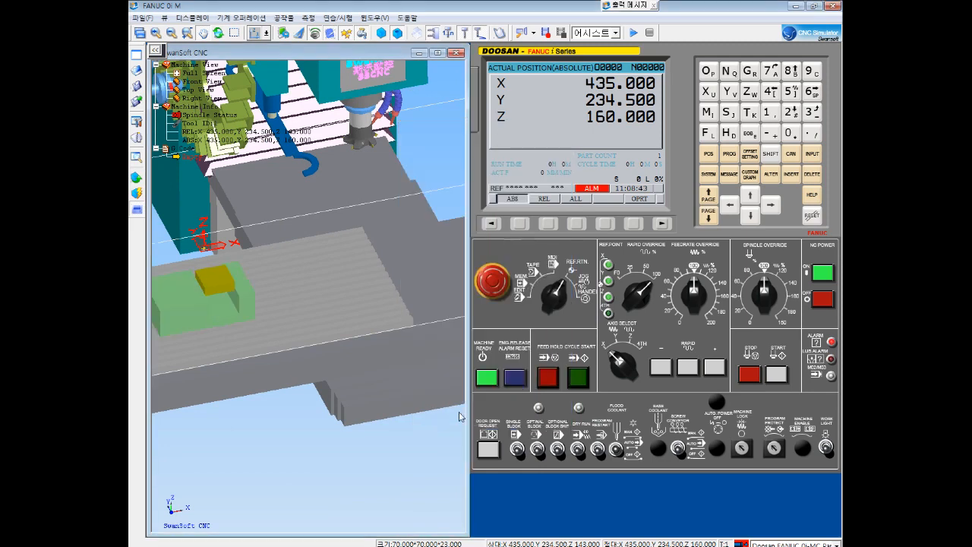
# - Position the face mill at the workpiece's front corner with the automatic origin setting and show the tool tip in close-up
pyautogui.click(136, 178)
pyautogui.click(163, 177)
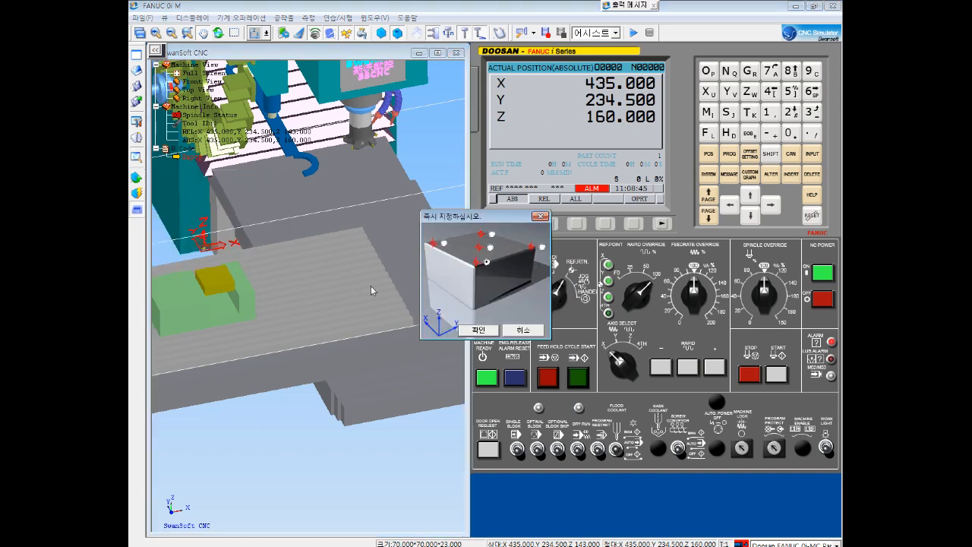
pyautogui.click(478, 330)
pyautogui.scroll(5, 403, 244)
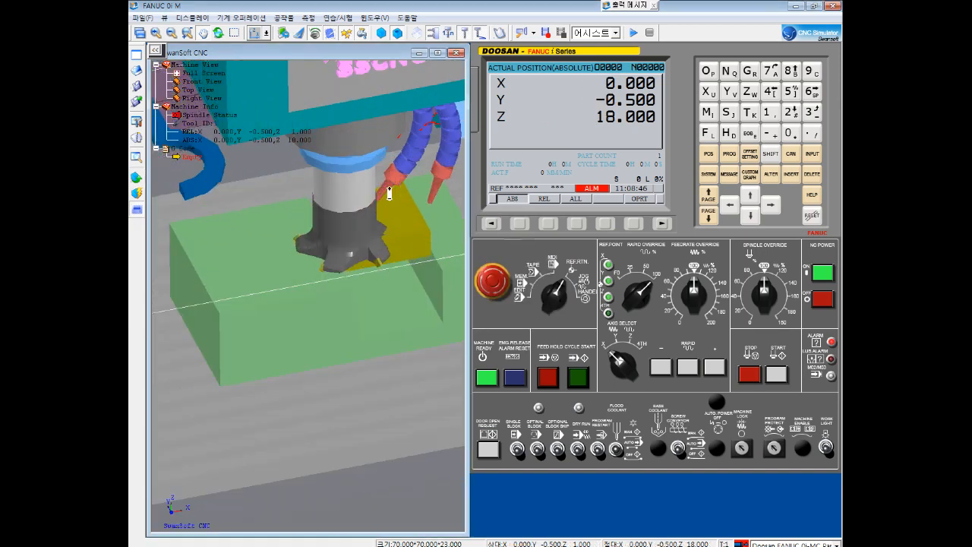
pyautogui.scroll(3, 403, 244)
pyautogui.moveTo(403, 244); pyautogui.dragTo(404, 229, button='middle')
pyautogui.scroll(-3, 386, 240)
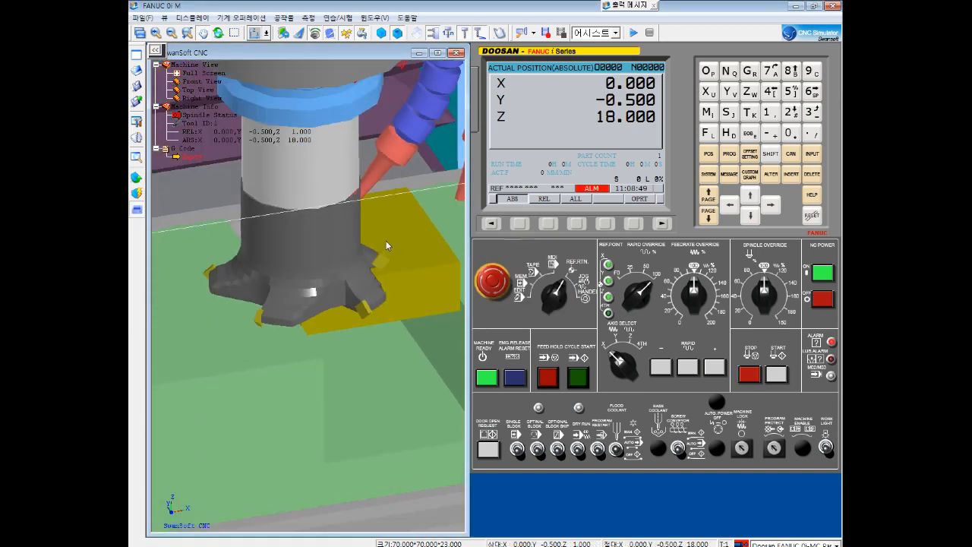
pyautogui.moveTo(376, 240); pyautogui.dragTo(426, 206, button='middle')
pyautogui.scroll(2, 426, 205)
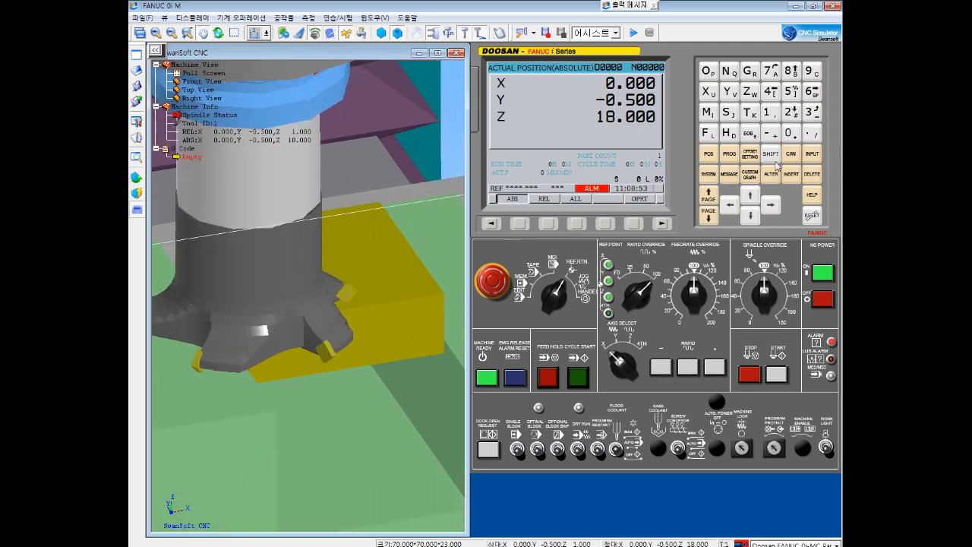
# - Open the control's work coordinates and set the EXT Z offset to 0
pyautogui.click(751, 155)
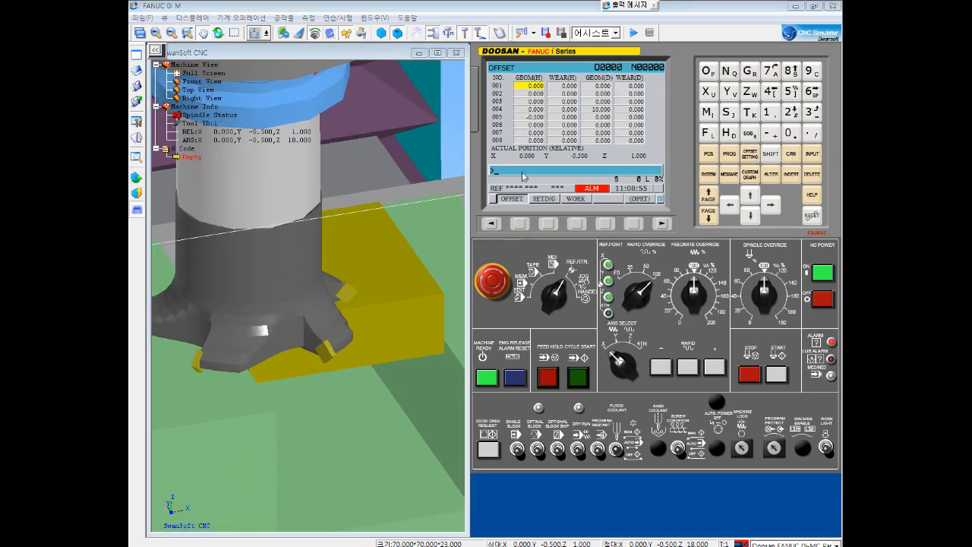
pyautogui.click(582, 224)
pyautogui.press('Down')
pyautogui.press('Down')
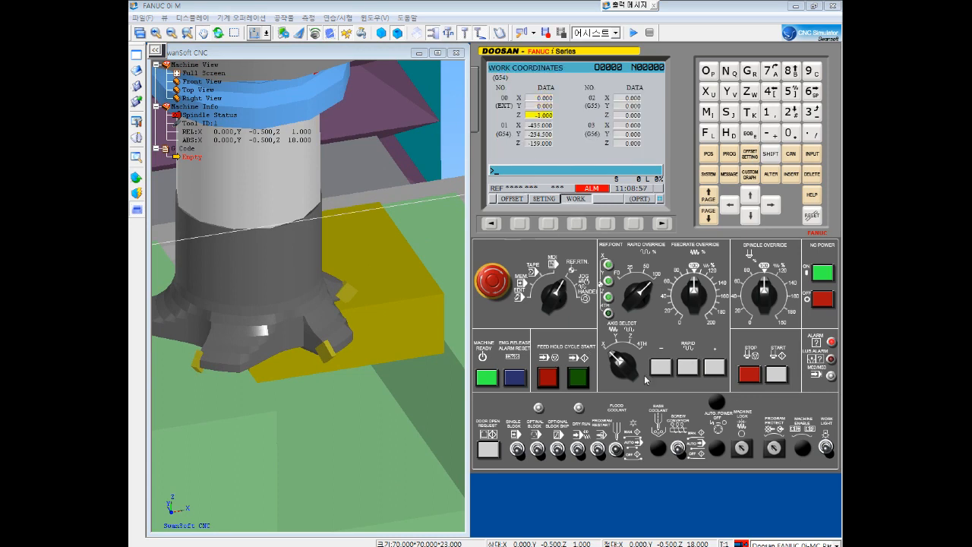
pyautogui.click(791, 134)
pyautogui.click(809, 154)
# - Measure the G54 work offsets at the current tool position as X0, Y0 and Z0
pyautogui.press('Down')
pyautogui.click(708, 91)
pyautogui.click(791, 135)
pyautogui.click(547, 224)
pyautogui.click(724, 92)
pyautogui.click(787, 136)
pyautogui.click(548, 224)
pyautogui.press('Down')
pyautogui.click(750, 92)
pyautogui.click(790, 135)
pyautogui.click(555, 226)
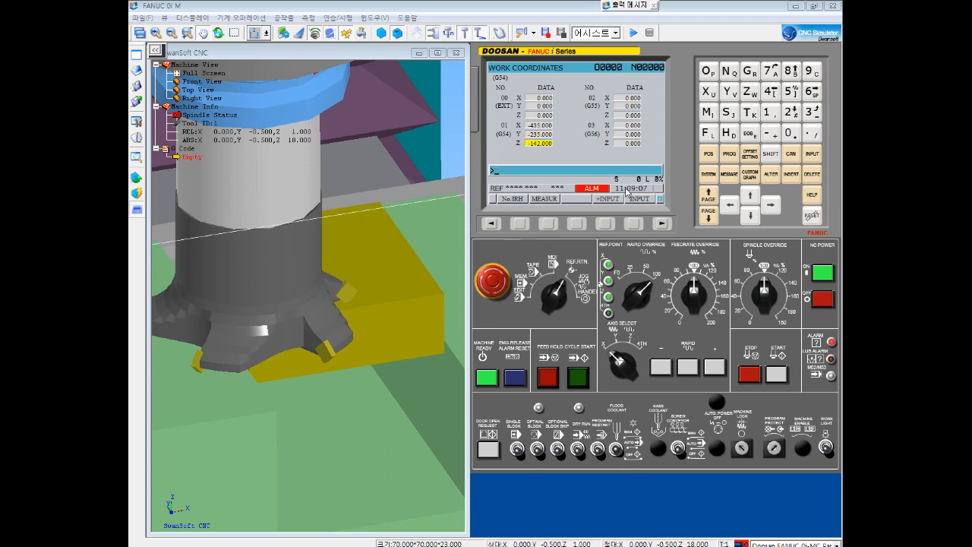
# - Set the EXT Z work offset to -1
pyautogui.press('Up')
pyautogui.press('Up')
pyautogui.click(771, 134)
pyautogui.click(769, 112)
pyautogui.click(812, 154)
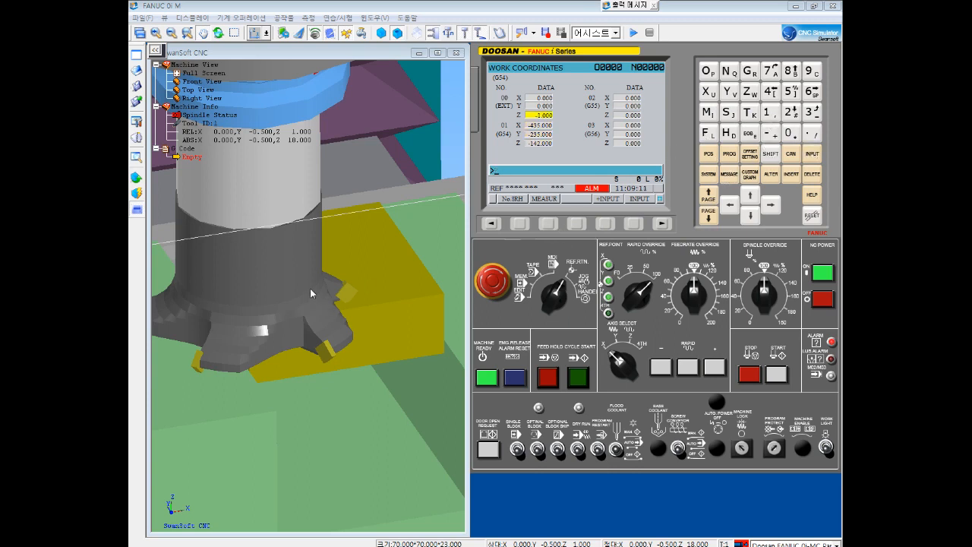
# - Switch the machine to EDIT mode and check the GEOM(D) diameter offset of tool 004 in the offset table
pyautogui.click(524, 298)
pyautogui.click(728, 156)
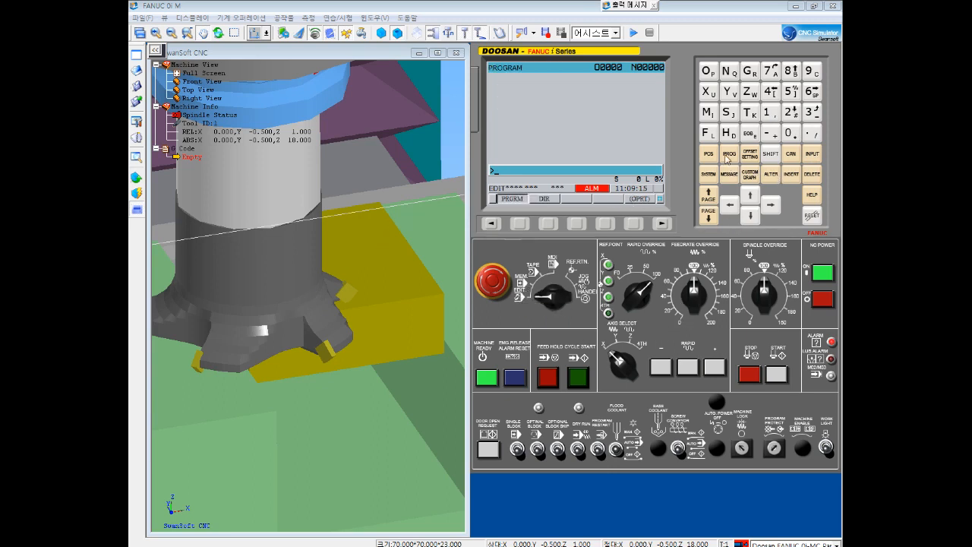
pyautogui.click(752, 155)
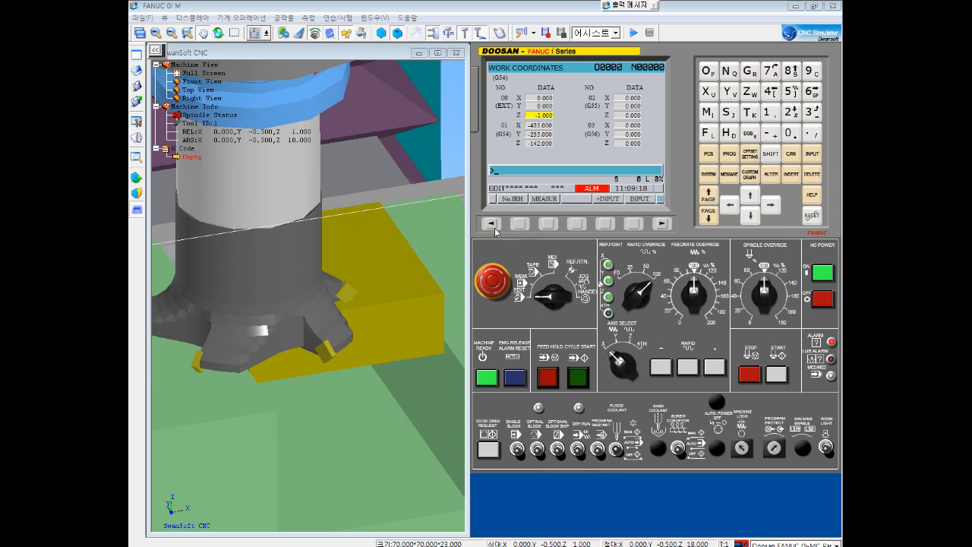
pyautogui.click(492, 224)
pyautogui.click(520, 224)
pyautogui.press('Down')
pyautogui.press('Down')
pyautogui.press('Down')
pyautogui.press('Right')
pyautogui.press('Right')
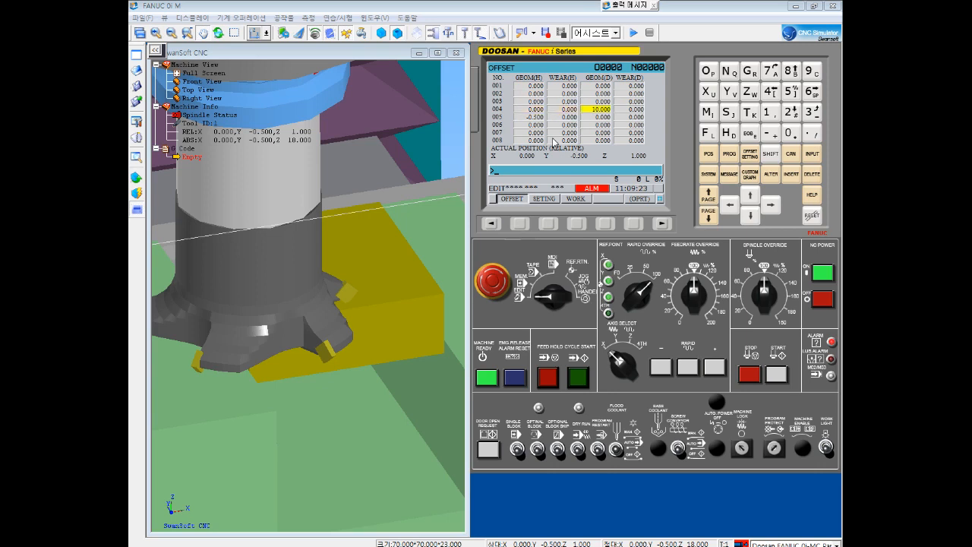
# - Create a new NC program O0001 on the control
pyautogui.click(731, 157)
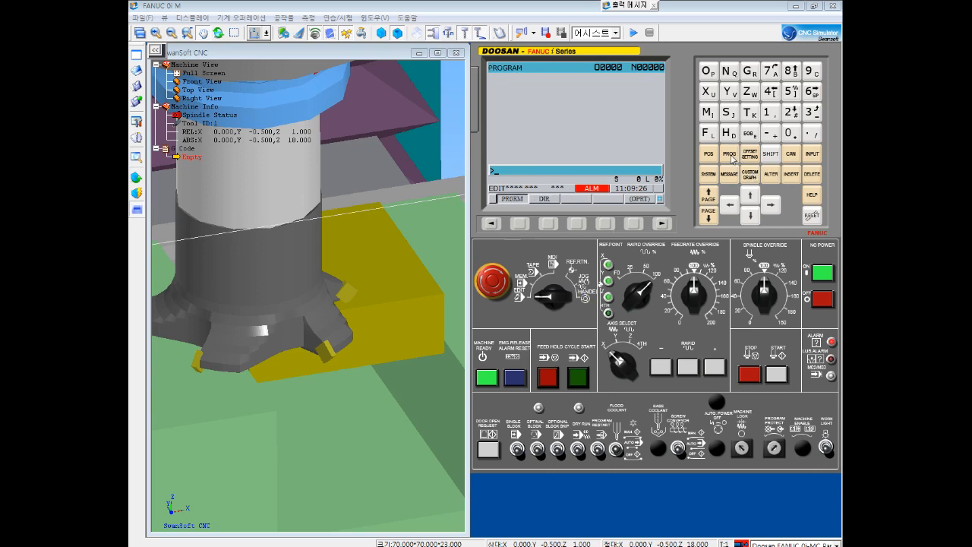
pyautogui.click(533, 233)
pyautogui.click(707, 71)
pyautogui.click(769, 113)
pyautogui.click(794, 177)
# - Load the posted file 5.NC into program O0001, using the all-files filter to find it
pyautogui.click(137, 73)
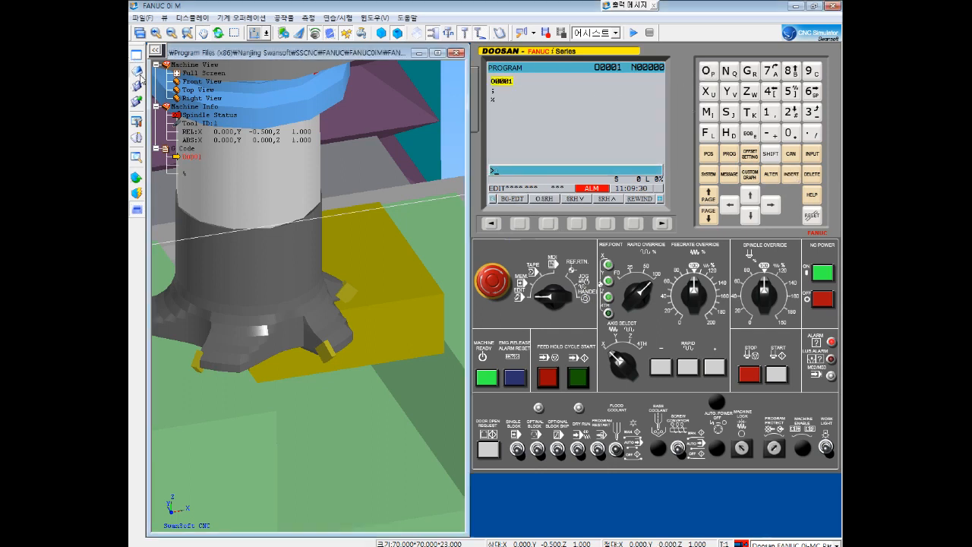
pyautogui.click(579, 307)
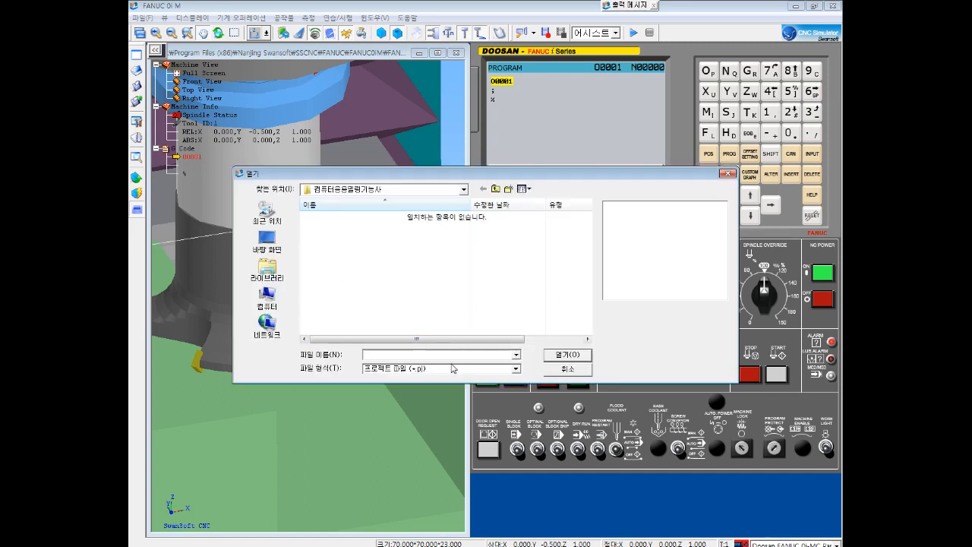
pyautogui.click(455, 363)
pyautogui.click(383, 411)
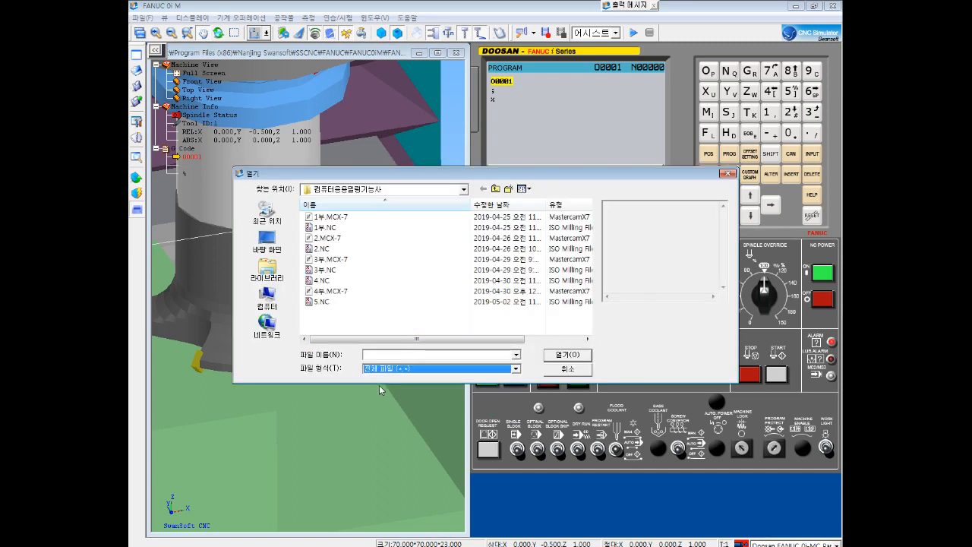
pyautogui.doubleClick(323, 302)
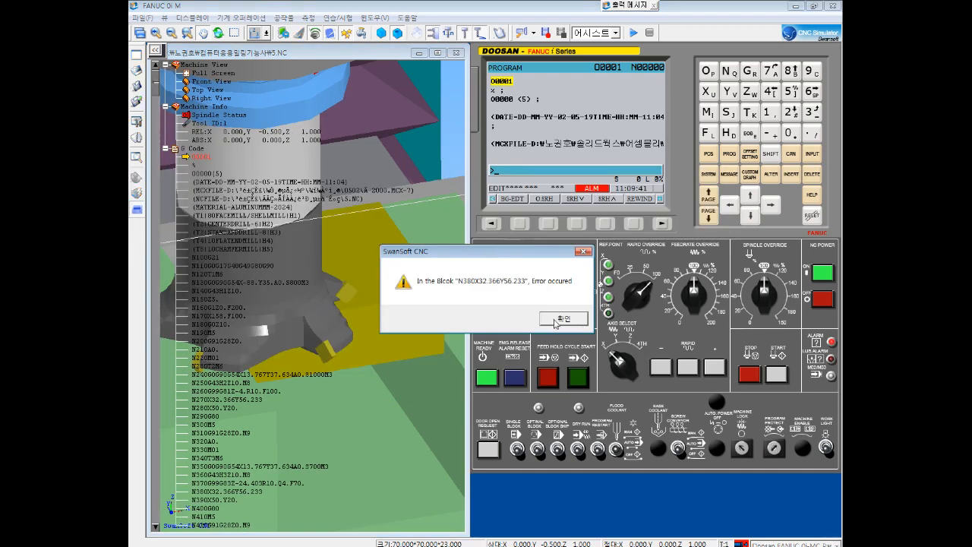
pyautogui.click(563, 319)
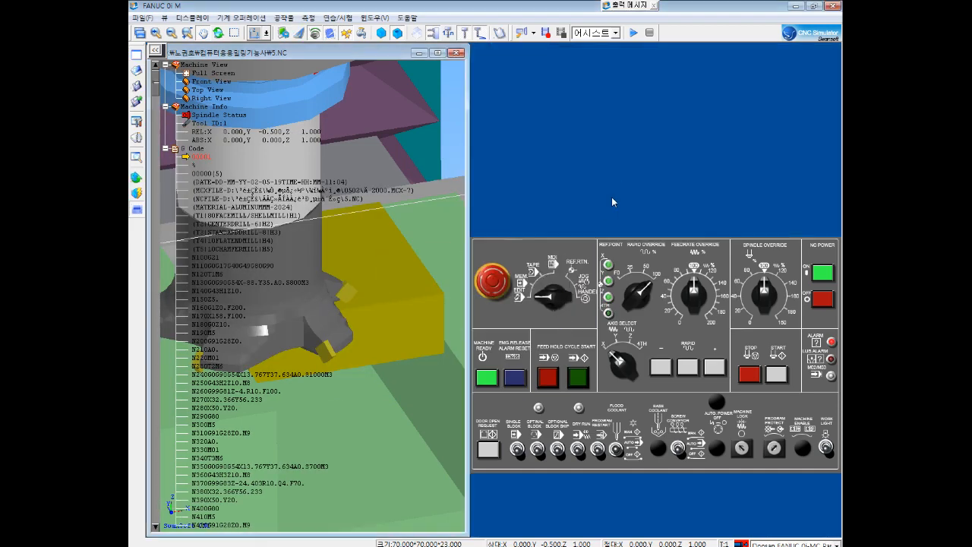
# - Switch to CIMCO Edit, reload the externally modified 5.NC and review its blocks
pyautogui.scroll(-4, 575, 117)
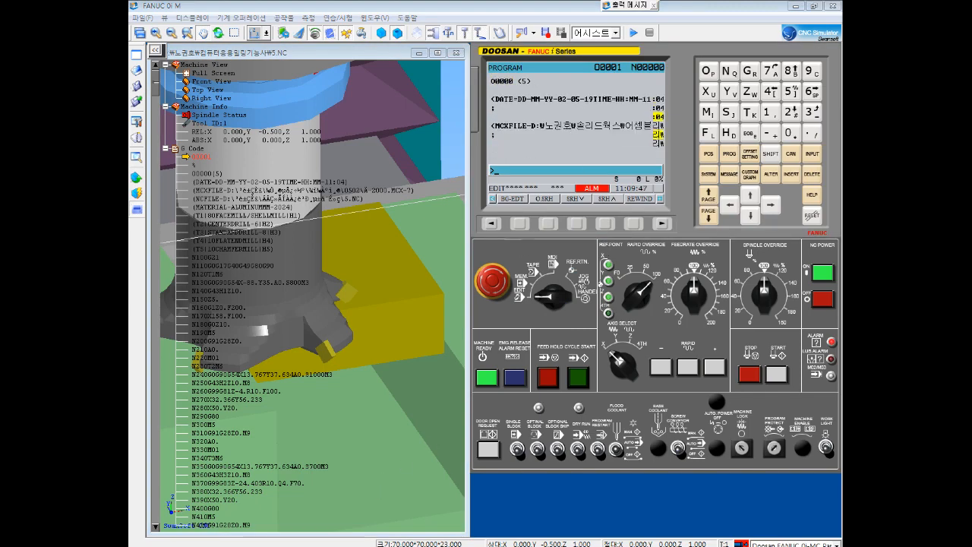
pyautogui.hotkey('alt', 'Tab')
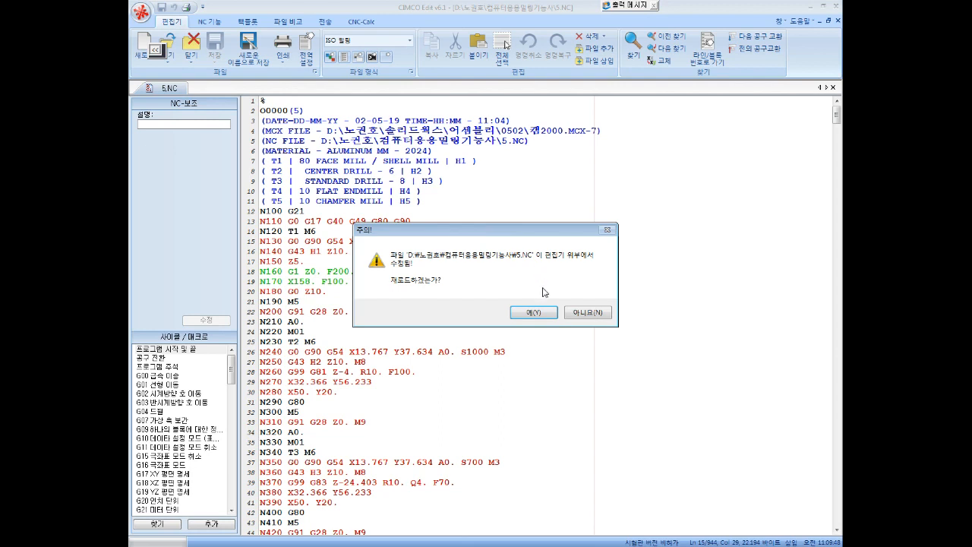
pyautogui.click(532, 314)
pyautogui.click(479, 256)
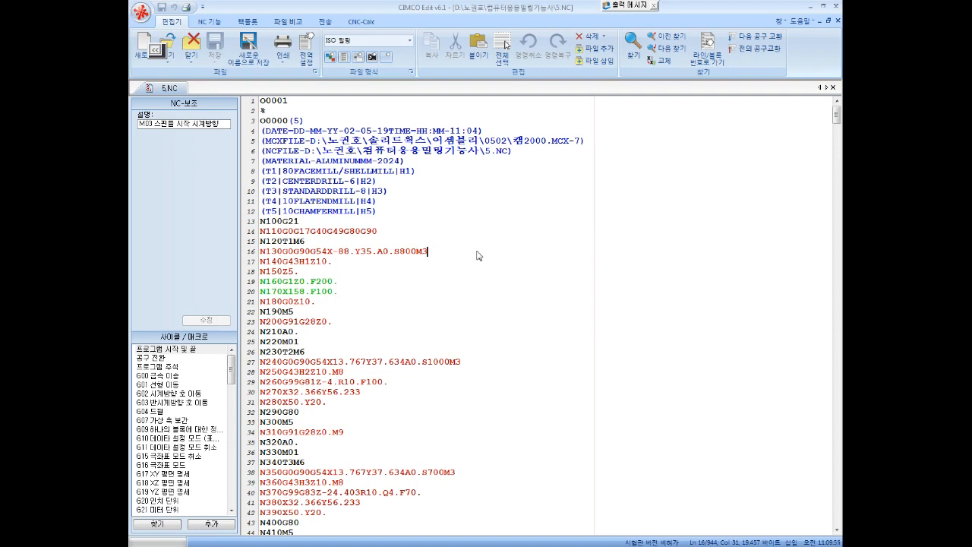
pyautogui.scroll(-4, 479, 256)
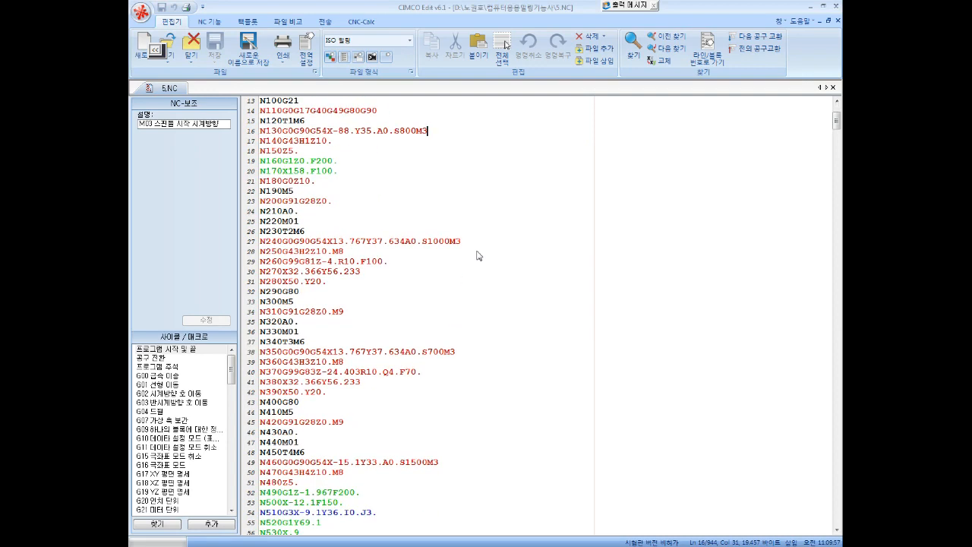
pyautogui.click(836, 6)
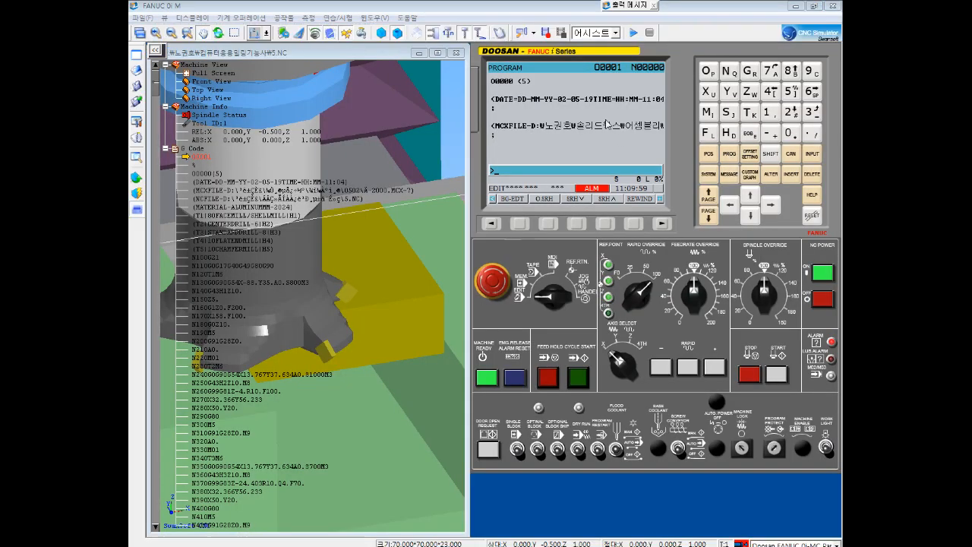
# - Try to switch the machine to MEM mode to run program O0001, and return it to EDIT mode
pyautogui.click(527, 282)
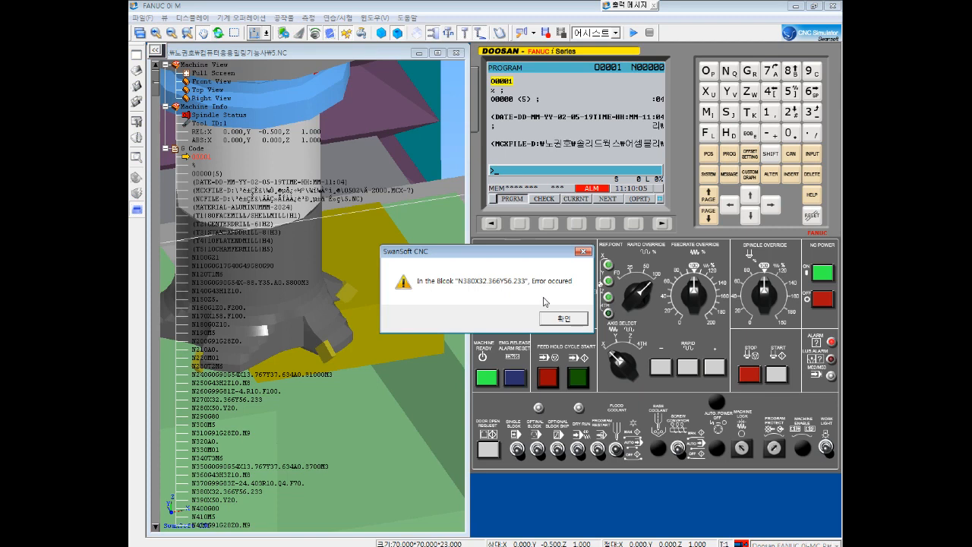
pyautogui.click(567, 317)
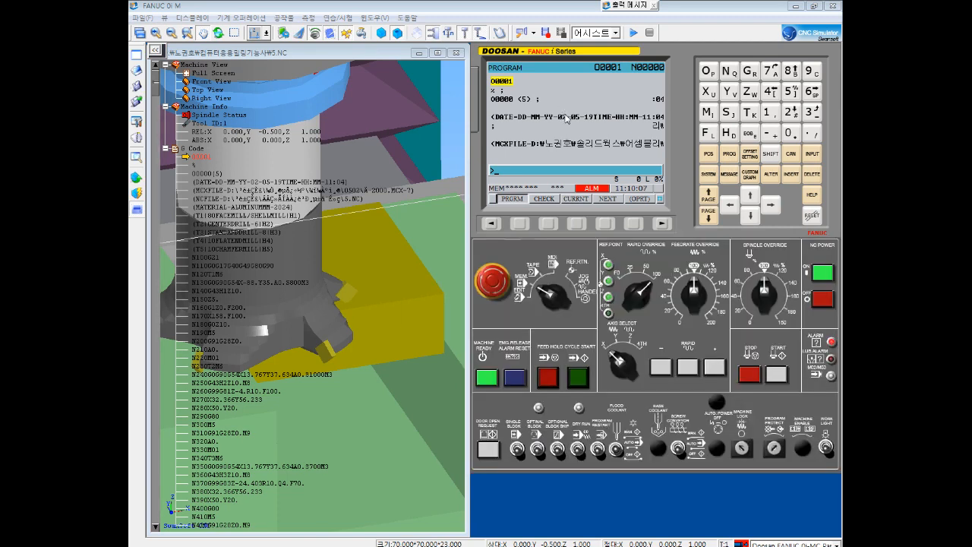
pyautogui.click(529, 304)
# - Examine the blocks of program O0001 on the control, especially the G83 drilling cycle around block N380
pyautogui.scroll(-15, 533, 101)
pyautogui.scroll(-1, 650, 138)
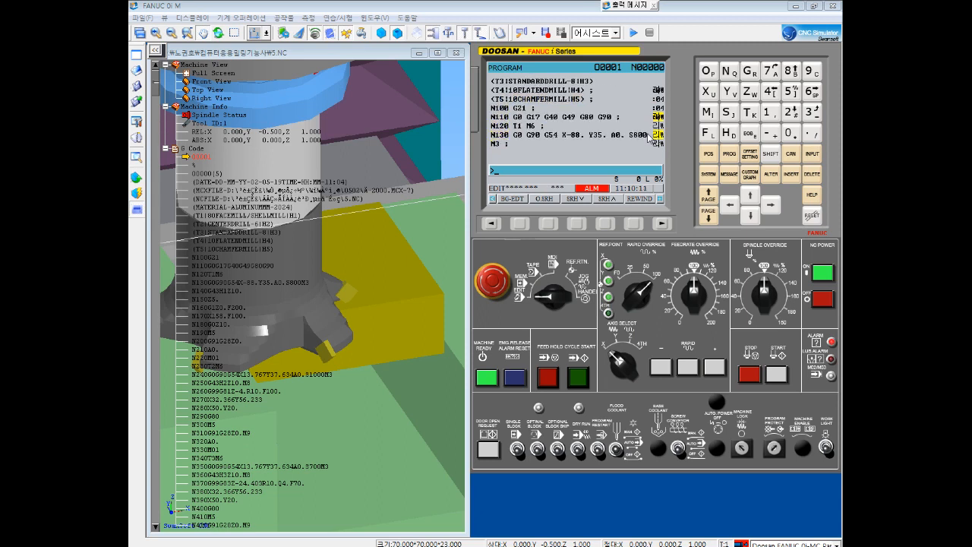
pyautogui.scroll(12, 650, 138)
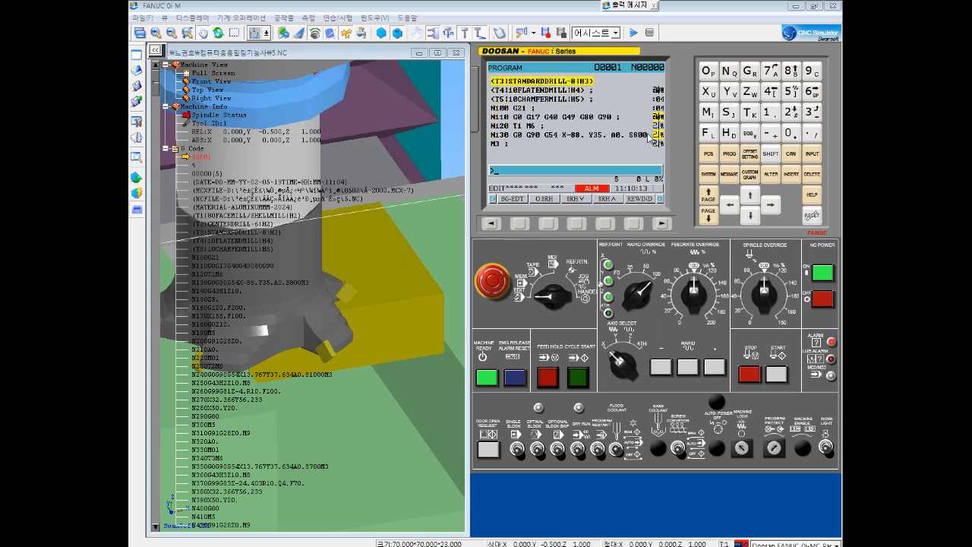
pyautogui.scroll(-20, 650, 137)
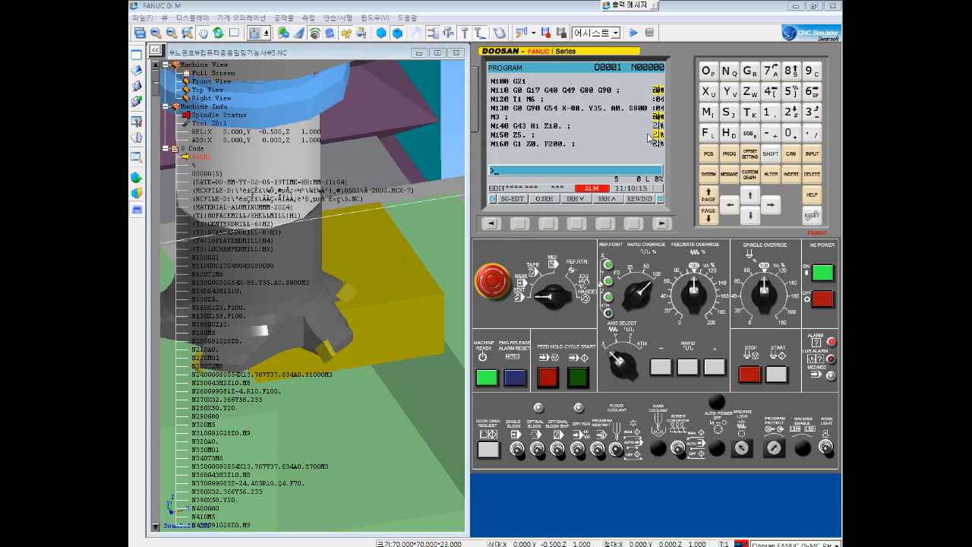
pyautogui.scroll(-10, 650, 137)
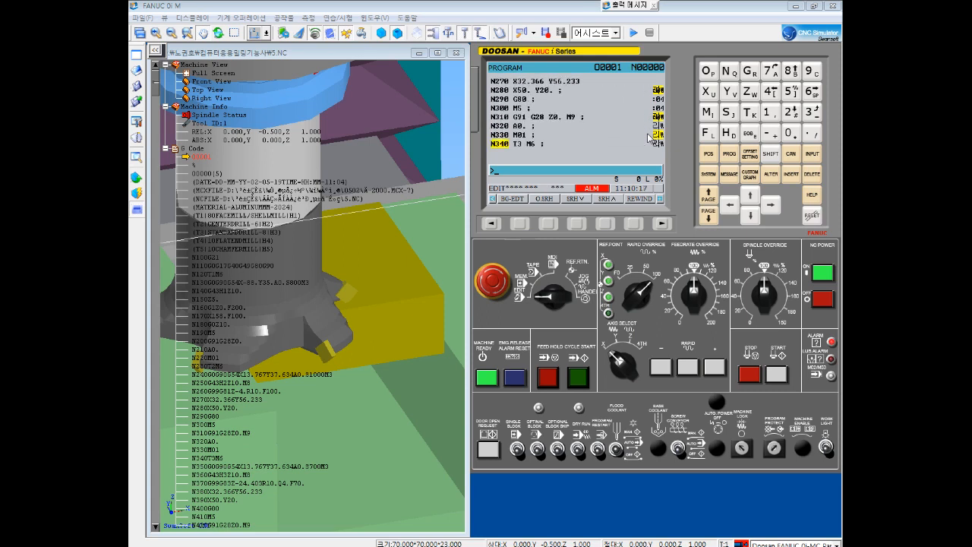
pyautogui.scroll(-1, 651, 138)
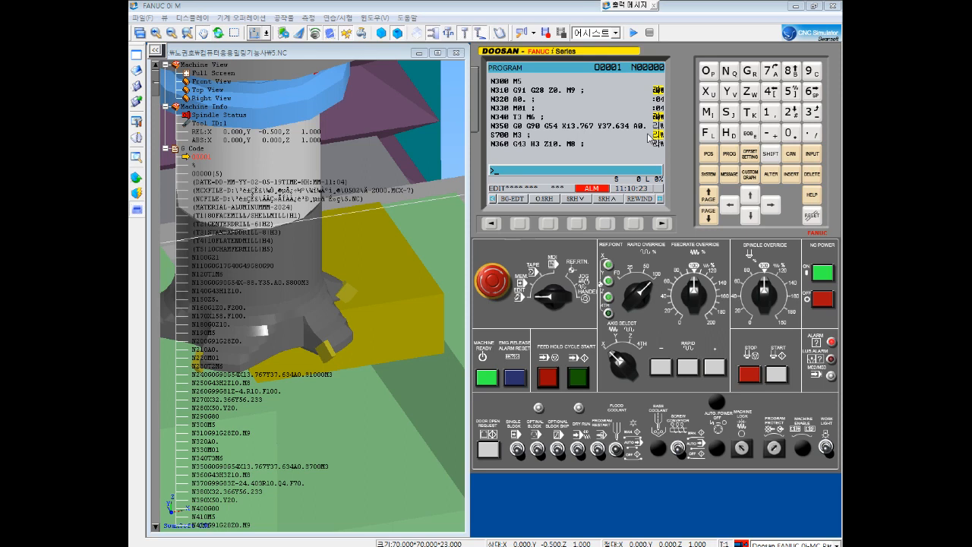
pyautogui.scroll(-1, 650, 138)
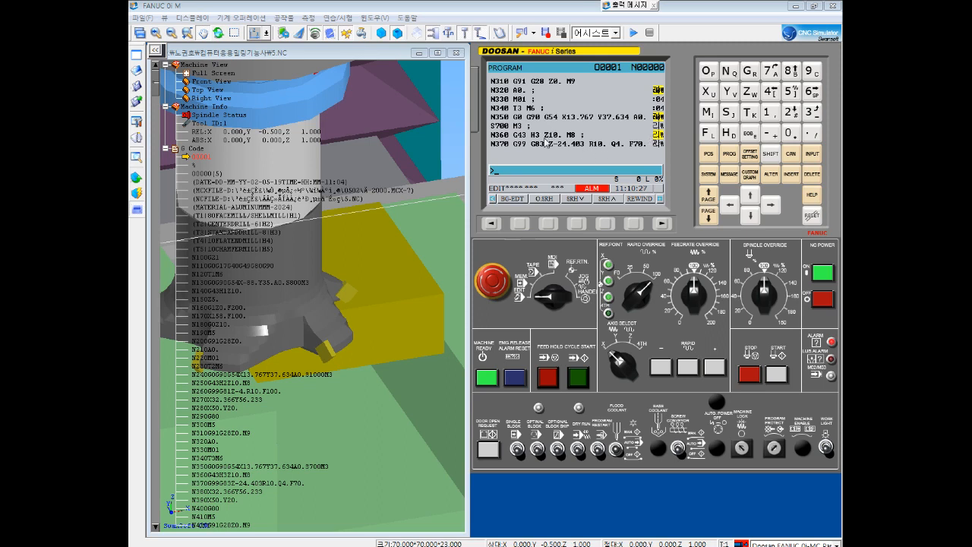
pyautogui.scroll(-2, 655, 196)
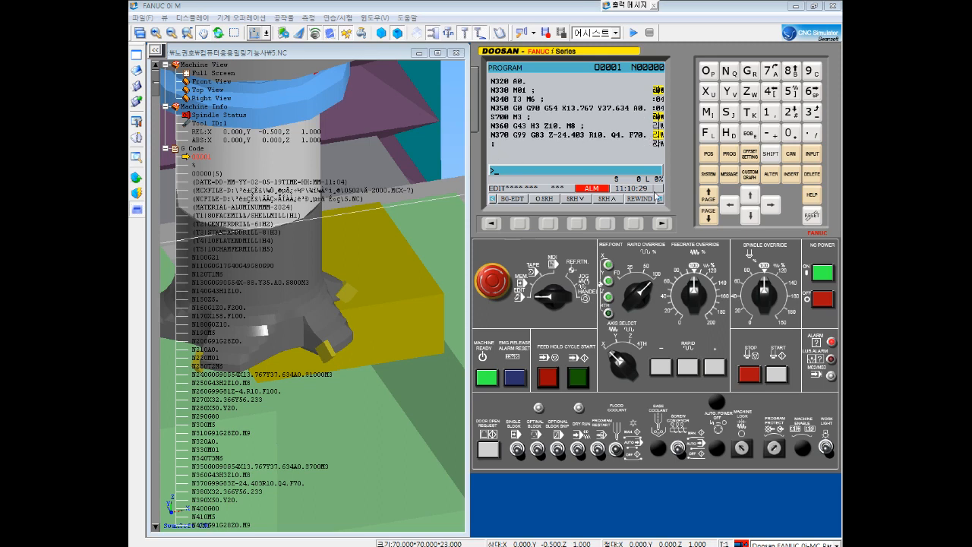
pyautogui.scroll(-1, 655, 196)
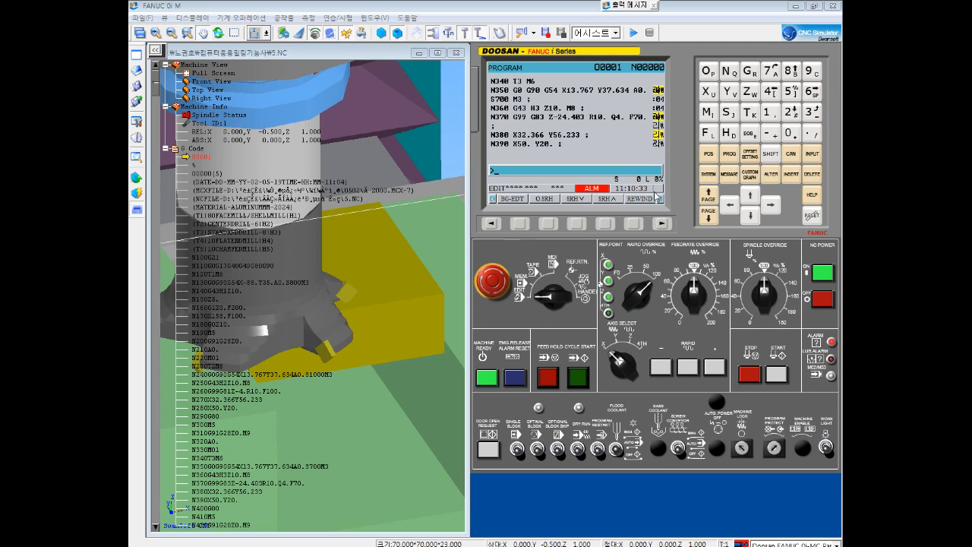
pyautogui.scroll(-1, 654, 196)
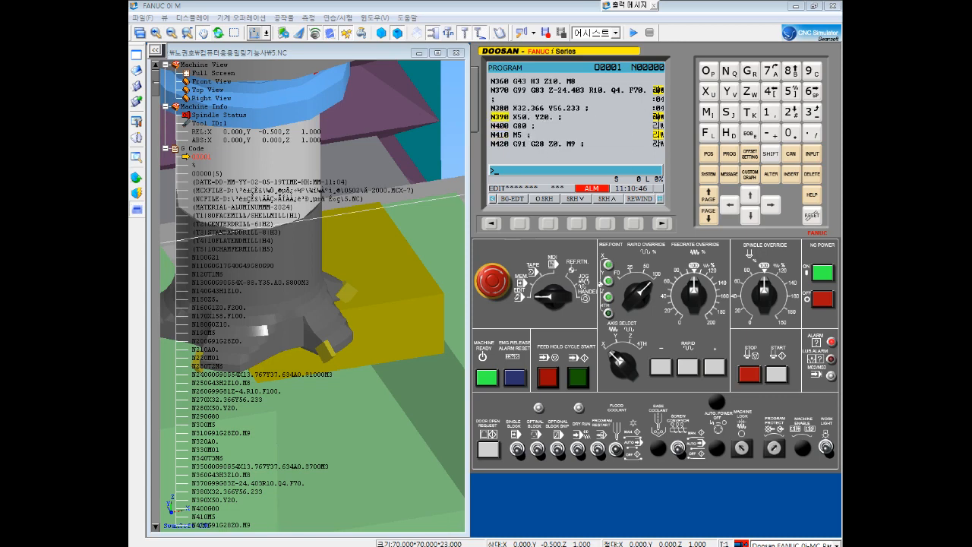
# - Switch to CIMCO Edit and insert a space after G81 in block N260 and after G54 in block N240
pyautogui.hotkey('alt', 'Tab')
pyautogui.click(372, 251)
pyautogui.press('Up')
pyautogui.press('Left')
pyautogui.press('Left')
pyautogui.press('Left')
pyautogui.press('Left')
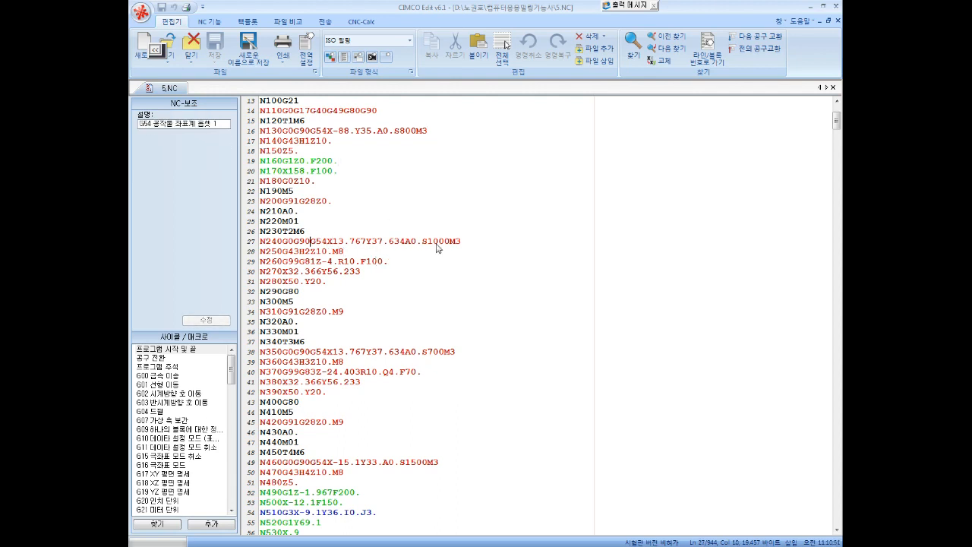
pyautogui.press('Down')
pyautogui.press('Down')
pyautogui.press('Left')
pyautogui.press('Left')
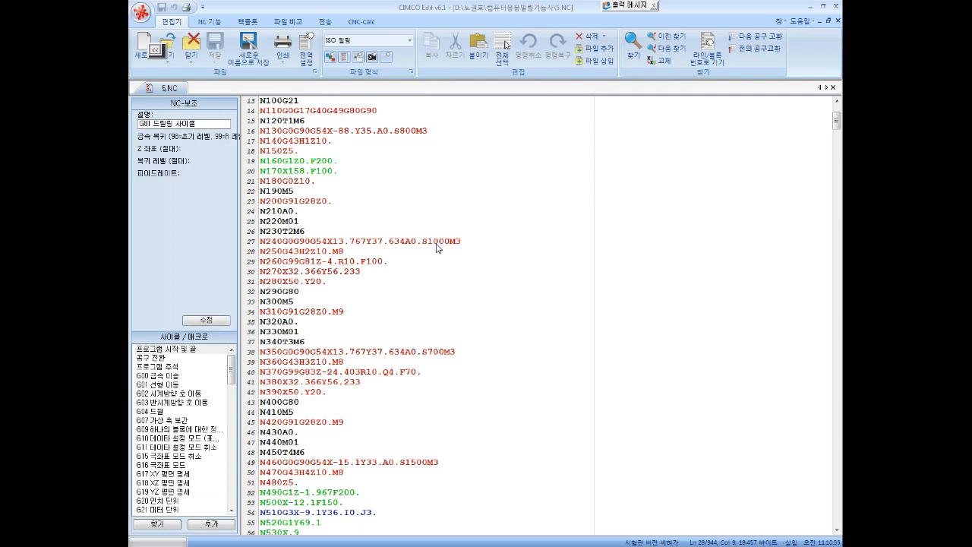
pyautogui.press('Right')
pyautogui.click(330, 243)
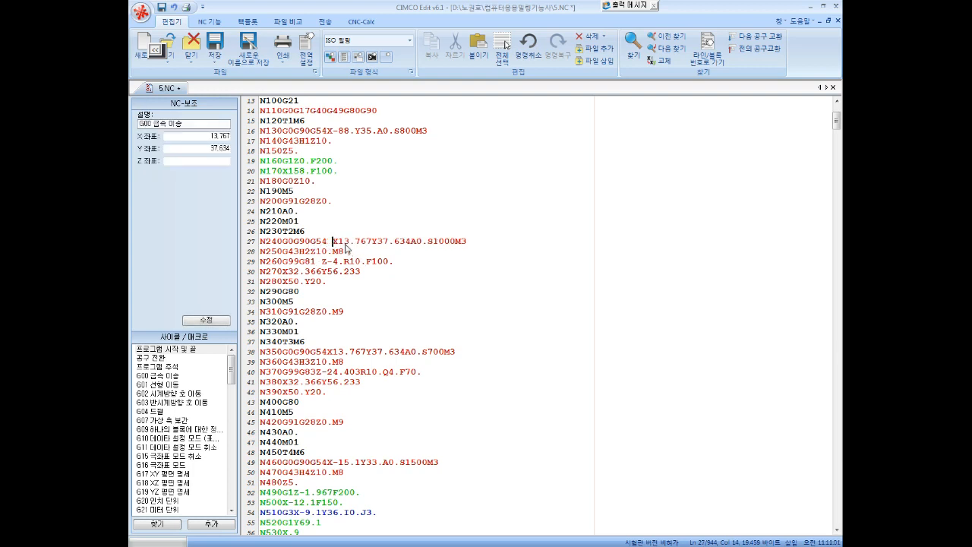
# - Copy X13.767Y37.634 from block N240 to after G81 in block N260, separated by spaces
pyautogui.moveTo(332, 242); pyautogui.dragTo(411, 245)
pyautogui.hotkey('ctrl', 'c')
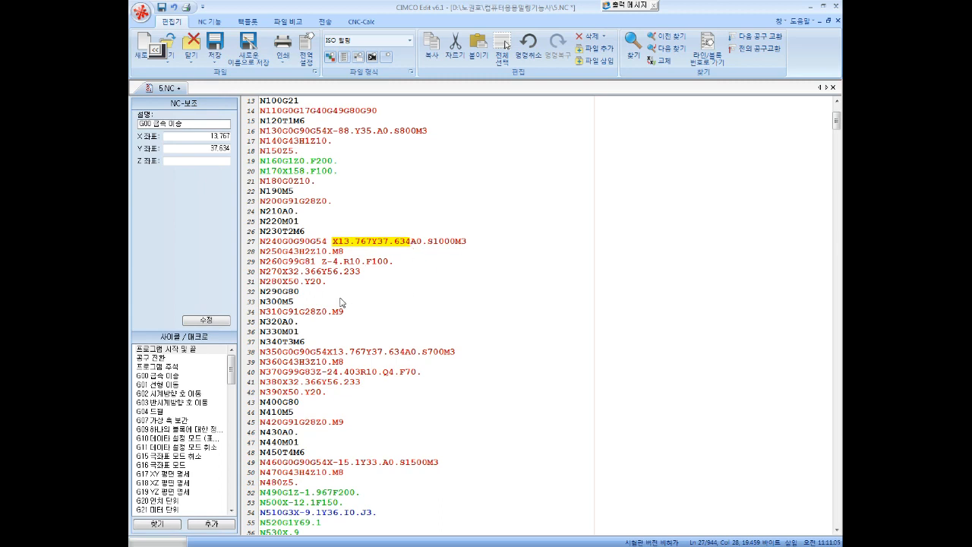
pyautogui.click(305, 261)
pyautogui.press('Right')
pyautogui.press('Right')
pyautogui.hotkey('ctrl', 'v')
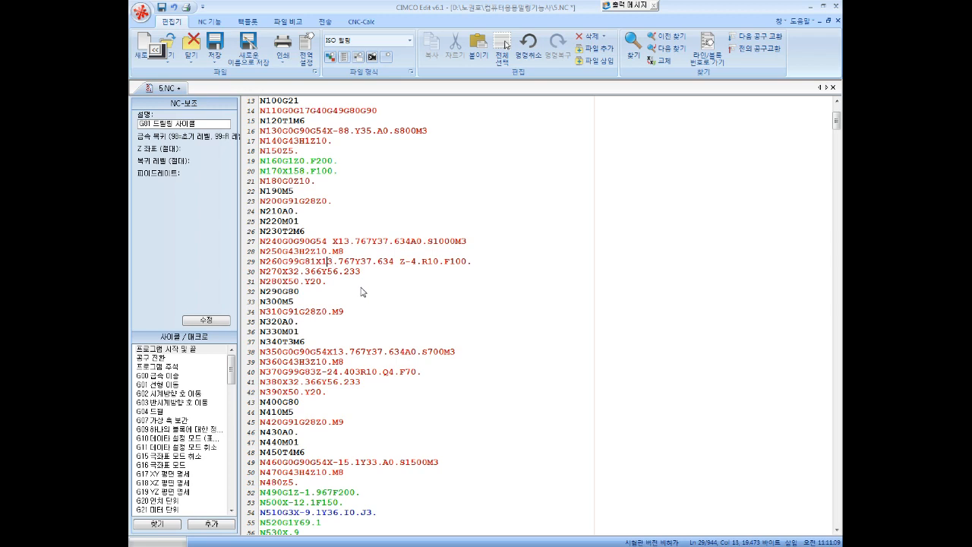
pyautogui.press('Right')
pyautogui.press('Right')
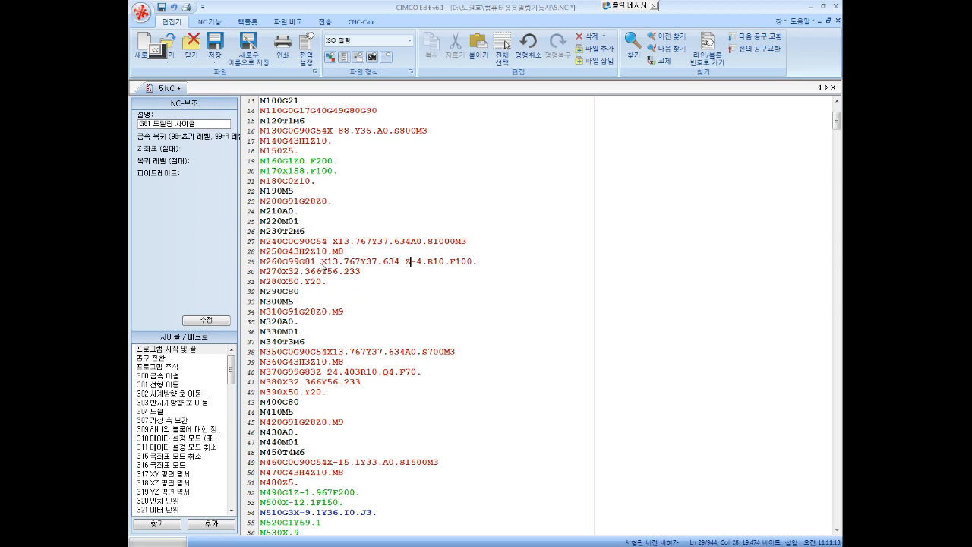
pyautogui.click(363, 293)
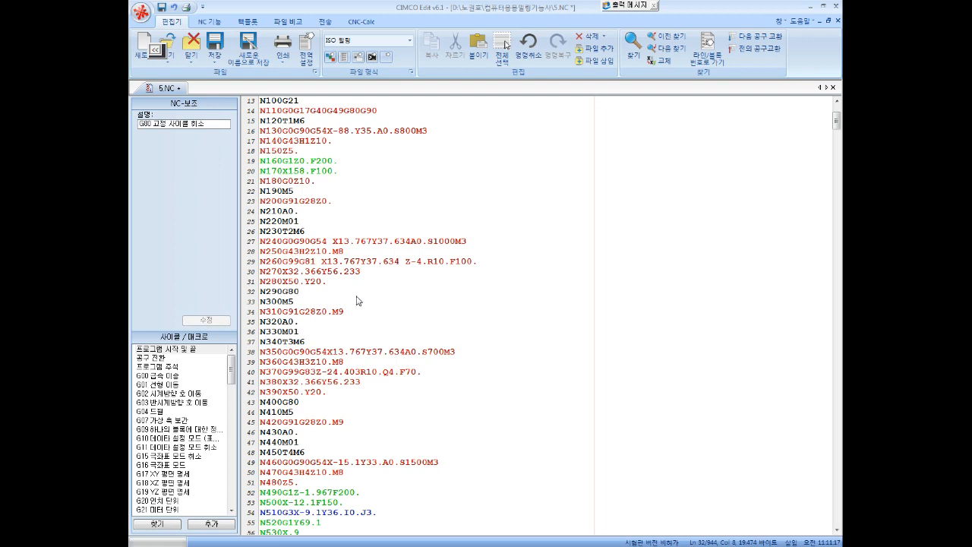
# - Copy the spaced coordinates X13.767 Y37.634 from block N260 to after G83 in block N370 and save 5.NC
pyautogui.click(321, 262)
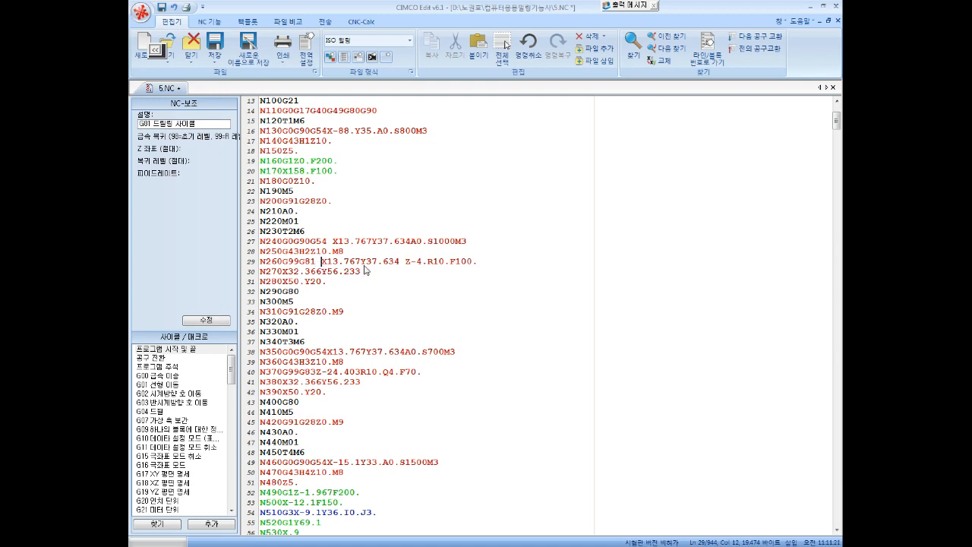
pyautogui.moveTo(407, 264); pyautogui.dragTo(322, 264)
pyautogui.hotkey('ctrl', 'c')
pyautogui.click(322, 373)
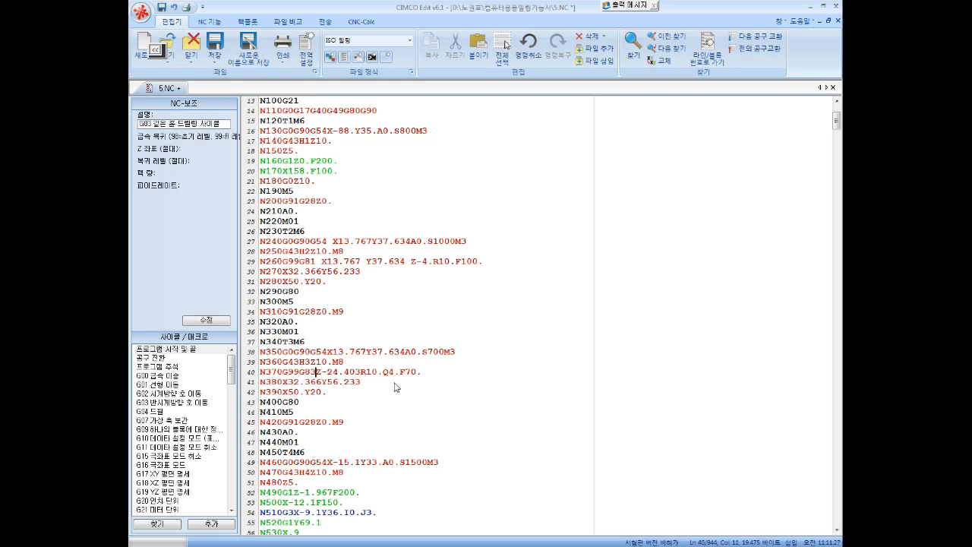
pyautogui.hotkey('ctrl', 'v')
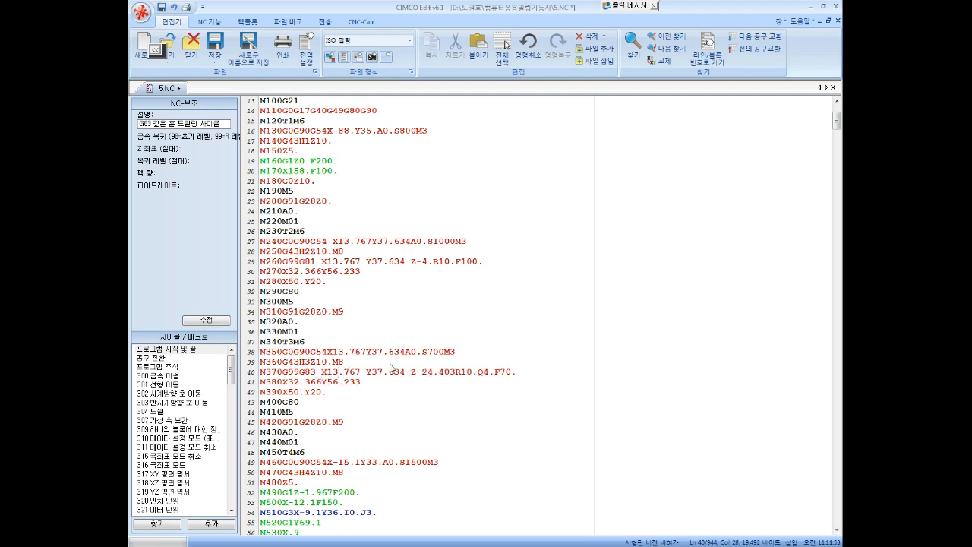
pyautogui.hotkey('ctrl', 's')
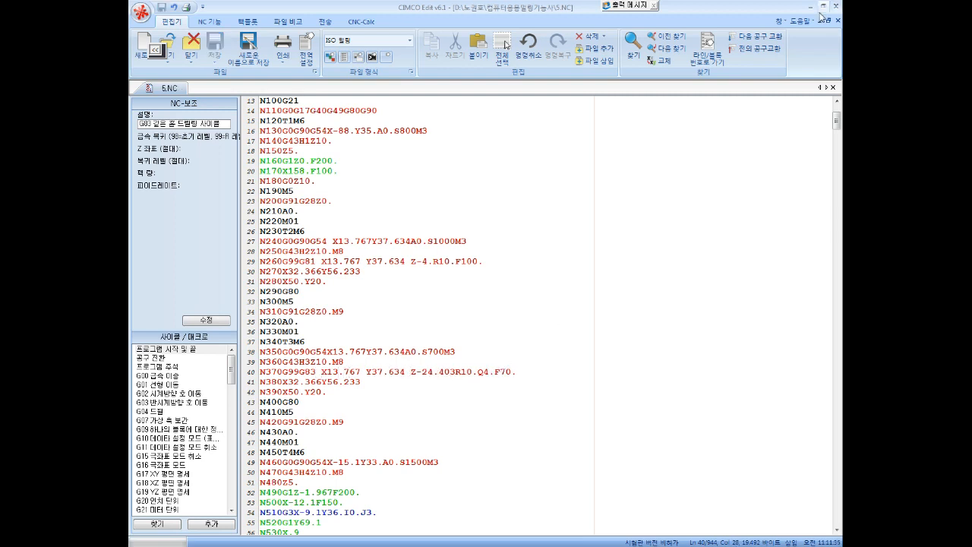
# - Switch to SwanSoft CNC and load the edited 5.NC, using the NC code file filter to find it
pyautogui.hotkey('alt', 'Tab')
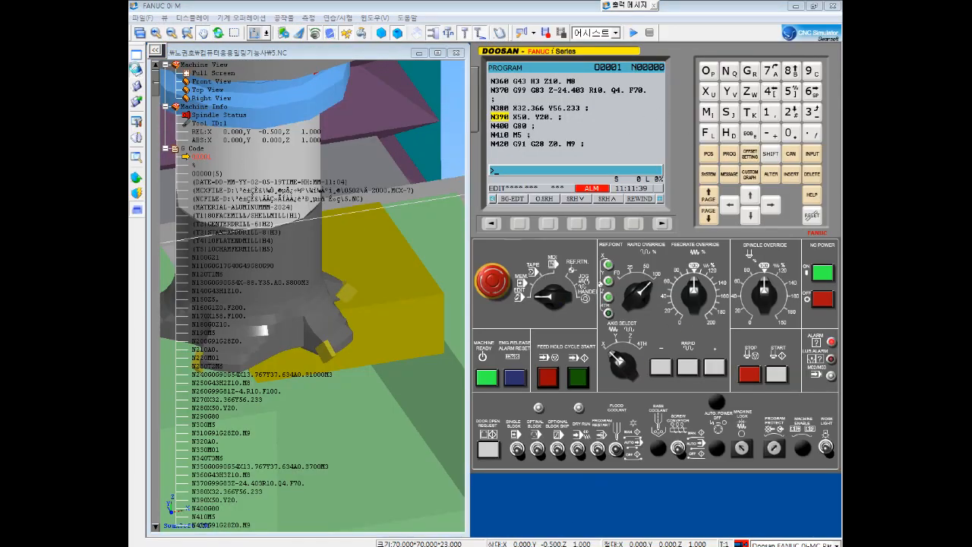
pyautogui.click(136, 70)
pyautogui.click(582, 307)
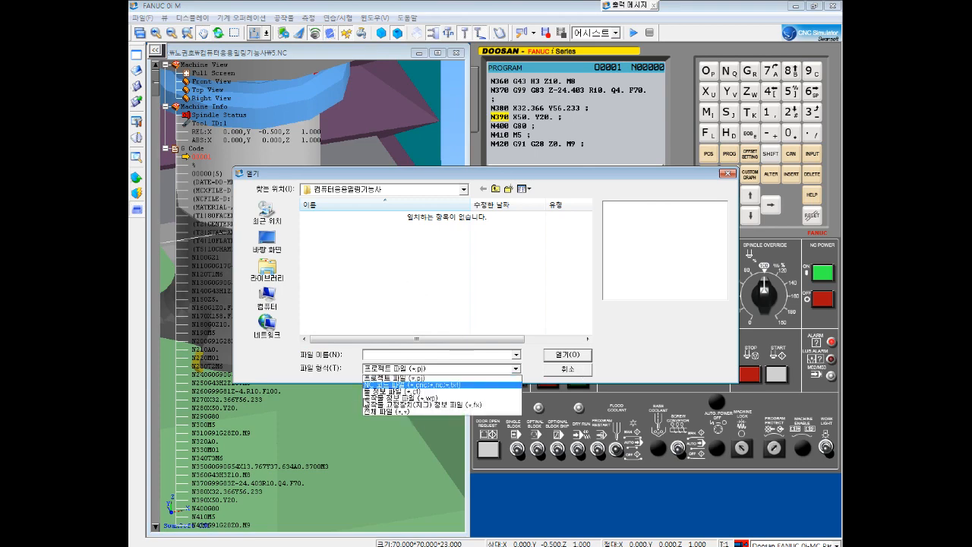
pyautogui.click(383, 385)
pyautogui.doubleClick(341, 307)
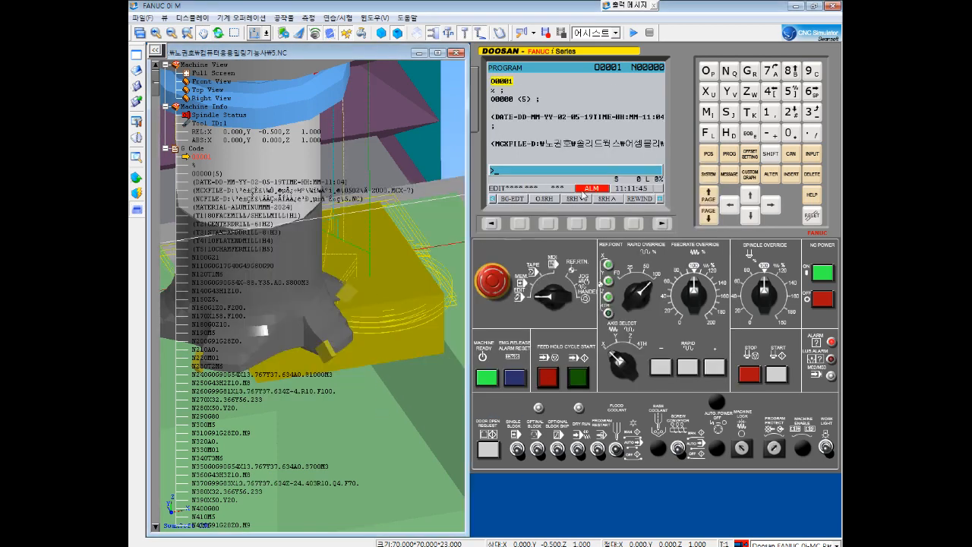
# - Set the machine to MEM mode with optional stop on and run the T1 face milling up to the M01 at N220
pyautogui.click(529, 282)
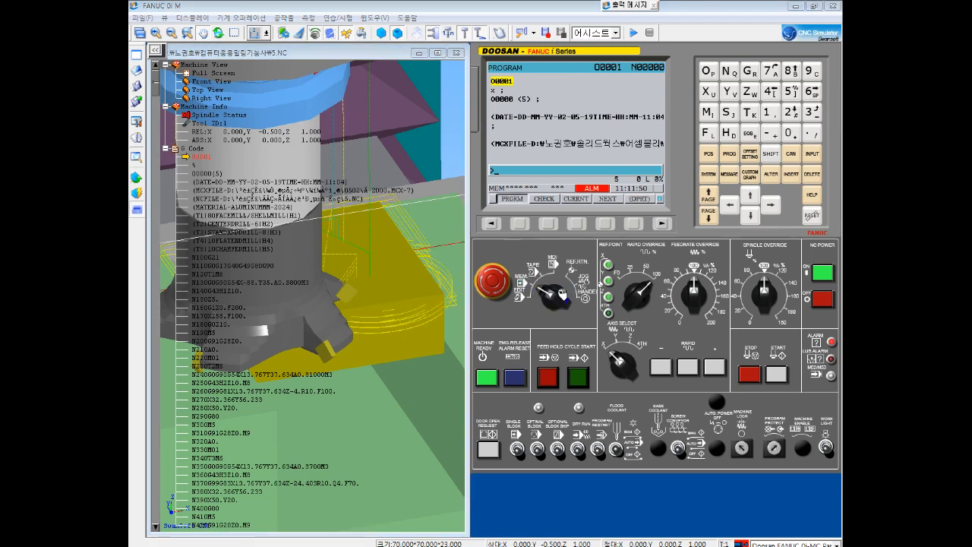
pyautogui.click(540, 453)
pyautogui.click(577, 376)
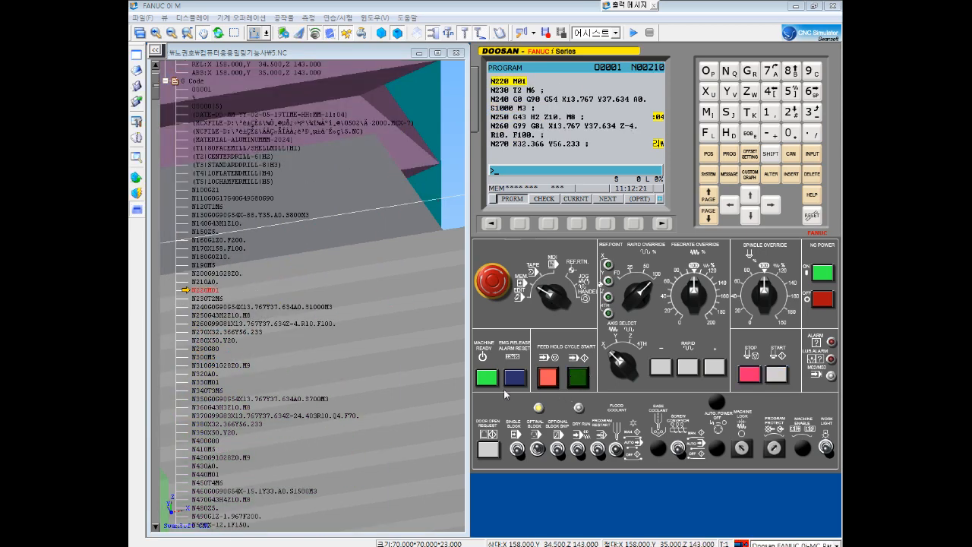
# - Run the T2 center drilling and the T3 drilling cycles, up to the M01 stop at N440
pyautogui.click(578, 380)
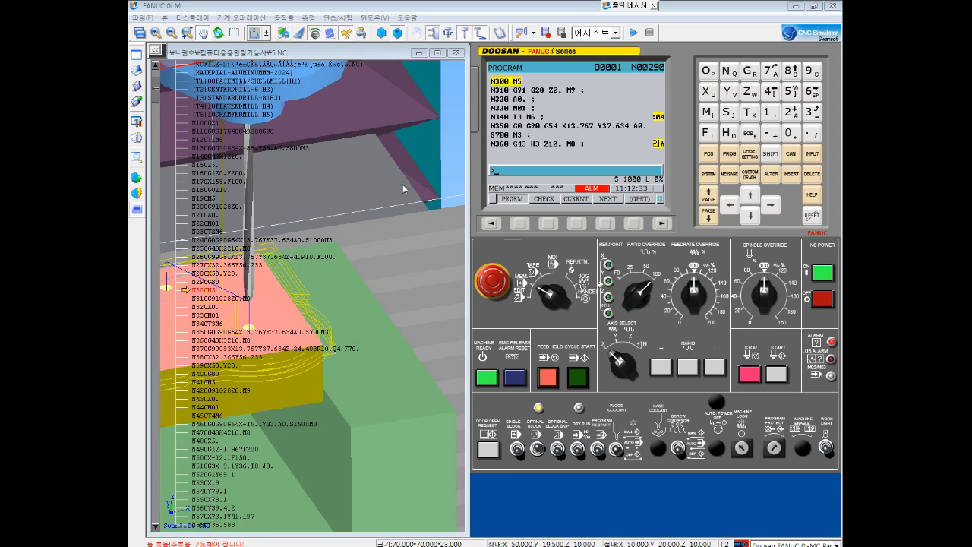
pyautogui.click(207, 38)
pyautogui.moveTo(301, 272); pyautogui.dragTo(411, 273)
pyautogui.click(579, 377)
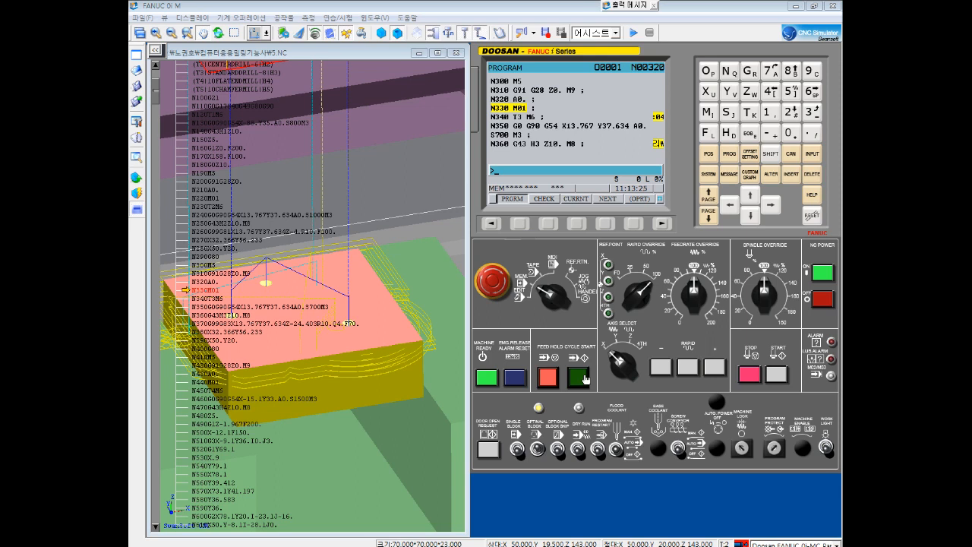
pyautogui.click(584, 379)
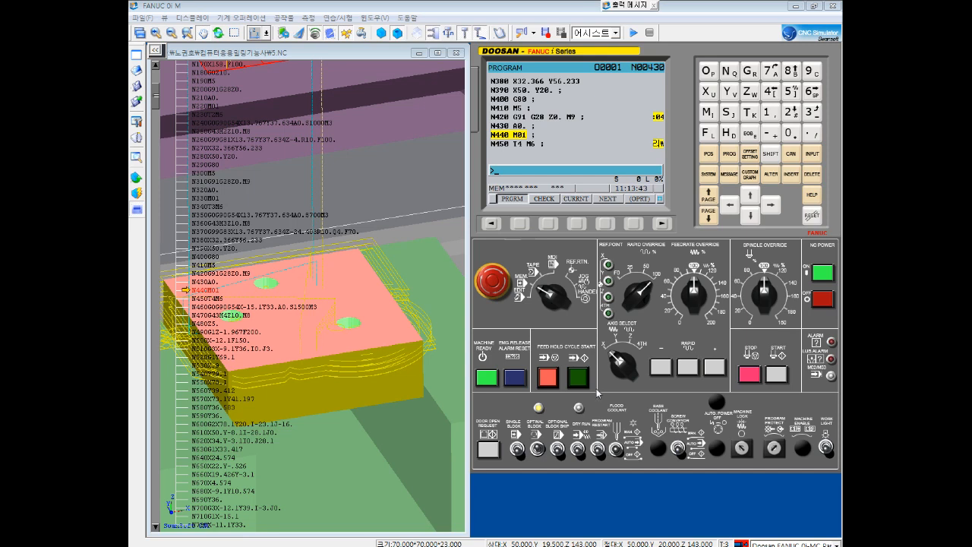
# - Run the T4 flat end milling and the T5 chamfering, inspecting the machined pockets and edges up close
pyautogui.click(581, 384)
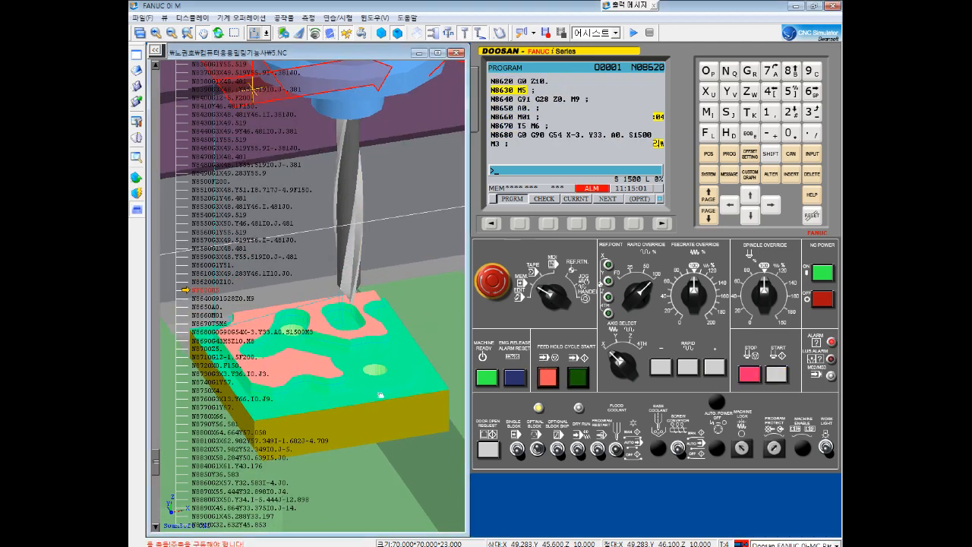
pyautogui.scroll(5, 377, 394)
pyautogui.scroll(-5, 369, 392)
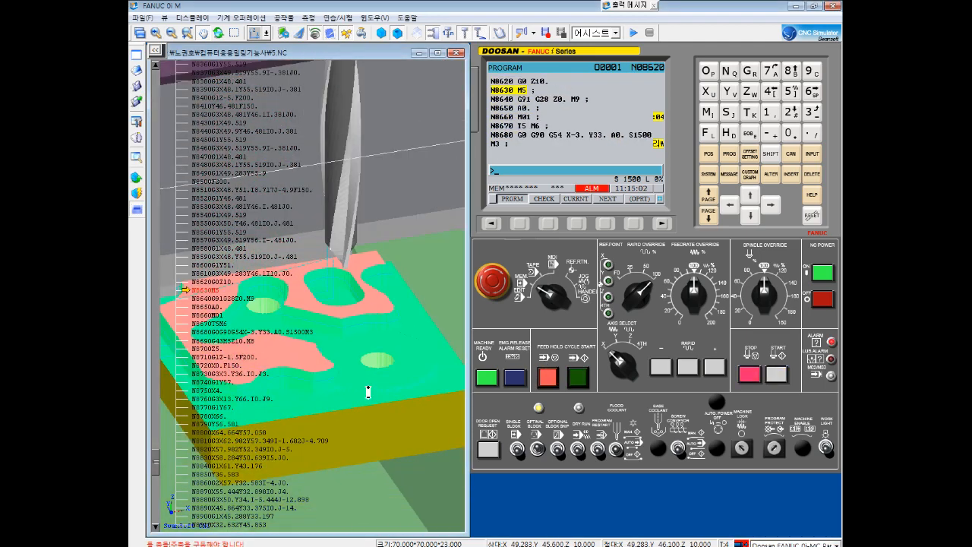
pyautogui.click(577, 378)
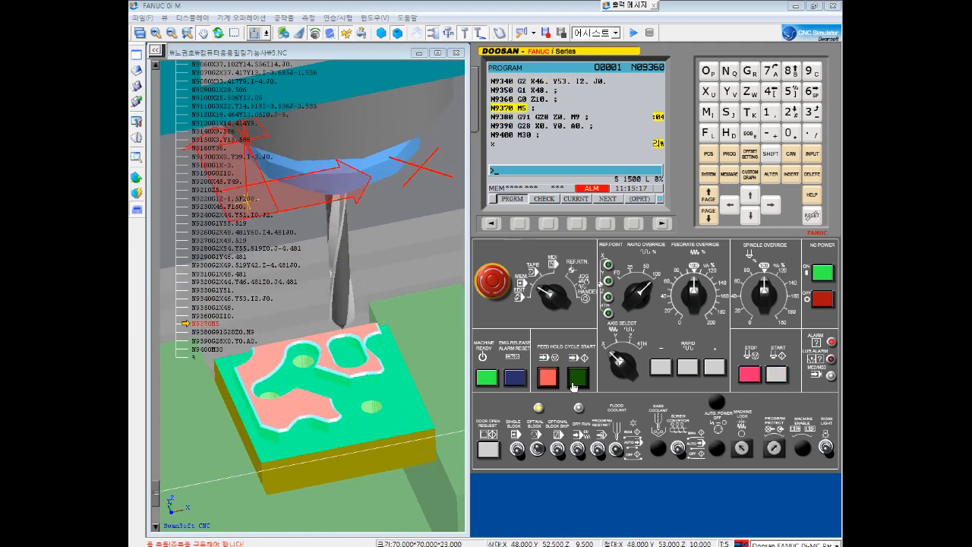
pyautogui.scroll(10, 372, 382)
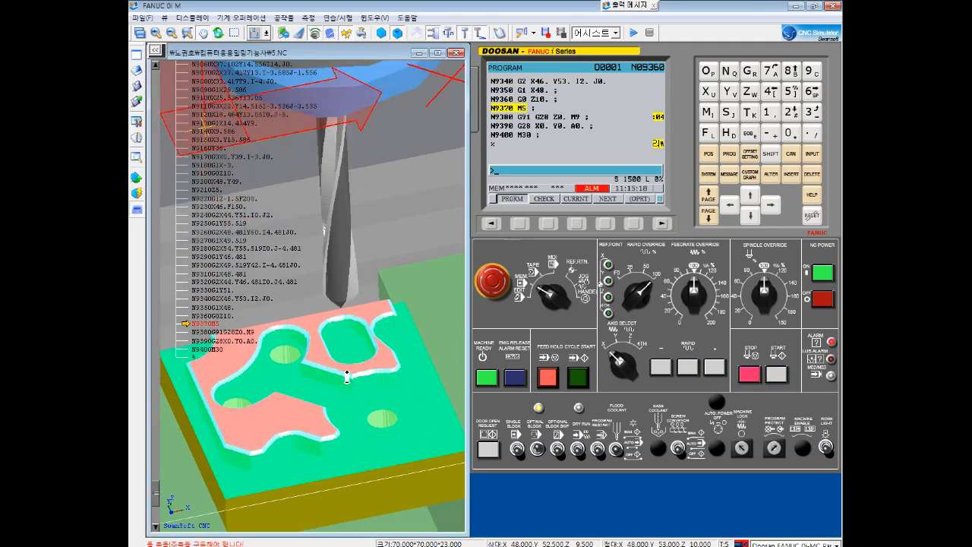
pyautogui.scroll(-10, 355, 378)
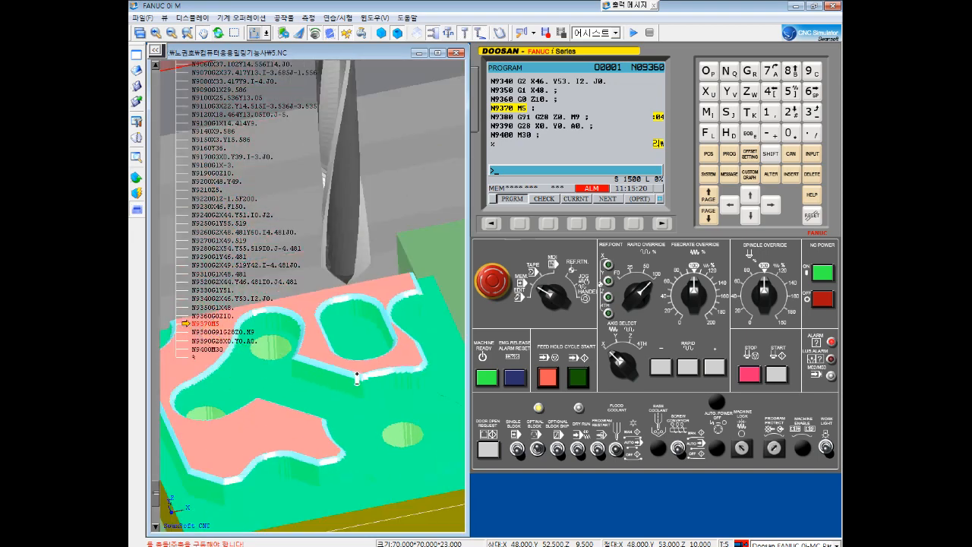
# - Set the GEOM(H) length offset of tool number 005 to 0 in the offset table
pyautogui.click(750, 154)
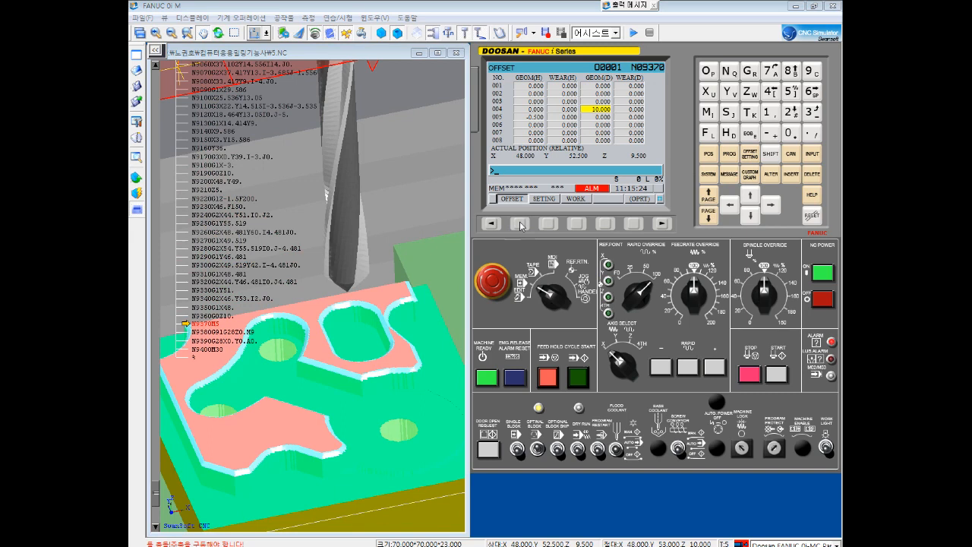
pyautogui.press('Down')
pyautogui.press('Left')
pyautogui.press('Left')
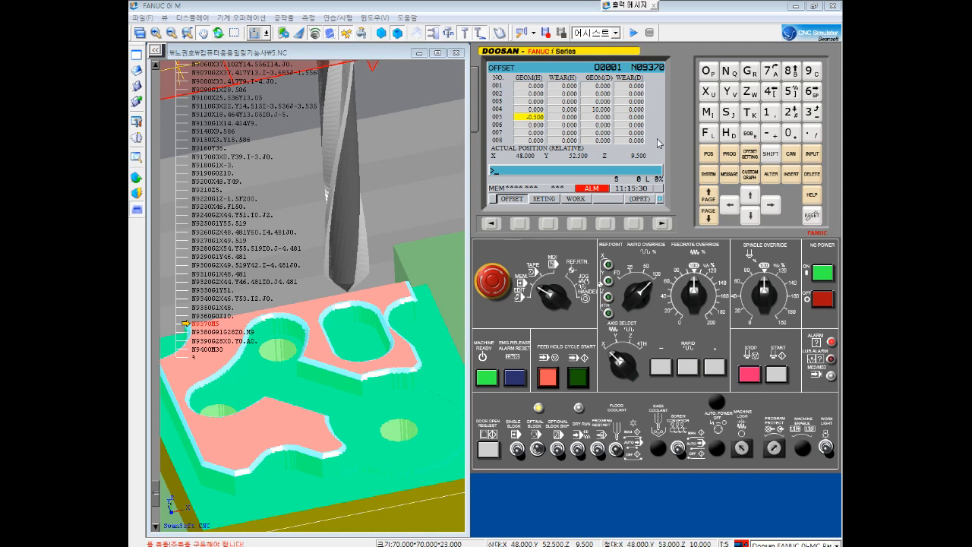
pyautogui.write('0.')
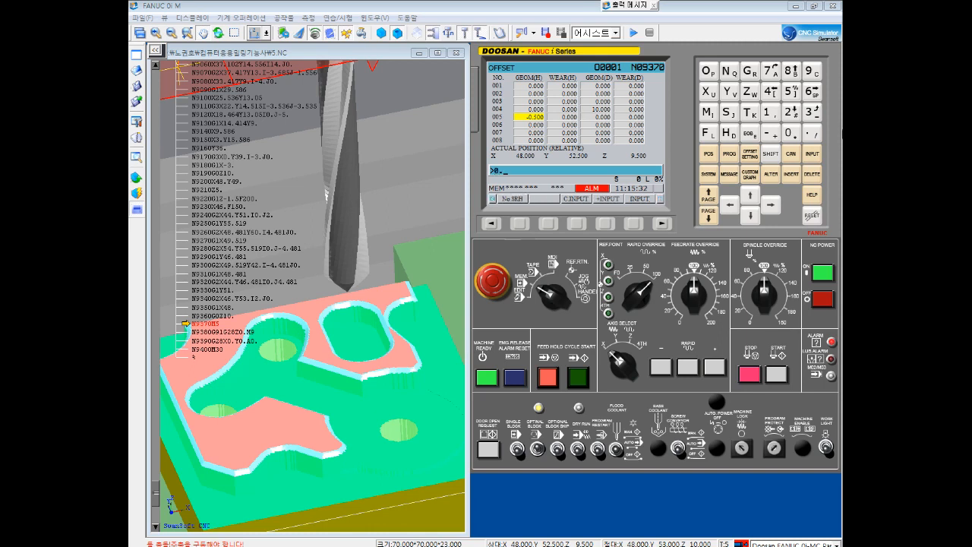
pyautogui.click(813, 155)
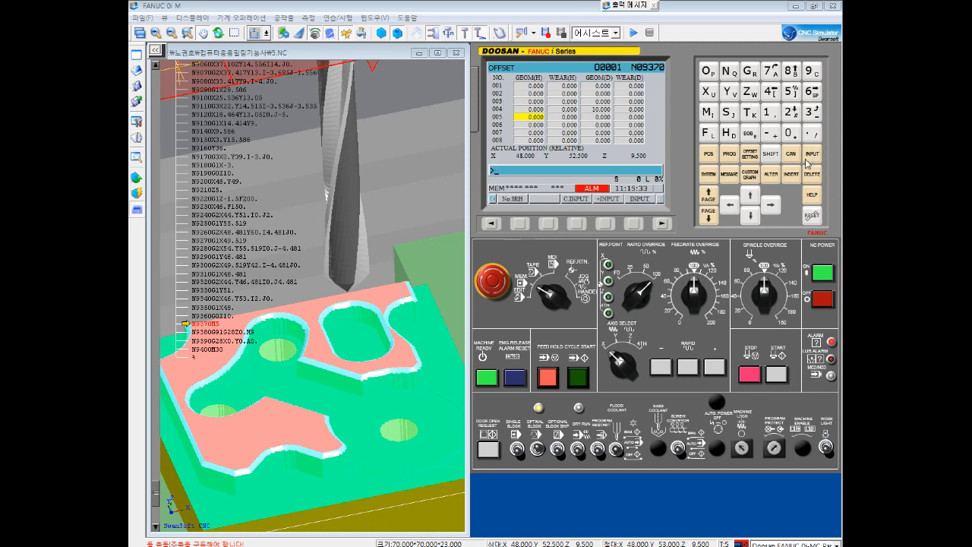
# - Restore the uncut 70 x 70 x 23 box workpiece with the G54 register and switch optional stop off
pyautogui.click(136, 178)
pyautogui.click(201, 181)
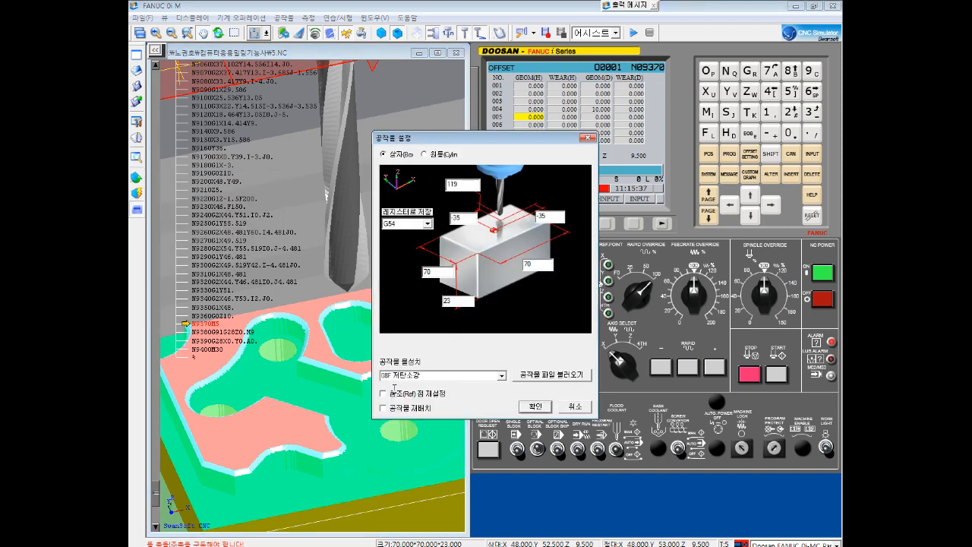
pyautogui.click(535, 406)
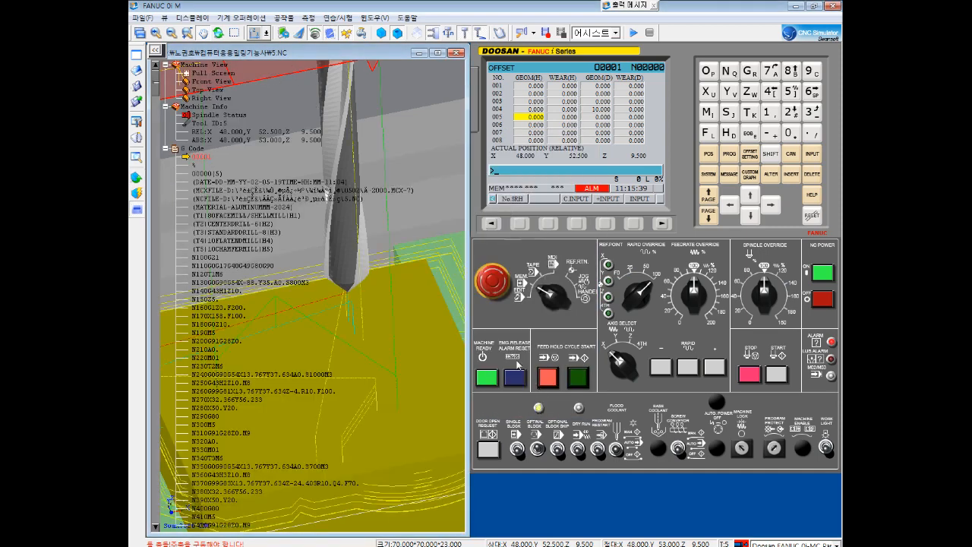
pyautogui.click(537, 449)
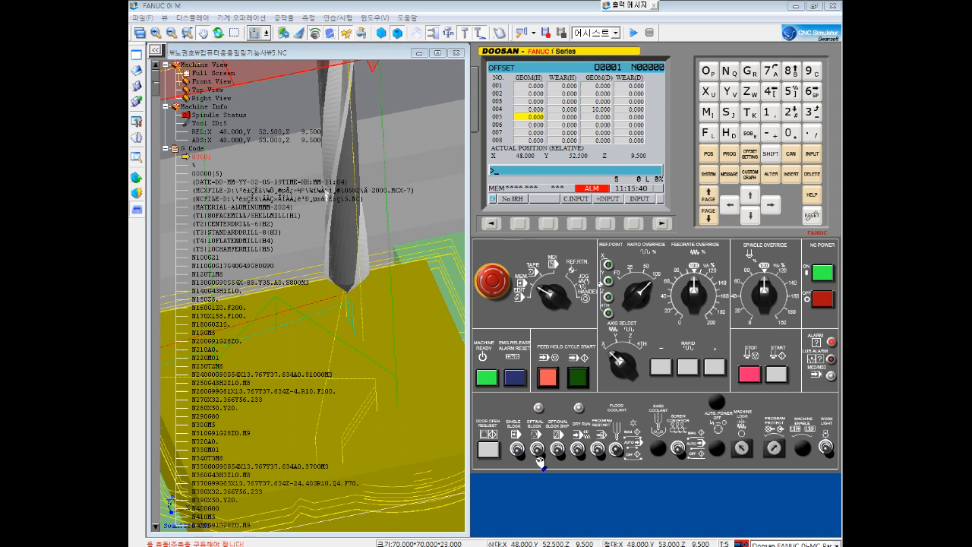
# - Run the whole 5.NC program from the T1 face milling through the T5 chamfering to the end at M30
pyautogui.click(580, 380)
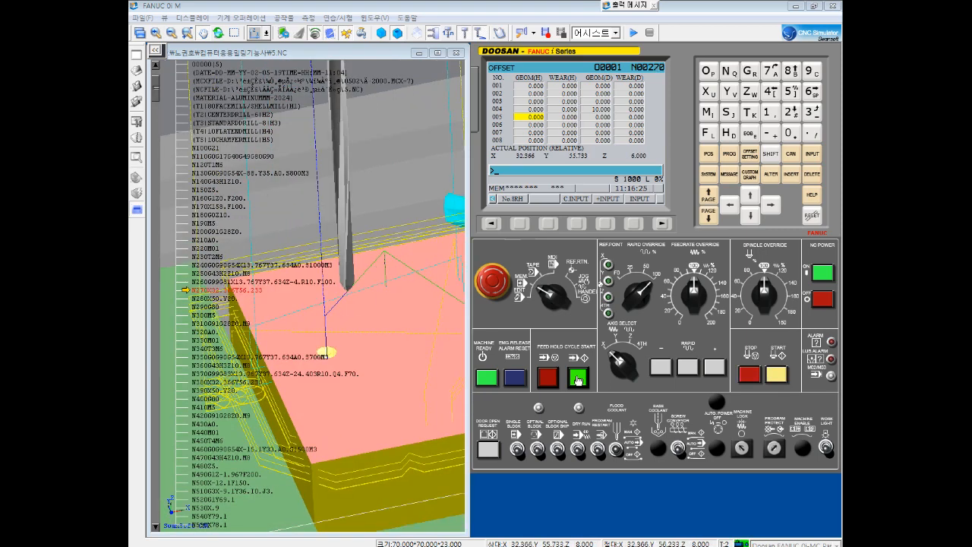
pyautogui.click(578, 380)
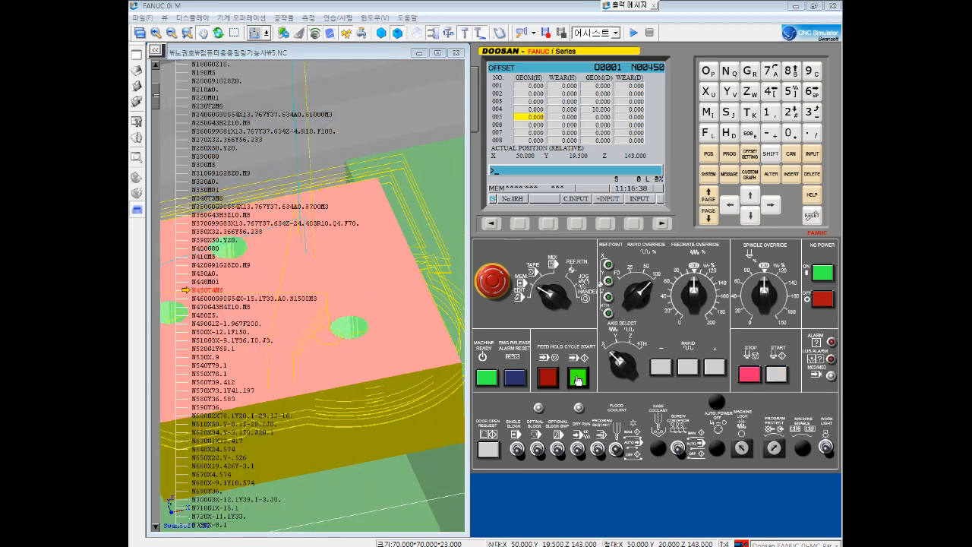
pyautogui.click(577, 380)
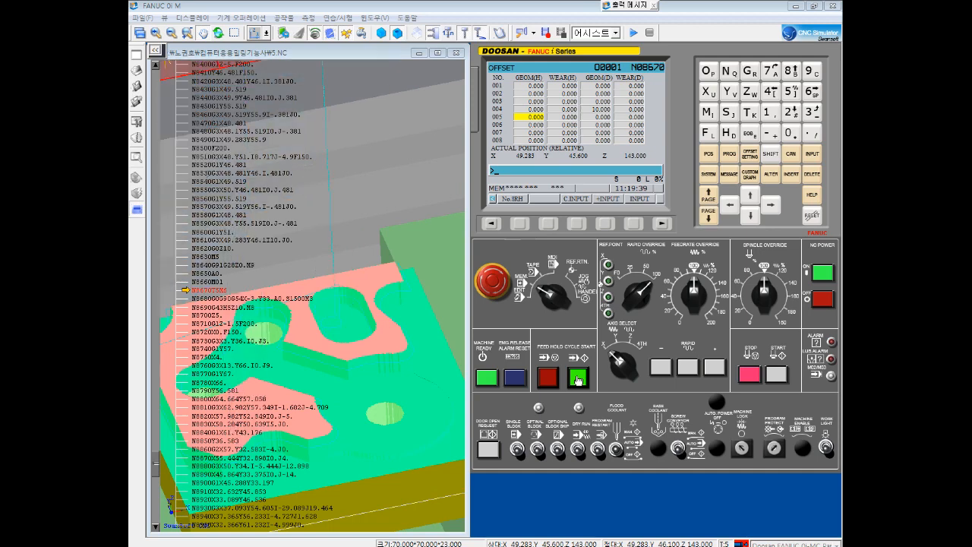
pyautogui.click(579, 381)
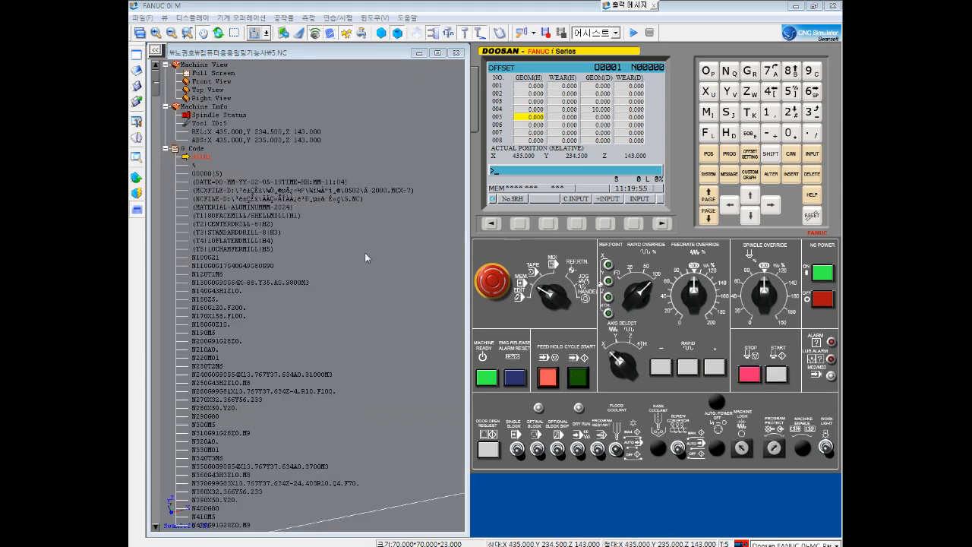
# - Open the workpiece measurement view and pick two points just above the machined part's top view
pyautogui.click(309, 18)
pyautogui.click(324, 48)
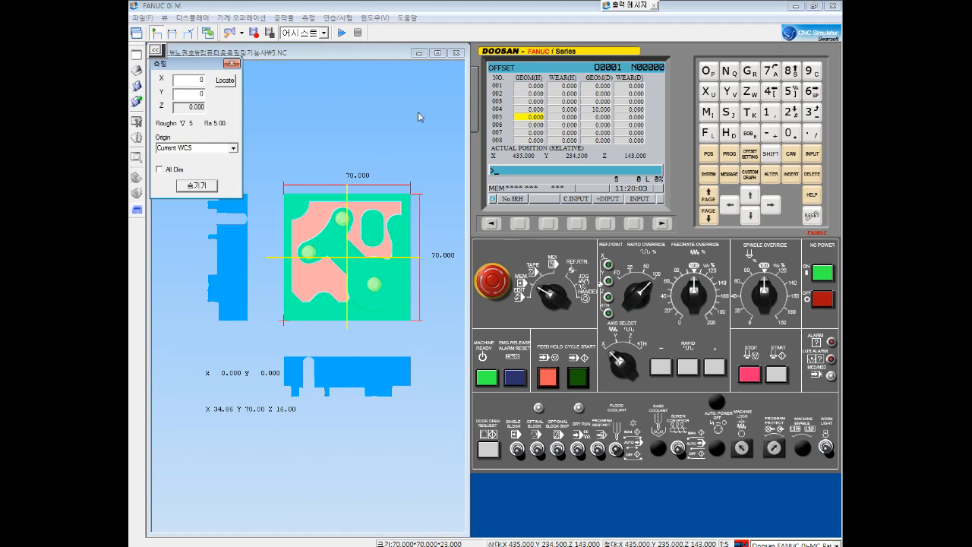
pyautogui.click(376, 182)
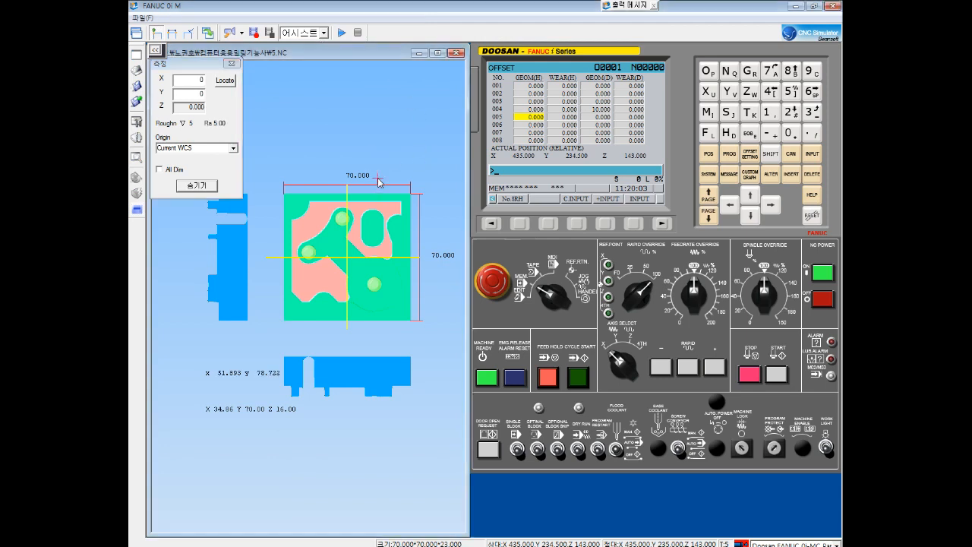
pyautogui.click(408, 162)
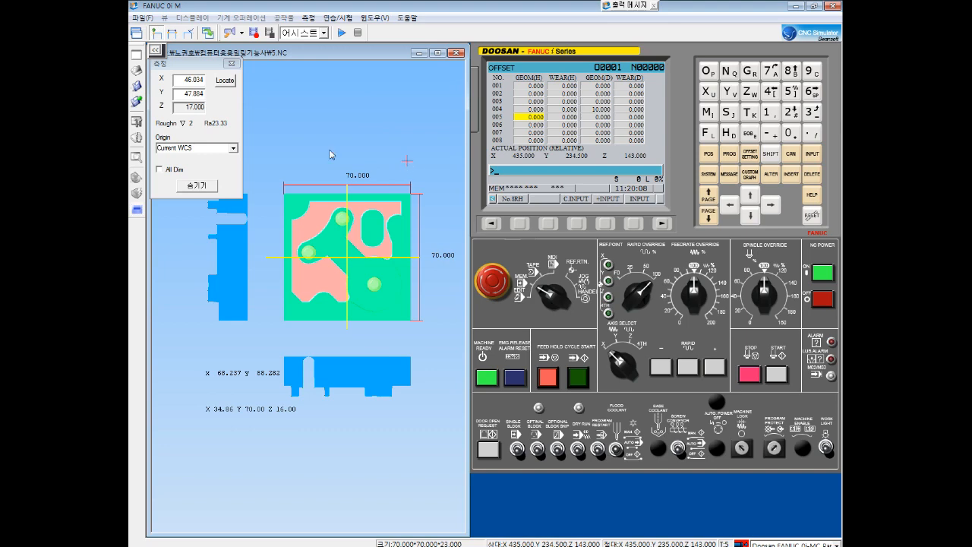